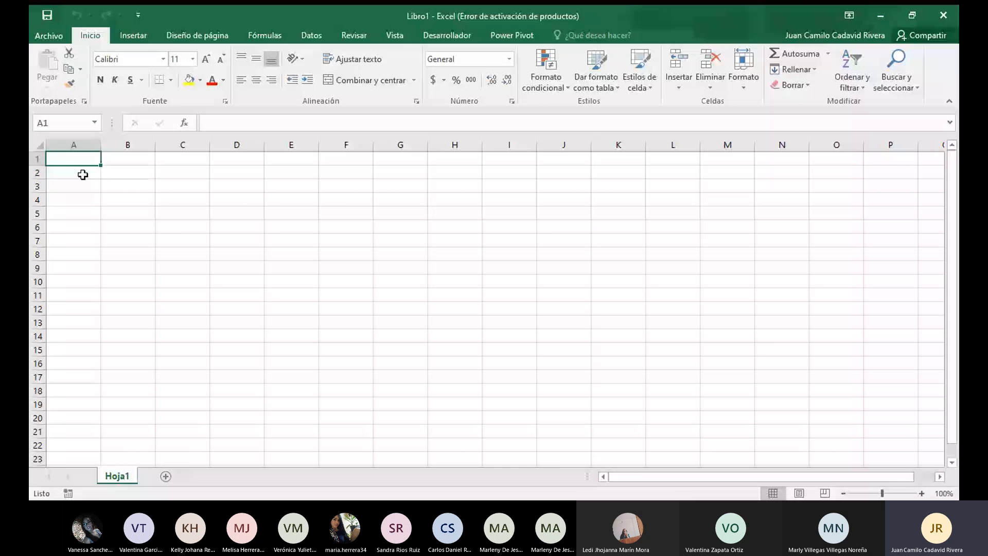
Move the active cell from A1 down two rows and one column across to B3
key(Down)
key(Down)
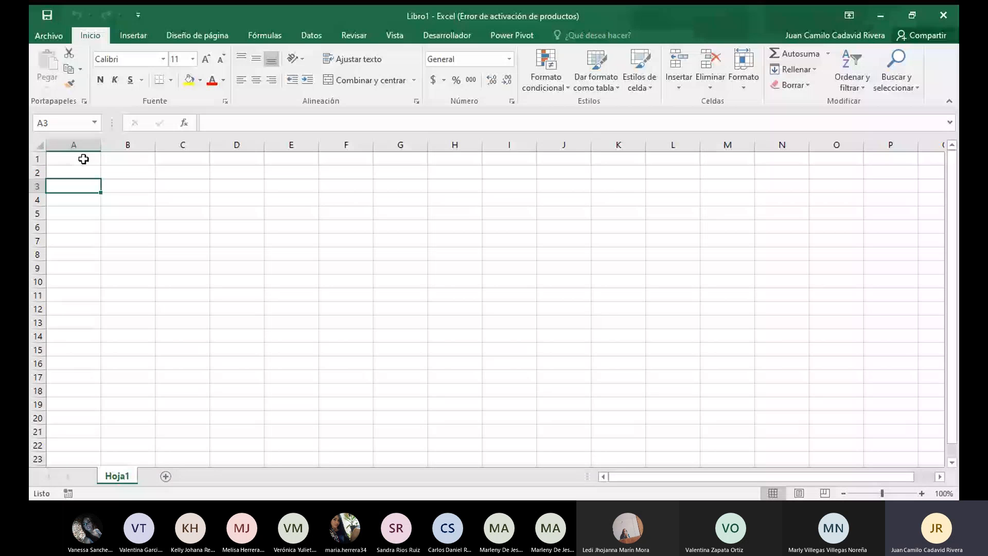
key(Right)
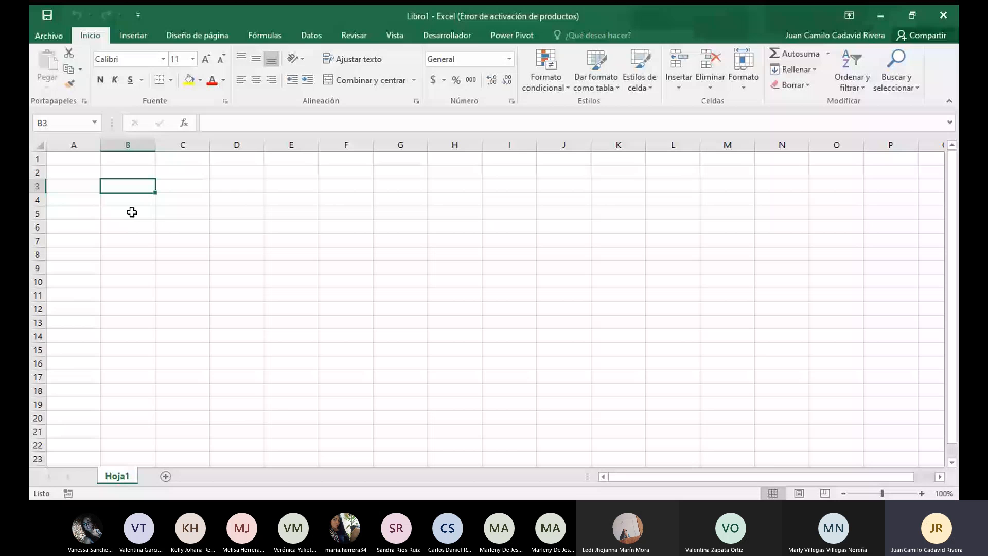
Select entire rows 1 and 5 and entire columns B and C one at a time, finishing on cell A1
click(31, 158)
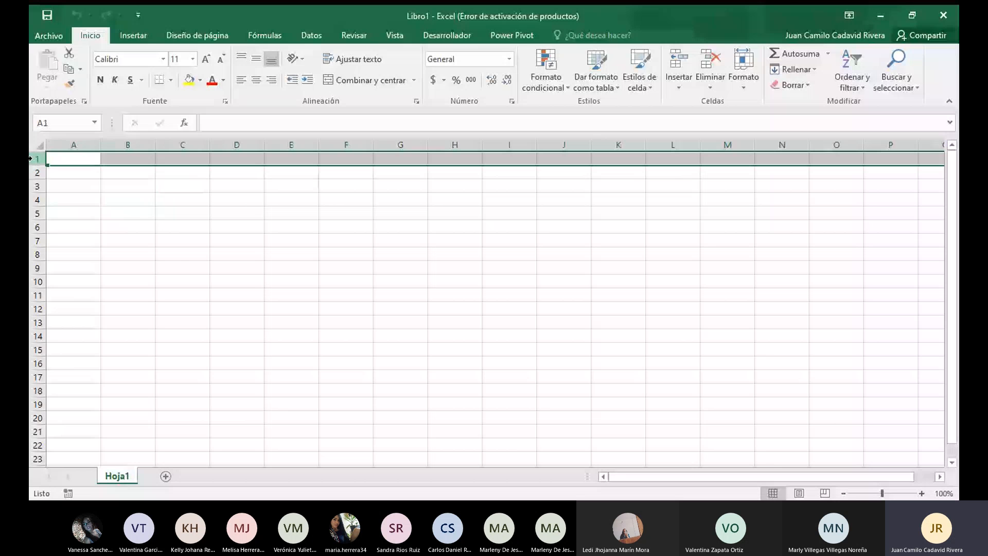
click(37, 213)
click(128, 144)
click(183, 145)
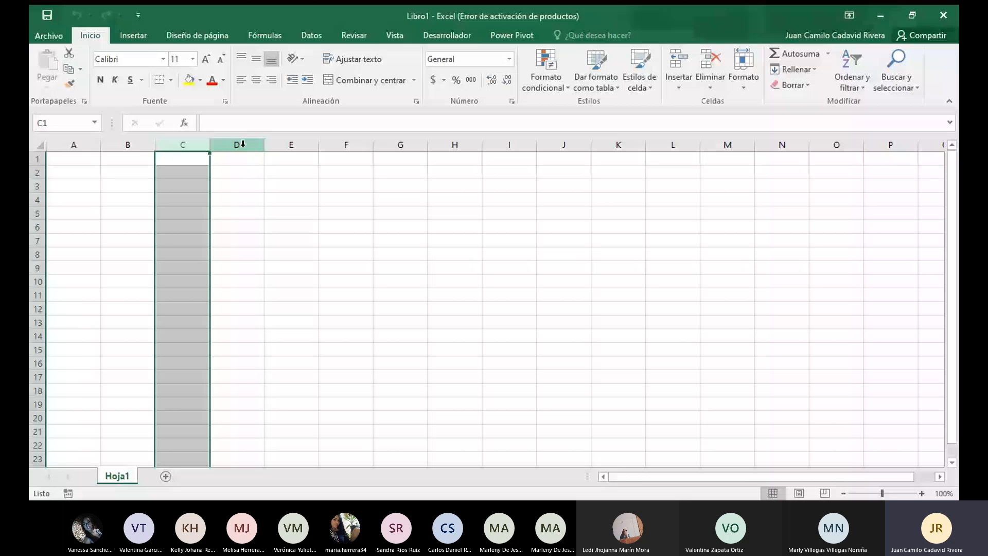
click(73, 159)
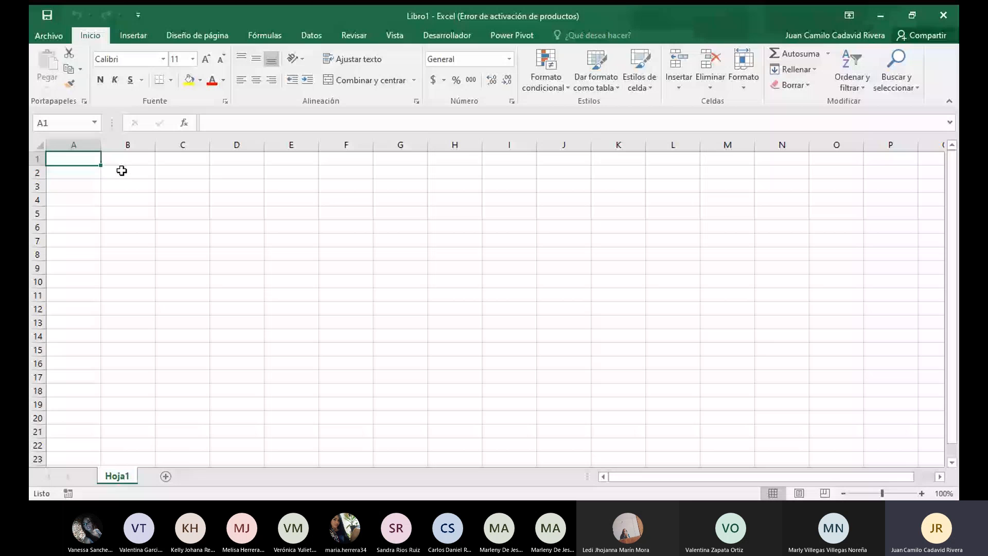
click(185, 145)
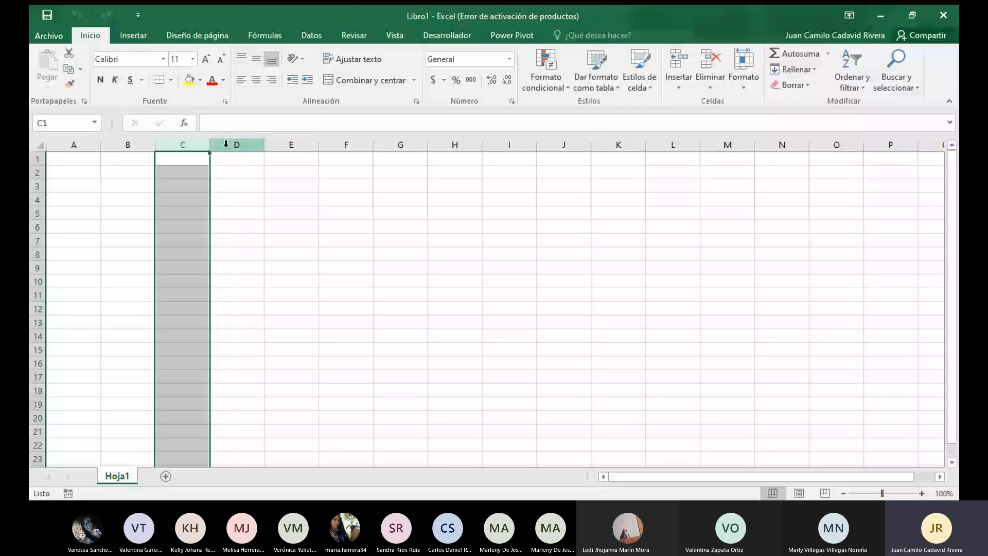
click(37, 159)
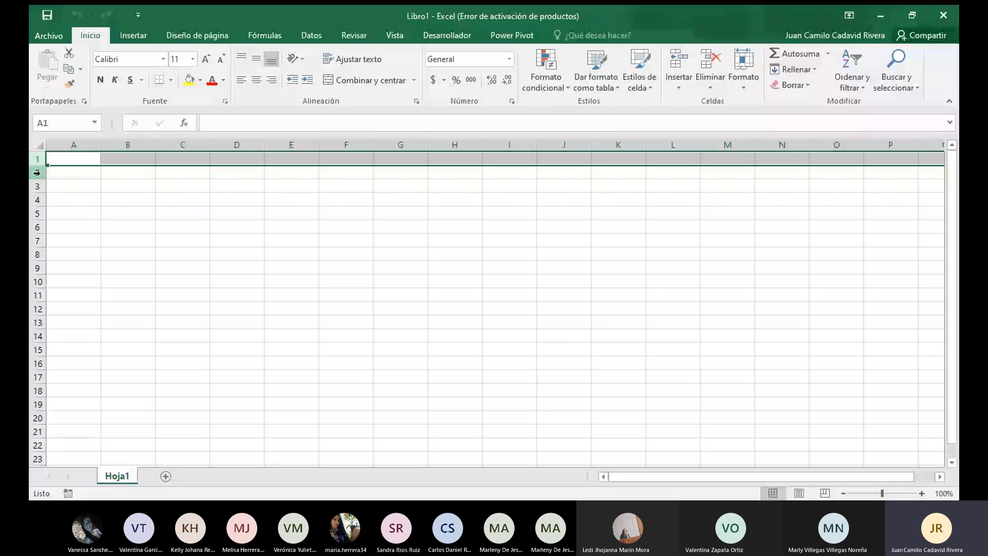
click(57, 159)
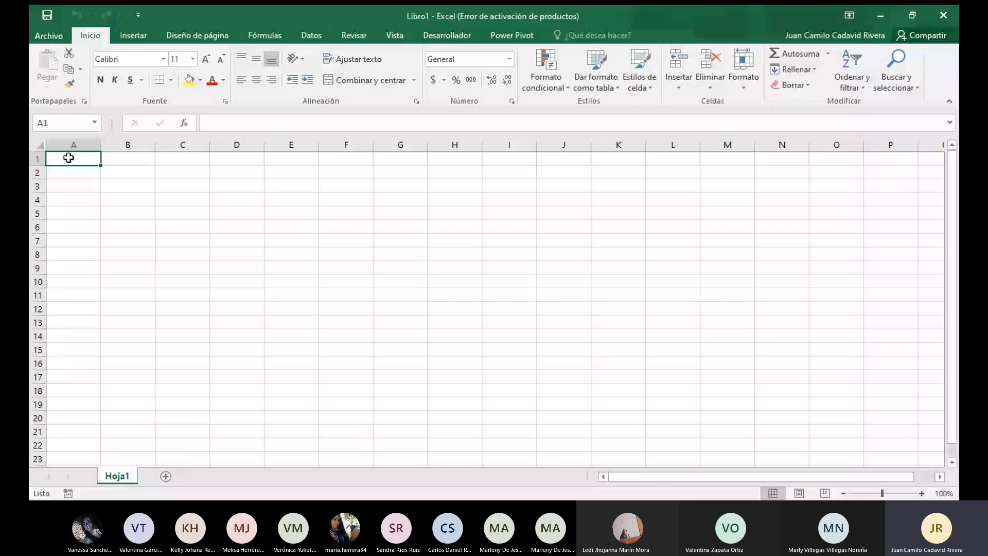
Select individual cells such as B1, C6 and B5 and the range A1:I11, finishing on cell A2
key(Tab)
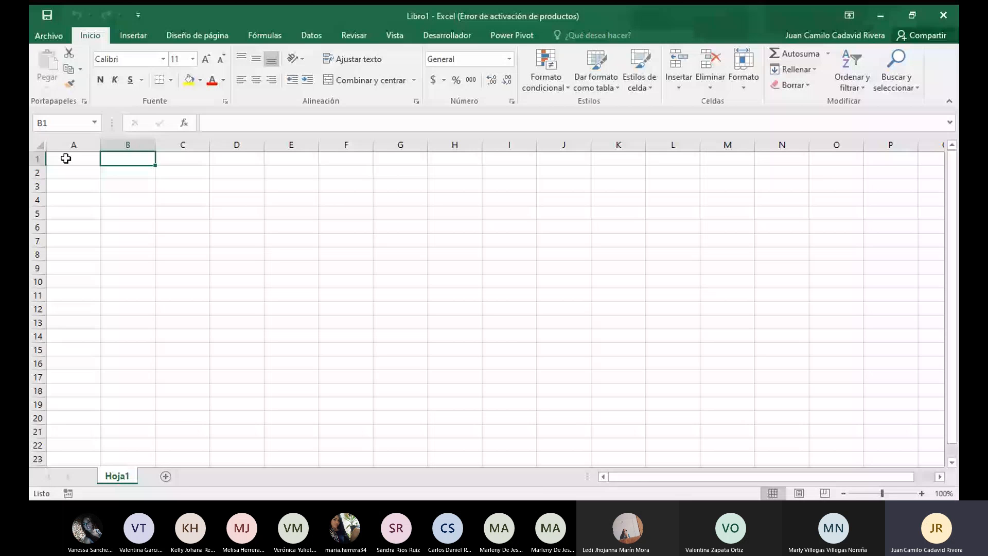
click(182, 227)
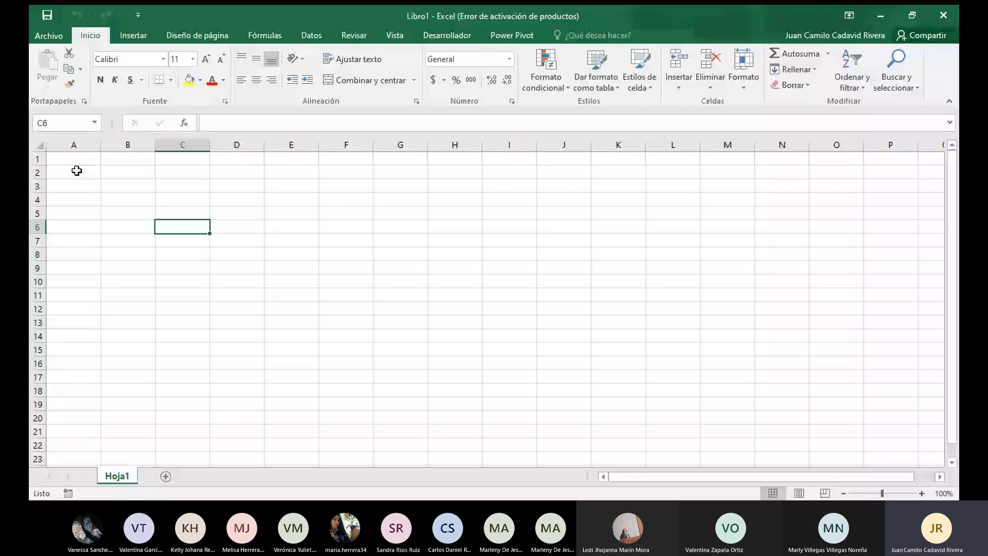
drag(74, 159, 509, 295)
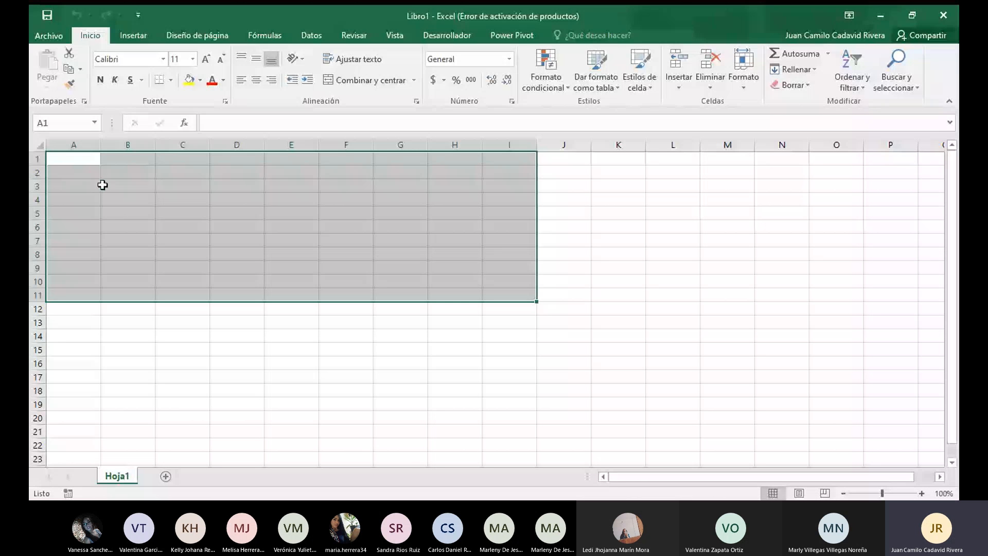
click(80, 162)
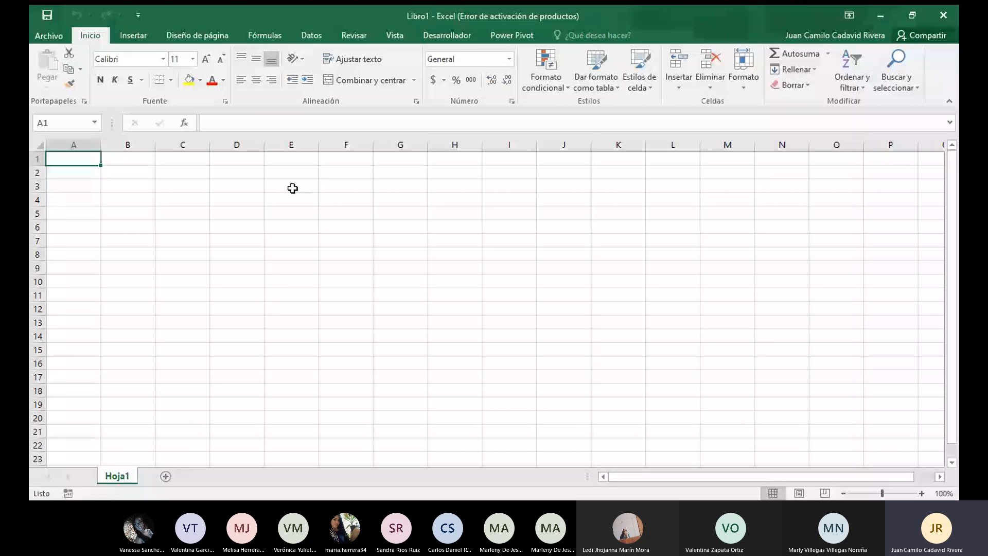
click(128, 213)
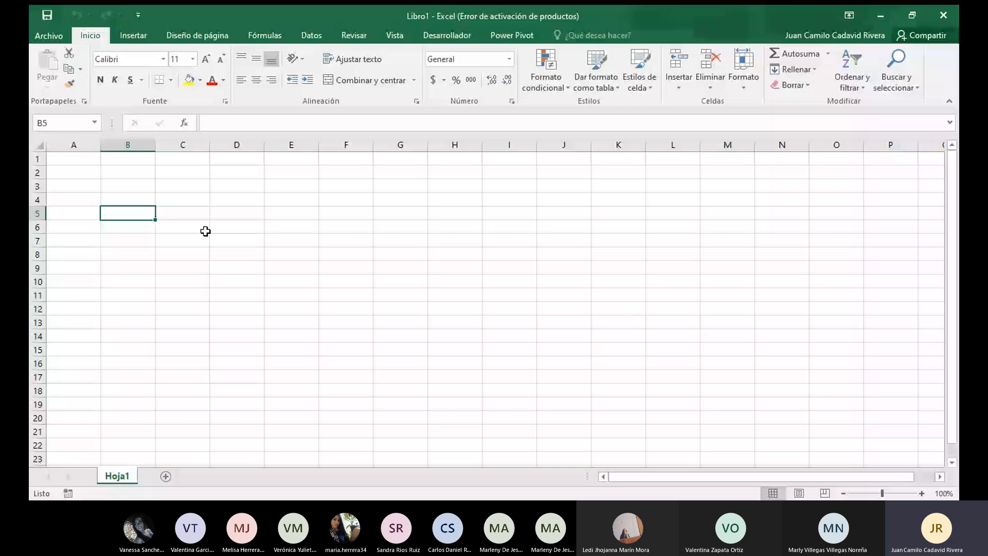
click(74, 173)
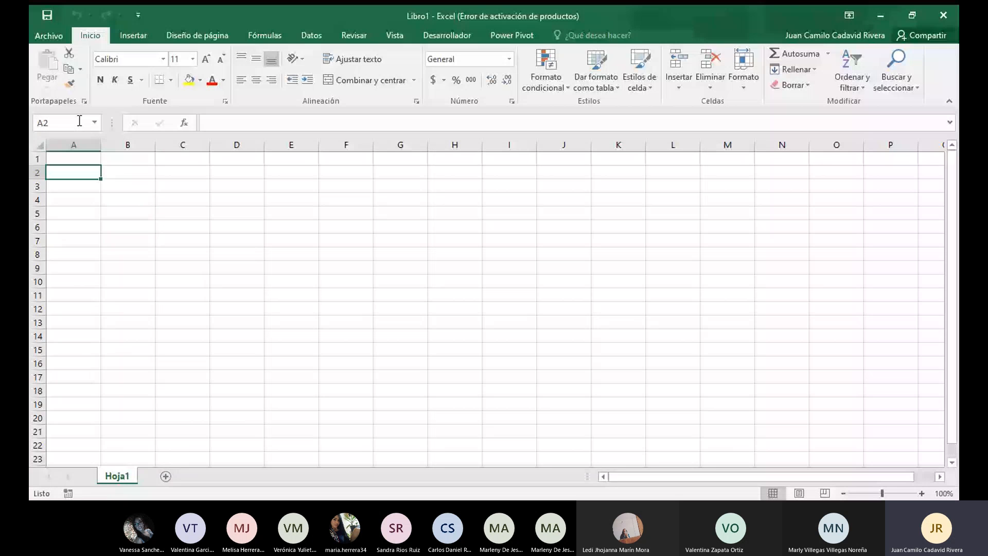
Rename the worksheet Hoja1 as Datos
key(alt+Tab)
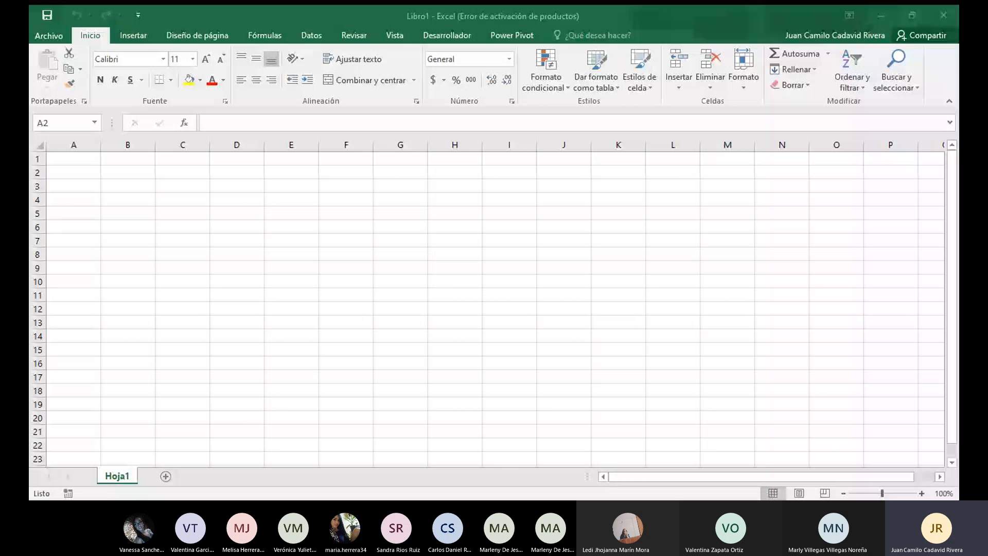
click(117, 478)
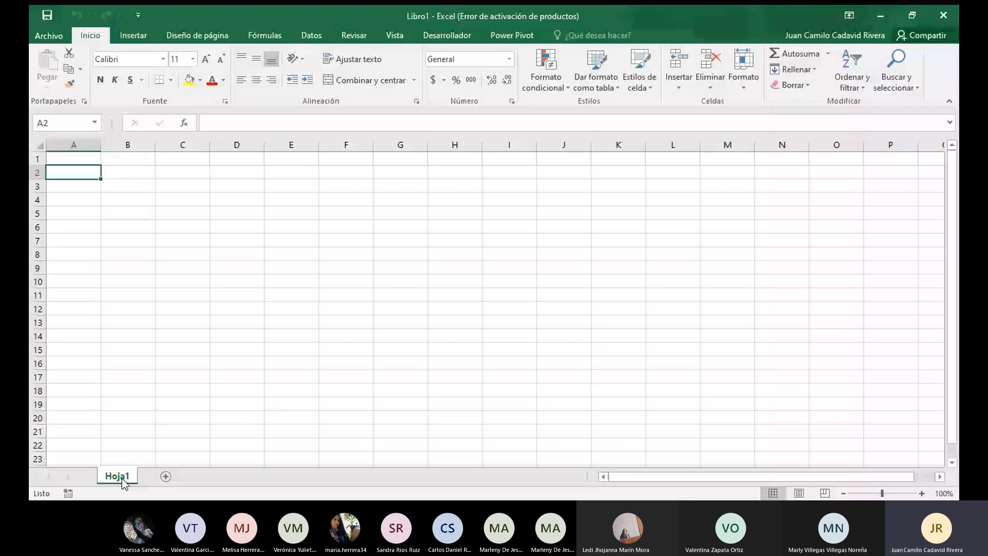
double_click(120, 476)
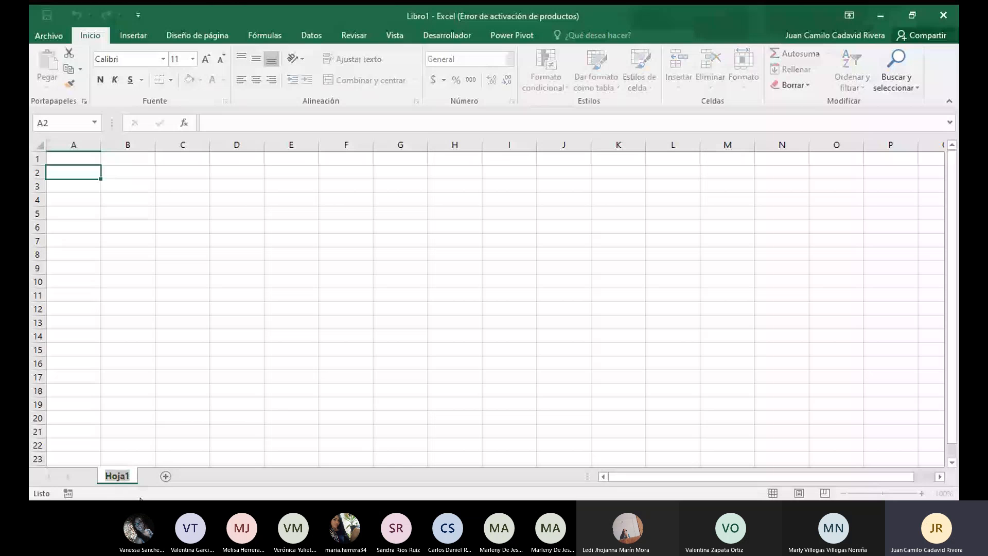
key(BackSpace)
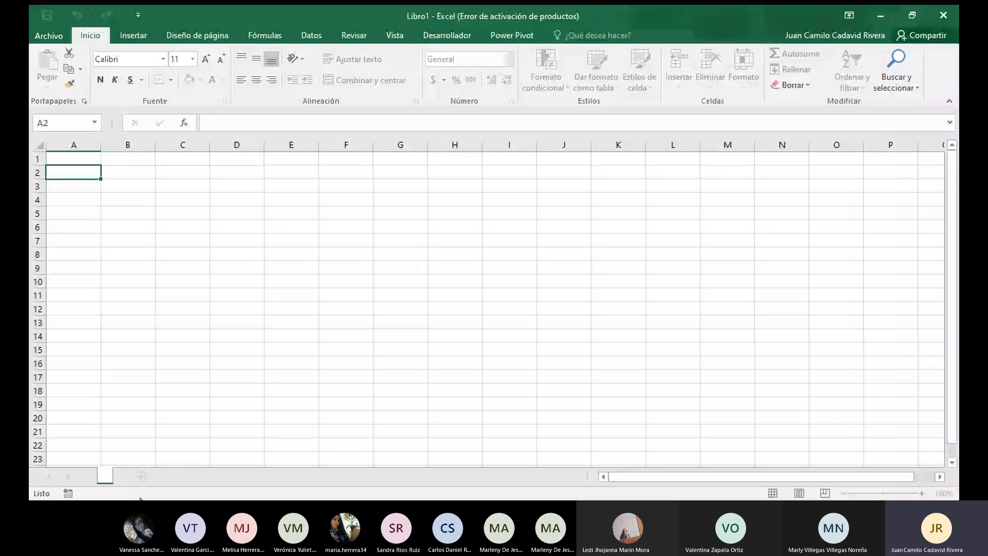
text(Datos)
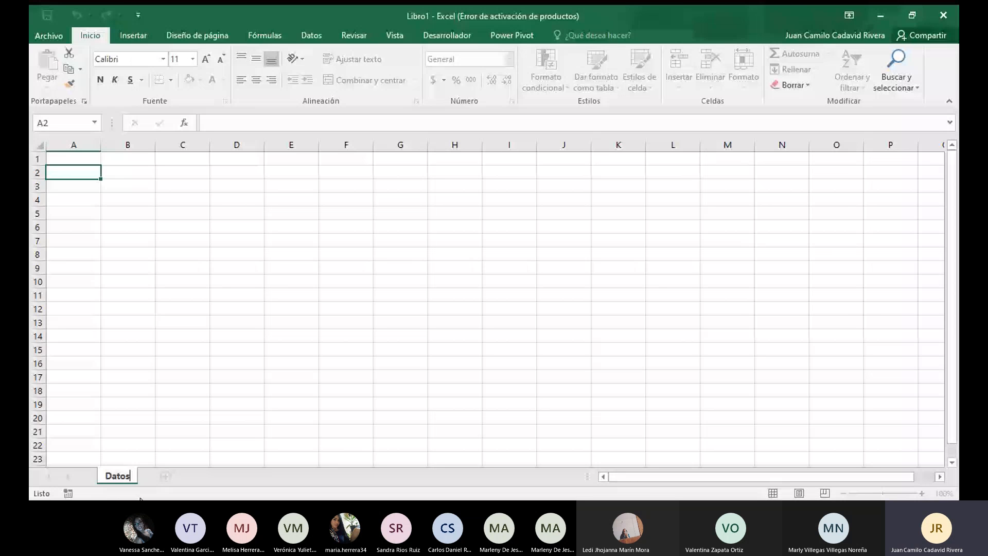
click(177, 431)
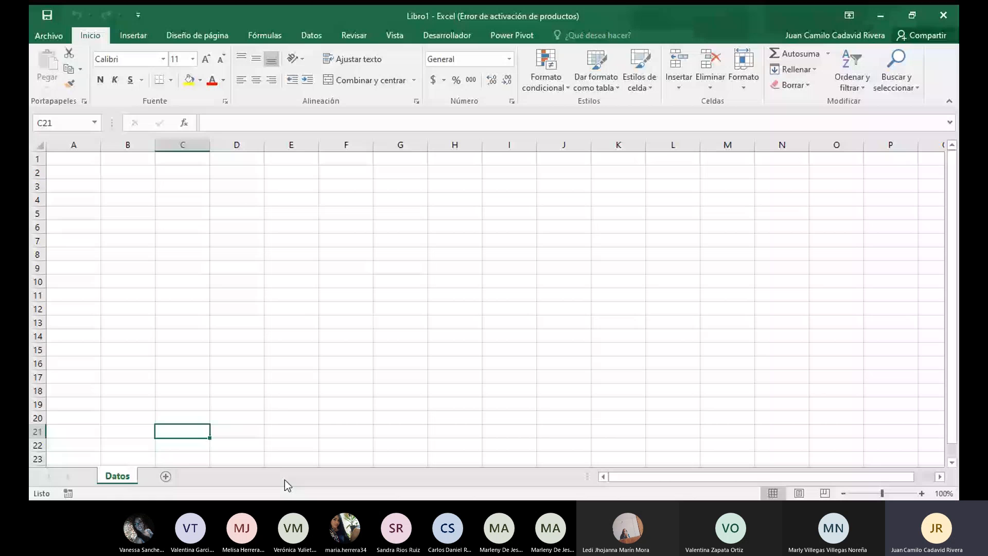
Add a new worksheet after Datos and delete it again
click(165, 476)
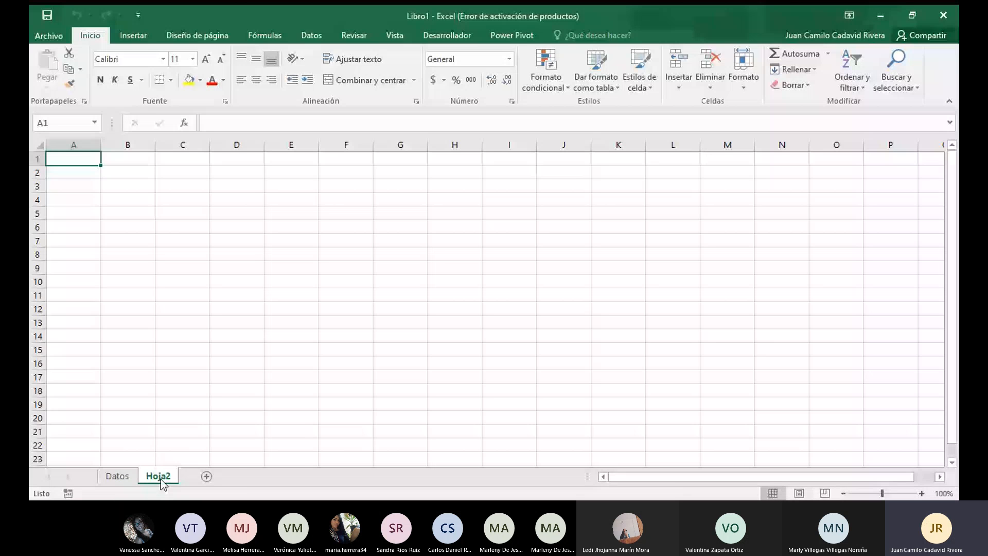
right_click(161, 479)
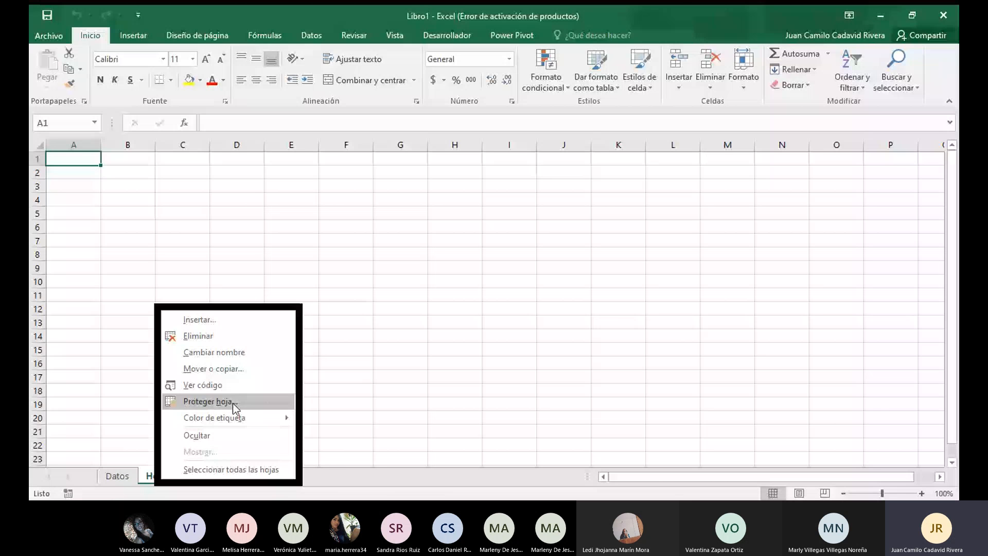
mouse_move(221, 417)
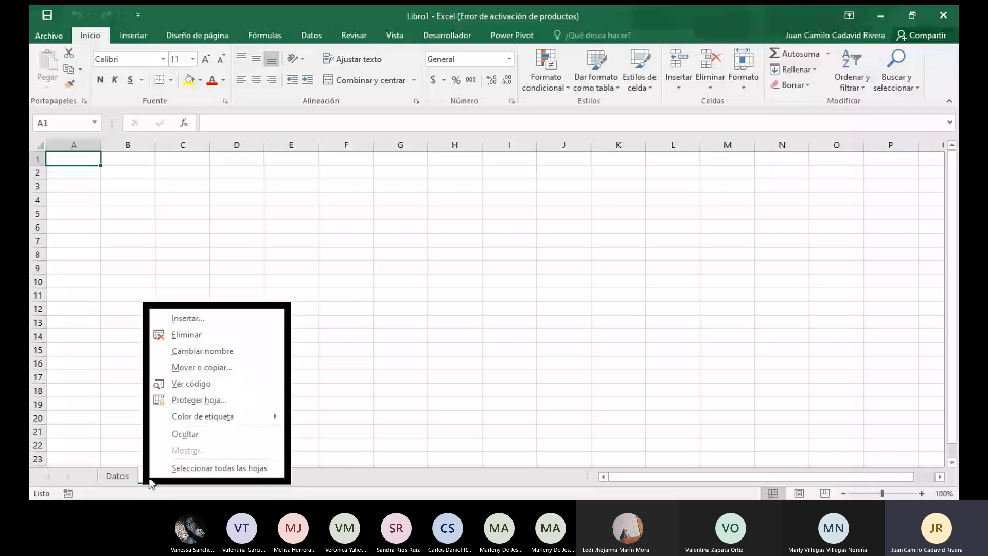
click(190, 335)
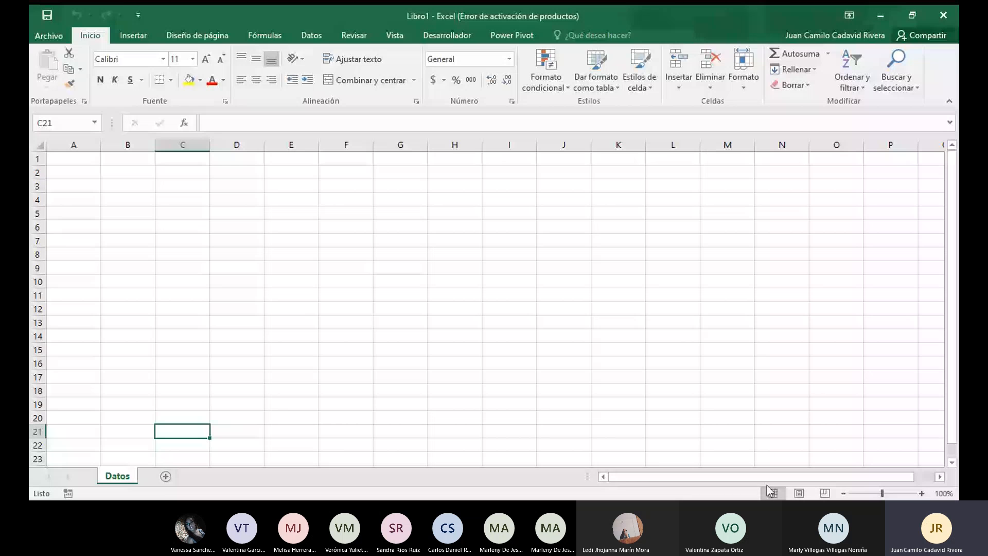
Enlarge the sheet view to 130%, reduce it to 78%, and restore it to 100%
click(921, 494)
click(920, 494)
click(920, 493)
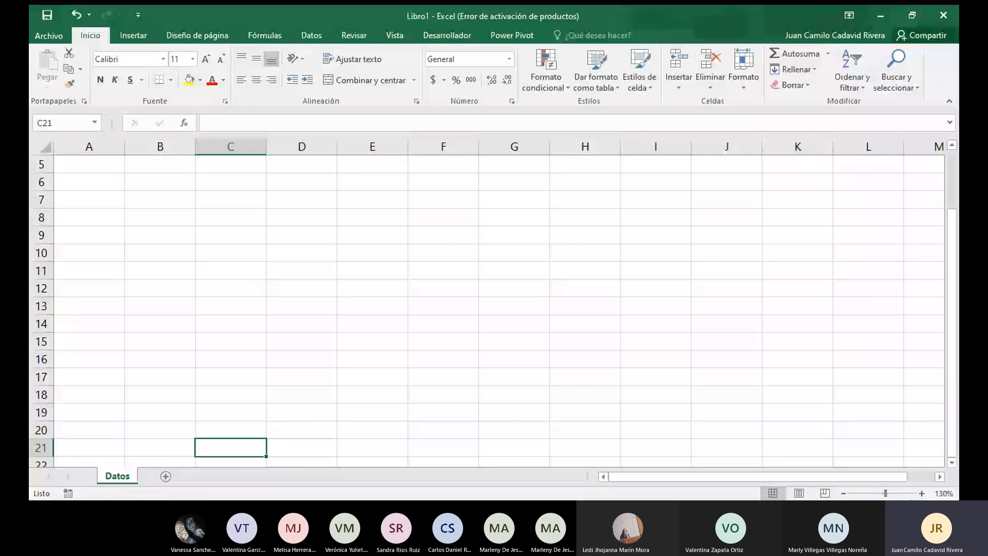
click(843, 494)
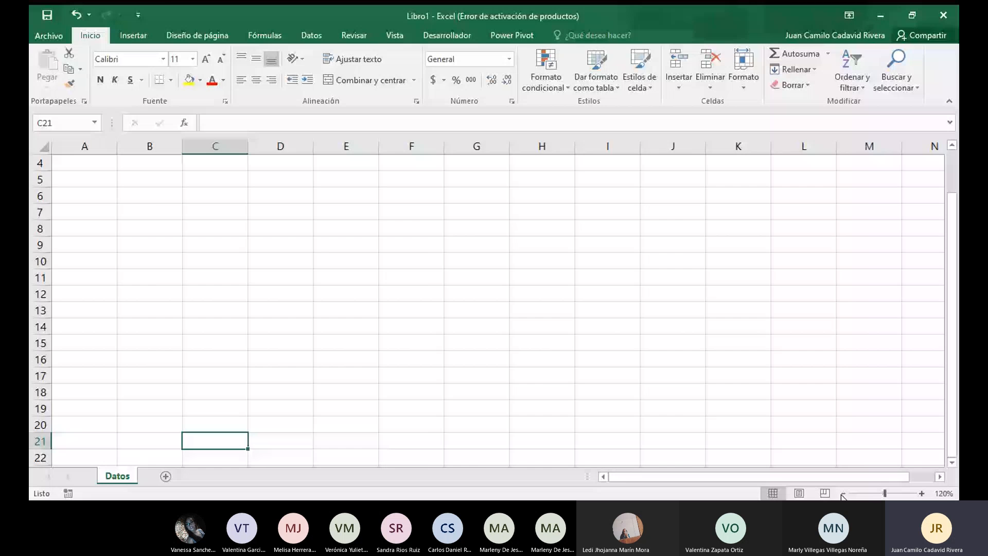
click(843, 494)
click(843, 494)
mouse_move(882, 493)
mouse_down()
mouse_move(890, 492)
mouse_move(875, 493)
mouse_up()
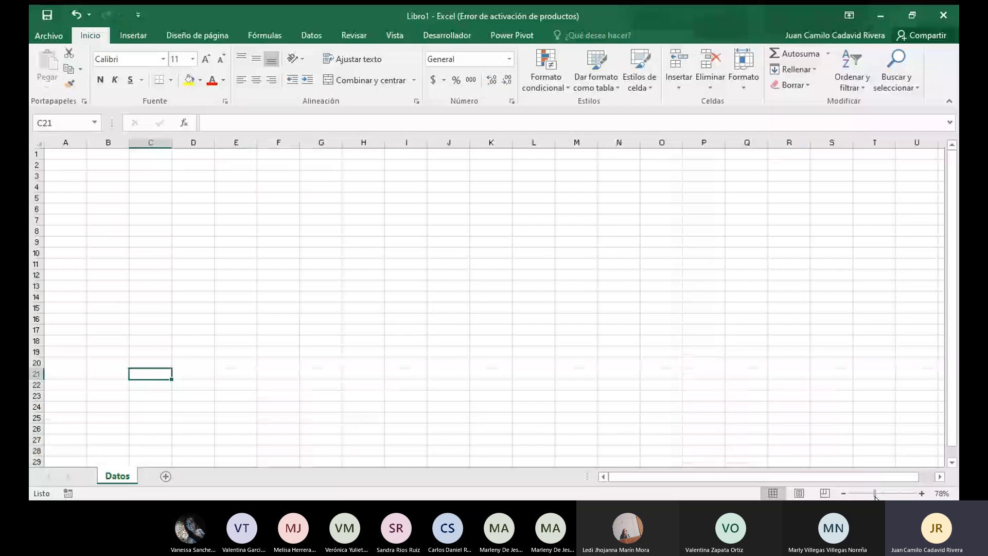
drag(875, 494, 882, 493)
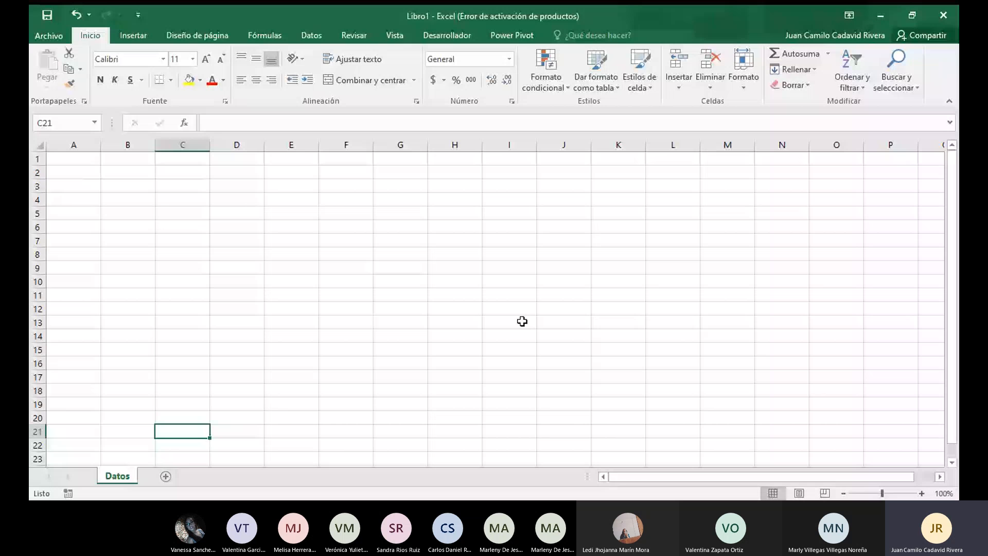
Select the range A1:E15, and move the active cell up and down among the first rows of column A
drag(72, 159, 311, 351)
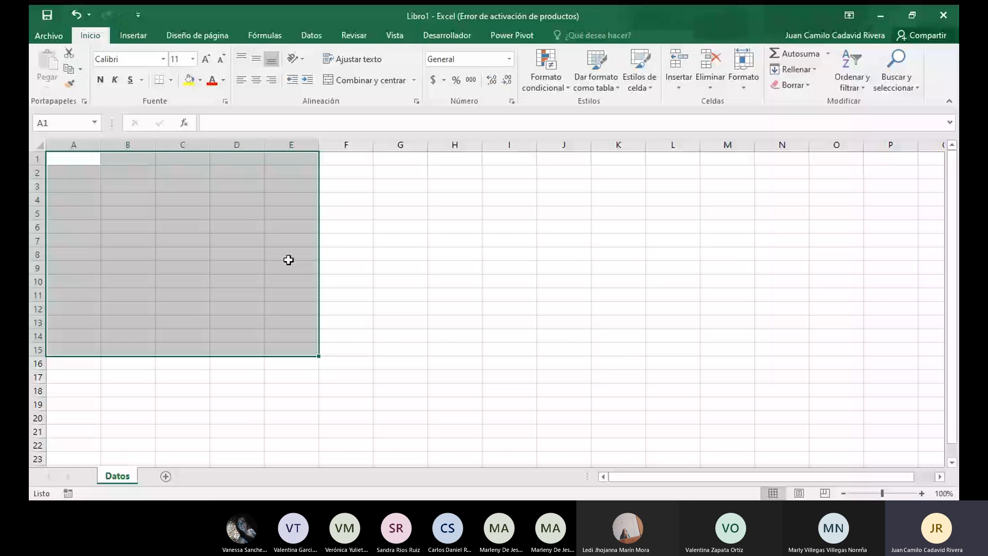
click(401, 213)
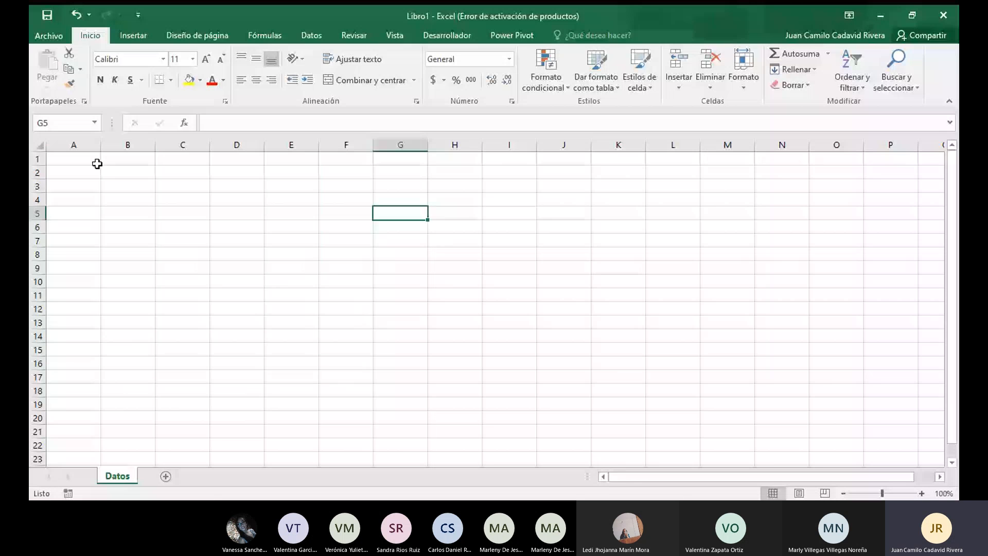
click(97, 163)
key(Down)
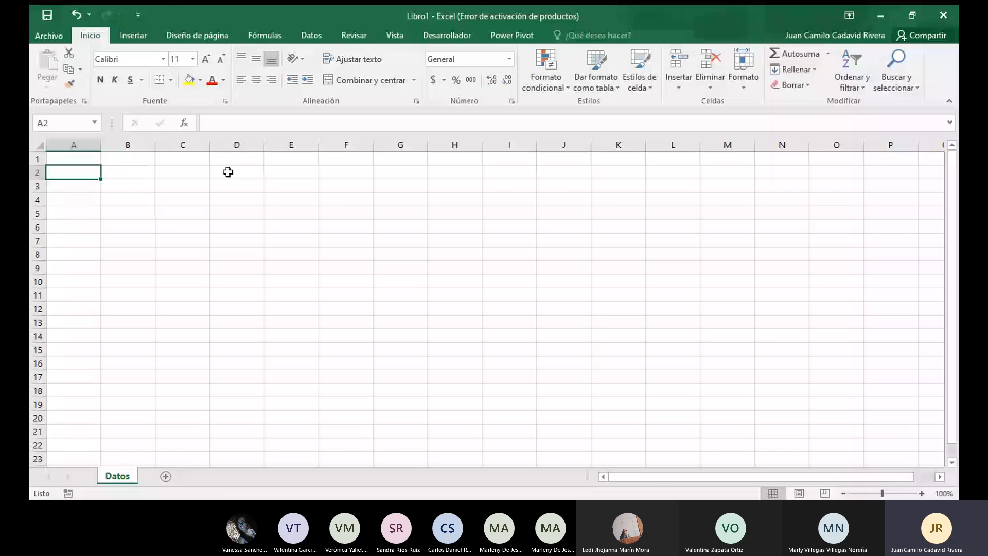
key(Up)
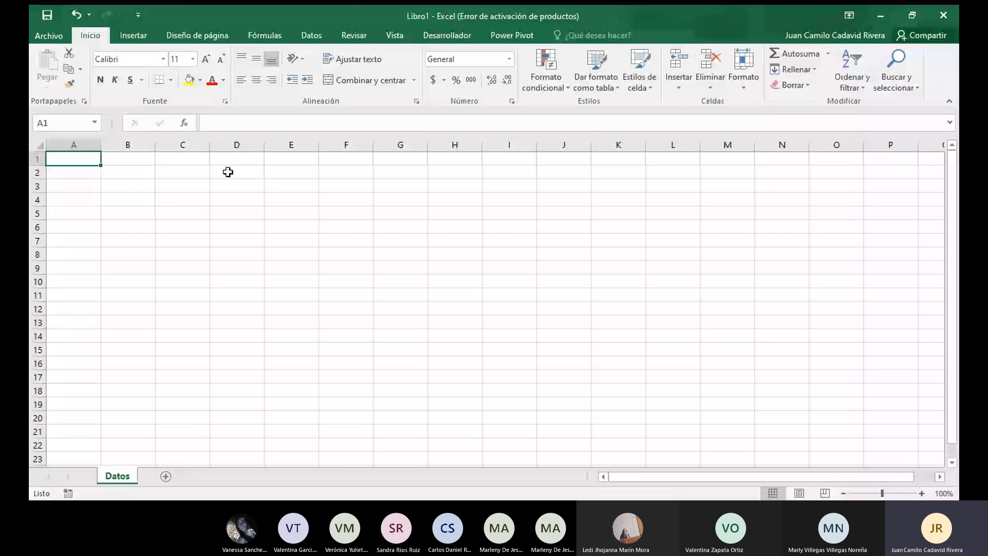
key(Down)
key(Down)
key(Up)
key(Up)
key(Down)
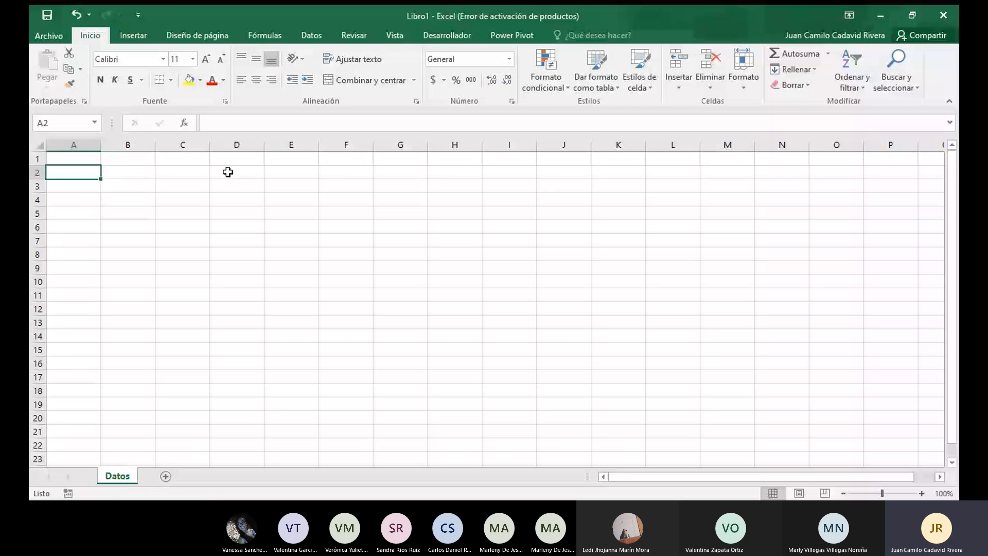
Return to cell A1 and view the text orientation options without applying any
key(Up)
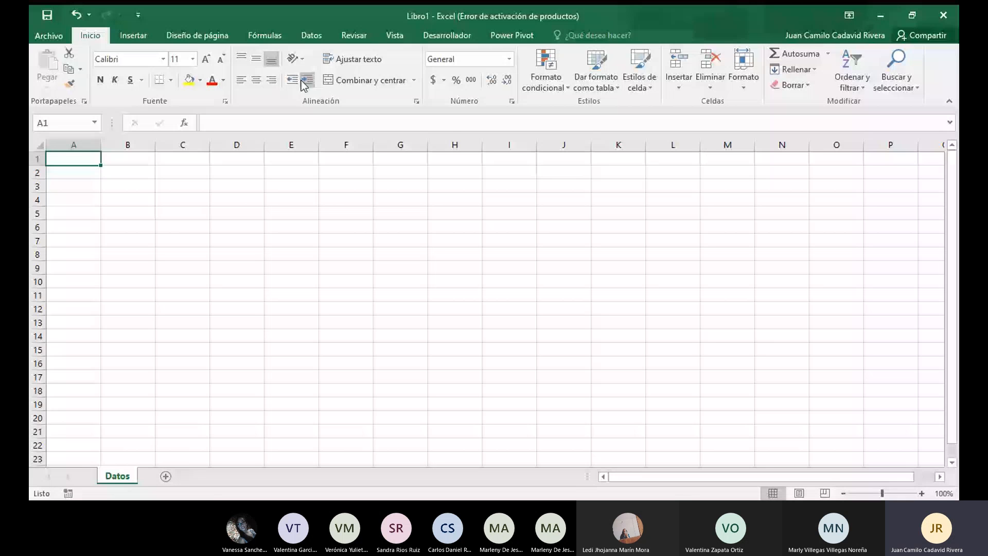
click(300, 59)
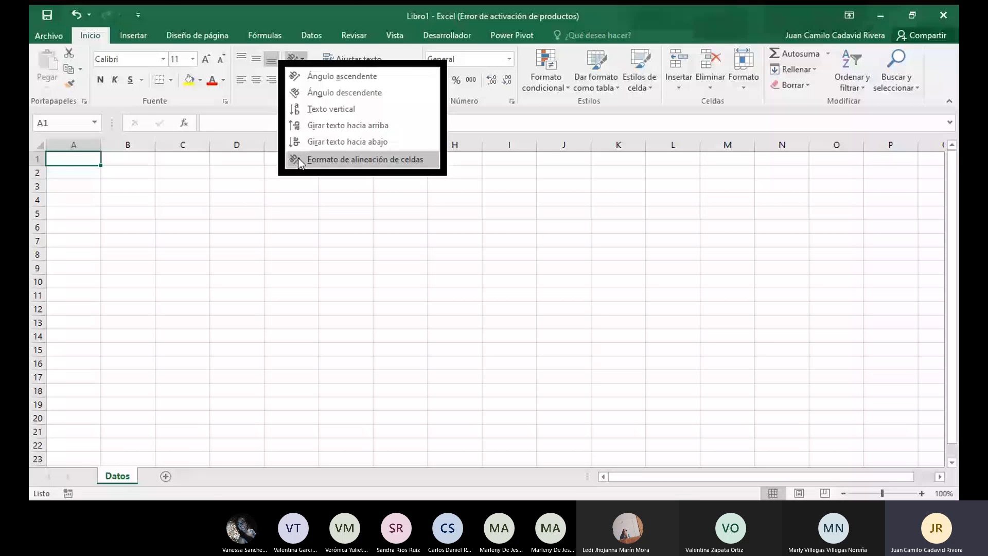
click(64, 156)
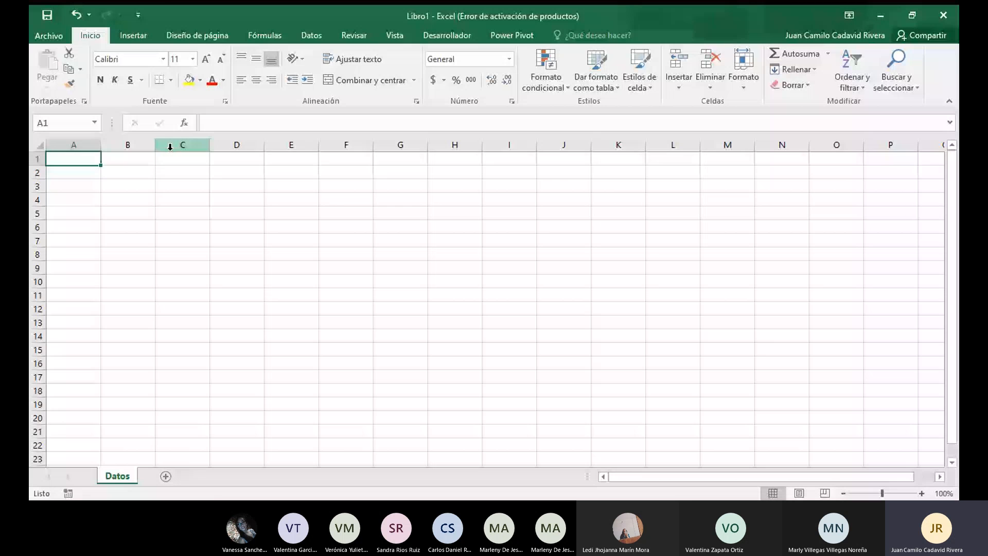
Merge and center the range A1:E4, undo the merge, and reselect cell A1
drag(74, 159, 291, 200)
click(372, 77)
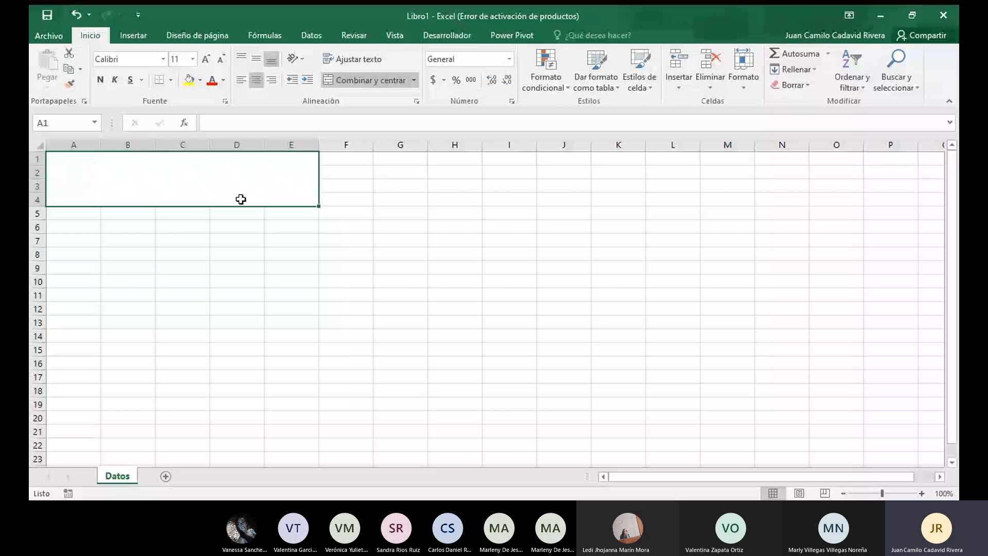
key(ctrl+z)
click(324, 201)
click(82, 162)
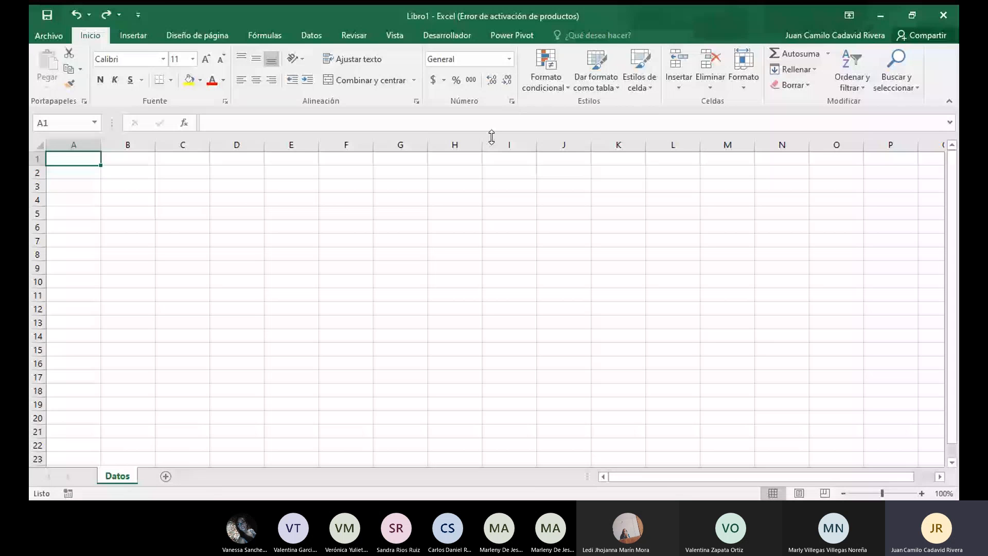
Look through the conditional formatting options, including the color scales and icon sets
click(566, 81)
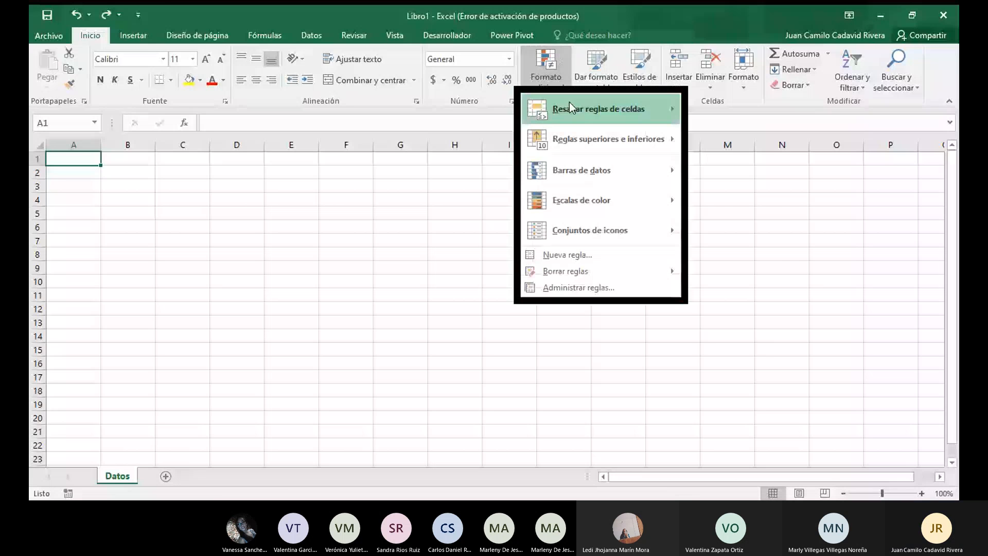
mouse_move(588, 196)
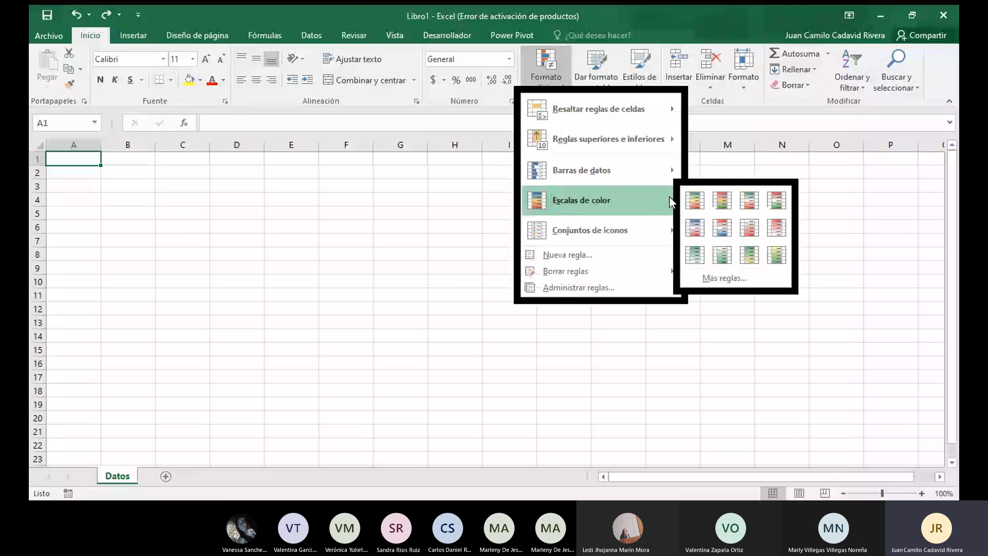
mouse_move(644, 171)
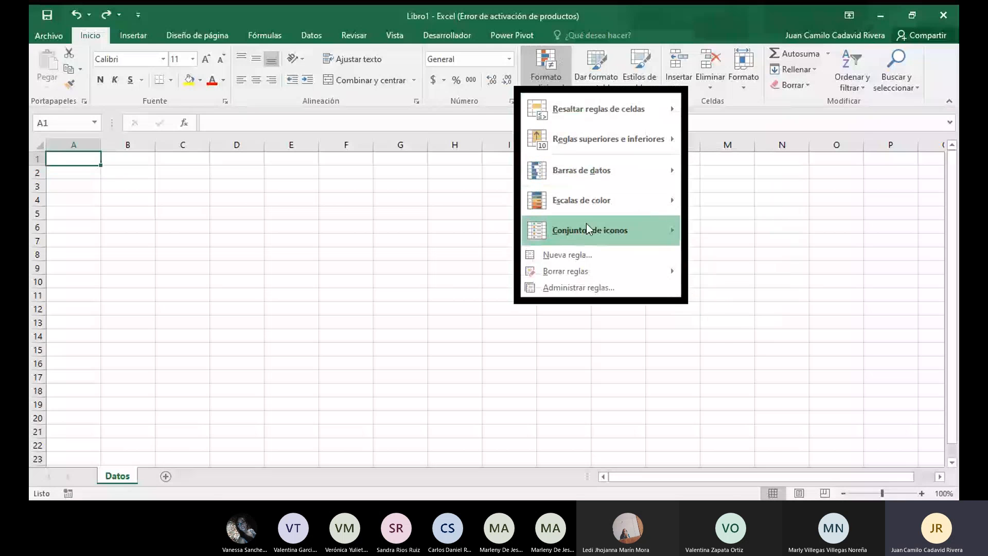
mouse_move(587, 225)
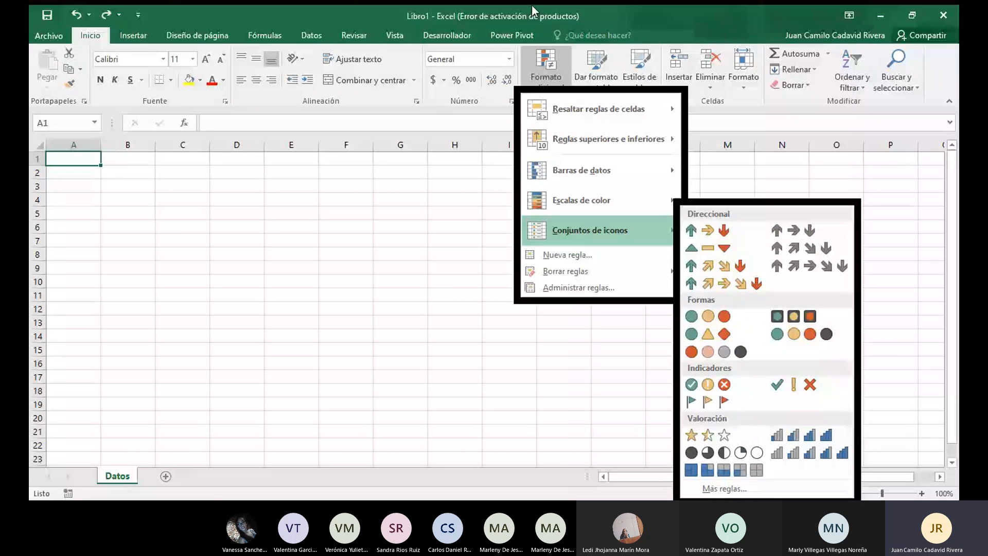
click(595, 109)
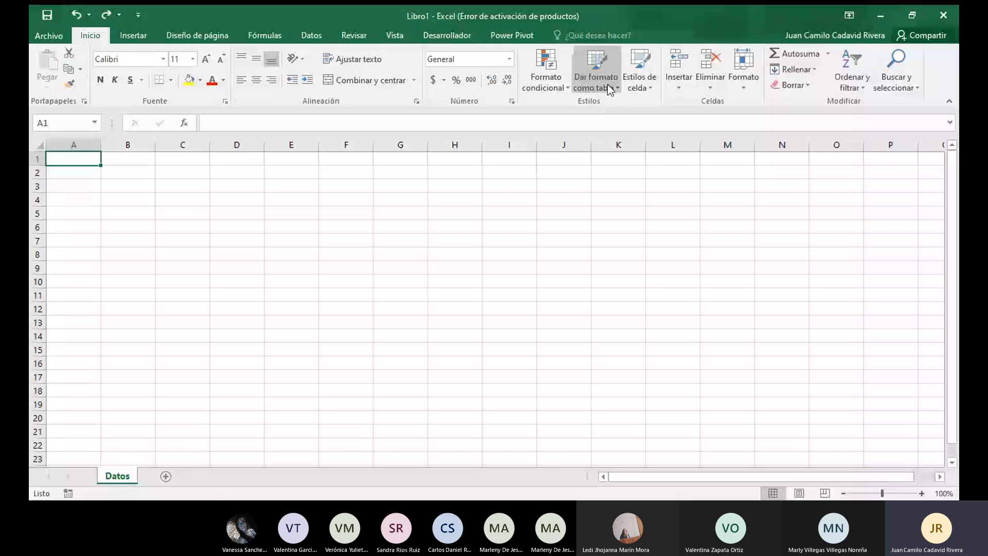
View the available table formats and the cell styles gallery without applying any
click(616, 93)
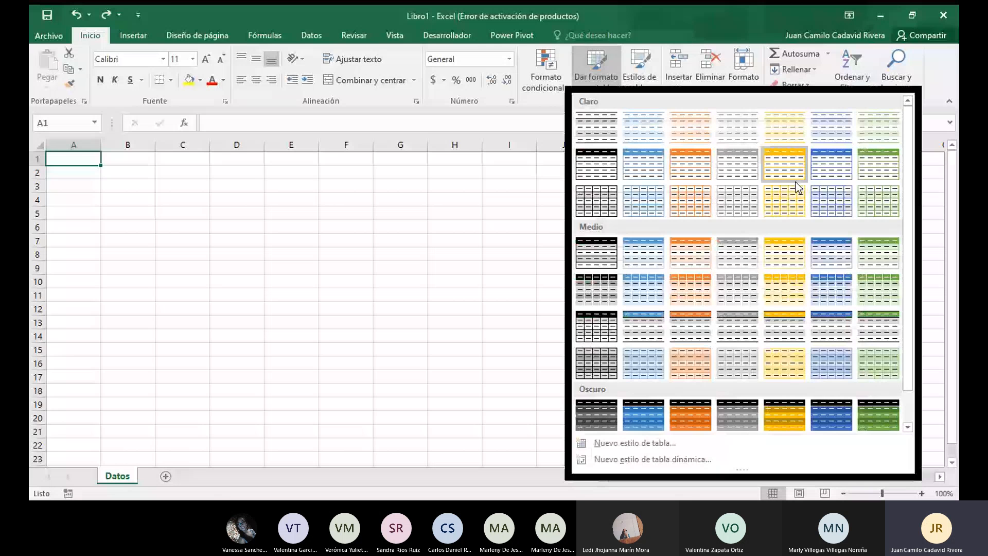
click(691, 7)
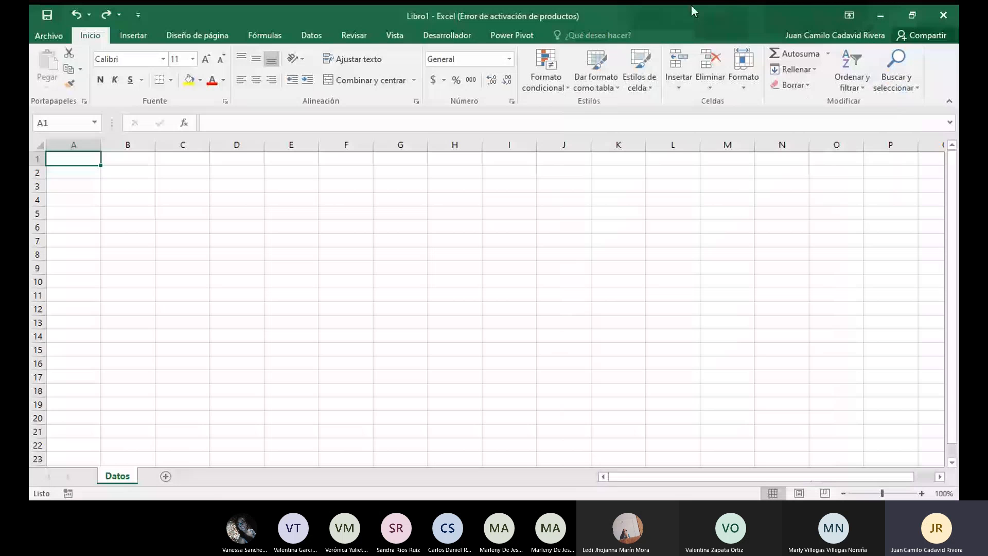
click(639, 77)
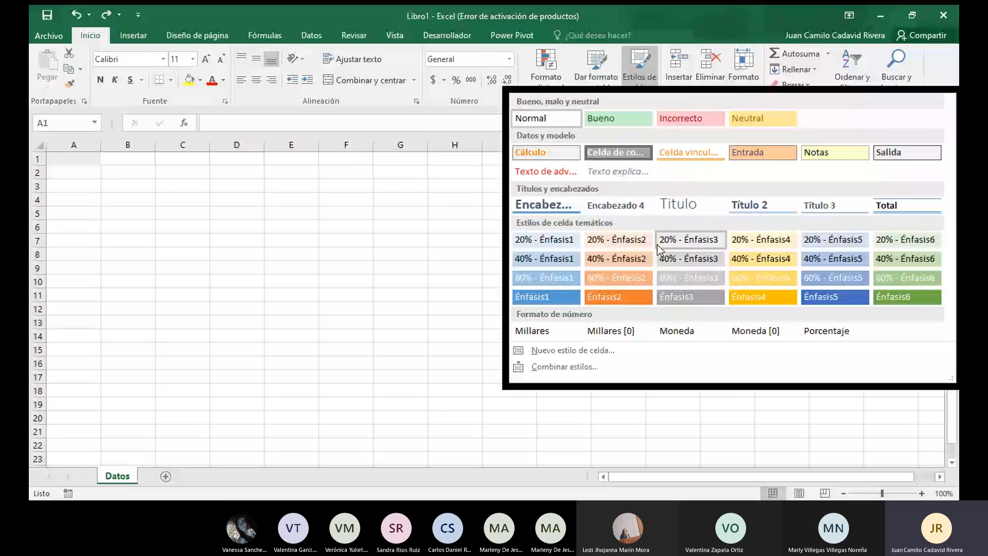
click(678, 88)
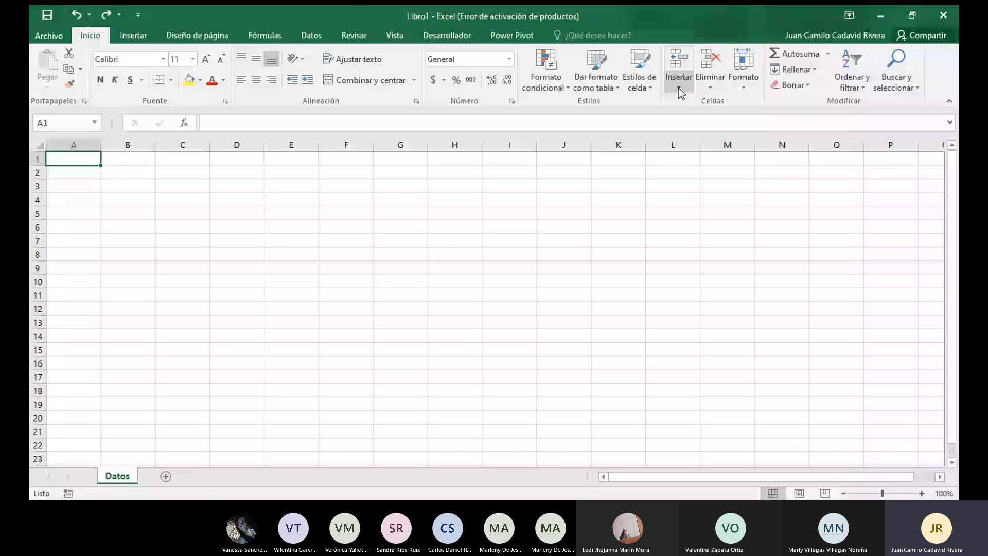
View the insert options for cell A1, and select the whole of column A and then row 1
click(678, 88)
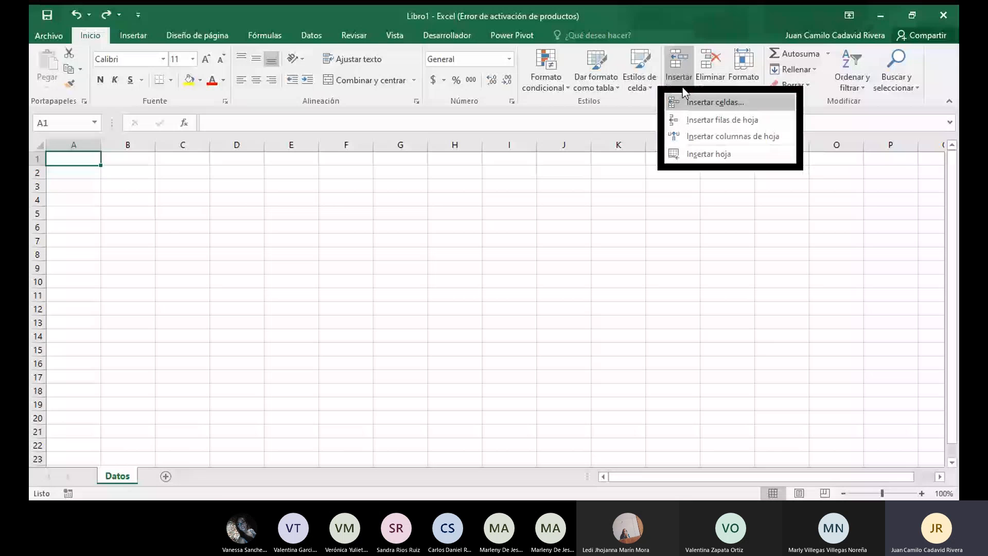
right_click(60, 160)
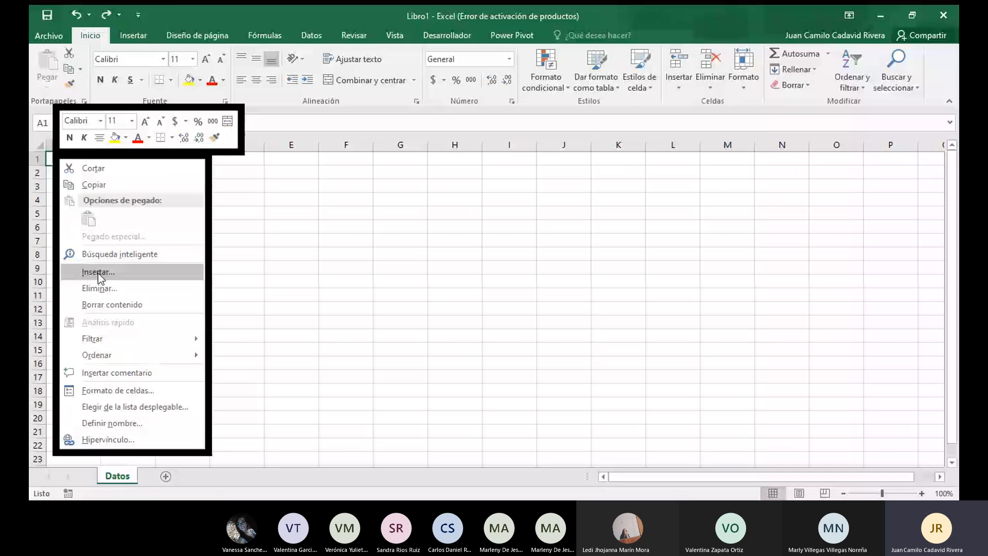
click(98, 273)
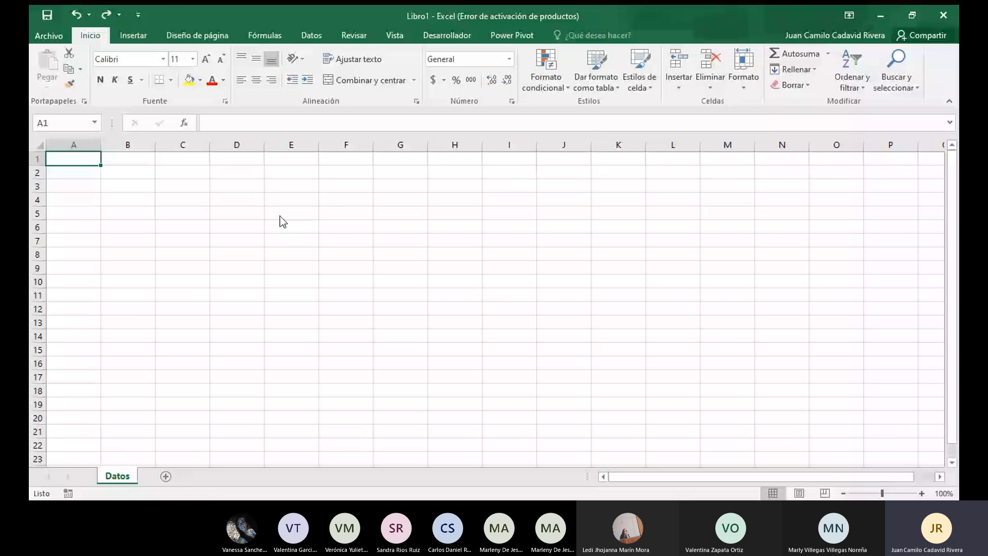
click(56, 143)
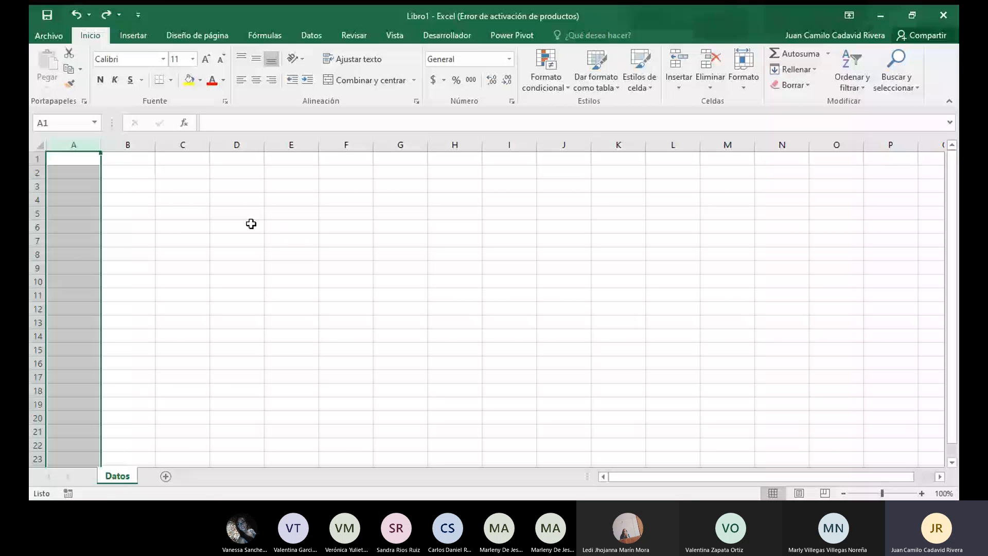
key(shift+space)
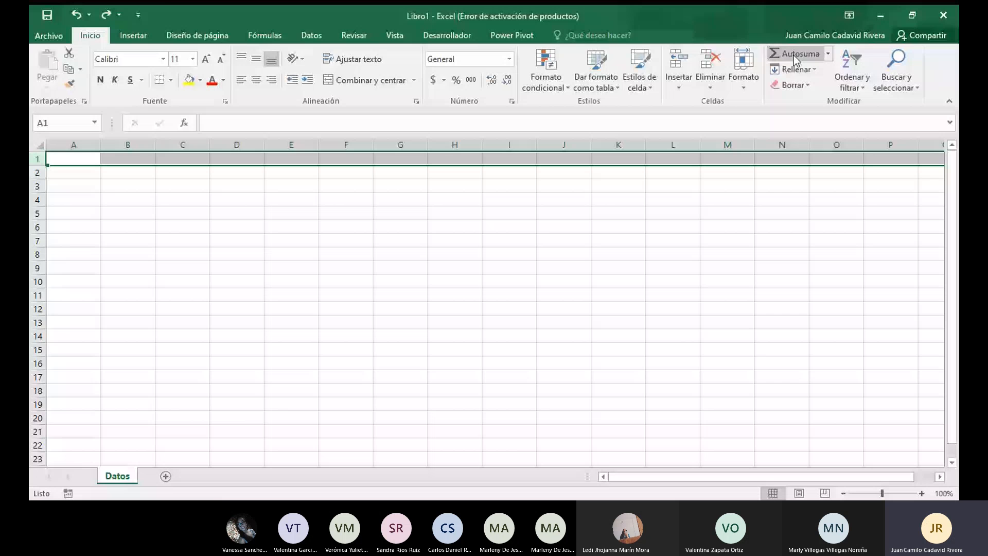
View the AutoSum functions, the sort and filter options, and the find and select options
click(828, 54)
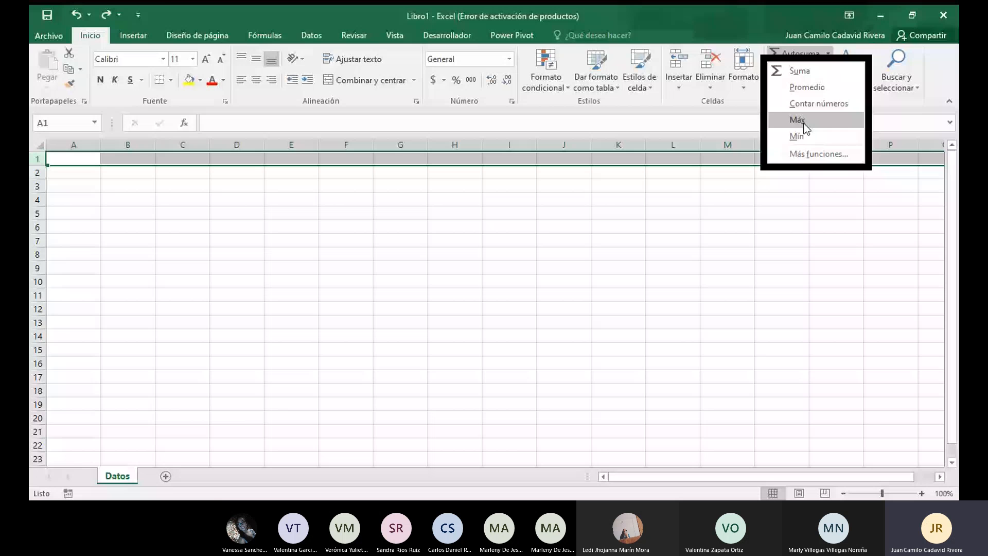
click(838, 40)
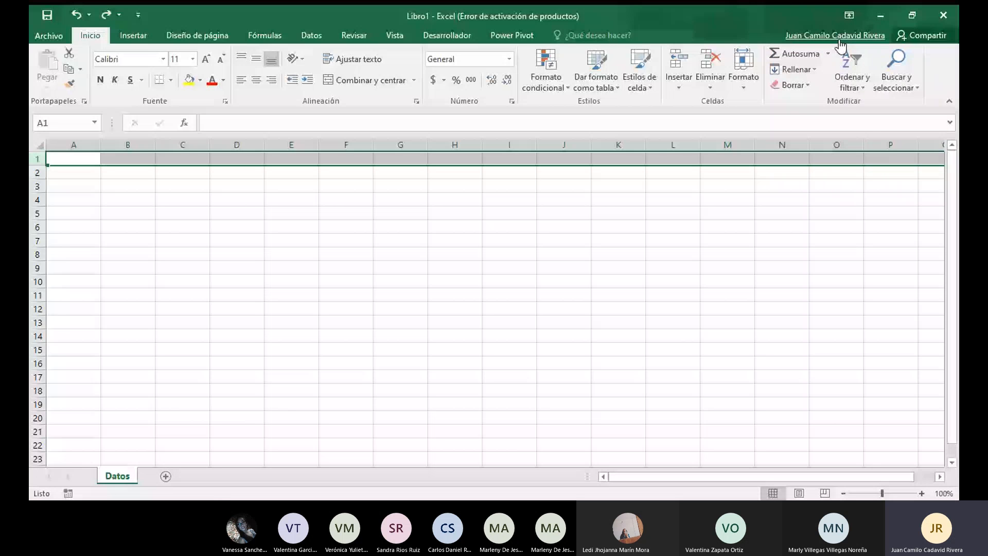
click(851, 77)
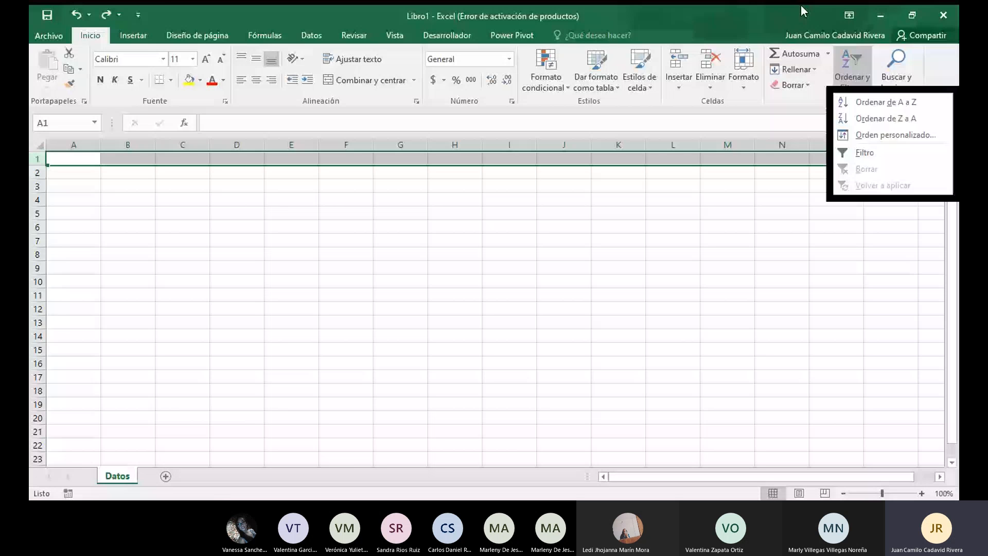
click(884, 63)
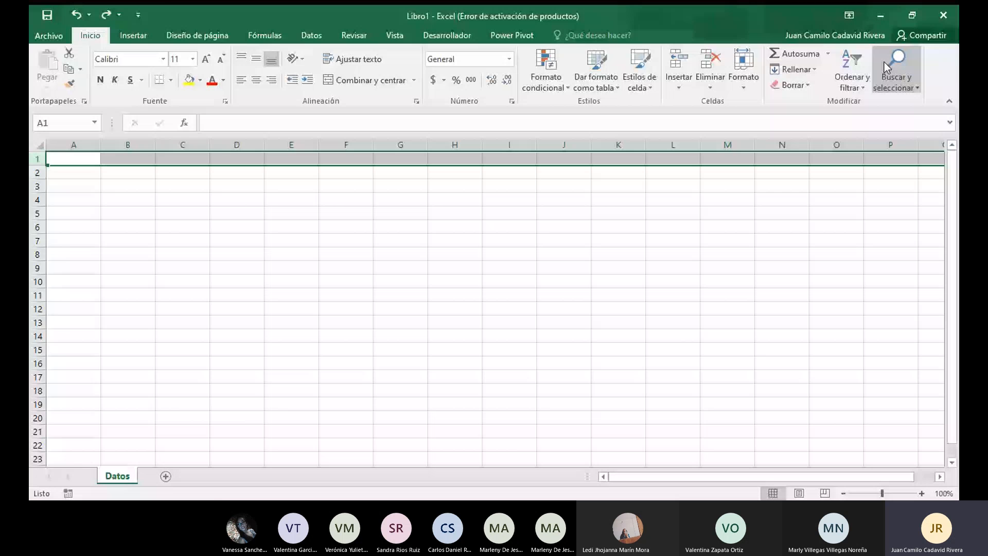
click(884, 63)
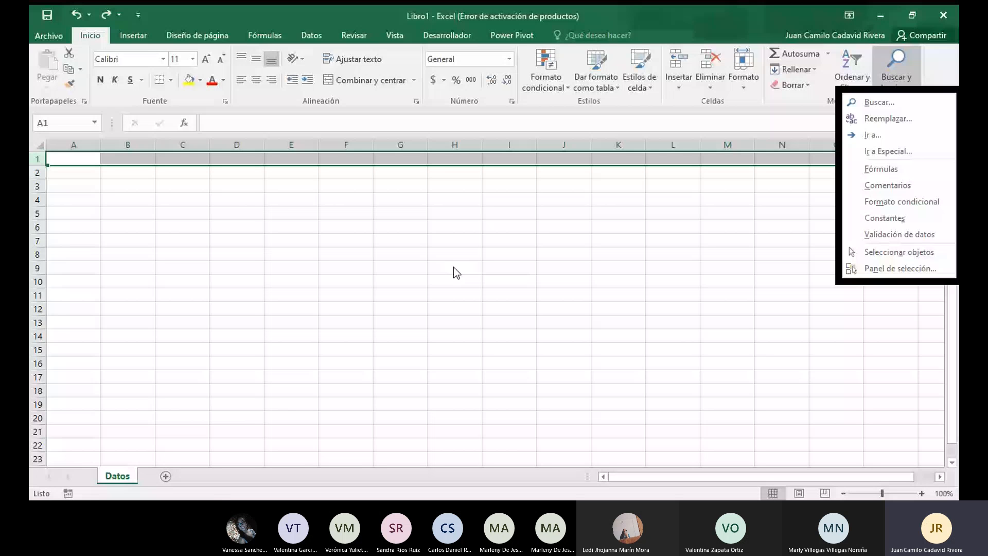
click(373, 176)
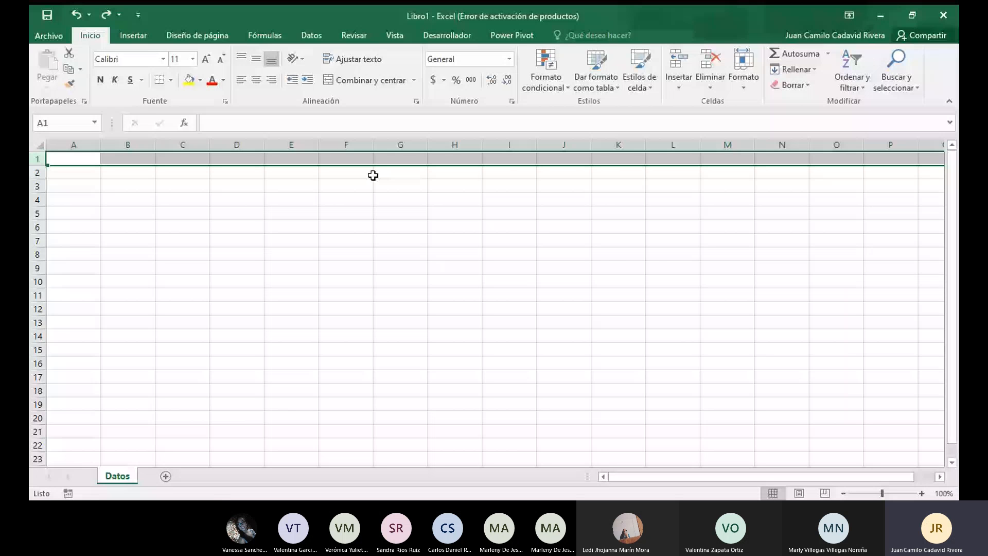
Enter the text ctrl*B in cell F1
click(363, 158)
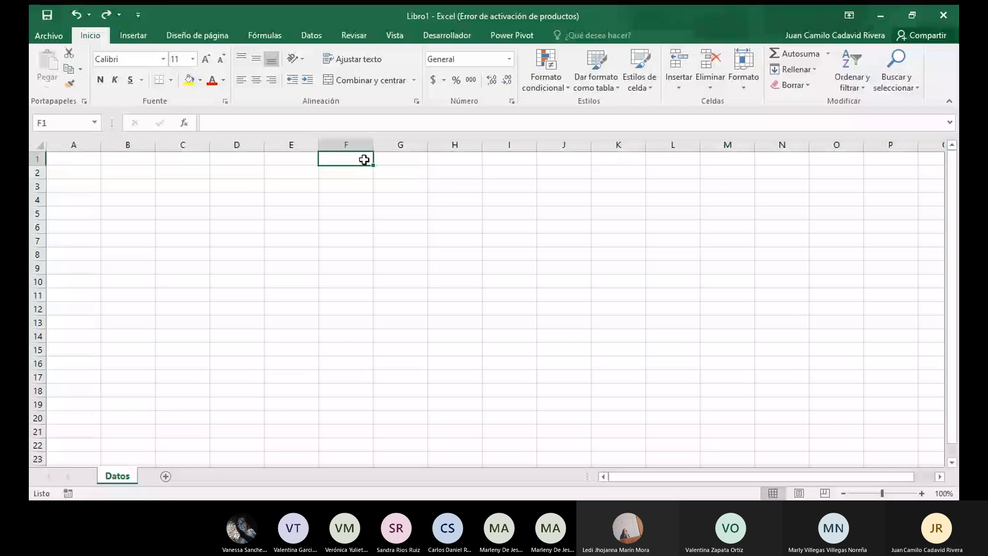
text(ctrl)
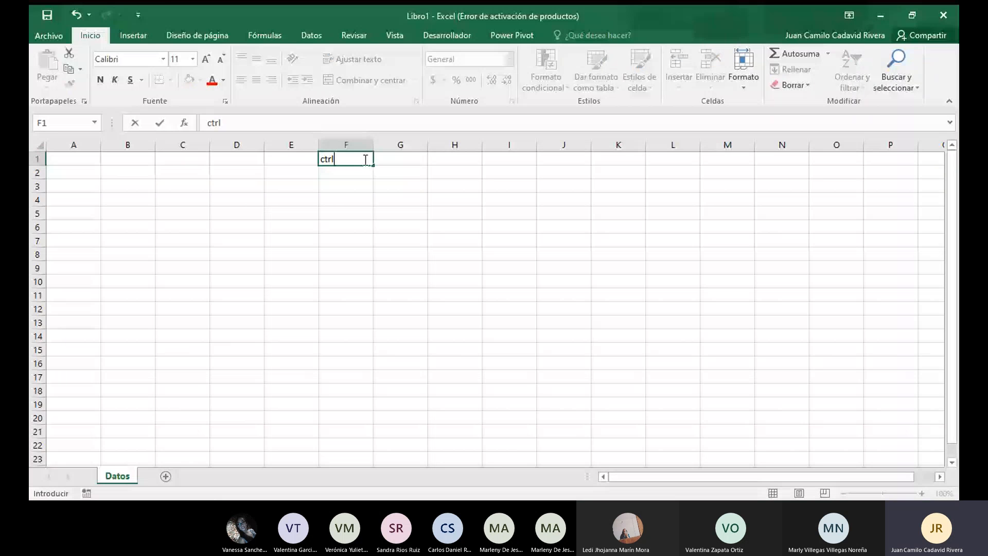
text(*B)
key(Return)
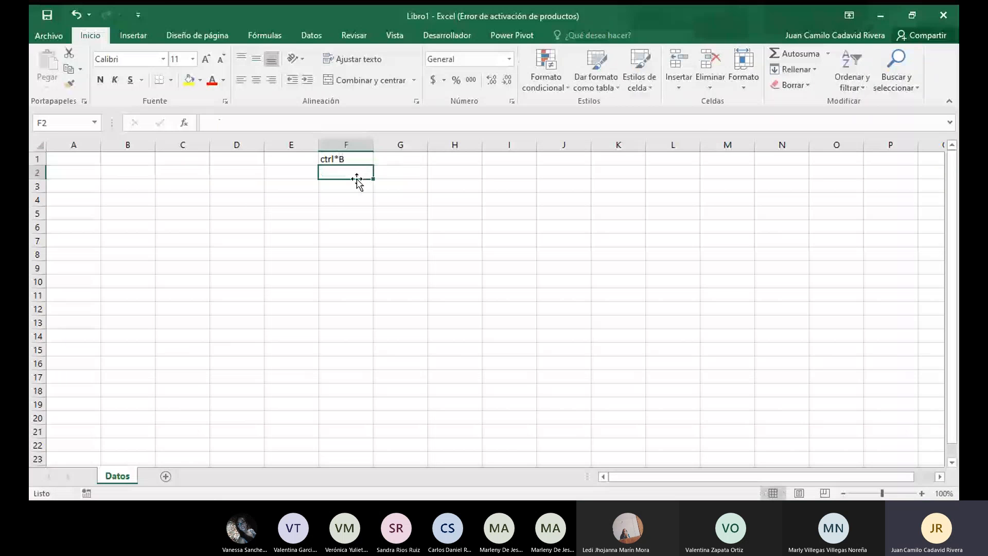
Open Find and Replace, move it clear of column F, view its replace options, and close it
key(ctrl+b)
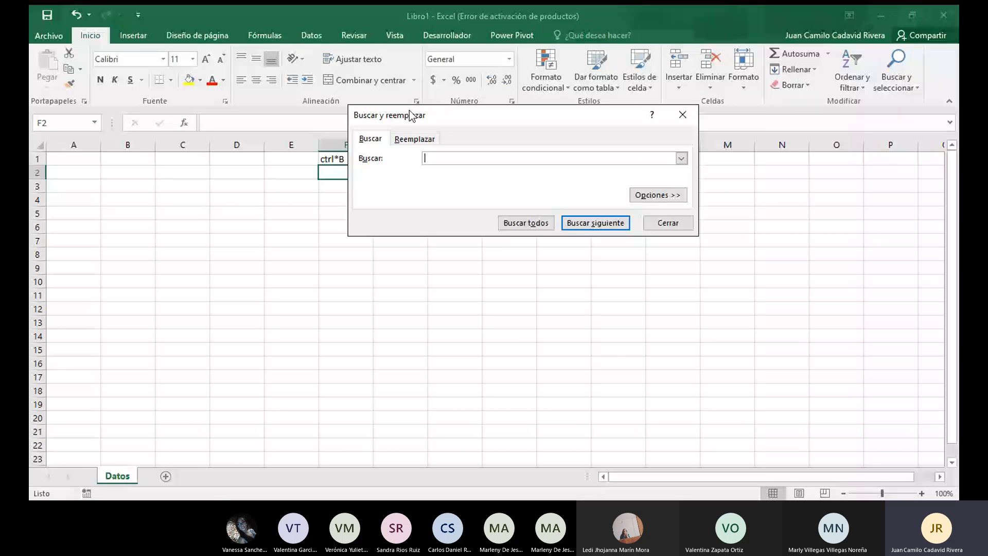
drag(458, 117, 550, 165)
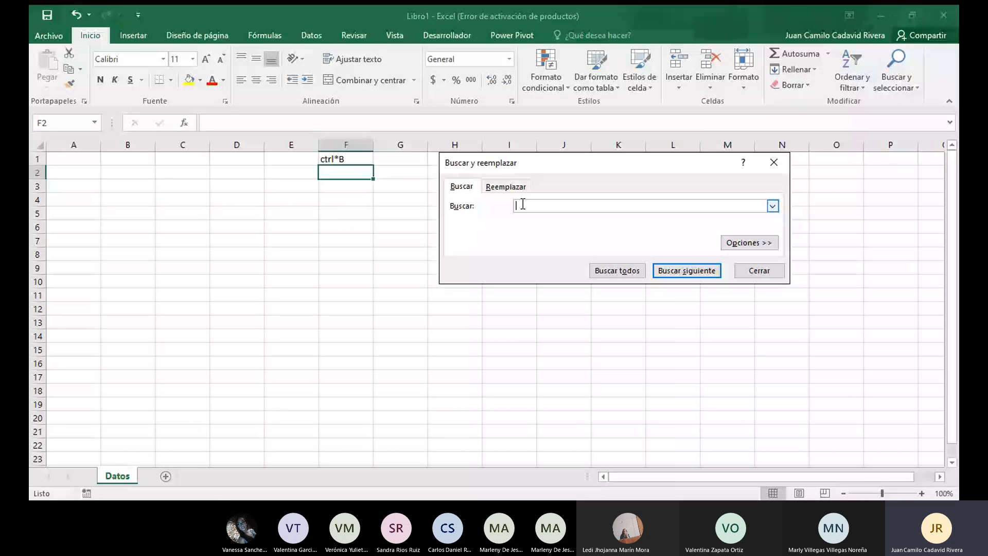
click(489, 189)
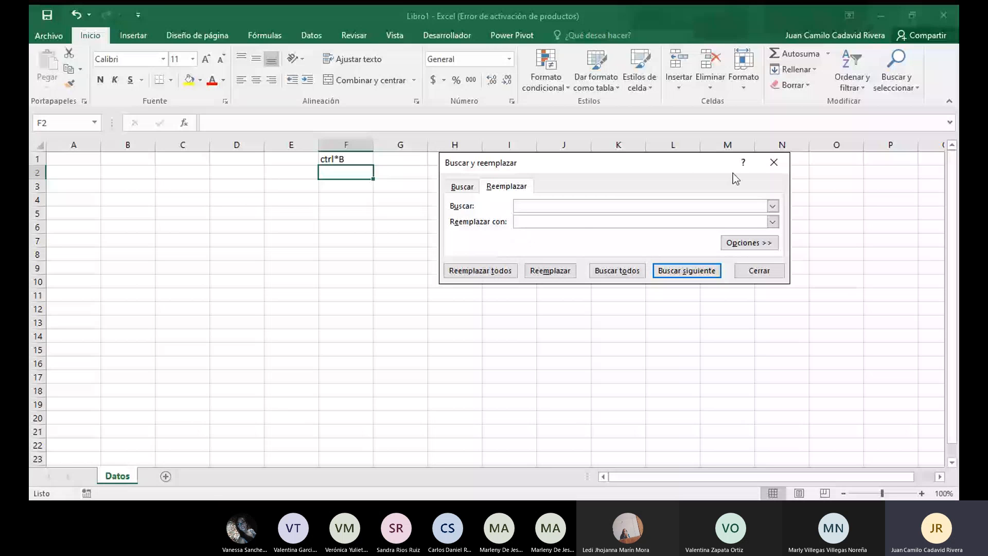
click(773, 162)
Clear the text from cell F1
click(344, 159)
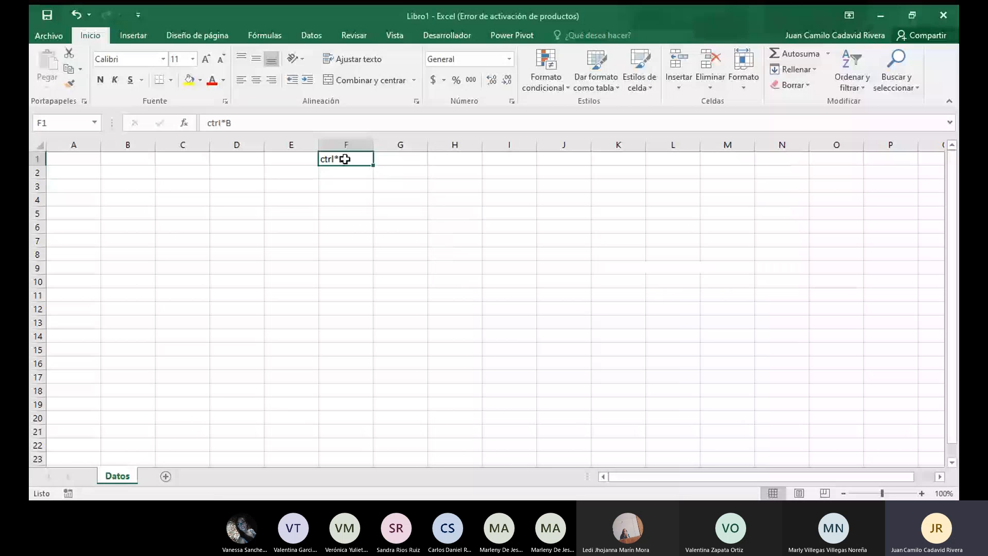
key(BackSpace)
key(Return)
Enter the same lowercase first name in each of the cells E2 to E5, and select cell F2
key(Left)
text(juan)
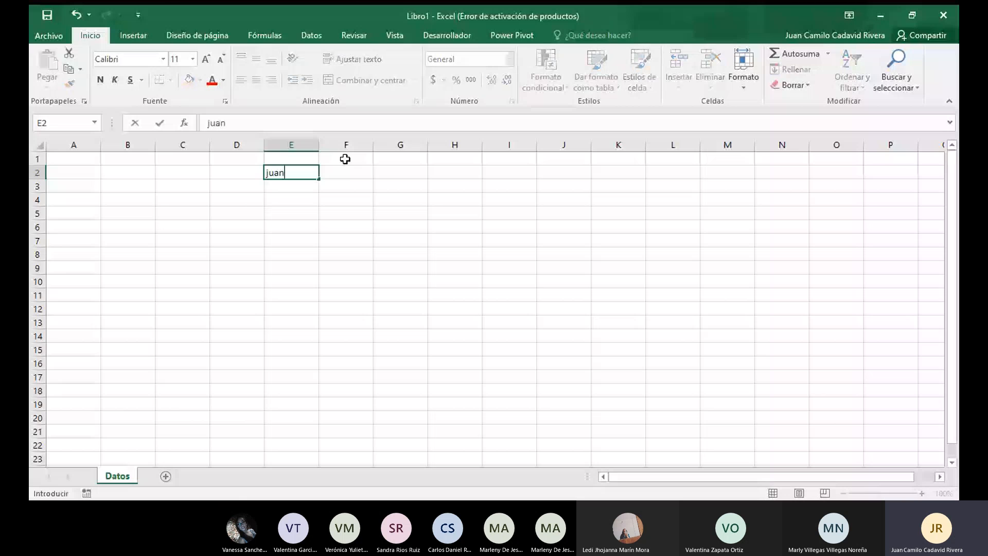
key(Return)
text(juan)
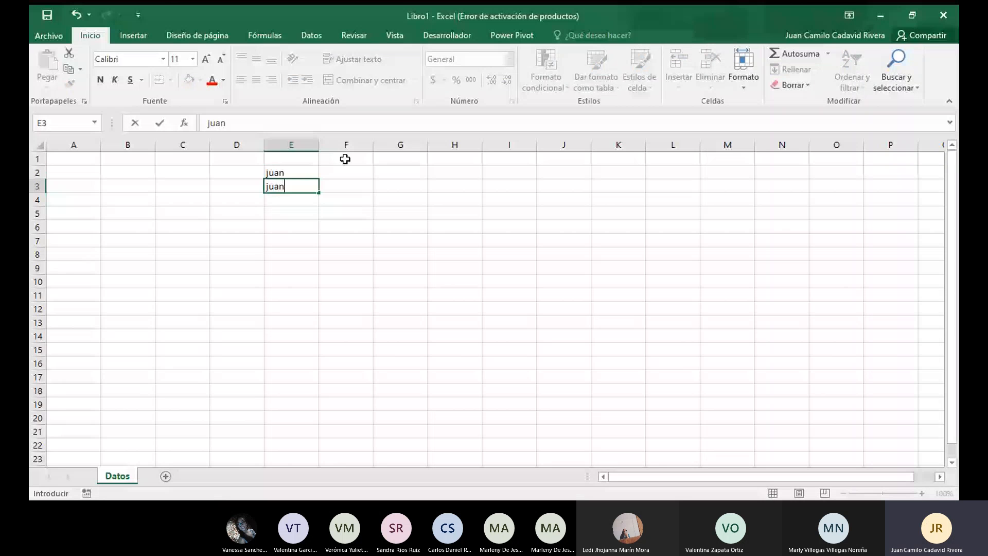
key(Return)
text(juan)
key(Return)
text(juan)
click(340, 174)
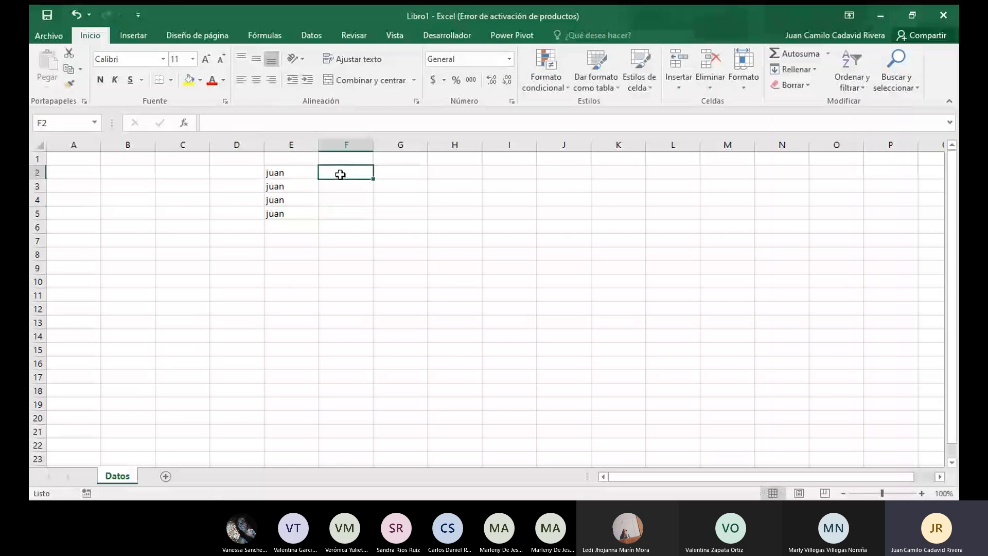
Set up a replacement of the lowercase first name with its capitalized form, starting from cell E2
click(307, 170)
key(ctrl+b)
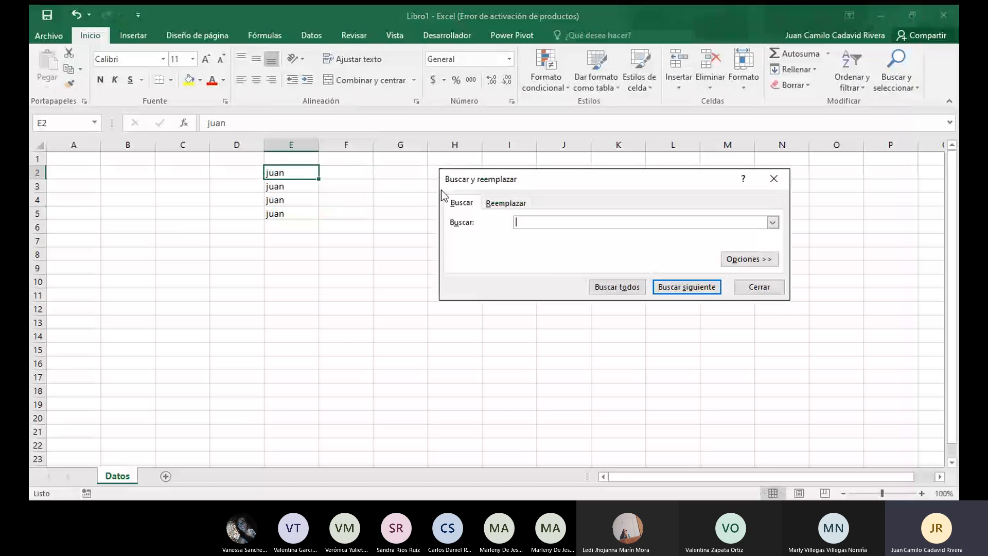
click(505, 202)
text(jua)
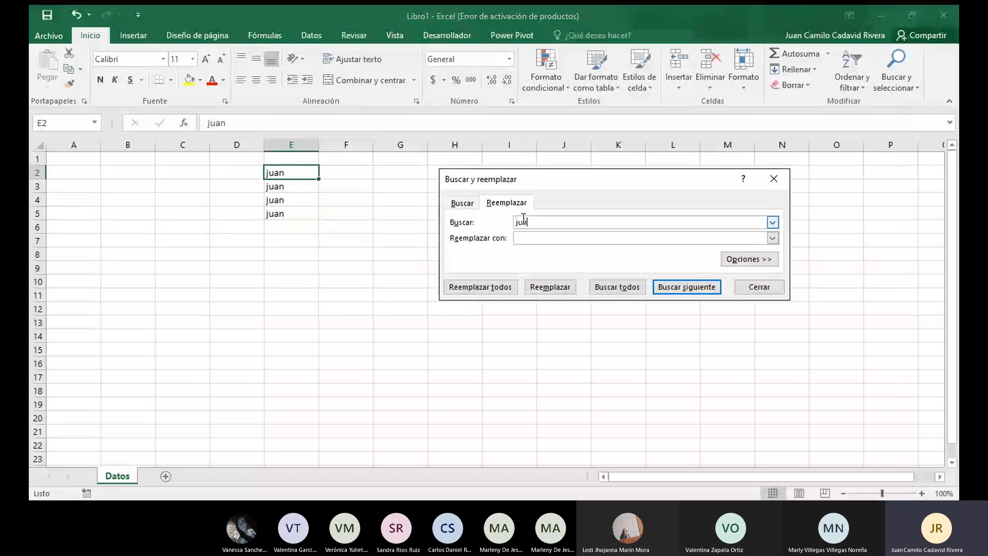
text(n)
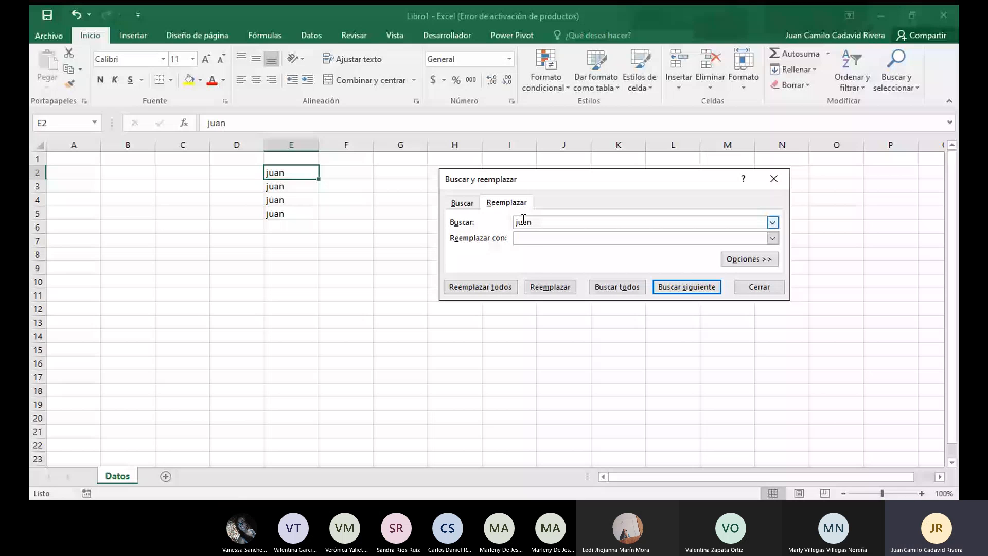
click(530, 237)
text(Juan)
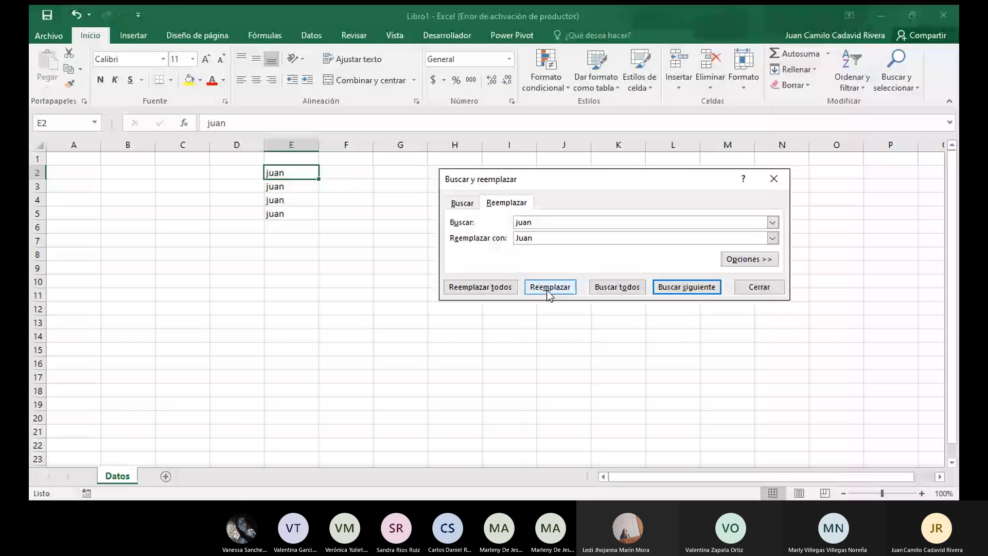
Replace the lowercase names in E2 to E5 one at a time and close Find and Replace
click(550, 288)
click(549, 288)
click(550, 287)
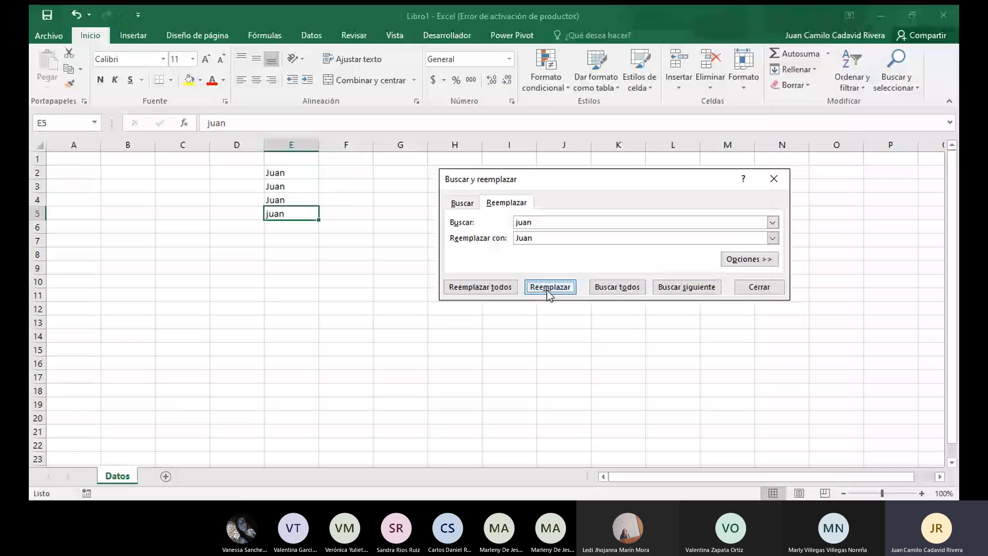
key(Return)
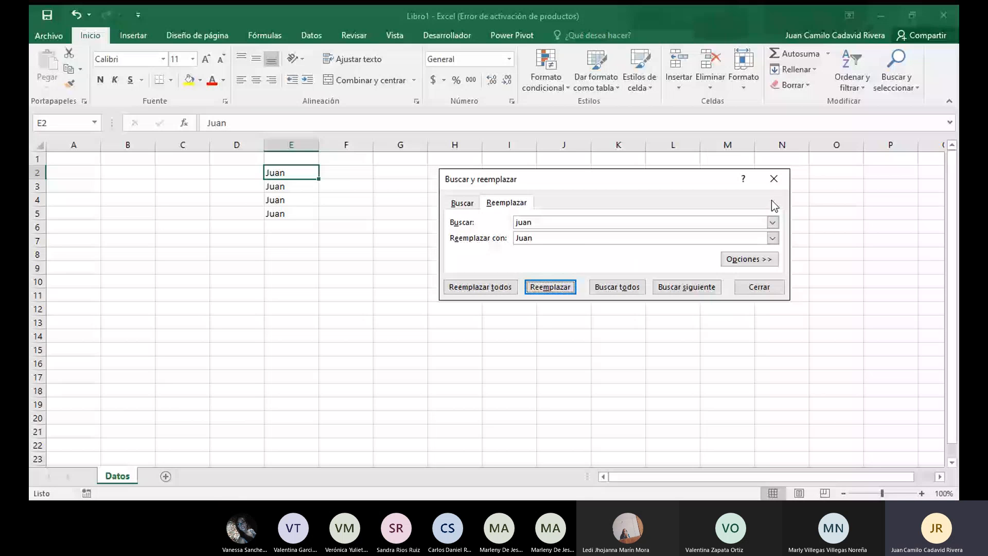
click(773, 179)
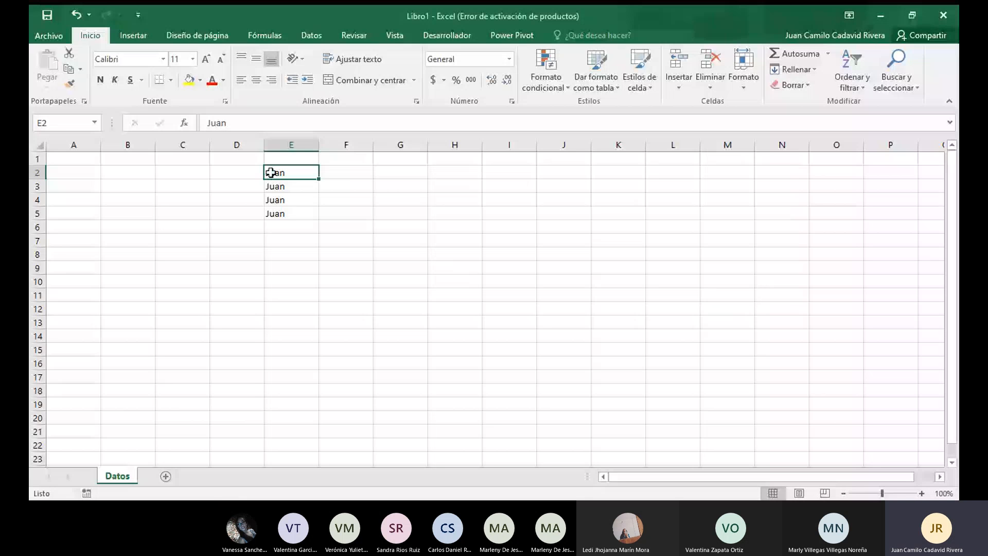
Insert a leading space before the name in each of the cells E2 to E5, and select cell E2
double_click(270, 172)
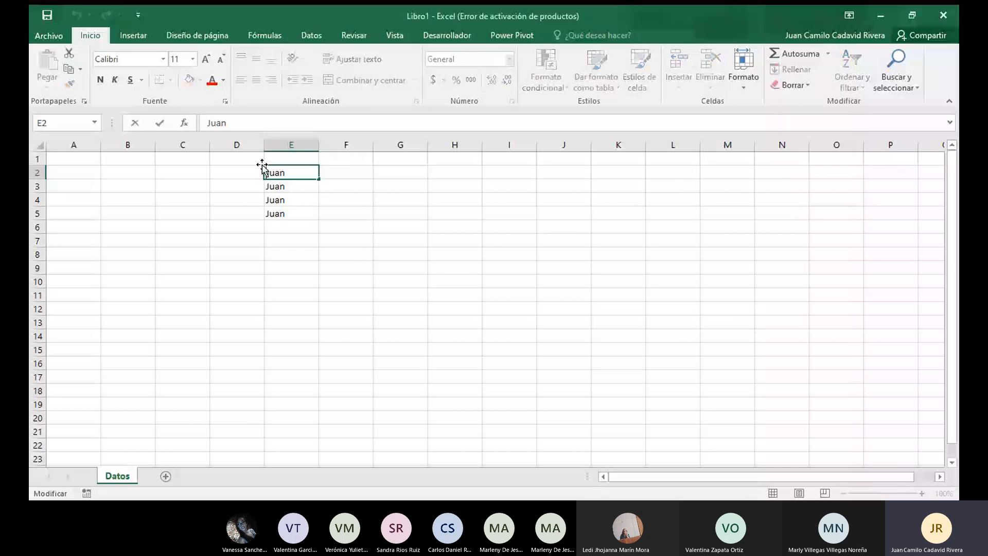
key(Return)
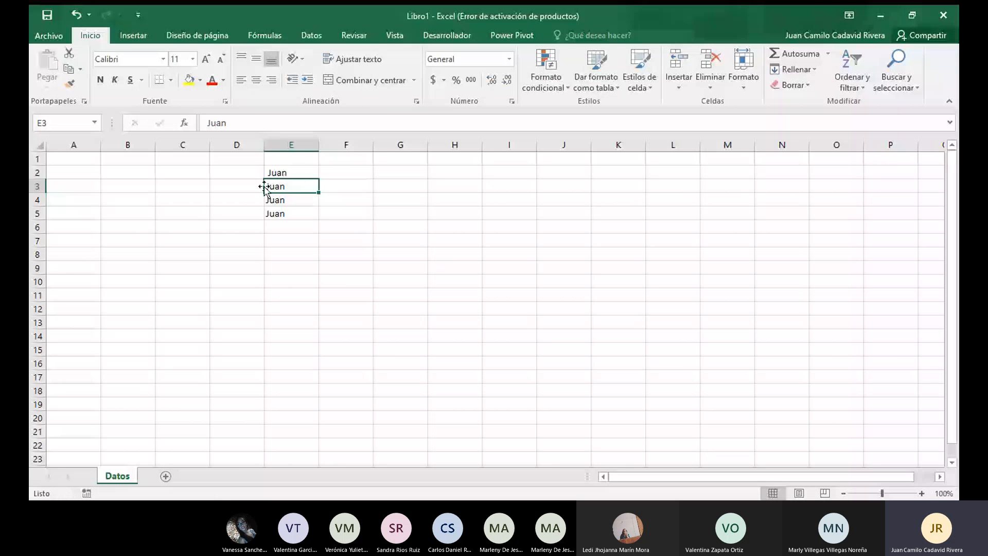
double_click(276, 200)
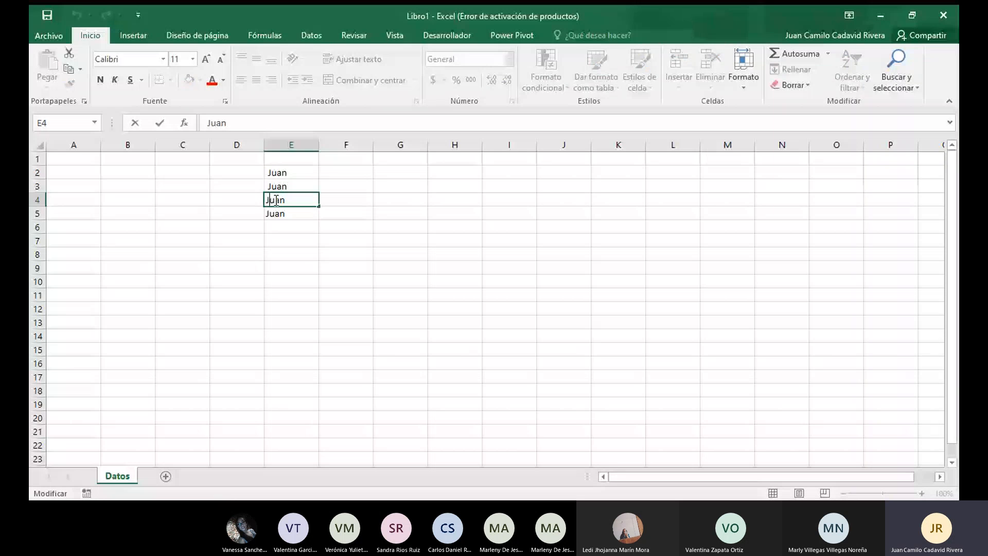
double_click(272, 212)
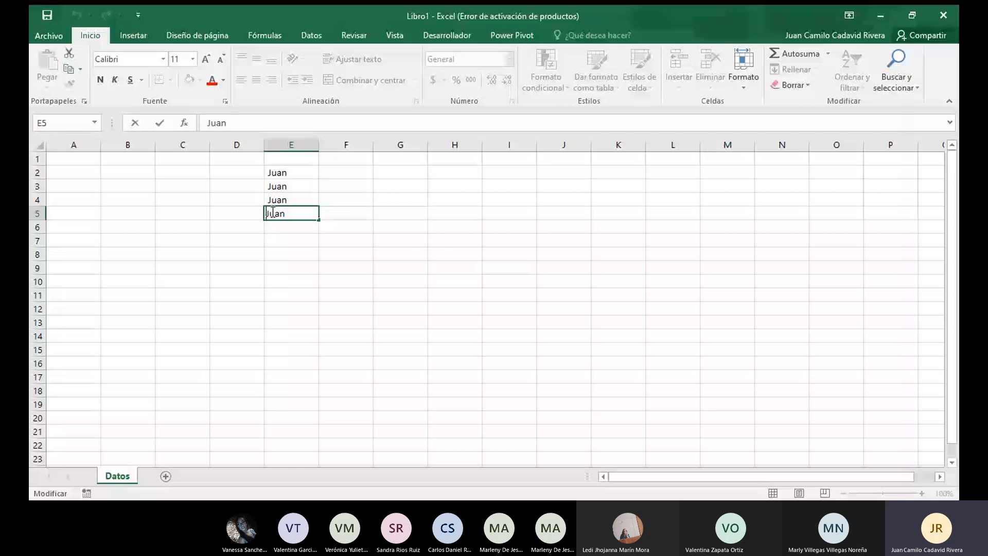
click(276, 240)
click(279, 171)
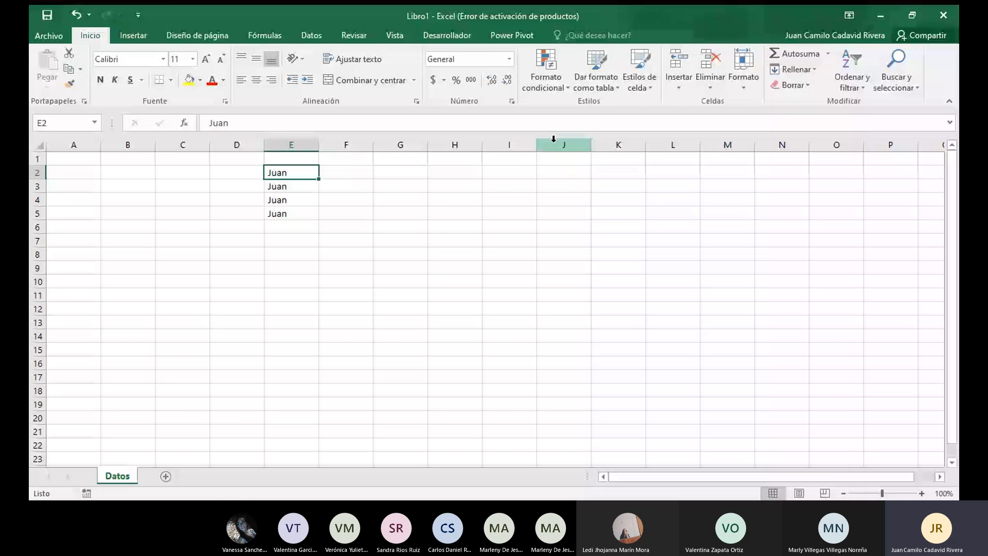
Enter the same capitalized first name in cell E6 without a leading space
click(298, 227)
text(Juan)
key(Return)
key(Return)
key(Return)
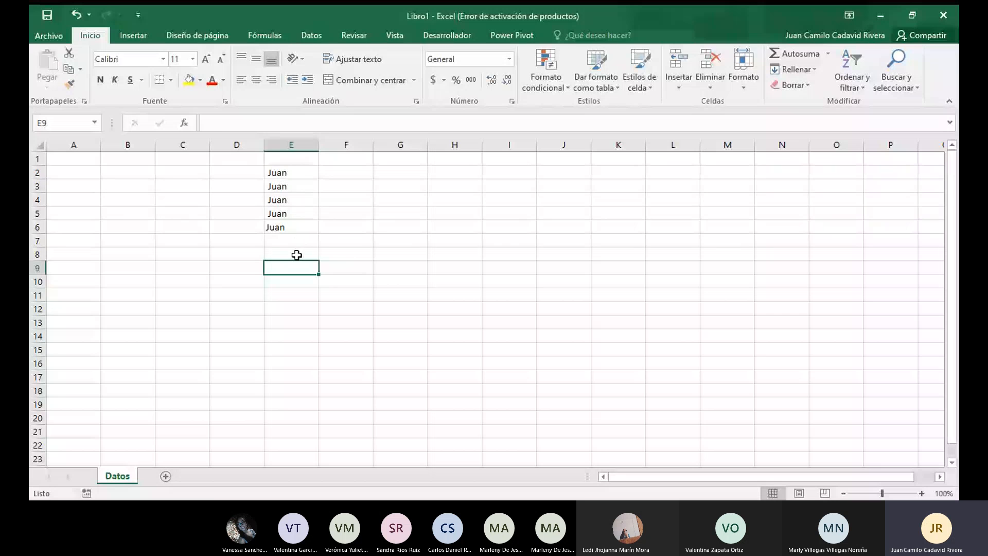
Set Find and Replace to swap the capitalized first name for a different first name, starting from cell E2
click(277, 173)
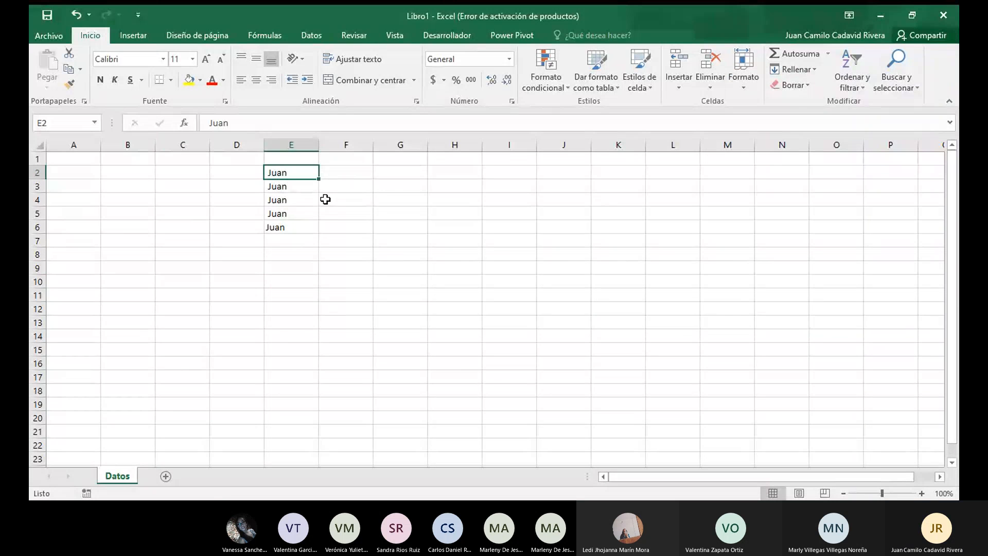
key(ctrl+b)
click(526, 225)
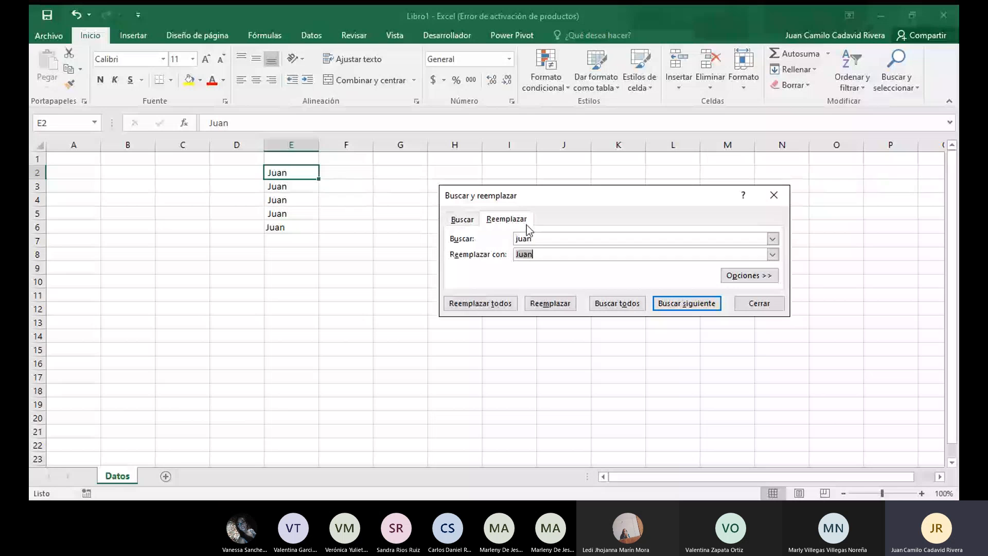
double_click(541, 239)
key(BackSpace)
text(Juan)
key(Tab)
text(Mario)
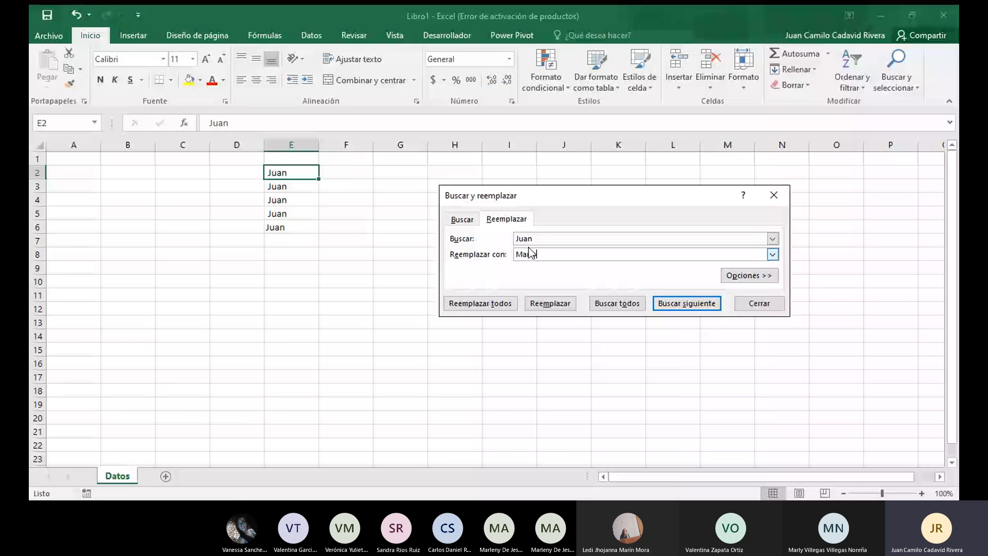
Replace the names in E2 to E6 one by one, close Find and Replace, and undo the replacements
double_click(538, 308)
click(541, 309)
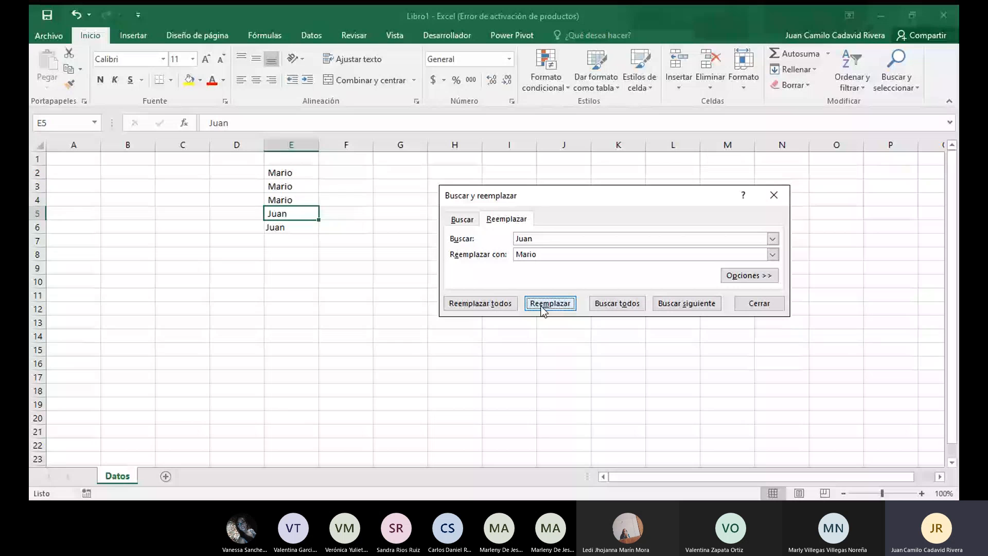
double_click(541, 308)
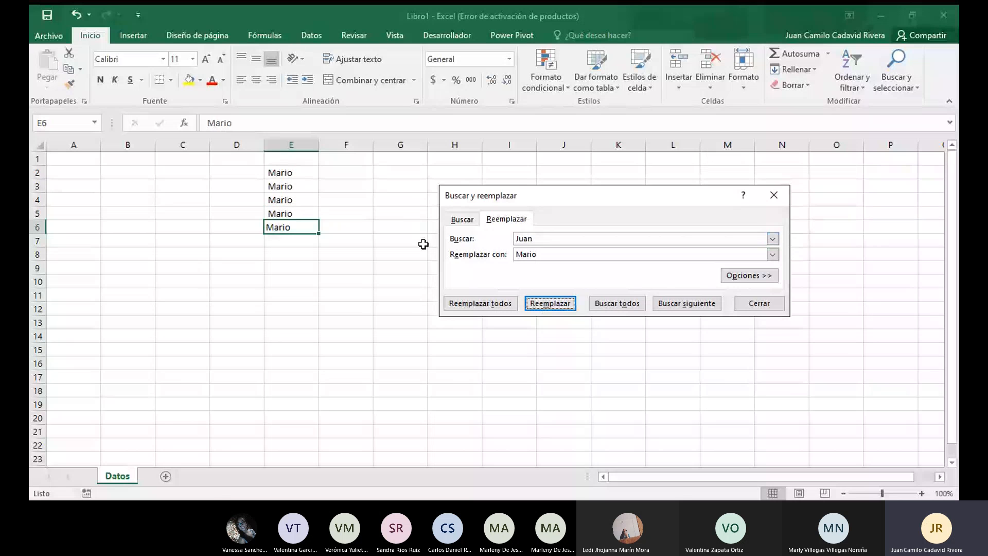
click(520, 240)
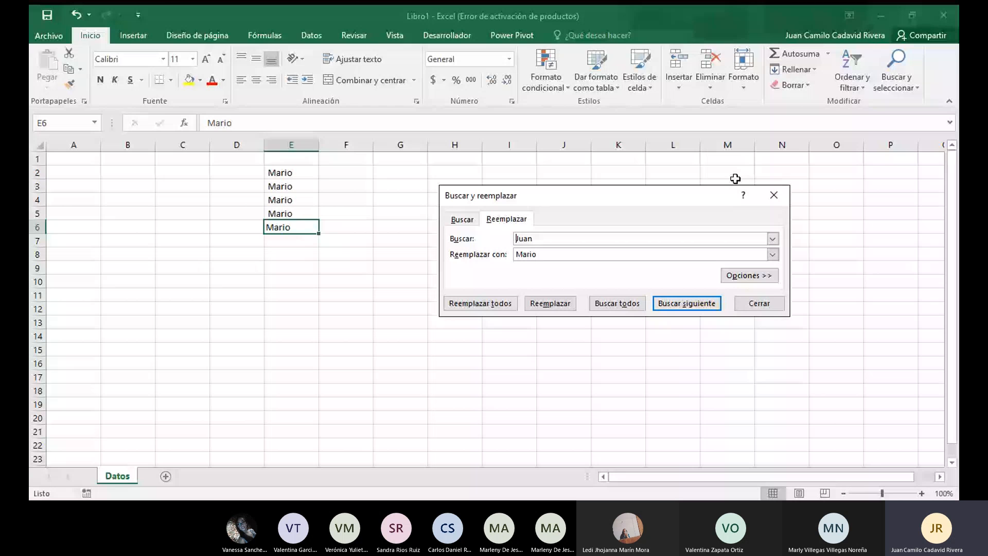
click(785, 196)
key(ctrl+z)
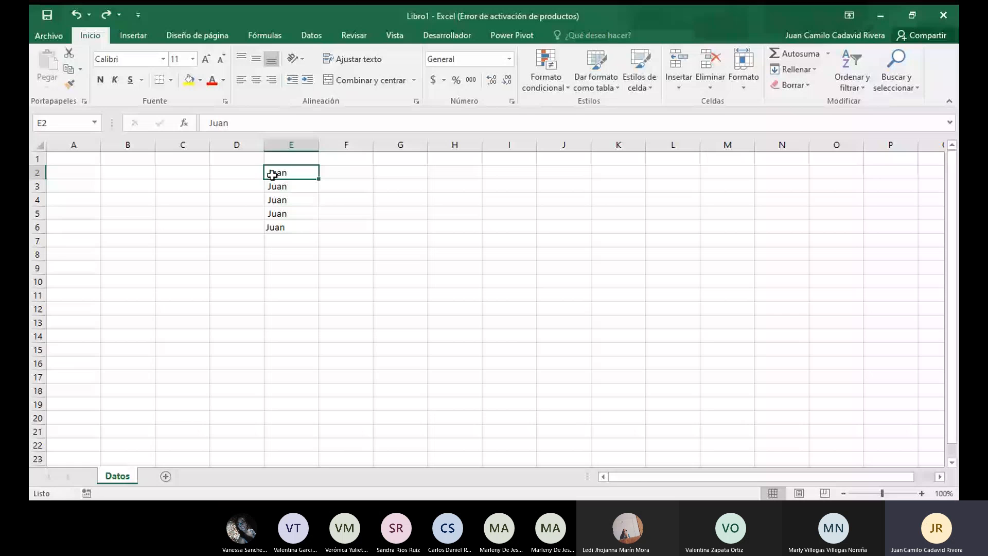
Enter the capitalized first name with a leading space in cell F2 and reselect that cell
click(346, 175)
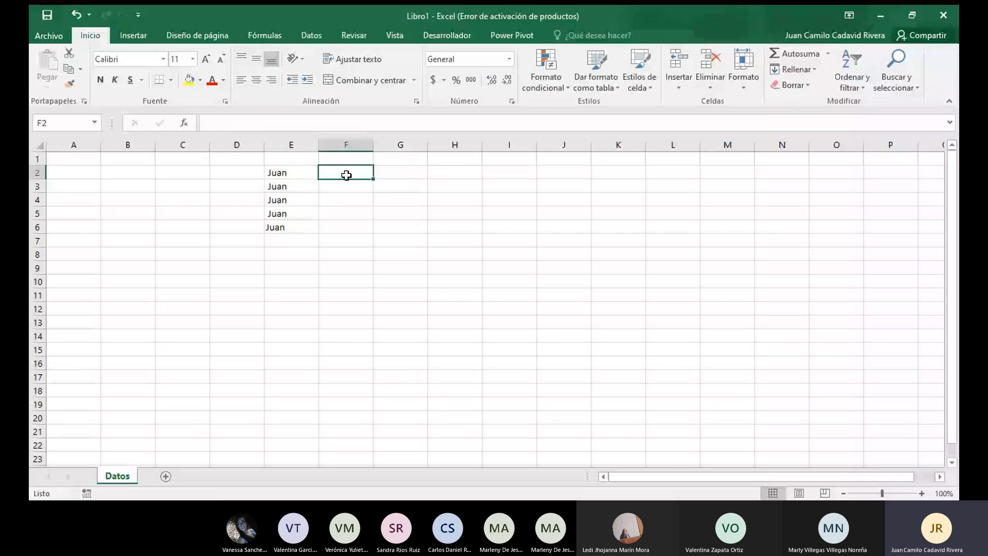
text(juan)
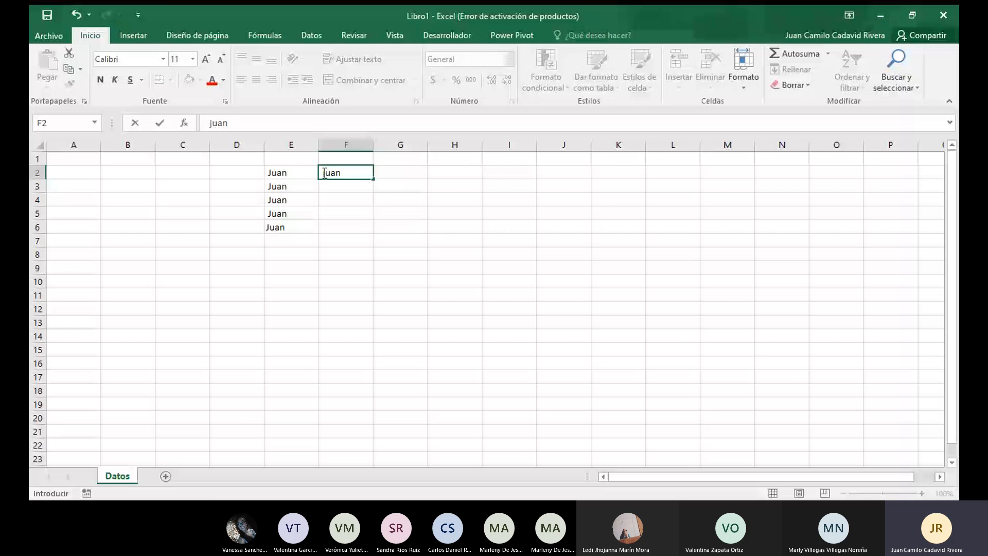
key(Return)
key(Return)
click(337, 173)
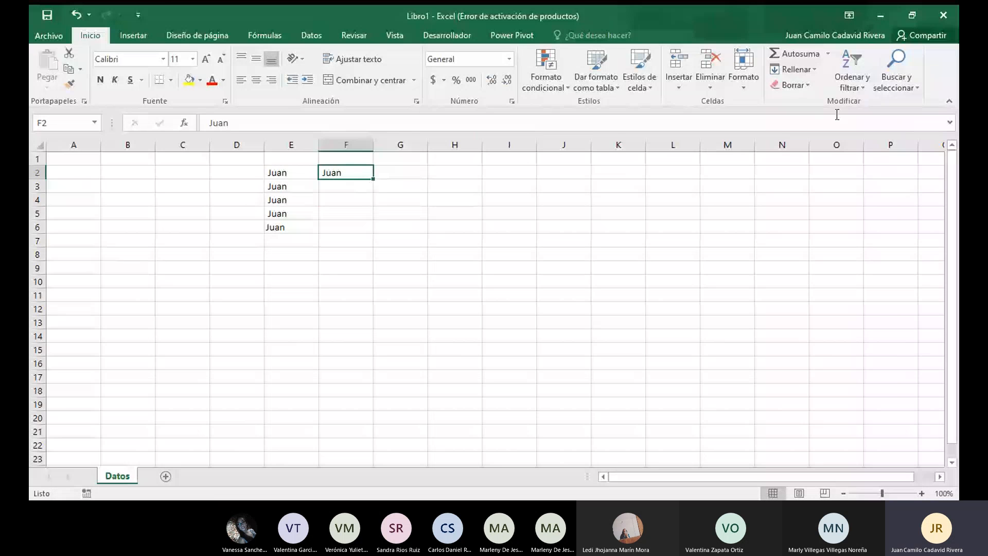
Replace the first name in F2 and E2 to E6 with the other first name, one occurrence at a time
click(887, 80)
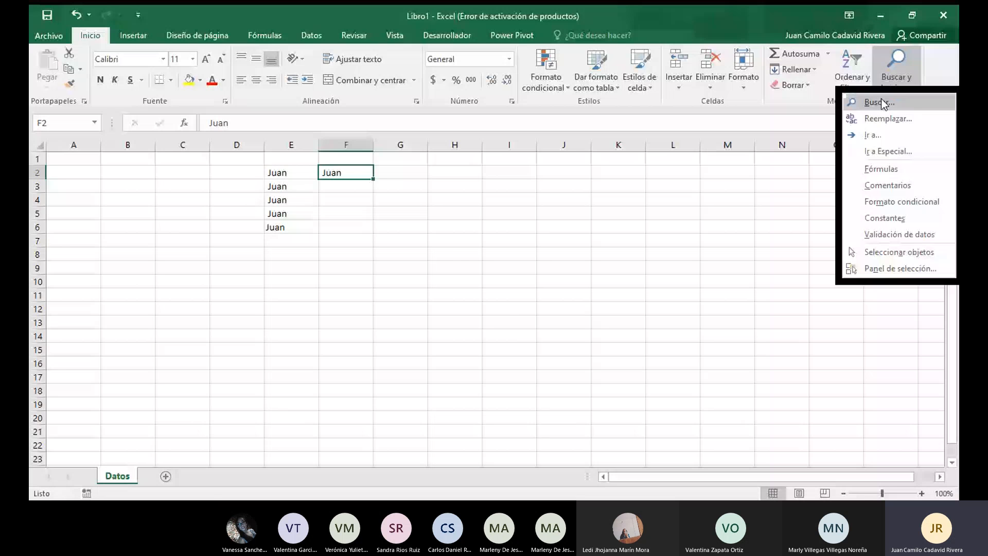
click(887, 119)
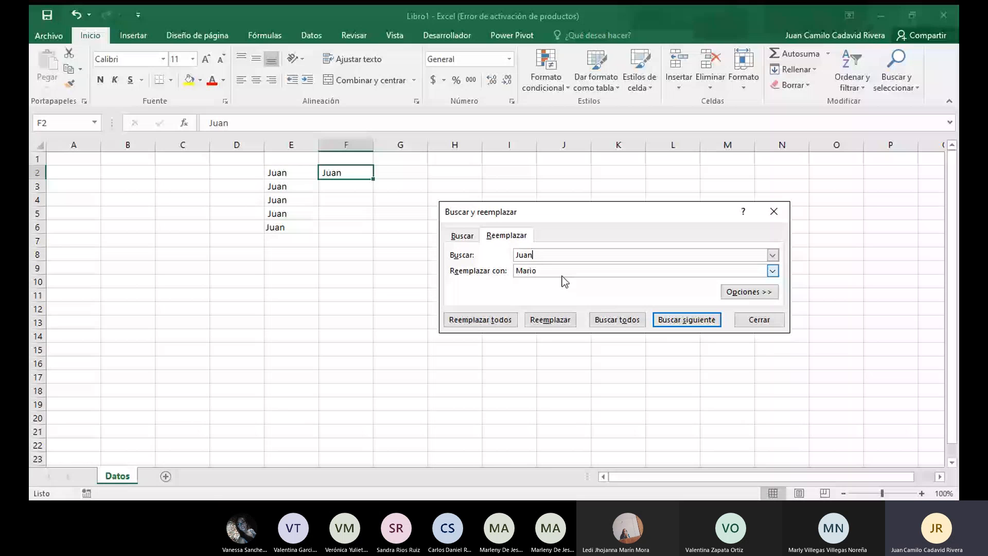
click(536, 319)
click(536, 320)
click(536, 319)
click(537, 319)
click(536, 320)
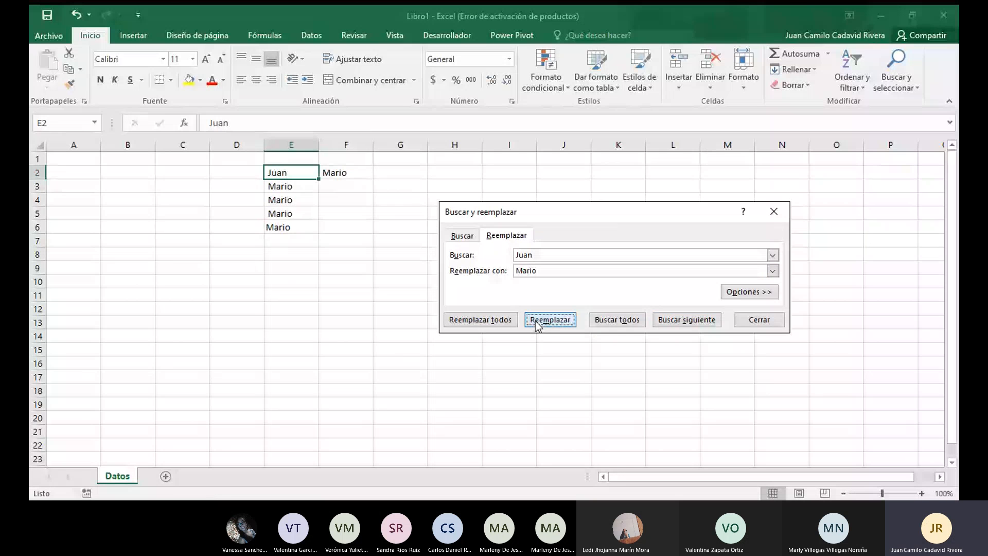
click(536, 319)
Clear the replacement text and close Find and Replace
click(515, 255)
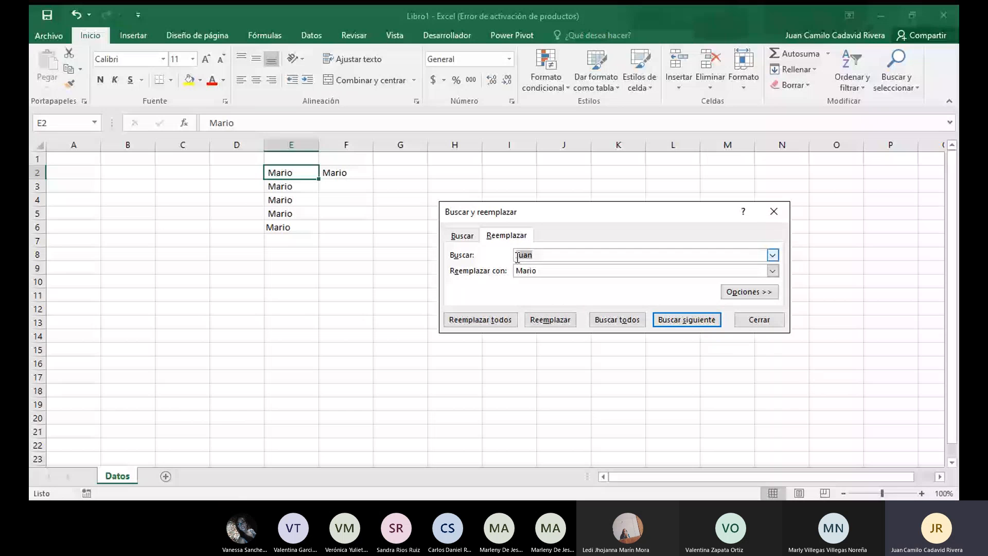
drag(538, 271, 518, 269)
key(BackSpace)
key(Escape)
Undo the name replacements in columns E and F, and select the empty cell J7
key(ctrl+z)
key(ctrl+z)
key(ctrl+z)
key(ctrl+z)
key(ctrl+z)
key(ctrl+z)
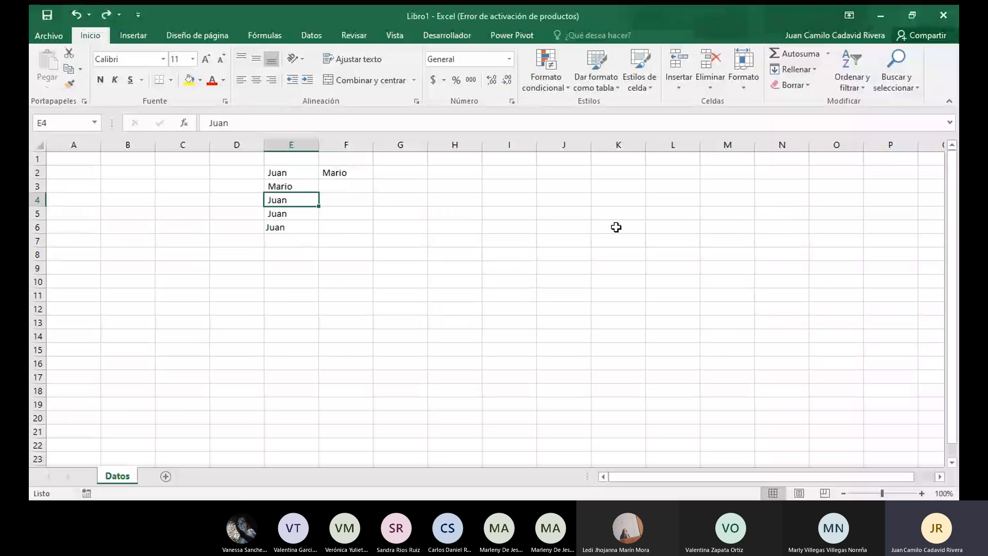
click(566, 239)
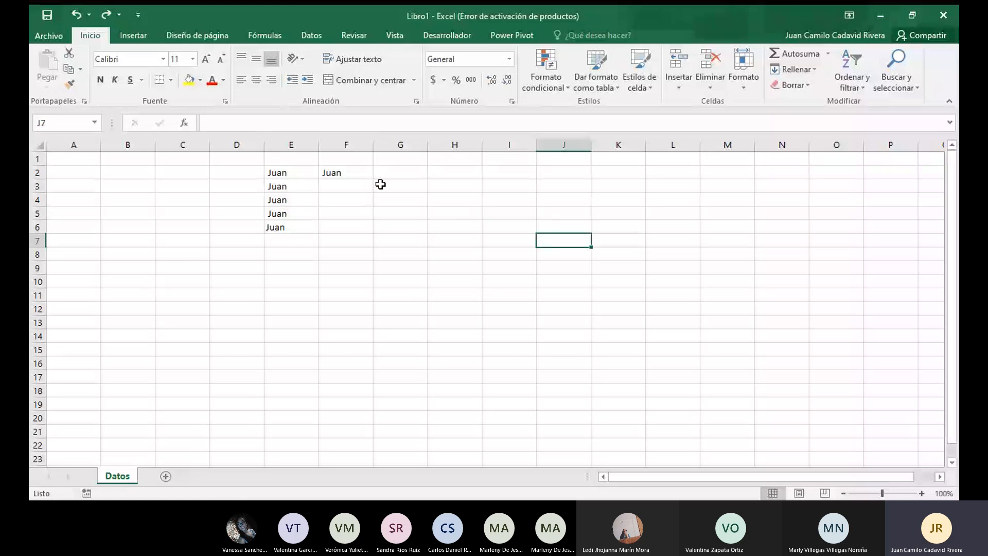
Replace all occurrences of the first name preceded by a space with the same name without the space, starting from cell E2
click(291, 173)
click(899, 69)
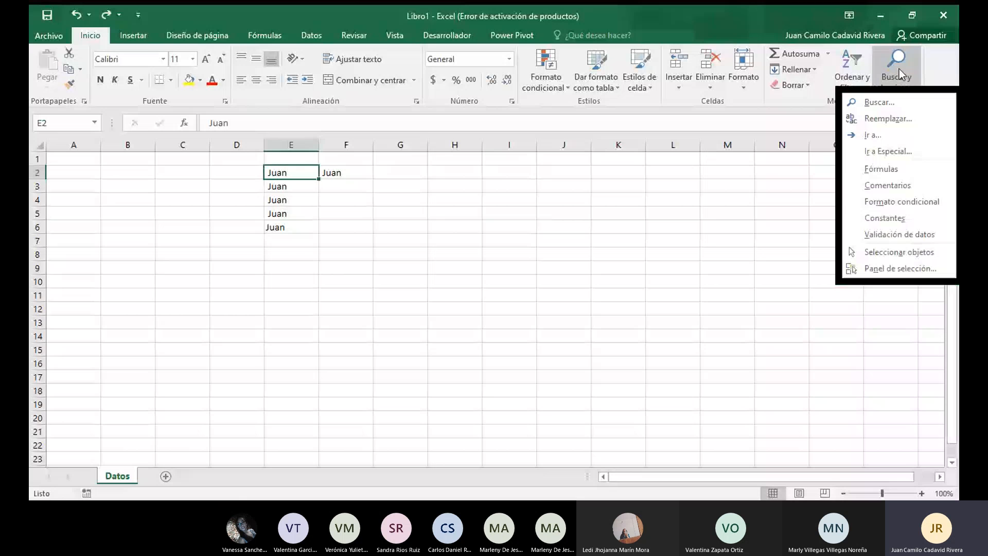
click(875, 121)
click(530, 286)
text(Jua)
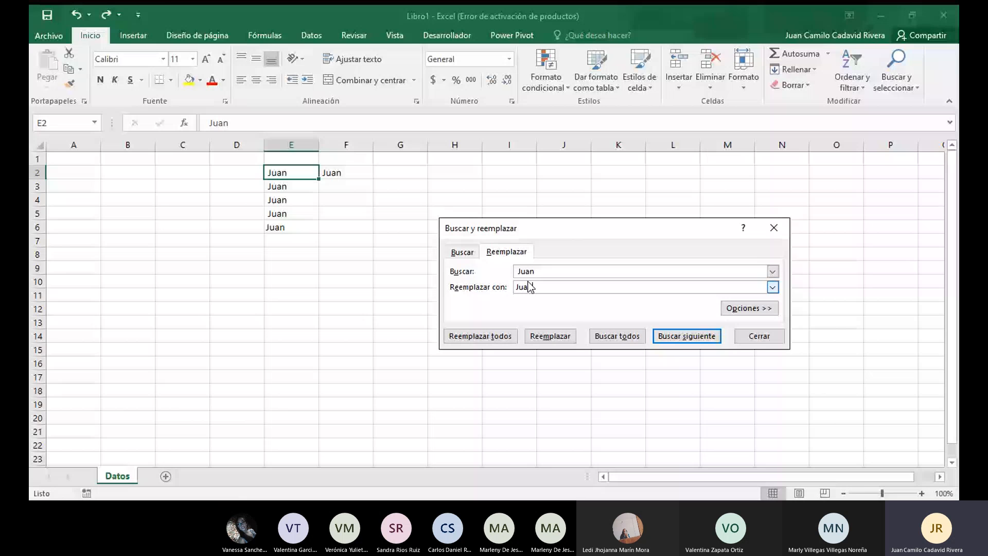
text(n)
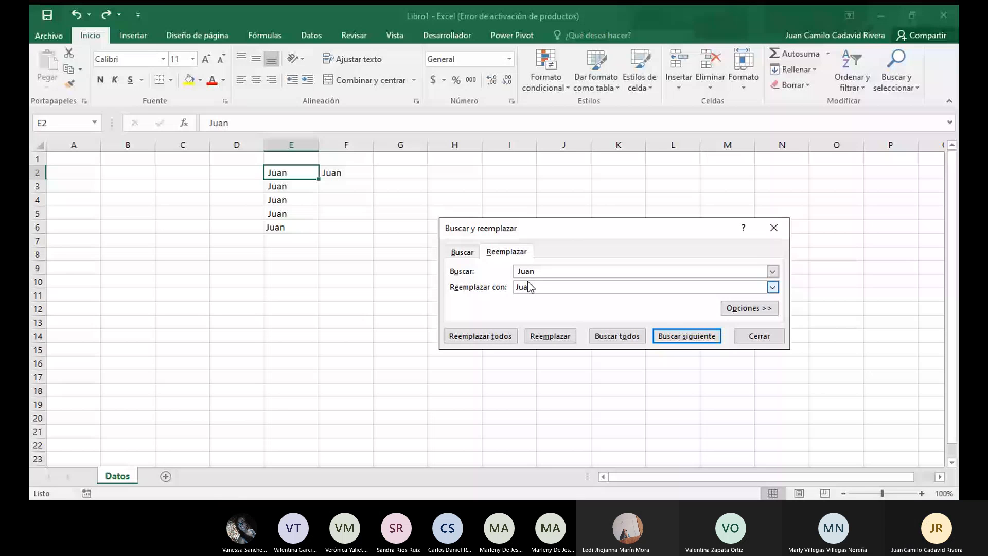
click(466, 337)
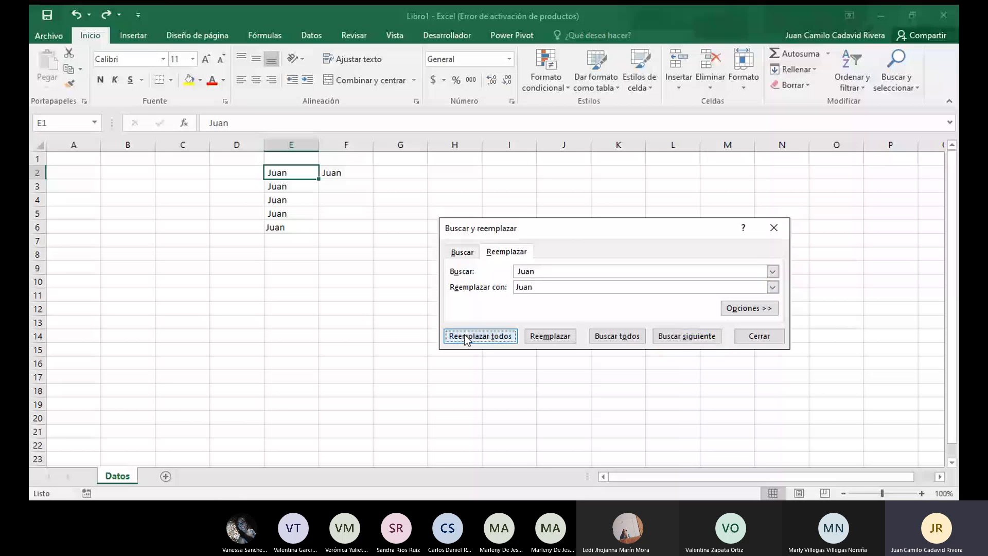
click(467, 338)
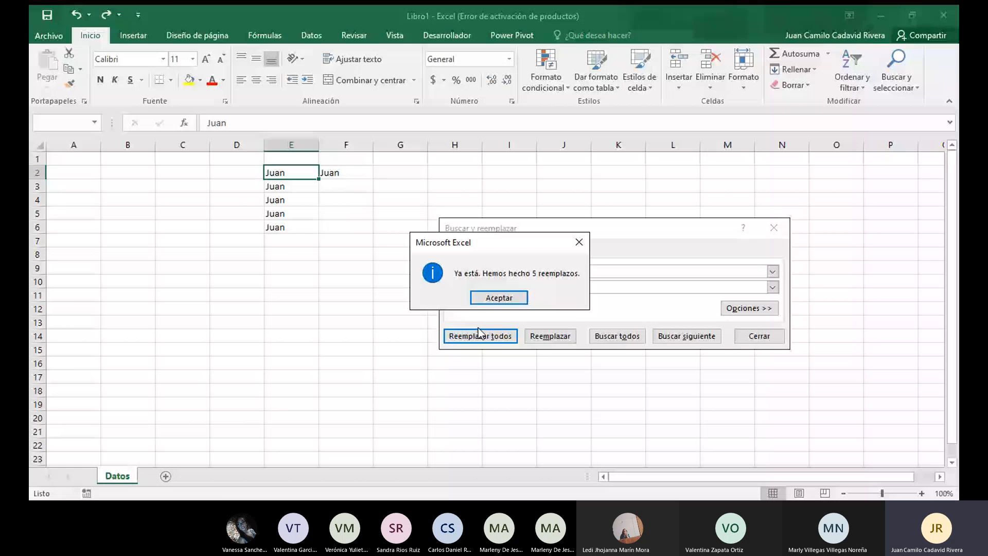
key(Return)
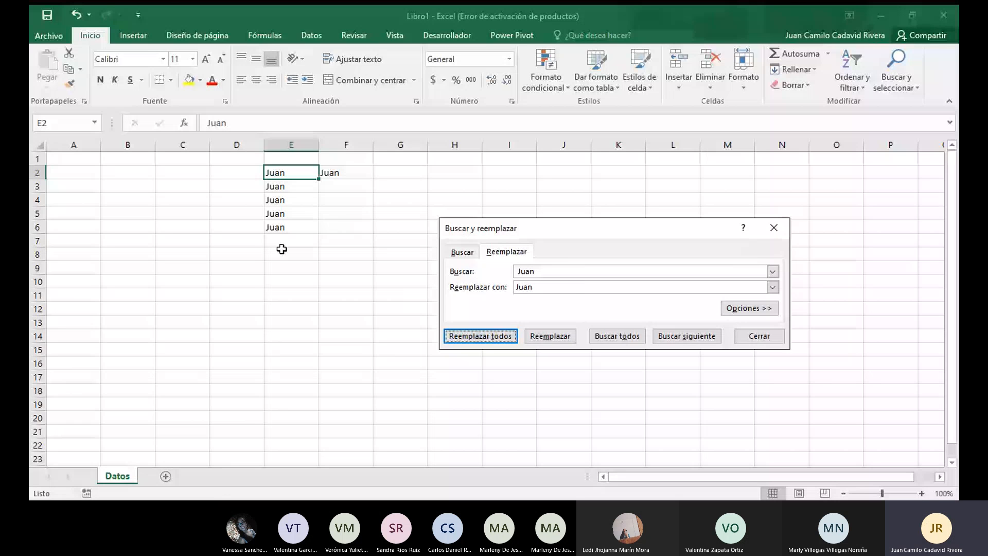
Close Find and Replace and undo the replacement that removed the leading spaces from the names
click(774, 228)
key(ctrl+z)
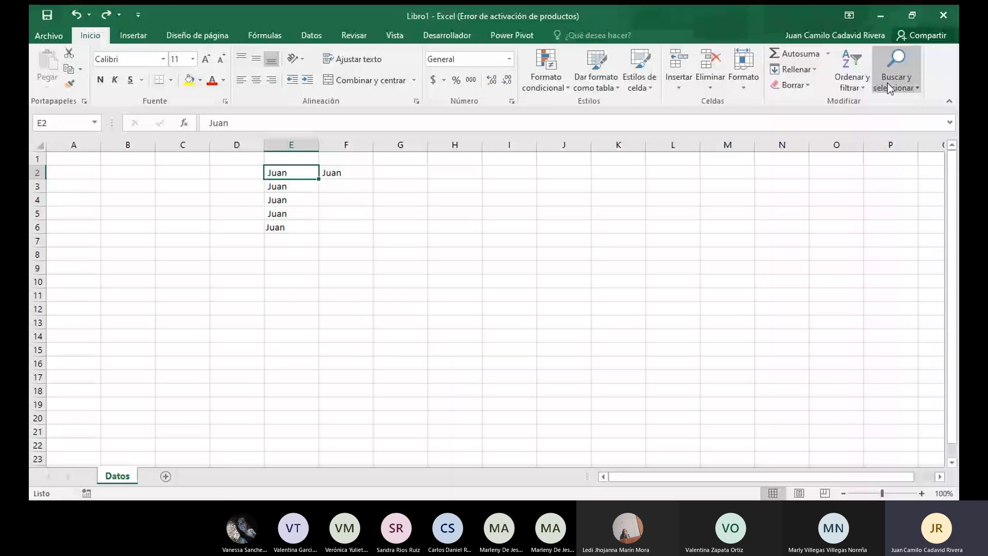
Replace the space-preceded first name in E2:E5 and F2 with the same name without the space, one occurrence at a time, and close the dialog
click(886, 116)
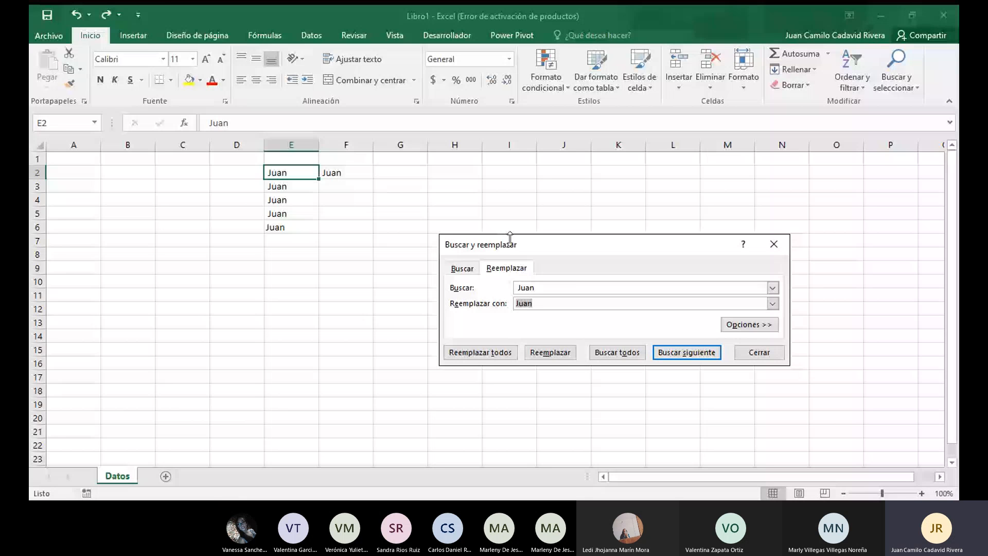
drag(510, 238, 511, 198)
click(526, 249)
click(521, 263)
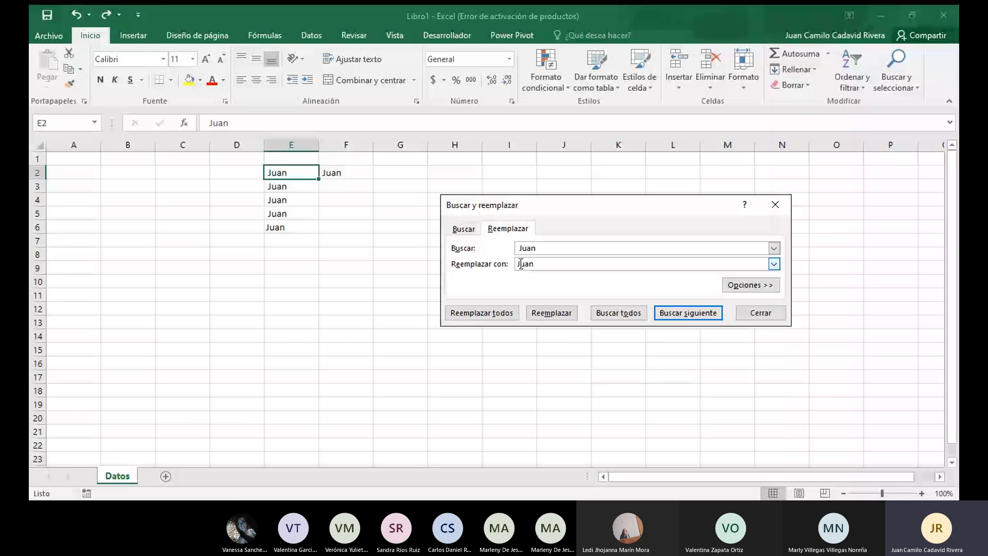
click(560, 318)
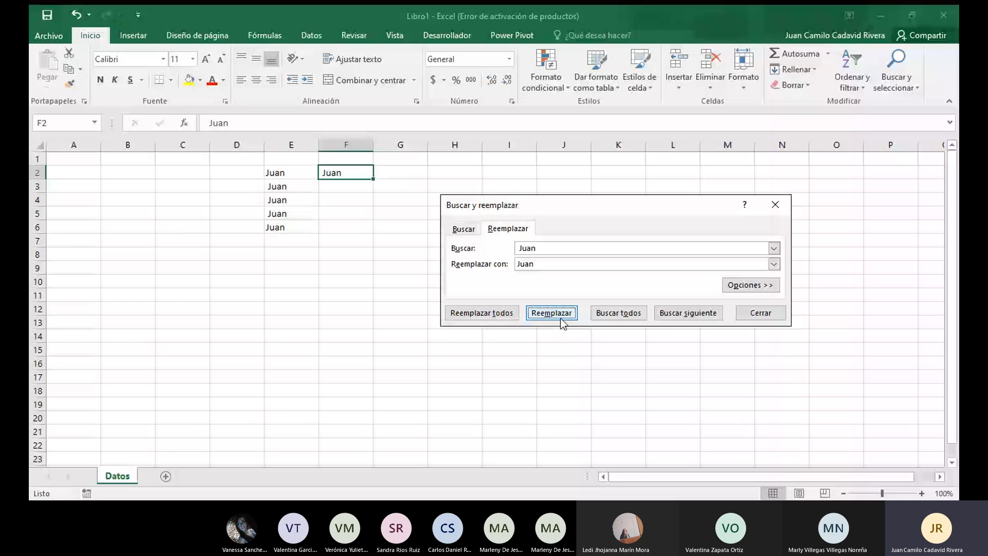
click(560, 318)
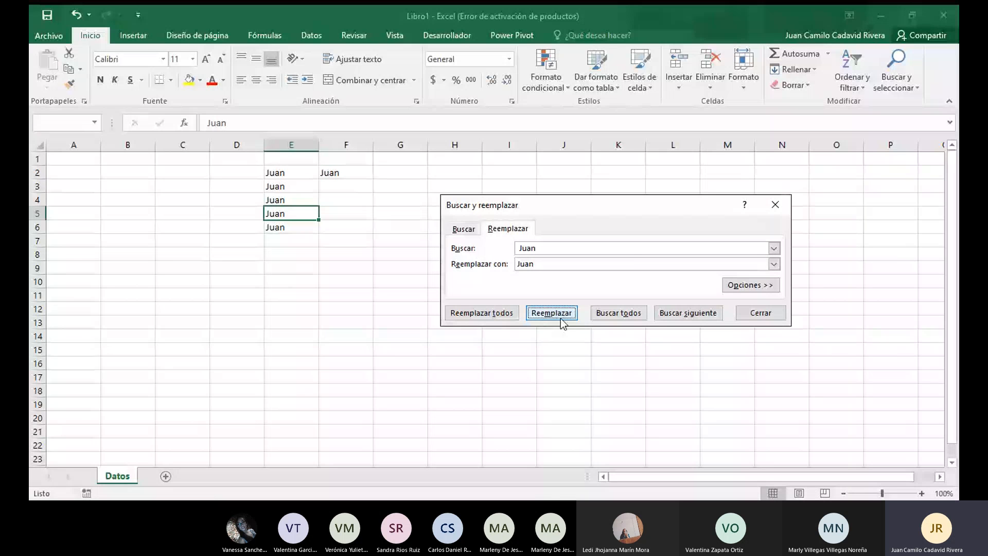
click(561, 318)
click(518, 312)
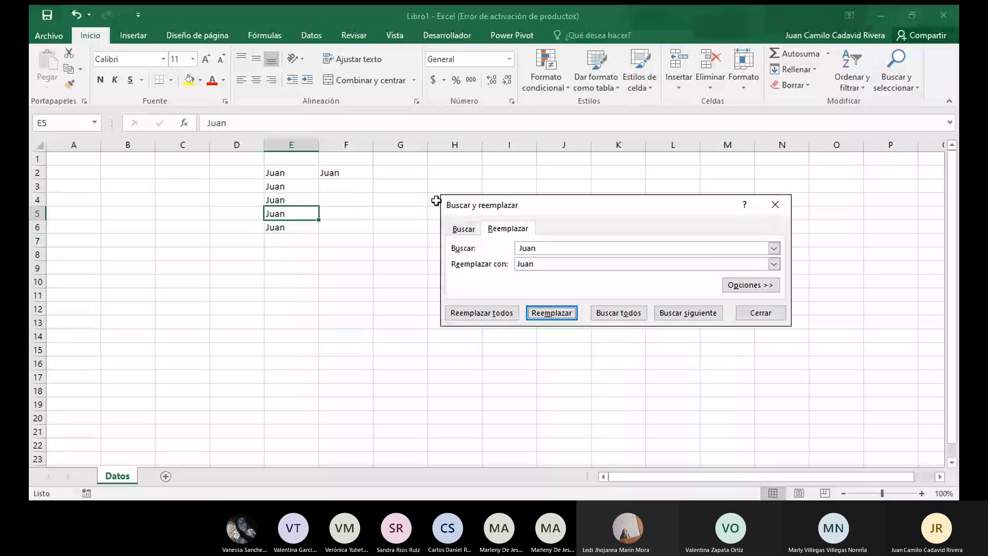
click(521, 249)
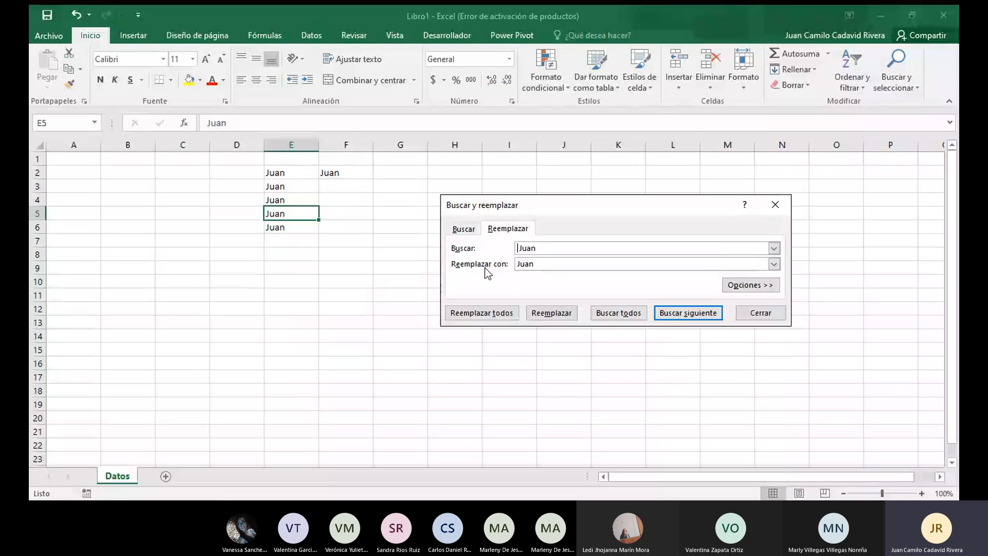
click(307, 177)
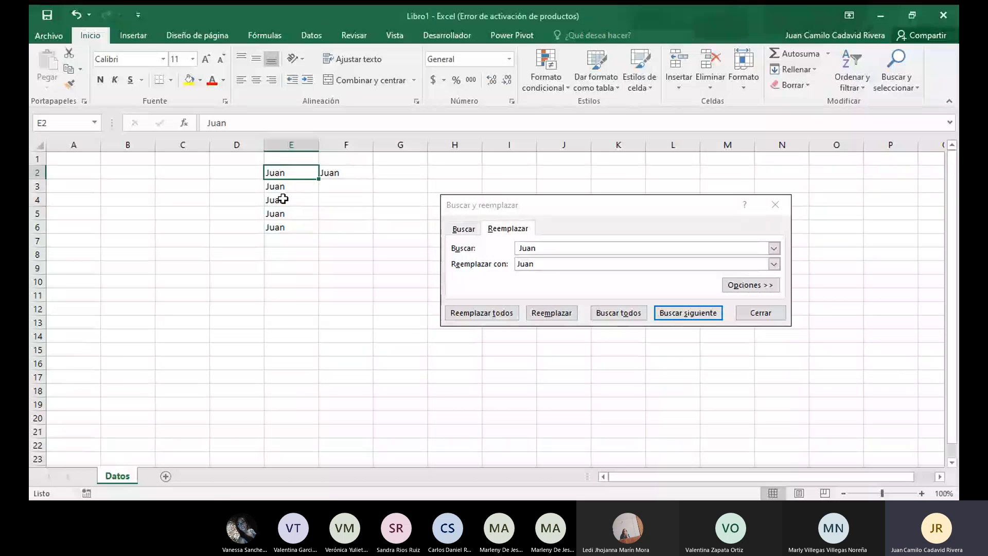
click(774, 205)
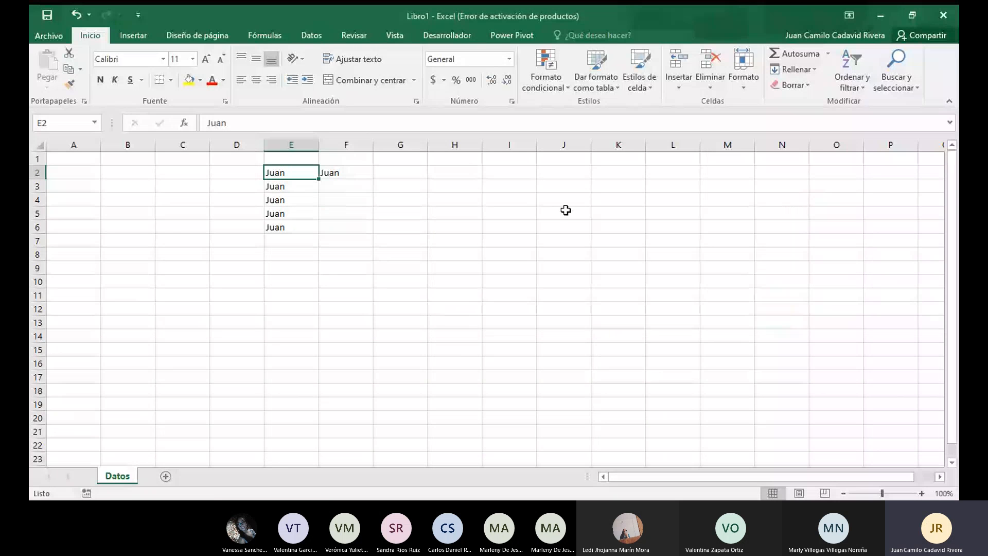
Enter the same first name in all capital letters in cell E7
click(287, 244)
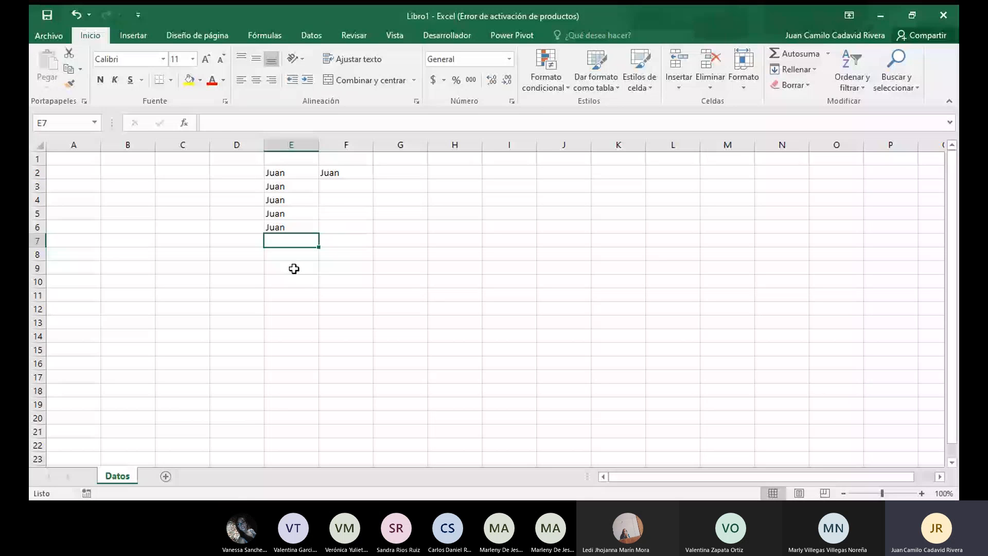
text(J)
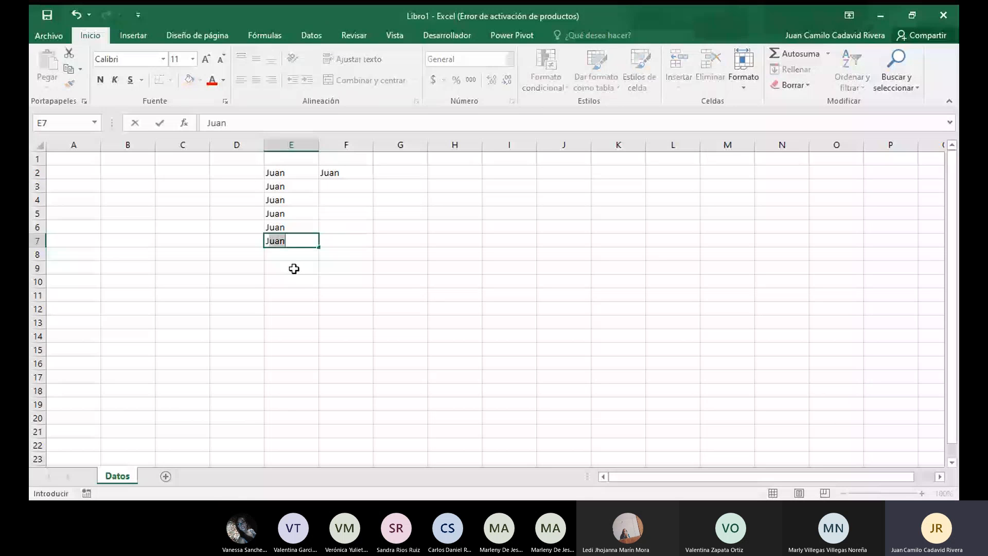
text(UAN)
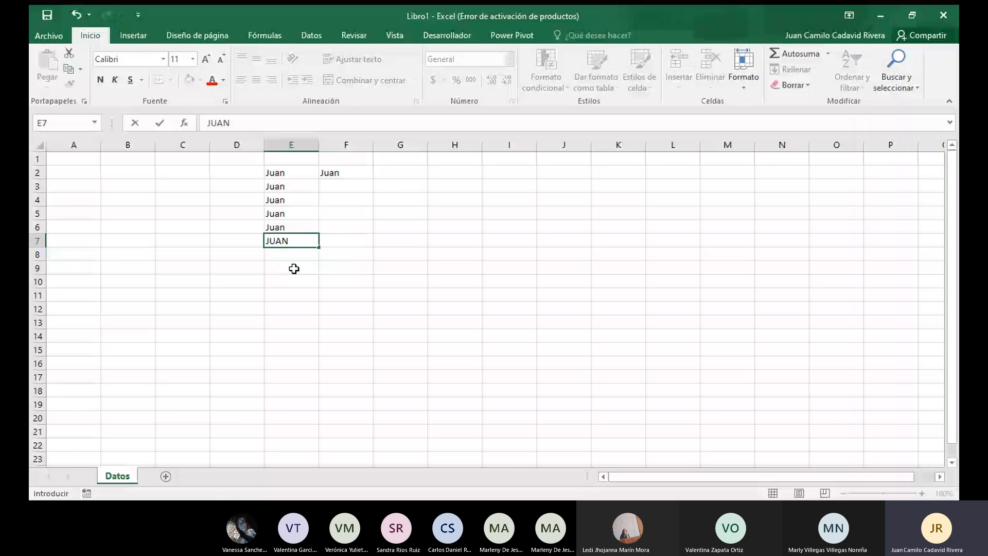
click(294, 268)
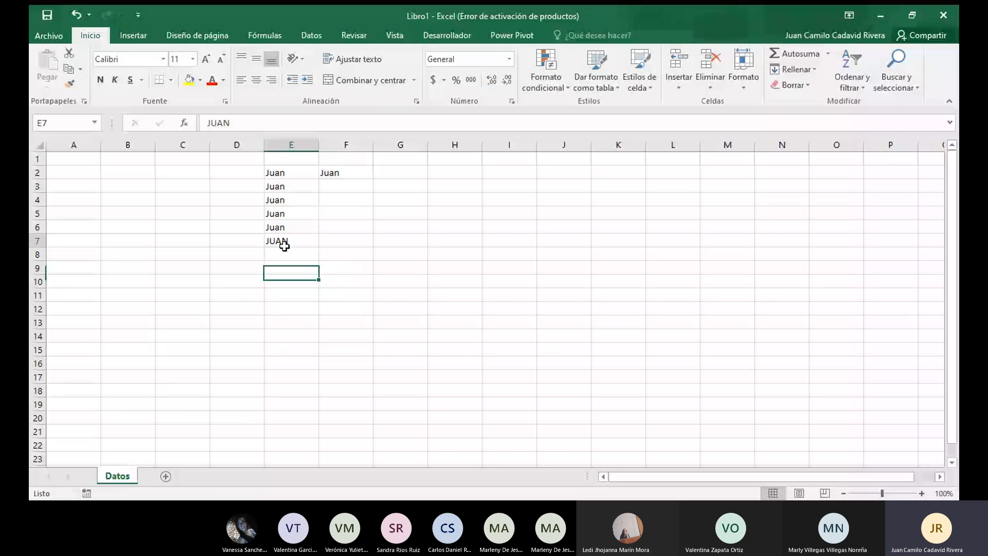
click(284, 246)
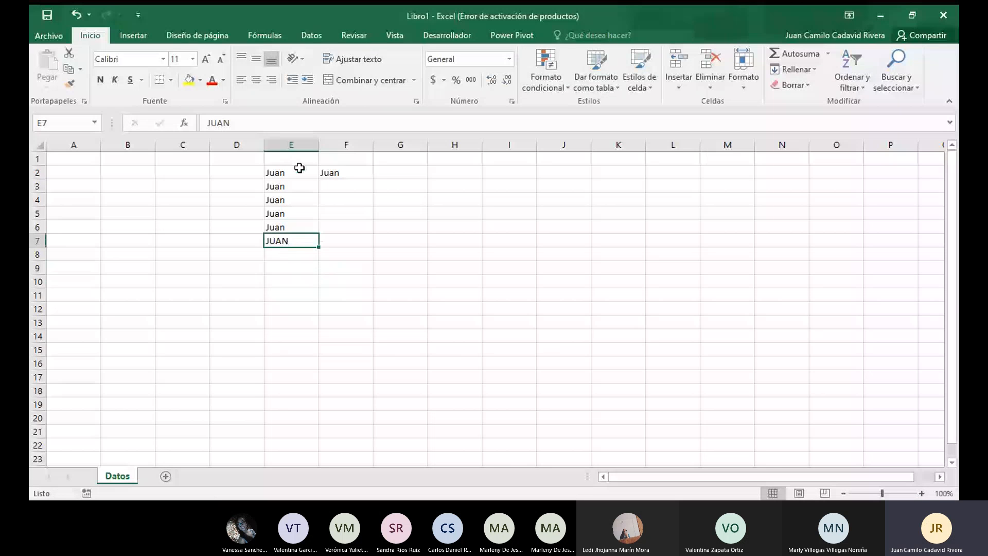
key(Return)
key(Up)
Clear all the names in the range E2:F7
drag(286, 242, 328, 171)
key(Delete)
click(147, 174)
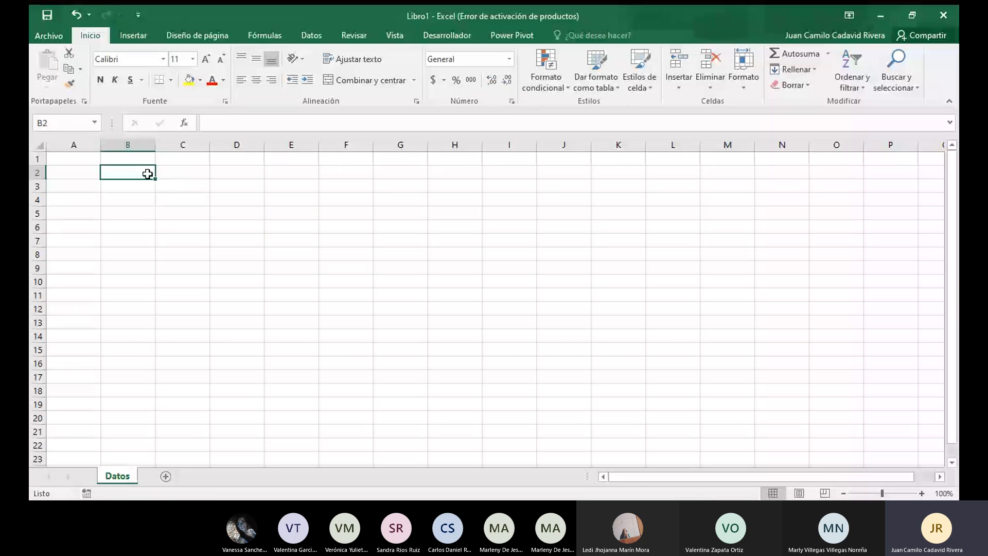
Enter the column headers Nombre, Apellido, Fecha and Vendedor in cells A1 to D1
click(69, 158)
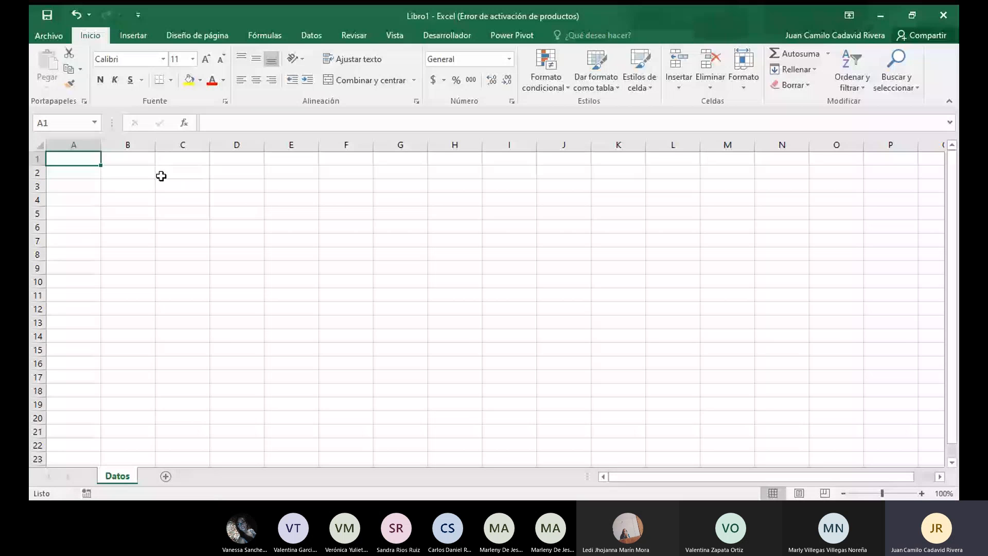
text(No)
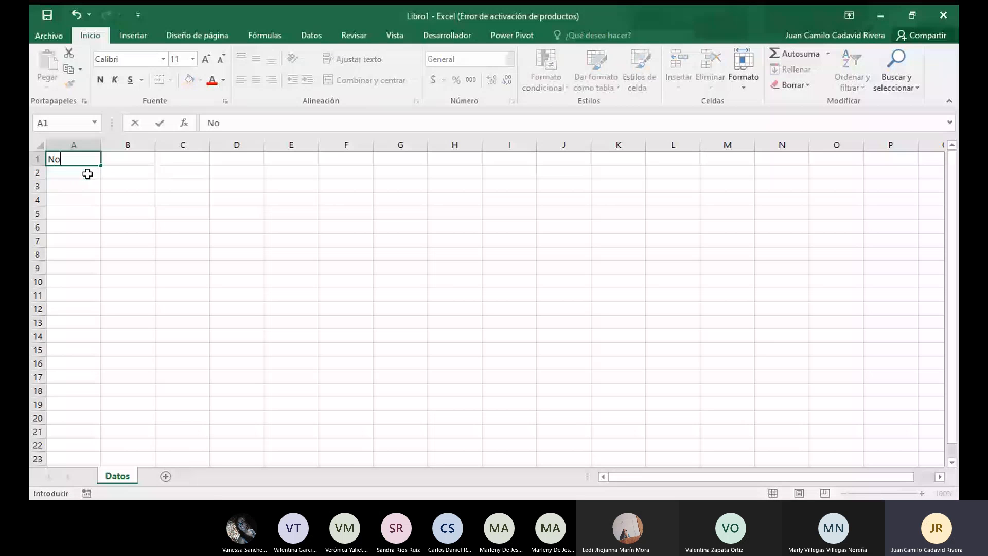
text(mbre)
key(Tab)
text(Apellido)
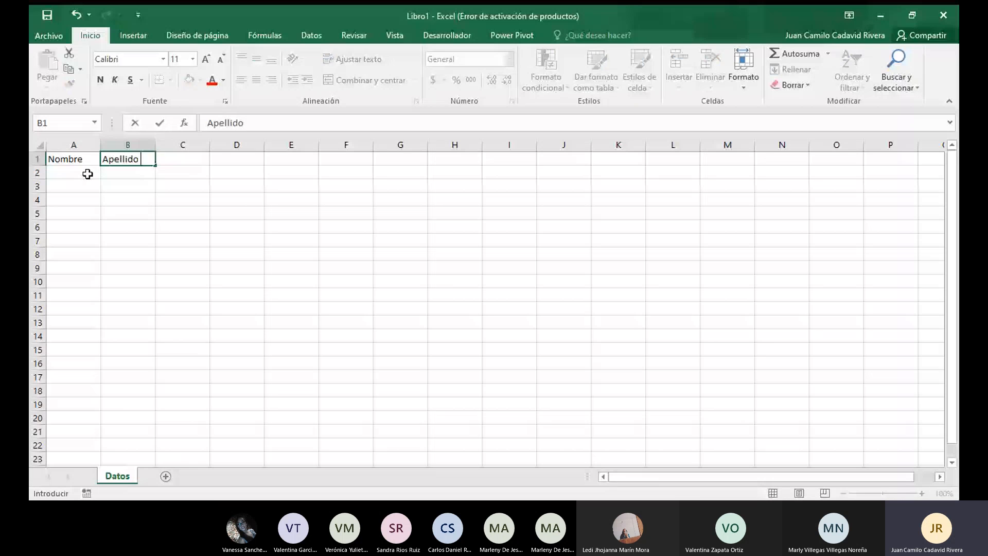
key(Tab)
text(Fec)
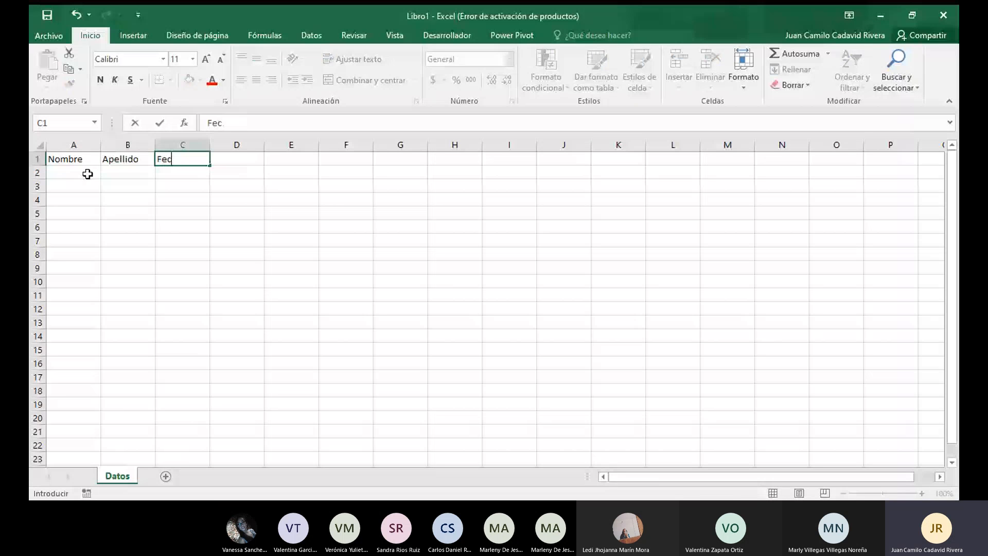
text(ha)
key(Tab)
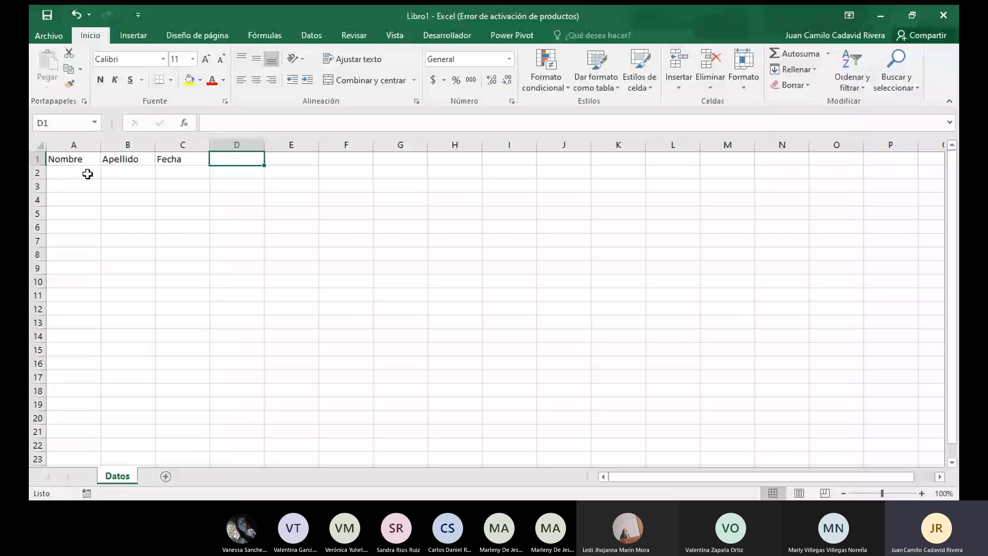
text(Ve)
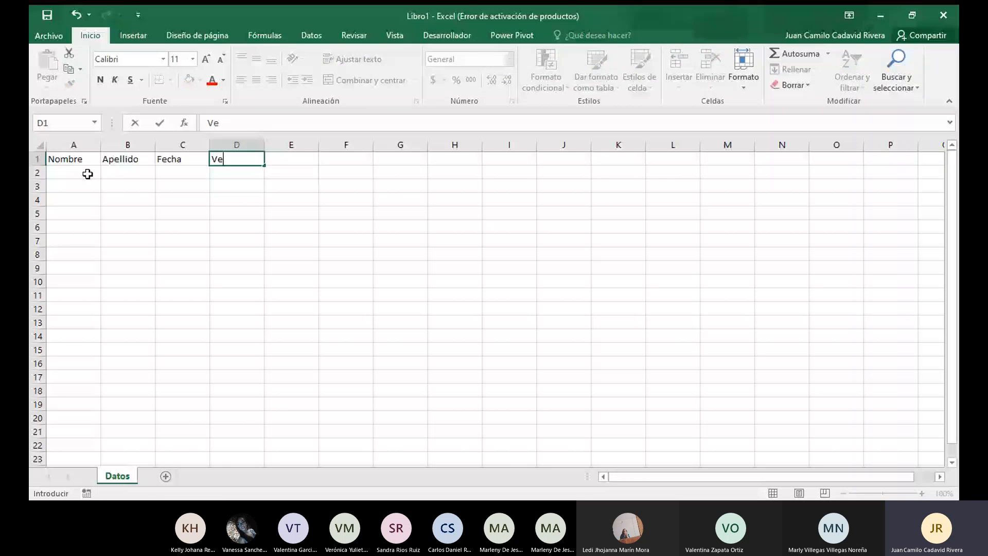
text(ndedor)
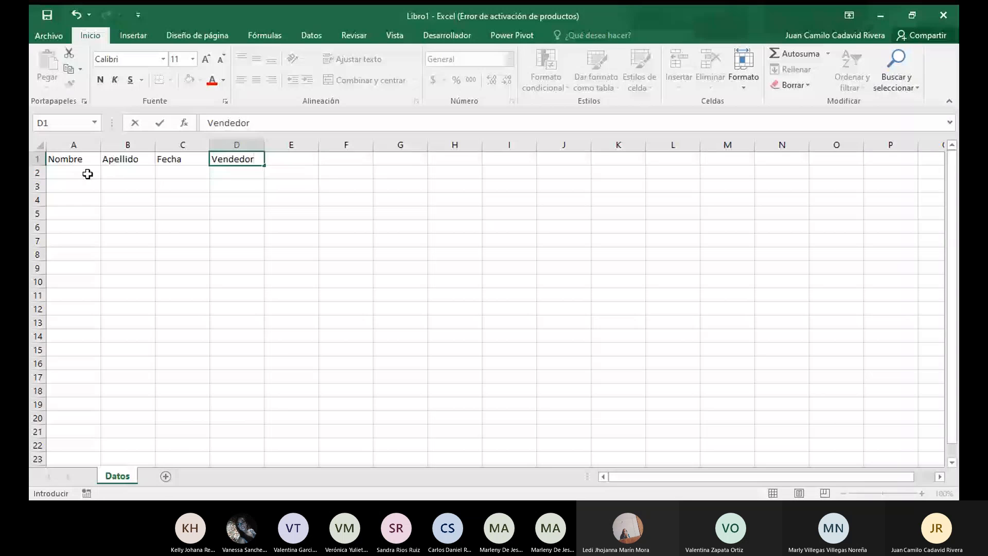
key(Tab)
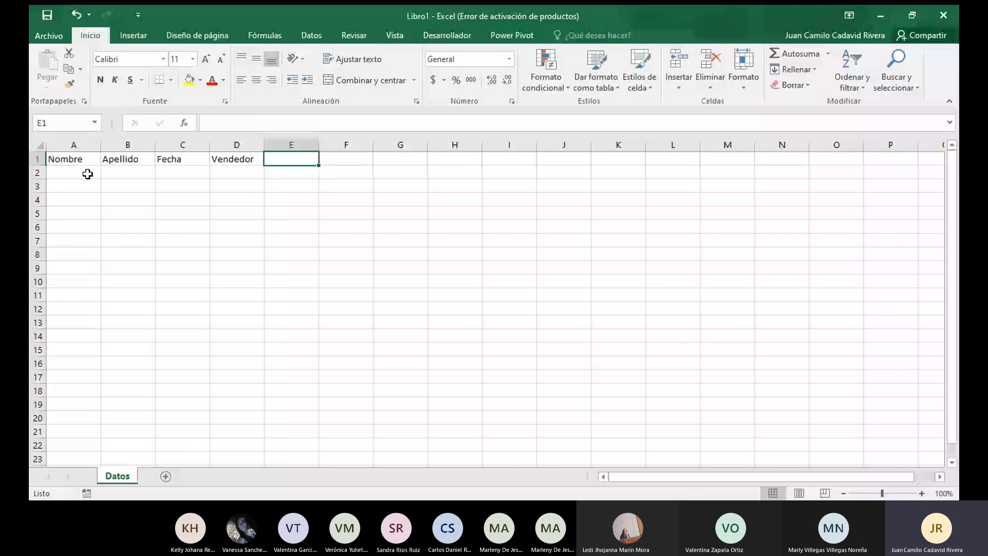
Add the headers Valor compra, Articulo and Cantidad in E1 to G1, fitting column E's width to its header
text(Val)
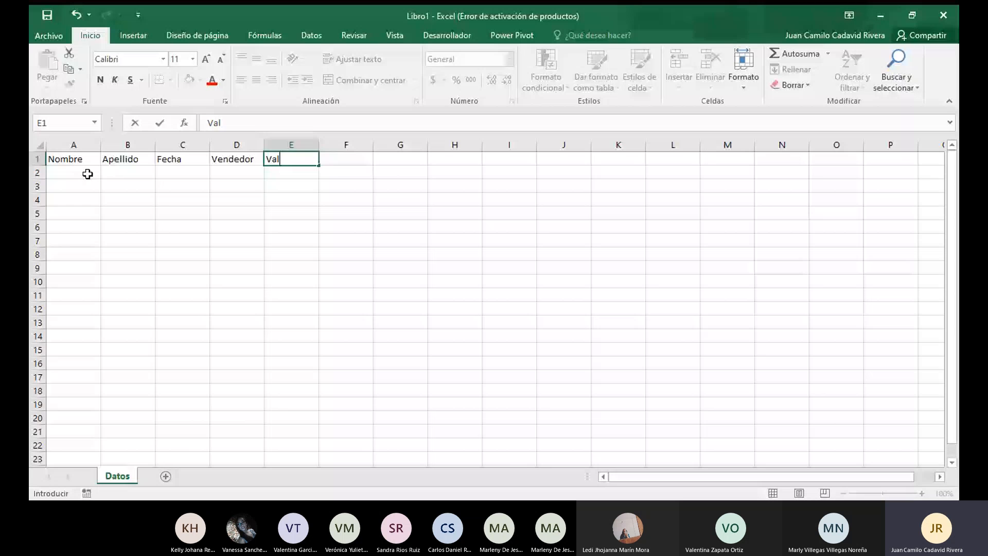
text(or compra)
key(Tab)
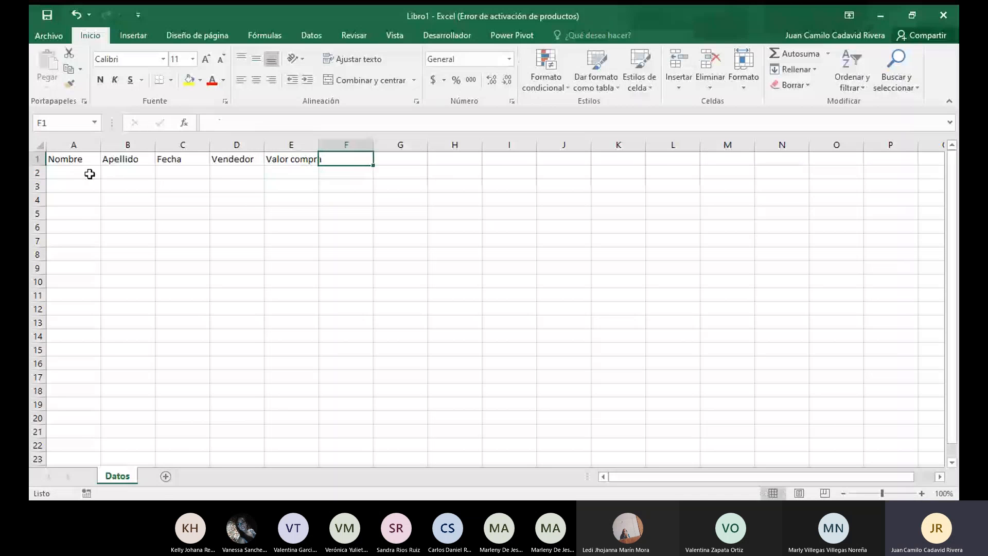
double_click(318, 140)
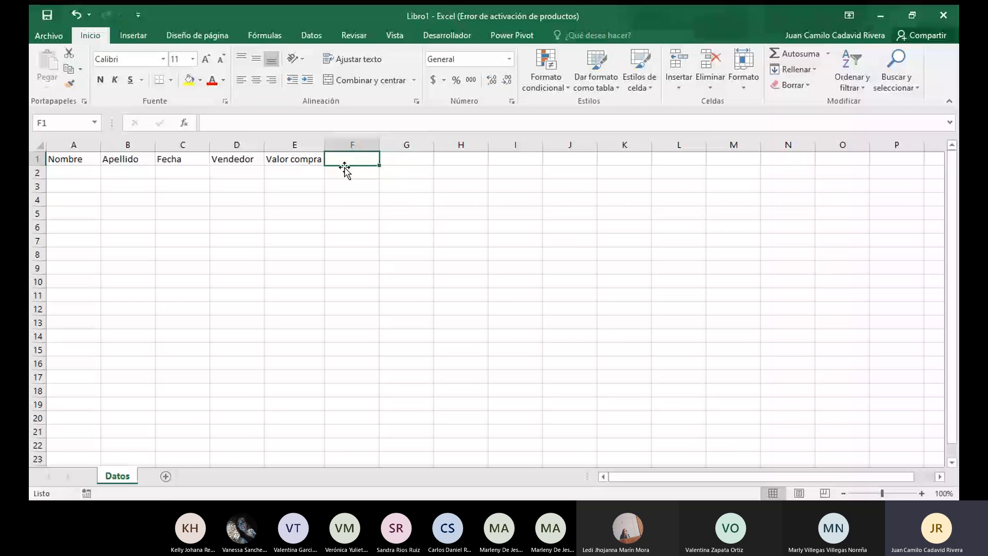
text(Articulo)
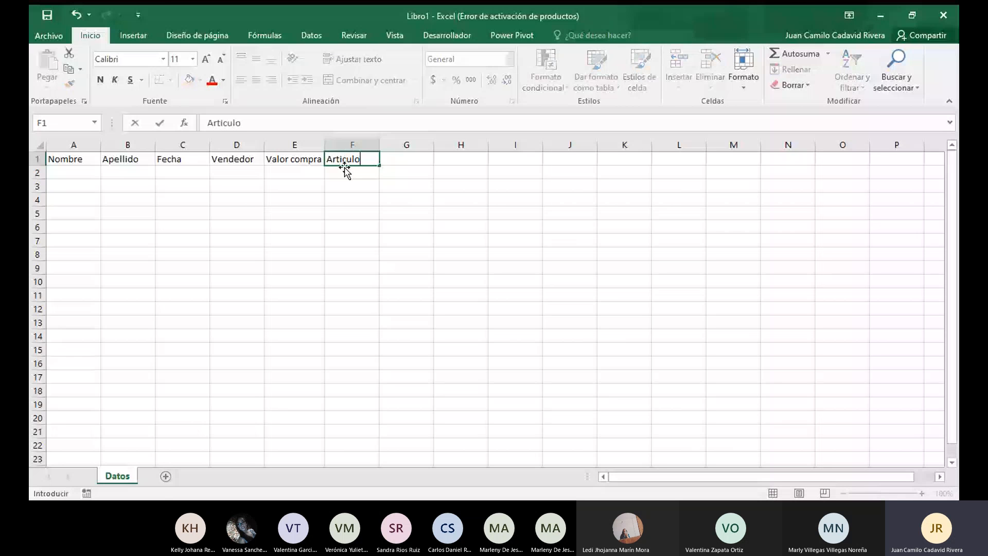
key(Tab)
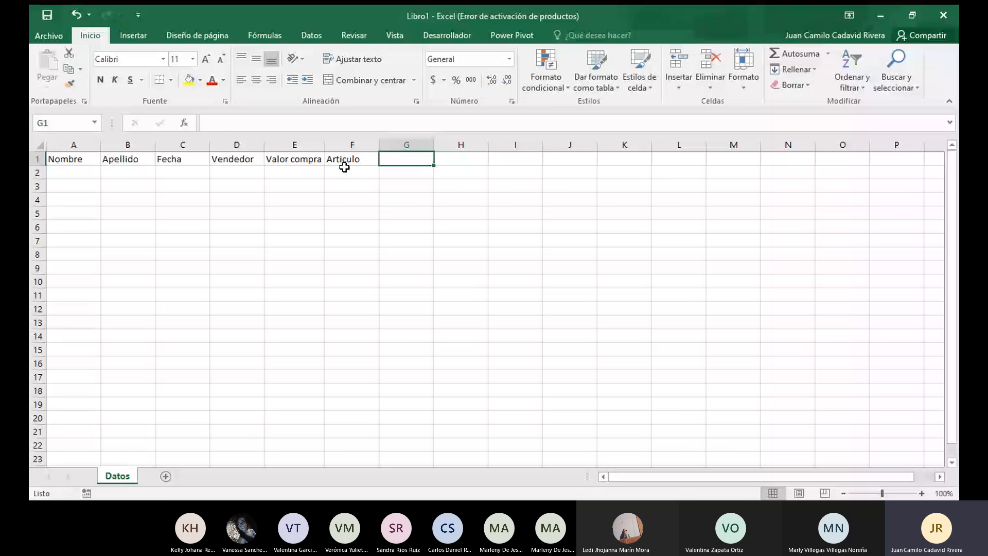
text(Cantidad)
key(Return)
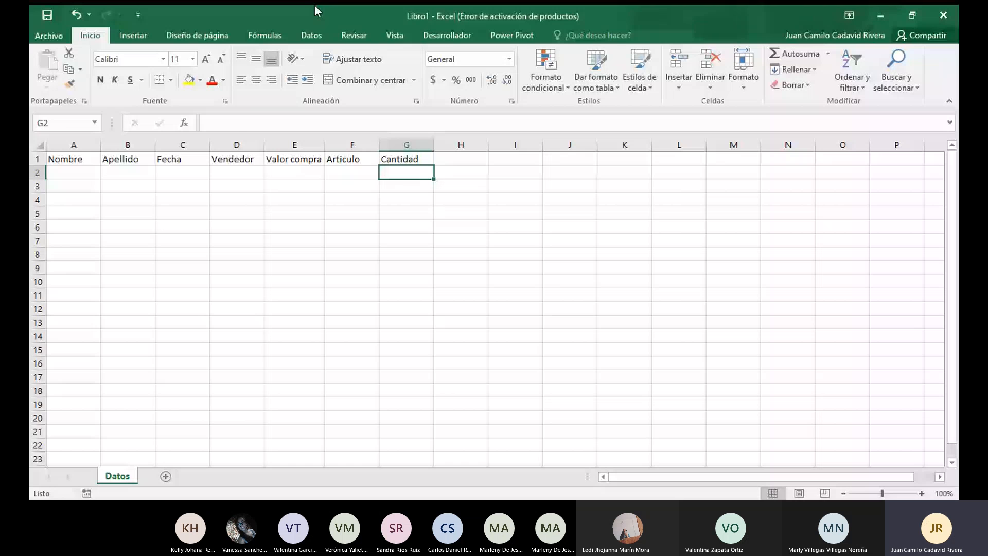
Make the headers in A1:G1 bold
drag(64, 159, 421, 160)
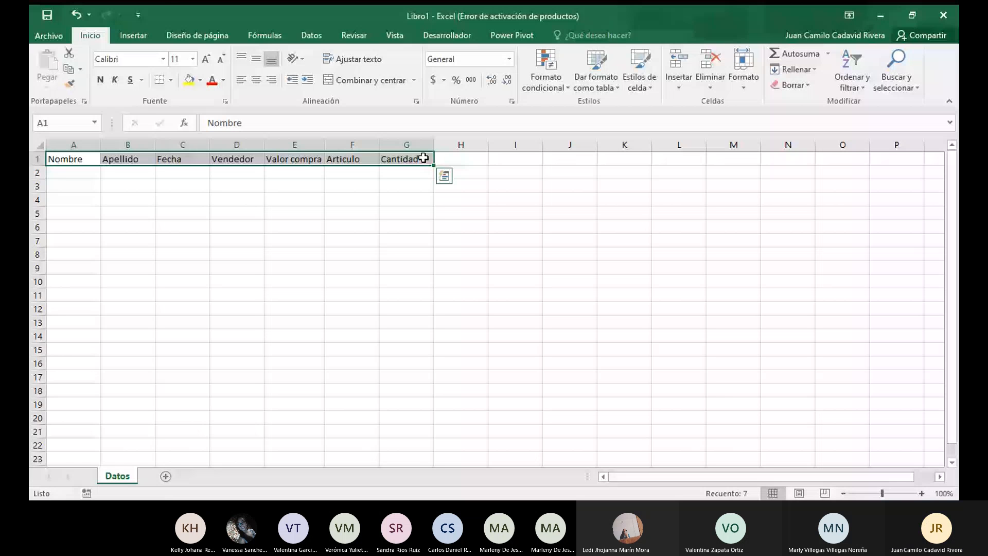
click(101, 80)
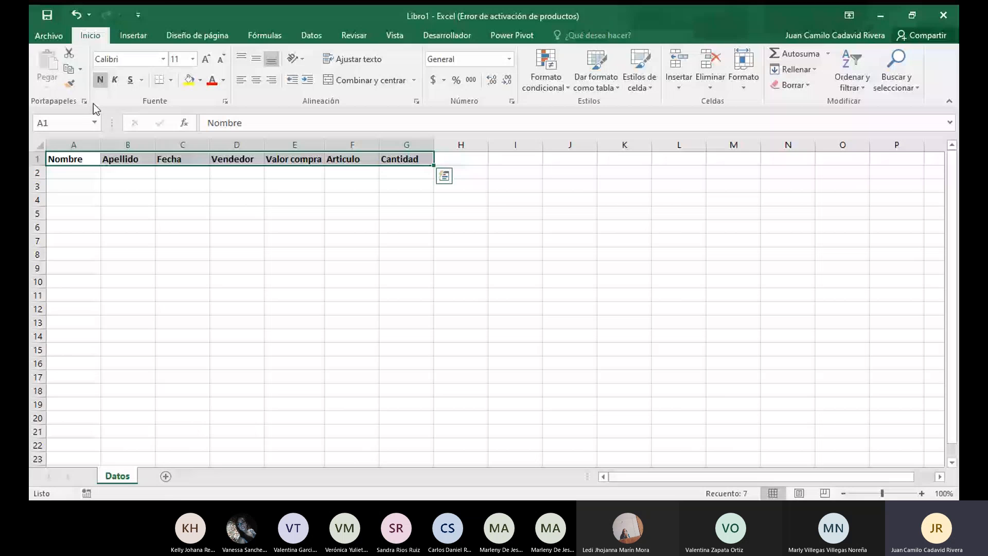
click(182, 186)
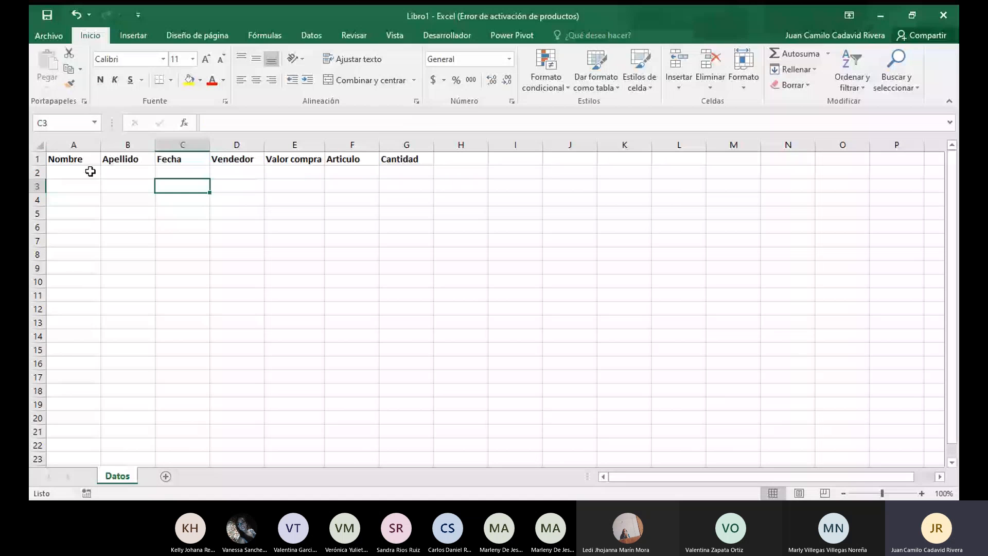
click(423, 159)
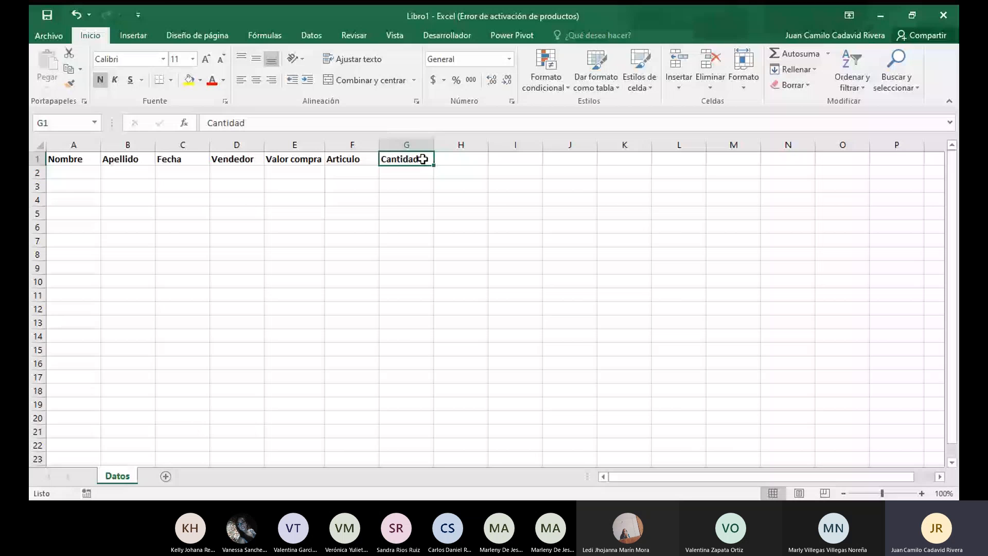
key(ctrl+Home)
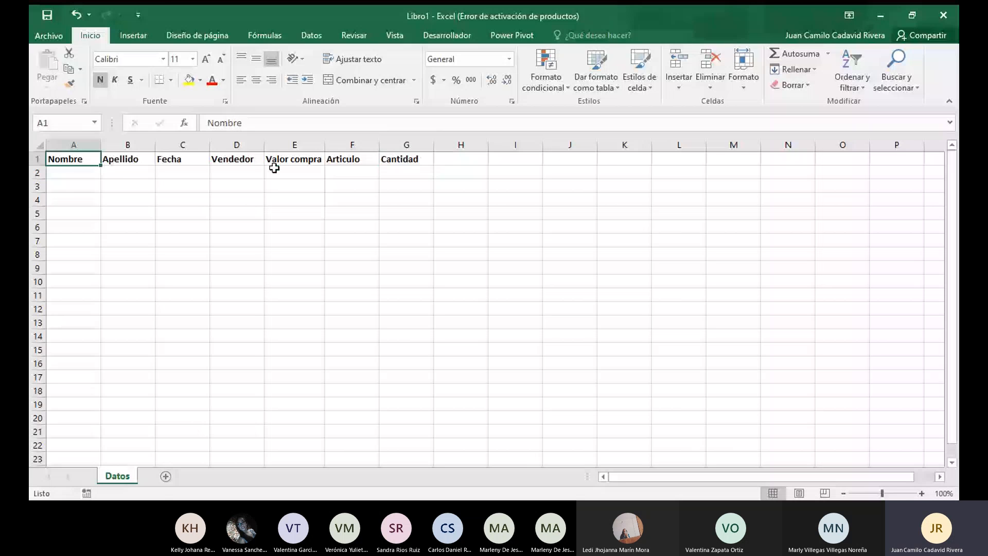
click(124, 171)
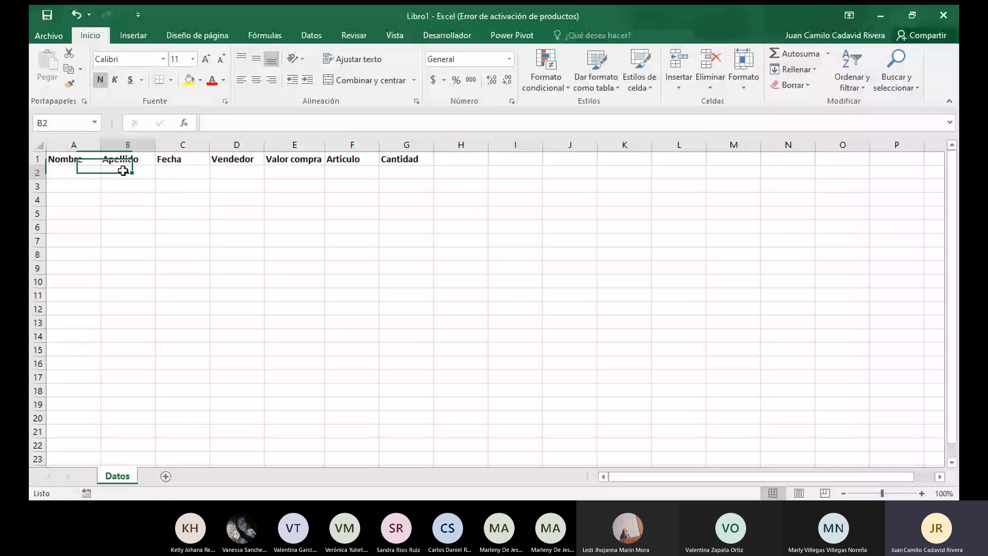
Make the headers in A1:G1 italic and underlined
key(ctrl+Home)
click(94, 187)
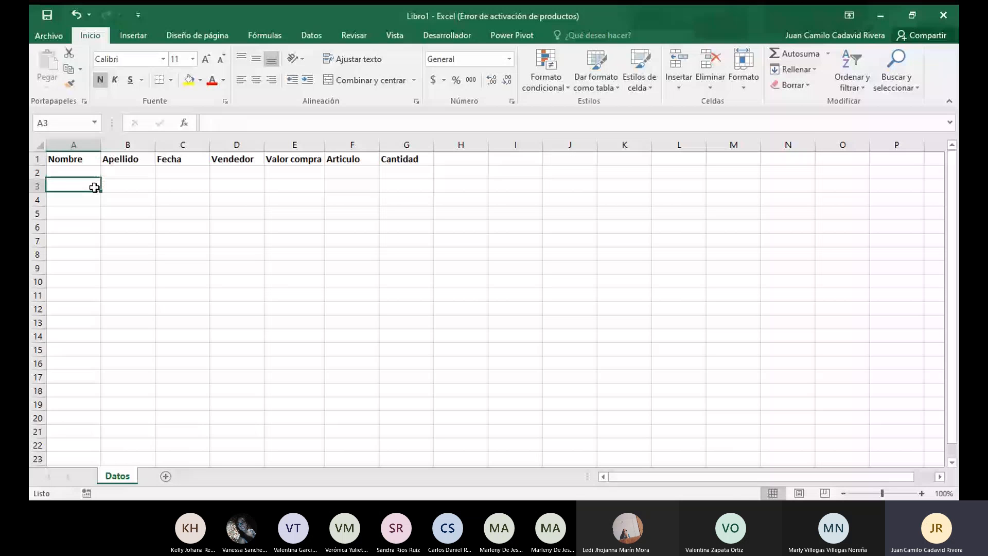
drag(73, 159, 407, 159)
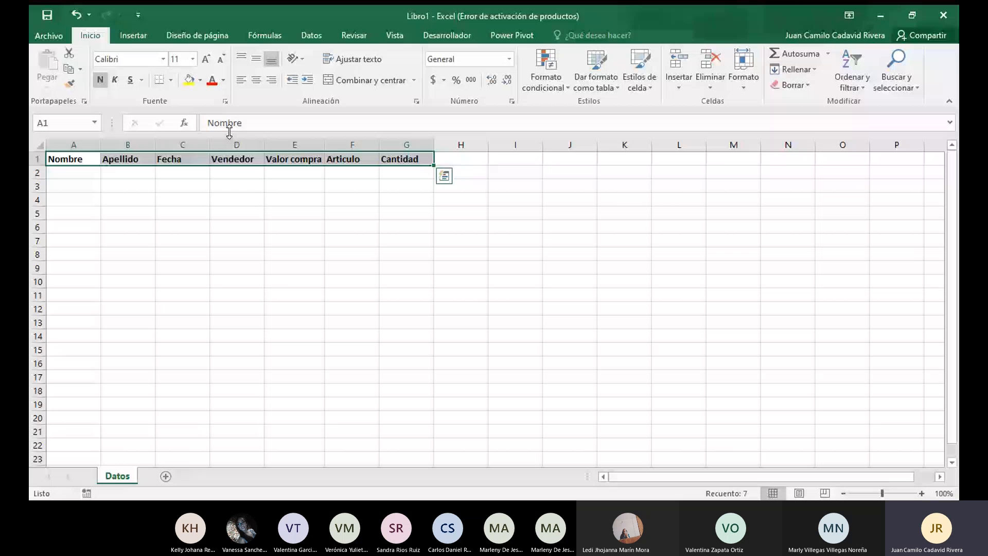
click(163, 58)
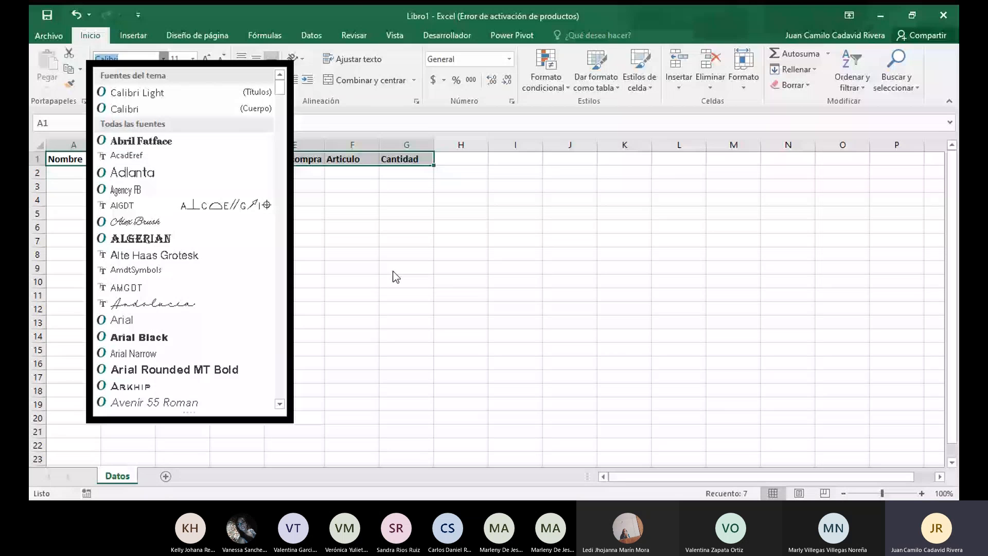
click(394, 271)
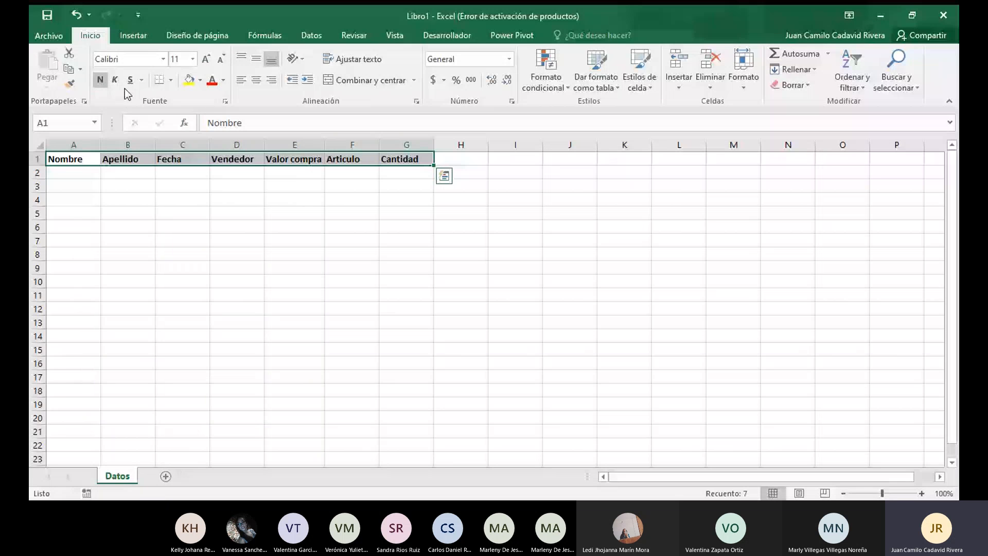
click(115, 81)
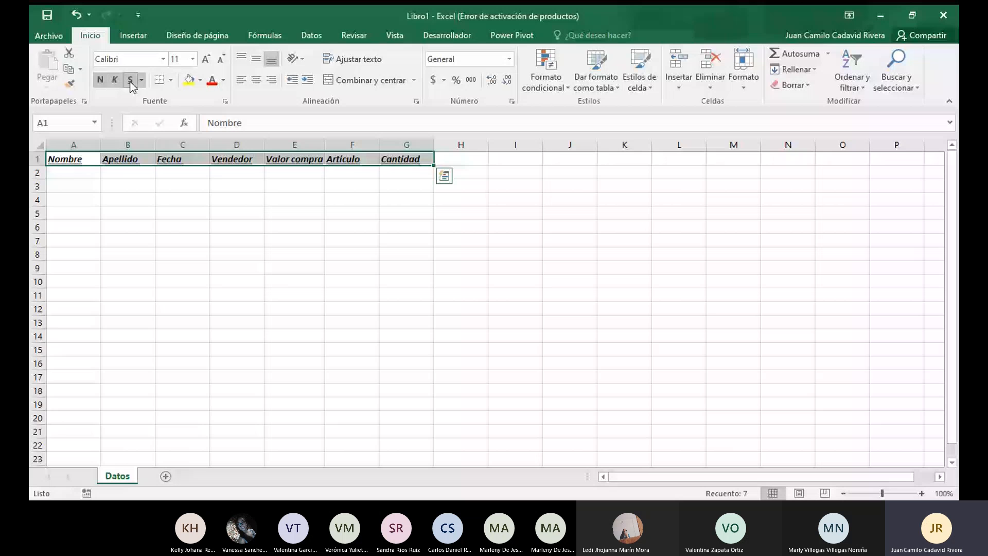
click(131, 84)
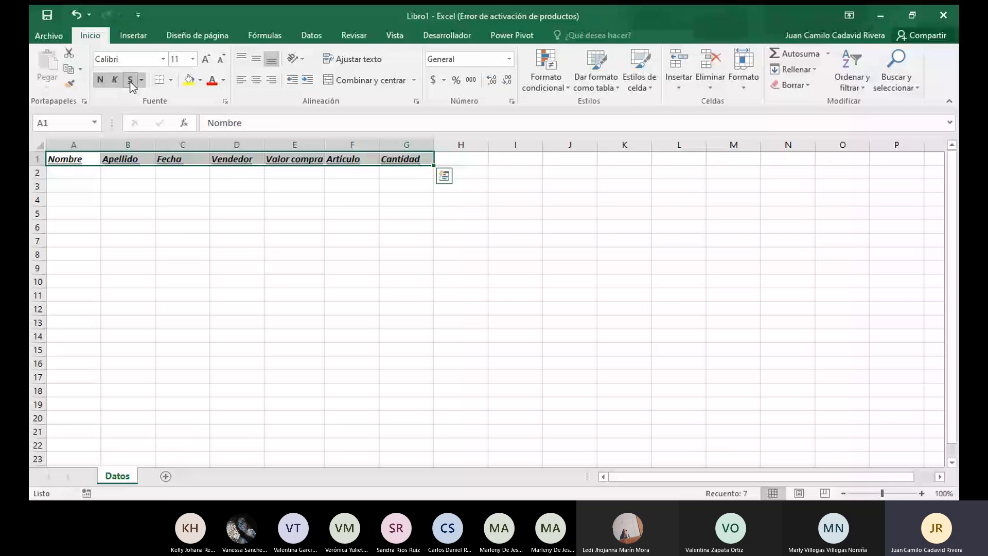
Fill the headers in A1:G1 with yellow and apply all borders to them
click(189, 80)
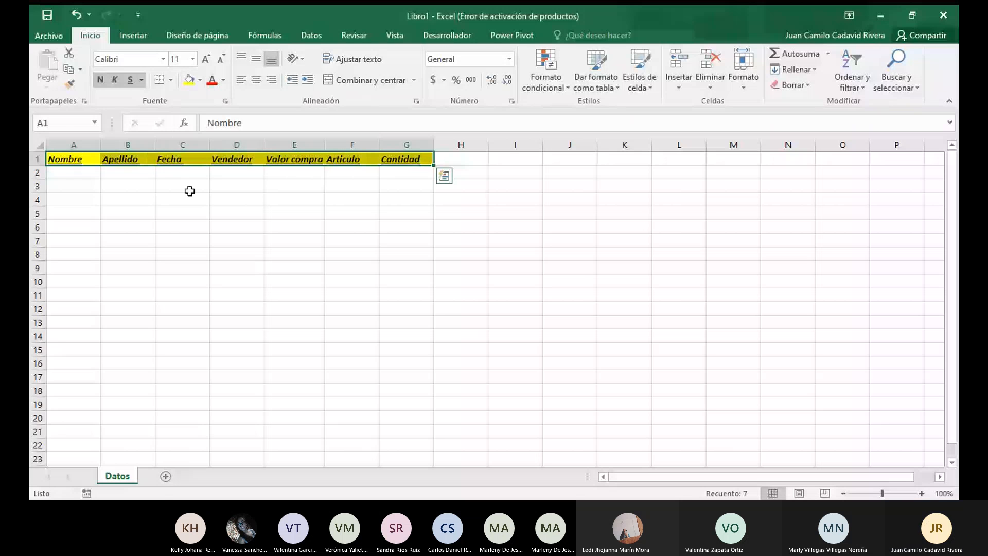
click(190, 222)
drag(64, 159, 412, 159)
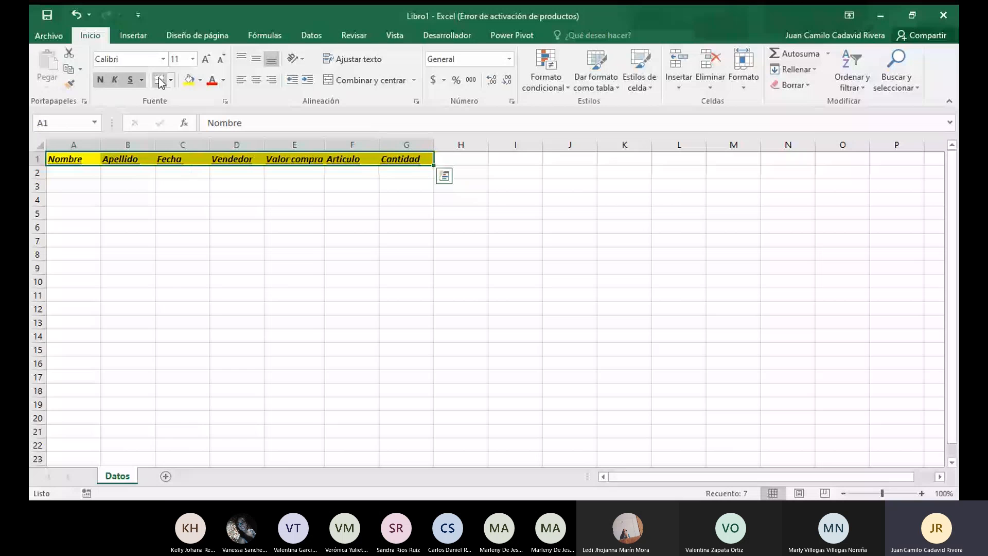
click(171, 80)
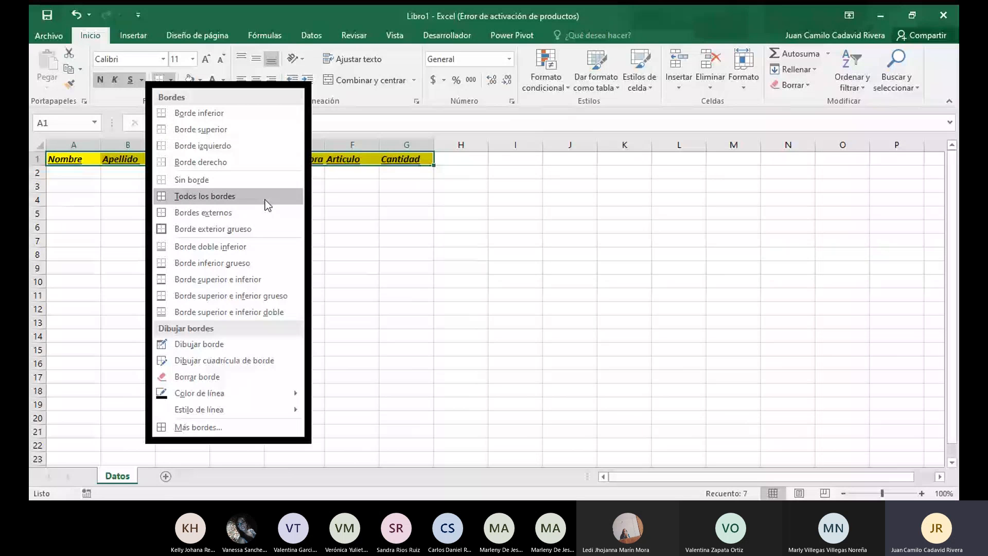
click(187, 198)
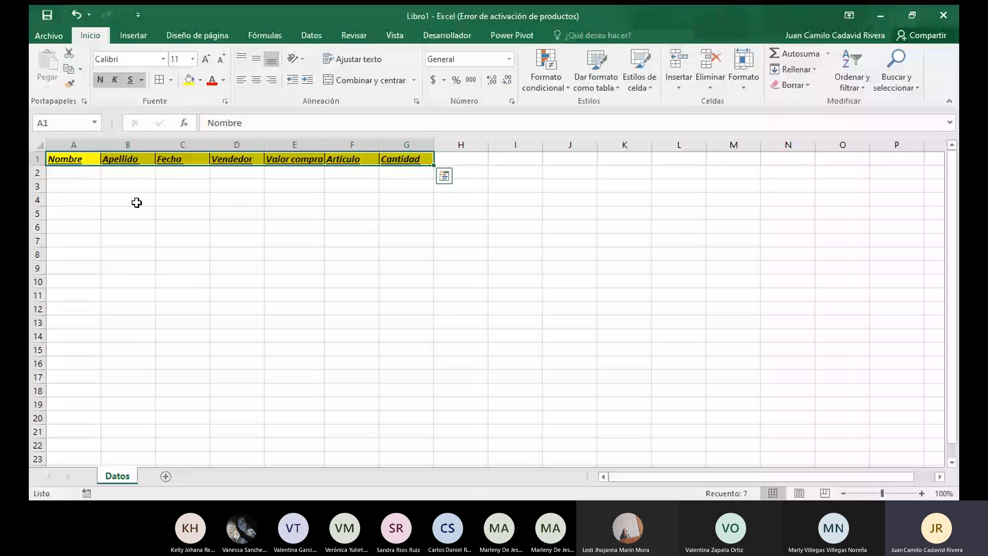
click(87, 187)
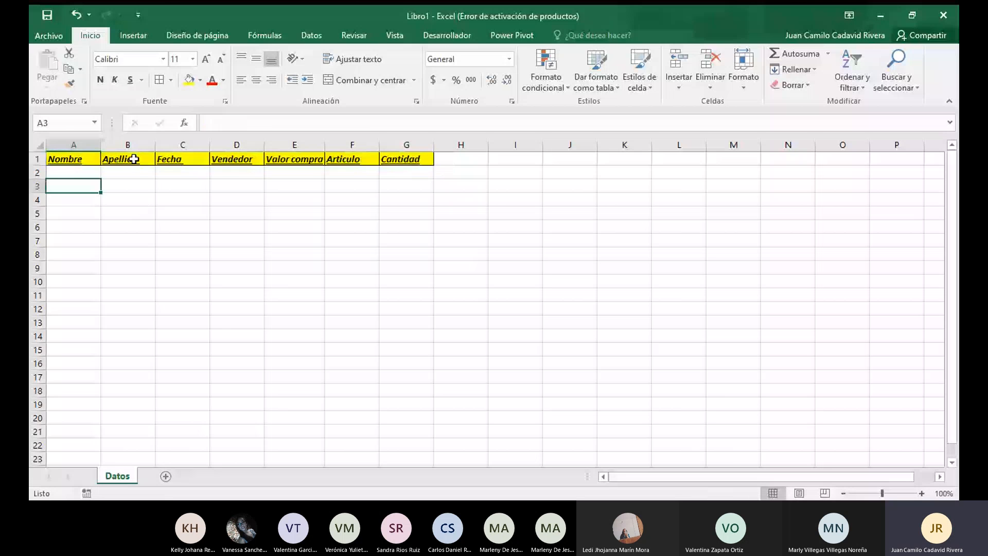
Apply a top and double bottom border to the headers in A1:G1
drag(407, 159, 74, 159)
click(170, 80)
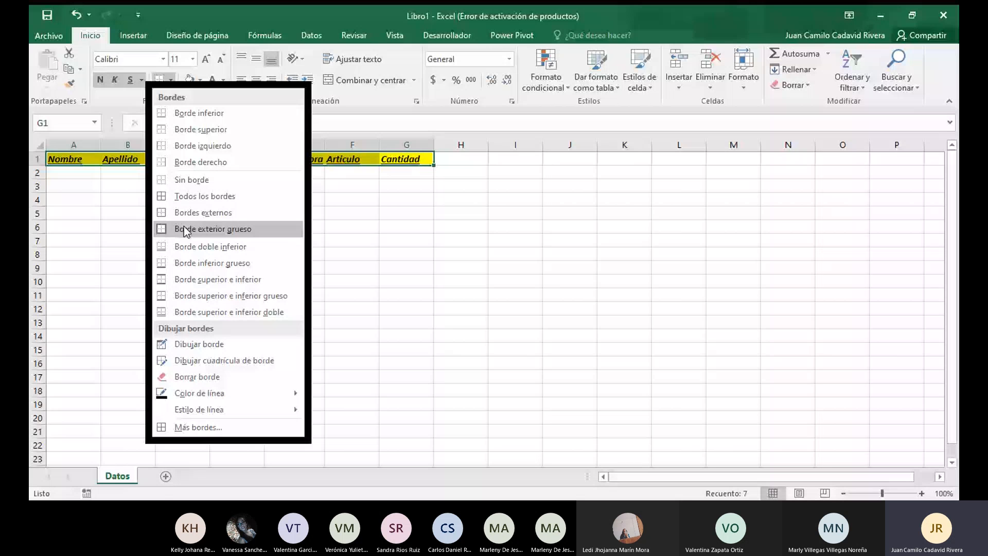
click(199, 313)
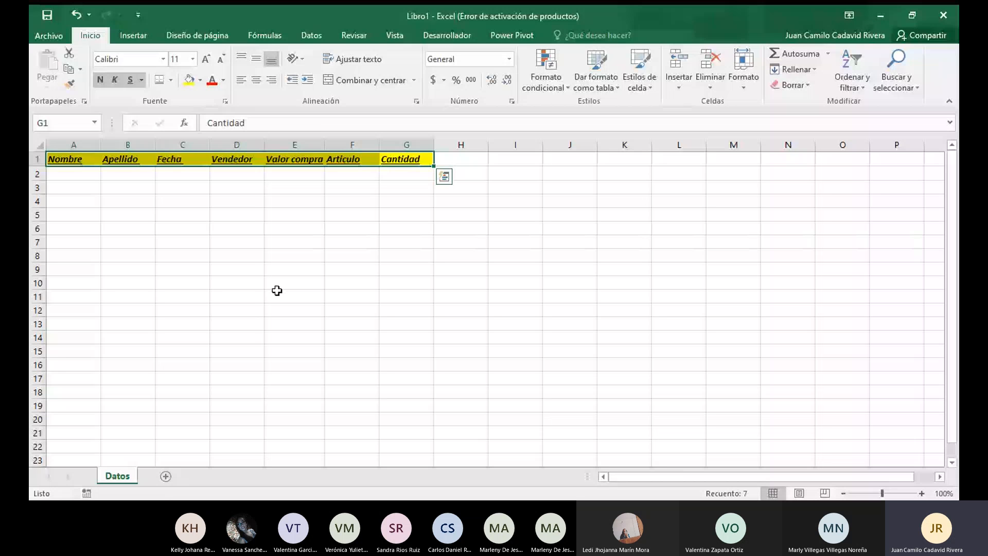
click(277, 291)
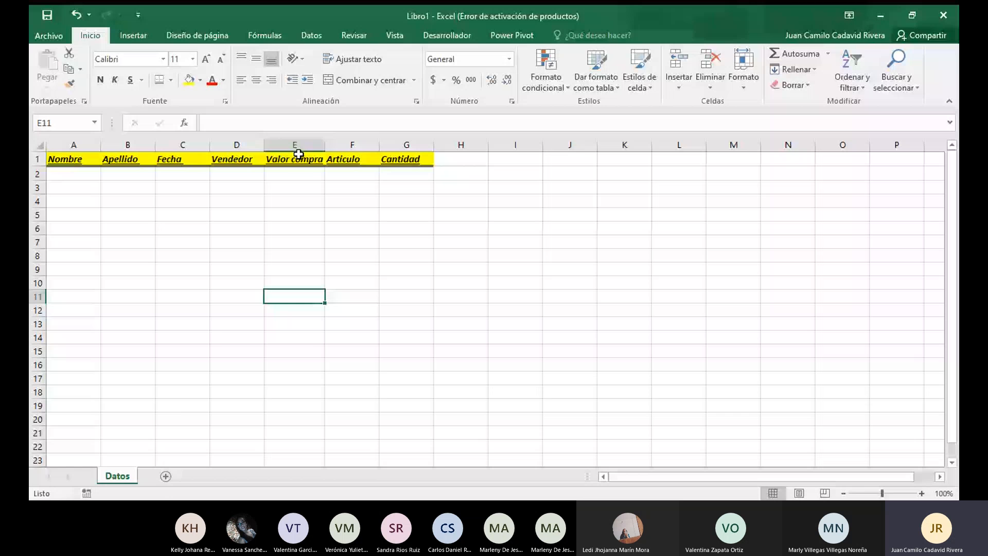
Restore borders on all sides of every header cell in A1:G1
drag(65, 159, 407, 159)
click(170, 80)
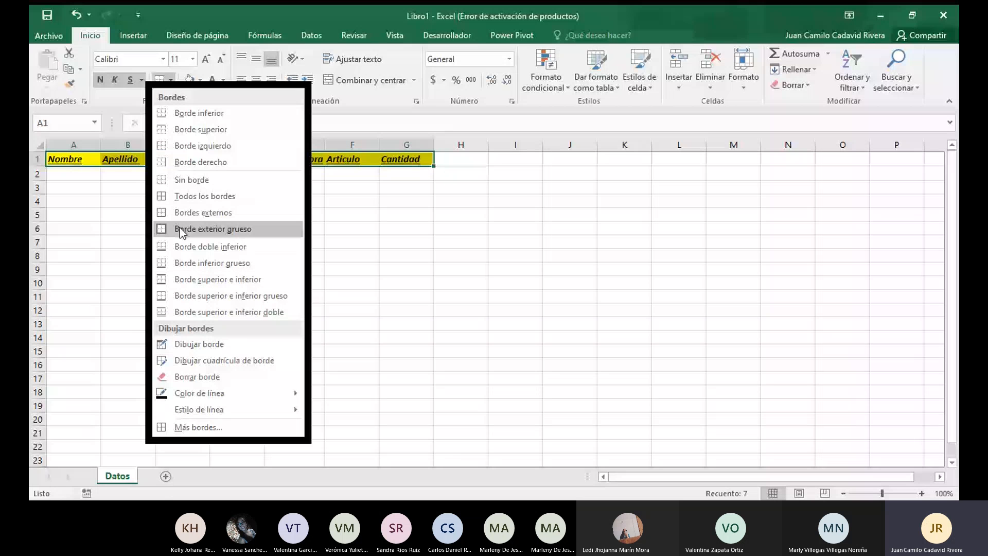
click(203, 212)
click(184, 213)
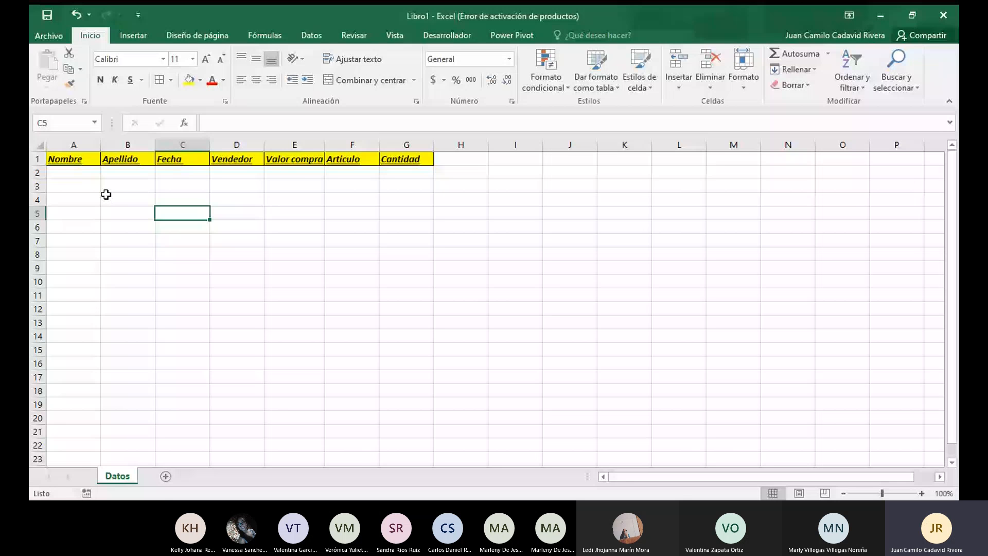
Apply all borders to the empty data range A2:G10 below the headers
click(65, 175)
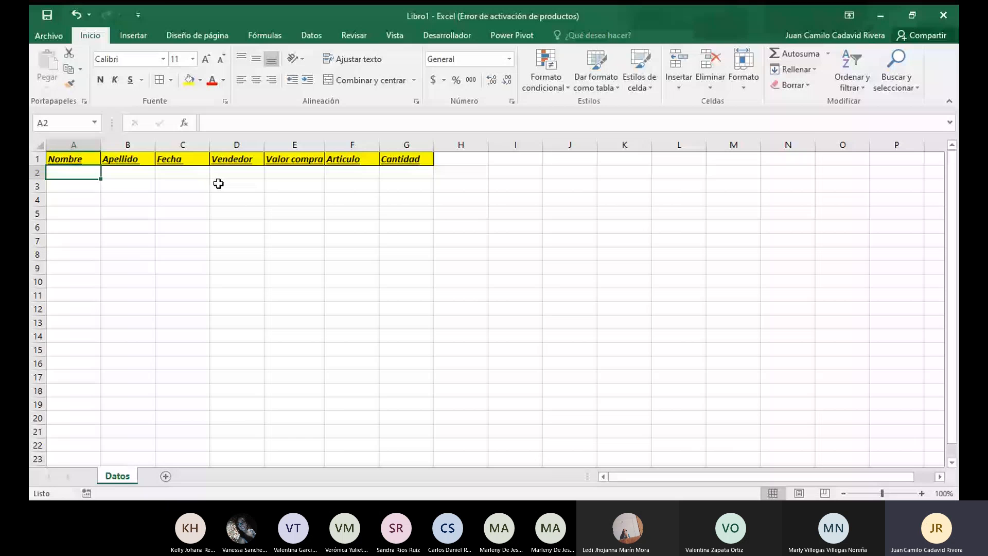
key(Tab)
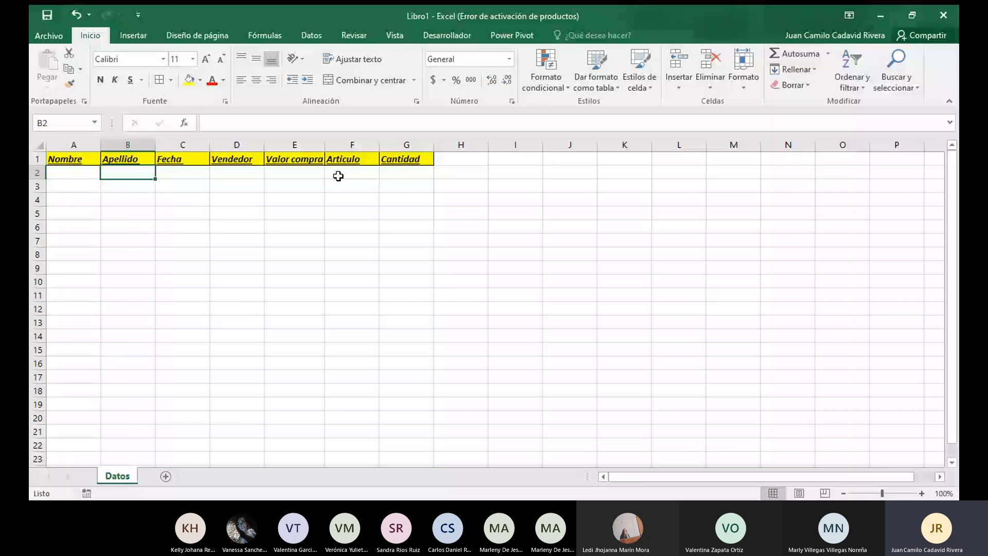
key(Left)
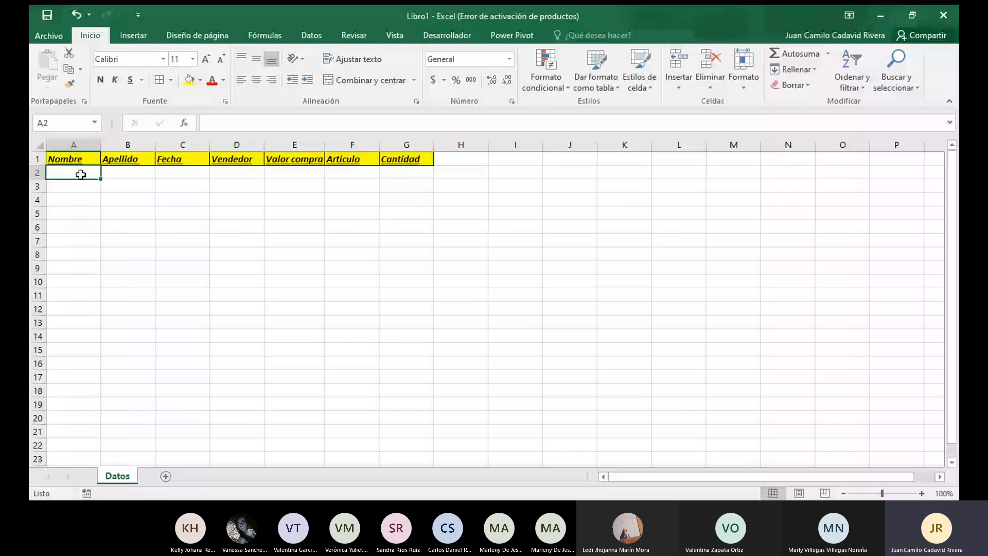
drag(81, 175, 391, 282)
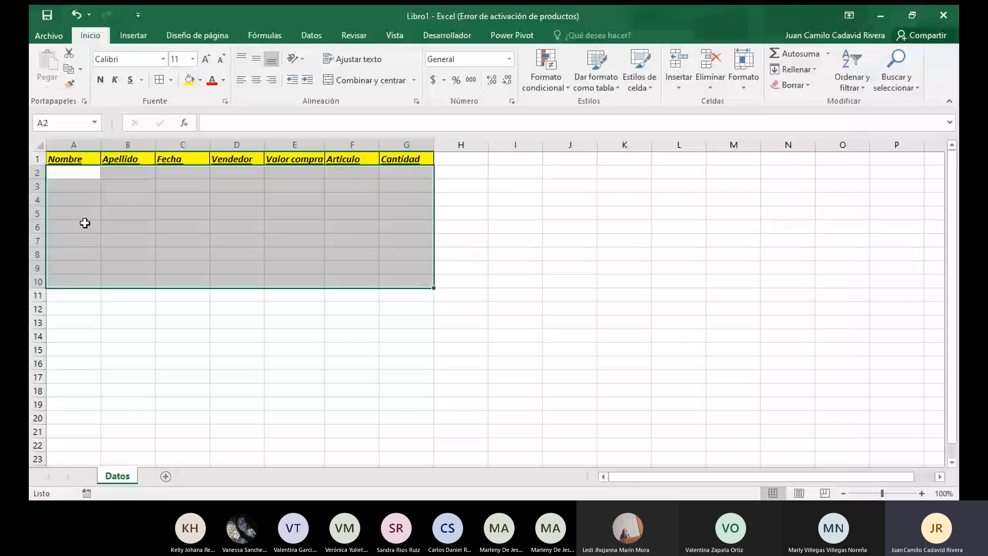
click(159, 81)
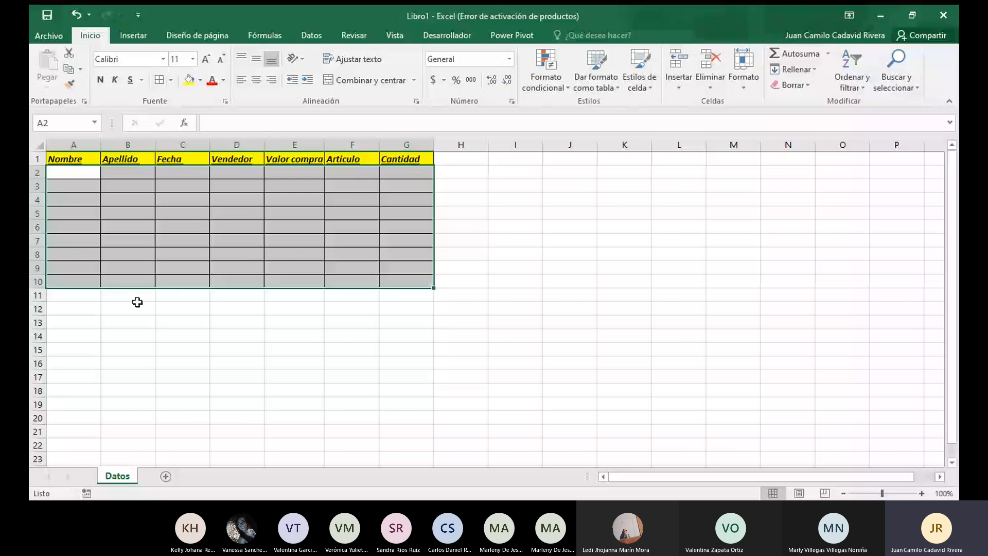
click(130, 321)
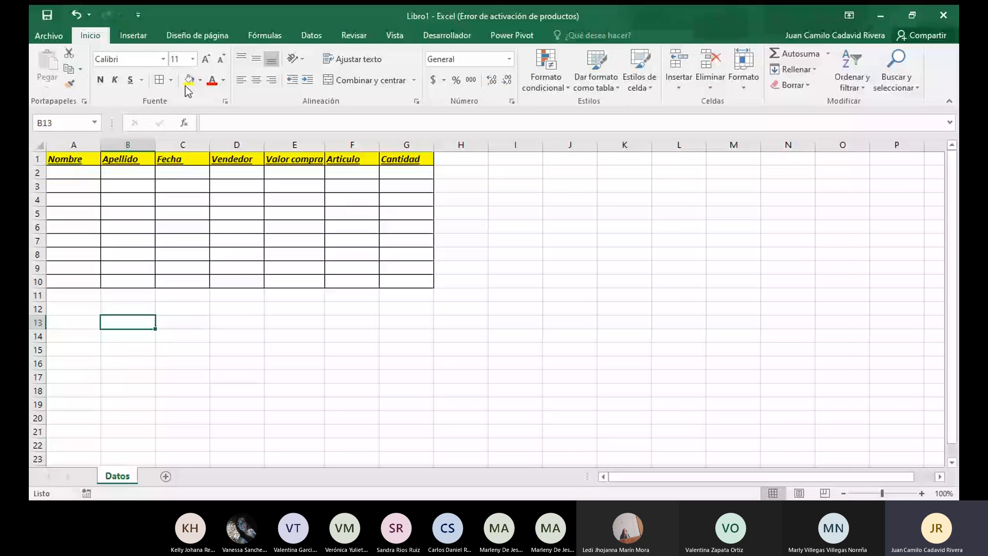
Shade the first two data rows, filling A2:G2 with a darker grey and A3:G3 with a lighter grey
drag(74, 173, 407, 173)
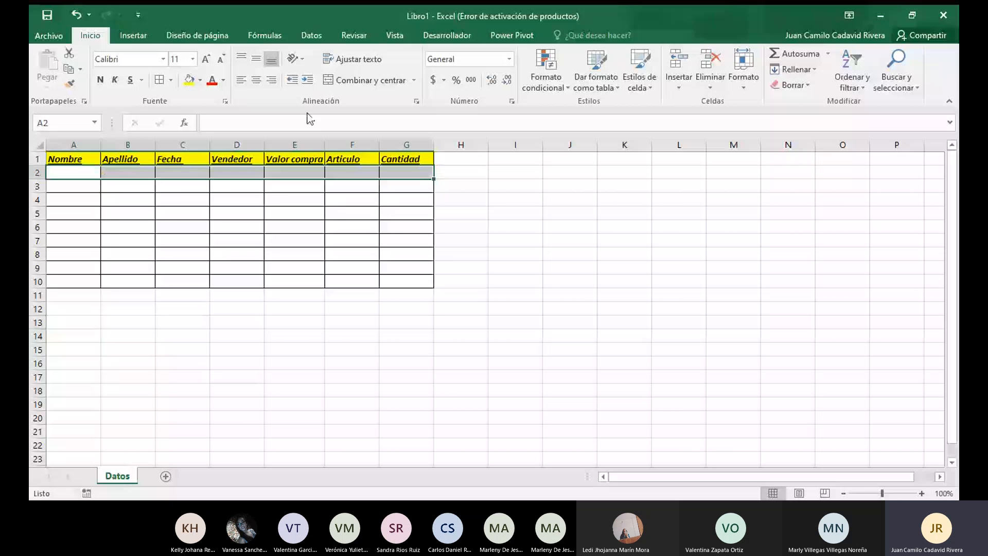
click(200, 80)
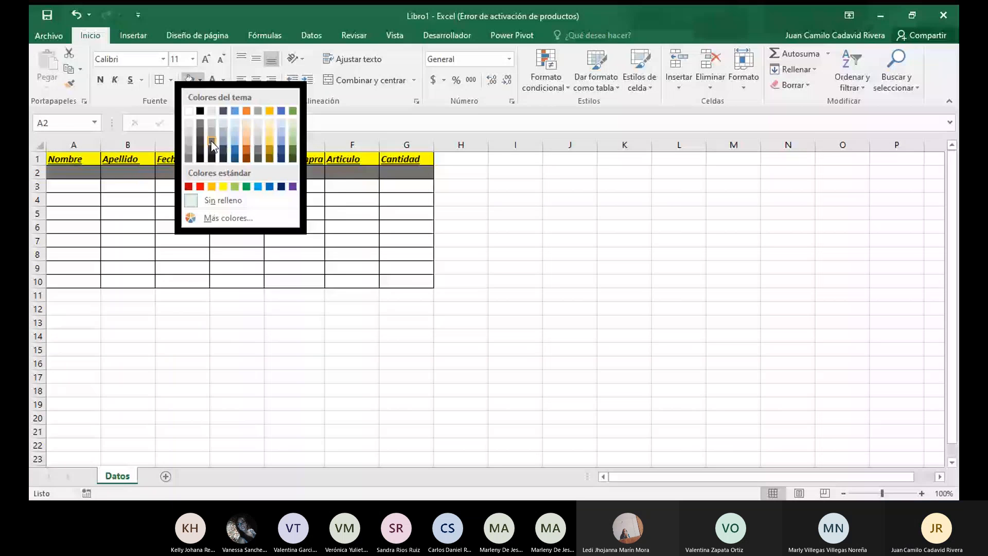
click(211, 141)
drag(73, 186, 418, 194)
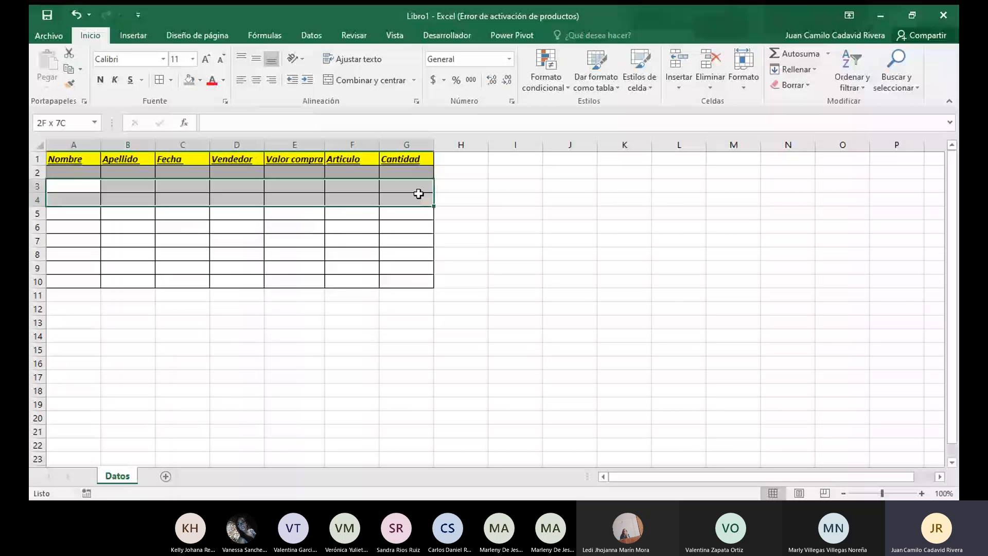
drag(418, 194, 418, 186)
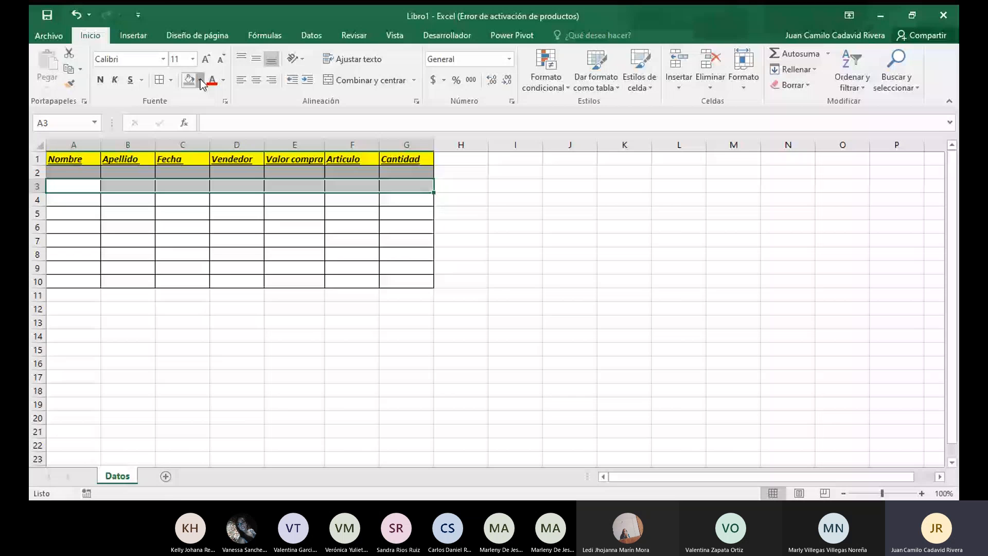
click(199, 81)
key(Down)
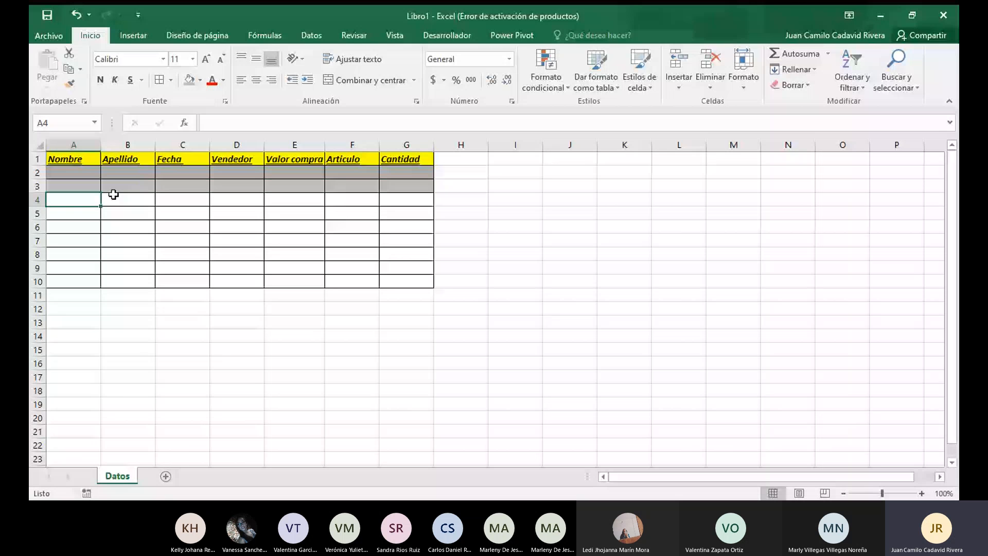
Continue the alternating shading with a darker grey fill in A4:G4 and a lighter grey fill in A5:G5
drag(83, 199, 411, 200)
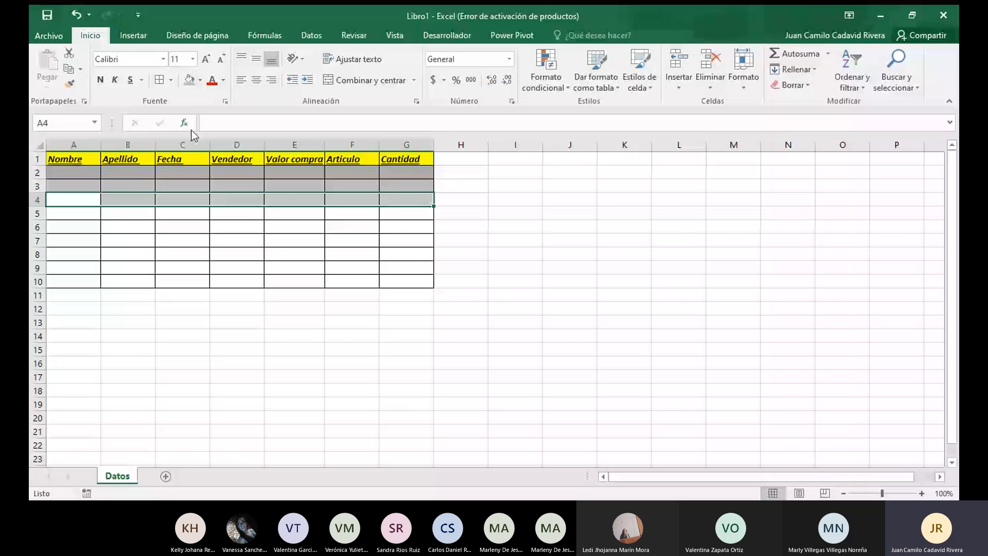
click(199, 81)
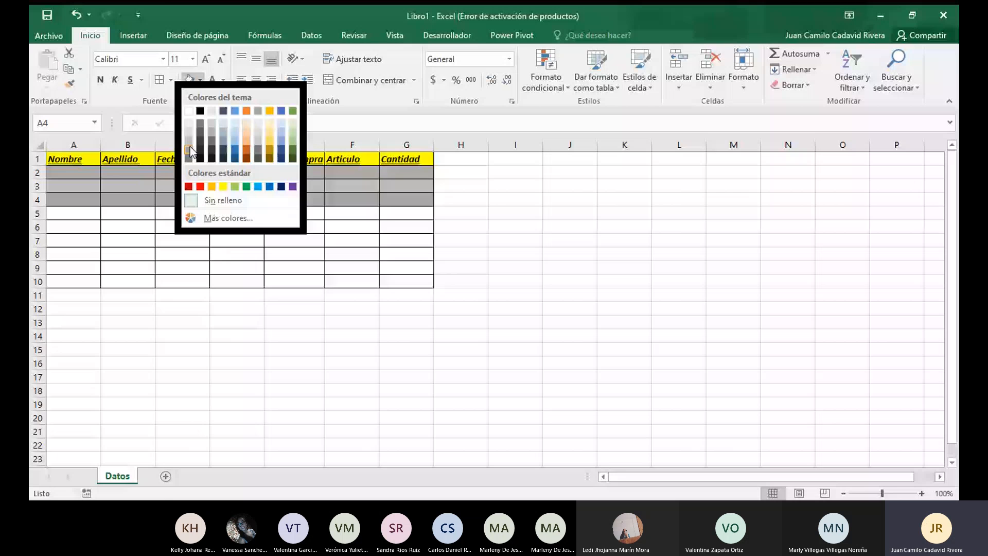
click(190, 149)
drag(77, 213, 409, 213)
click(200, 81)
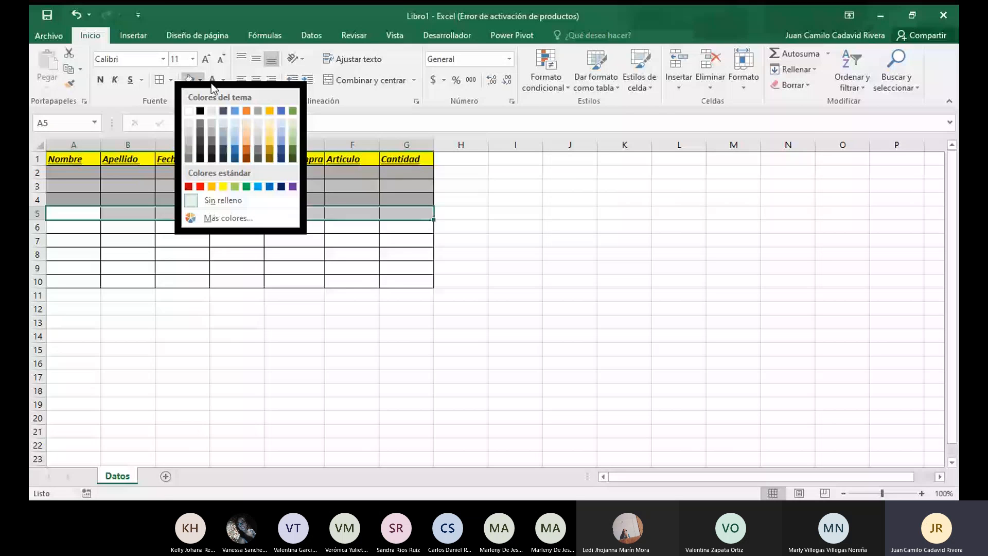
click(189, 147)
Extend the banding by filling A6:G6 with the darker grey and A7:G7 with the lighter grey
drag(77, 226, 409, 226)
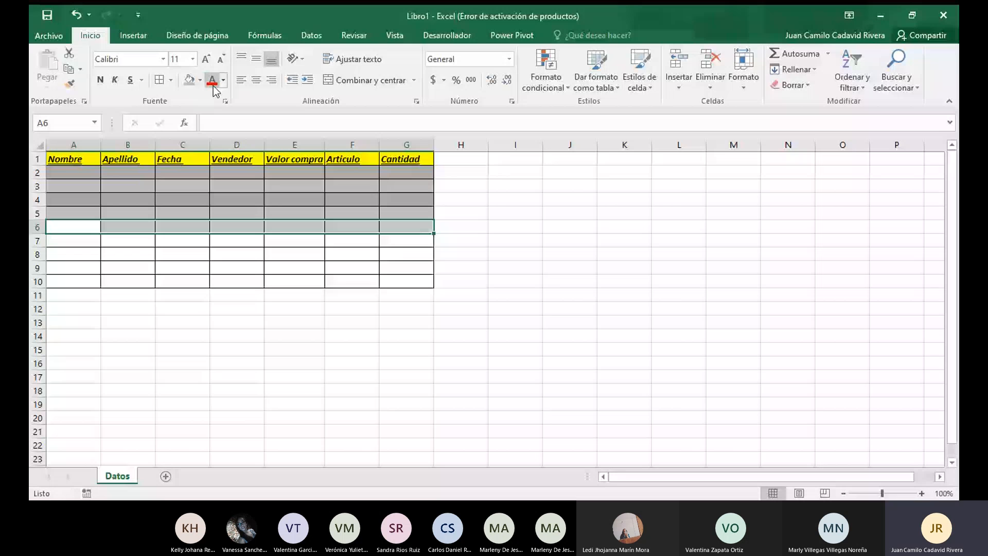
click(189, 79)
drag(73, 241, 407, 240)
click(200, 82)
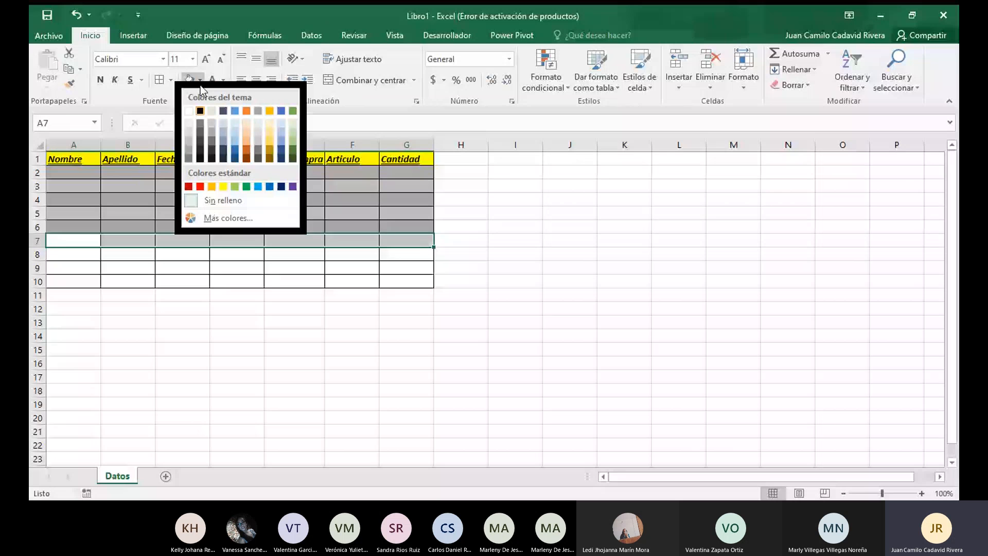
click(188, 140)
click(79, 254)
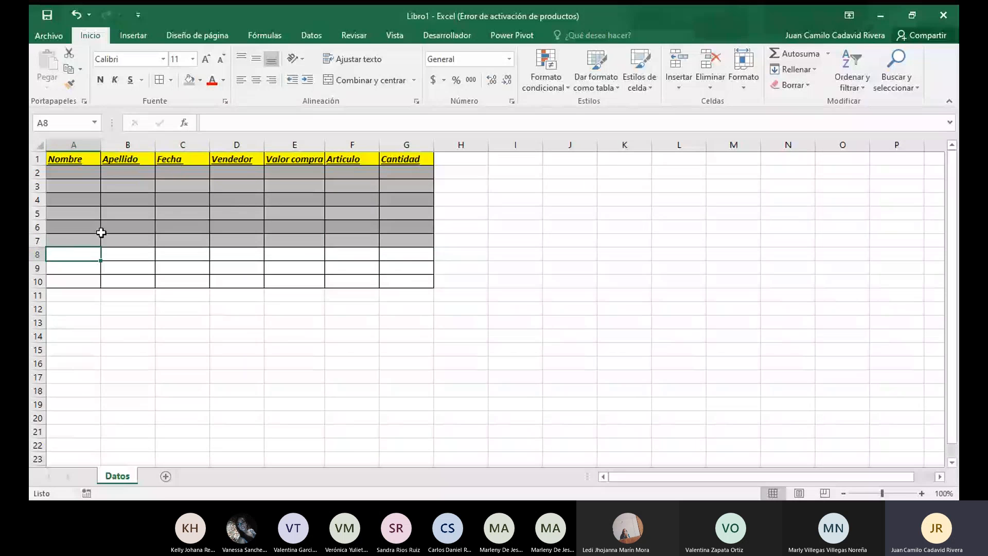
click(124, 307)
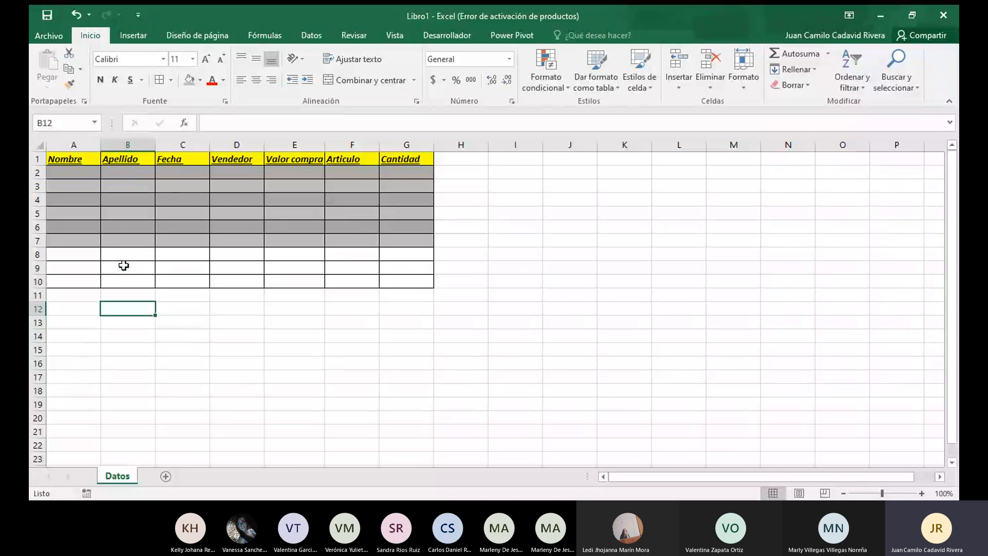
click(80, 257)
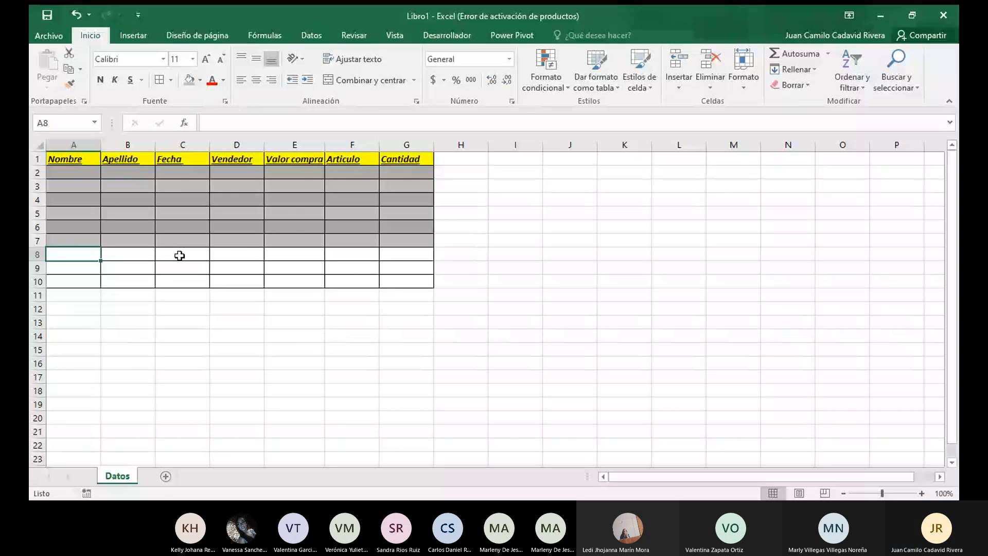
Fill the table rows A8:G8 and A10:G10 together with the darker grey, selecting them as one non-adjacent range
shift+click(407, 257)
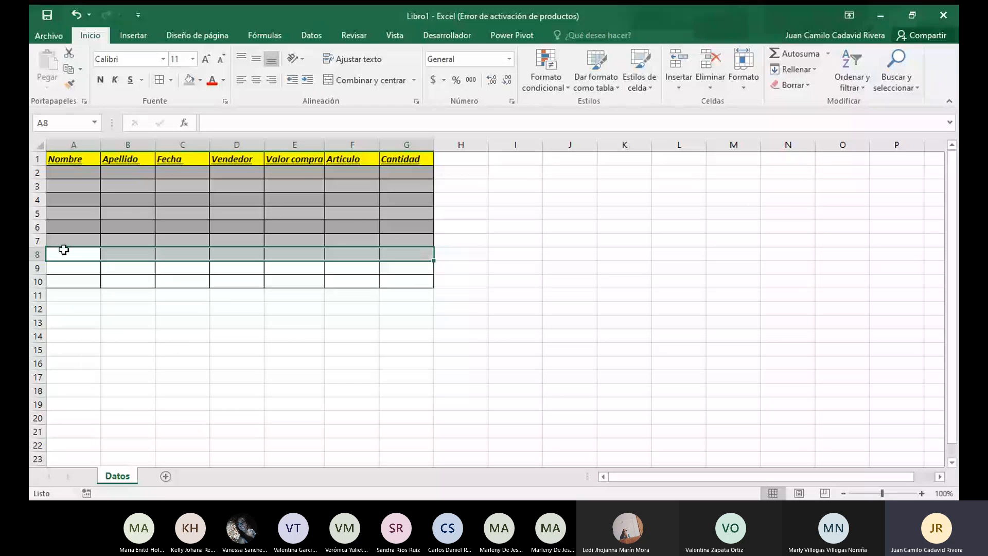
click(92, 254)
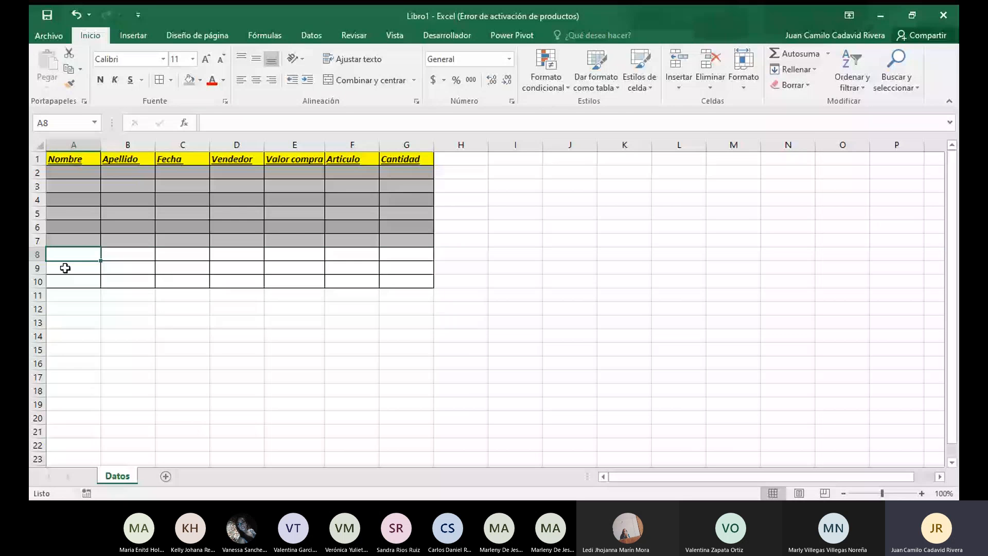
shift+click(415, 253)
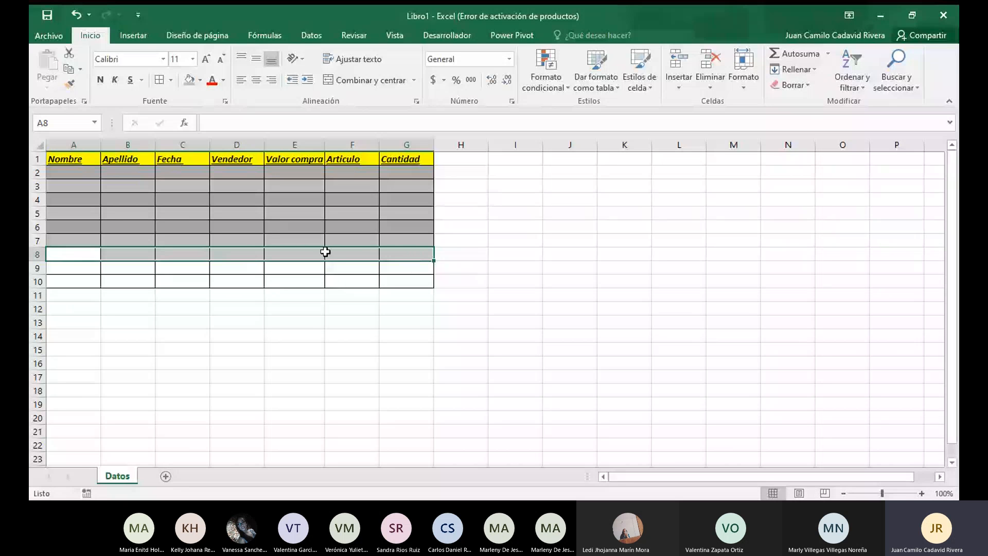
ctrl+click(68, 284)
ctrl+click(127, 284)
ctrl+click(182, 286)
ctrl+click(237, 284)
ctrl+click(295, 283)
ctrl+click(352, 284)
ctrl+click(393, 285)
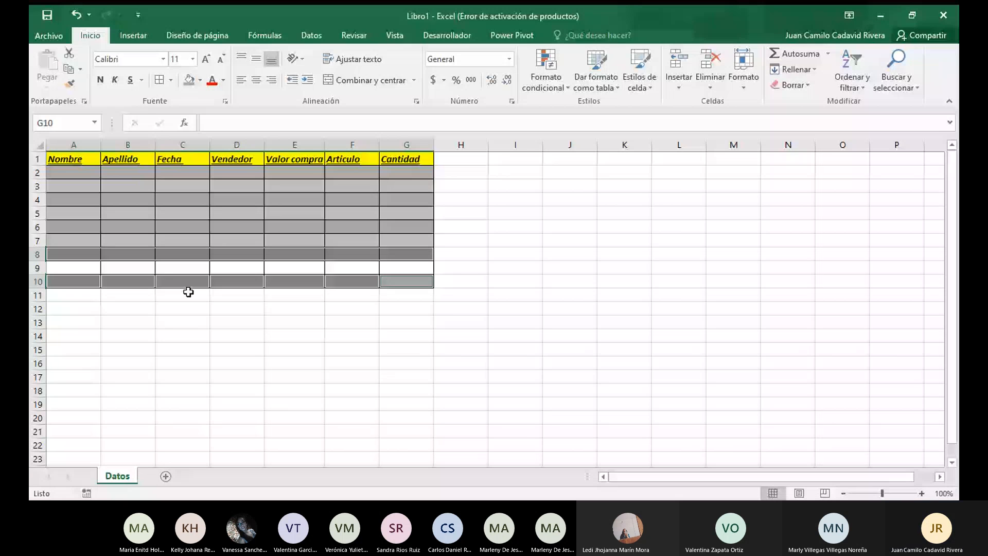
click(183, 390)
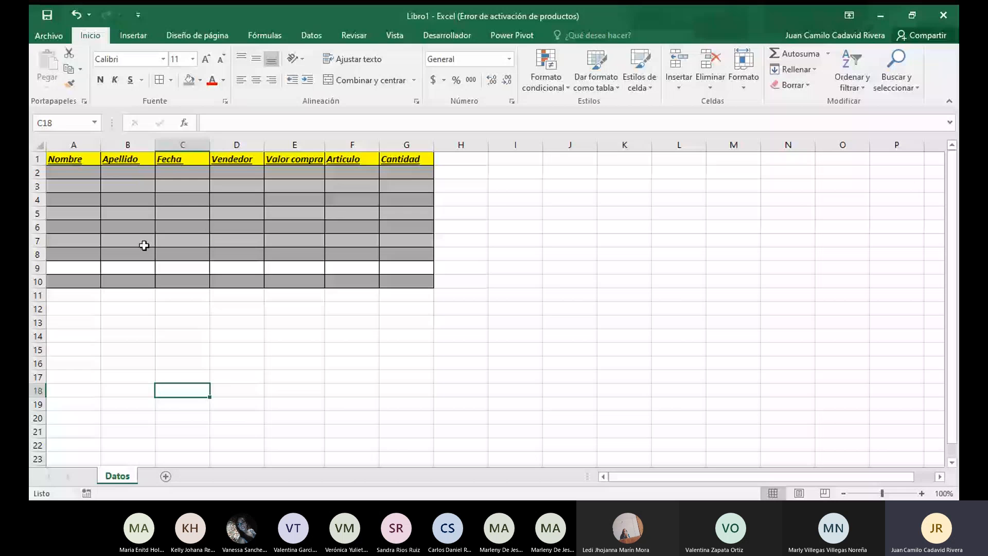
Fill the remaining unshaded table row A9:G9 with the lighter grey
drag(72, 268, 424, 266)
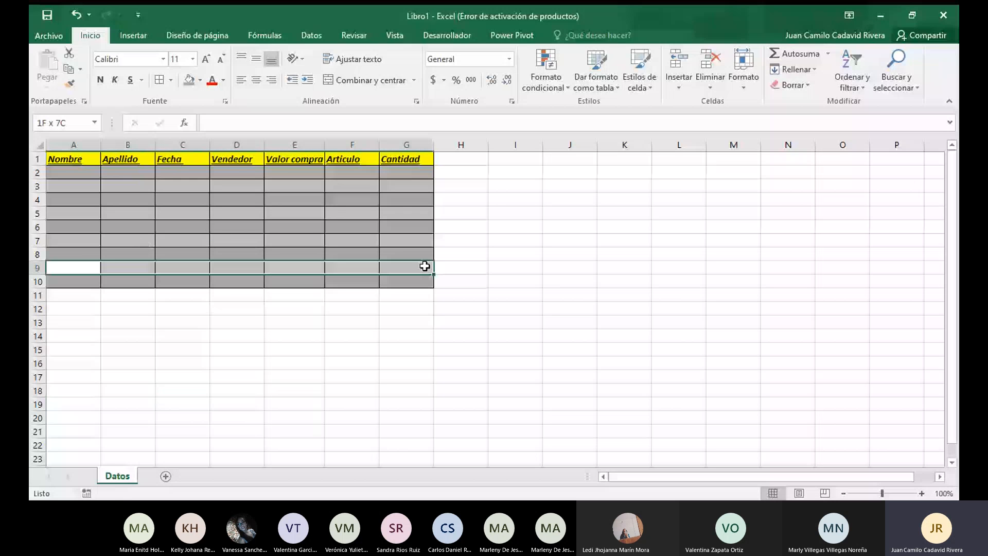
drag(424, 266, 425, 266)
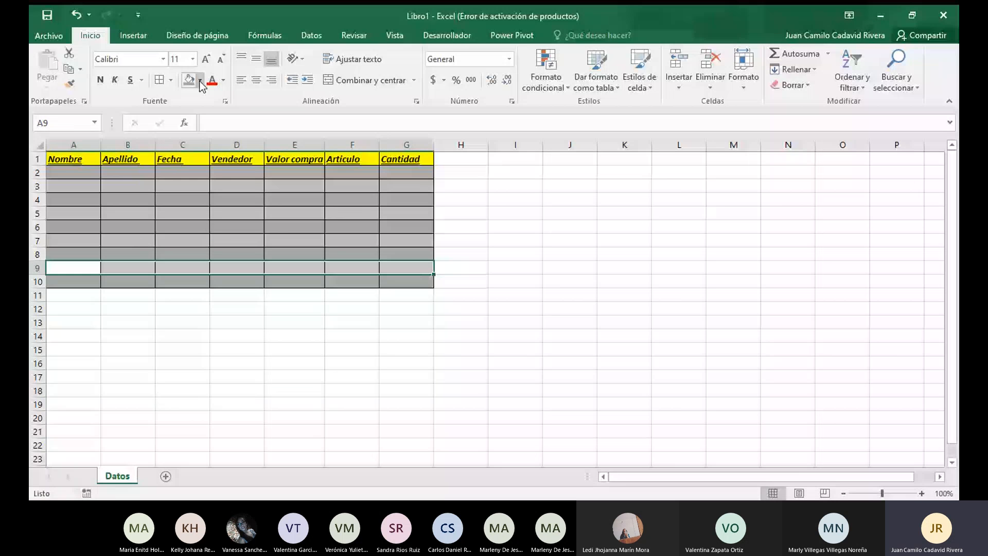
click(326, 323)
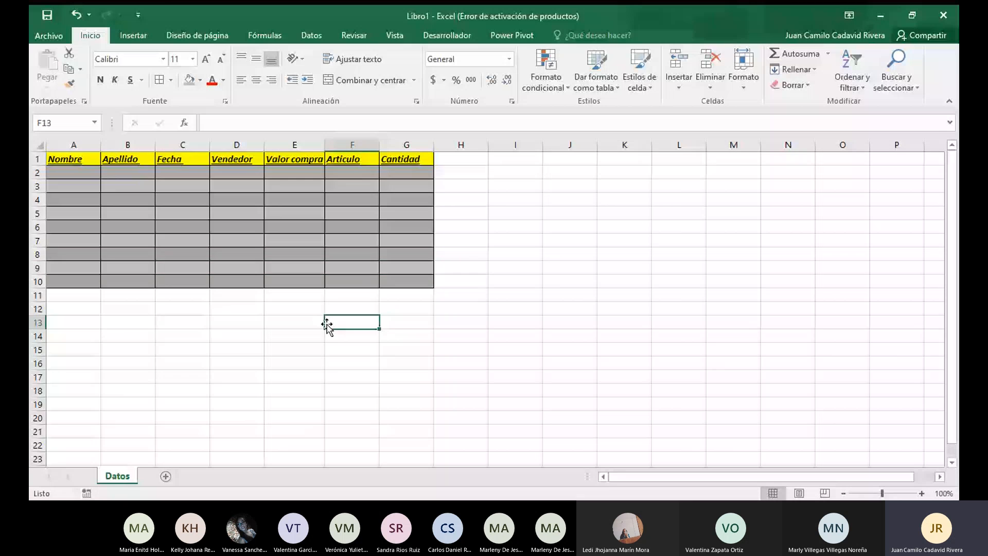
Demonstrate a non-adjacent selection by filling cells C12, E12, E14 and C14 with the lighter grey
click(194, 311)
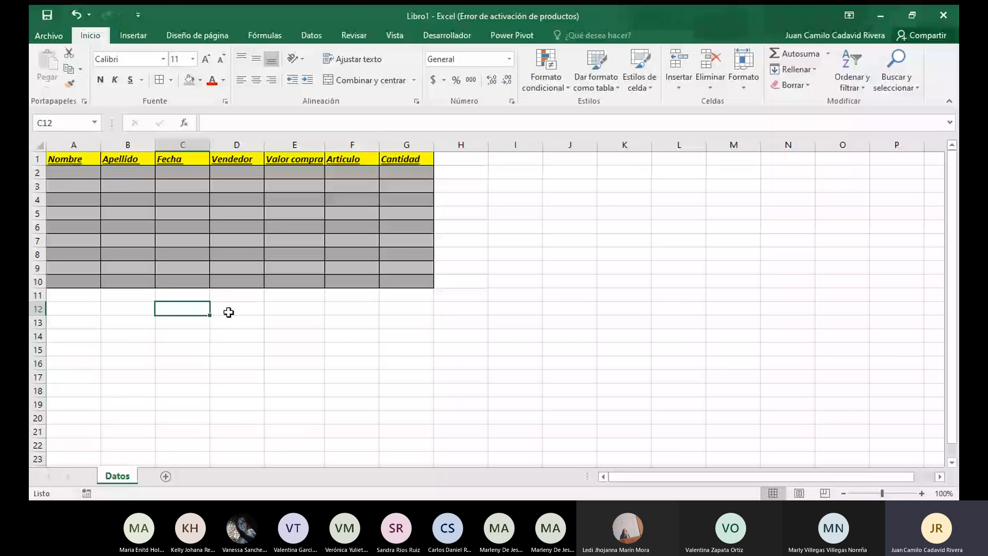
ctrl+click(273, 308)
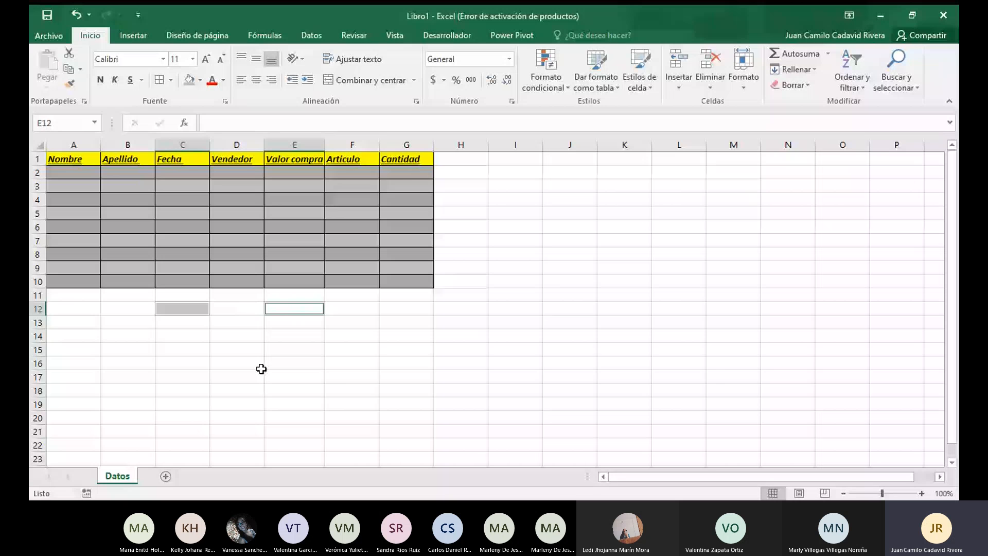
ctrl+click(278, 337)
ctrl+click(195, 337)
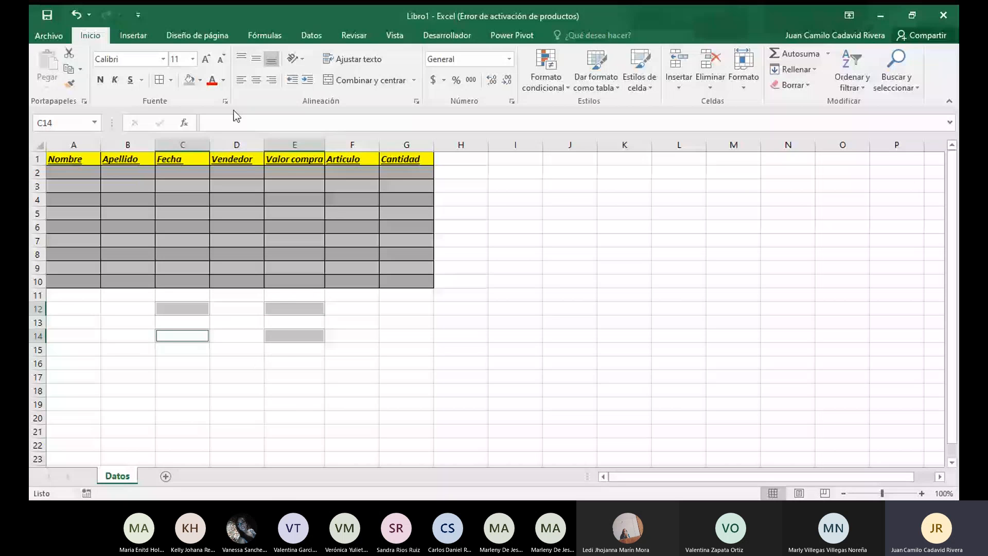
click(190, 80)
click(241, 350)
Demonstrate a contiguous selection by filling the range C17:E17 with the lighter grey
click(167, 374)
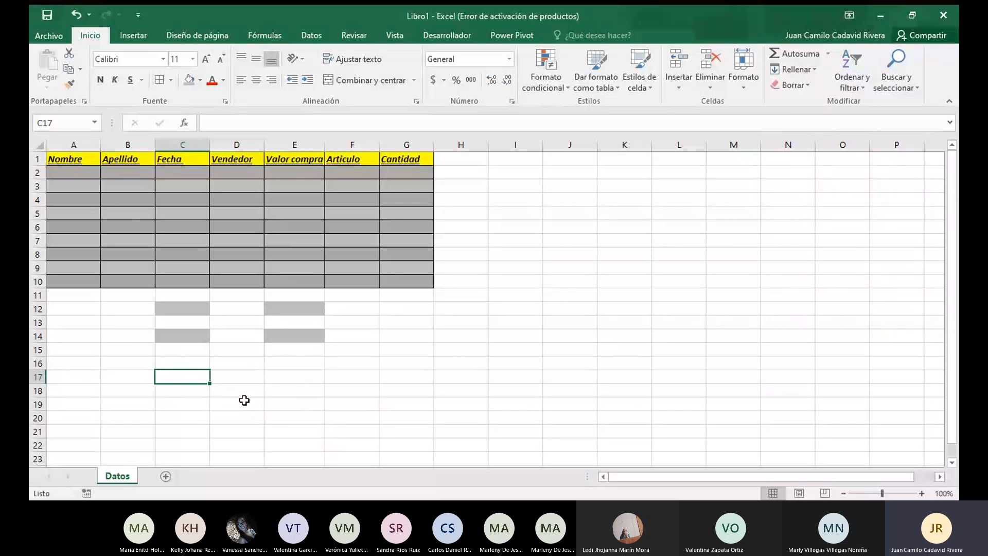
shift+click(302, 379)
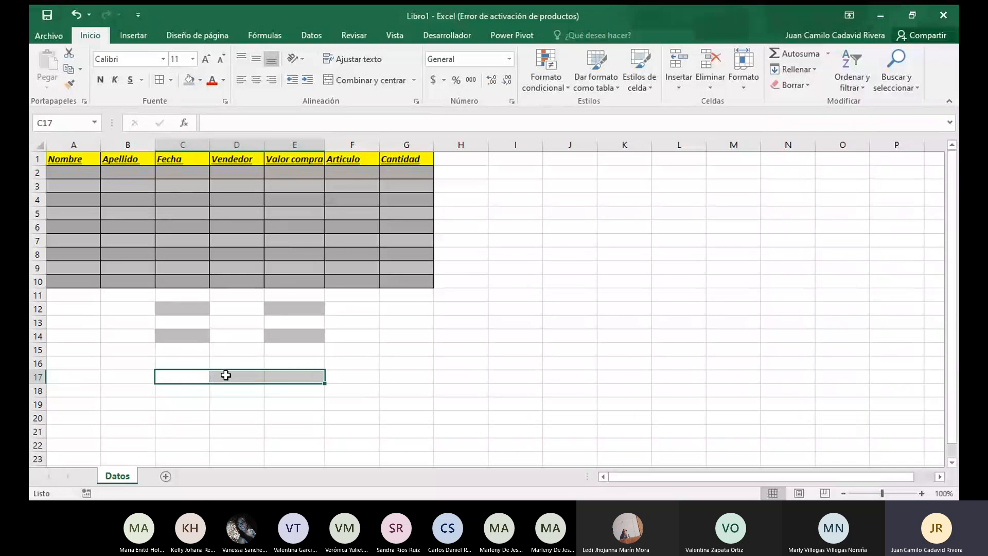
click(200, 81)
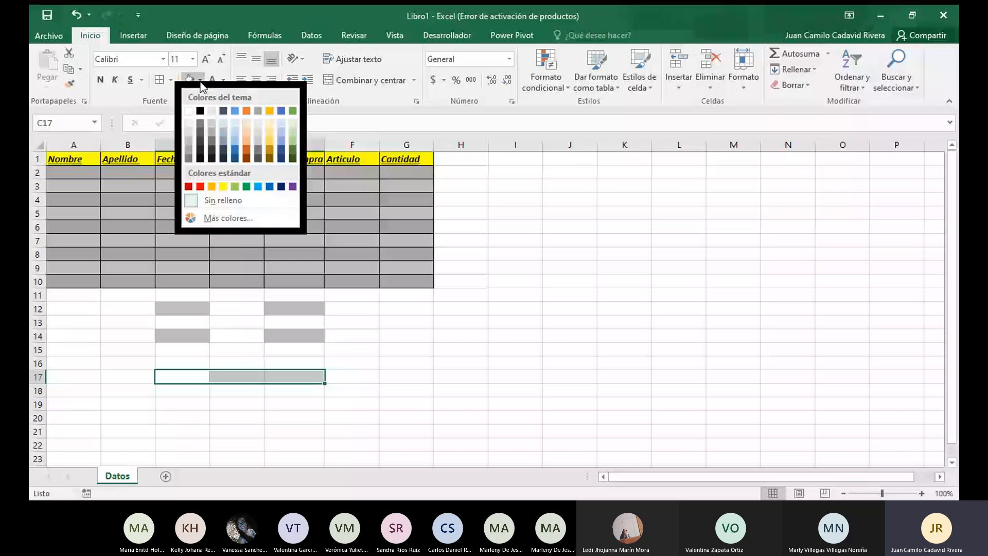
click(189, 140)
click(352, 350)
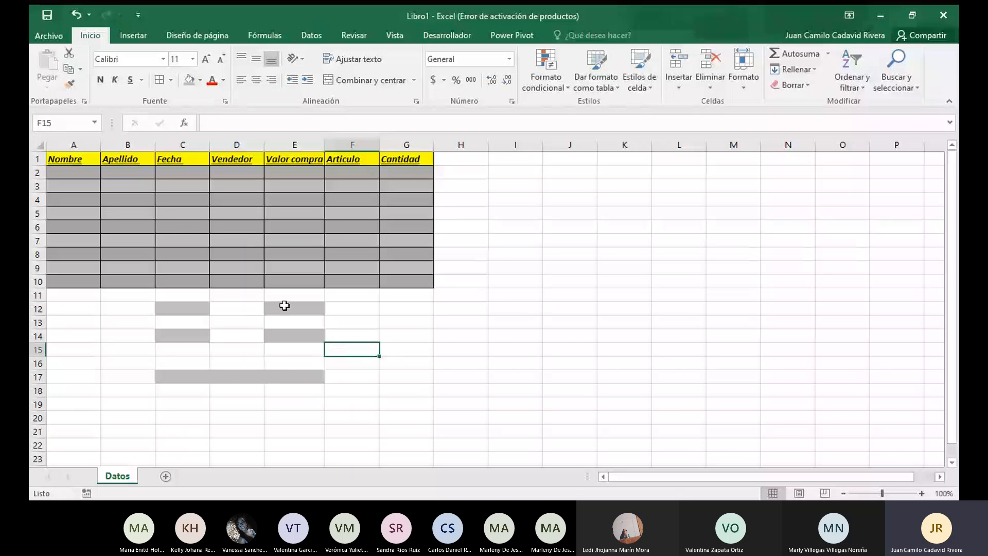
Undo the sample fills below the table and redo the row 9 and row 10 shading where it was undone too
click(201, 375)
key(ctrl+z)
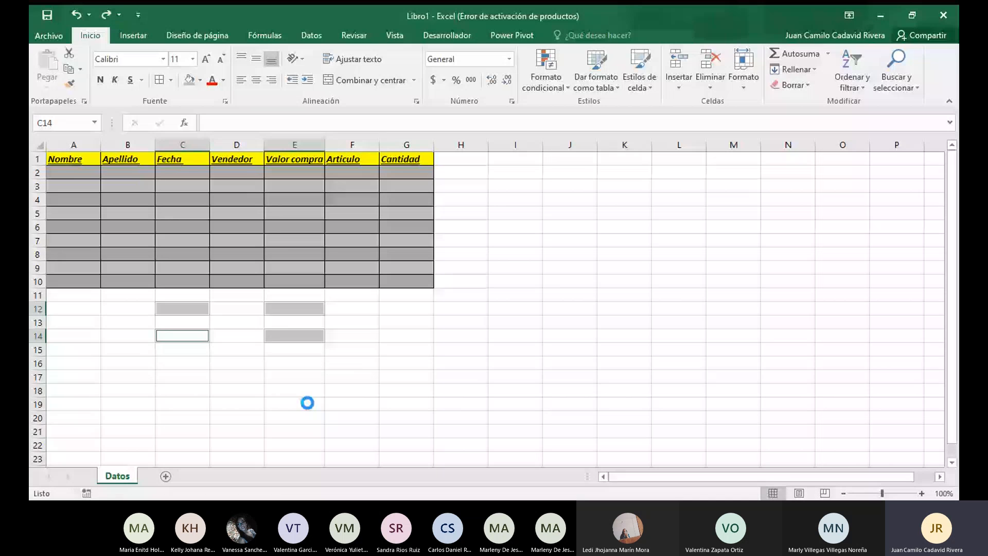
key(ctrl+z)
key(ctrl+z)
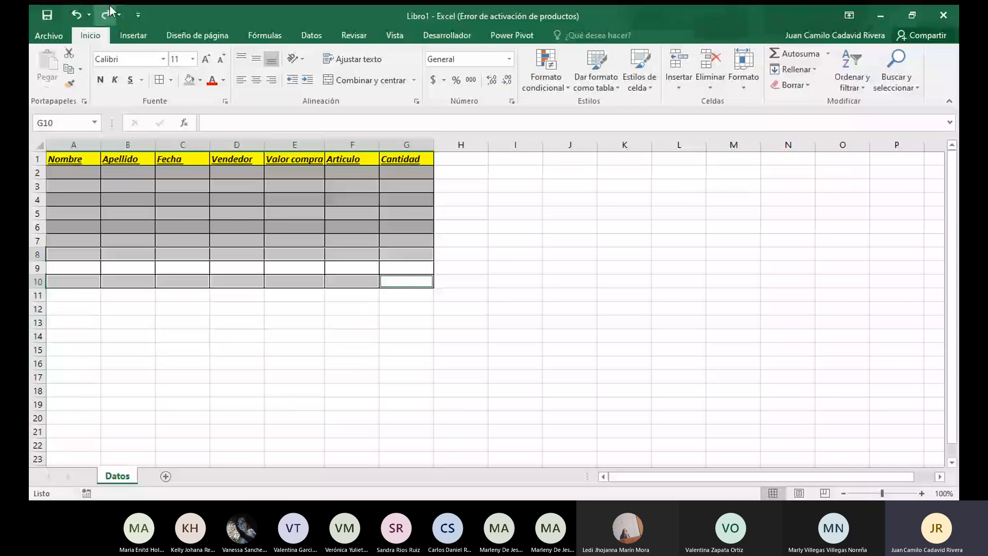
click(109, 10)
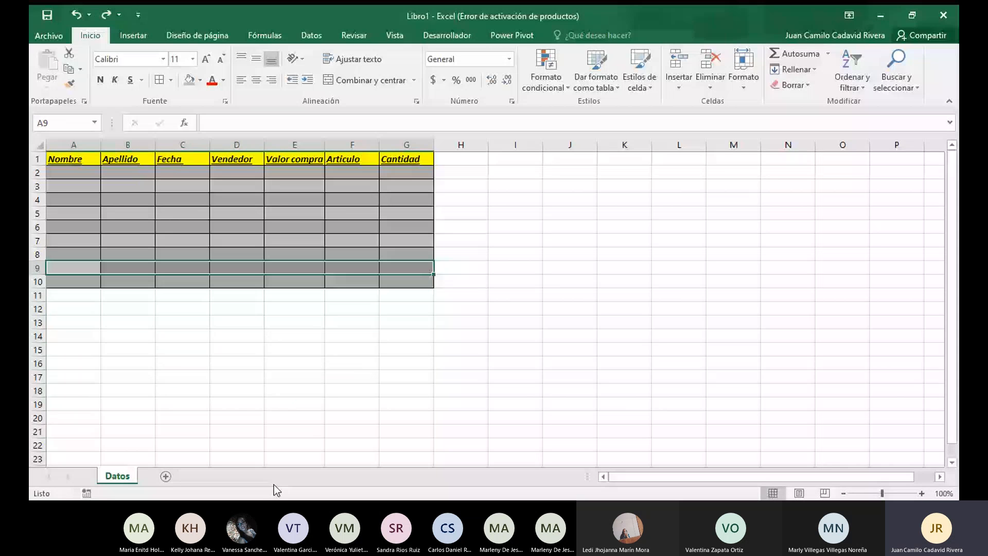
click(294, 390)
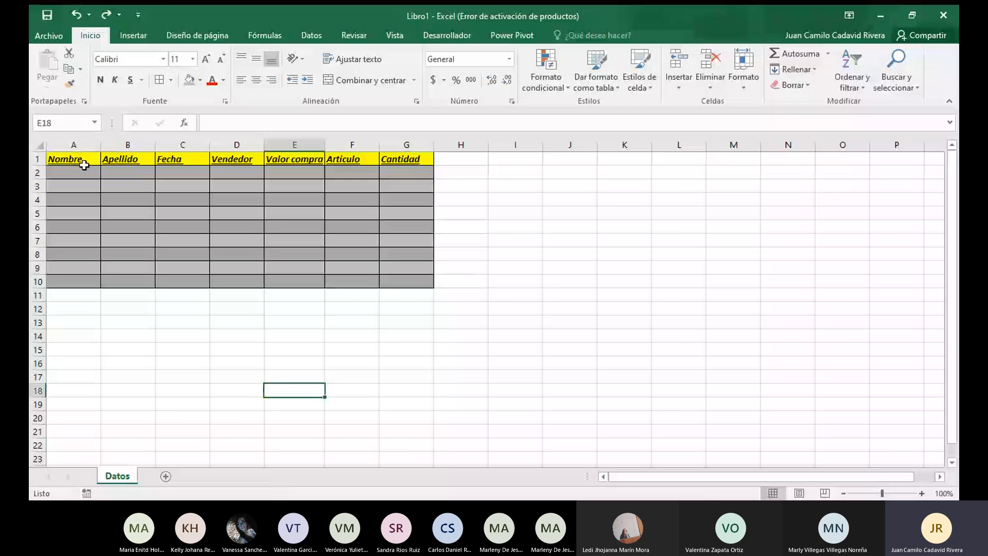
Wrap the text of the header cells A1:G1
drag(83, 159, 412, 165)
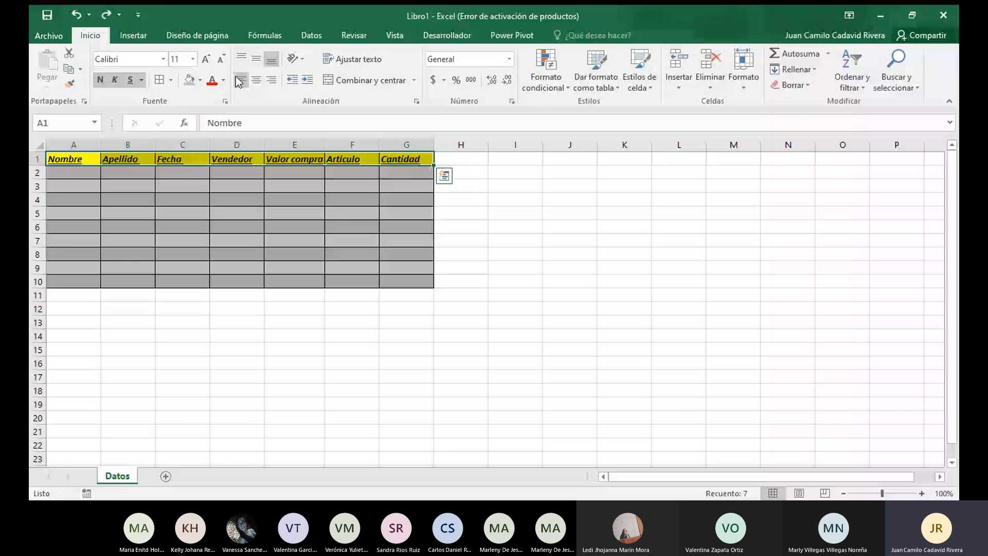
click(354, 60)
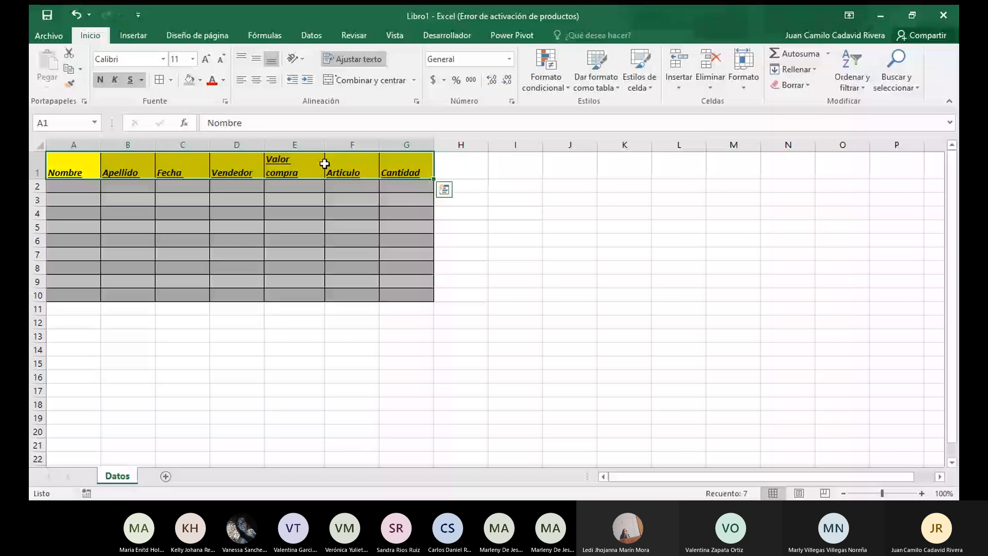
click(301, 212)
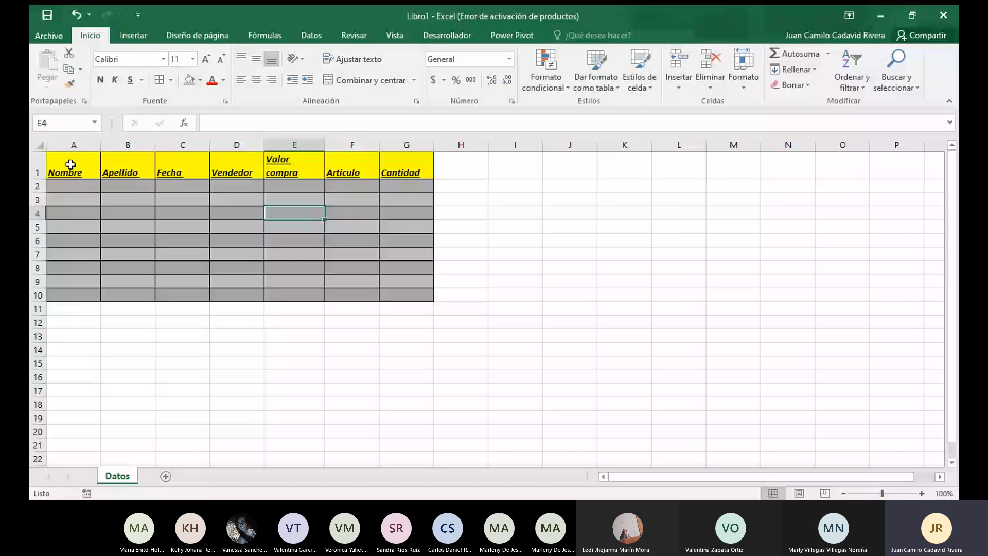
Compare middle, top and bottom alignment on headers A1:G1, setting them to middle vertically and centered horizontally
drag(70, 164, 406, 170)
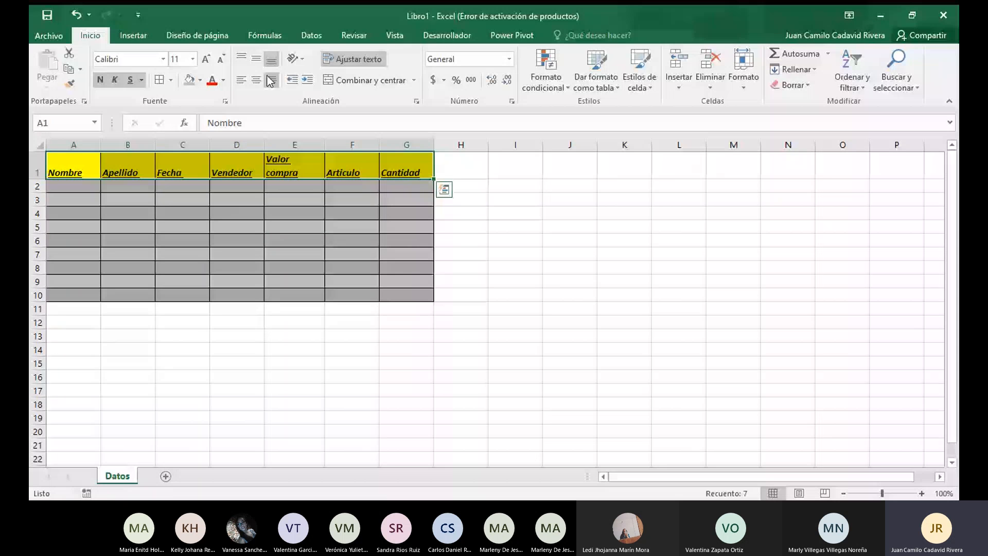
click(256, 58)
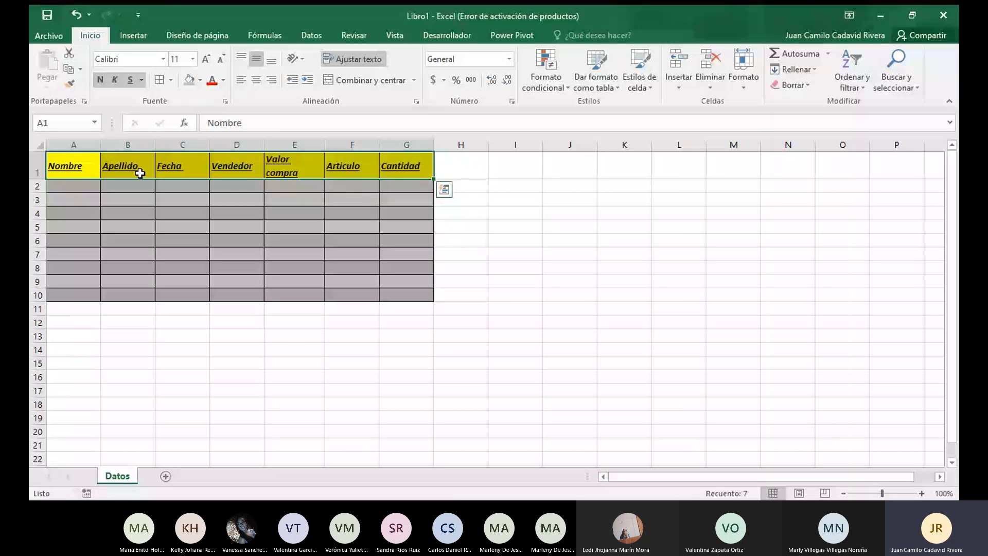
click(242, 59)
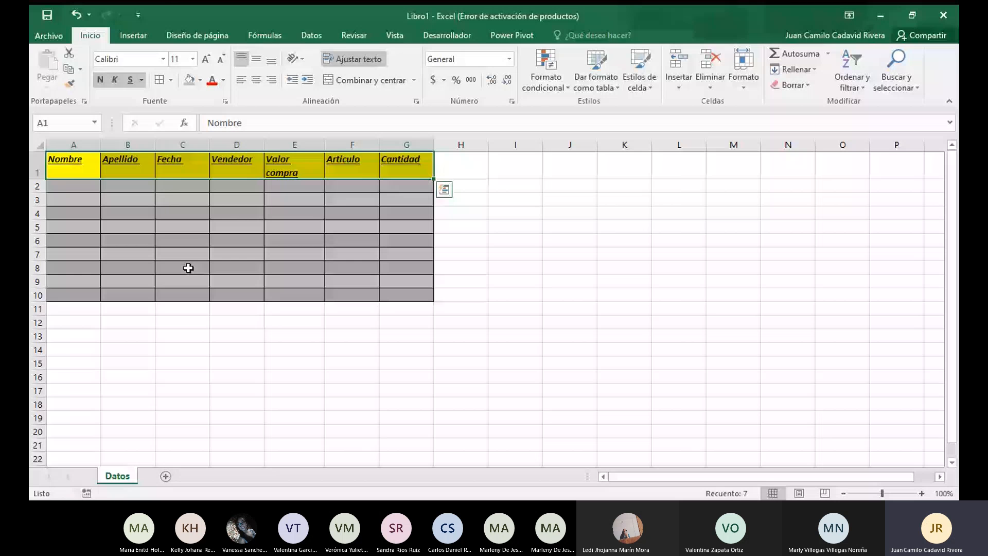
click(271, 59)
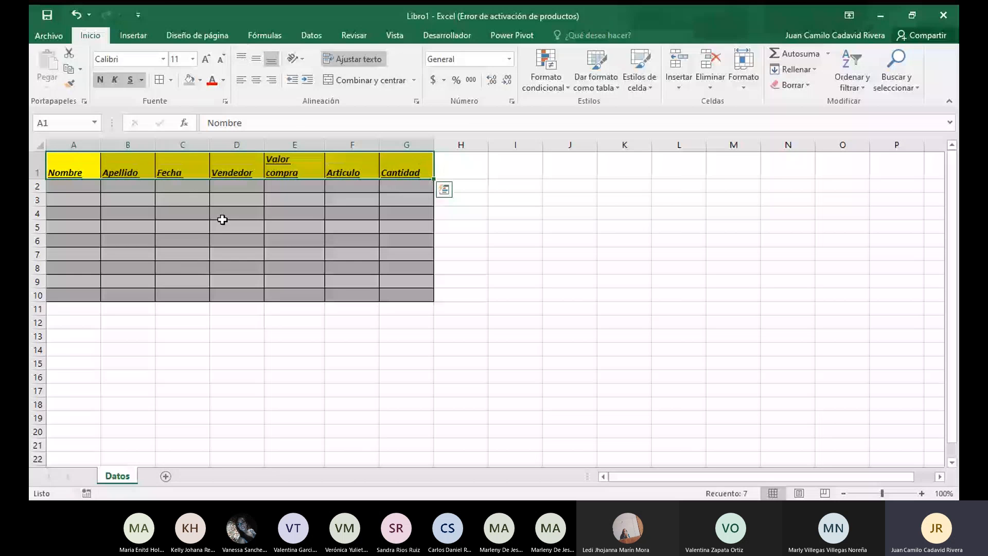
click(255, 60)
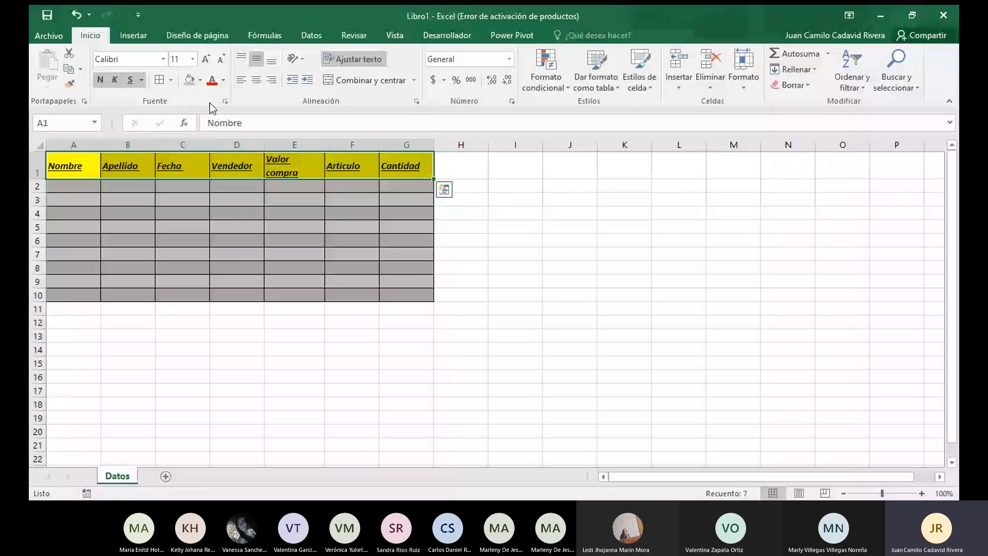
click(256, 79)
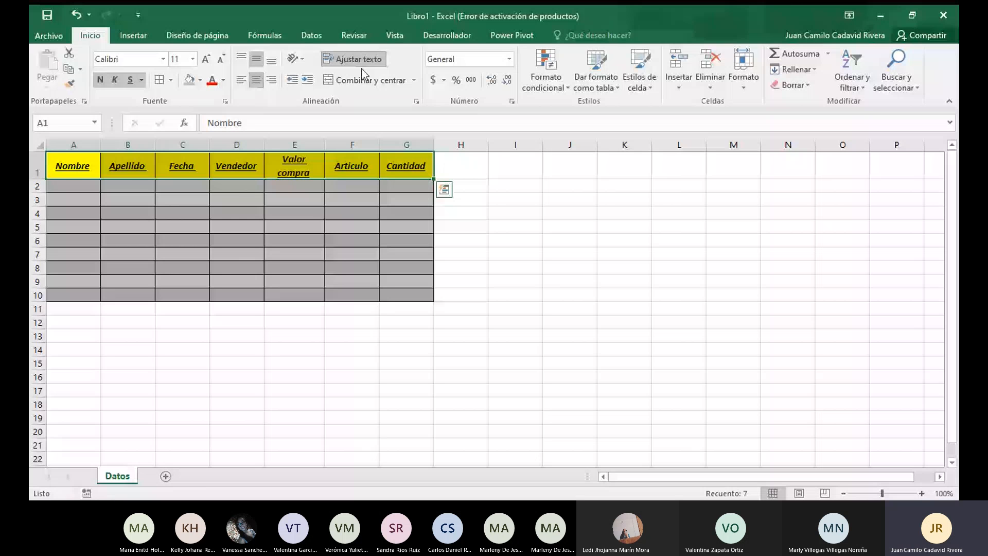
Angle the header text in A1:G1 counterclockwise and adjust column A's width and row 1's height to fit it
click(310, 65)
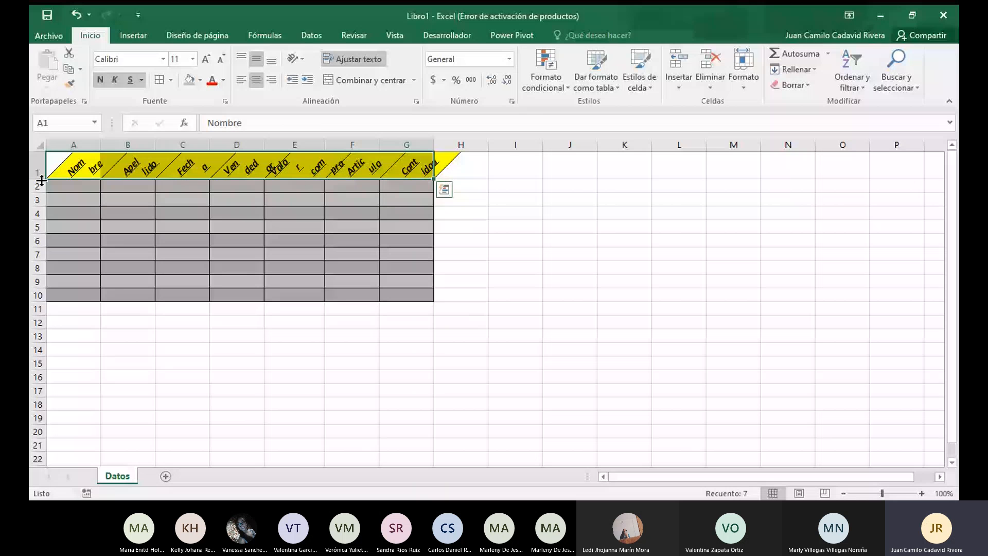
double_click(100, 145)
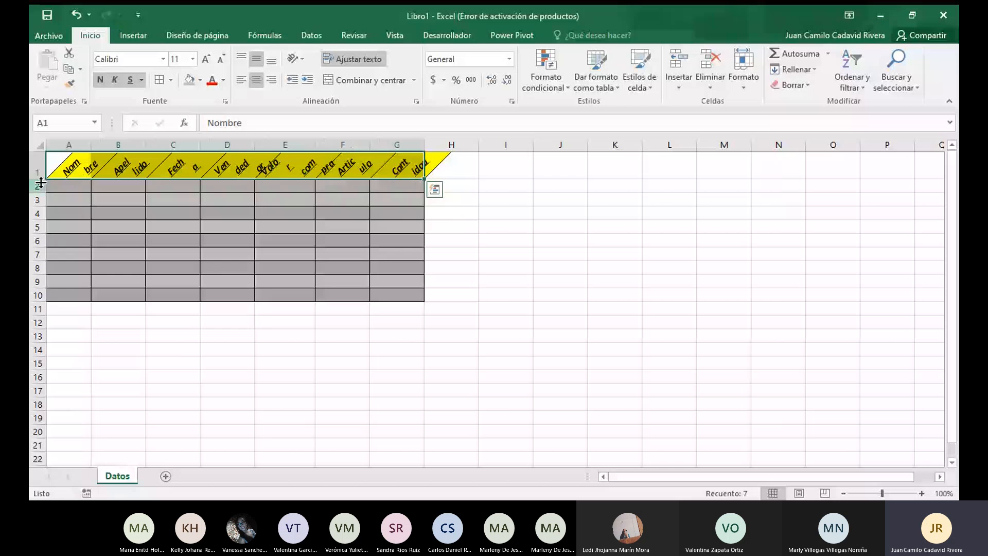
double_click(41, 182)
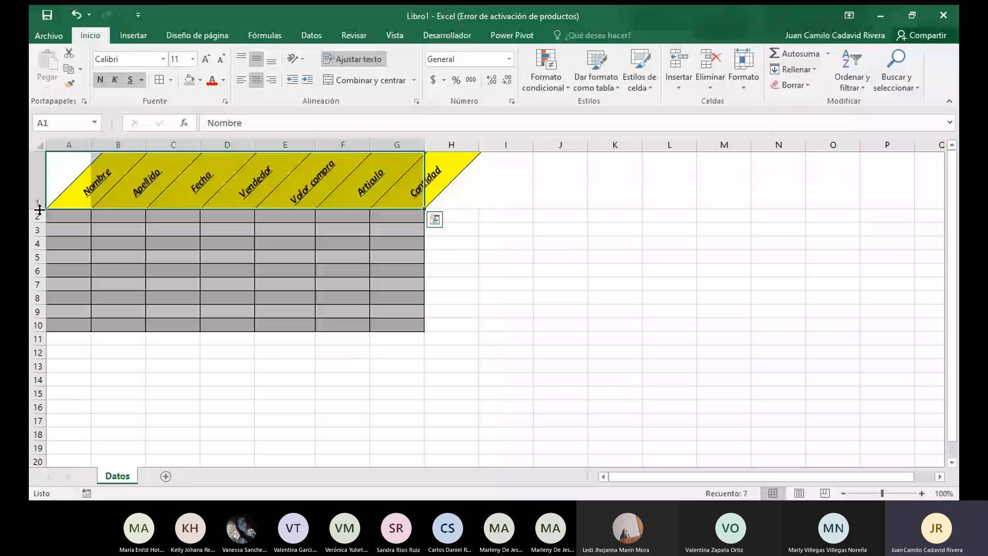
drag(39, 210, 39, 222)
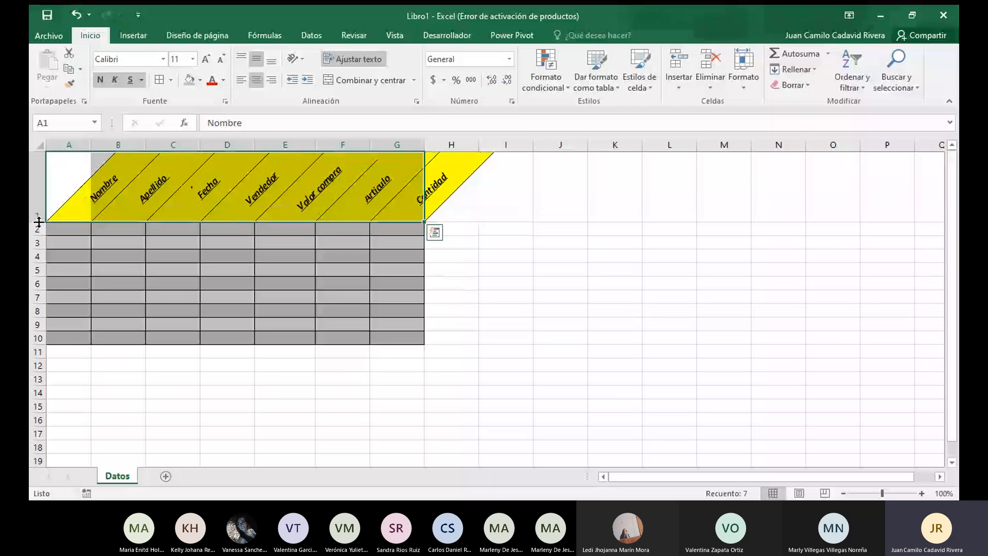
click(428, 181)
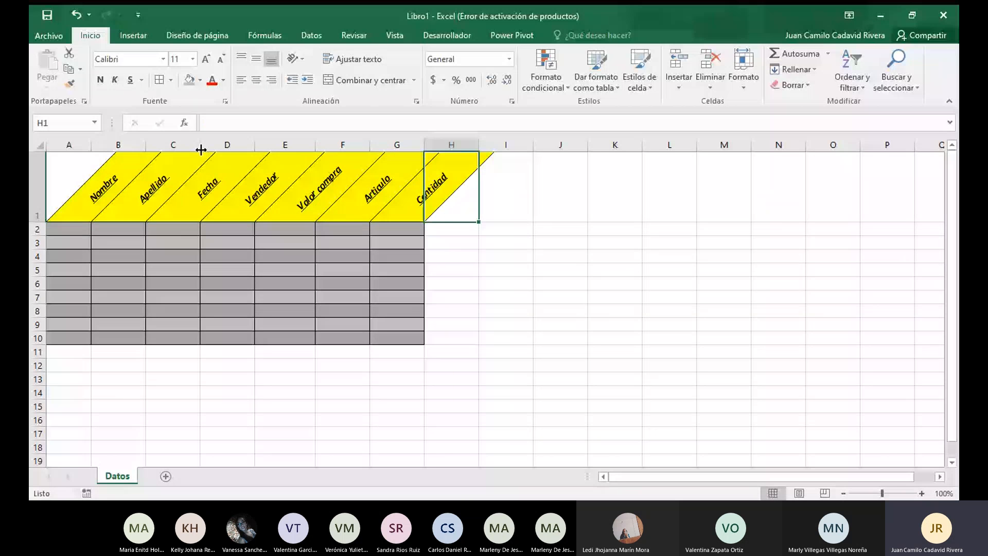
Change the text orientation of A1:H1 to angle clockwise
drag(67, 195, 458, 201)
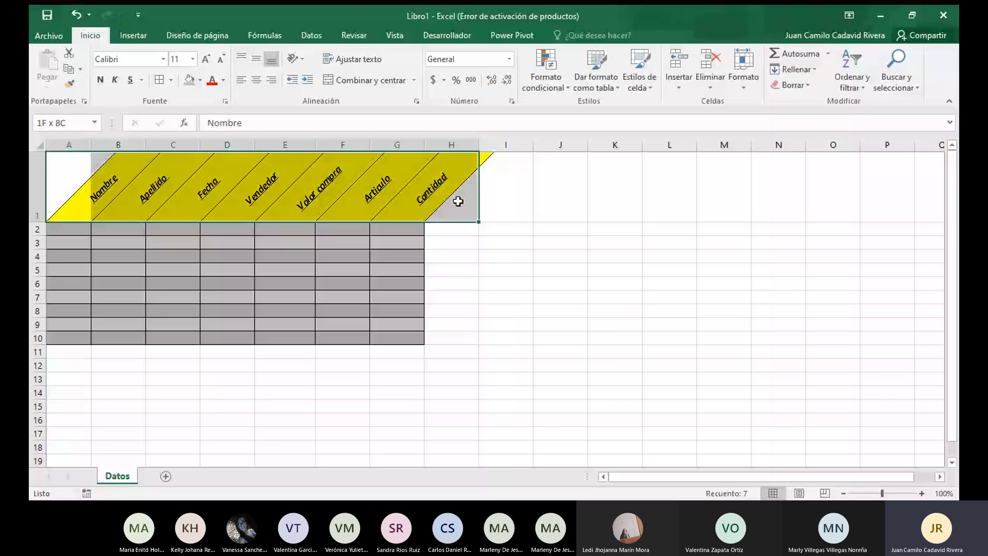
click(295, 59)
click(306, 101)
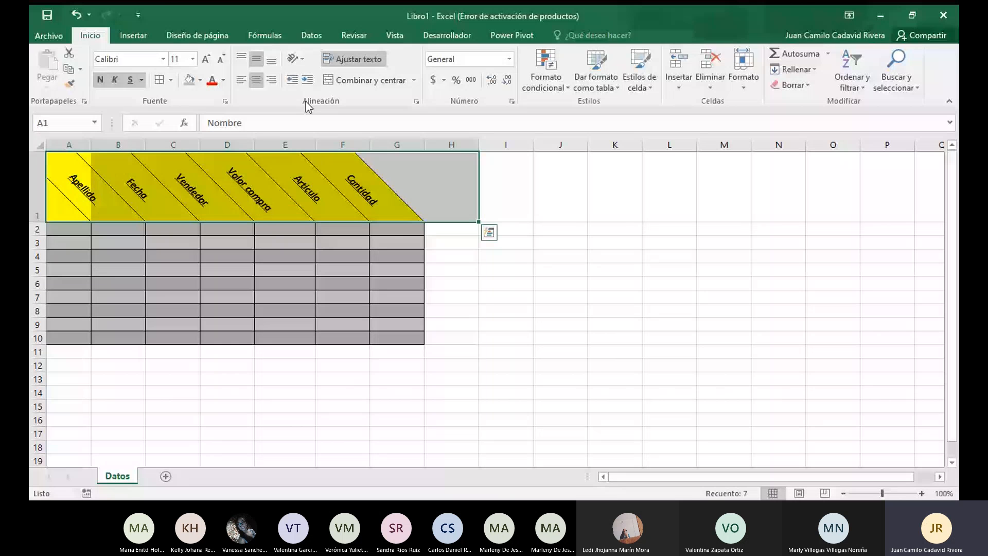
Compare vertical text, text rotated up and text rotated down on the header cells A1:H1
click(295, 59)
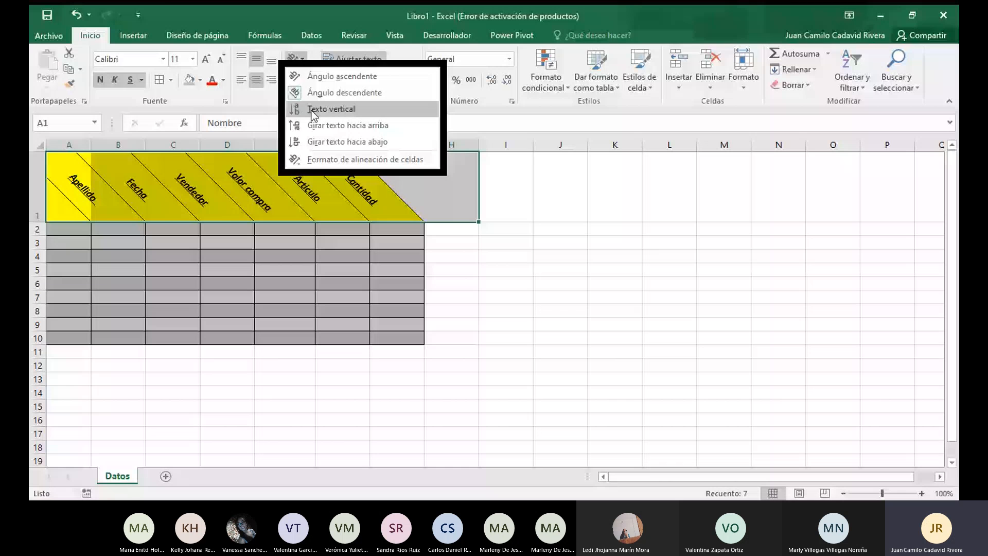
click(312, 110)
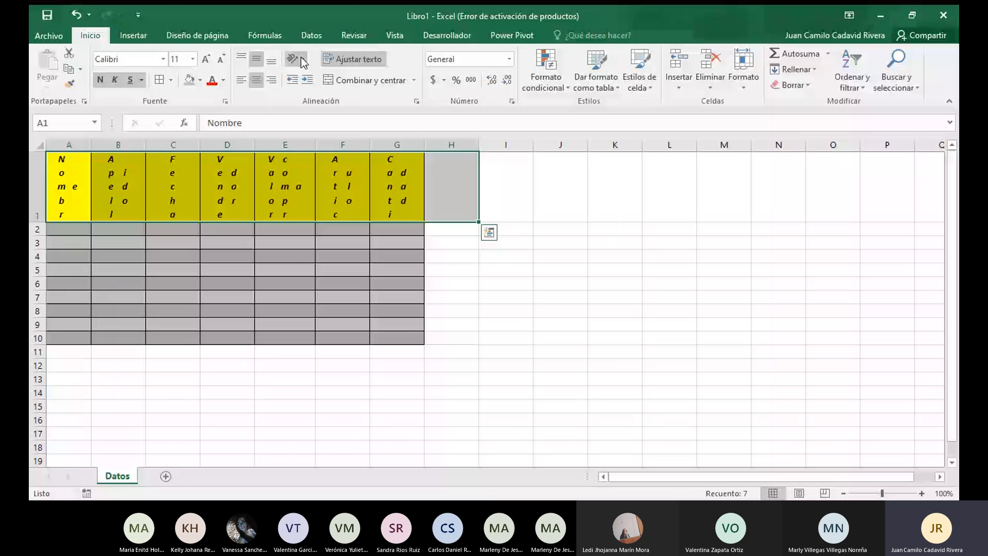
click(301, 60)
click(315, 128)
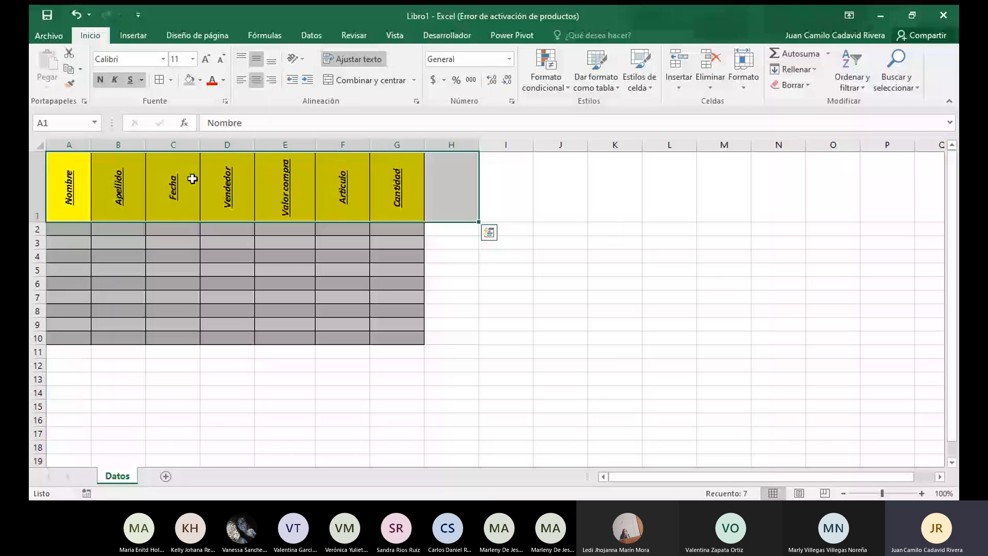
click(301, 60)
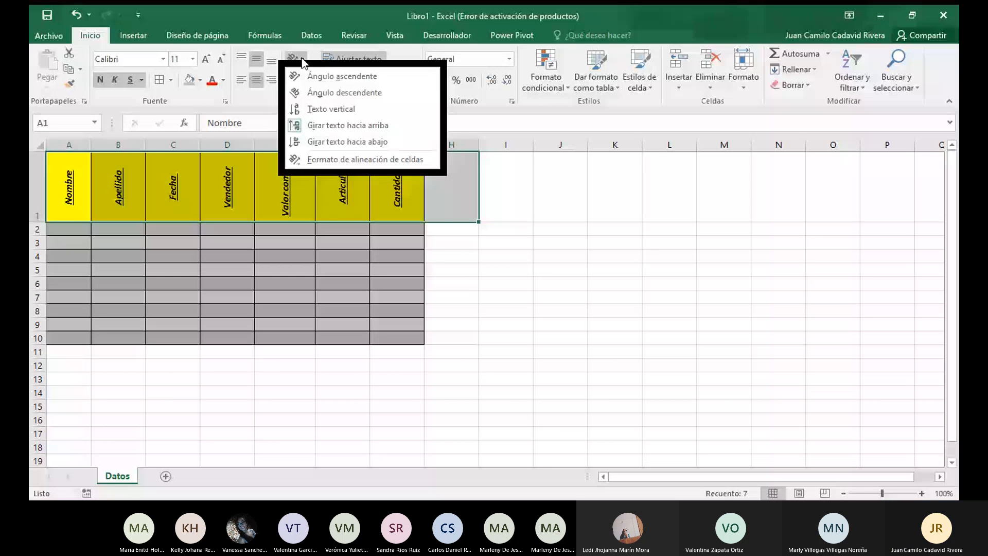
click(329, 142)
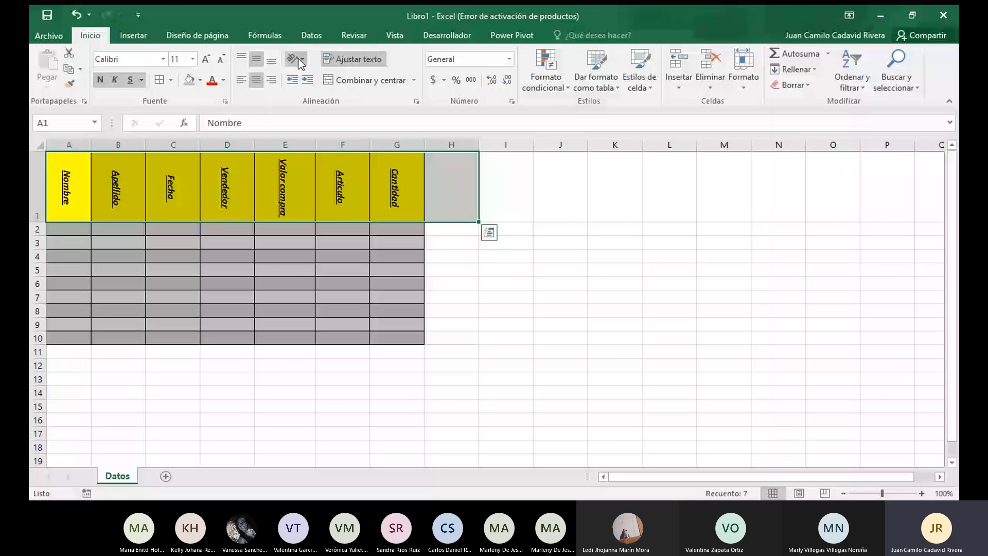
Apply a custom downward-slanting text angle to the header cells A1:H1 through the cell alignment format
key(ctrl+1)
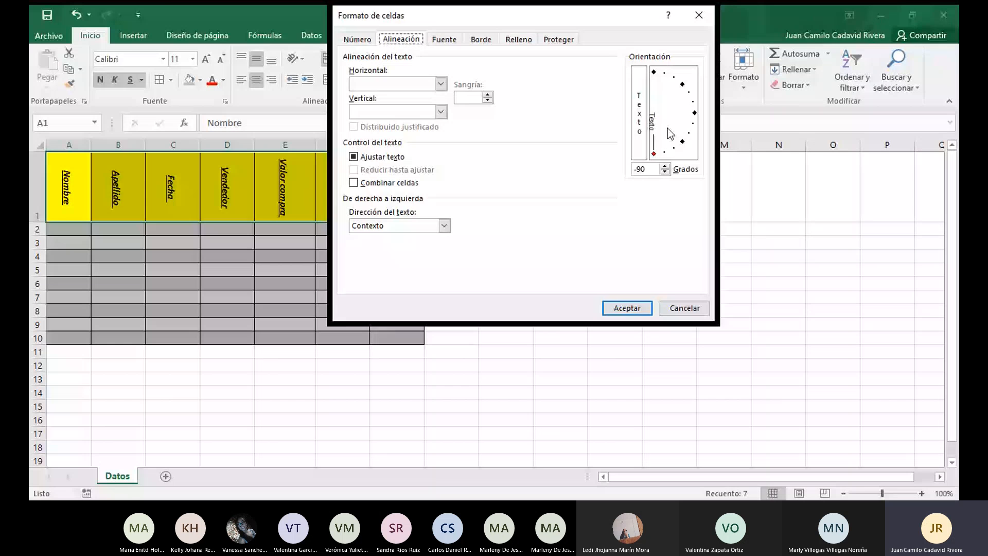
drag(670, 134, 686, 134)
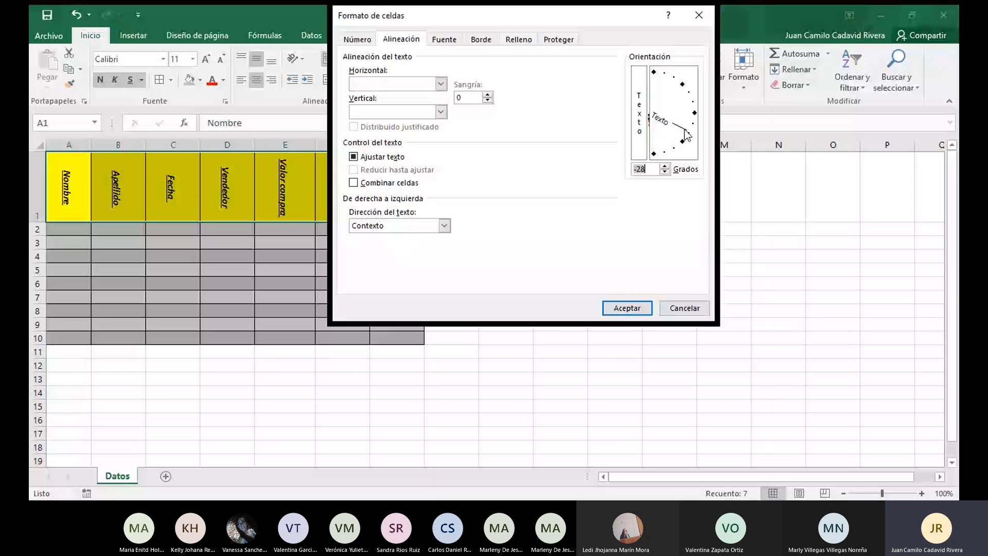
click(638, 307)
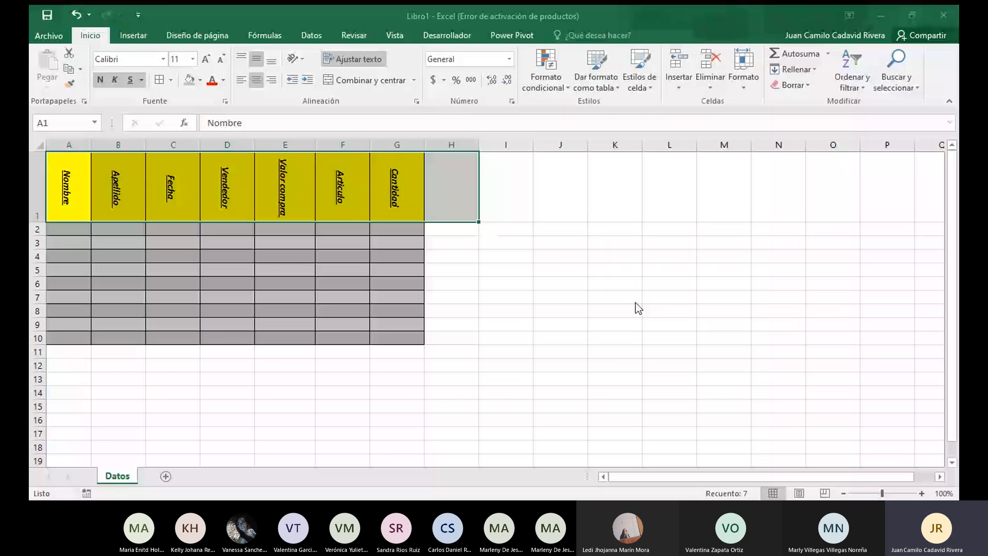
click(561, 297)
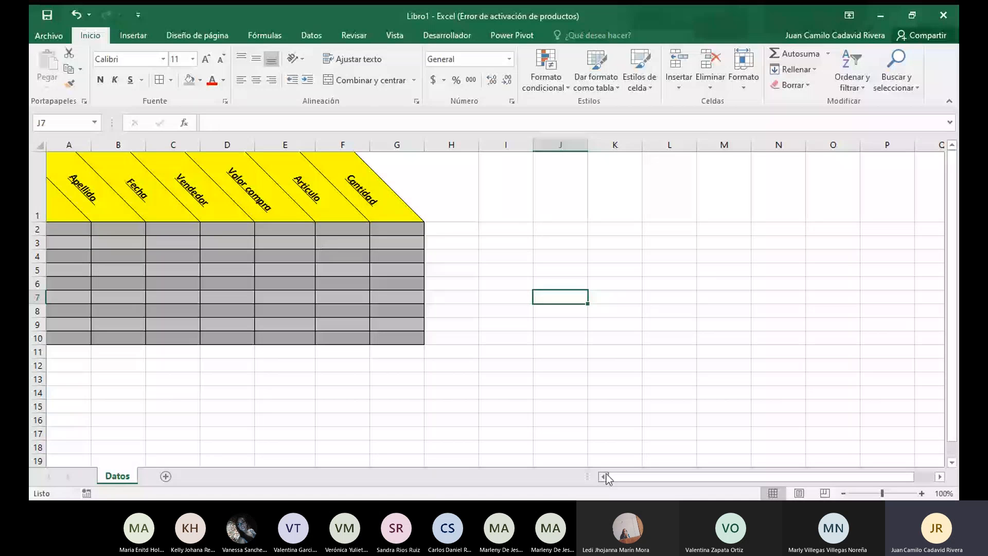
Undo the header orientation and sizing changes back to the horizontal, centered, wrapped headers in A1:G1
key(ctrl+z)
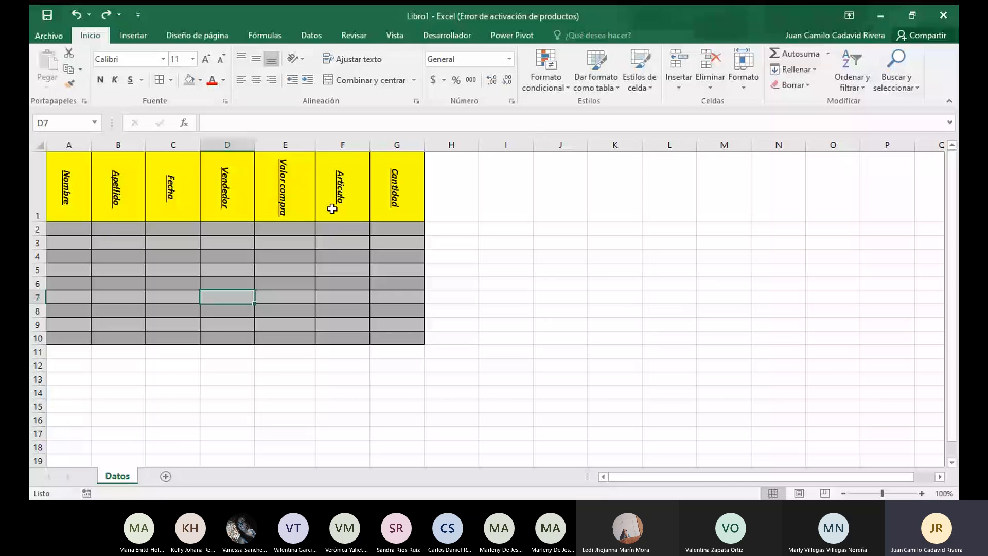
key(ctrl+y)
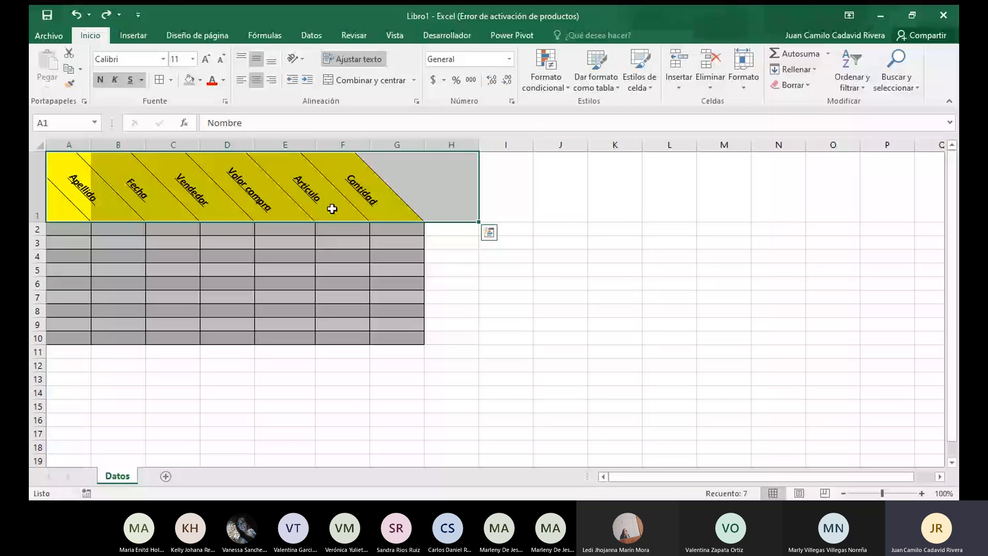
key(ctrl+z)
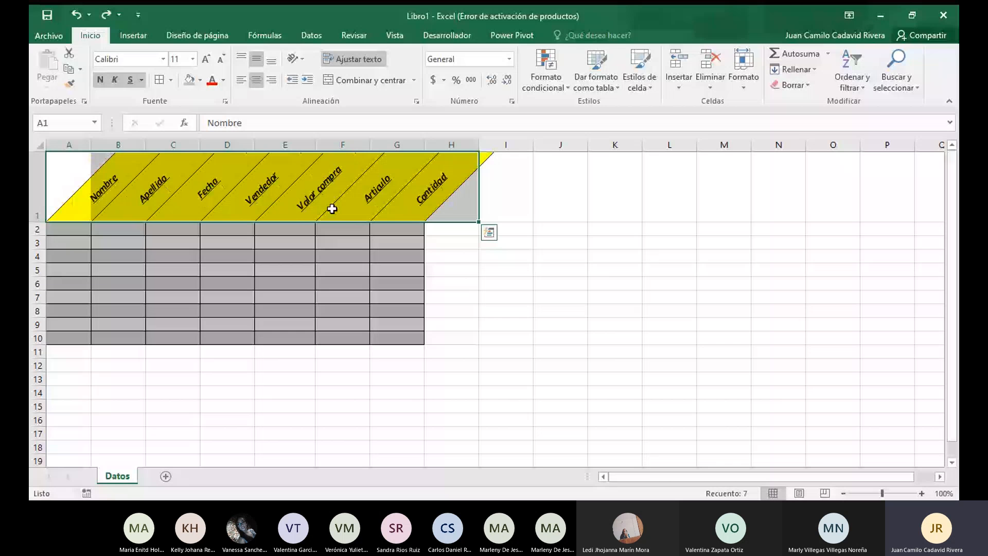
key(ctrl+z)
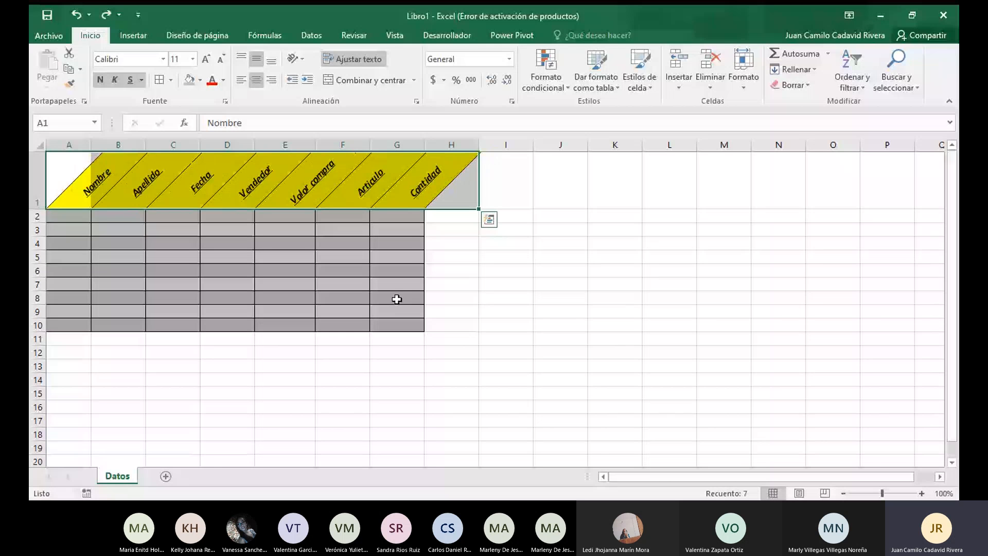
key(ctrl+z)
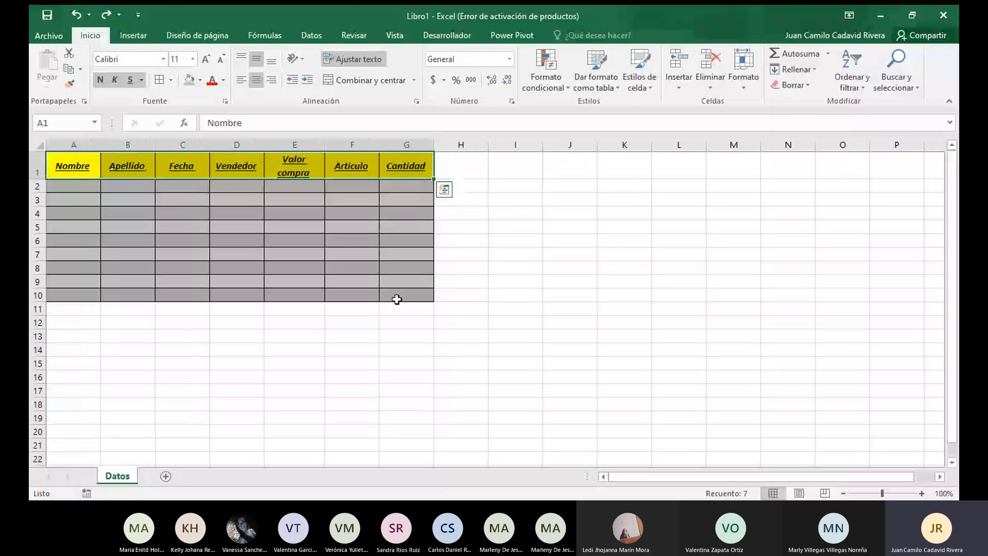
click(397, 306)
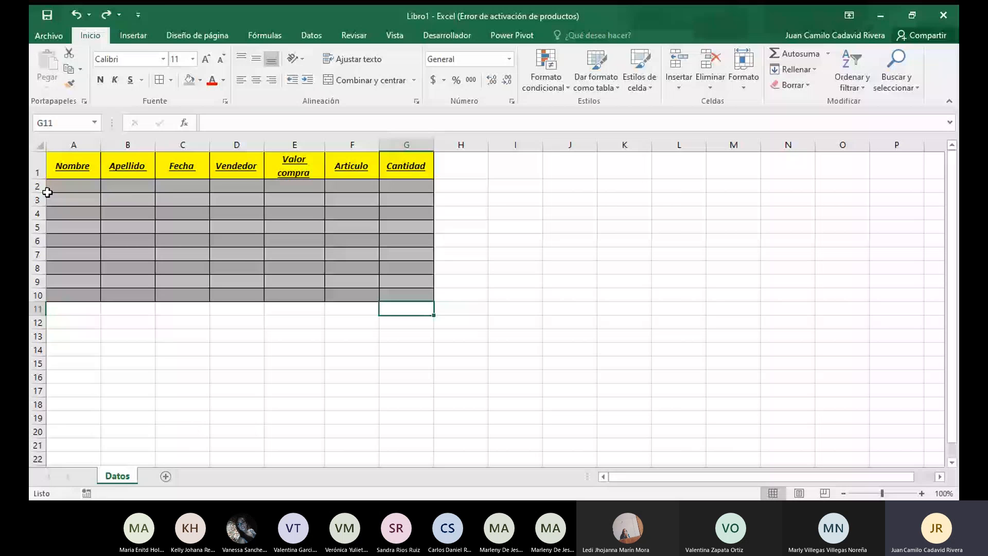
Fill cells A2:A4 of the Nombre column with three customers' first names
click(47, 190)
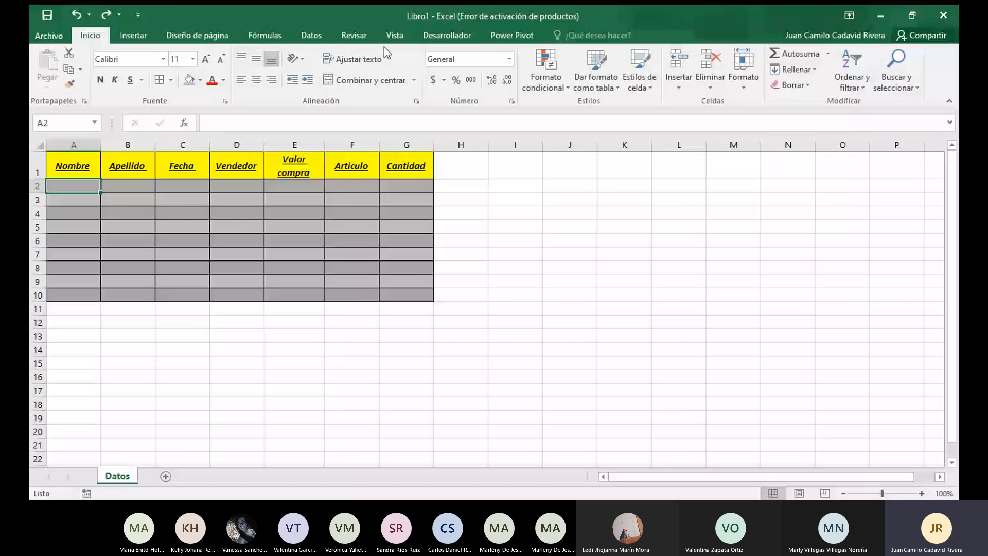
click(429, 61)
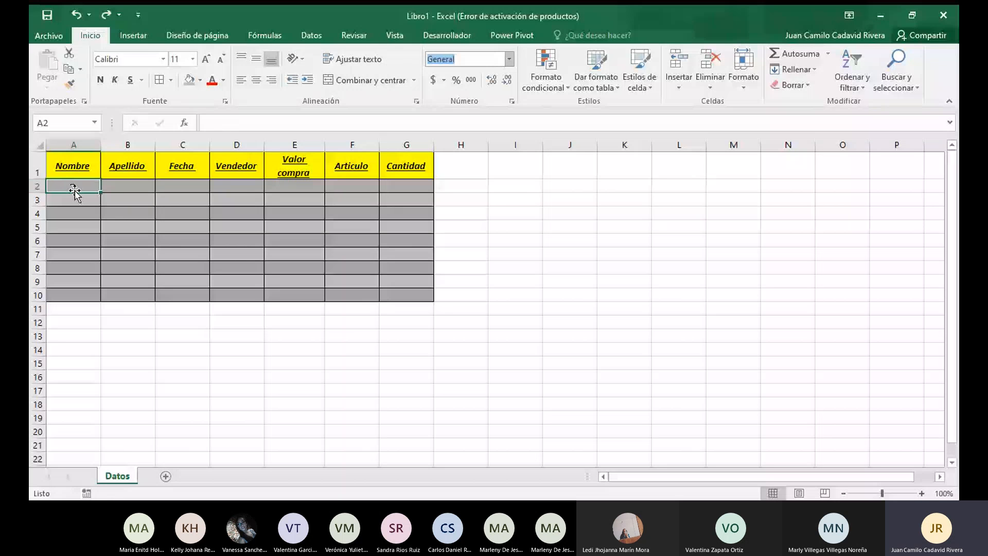
click(75, 189)
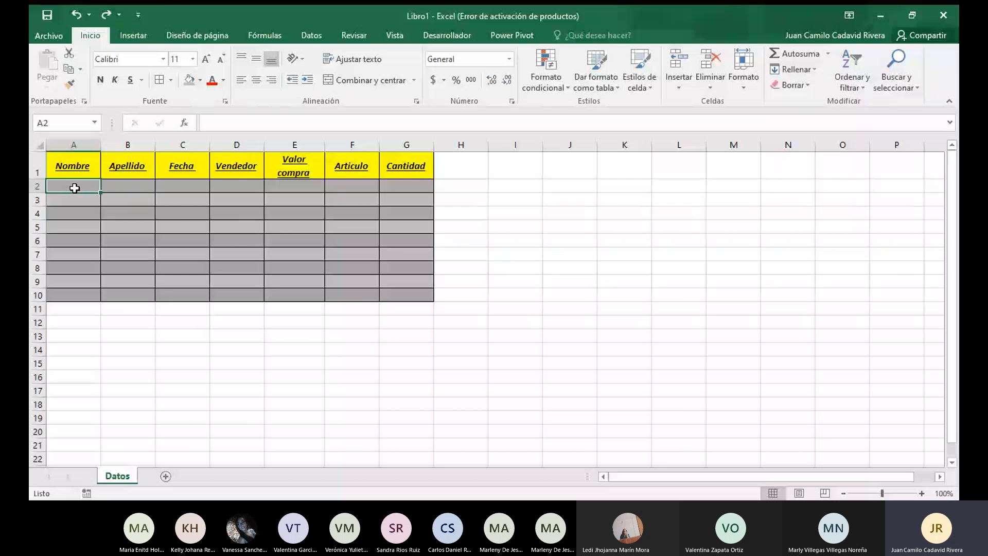
text(A)
key(BackSpace)
text(Ándres)
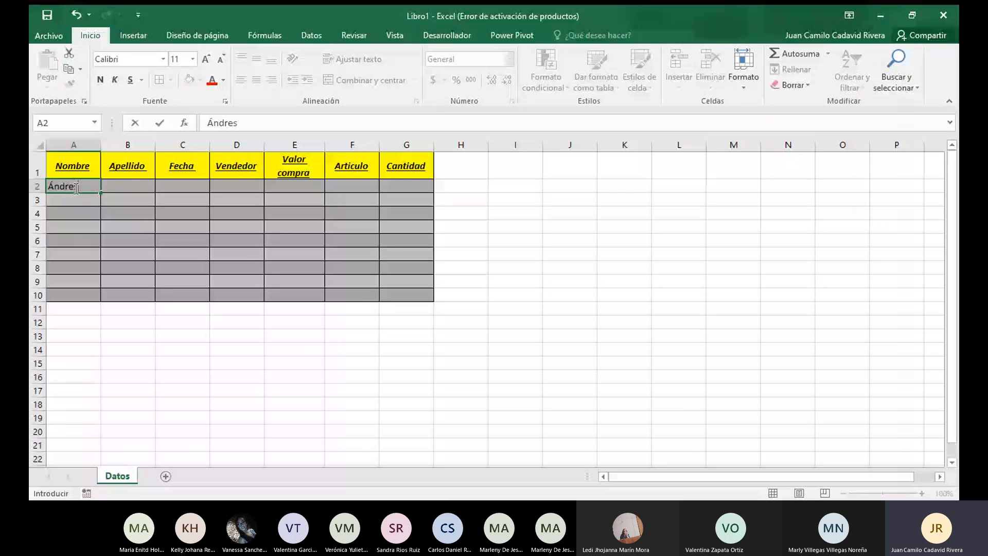
key(Return)
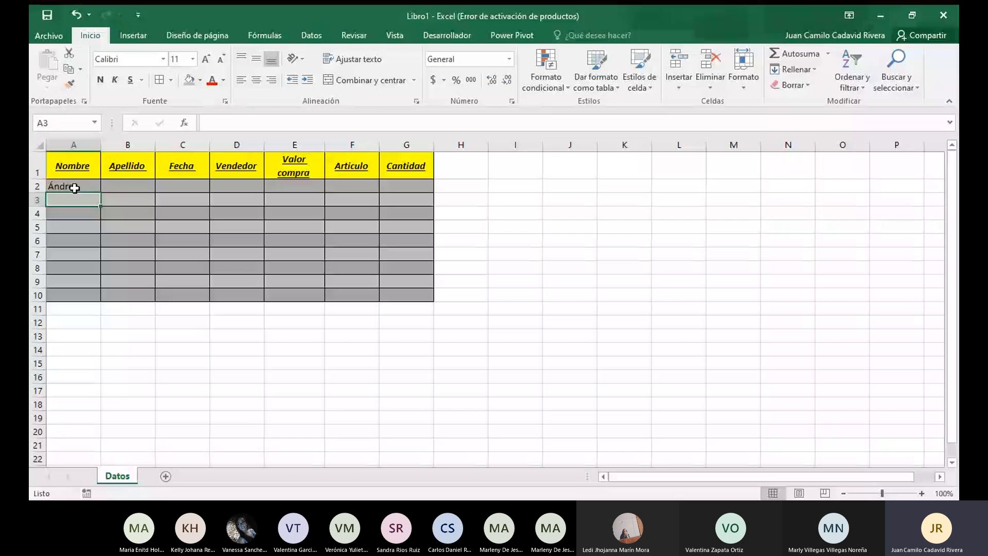
text(Miguel)
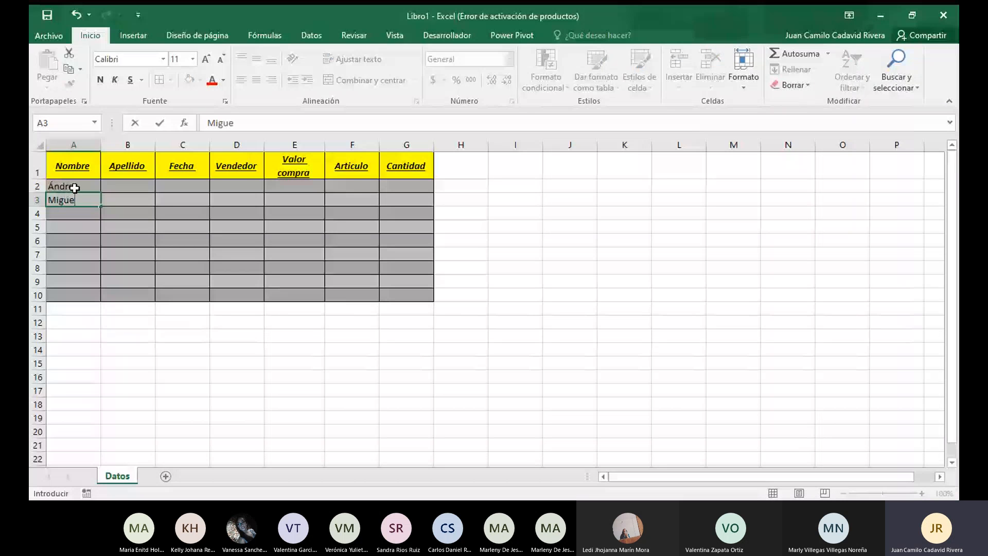
key(Return)
text(Alba)
key(Return)
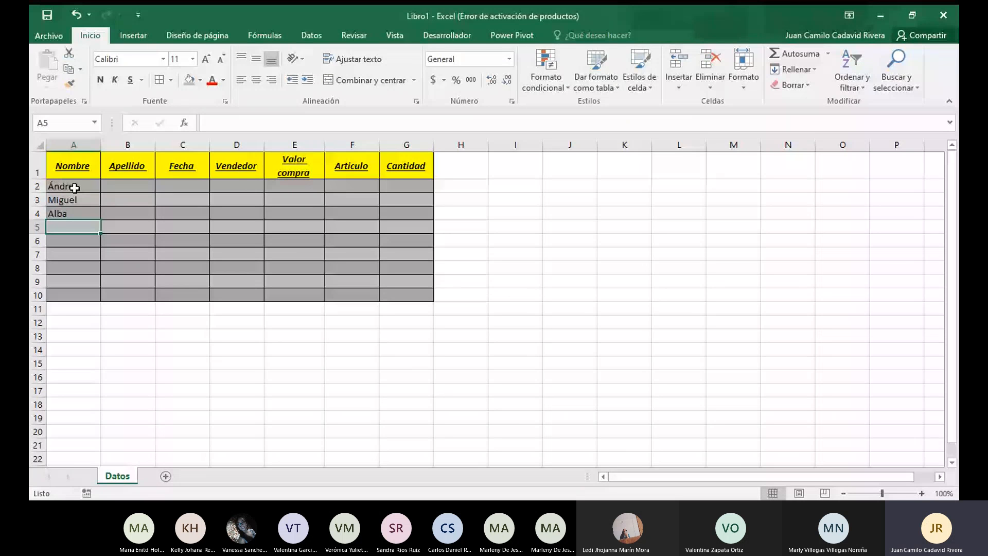
Continue the Nombre column with customers' first names in cells A5:A7
text(Isa)
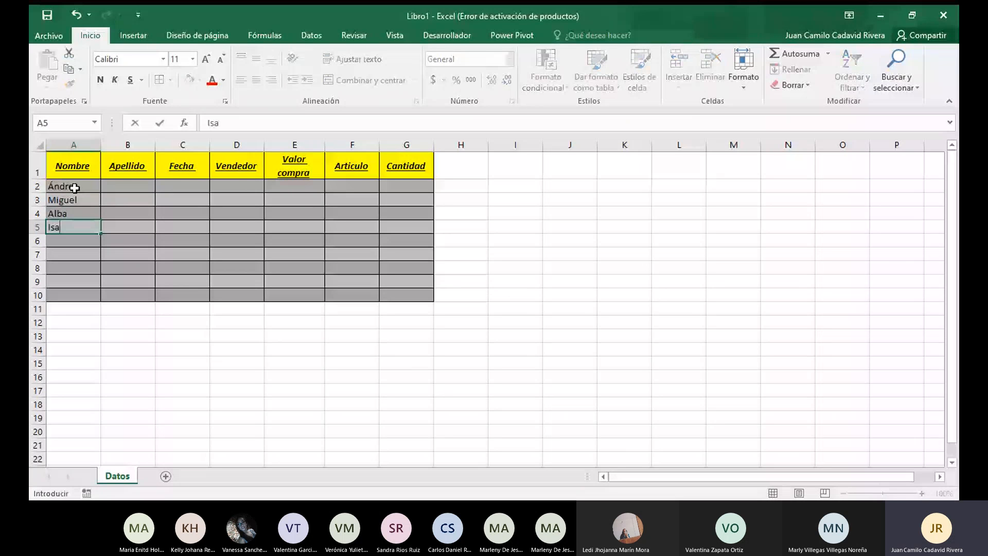
text(bel)
key(Return)
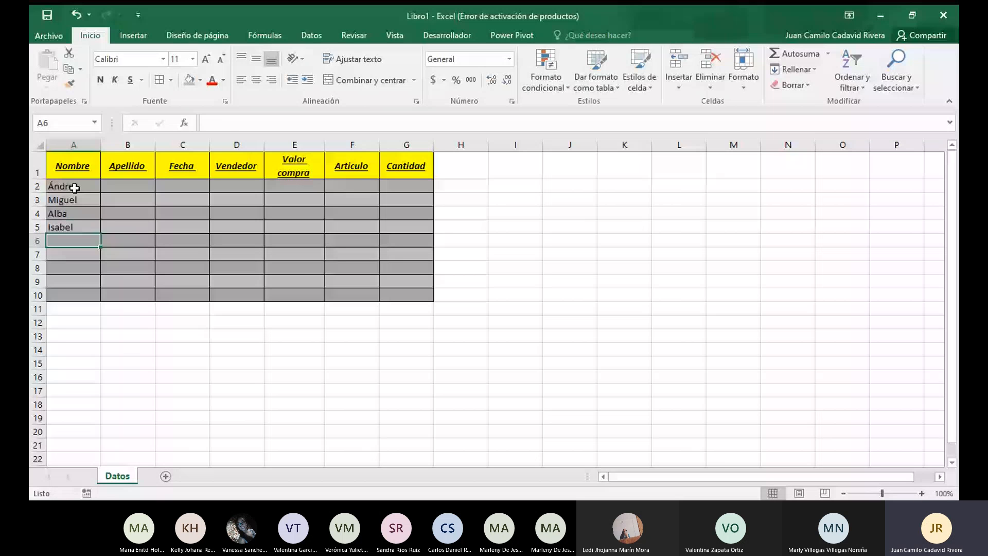
text(Camilo)
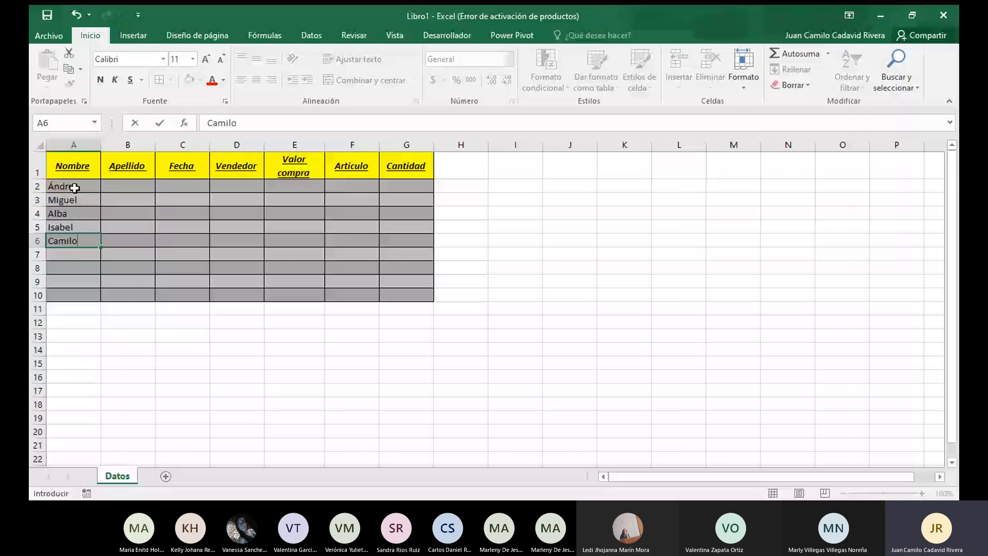
key(Return)
text(Juliana)
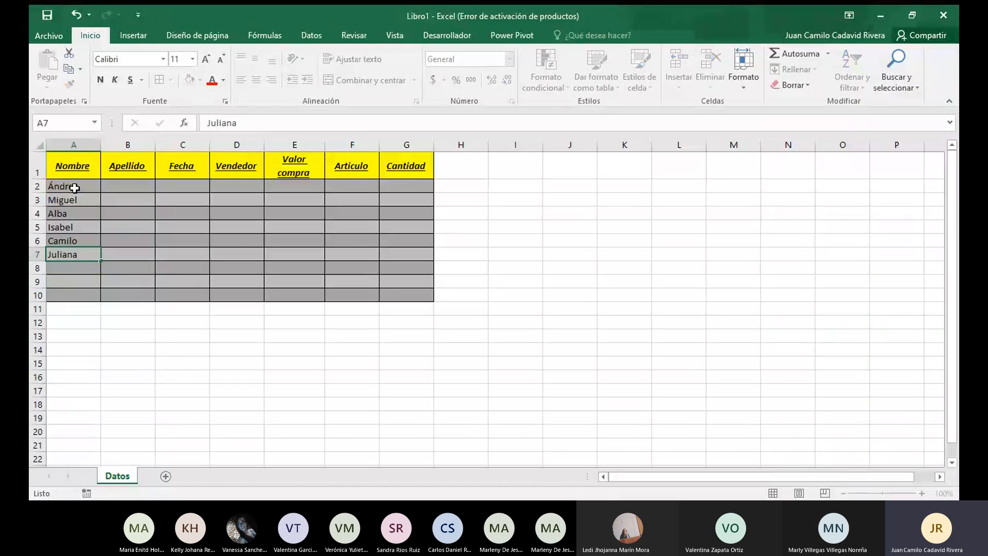
key(Return)
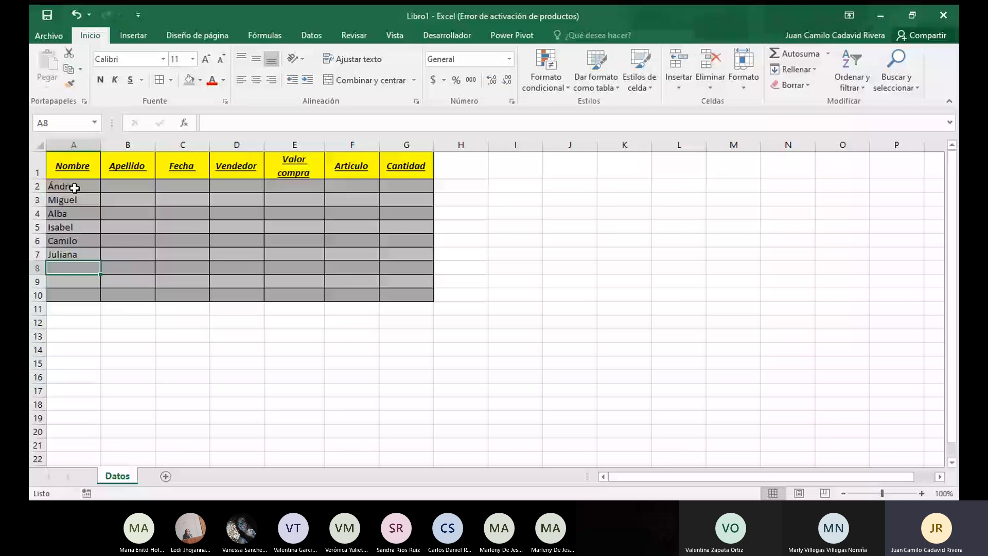
Complete the Nombre column with customers' first names in cells A8:A10
text(Juan)
key(Return)
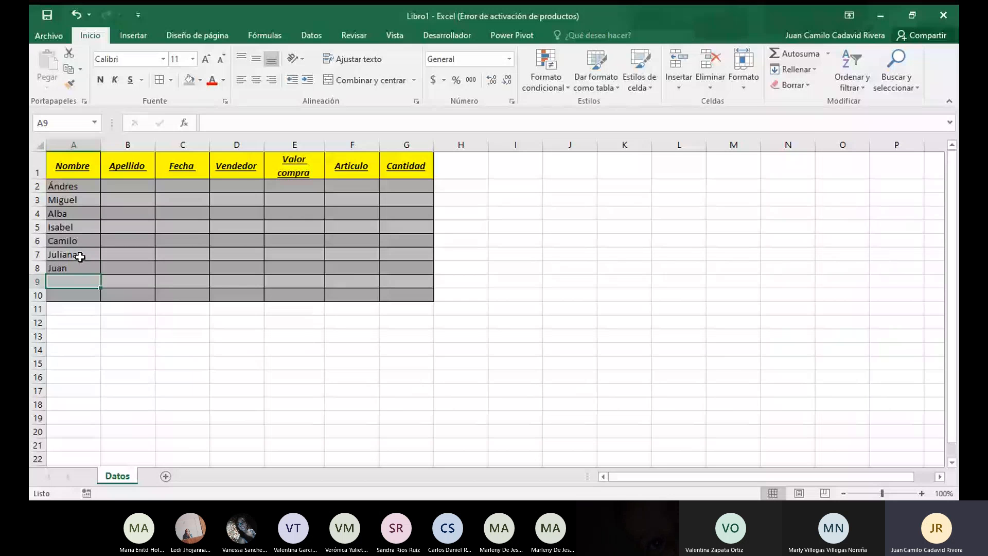
text(Miguel)
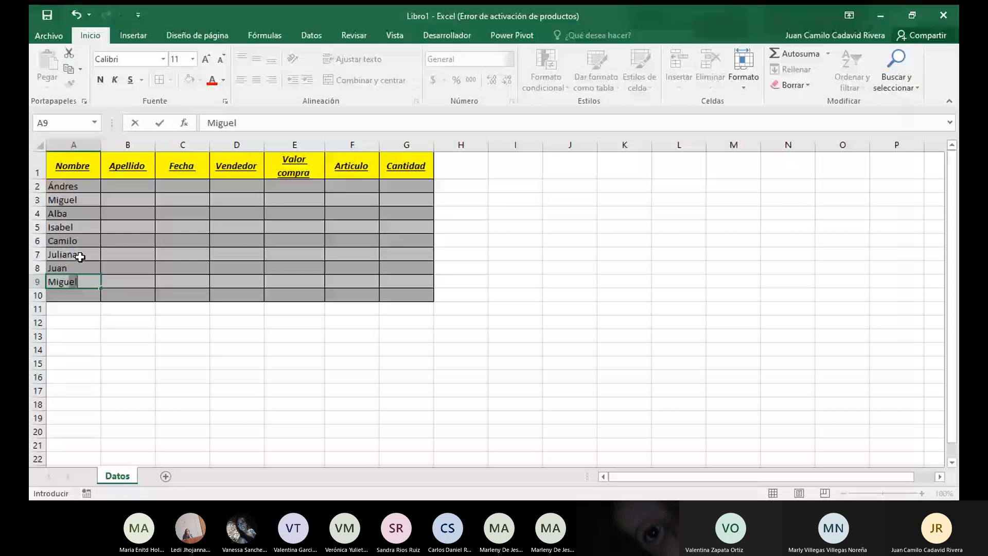
key(Return)
text(Cristina)
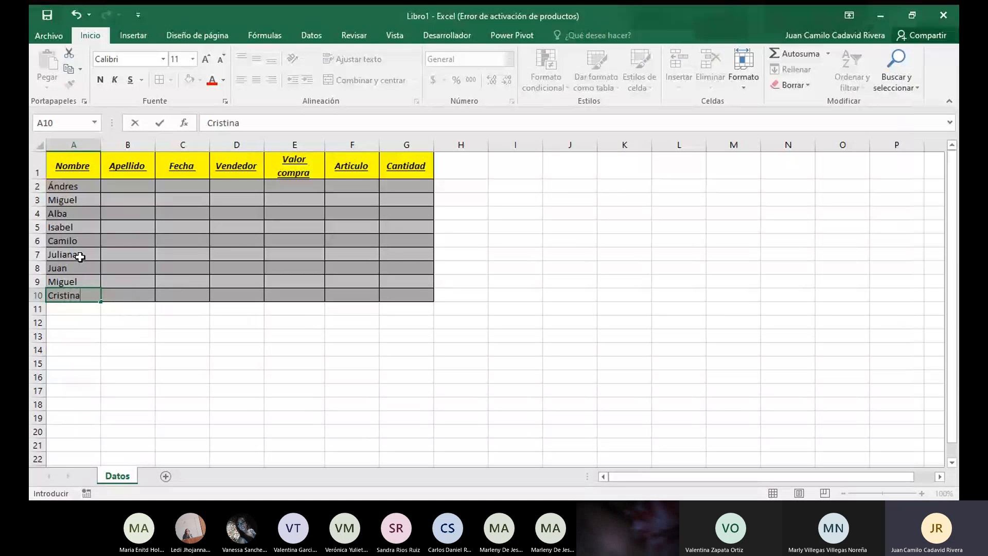
key(Tab)
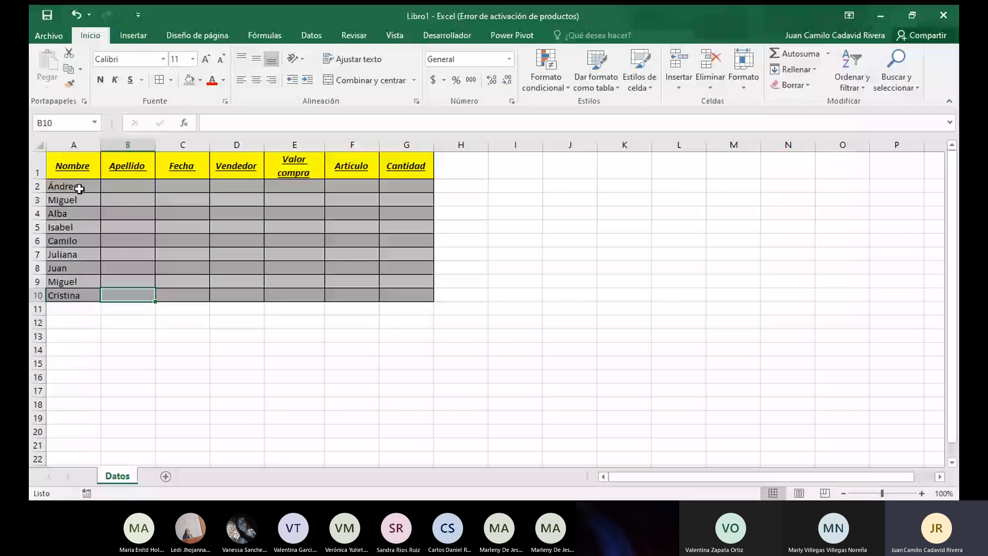
Fill cells B2:B4 of the Apellido column with the first three customers' surnames
click(115, 186)
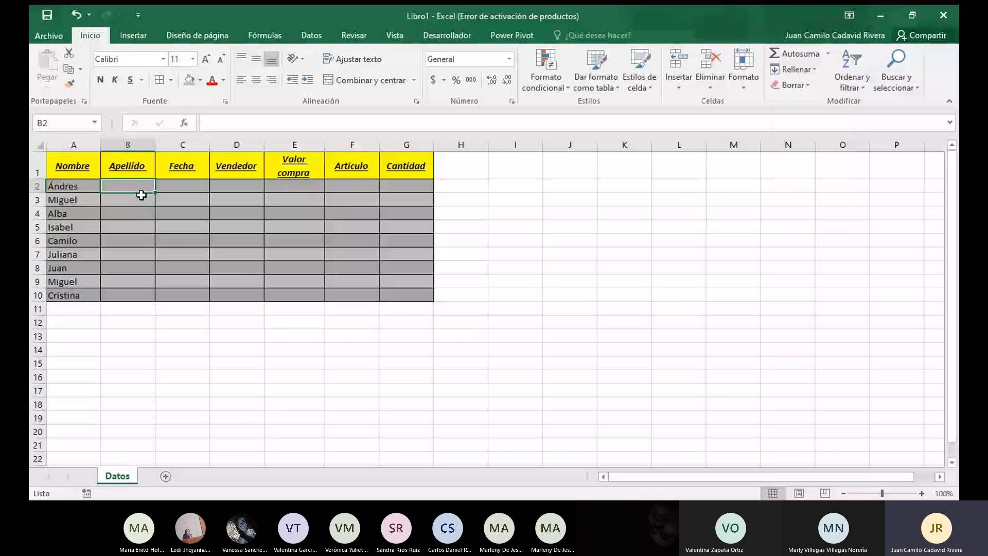
text(Cardona)
key(Return)
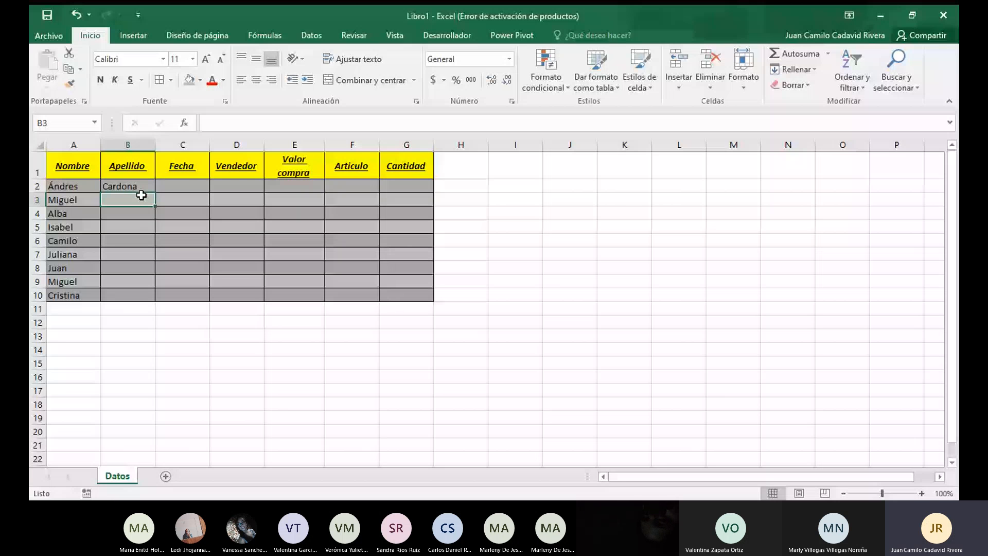
text(Alvare)
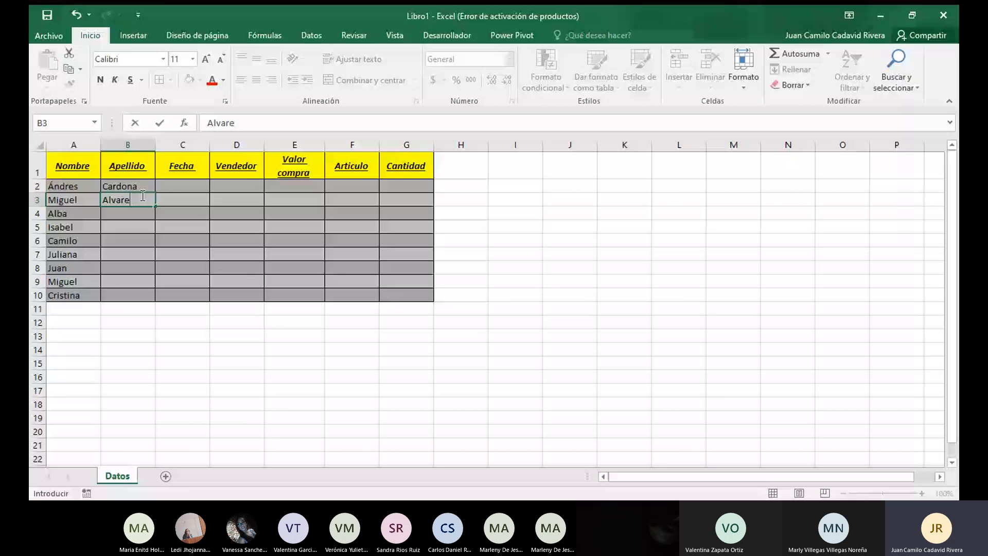
text(z)
key(Return)
text(Valencia)
key(Return)
Continue the Apellido column with customers' surnames in cells B5:B7
text(Restrepo)
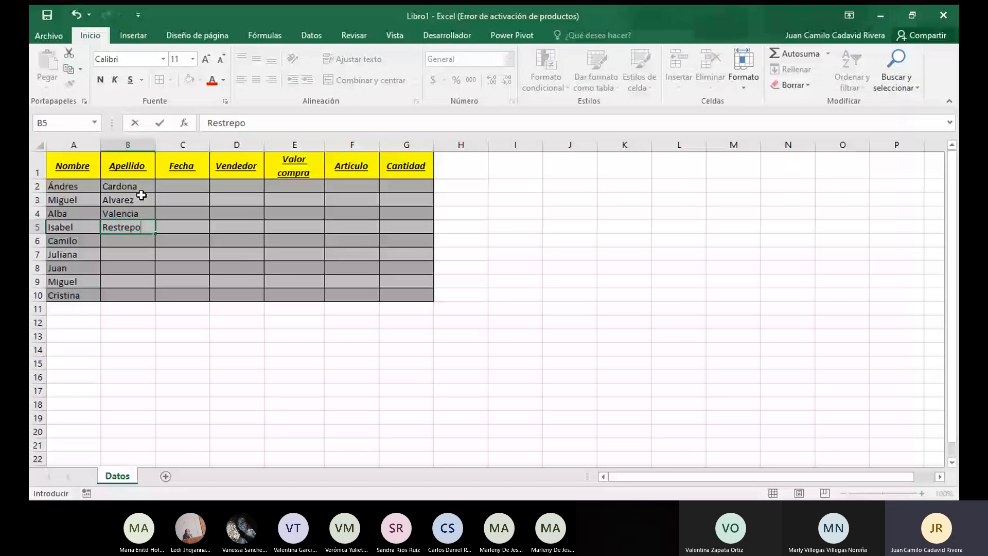
key(Return)
text(Lopez)
key(Return)
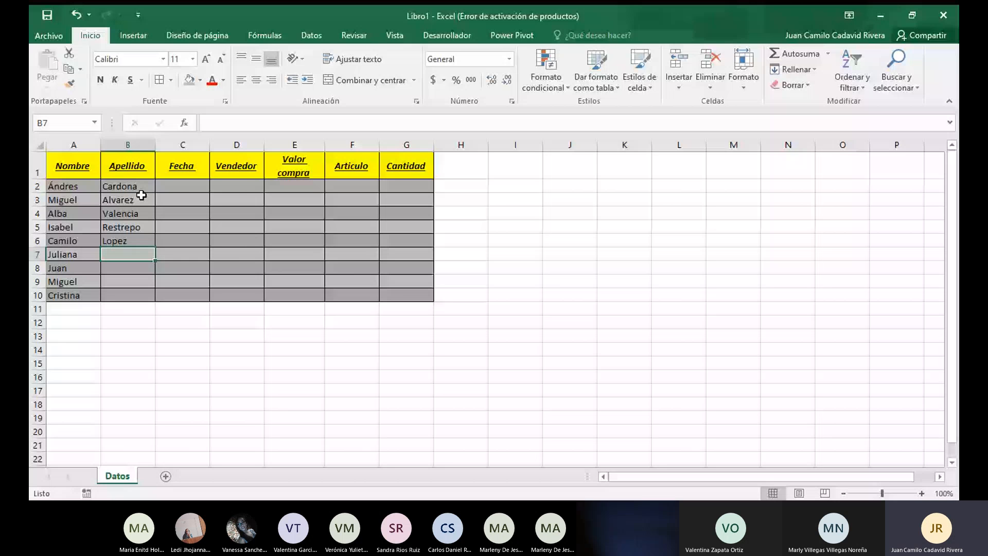
text(Hernandez)
key(Return)
Complete the Apellido column with customers' surnames in cells B8:B10
text(Cadavid)
key(Return)
text(Betancur)
key(Return)
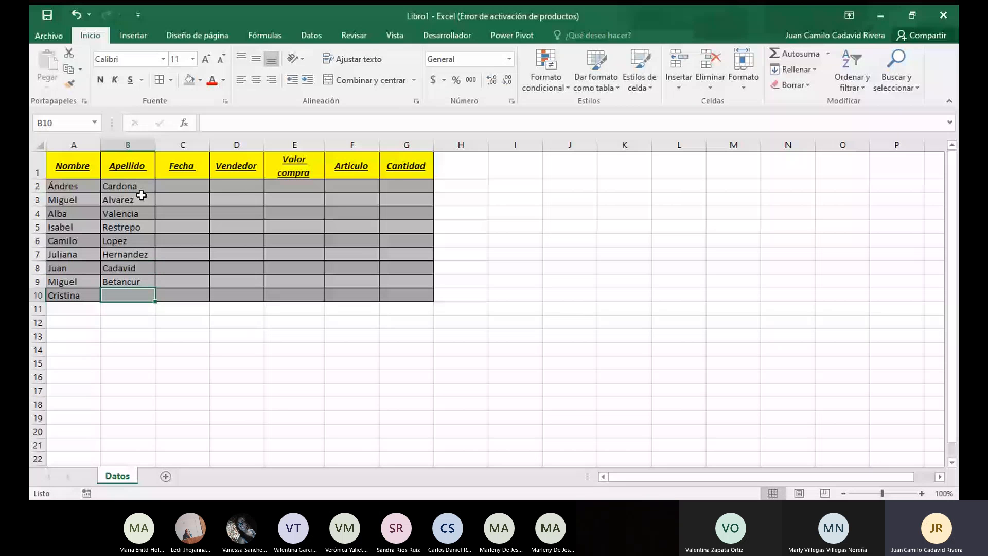
text(Montoy)
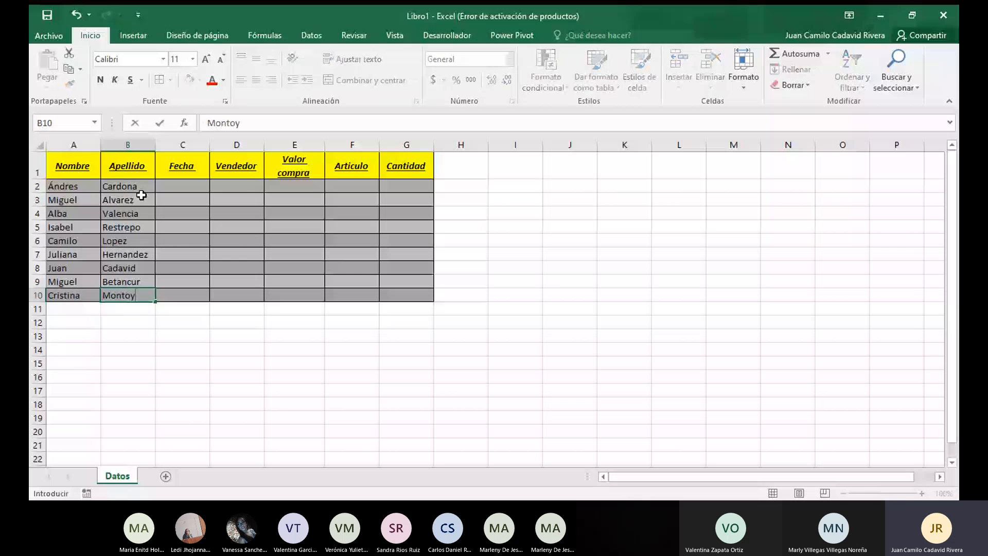
text(a)
click(182, 336)
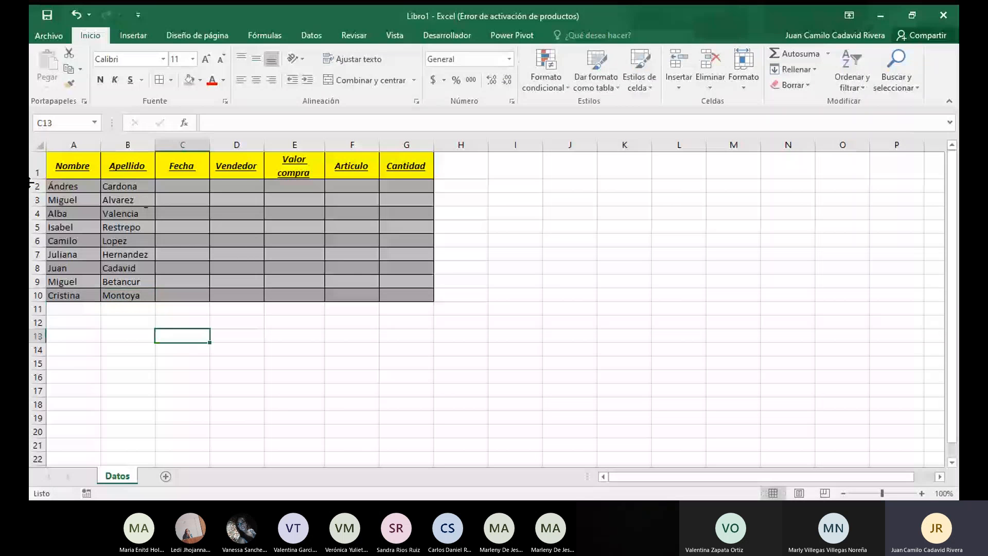
Sort the customer records by the Apellido column from A to Z
click(126, 186)
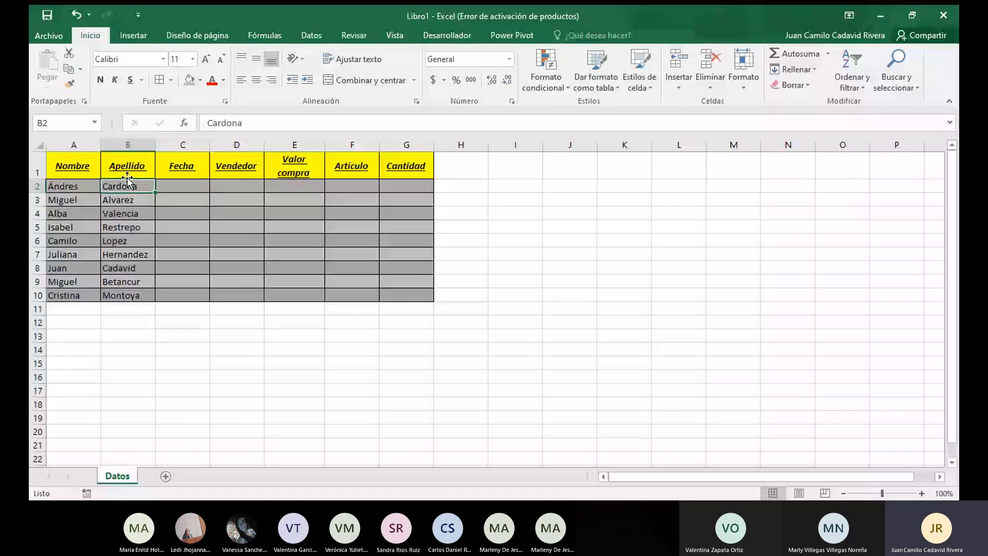
click(869, 91)
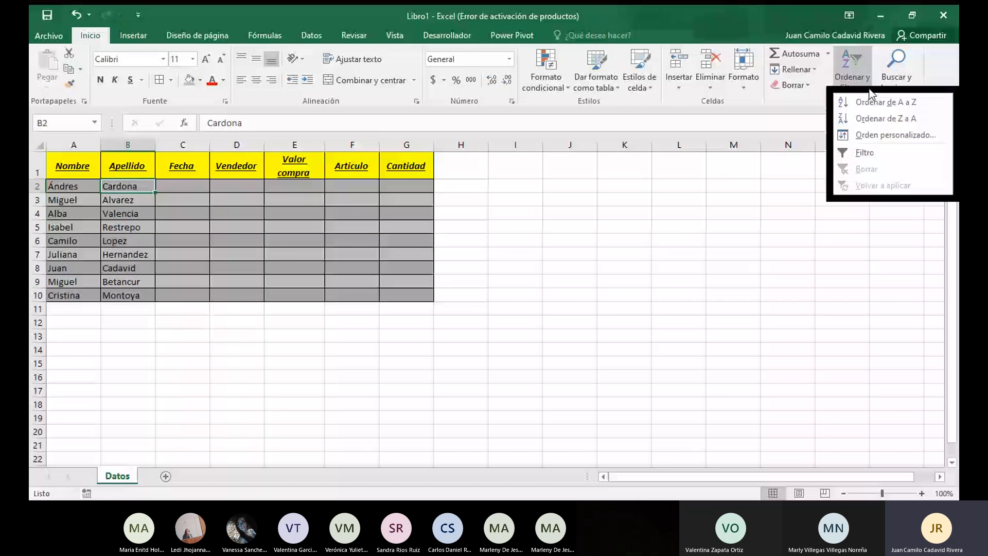
click(875, 102)
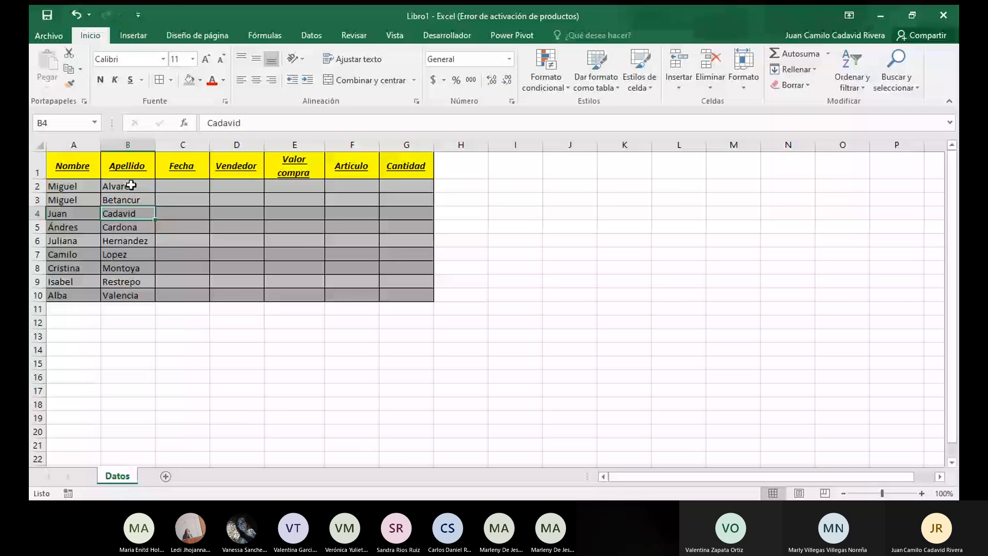
Sort the records by Apellido from Z to A and return them to A-to-Z order
click(131, 185)
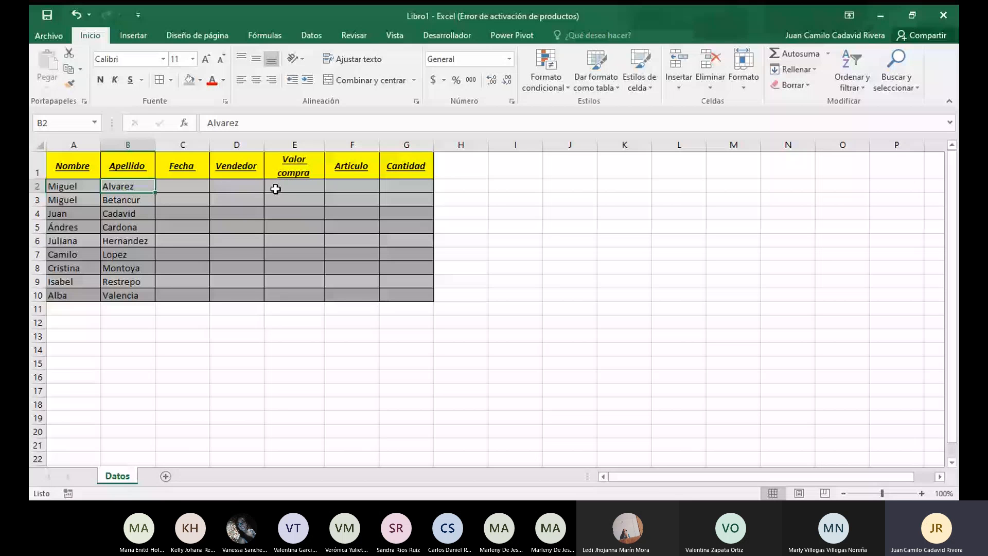
click(852, 77)
click(867, 117)
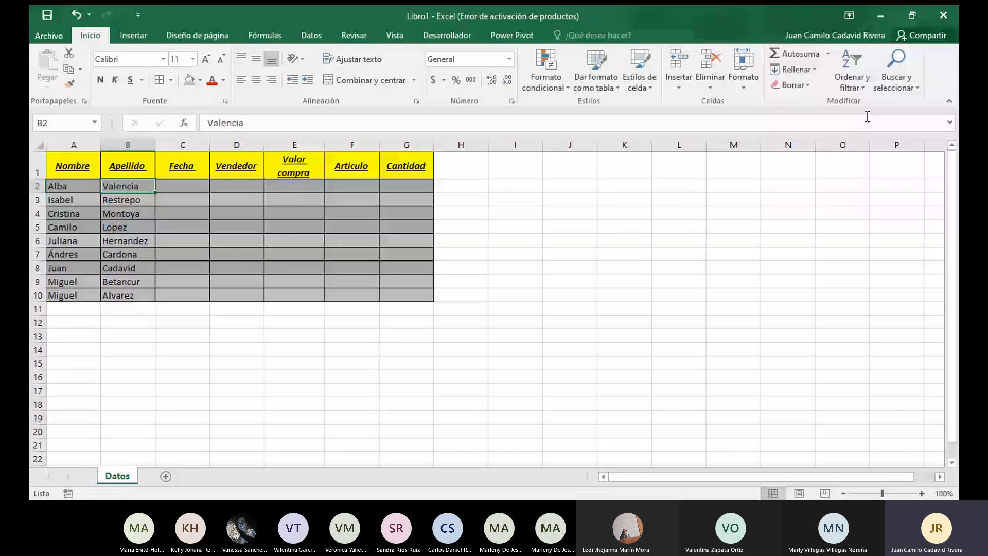
click(852, 77)
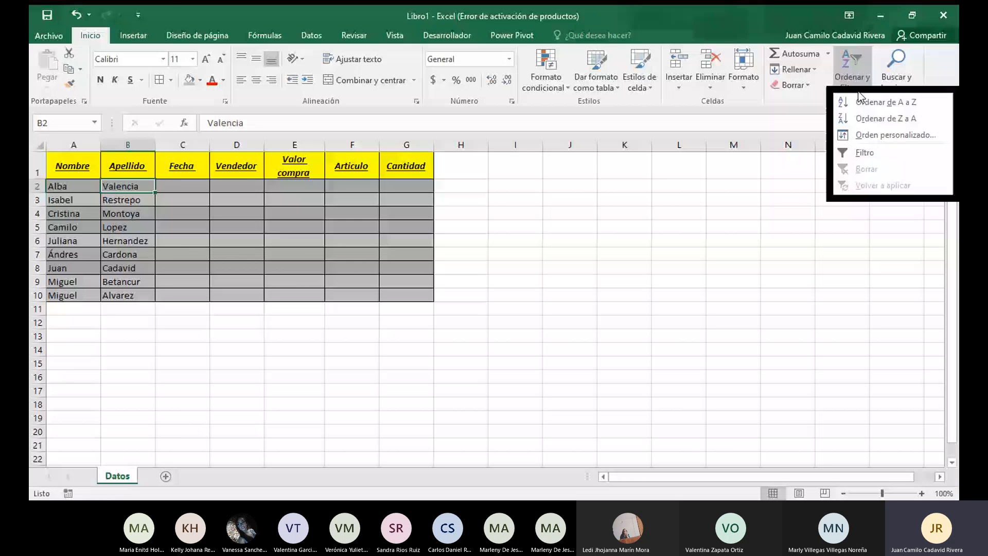
click(861, 102)
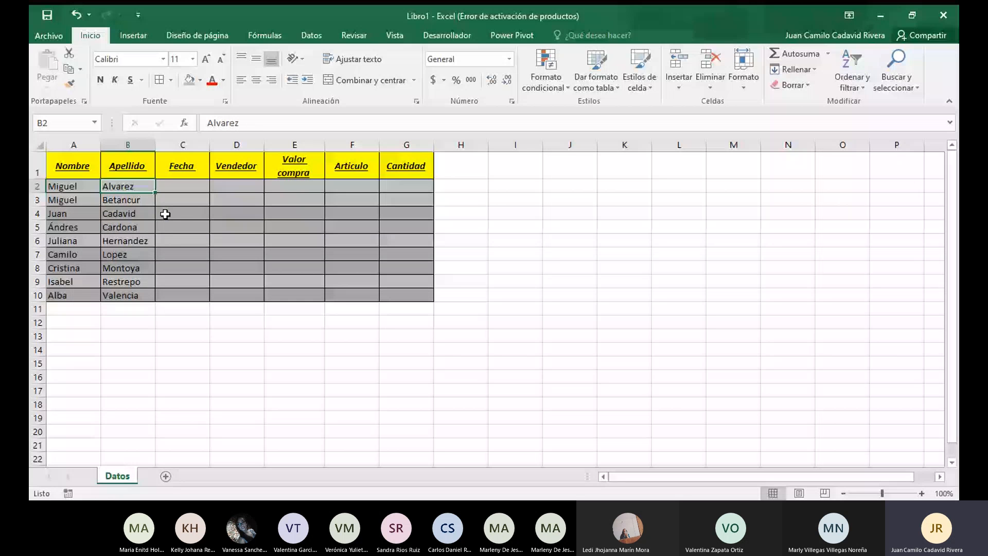
Examine how the alternating row shading is arranged in the sorted table, checking rows 4–5, 7–8 and 10
click(166, 214)
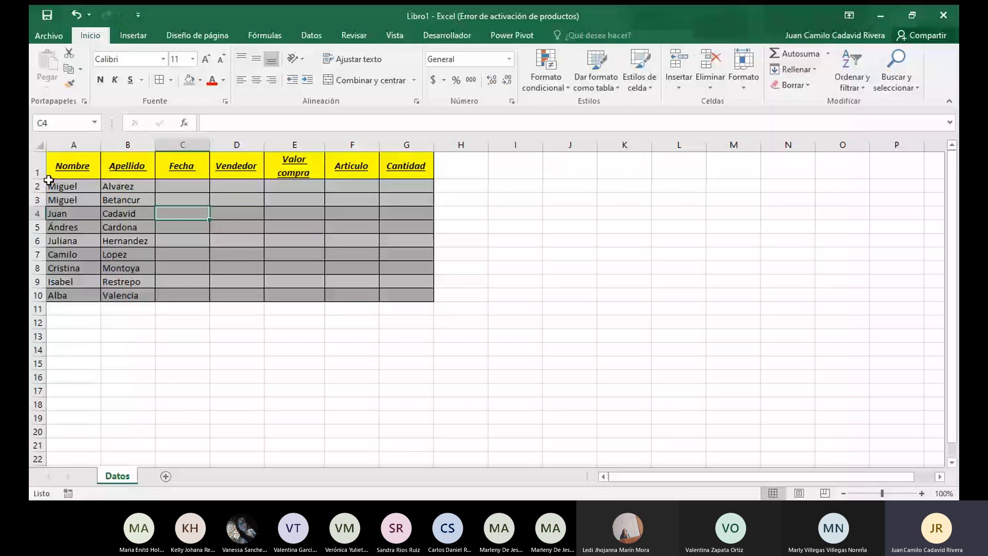
click(178, 197)
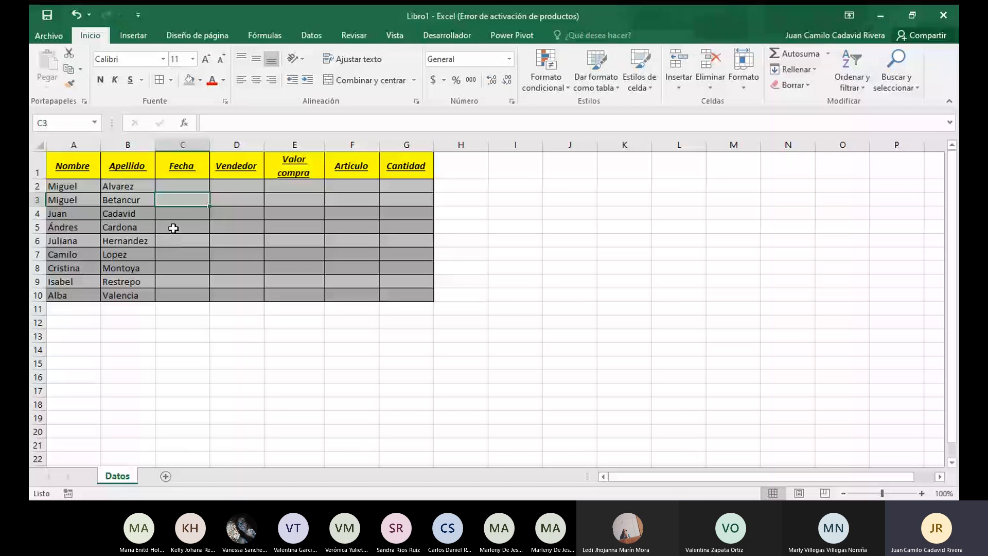
drag(74, 210, 426, 225)
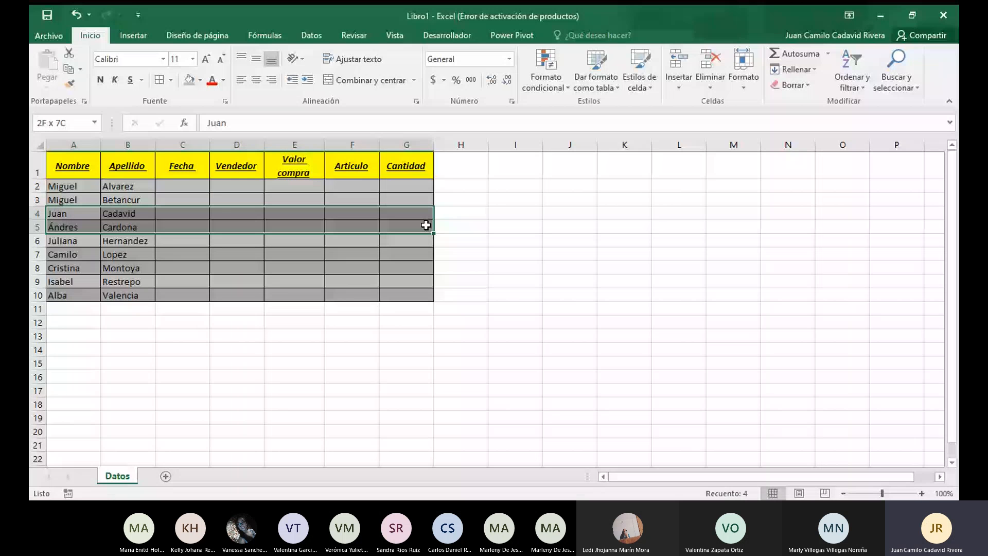
drag(72, 254, 319, 271)
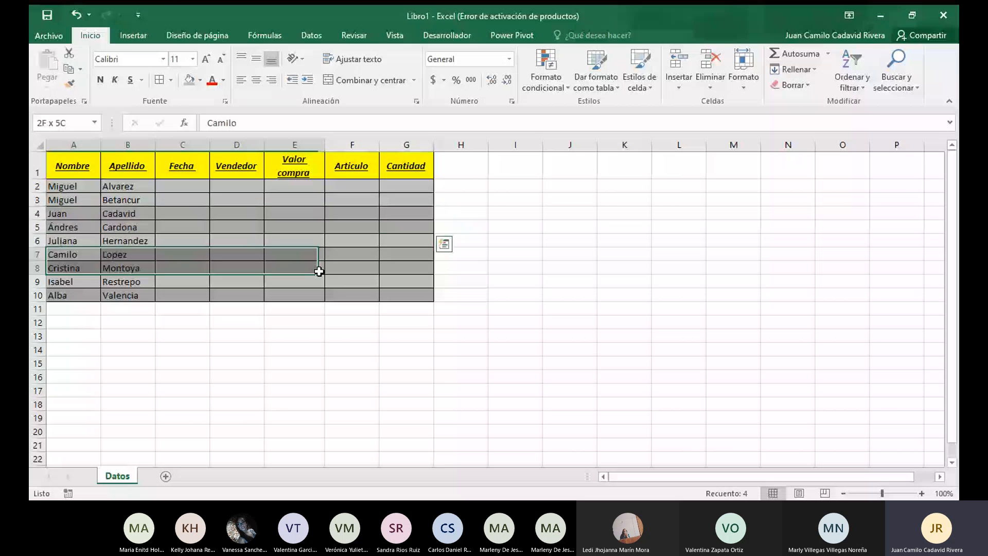
drag(72, 295, 406, 297)
click(78, 209)
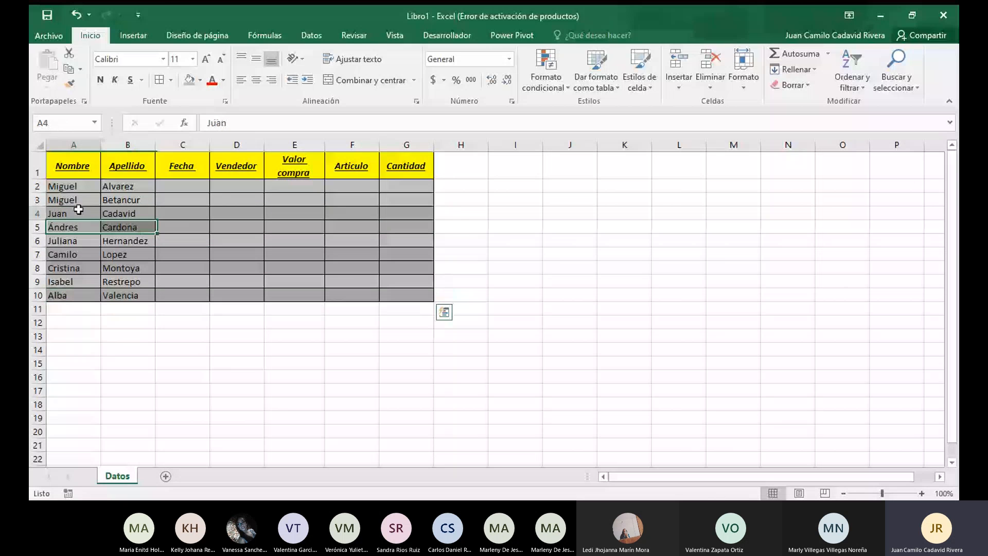
drag(78, 209, 406, 227)
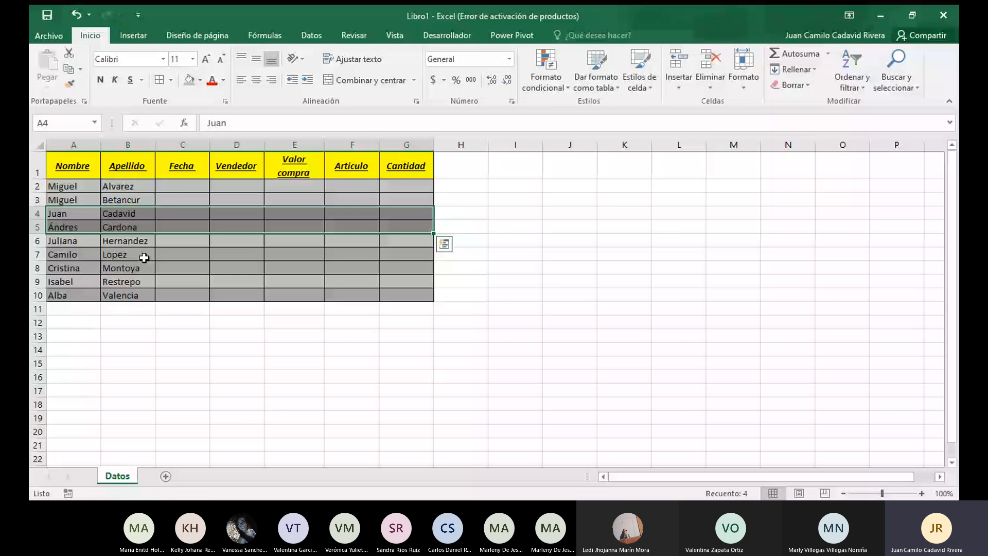
click(144, 265)
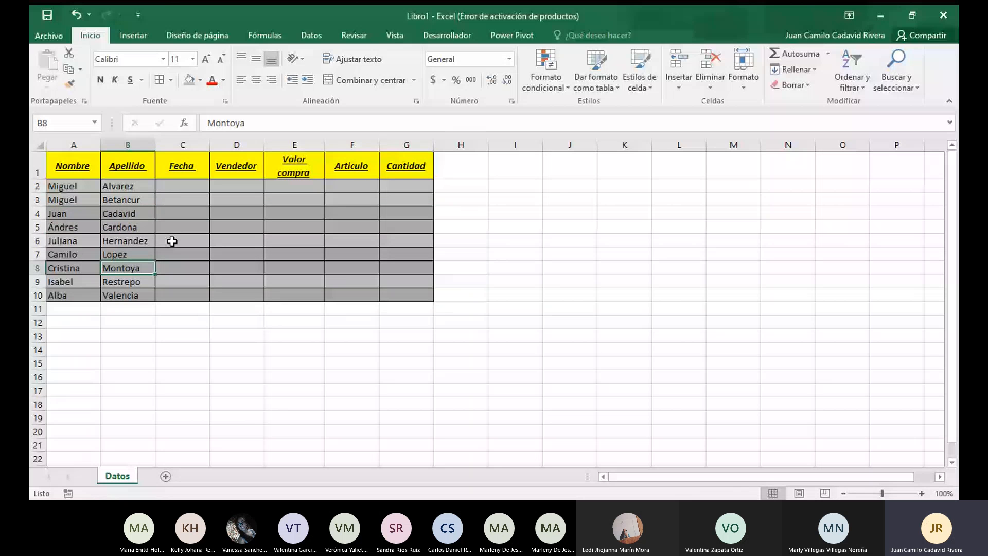
click(172, 280)
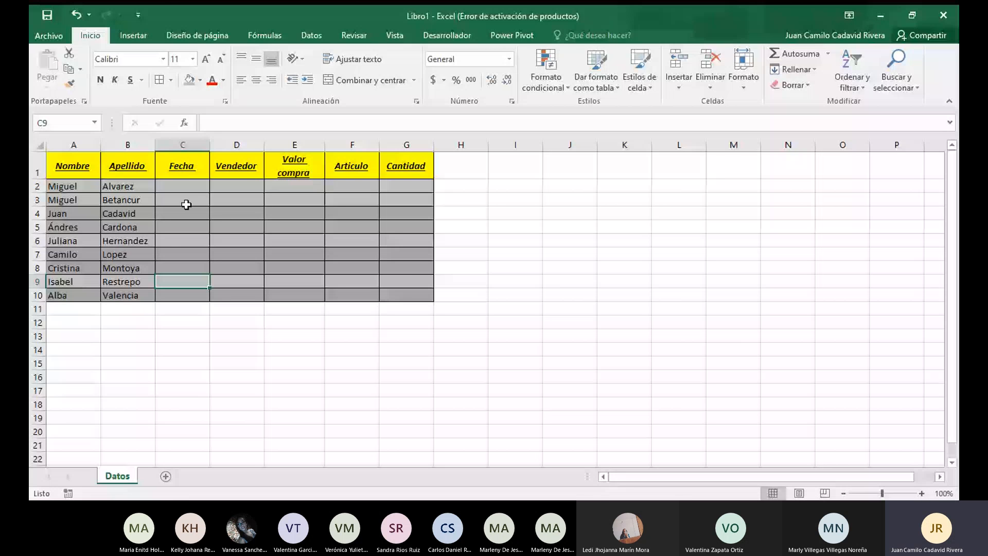
Enter the date 16/10/2020 in cell C2 of the Fecha column
click(200, 186)
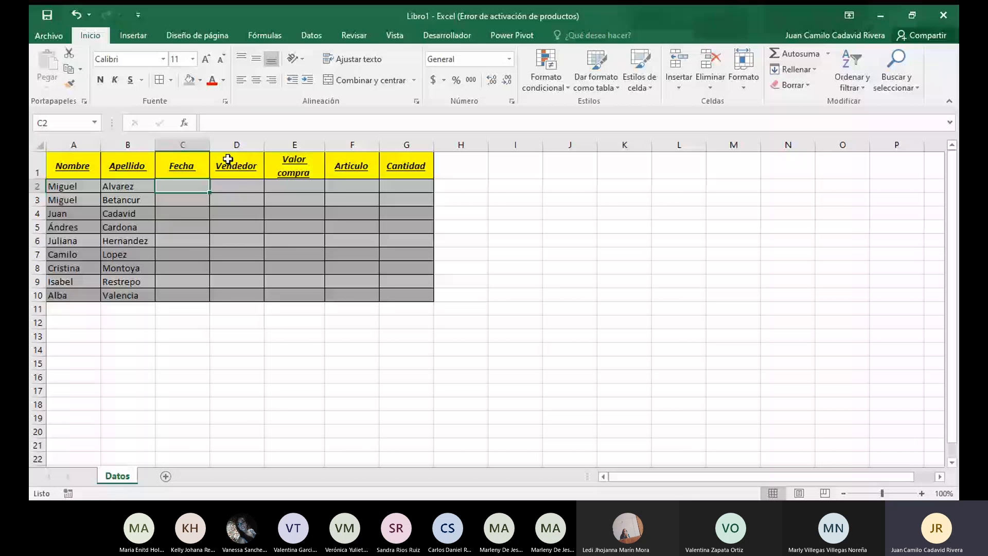
text(16)
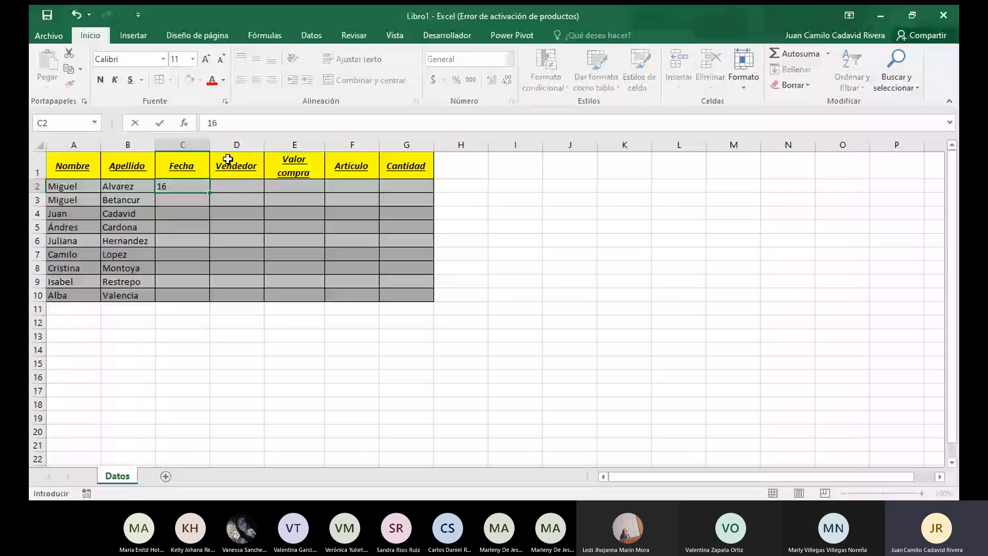
text(/10/20)
key(ctrl+Return)
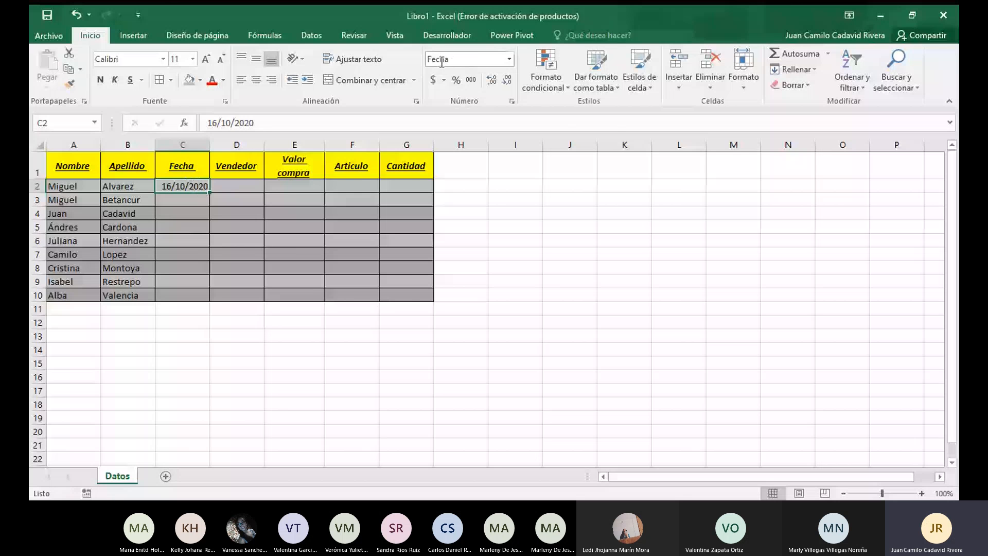
Try the long date format (Fecha larga) on the date in C2 and undo it
click(509, 59)
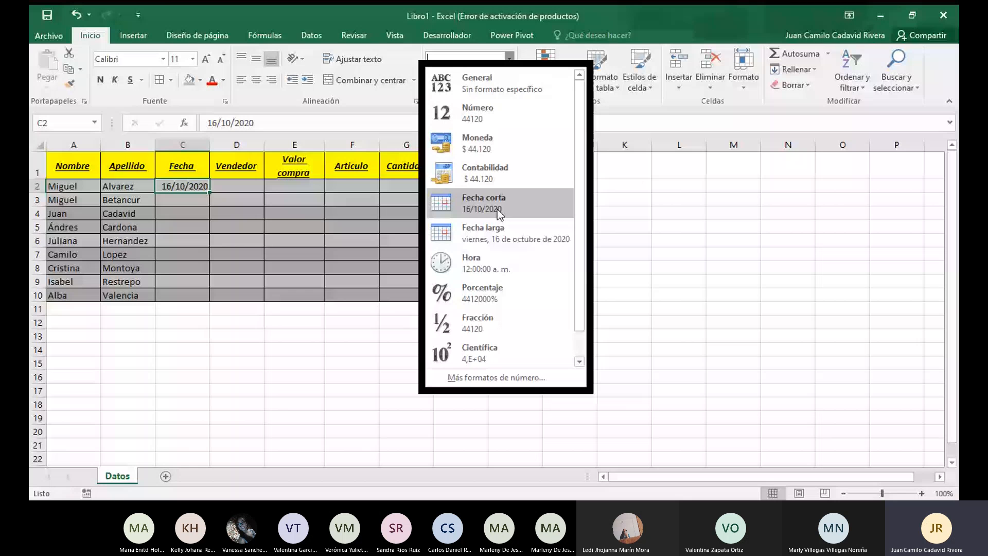
click(503, 236)
click(195, 213)
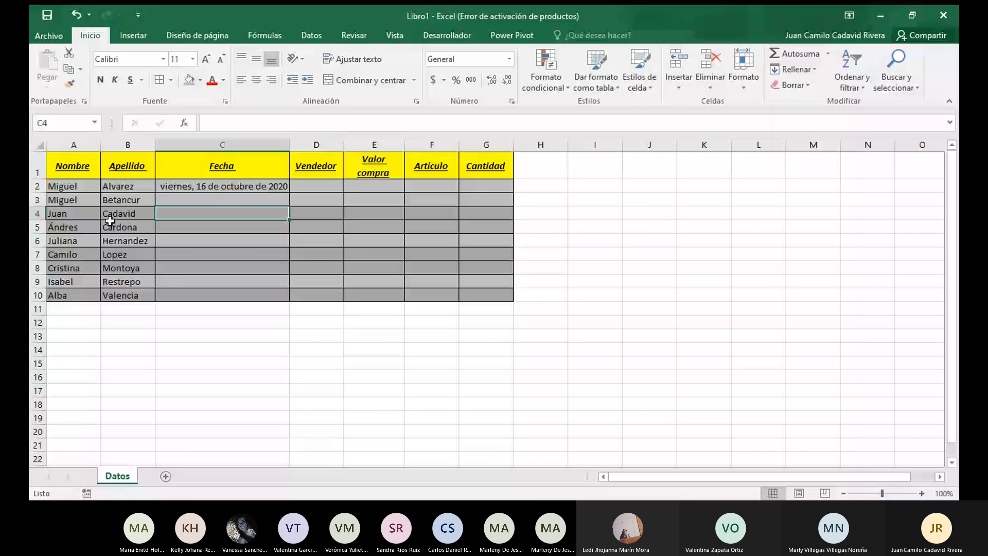
click(224, 201)
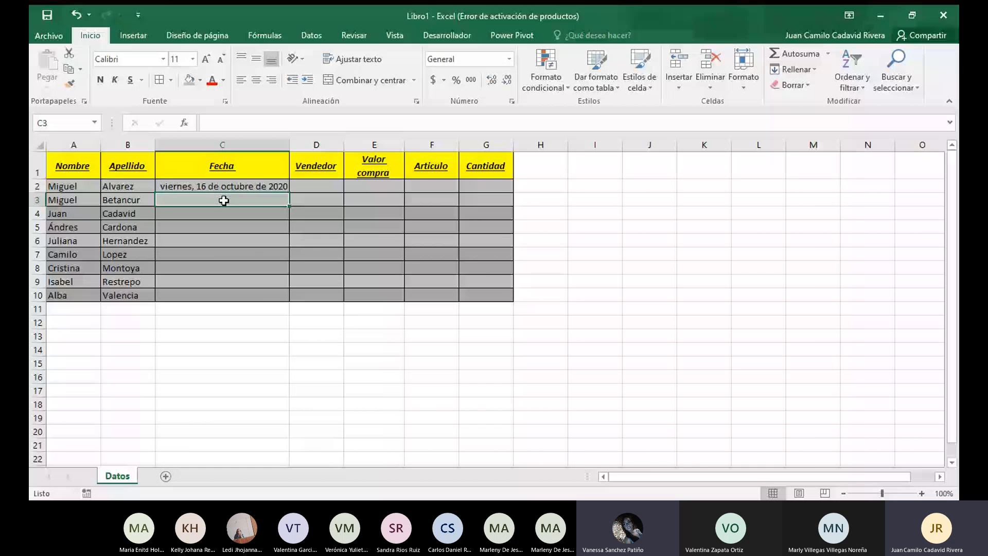
key(ctrl+z)
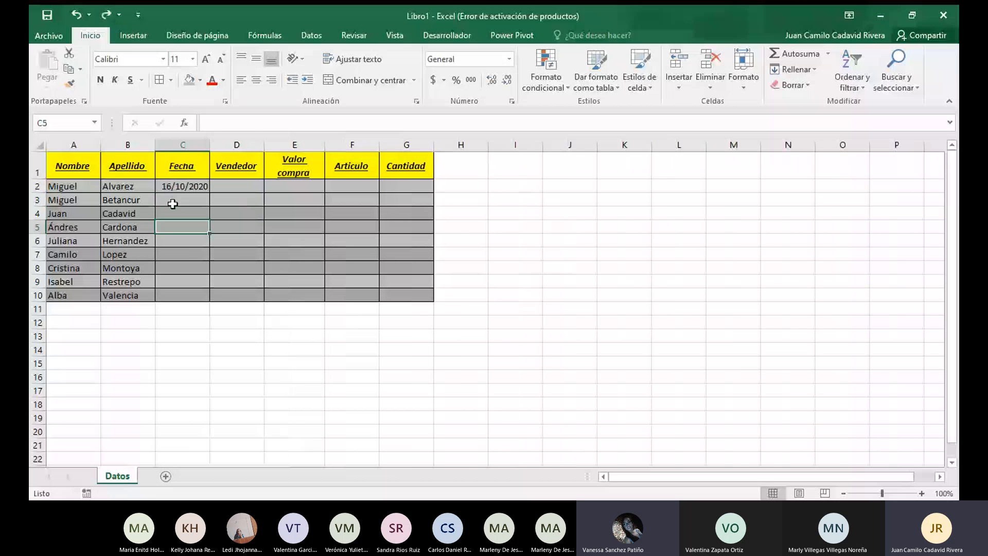
Apply the Fecha larga number format to the date in C2
click(182, 190)
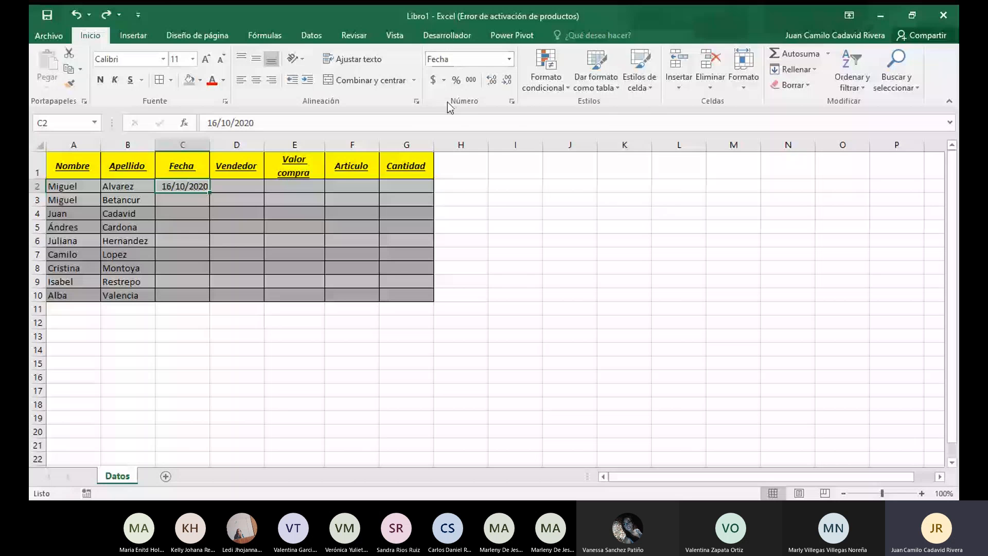
click(440, 60)
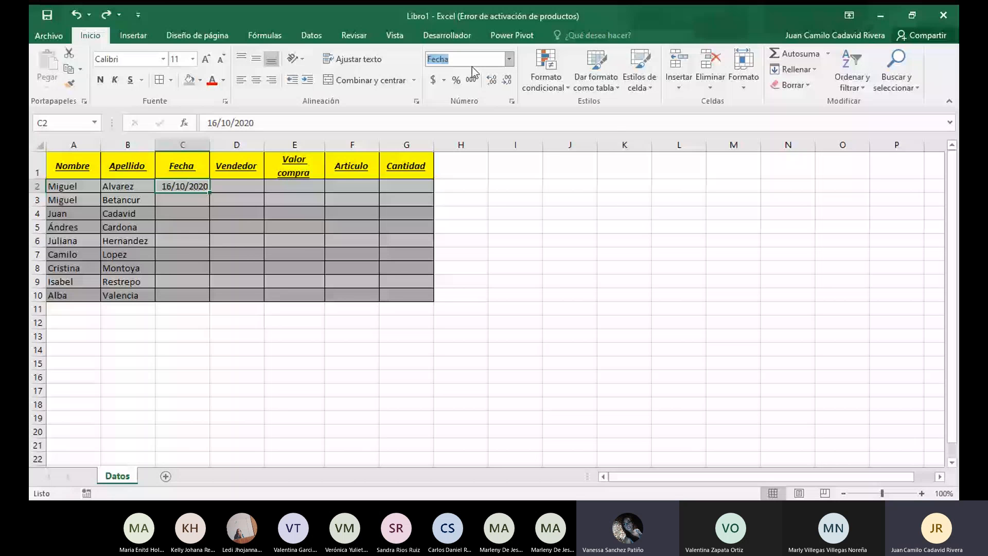
click(510, 59)
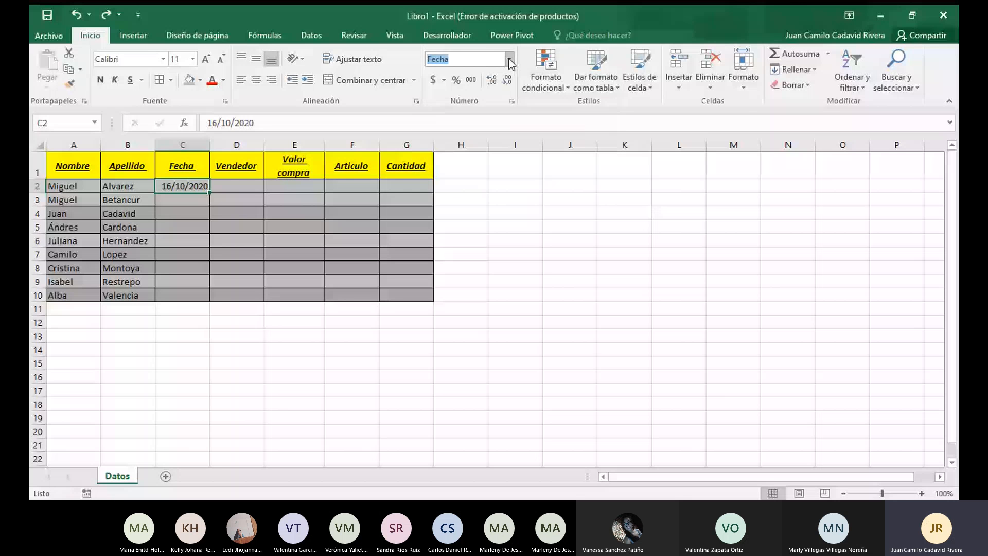
click(510, 60)
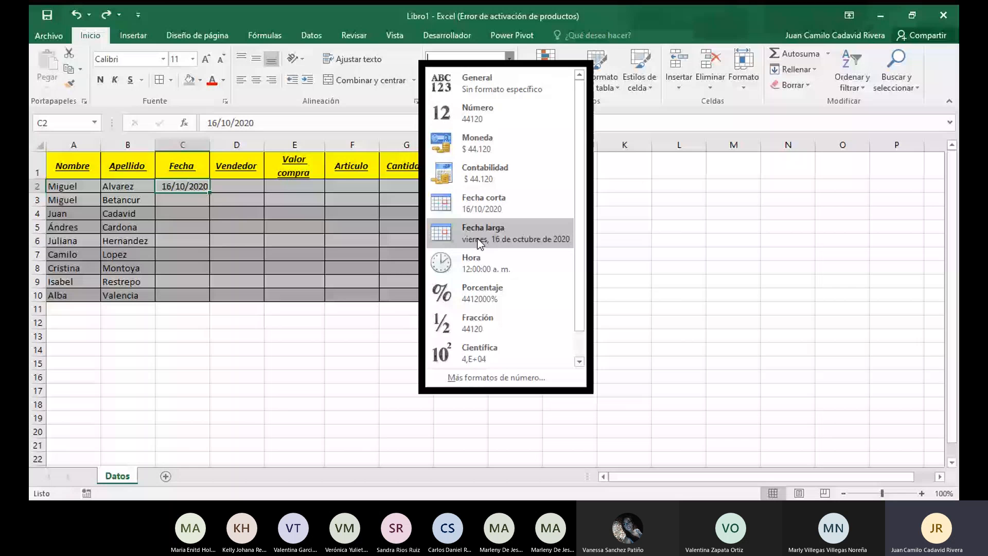
click(564, 245)
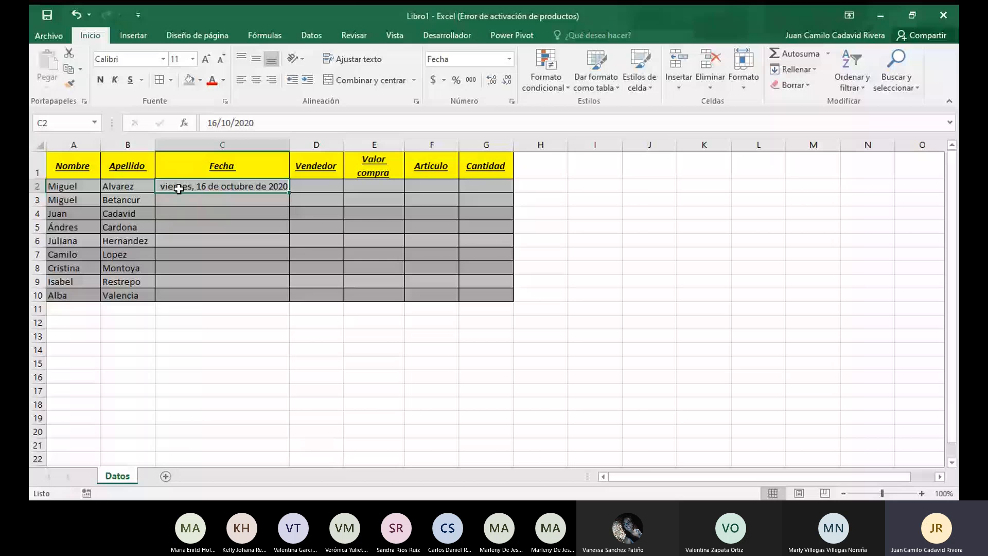
Enter the date 13/10/2020 in cell C3 of the Fecha column
click(266, 200)
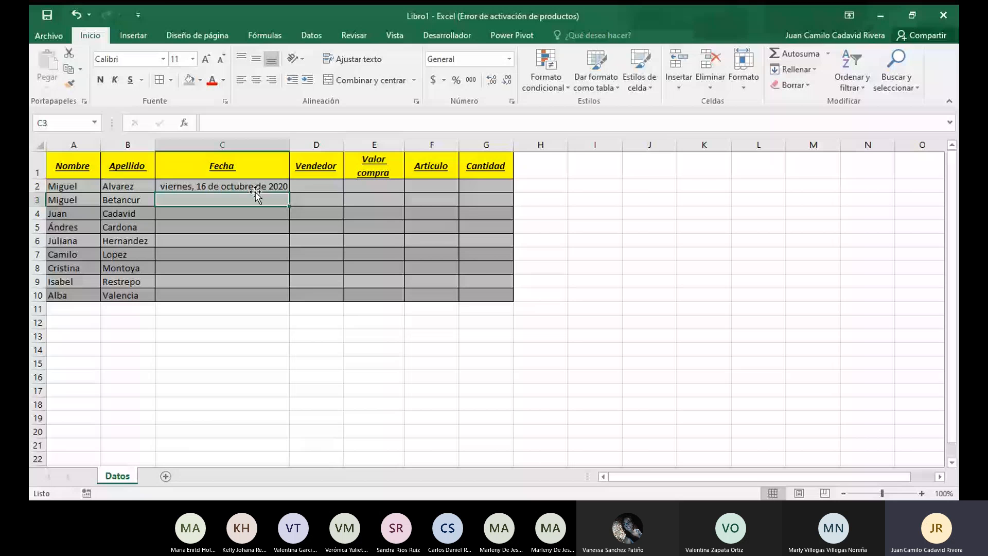
key(BackSpace)
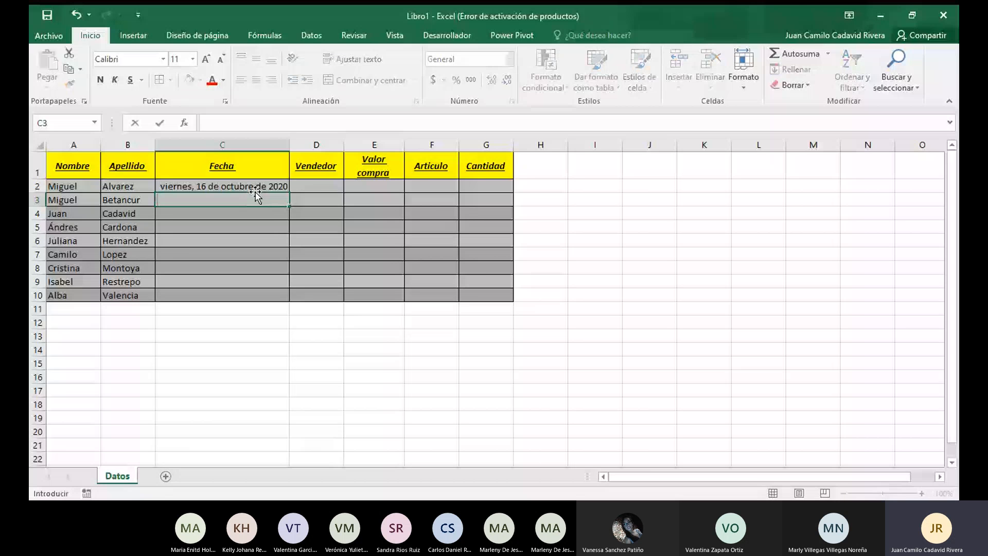
text(13/10/2020)
key(Return)
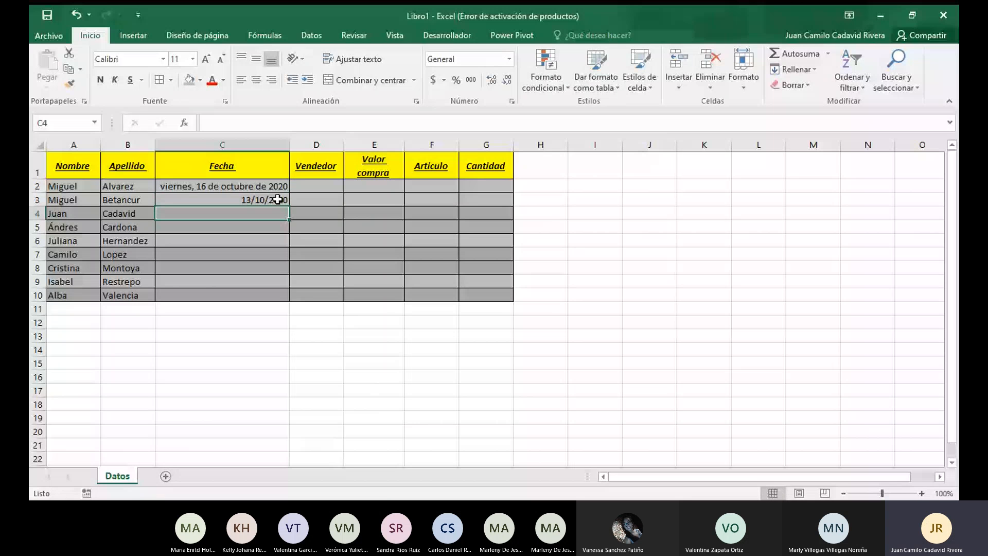
click(277, 199)
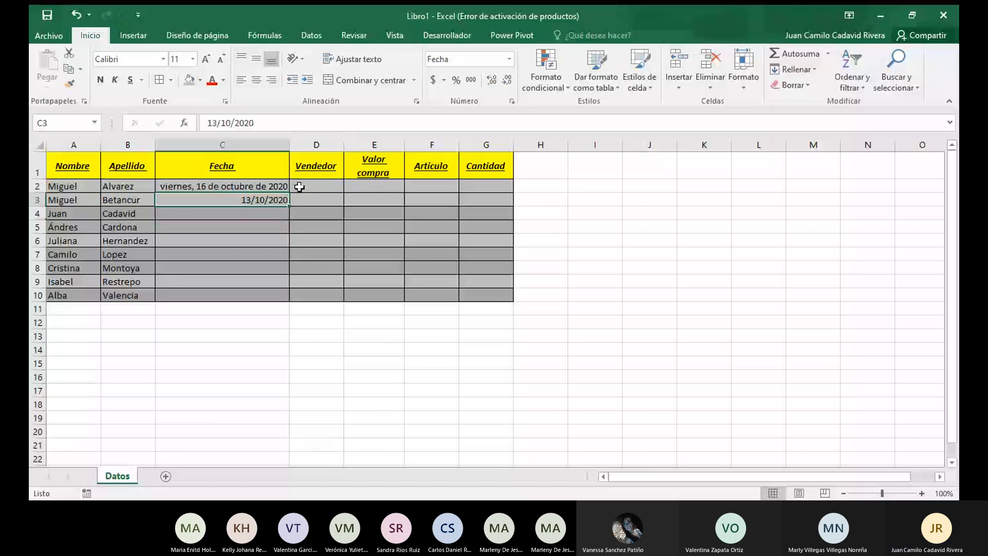
Enter the dates 7/10/2020 in C4 and 5/10/2020 in C5 of the Fecha column
click(252, 212)
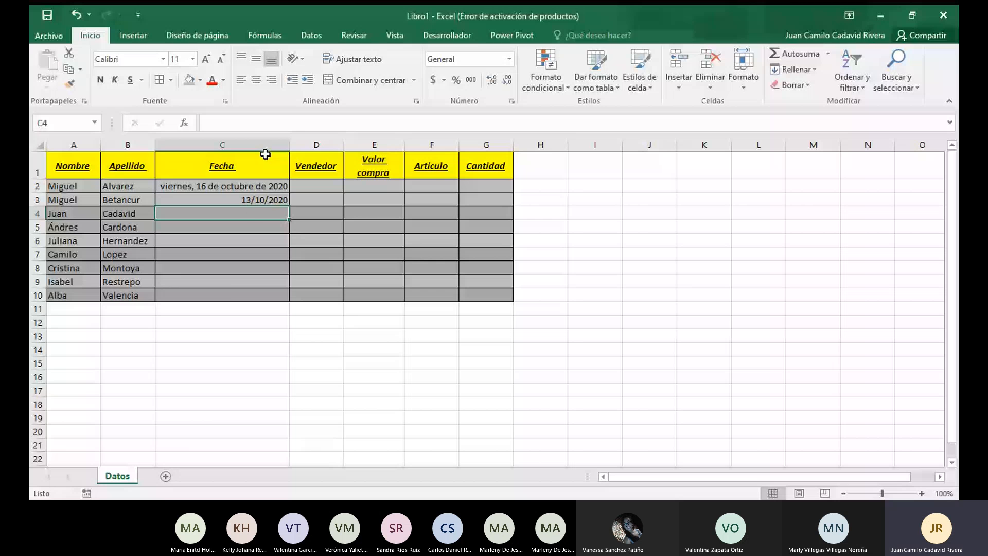
click(219, 188)
click(250, 212)
text(7/)
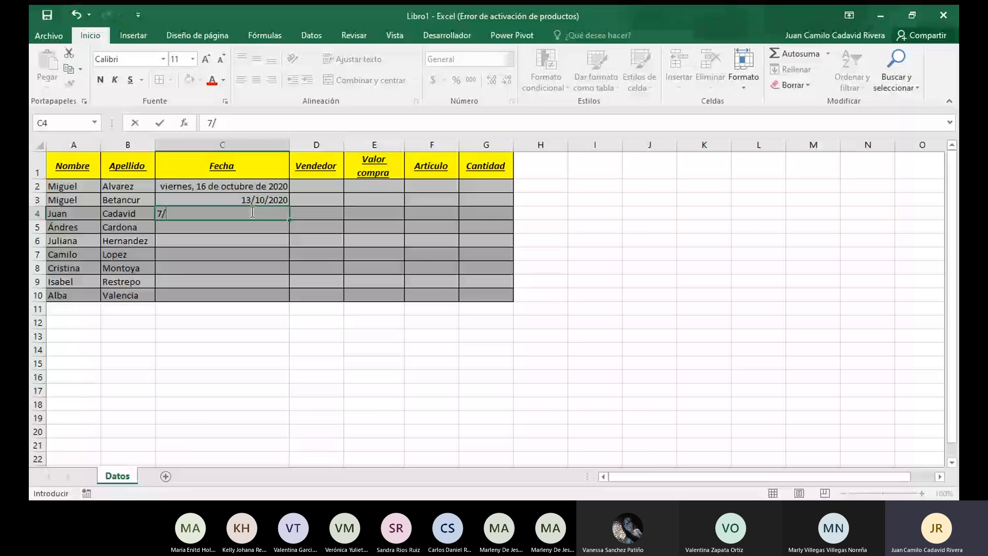
text(10/2020)
key(Return)
text(5/10/2020)
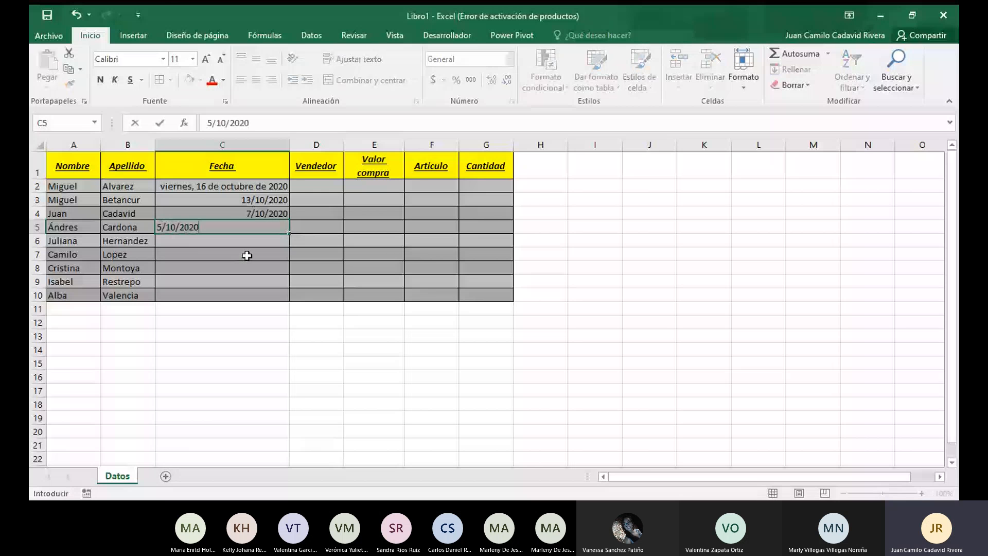
key(Return)
Autofill consecutive dates from C5 down to C10 and check the filled cells
click(283, 223)
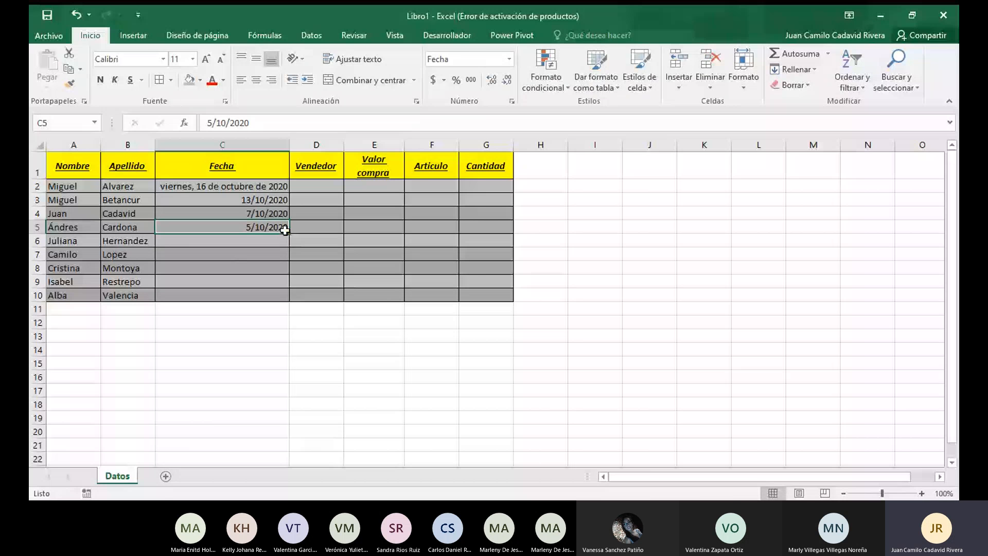
click(891, 492)
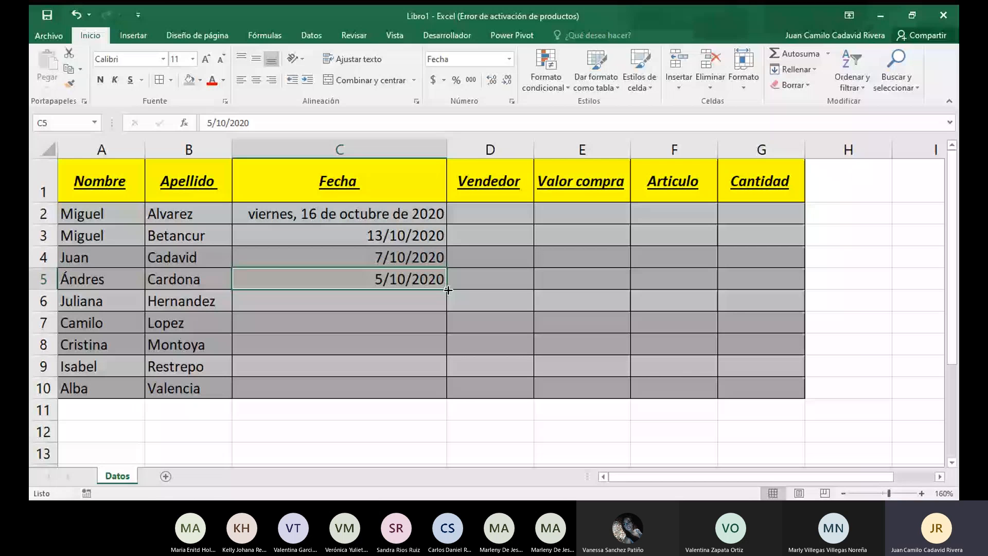
drag(448, 290, 447, 391)
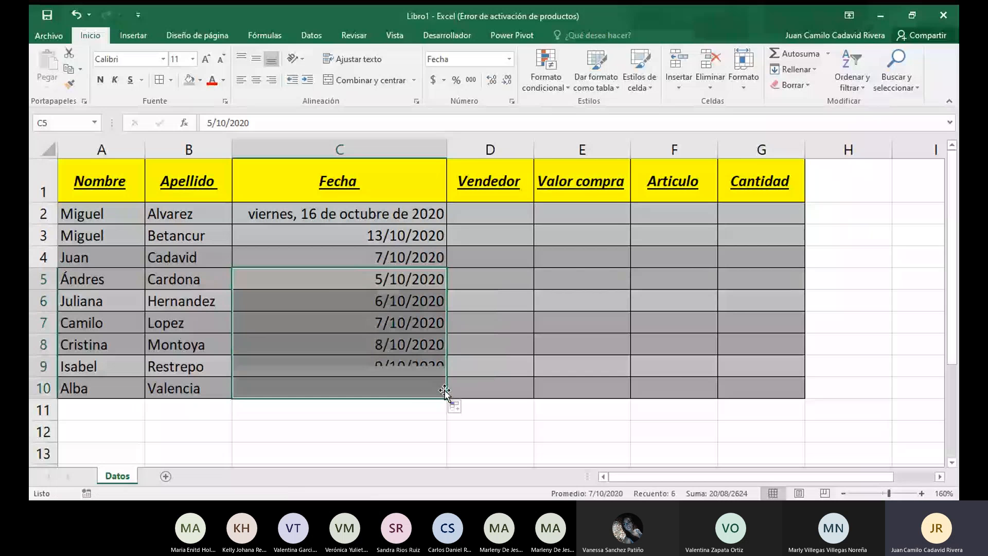
click(376, 283)
click(379, 301)
click(380, 323)
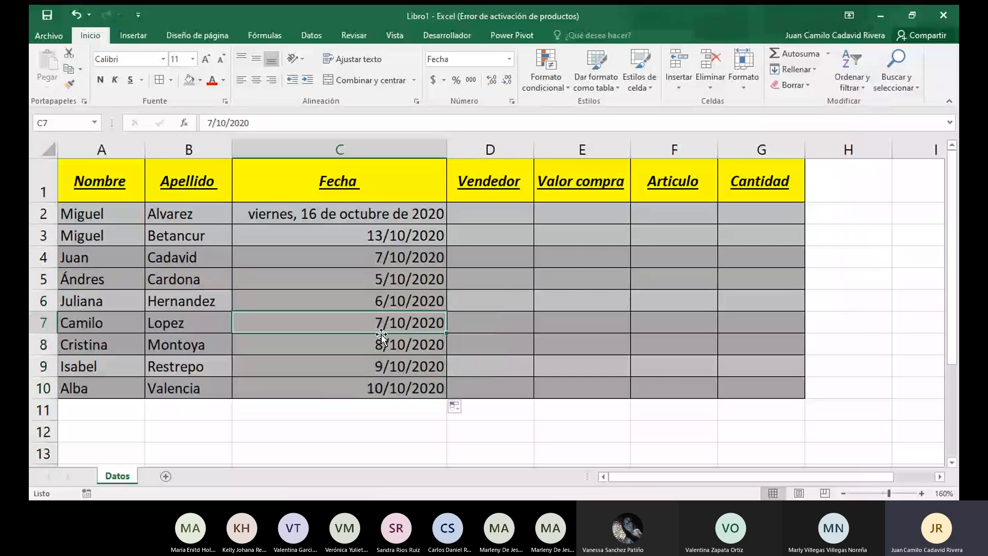
click(384, 366)
click(386, 389)
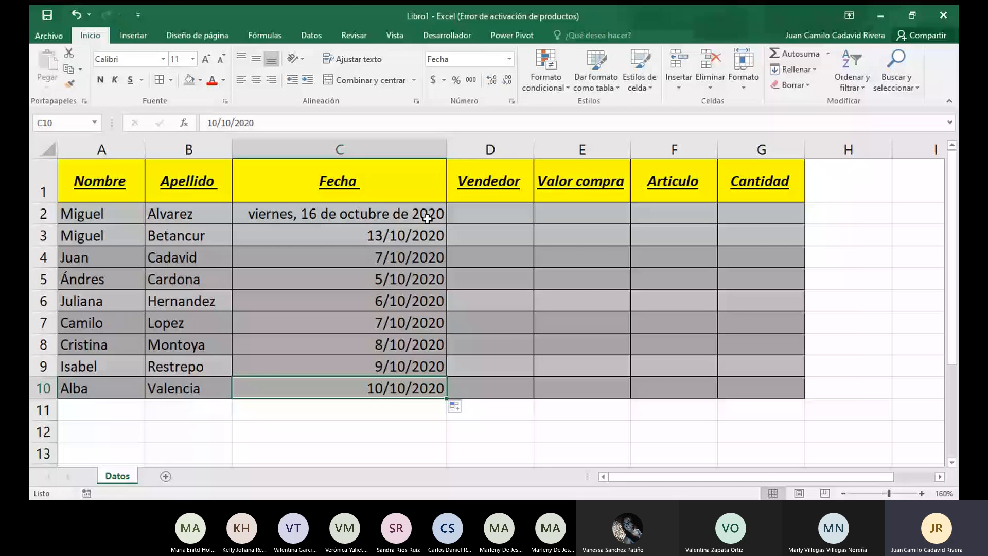
Enter 1 in D2 of the Vendedor column, try filling it down to D10, and undo the fill
click(463, 221)
text(1)
key(Return)
click(514, 215)
drag(534, 224, 528, 386)
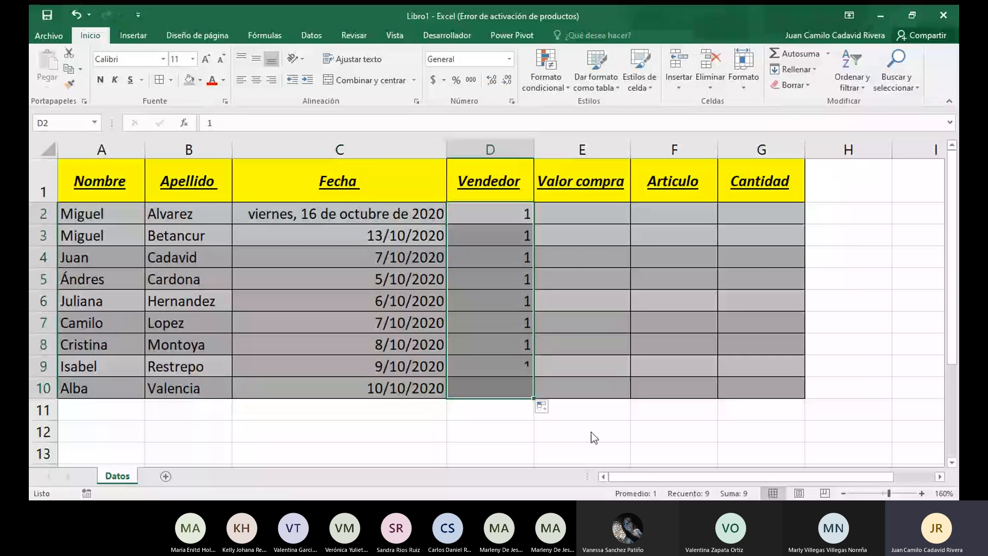
key(ctrl+z)
Enter 2 in D3, try extending the series from D2:D3 down to D10, and undo the fill
click(520, 232)
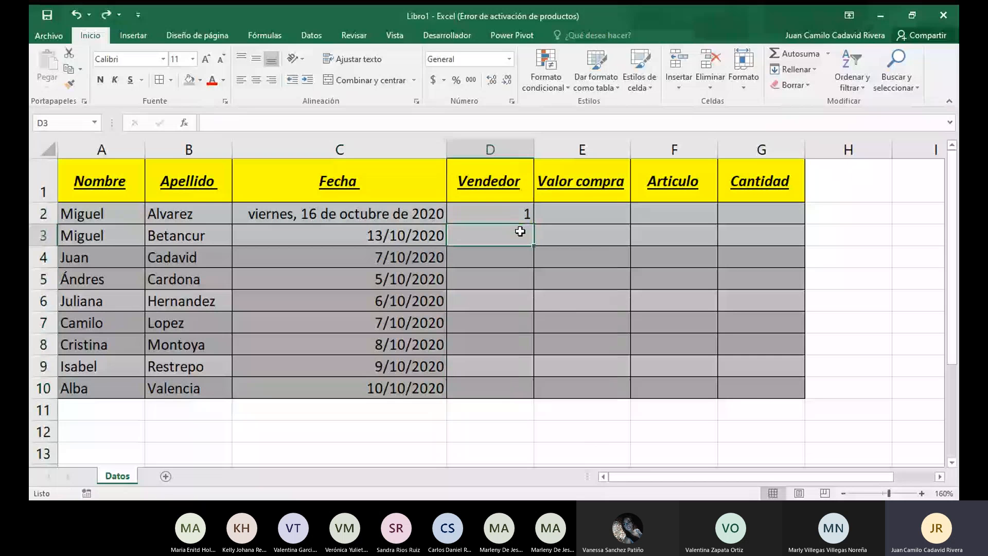
text(2)
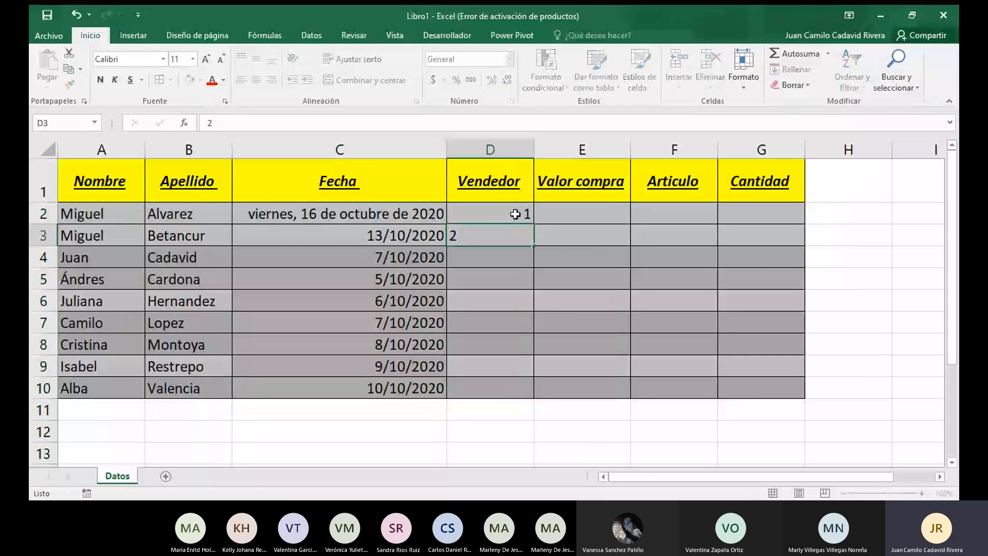
drag(515, 214, 504, 231)
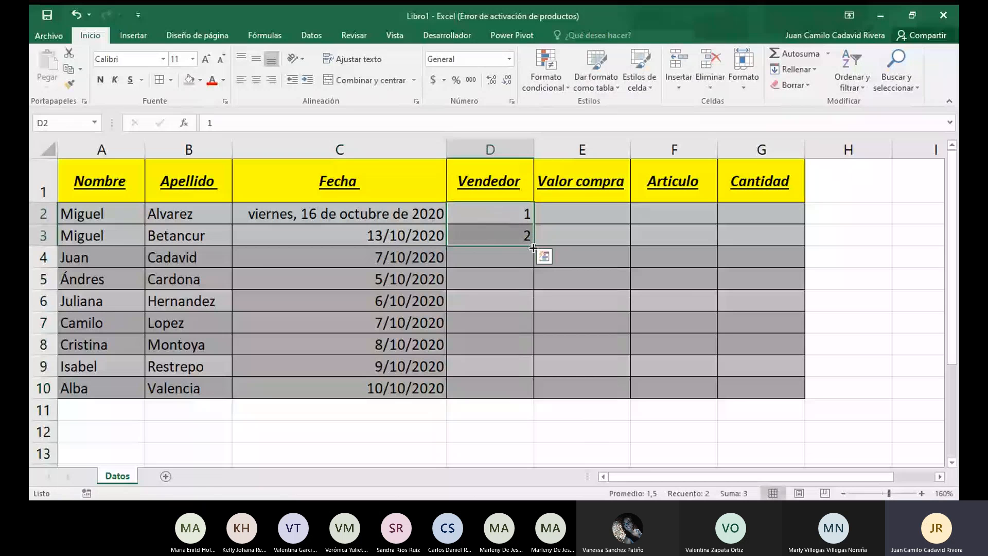
drag(533, 248, 533, 248)
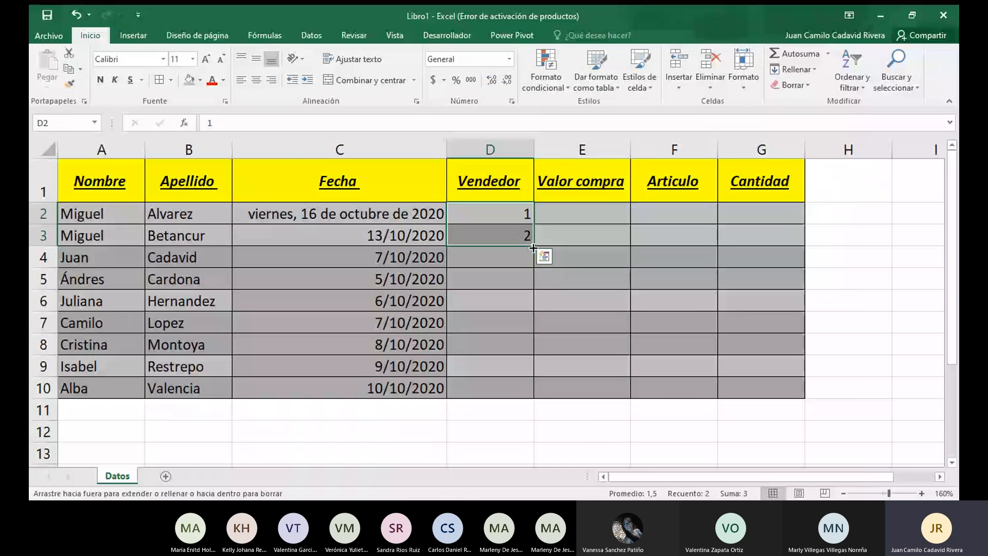
mouse_move(534, 248)
mouse_down()
mouse_move(535, 297)
mouse_move(531, 238)
mouse_move(532, 257)
mouse_move(532, 247)
mouse_up()
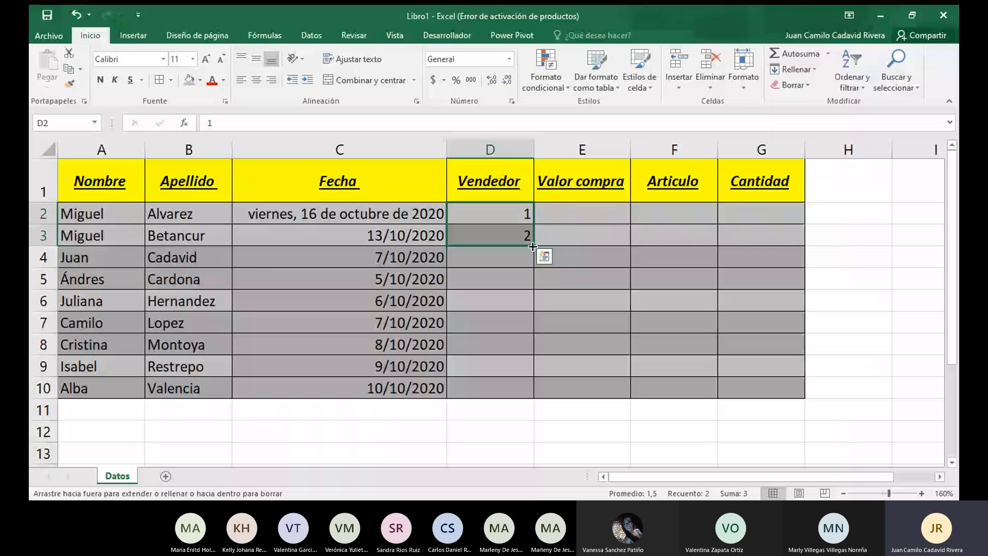
drag(532, 246, 551, 408)
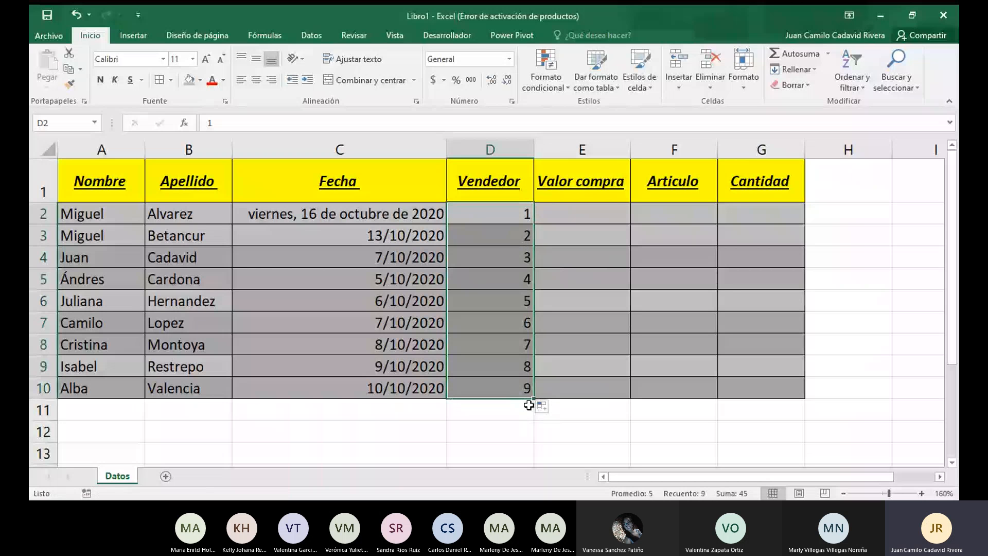
drag(529, 404, 537, 254)
click(378, 368)
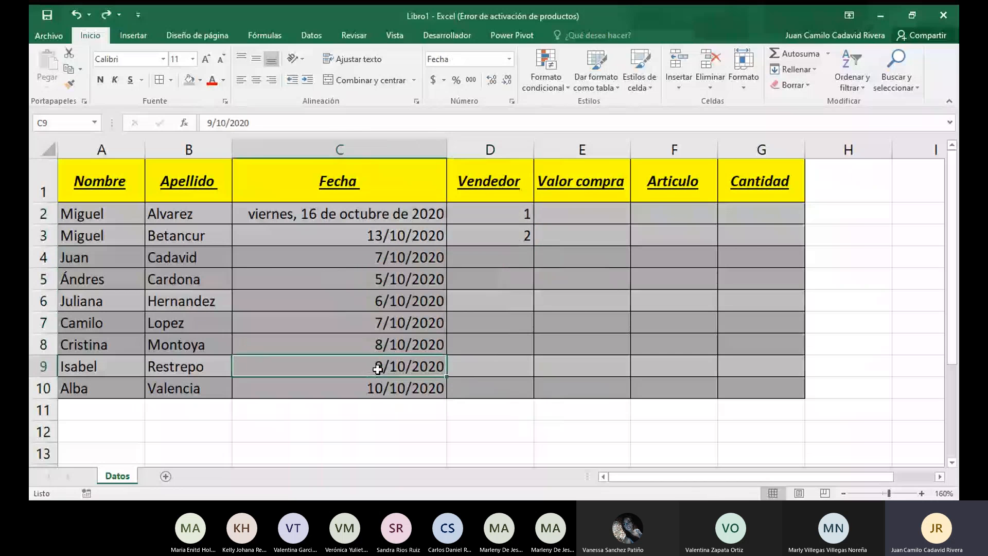
Clear the sample numbers from D3 and D2 in the Vendedor column
click(514, 241)
key(BackSpace)
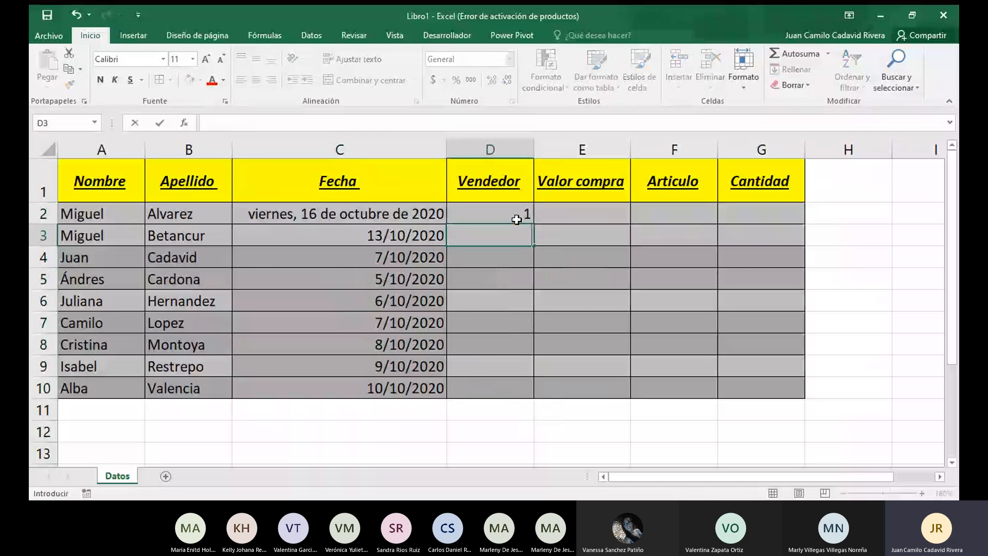
click(517, 219)
key(Delete)
Apply the Fecha larga number format to all the dates in C2:C10
click(360, 232)
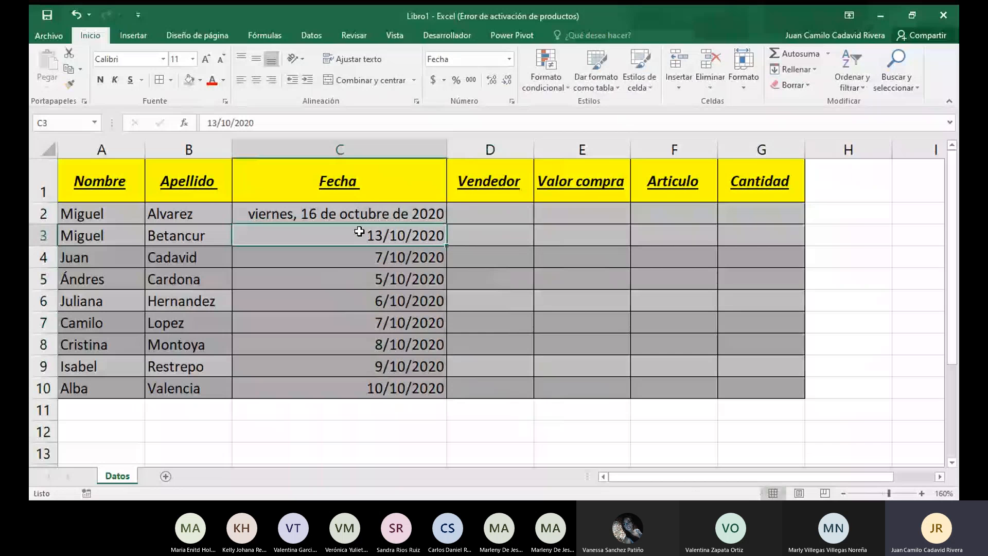
drag(355, 216, 355, 388)
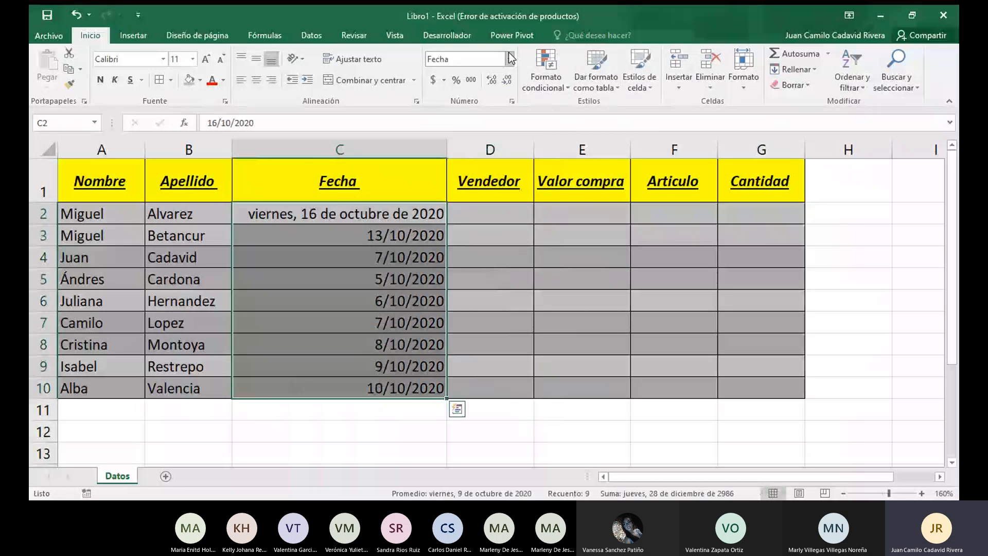
click(446, 60)
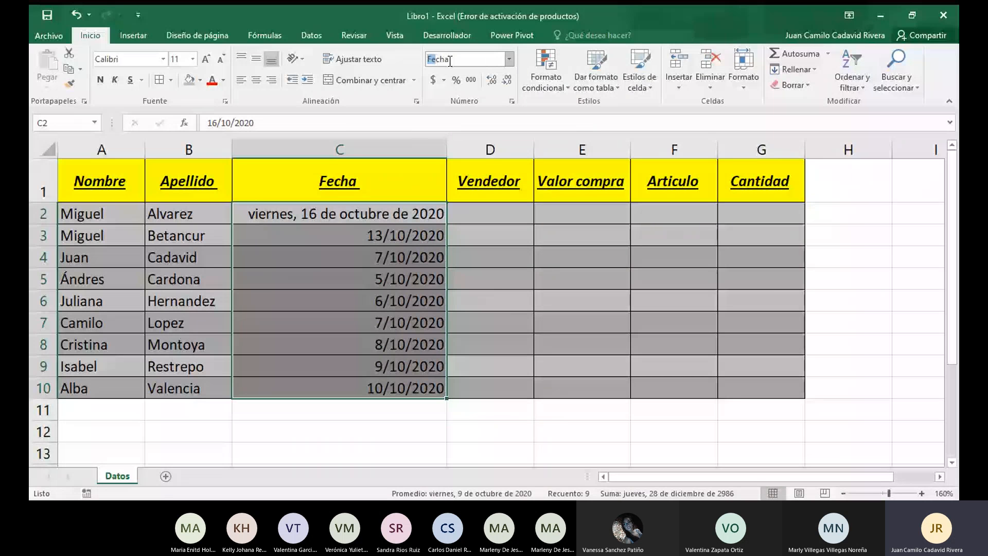
click(509, 59)
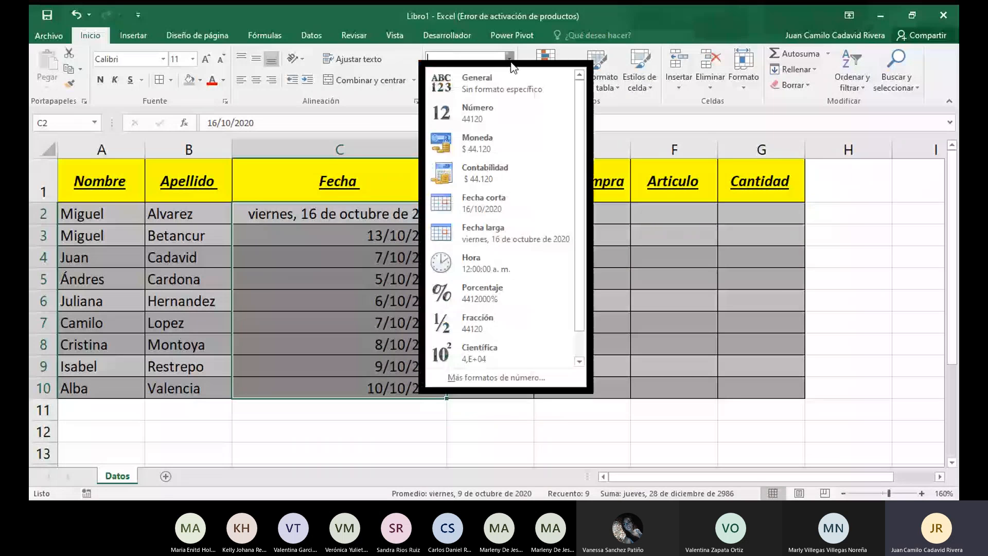
click(484, 229)
click(343, 344)
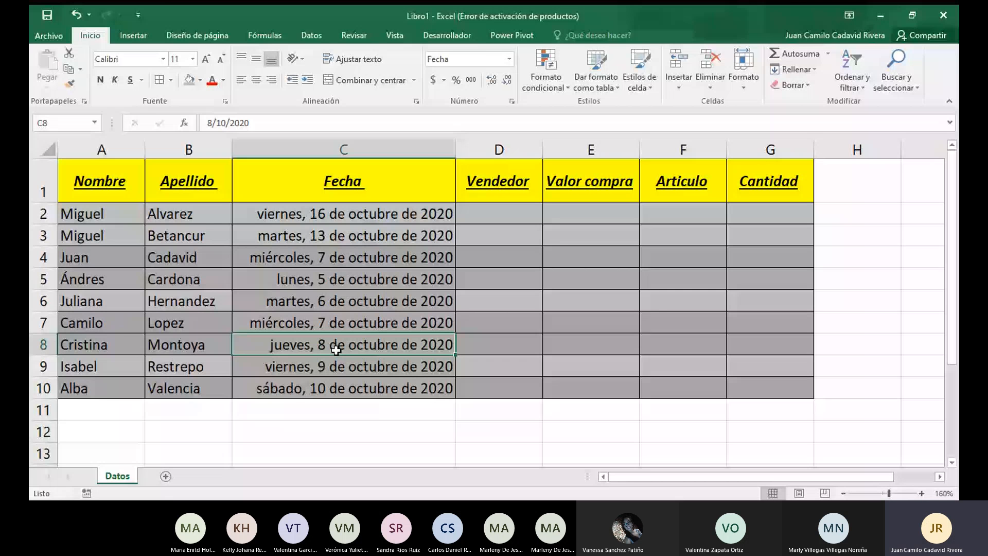
Enter the first seller's name in cell D2 of the Vendedor column
key(Right)
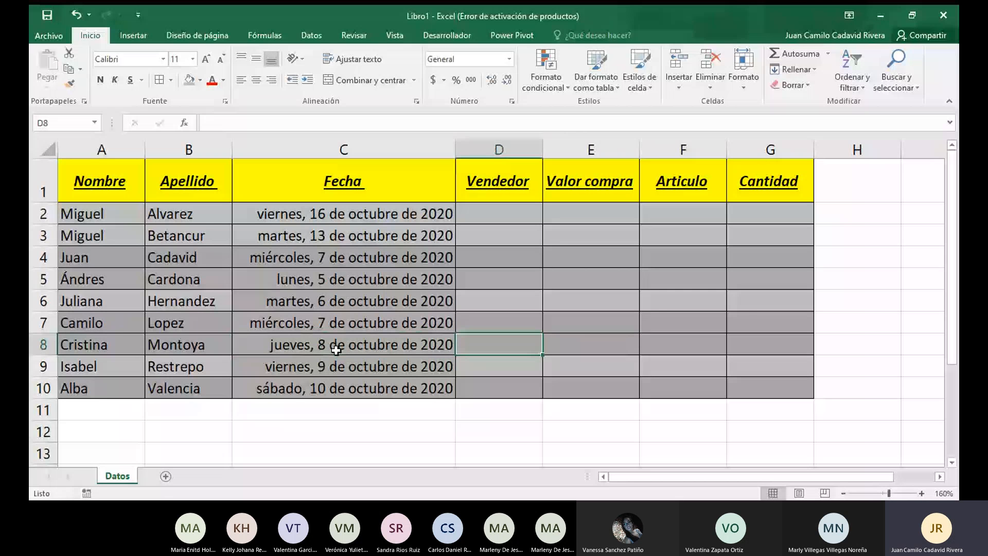
key(Up)
key(Up)
key(Up)
key(Up)
key(Up)
key(Up)
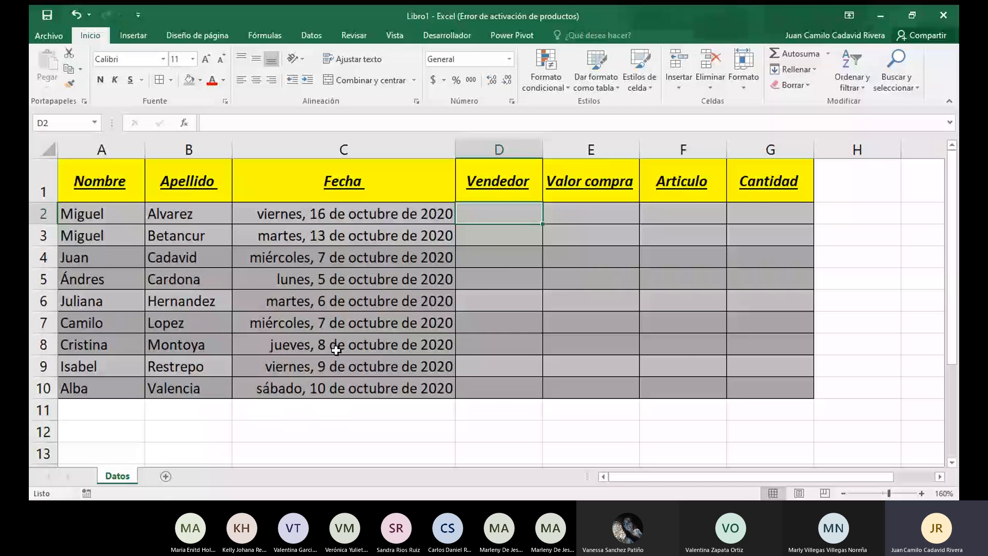
text(Joaqu)
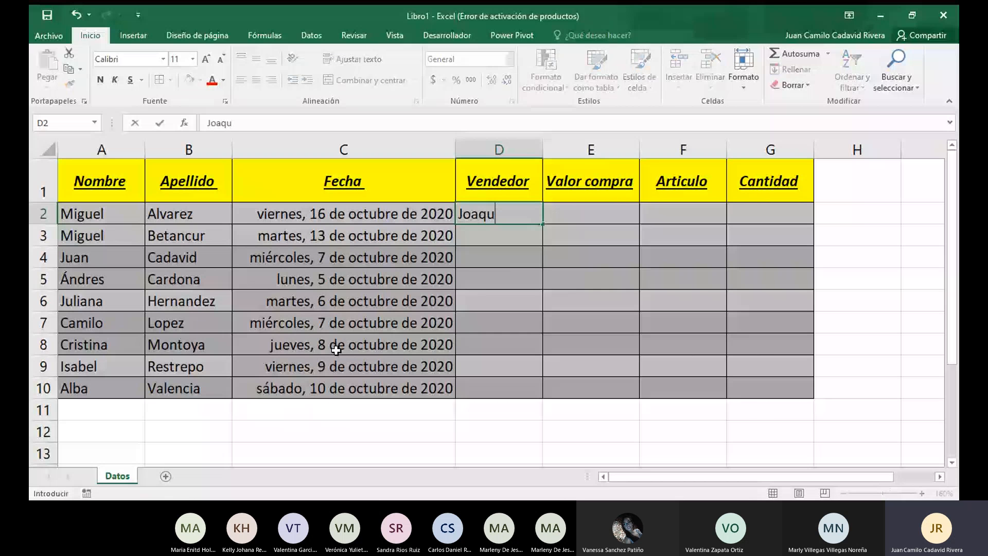
text(in)
key(Return)
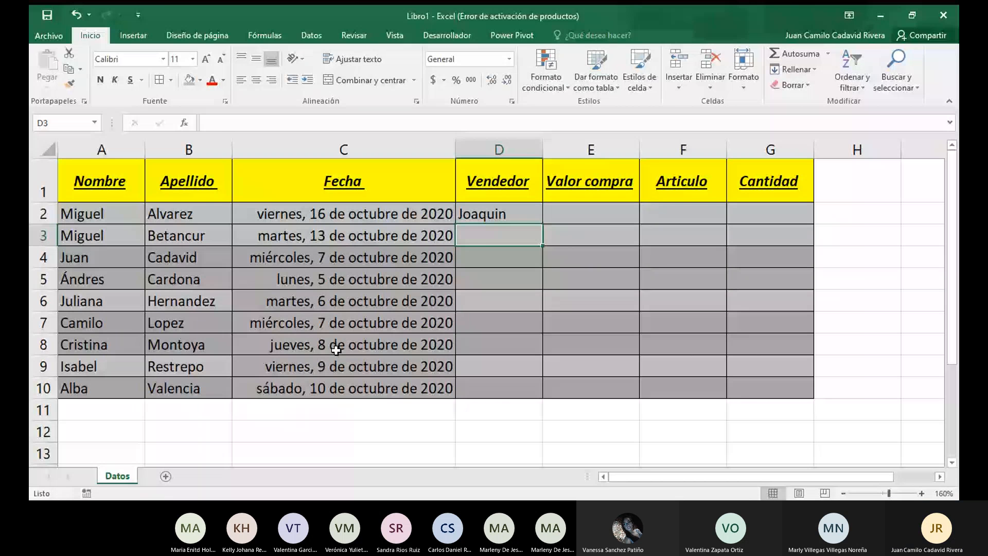
Enter three more sellers' names in cells D3, D4 and D5 of the Vendedor column
text(Milena)
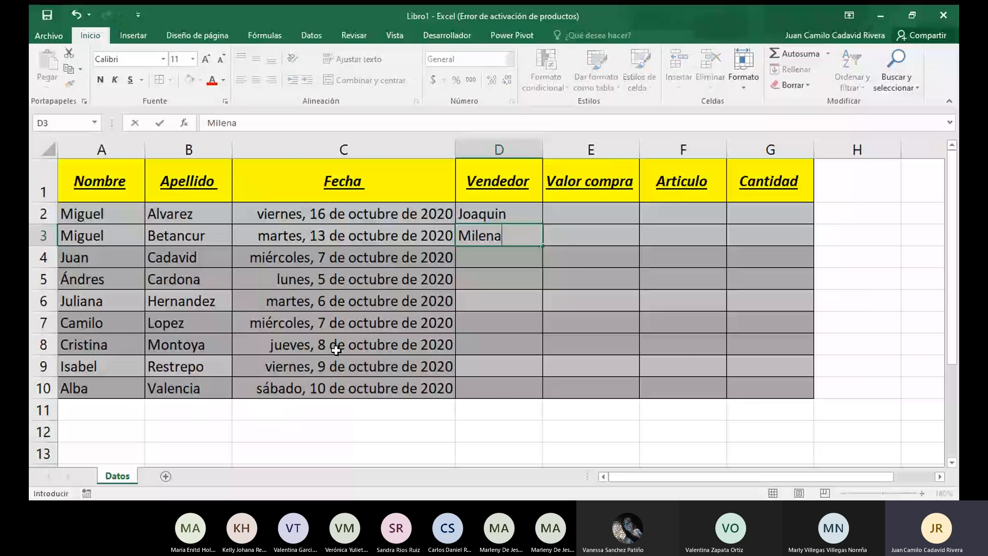
key(Return)
text(Al)
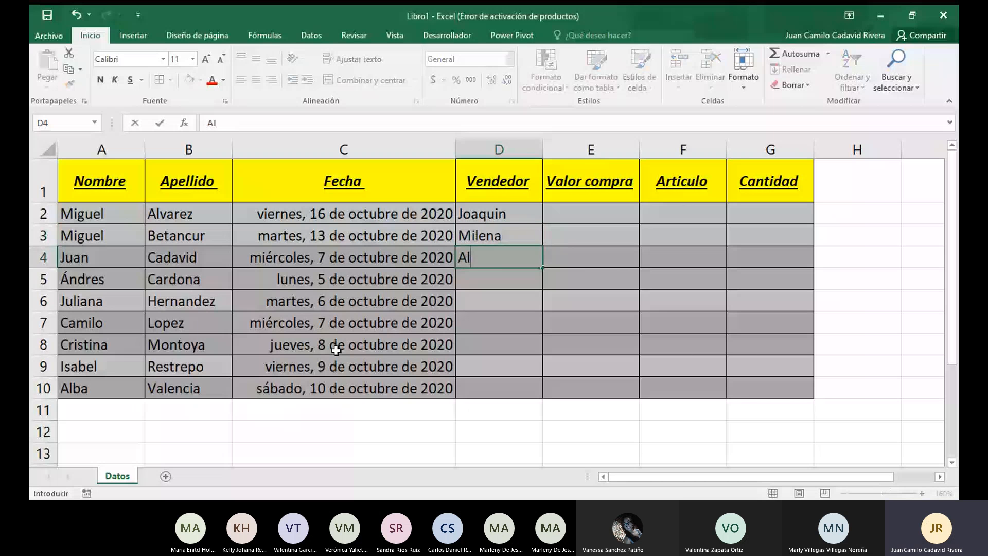
text(berto)
key(Return)
text(Joha)
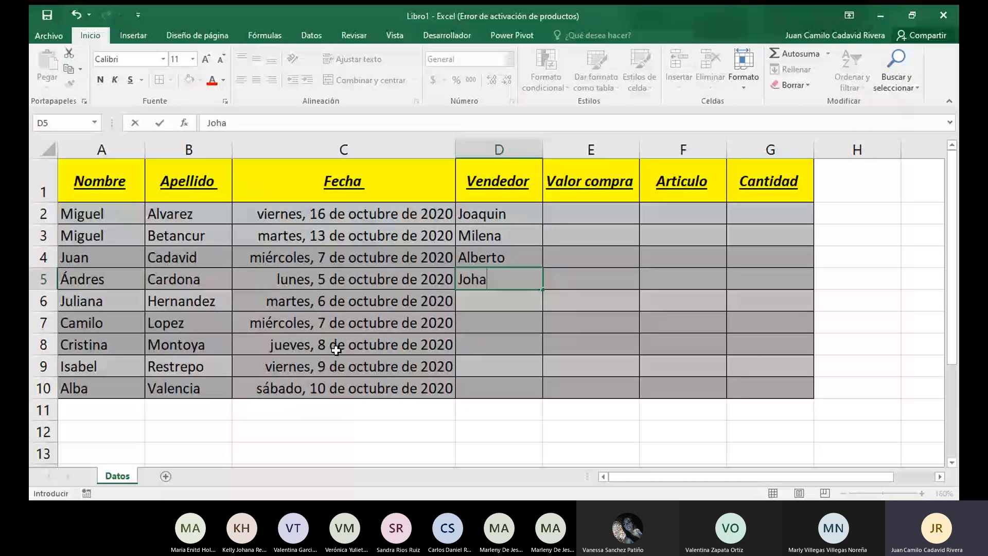
text(na)
click(498, 388)
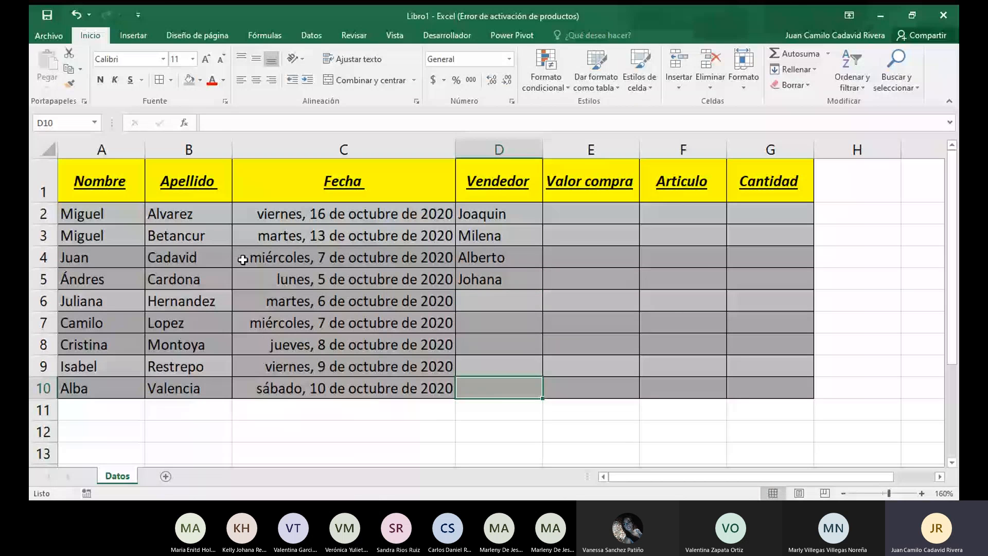
Copy the seller's name from D3 into cell D7 of the Vendedor column
click(468, 234)
key(ctrl+c)
click(465, 320)
key(ctrl+v)
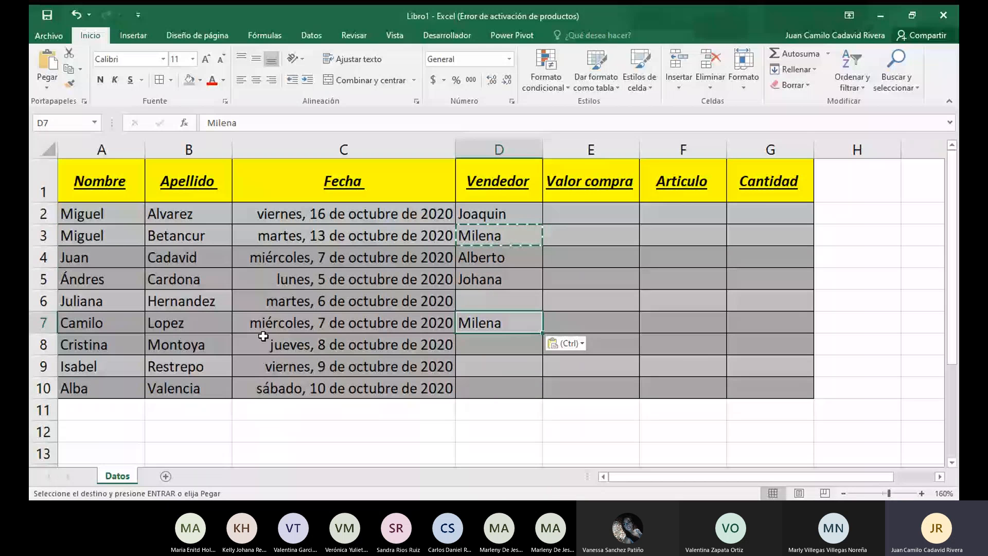
Copy the seller's name from D5 into D10 and the one from D2 into D6 of the Vendedor column
click(482, 278)
key(ctrl+c)
click(487, 394)
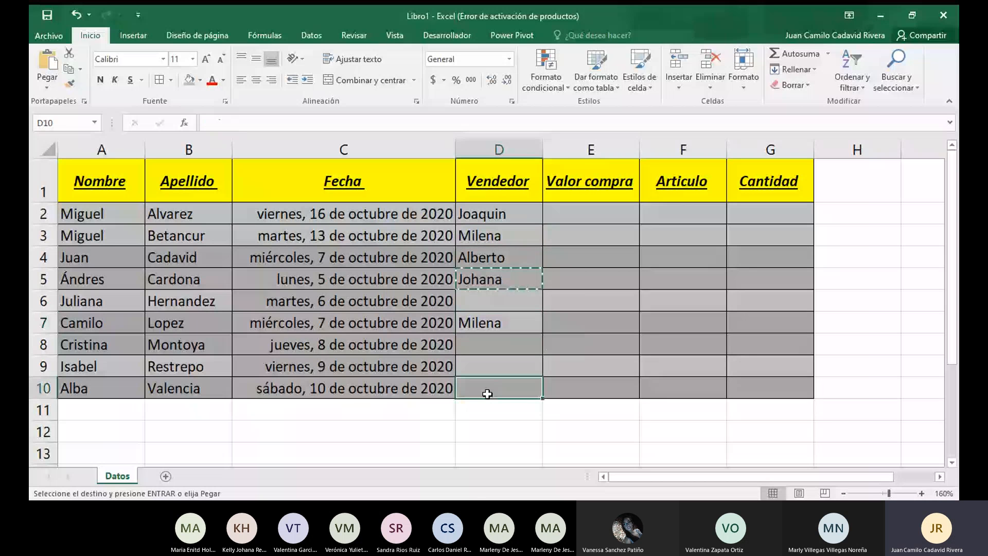
key(ctrl+v)
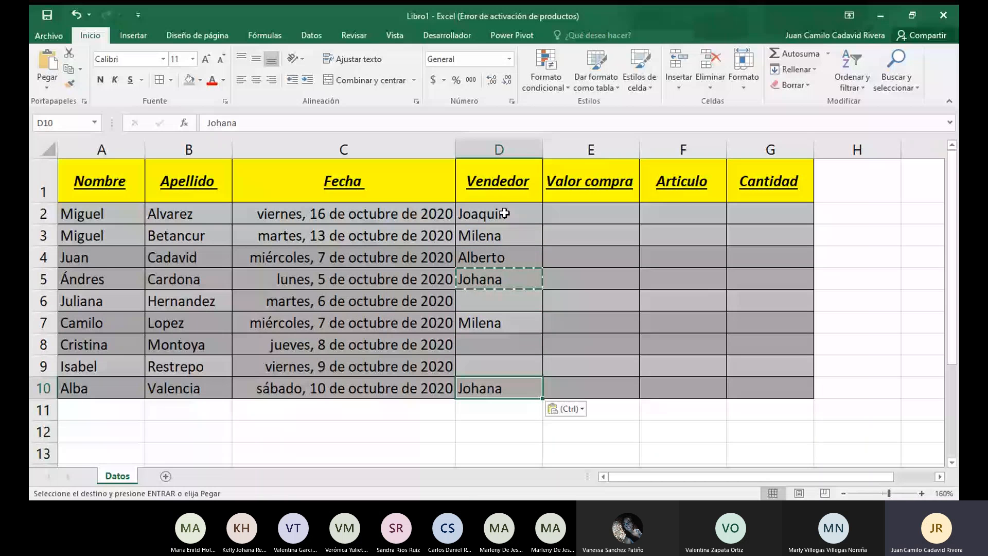
click(504, 213)
key(ctrl+c)
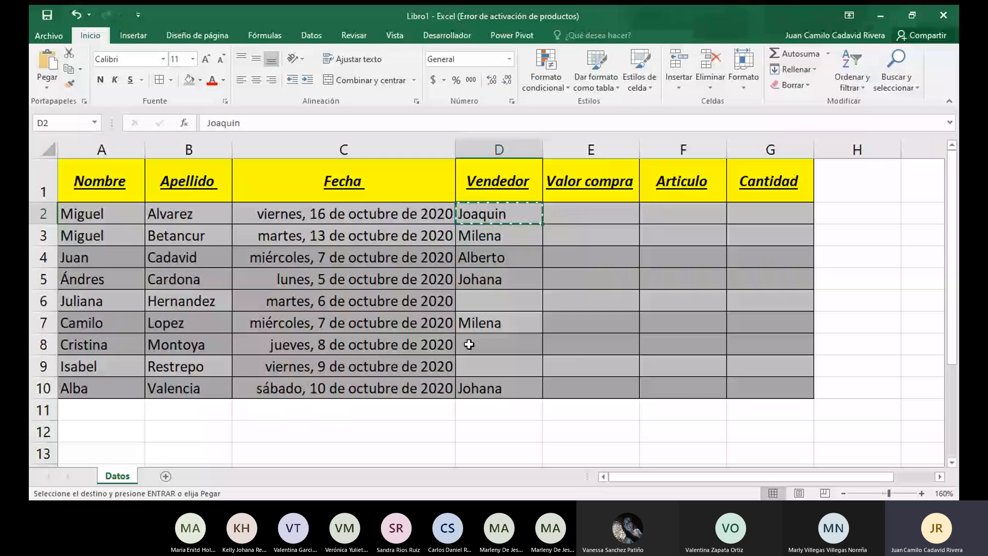
click(485, 305)
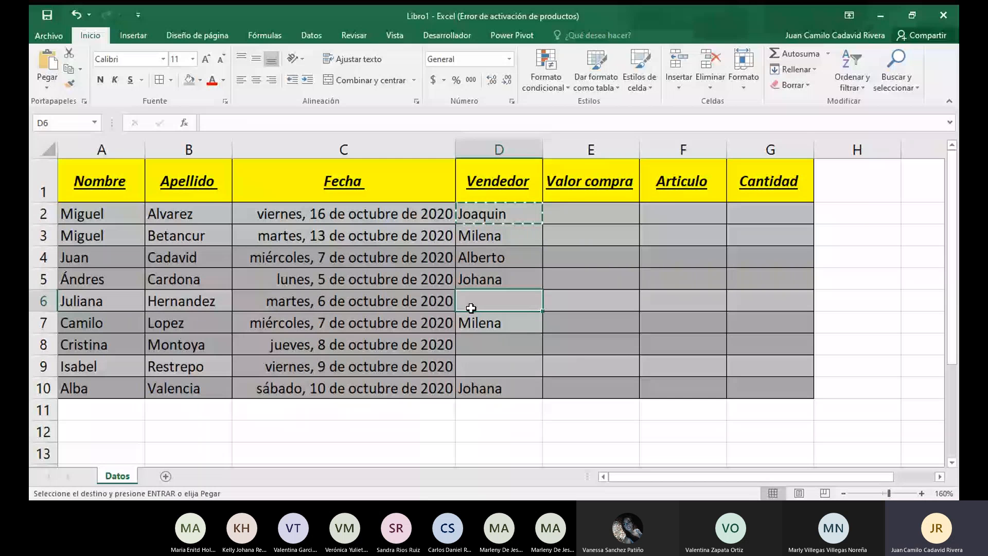
key(ctrl+v)
Copy the seller's name from D4 into cells D8 and D9 of the Vendedor column
click(483, 250)
key(ctrl+c)
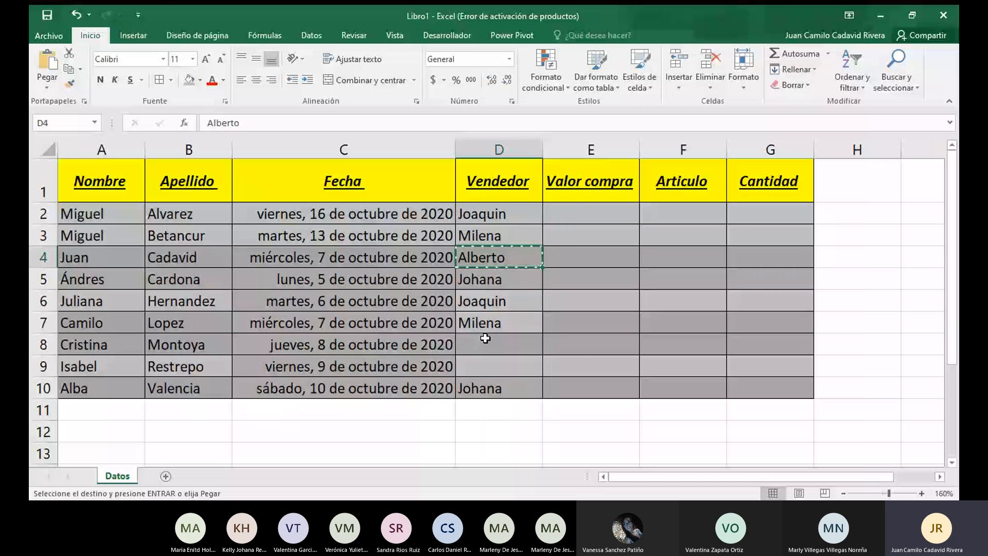
click(484, 340)
key(ctrl+v)
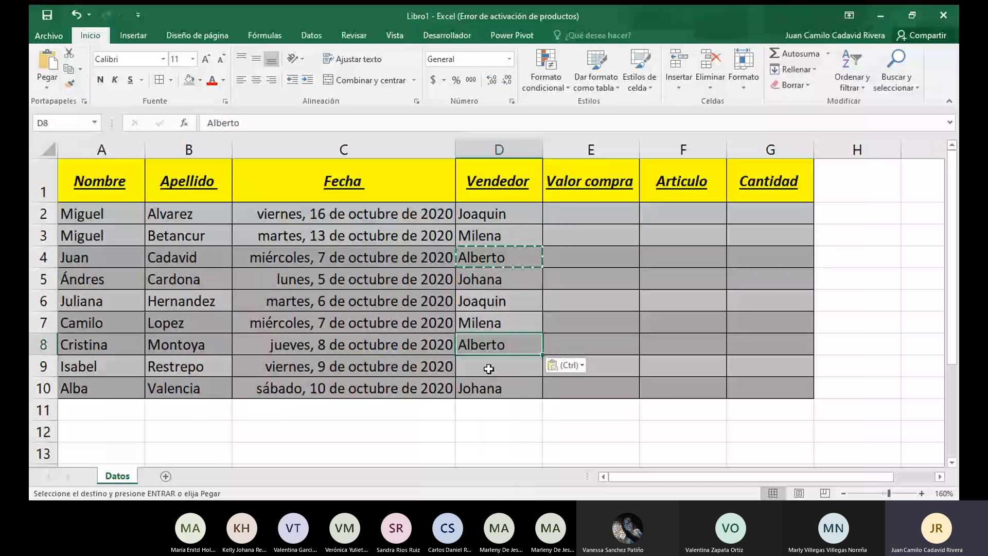
click(488, 369)
key(ctrl+v)
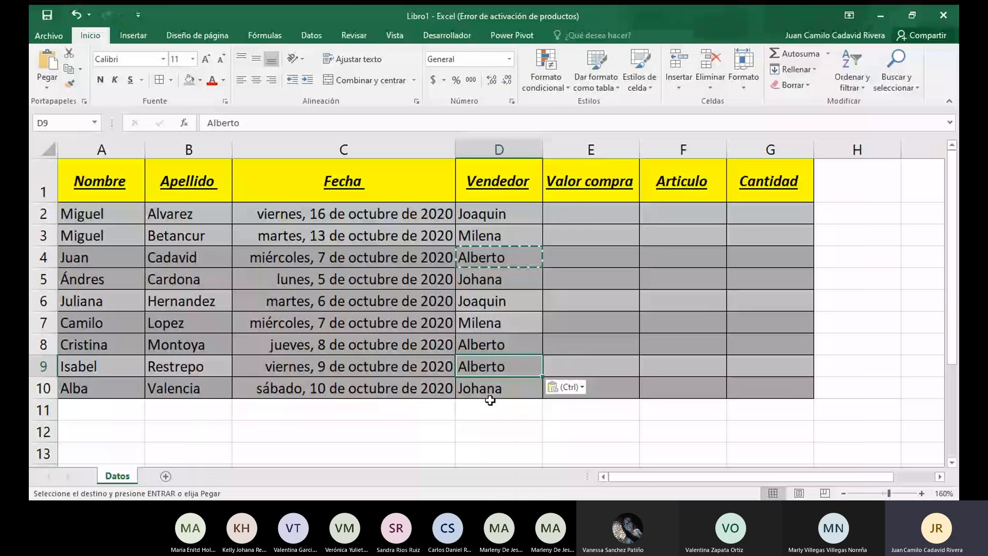
click(489, 400)
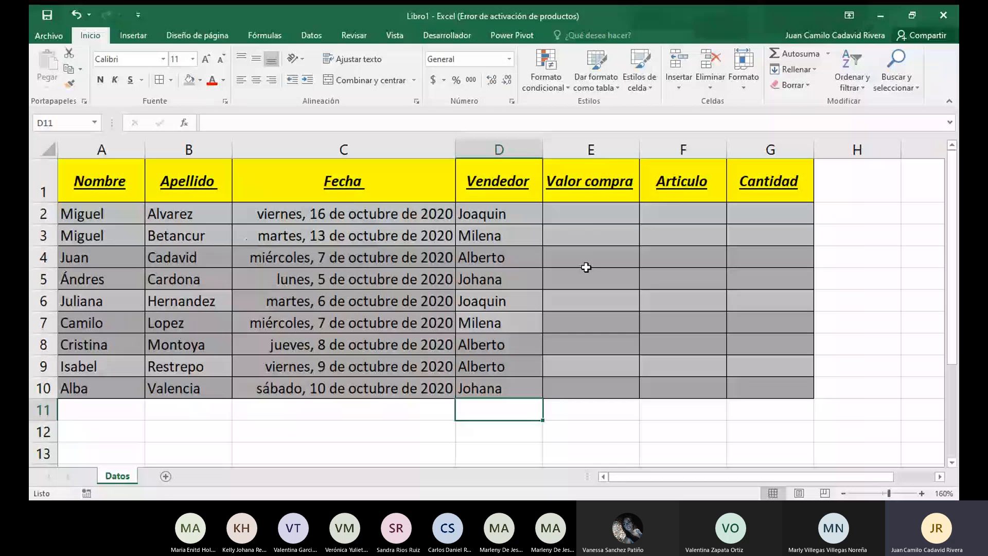
Enter 100000, 400000, 50000 and 2000000 in cells E2 to E5 of the Valor compra column
click(593, 220)
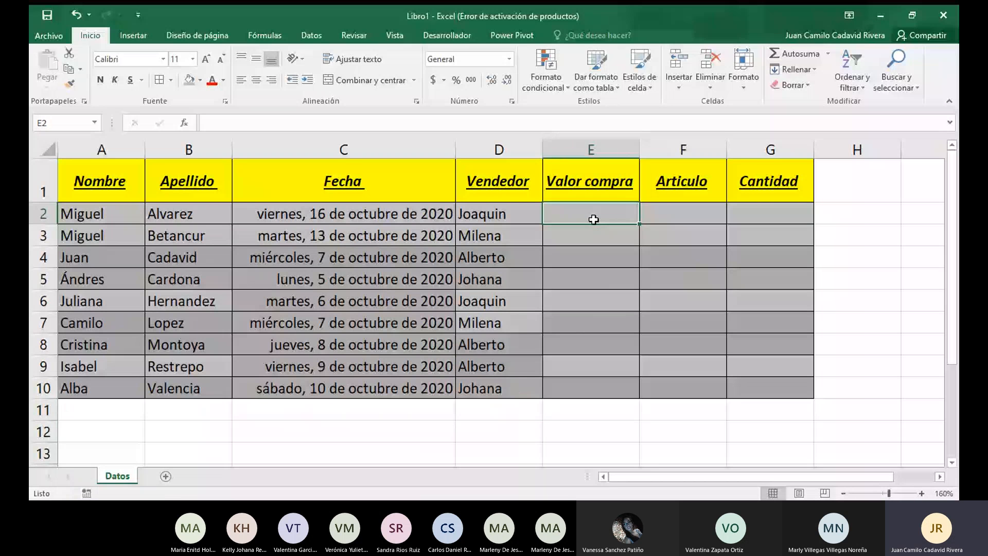
text(100000)
key(Return)
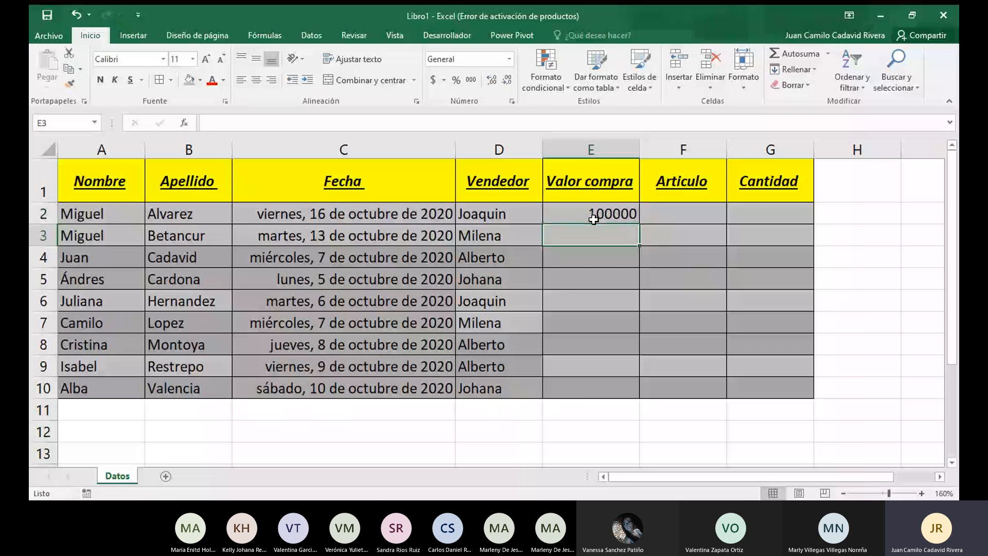
text(400000)
key(Return)
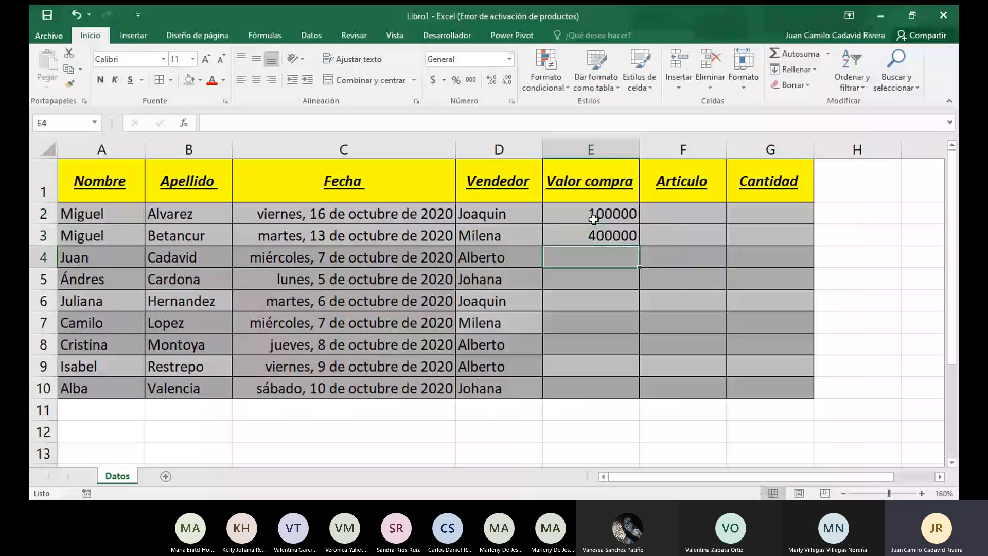
text(5)
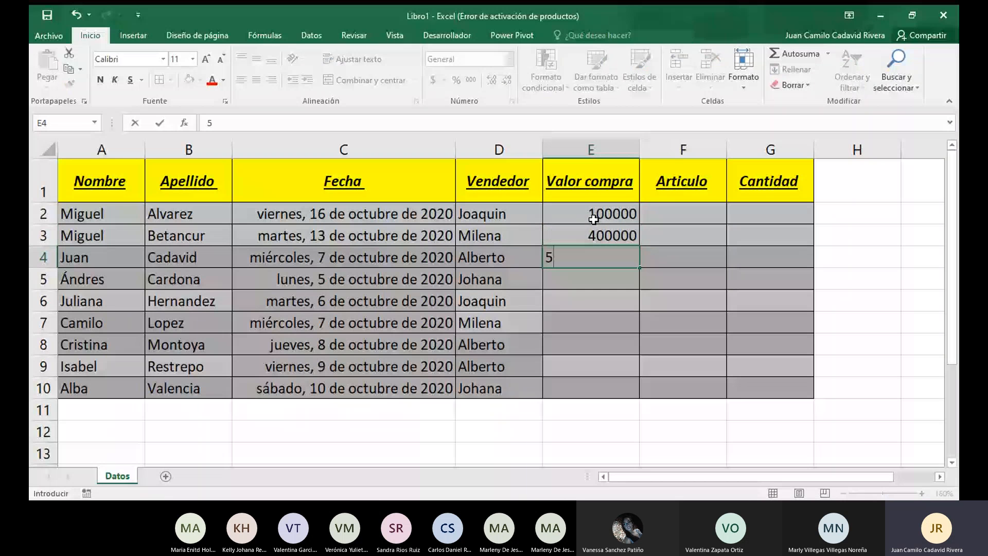
text(0000)
key(Return)
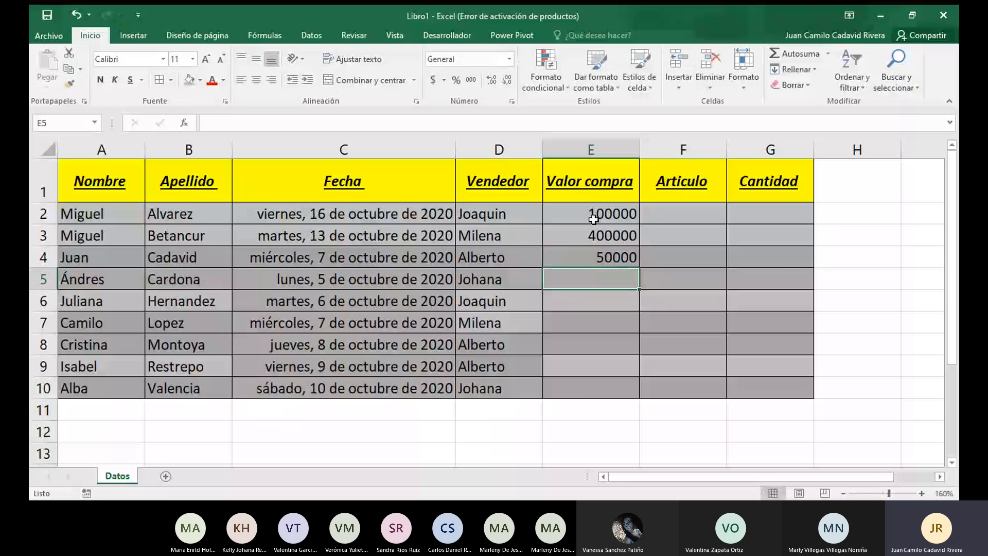
text(2000)
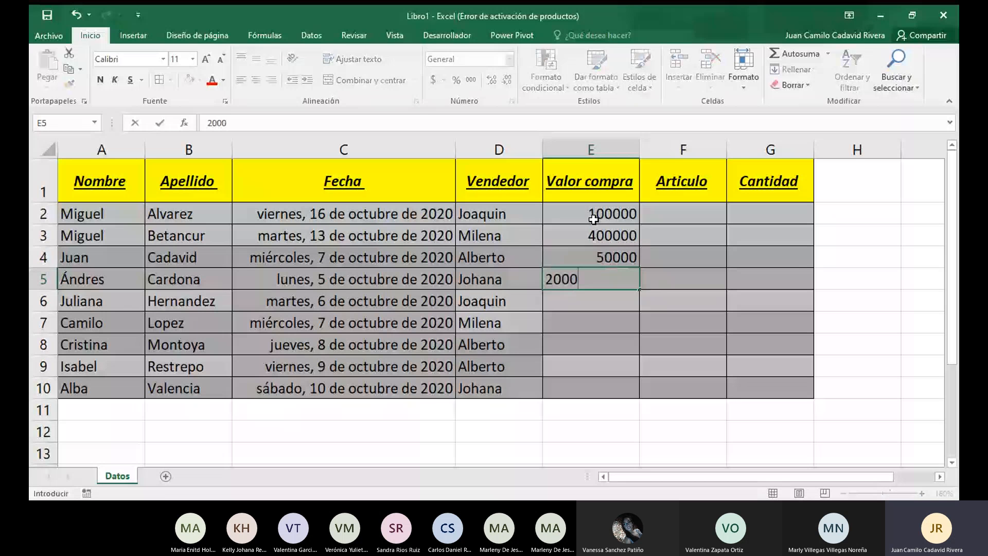
text(000)
key(Return)
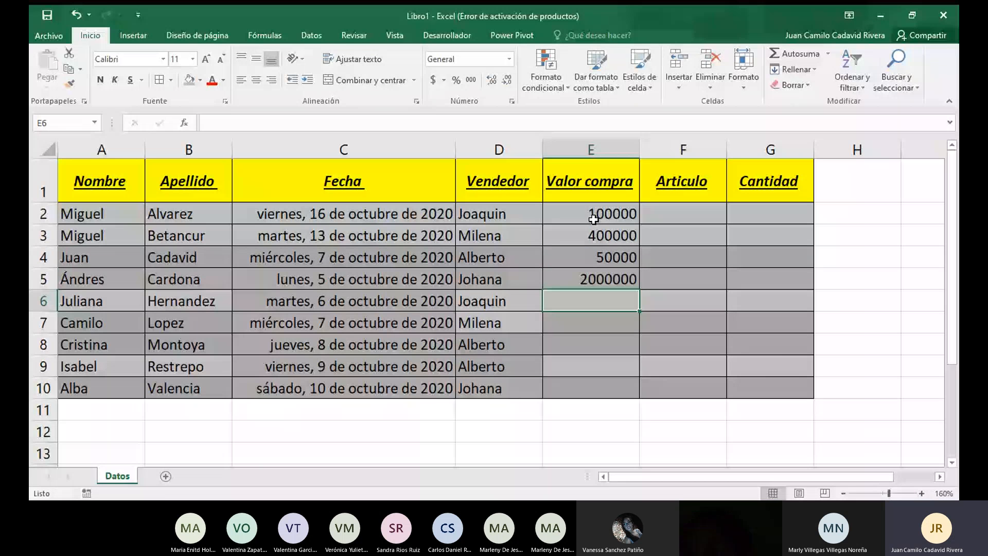
Enter 60000, 450000, 60000 and 57000 in cells E6 to E9 of the Valor compra column
text(60000)
key(Return)
text(450000)
key(Return)
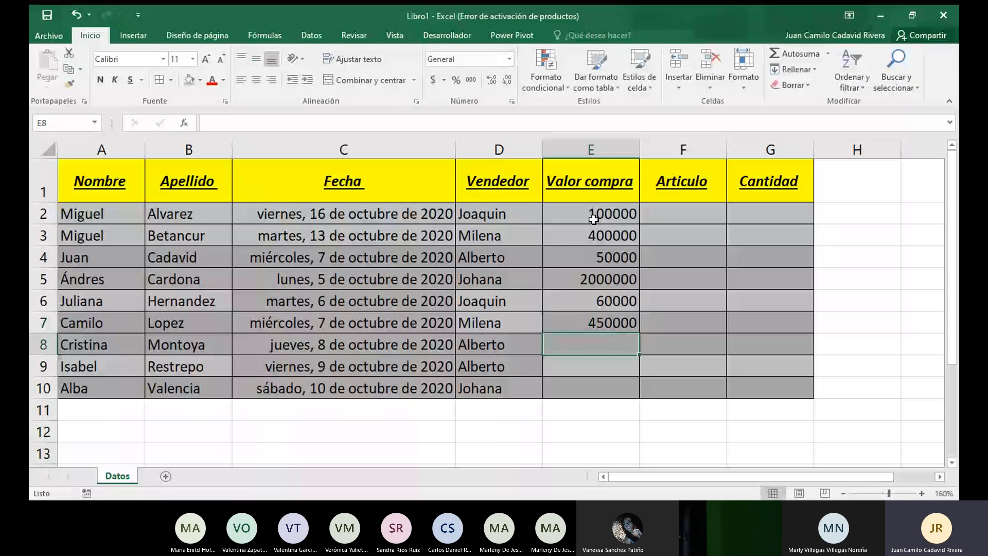
text(60000)
key(Return)
text(5700)
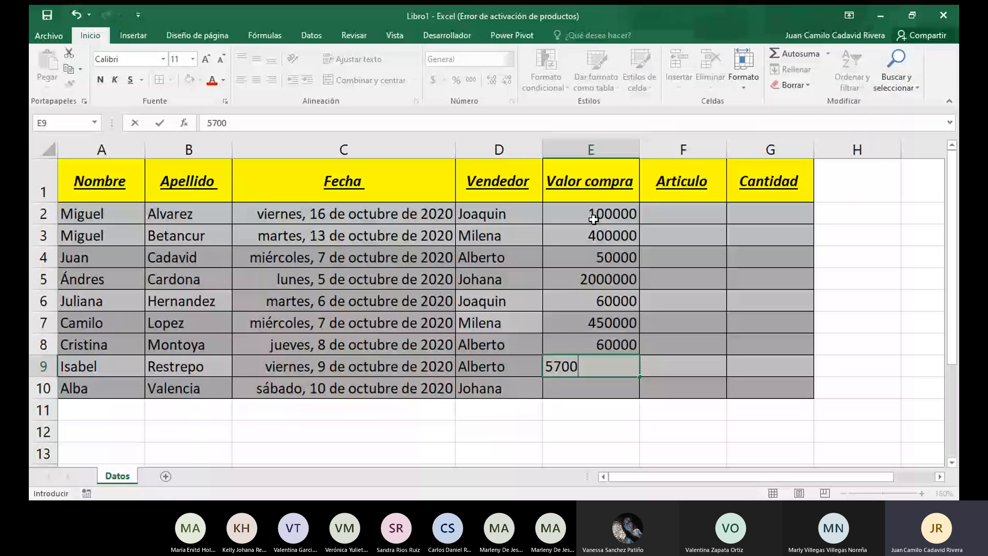
text(0)
key(Return)
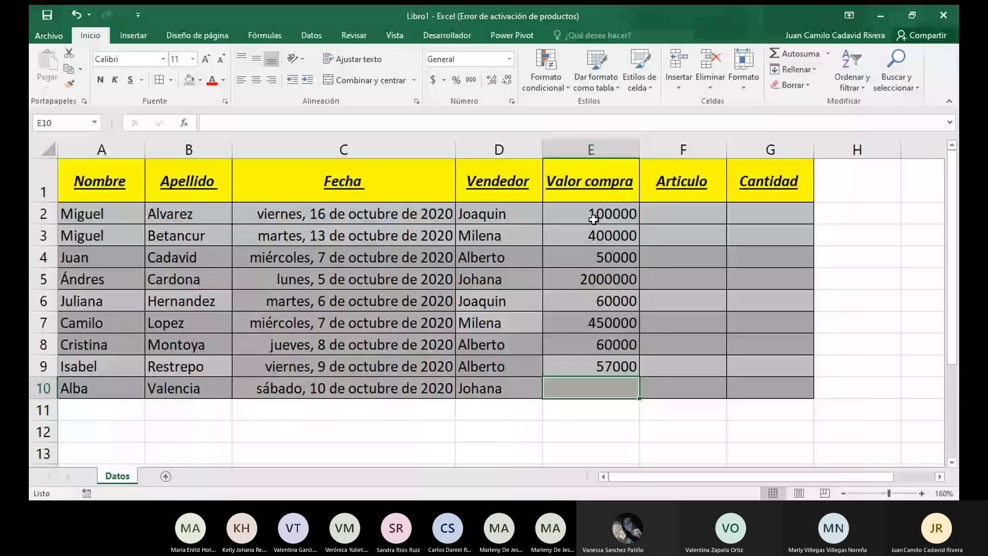
key(Up)
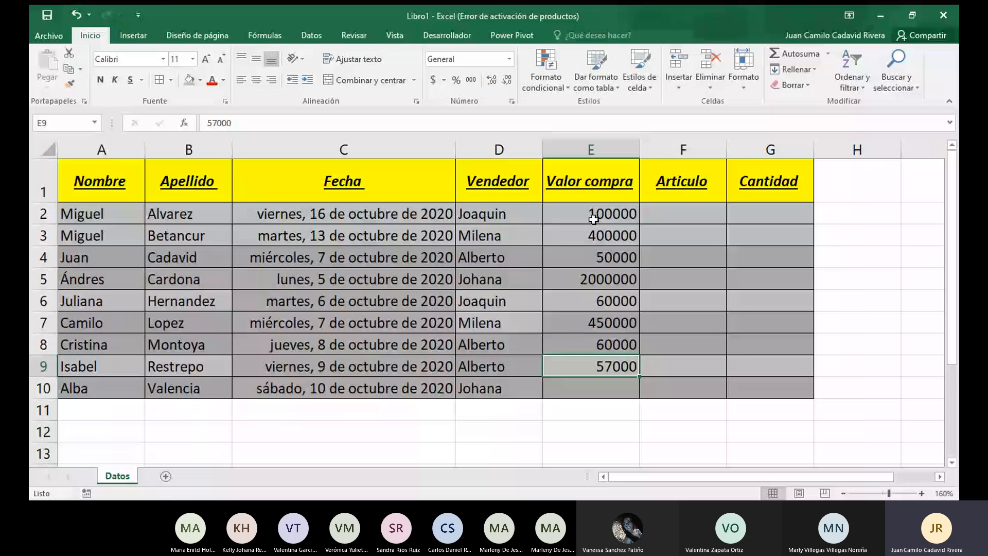
Enter 45000 in cell E10 as the last Valor compra amount
key(Down)
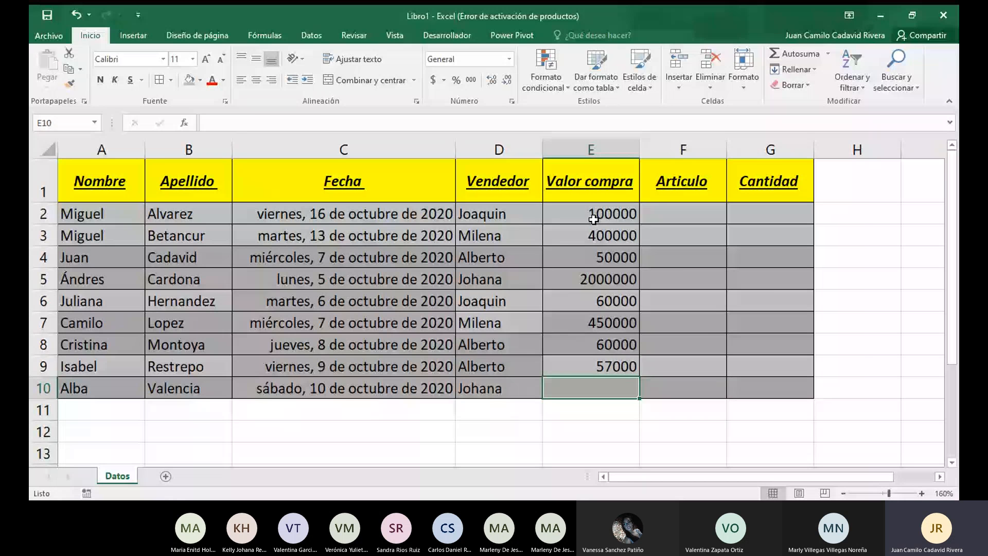
key(F2)
text(45000)
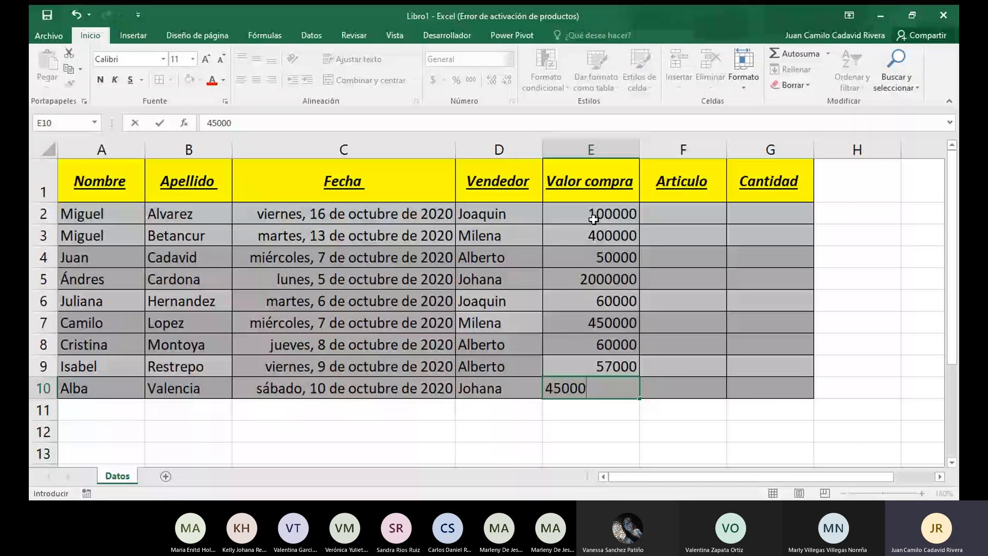
key(Return)
Apply the Contabilidad currency format with the dollar sign to the Valor compra amounts in E2:E10
drag(594, 219, 612, 389)
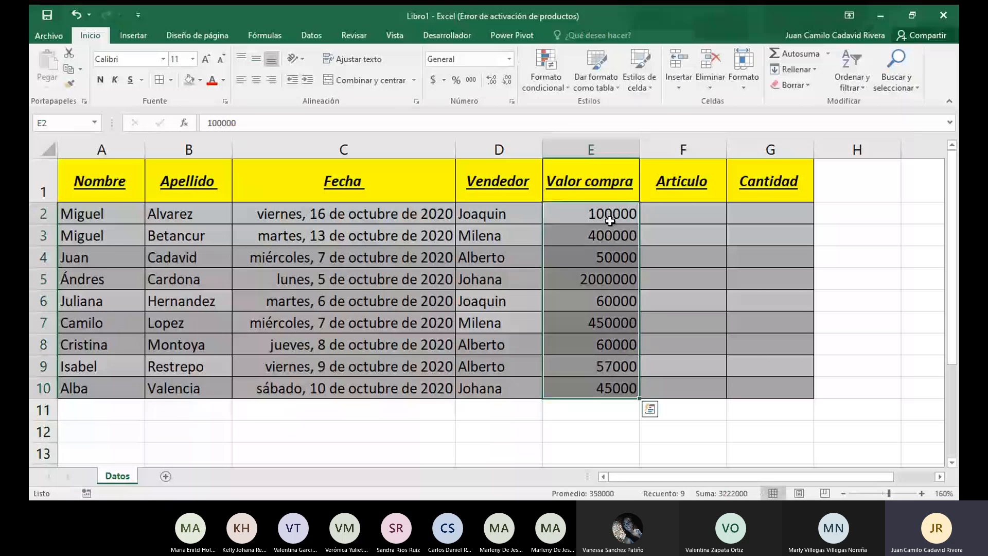
click(603, 213)
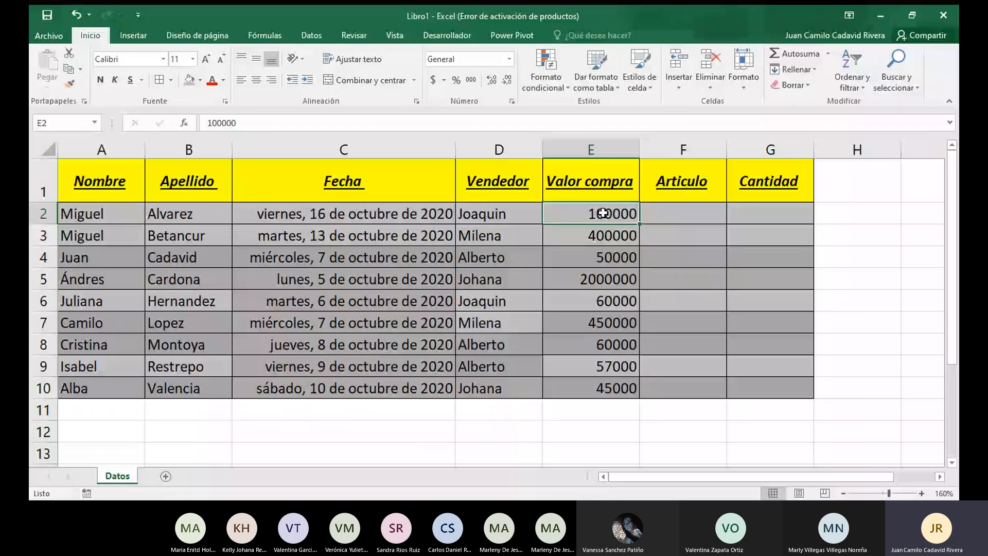
key(ctrl+shift+Down)
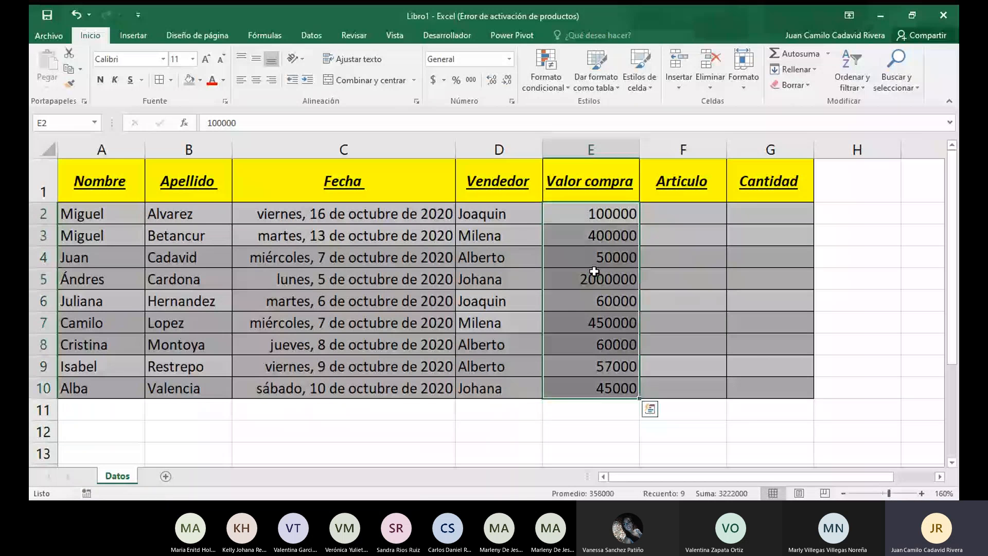
click(590, 221)
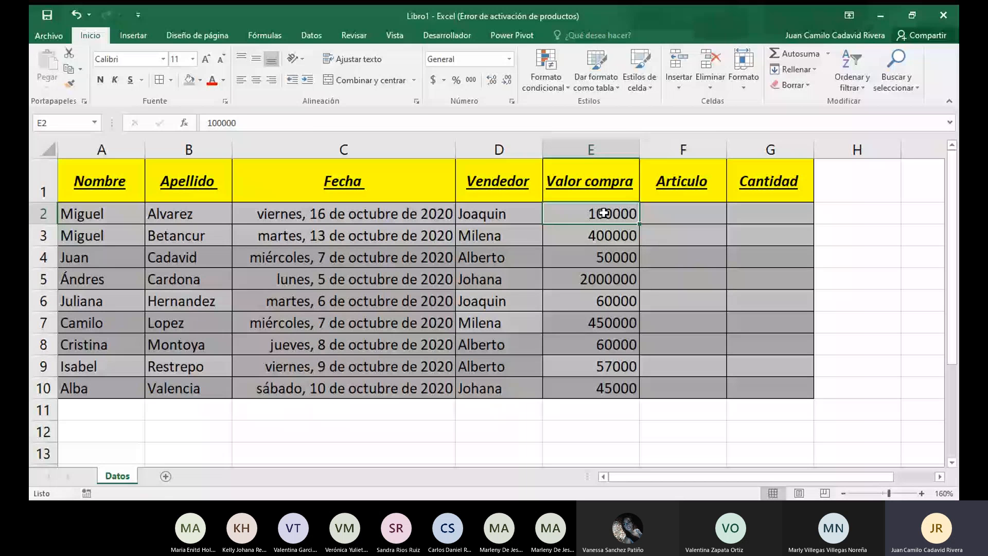
drag(599, 219, 598, 391)
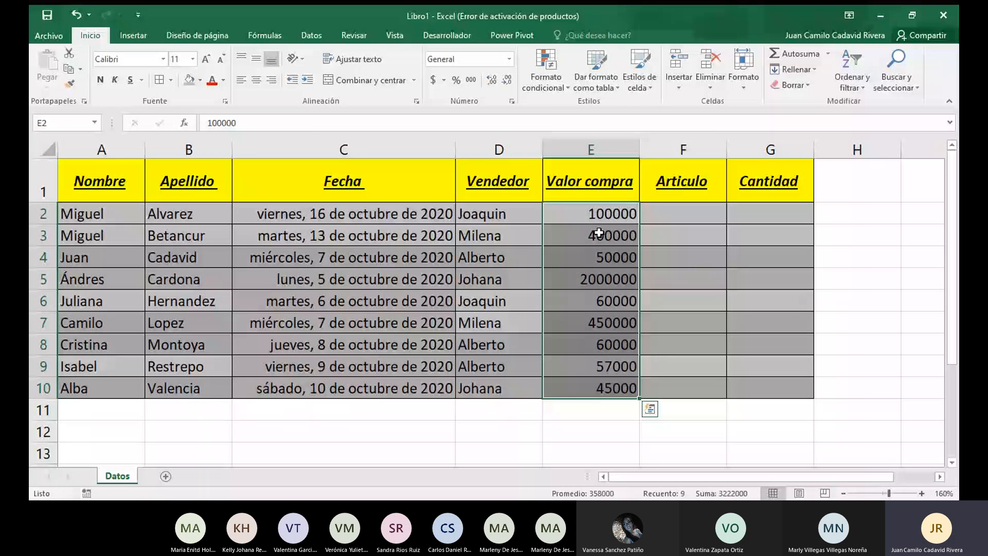
click(431, 81)
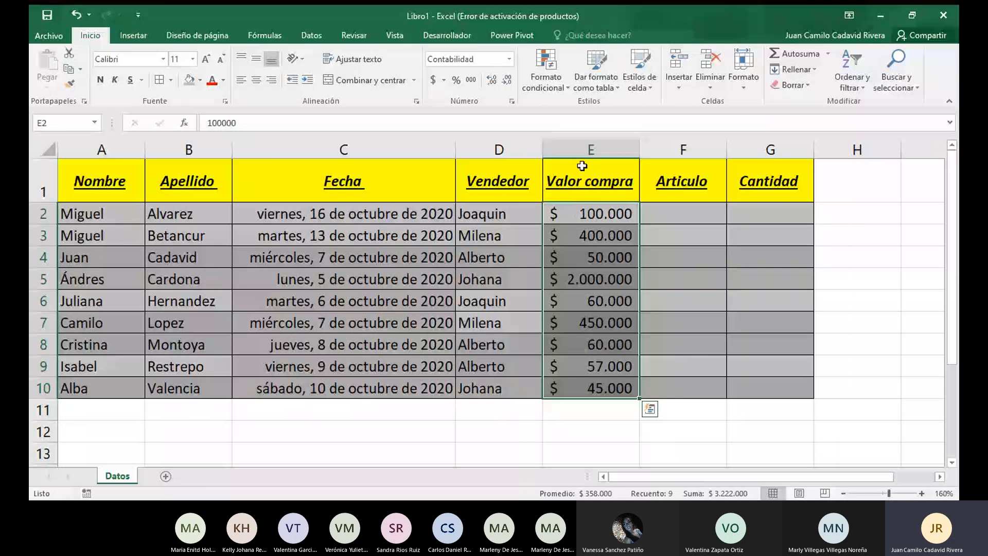
Examine the number format of the Valor compra amounts and compare cell E2's displayed amount with its underlying value
click(444, 62)
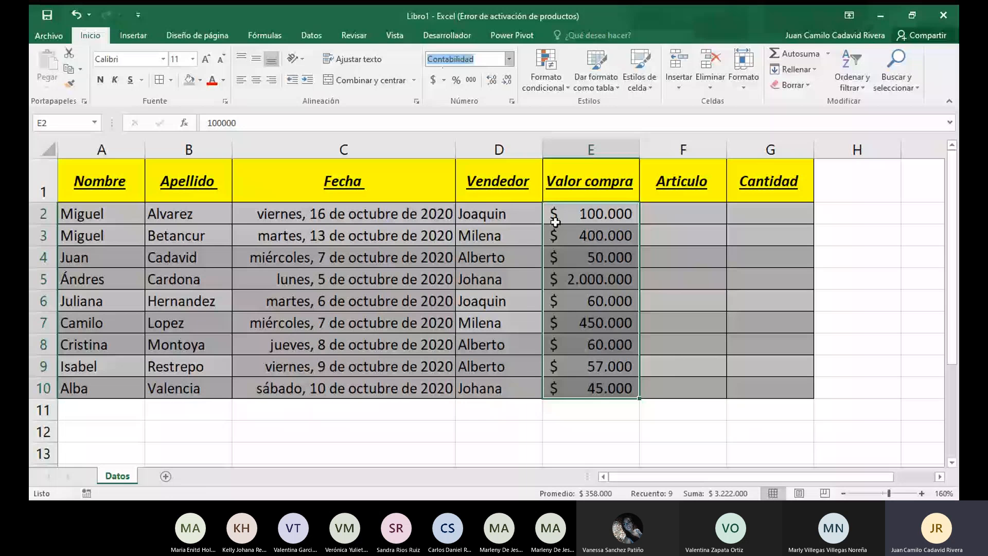
click(568, 255)
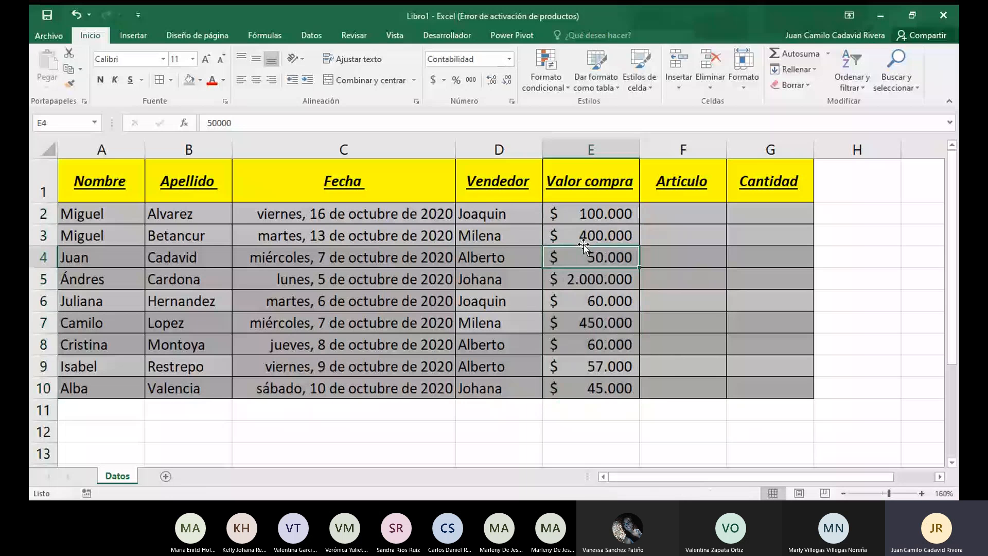
drag(582, 213, 592, 387)
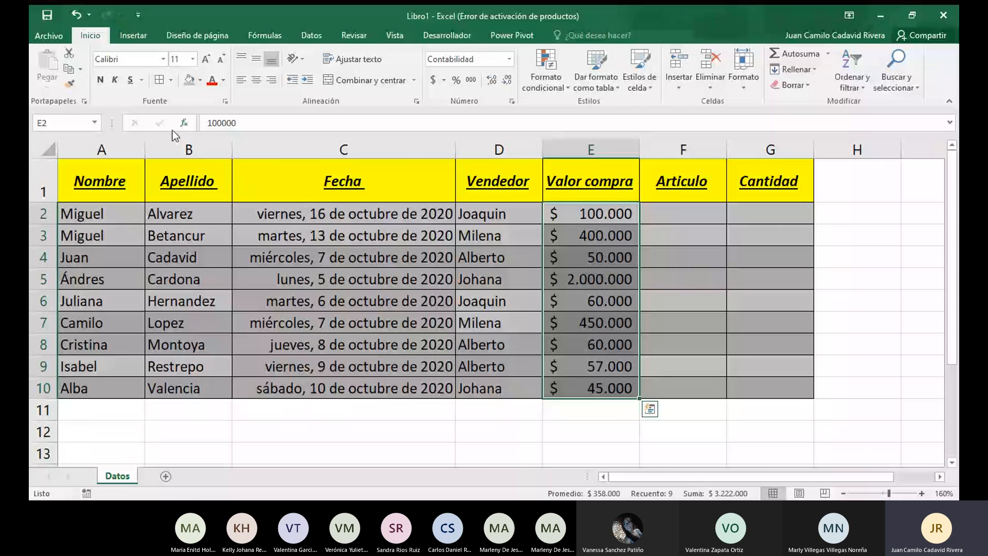
click(576, 214)
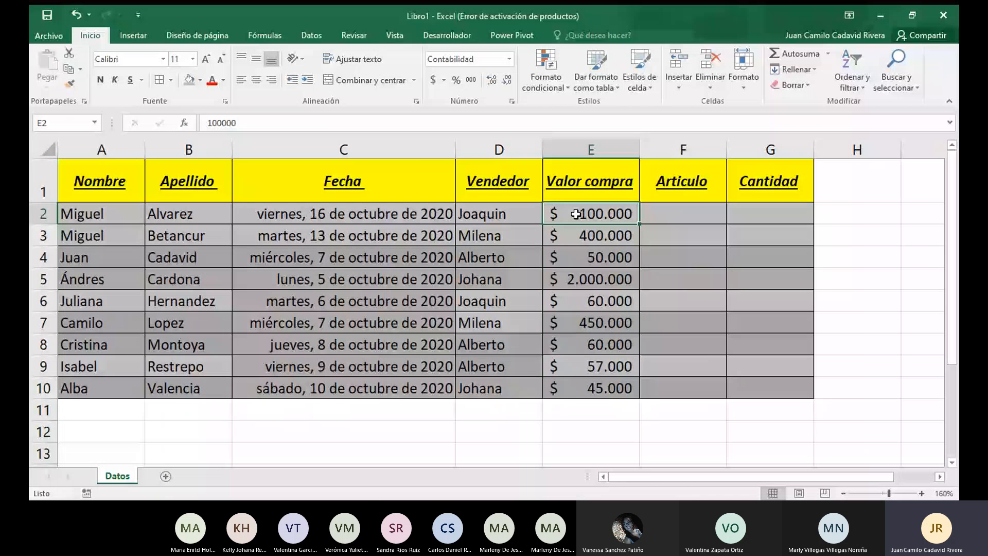
drag(237, 123, 207, 123)
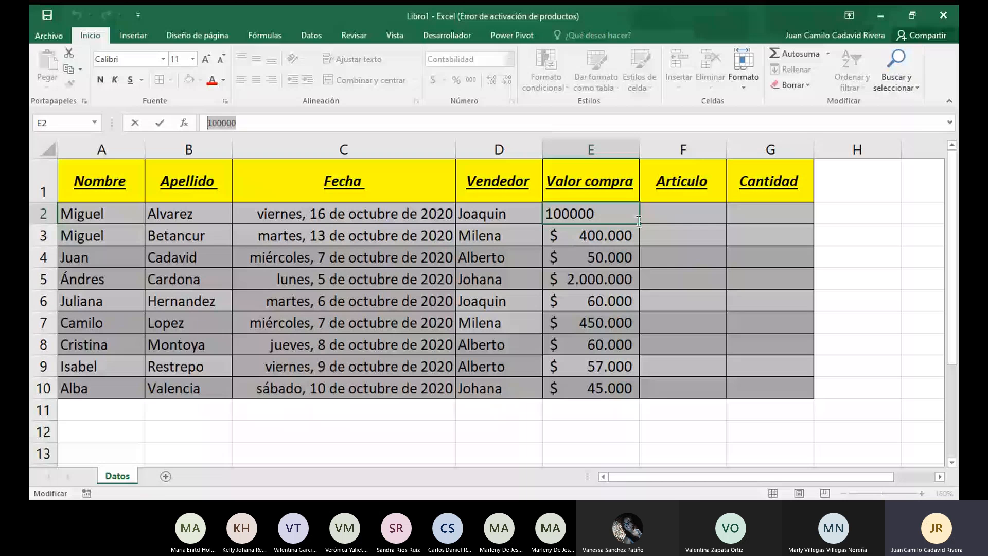
click(593, 239)
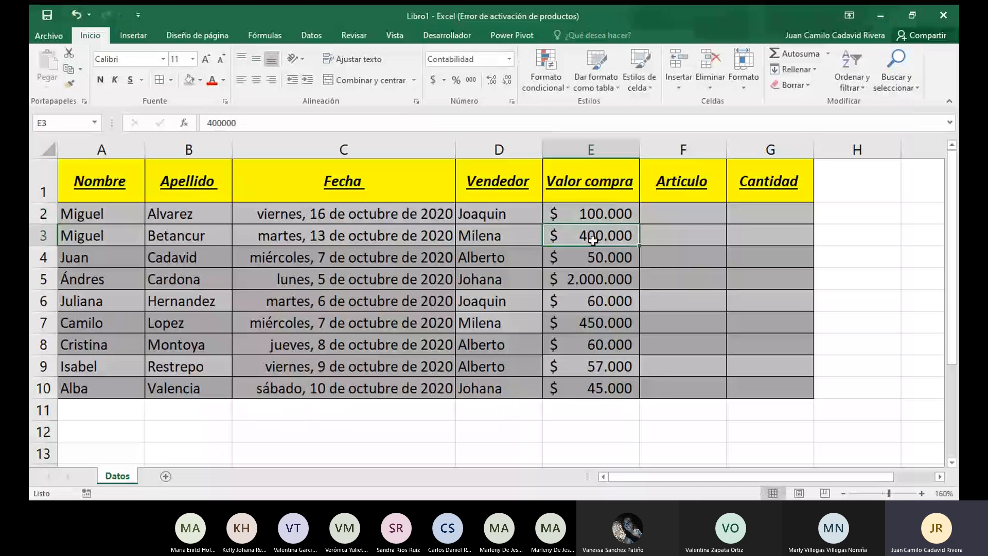
key(Up)
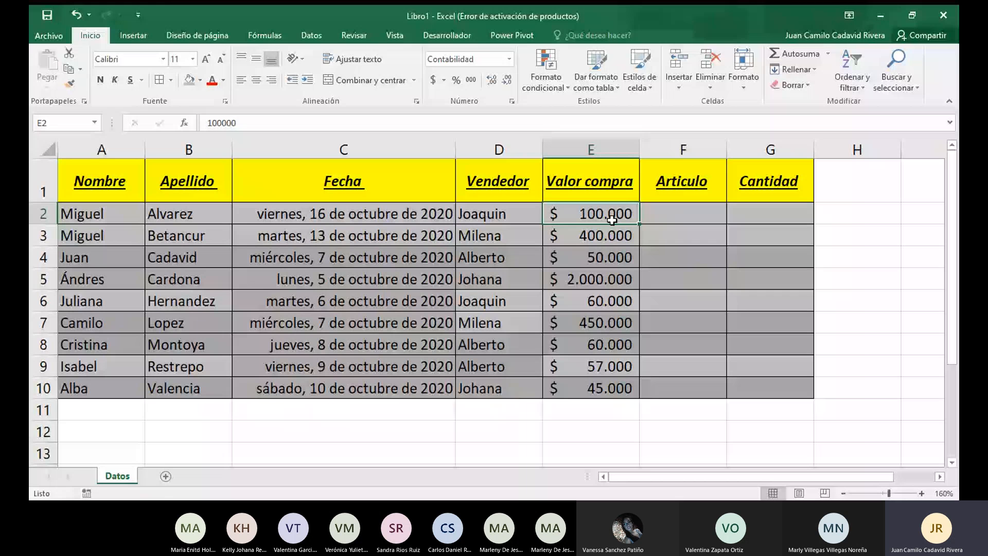
double_click(223, 123)
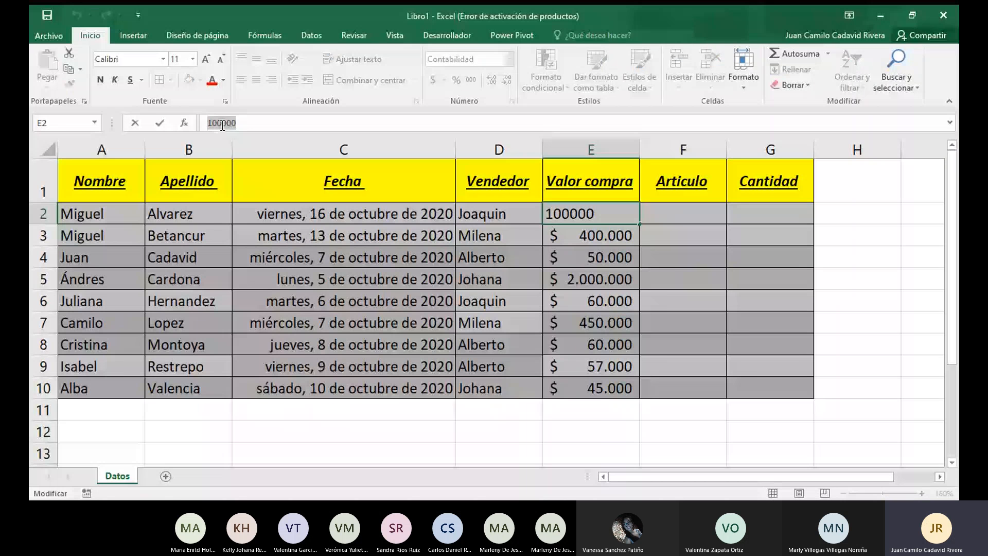
key(Escape)
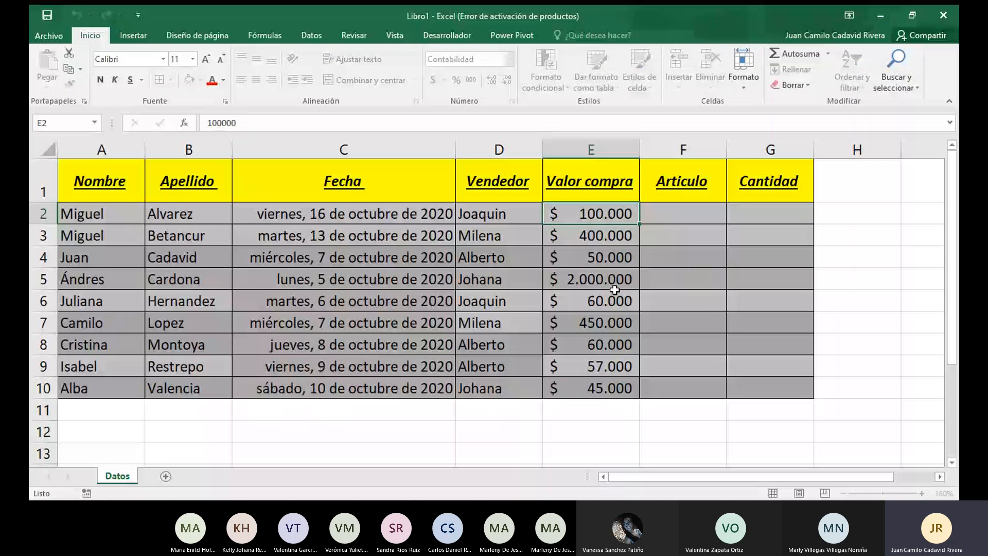
drag(591, 214, 585, 387)
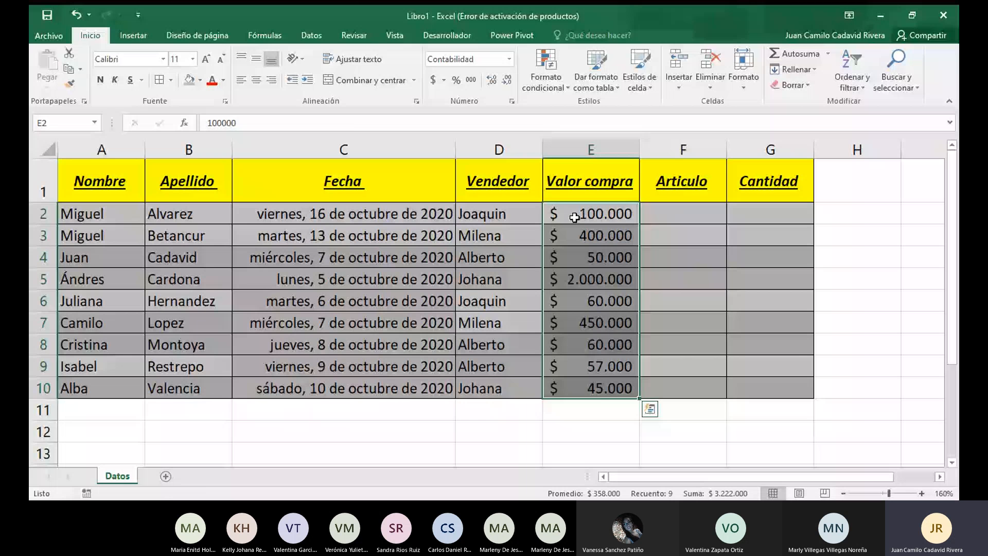
double_click(346, 117)
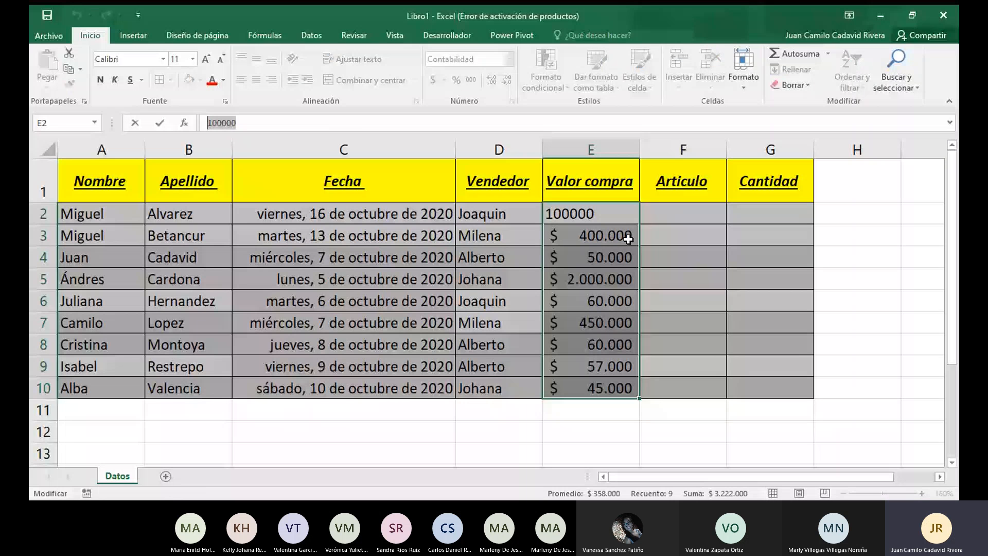
click(640, 257)
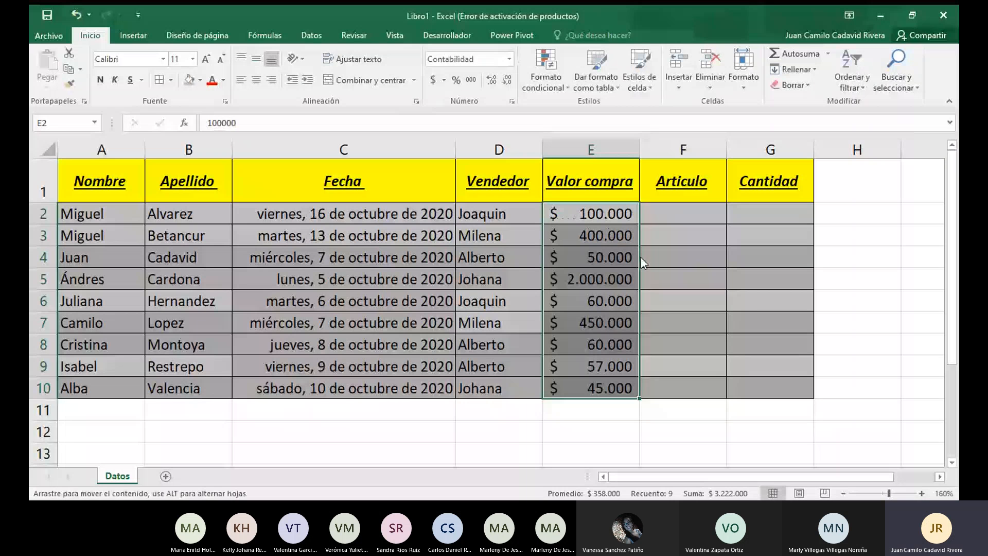
click(643, 257)
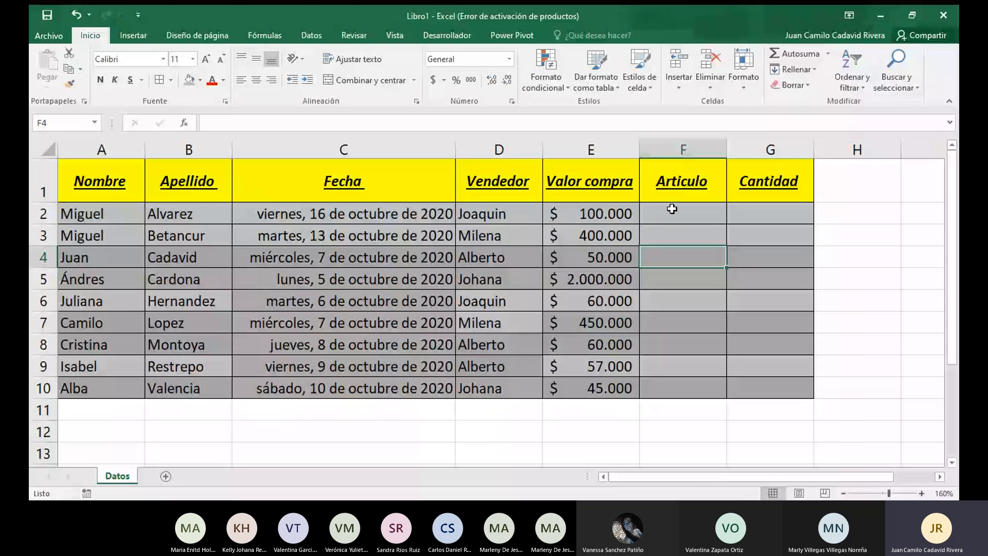
Insert a blank column between the Valor compra and Articulo columns
right_click(669, 151)
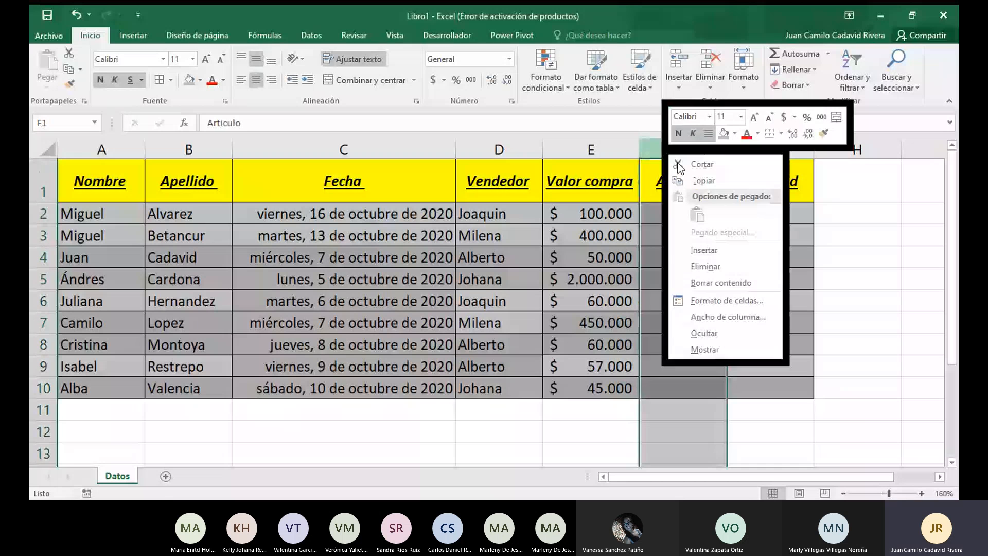
click(700, 164)
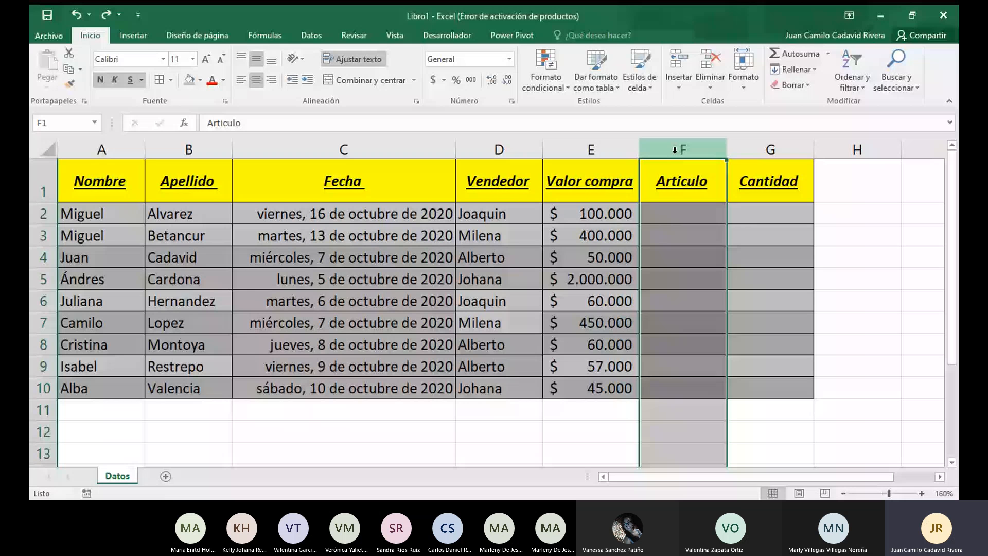
drag(669, 144, 662, 147)
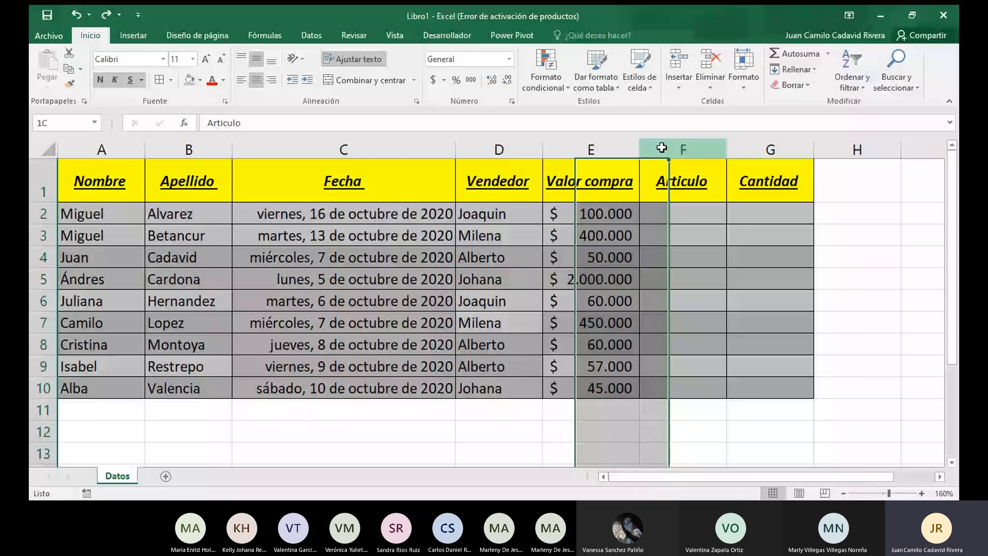
drag(661, 147, 666, 149)
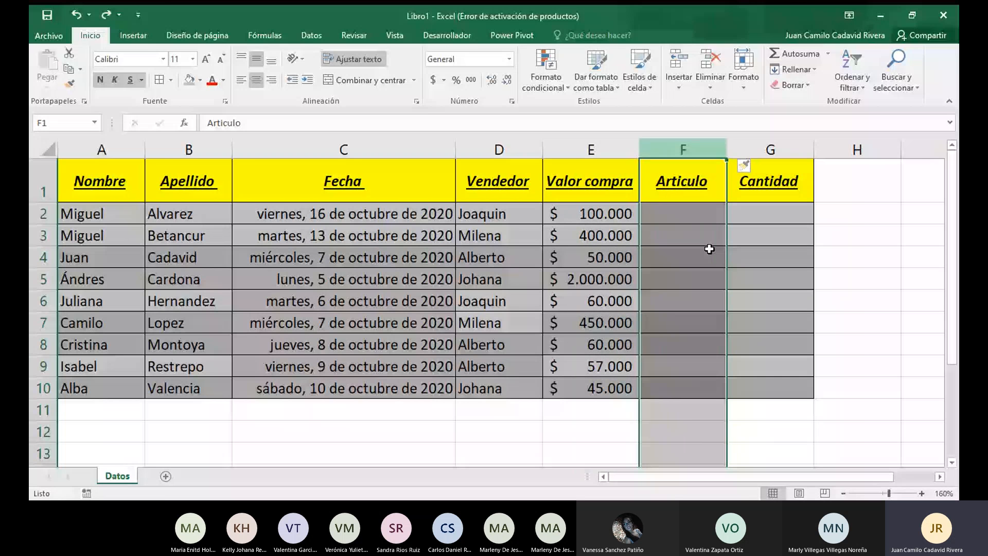
key(ctrl+plus)
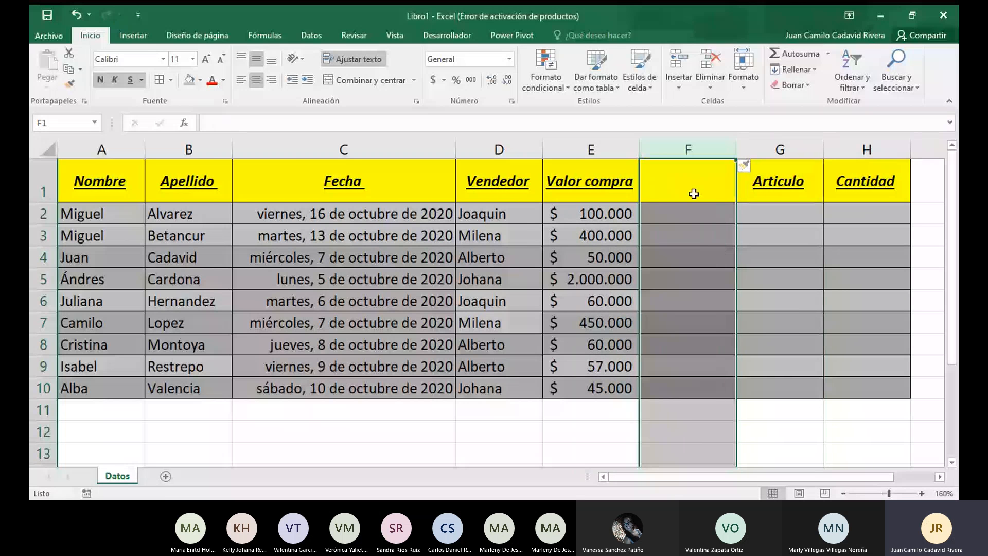
Enter the heading "Decuento" in cell F1 of the blank column
click(693, 193)
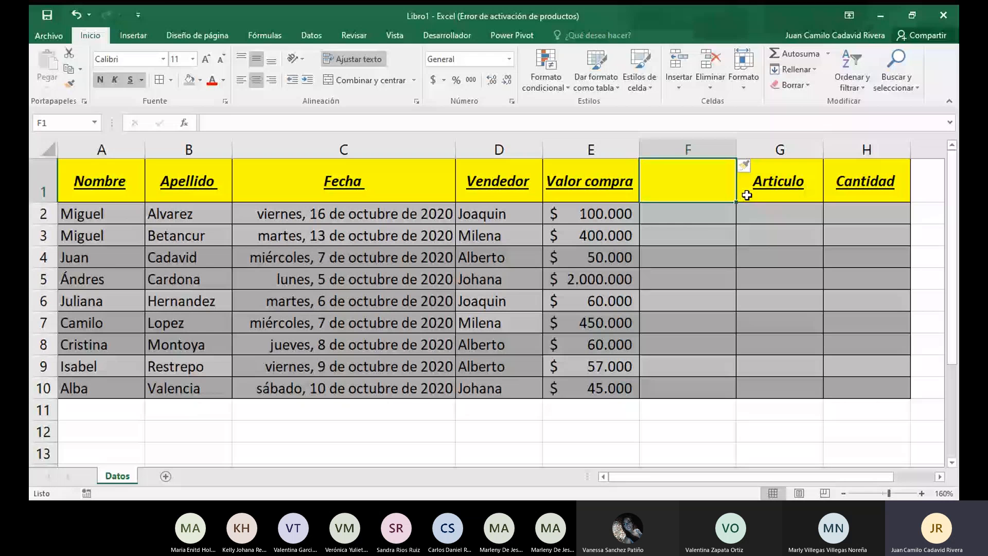
click(708, 219)
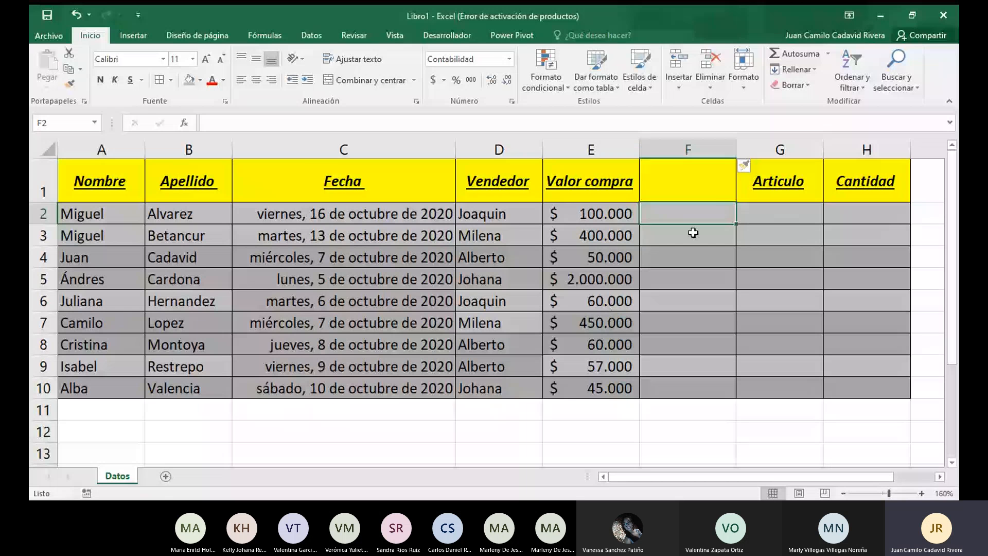
click(693, 190)
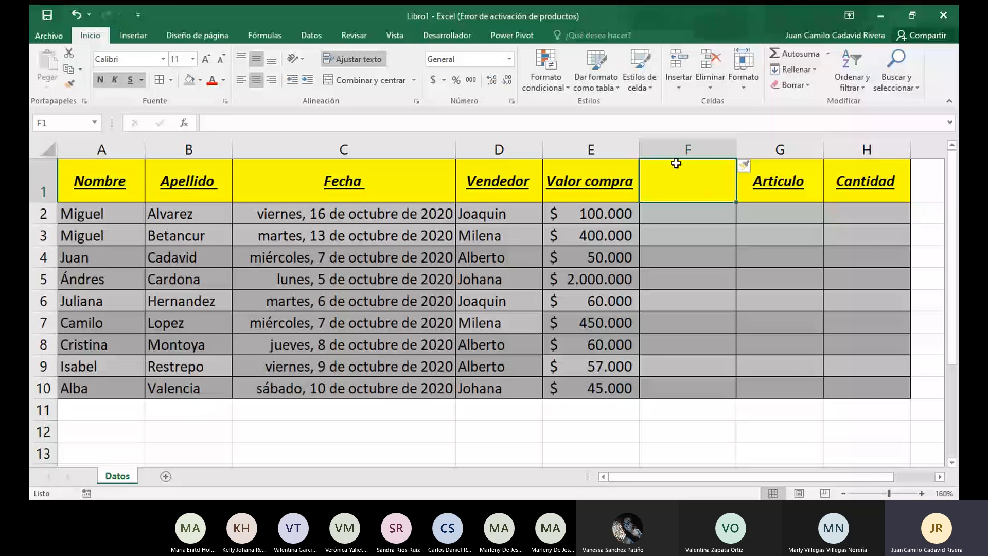
click(679, 212)
drag(680, 212, 684, 393)
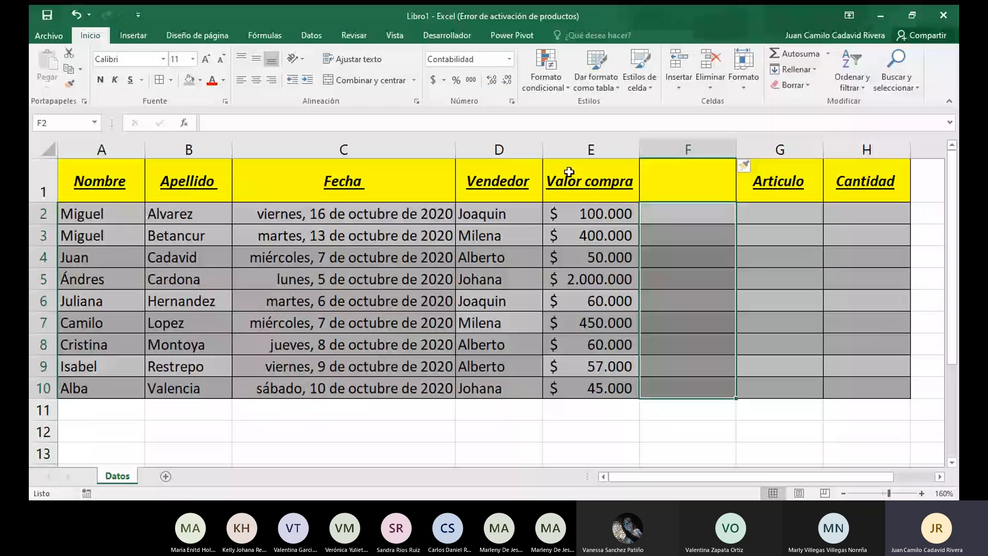
click(662, 193)
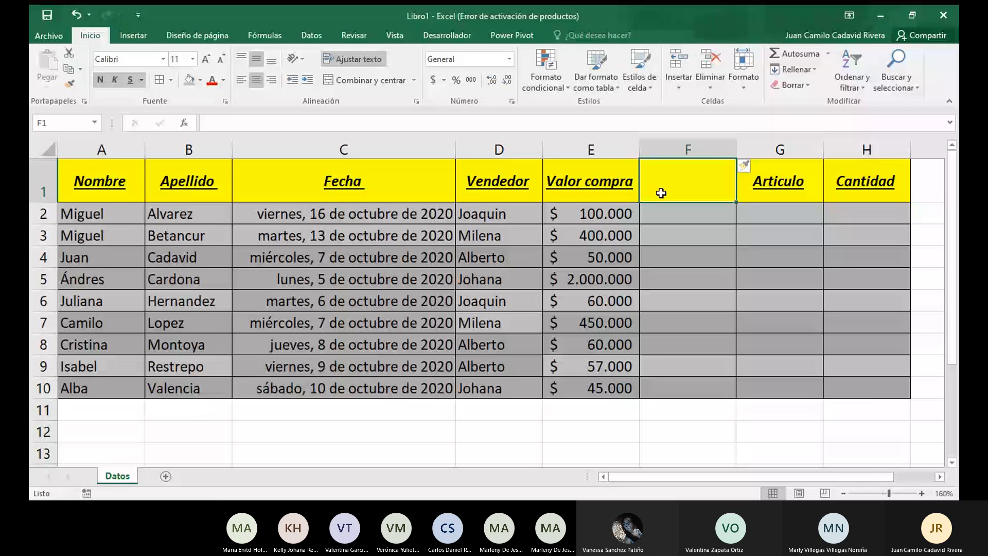
text(Decuento)
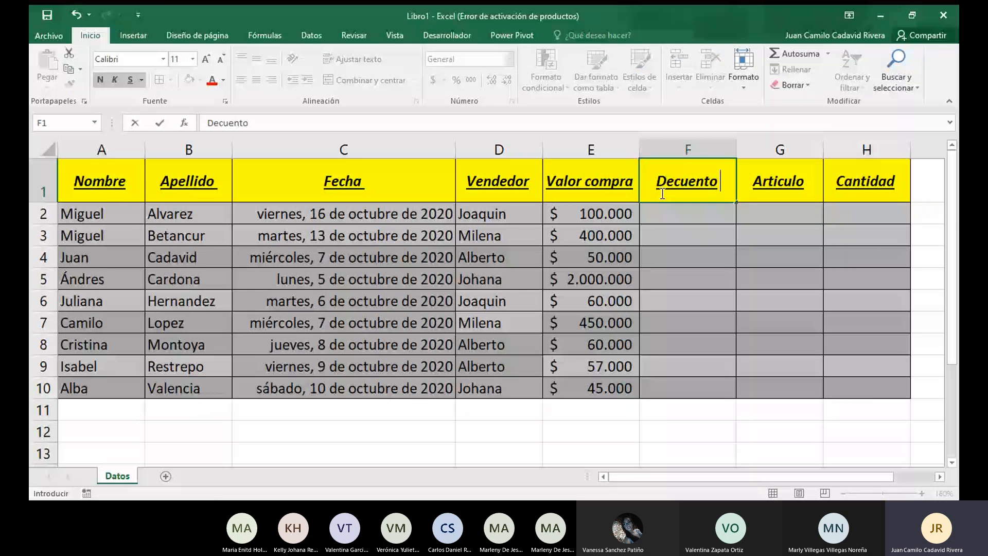
key(Return)
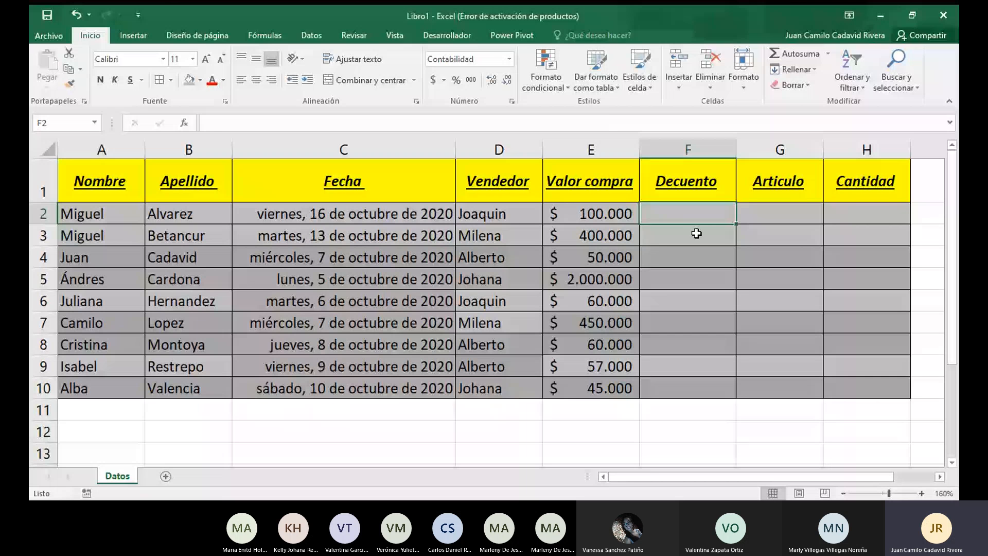
Enter 45 in cell F2 under Decuento and set that cell's number format to General
text(45)
key(Return)
key(Up)
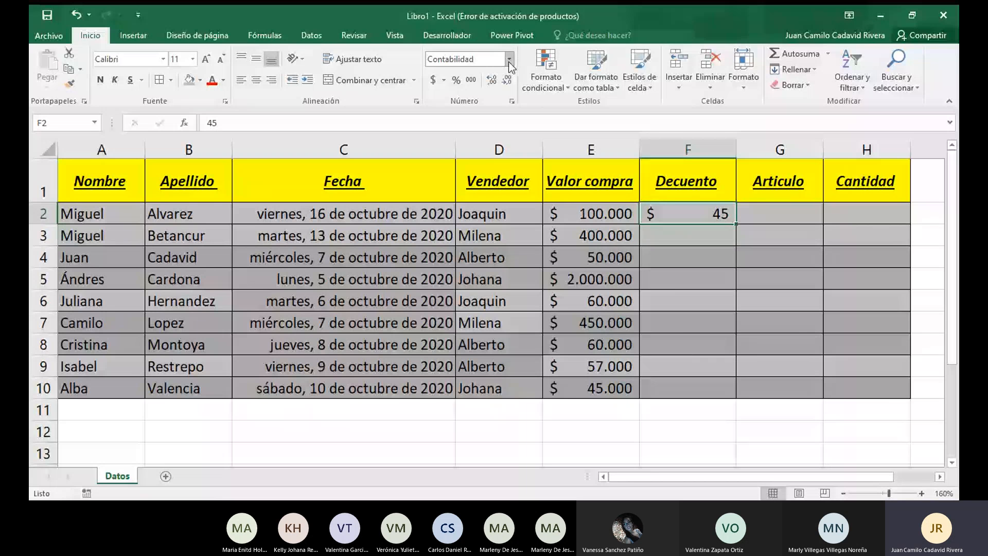
click(489, 78)
click(705, 232)
click(711, 220)
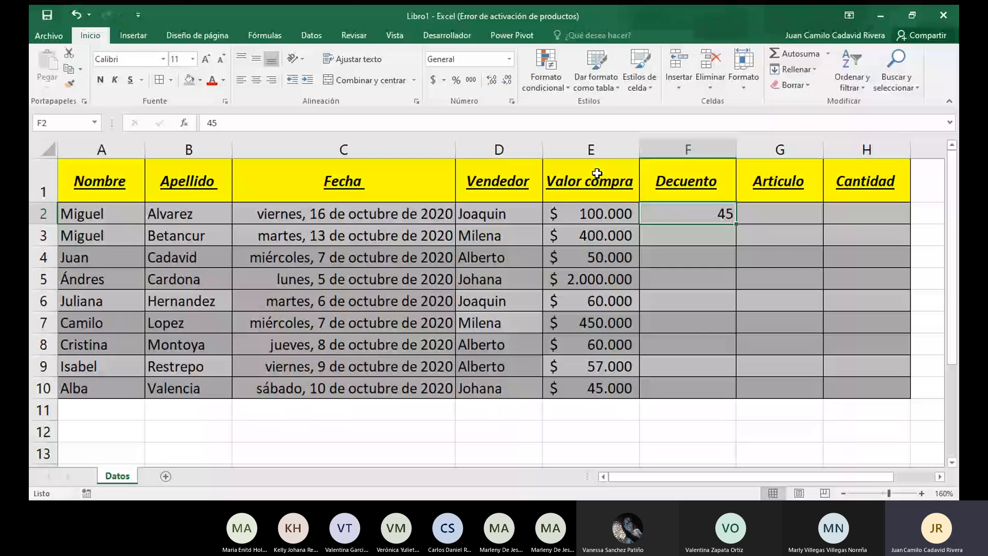
Apply the Percentage number format to the 45 in cell F2 and clear the cell's contents
click(454, 81)
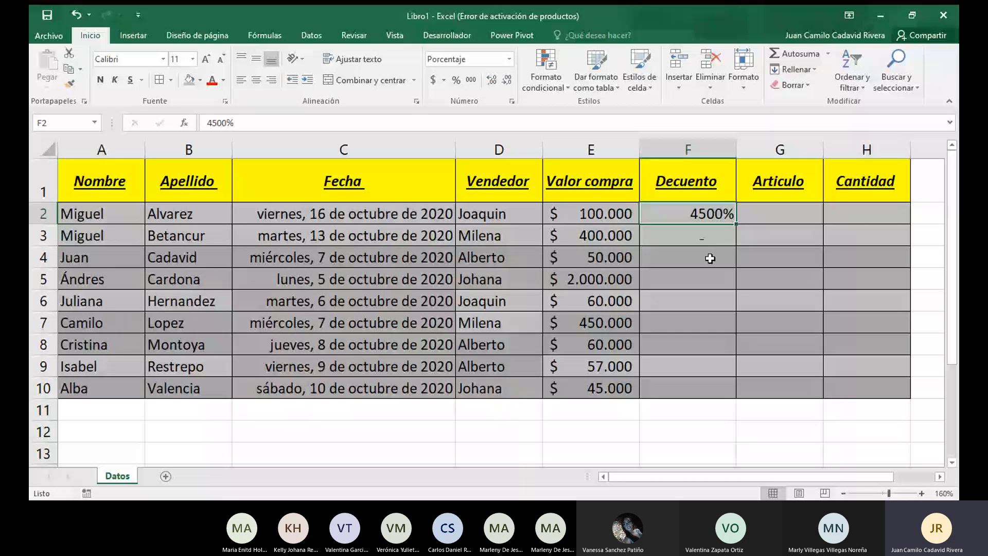
key(BackSpace)
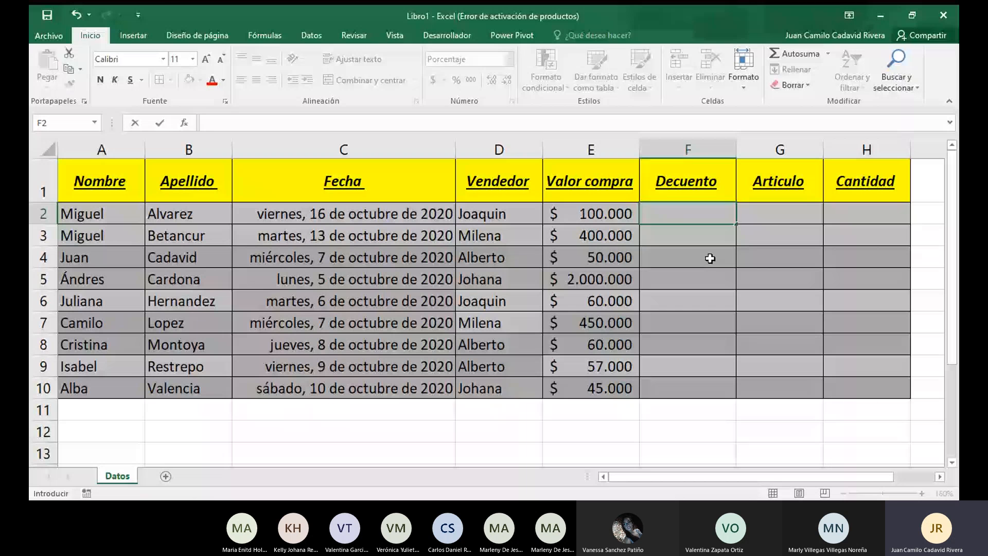
key(Return)
click(706, 214)
text(45)
key(Escape)
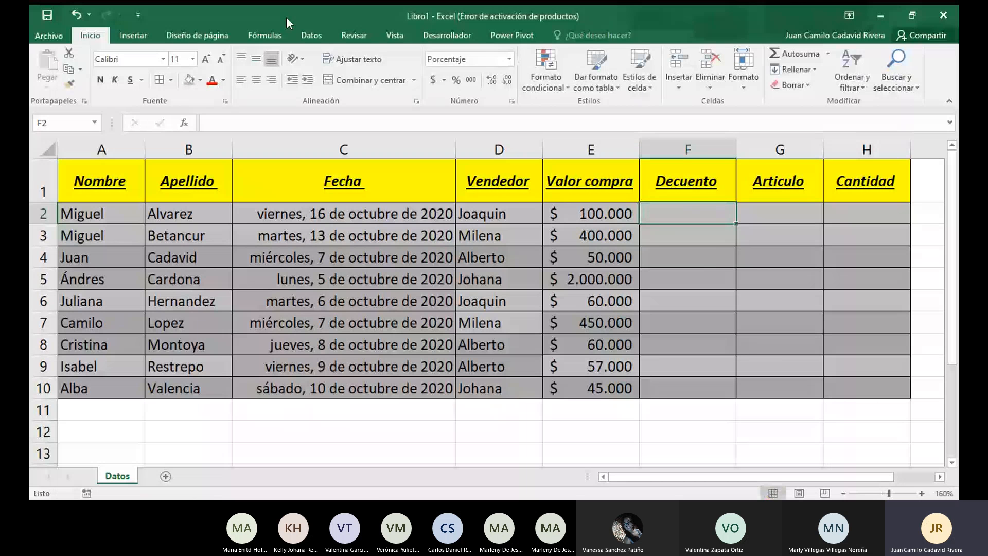
Set cell F2's number format to General and enter 45 in it
click(509, 59)
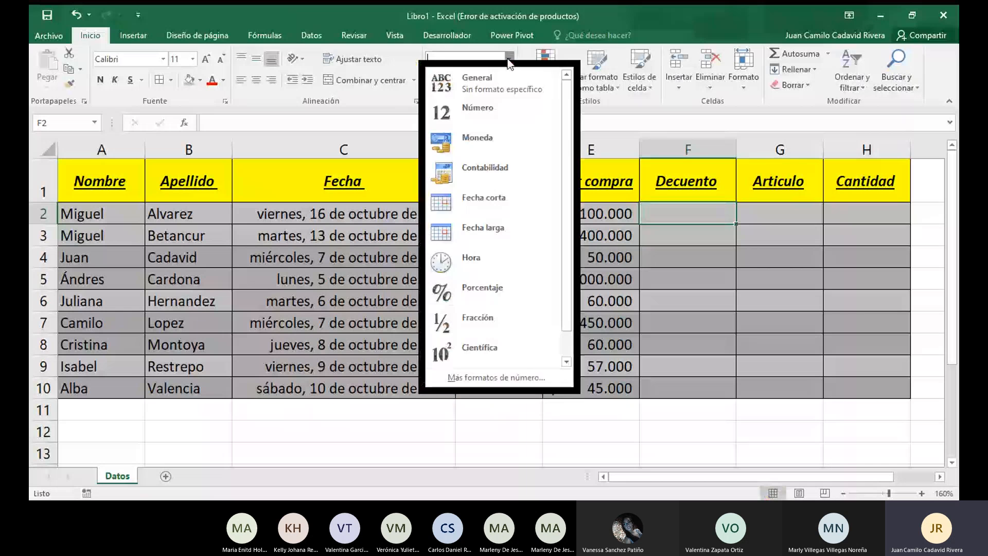
click(484, 168)
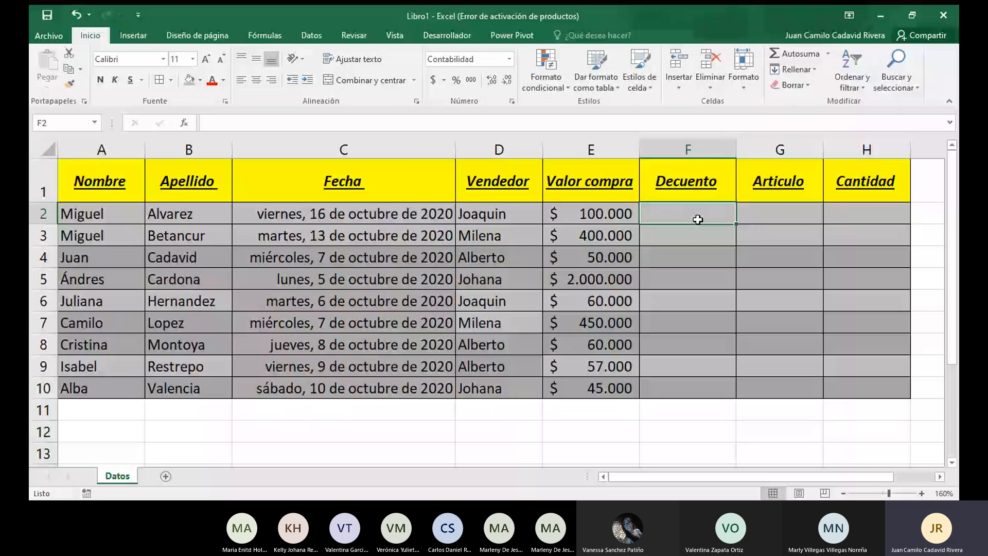
text(45)
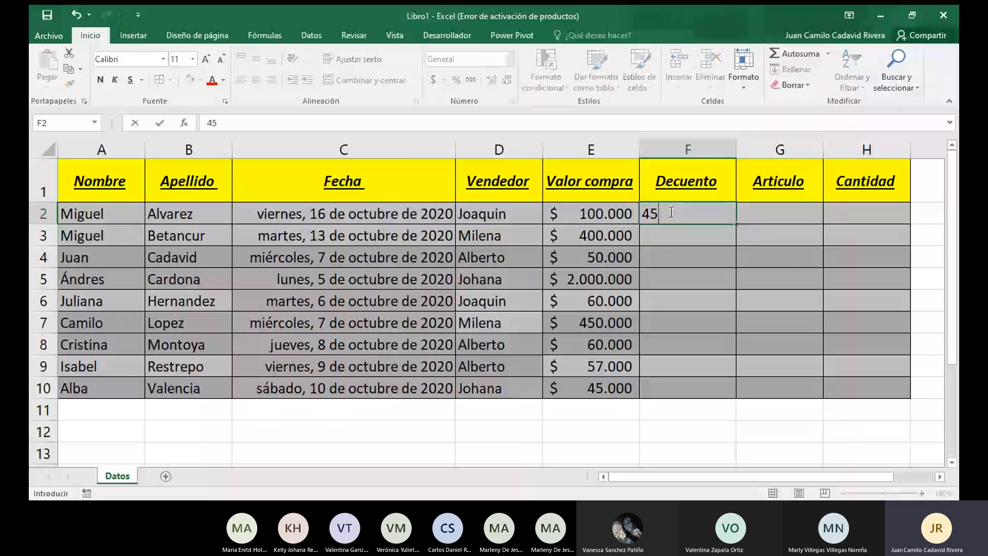
double_click(206, 116)
key(Return)
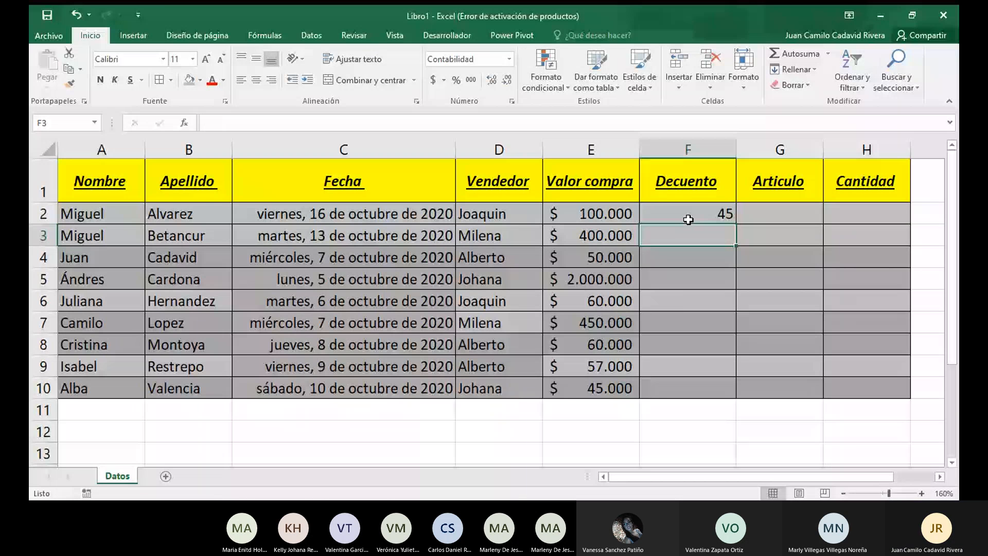
click(688, 215)
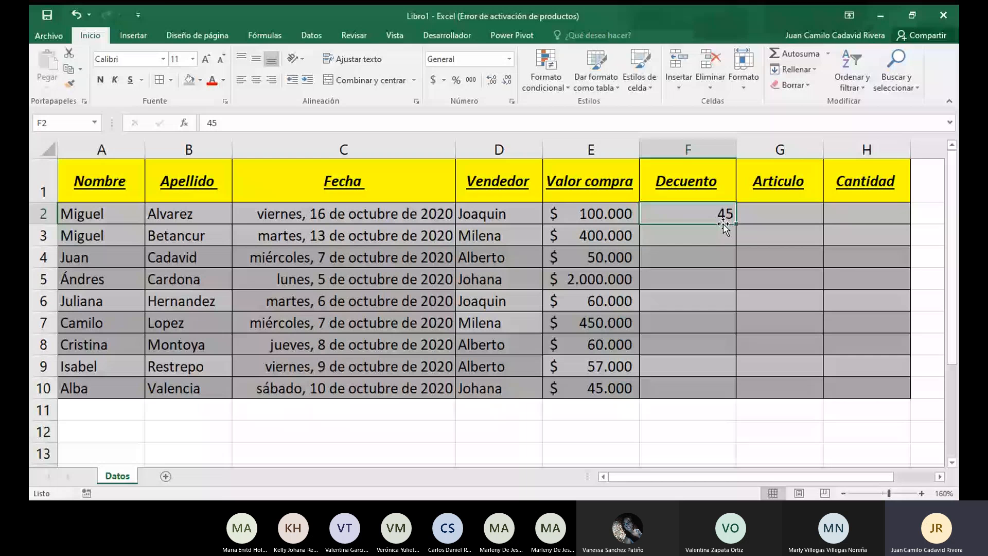
Replace the value in cell F2 with 0,45 and apply the Percentage number format
text(0)
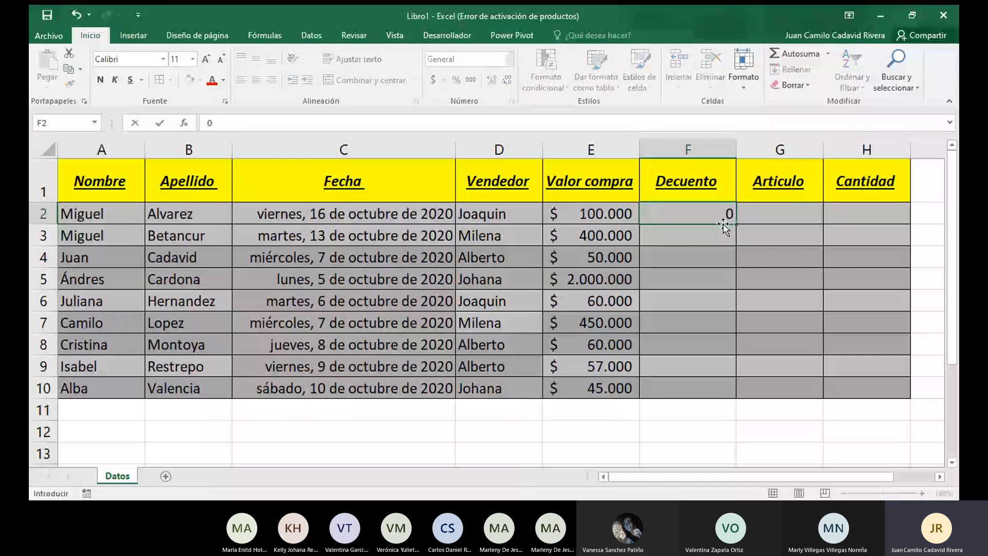
text(,)
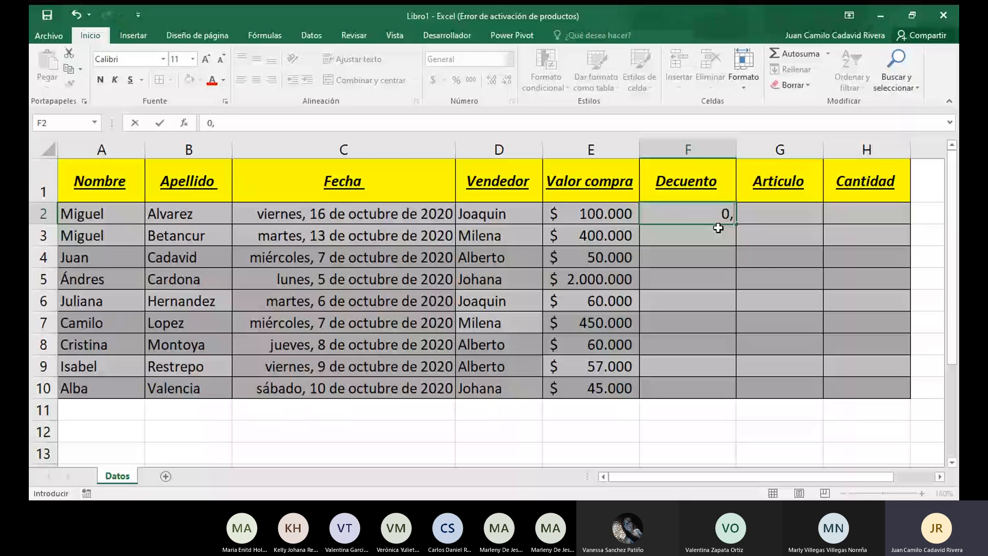
text(45)
click(710, 215)
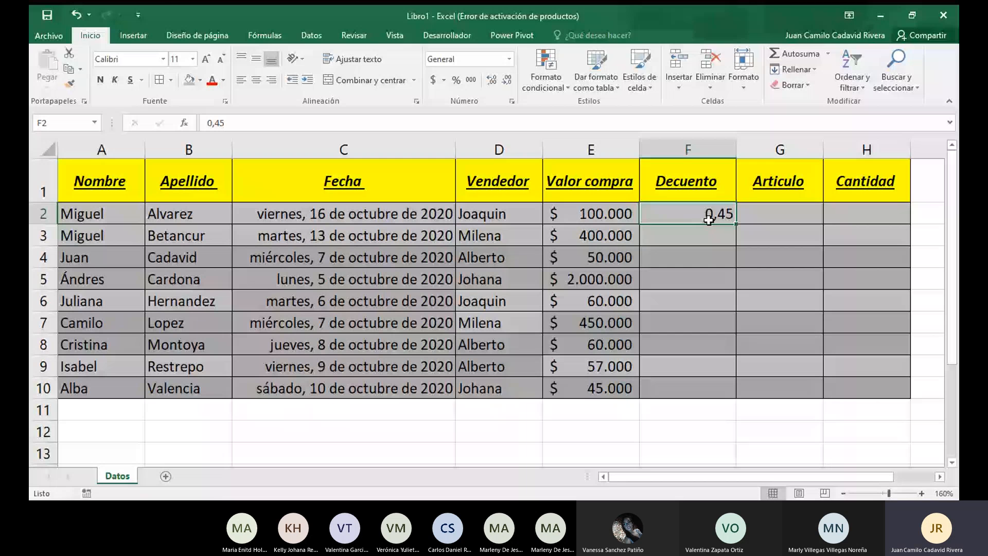
click(456, 80)
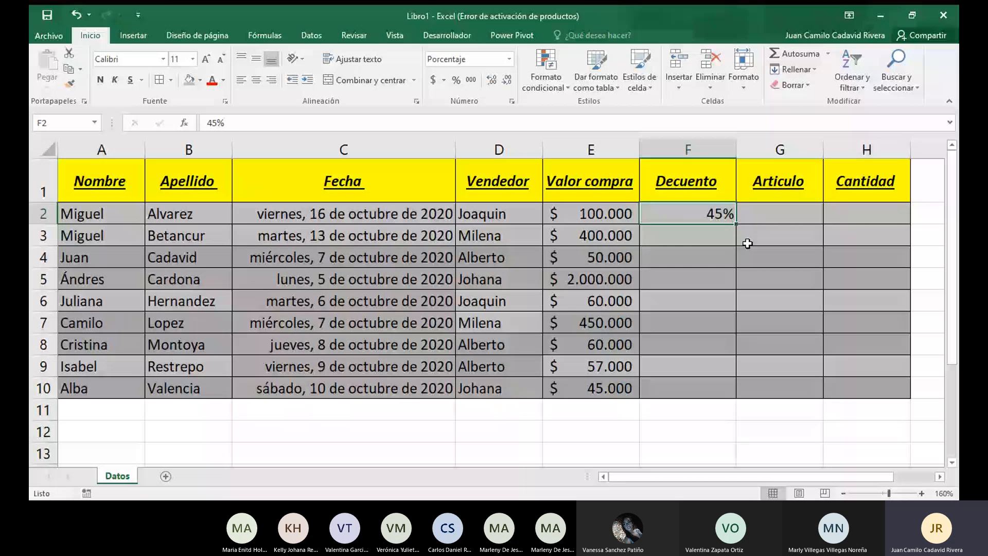
Enter 0,3 in cell F3 under Decuento and set that cell's number format to General
click(697, 236)
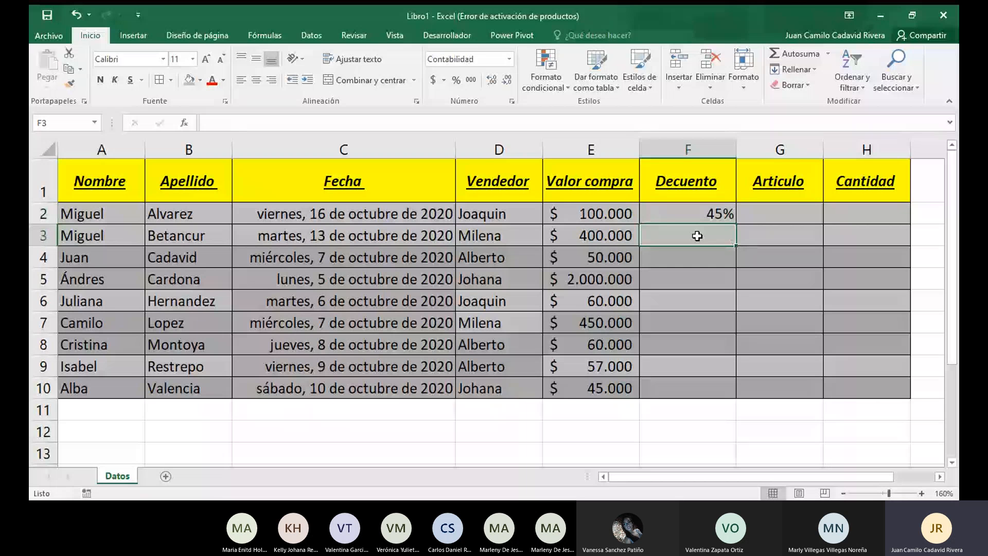
text(0,)
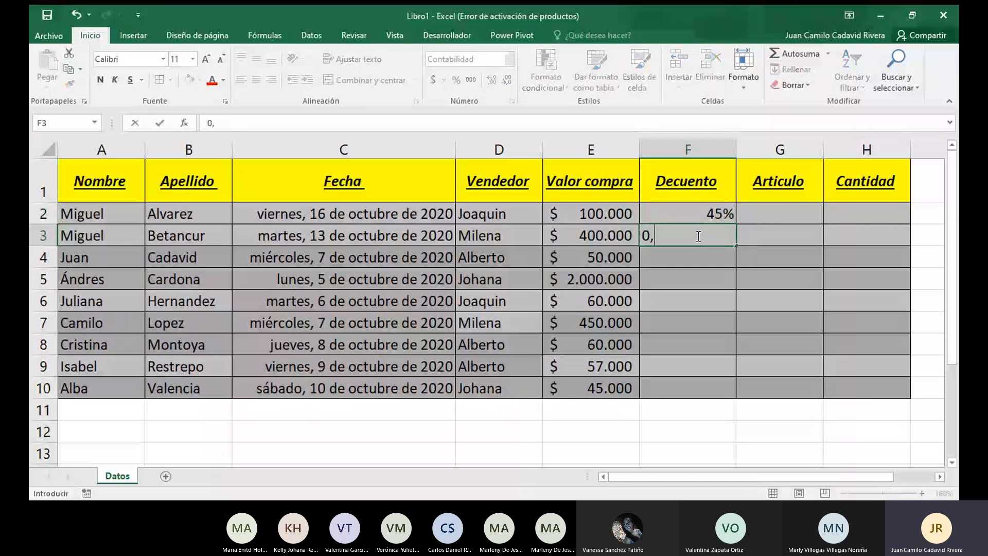
click(697, 259)
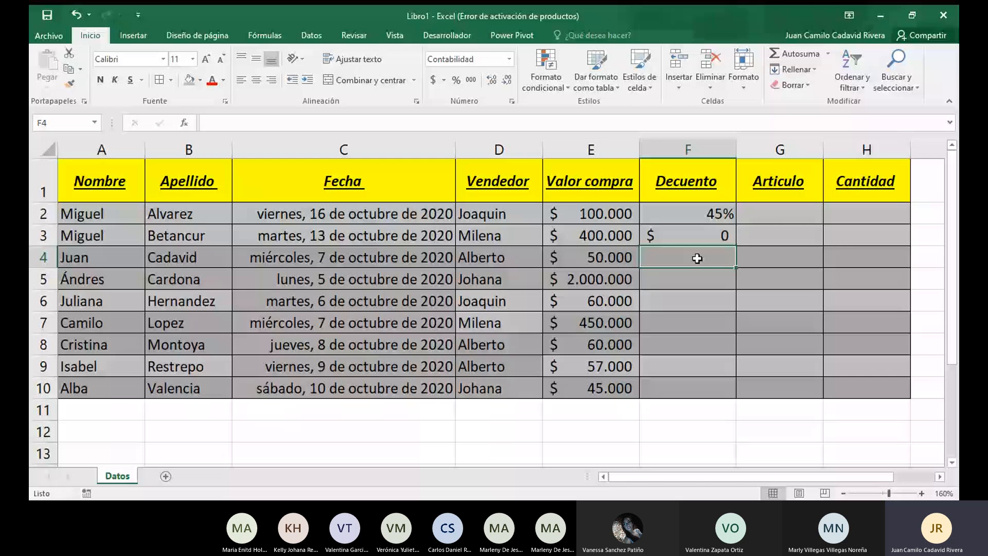
click(675, 235)
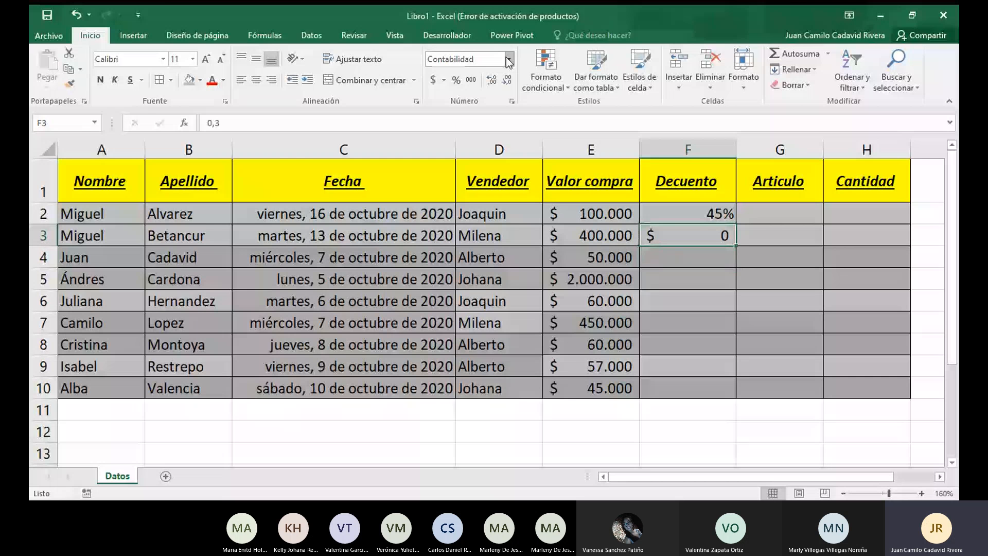
click(513, 78)
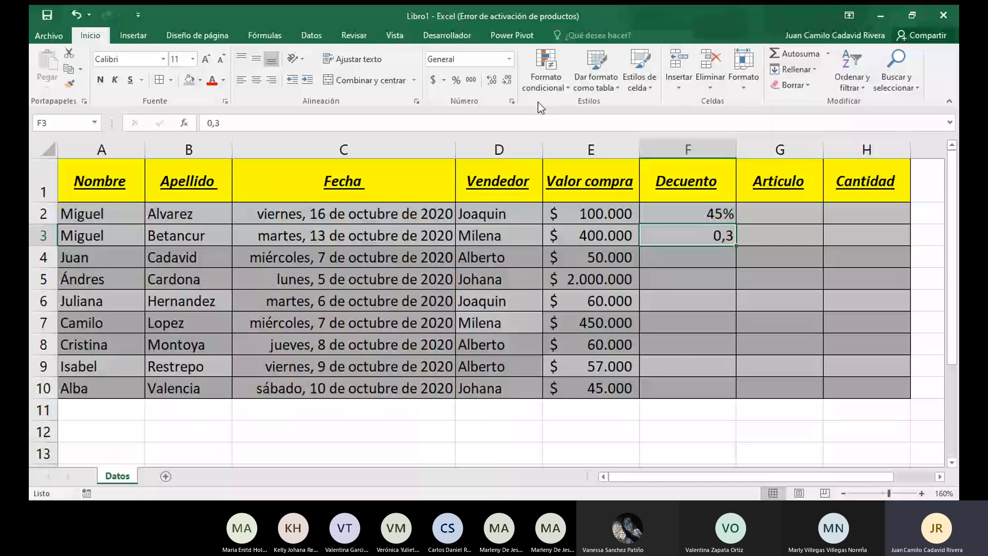
Set cells F3:F10 to the General number format and apply the Percentage format to cell F3
drag(687, 214, 687, 362)
drag(688, 236, 687, 390)
click(509, 58)
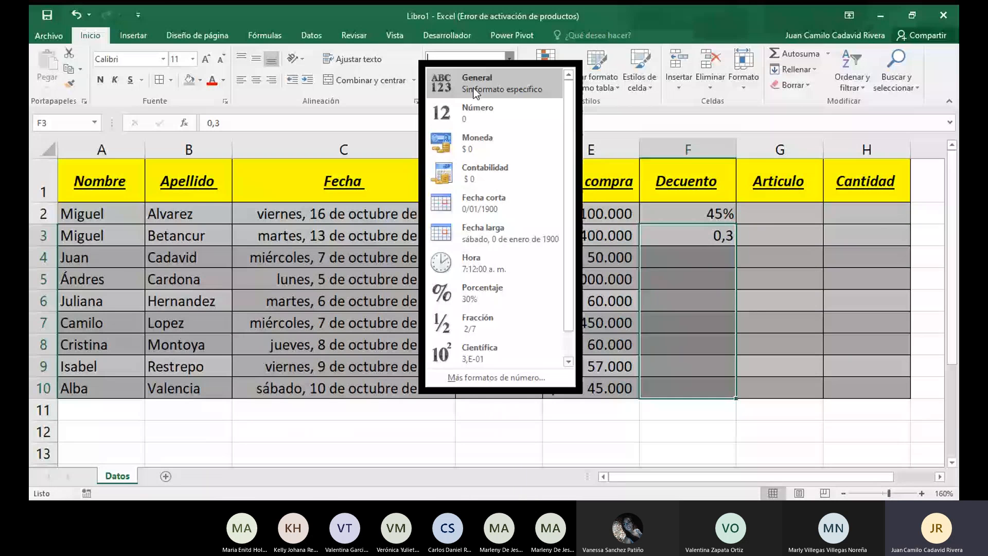
click(474, 89)
click(456, 80)
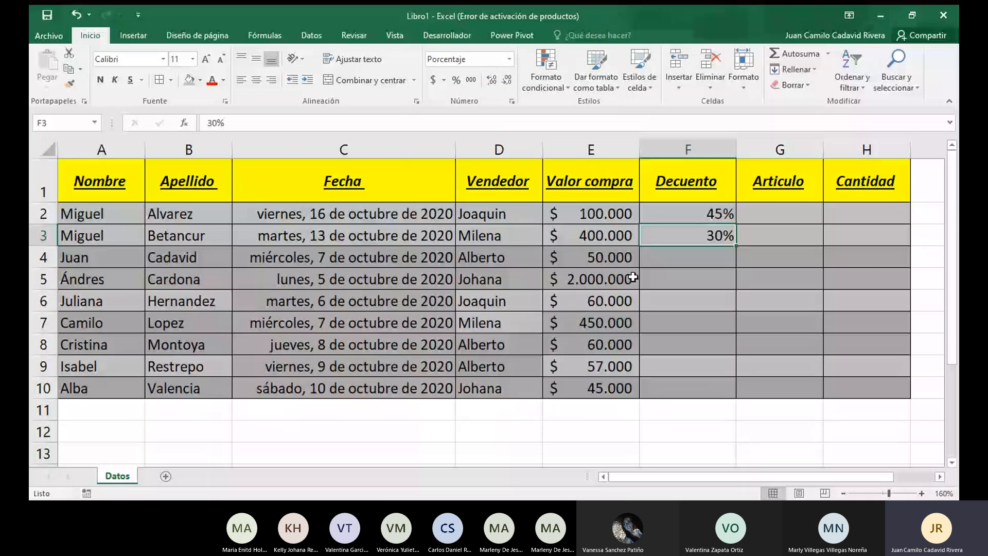
key(Return)
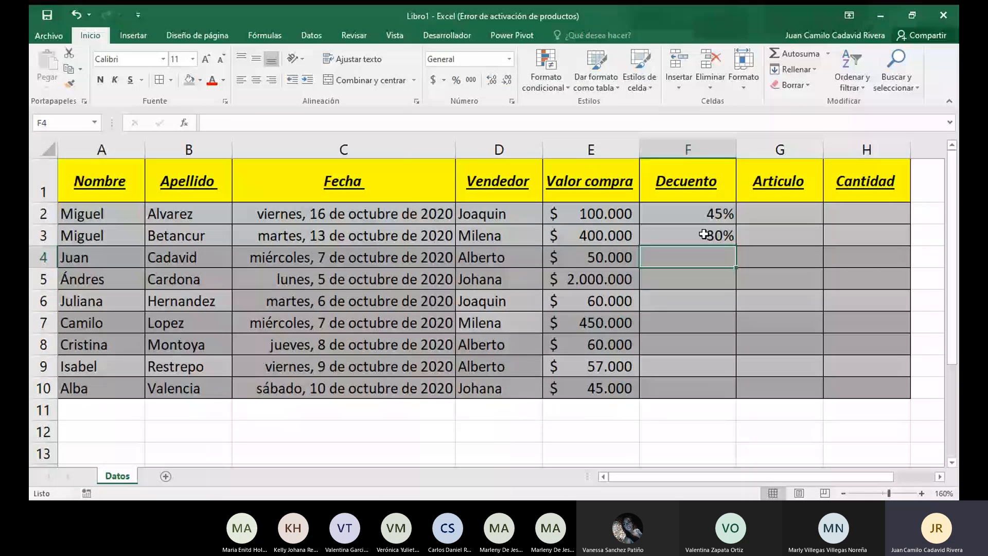
Undo the trial discount values and percentage formatting in cells F2 and F3
key(ctrl+z)
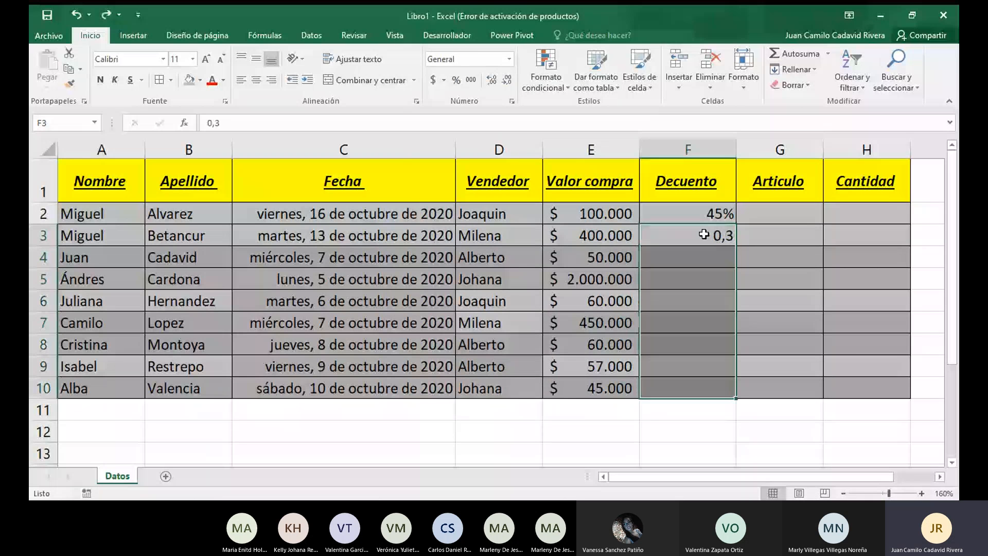
key(ctrl+z)
key(ctrl+z)
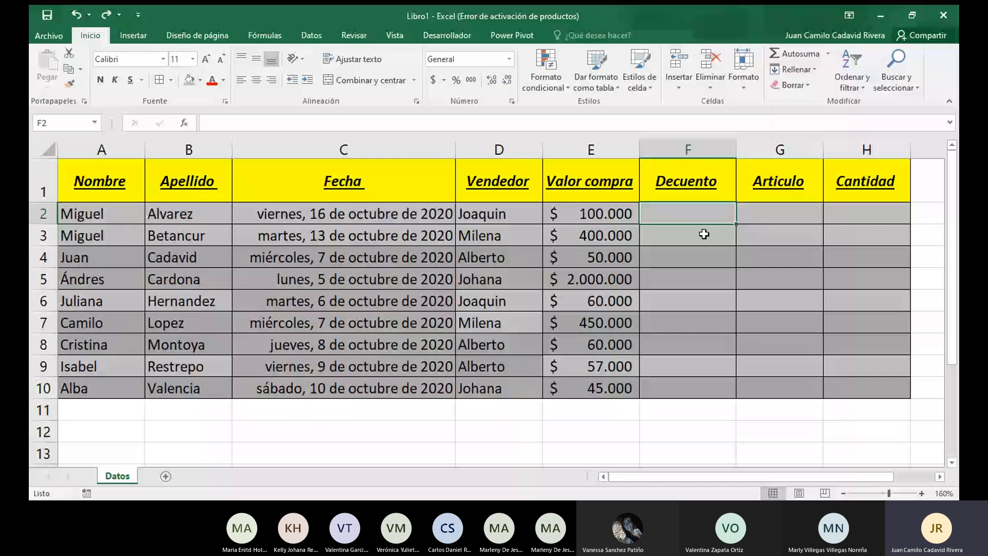
Apply the Percentage number format to the empty Decuento cells F2:F10
drag(700, 216, 674, 386)
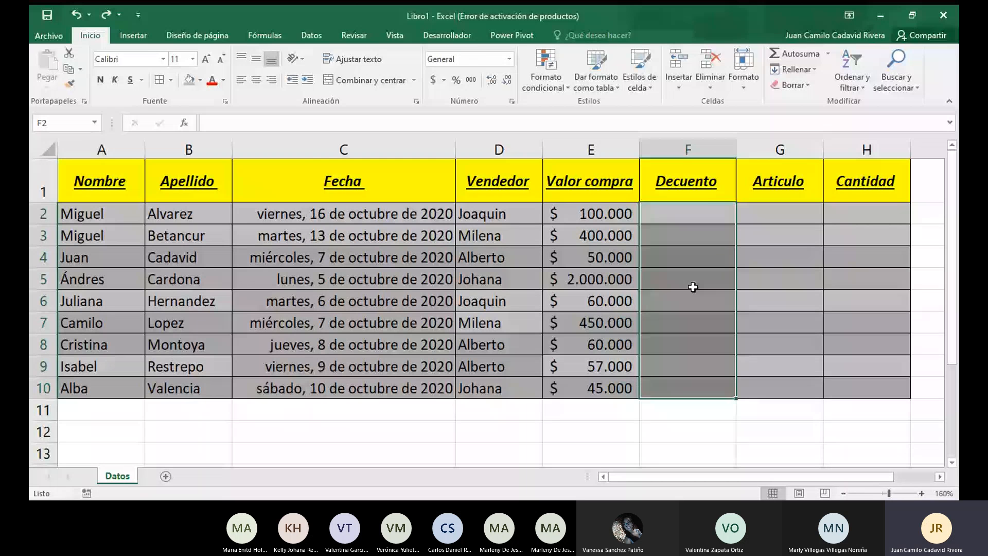
key(ctrl+shift+5)
click(466, 59)
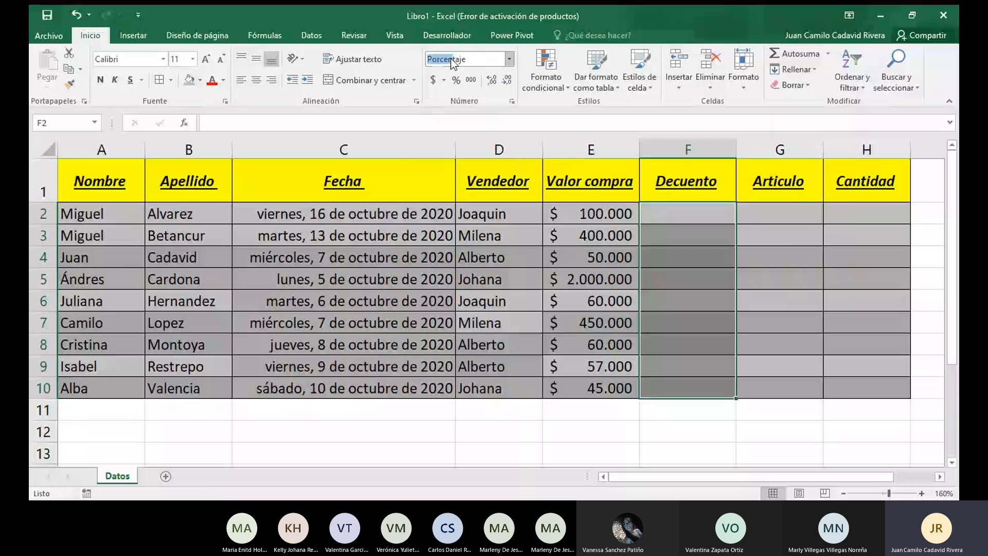
drag(452, 62, 474, 62)
Enter the discounts 45%, 30%, 10%, 20% and 35% in cells F2 to F6 of the Decuento column
click(680, 239)
click(681, 215)
text(45)
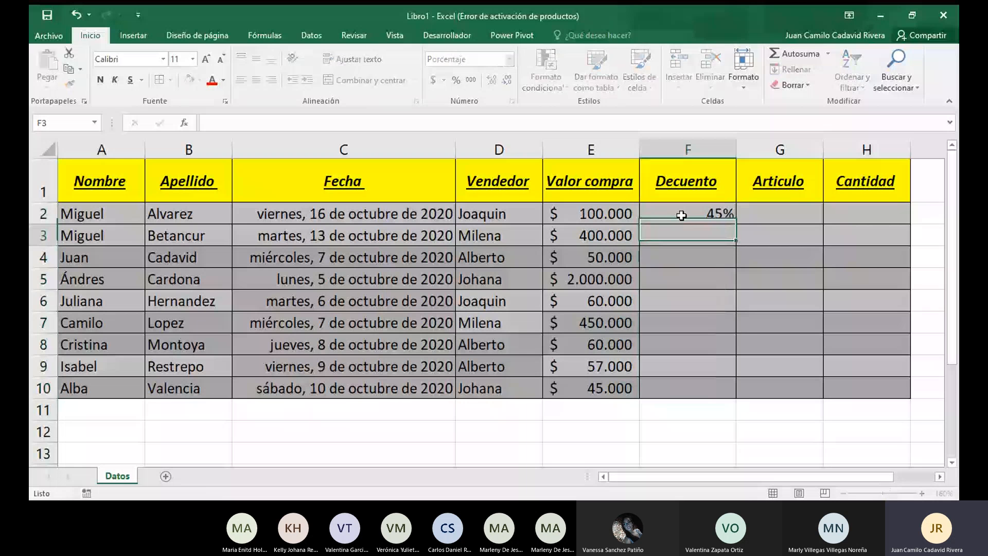
key(Return)
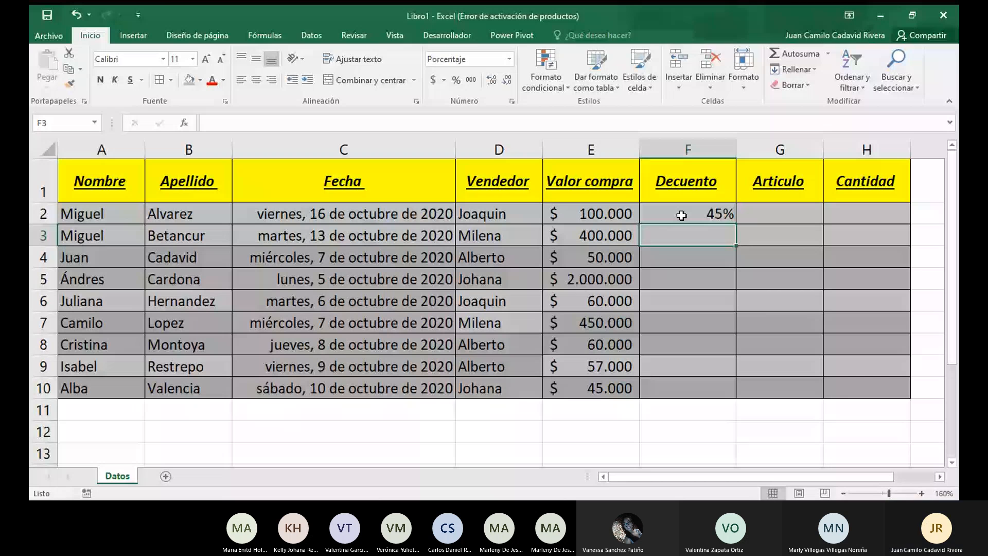
text(30)
key(Return)
text(1)
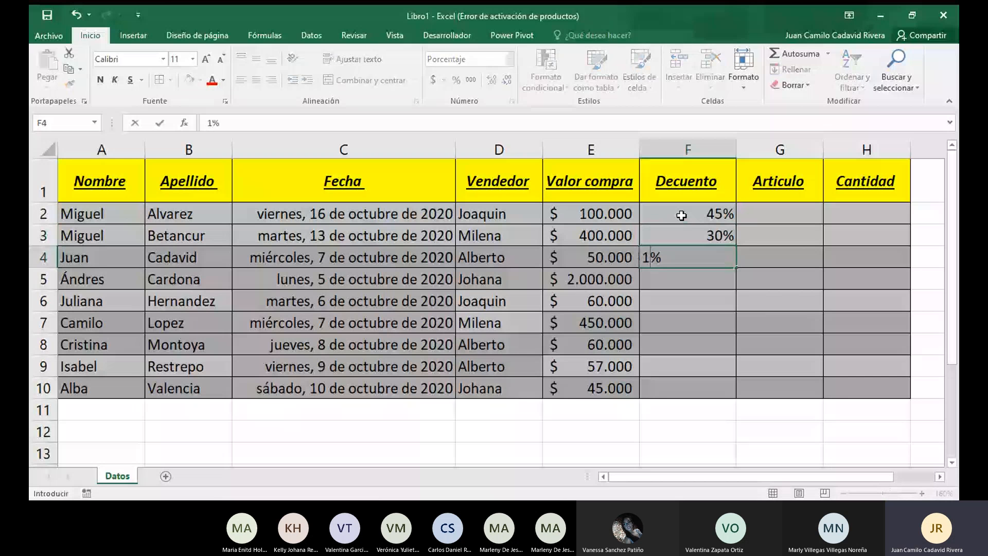
text(0)
key(Return)
text(20)
key(Return)
text(35)
key(Return)
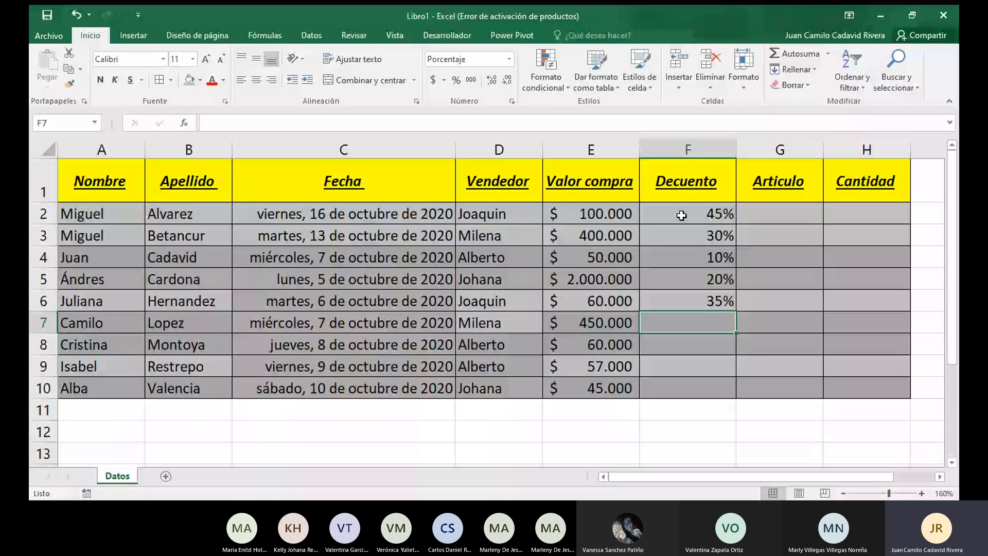
Try entering 0,45 in cell G2 and applying the Percentage format to it, and undo both changes
click(758, 214)
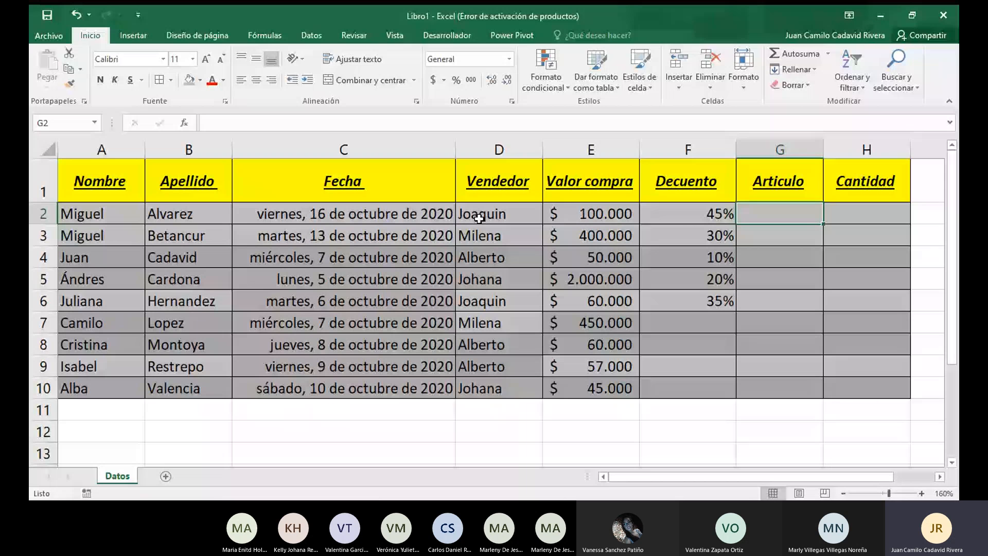
text(0,45)
key(Return)
key(Return)
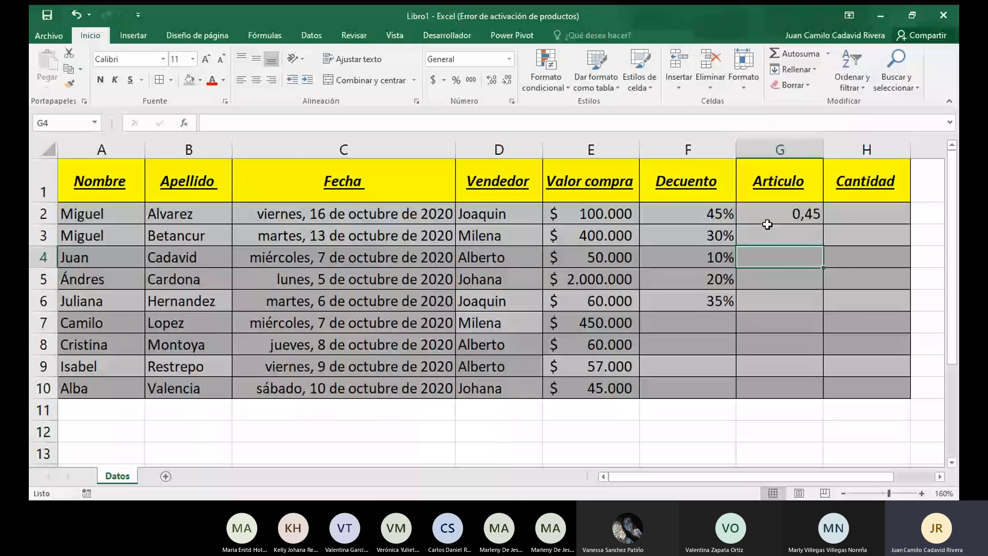
click(767, 222)
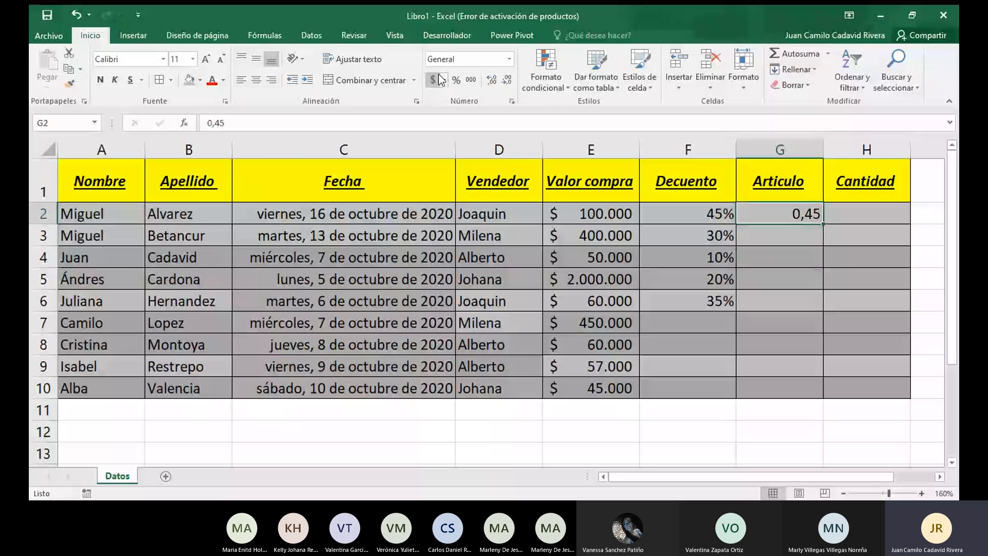
click(456, 80)
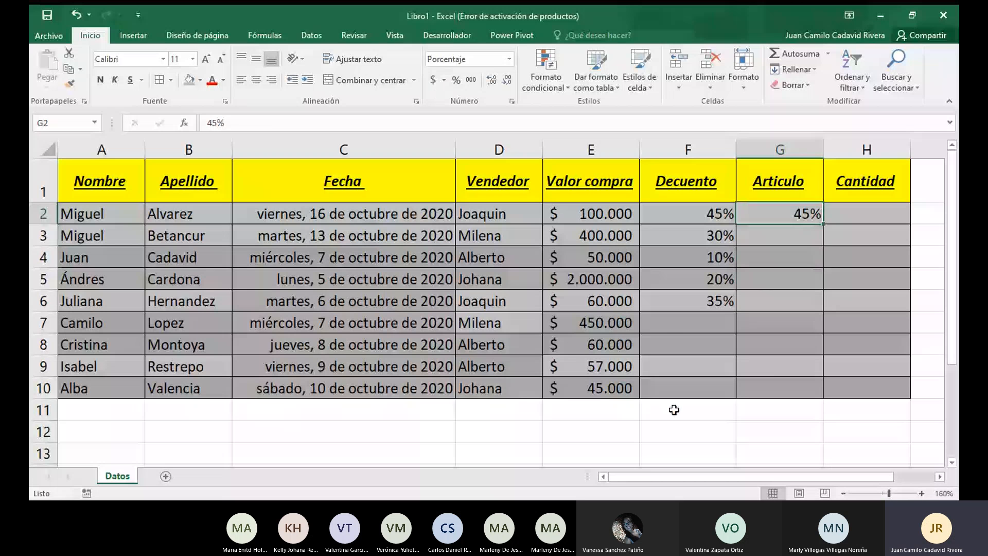
key(ctrl+z)
key(ctrl+z)
Enter the discounts 15% in cell F7 and 20% in cell F8
click(700, 325)
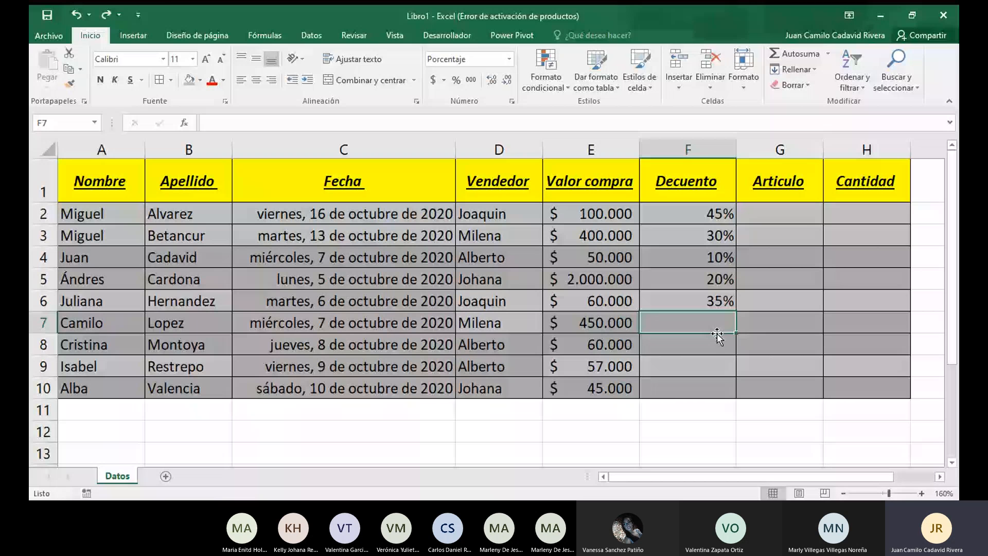
text(1)
text(5)
key(Return)
text(2)
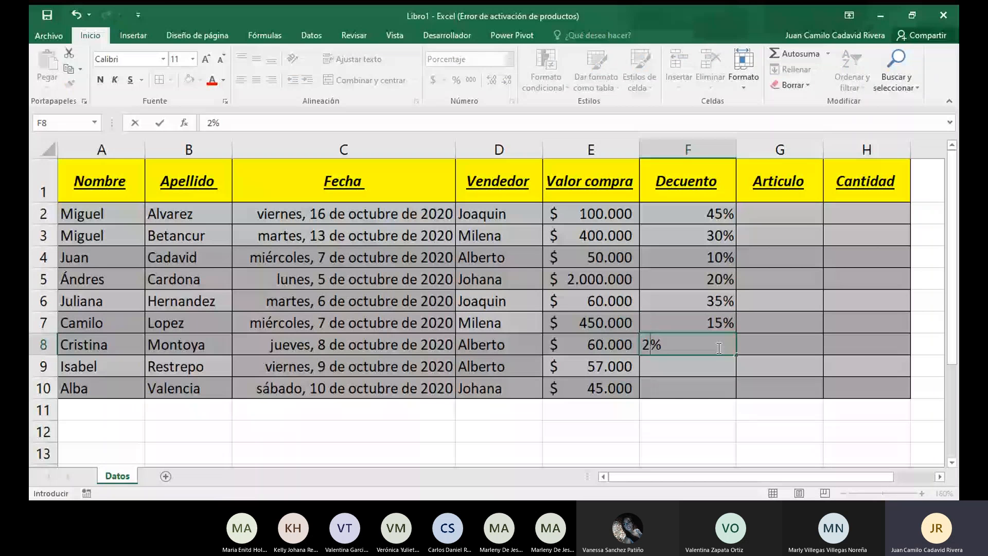
text(0)
key(Return)
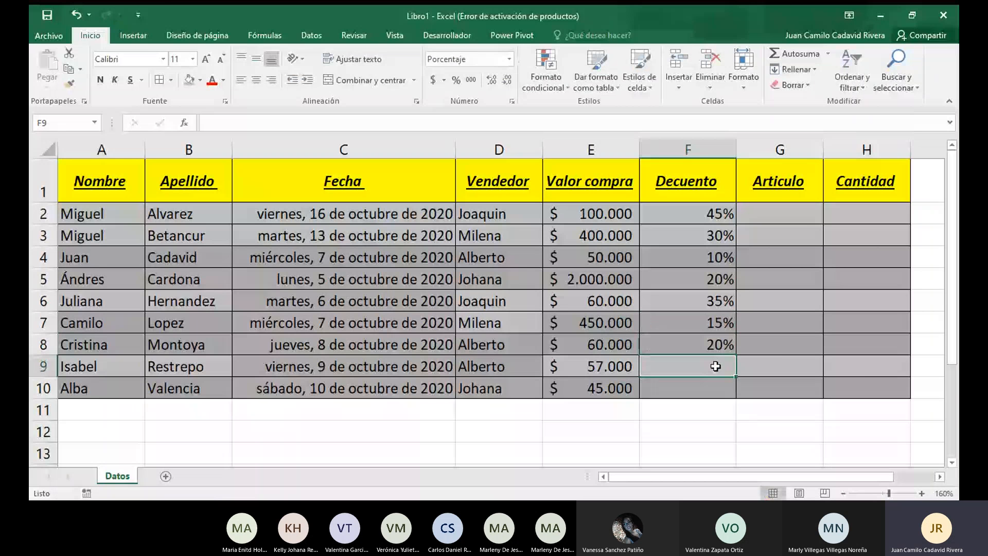
Enter the discounts 60% in cell F9 and 10% in cell F10 of the Decuento column
text(60)
key(Return)
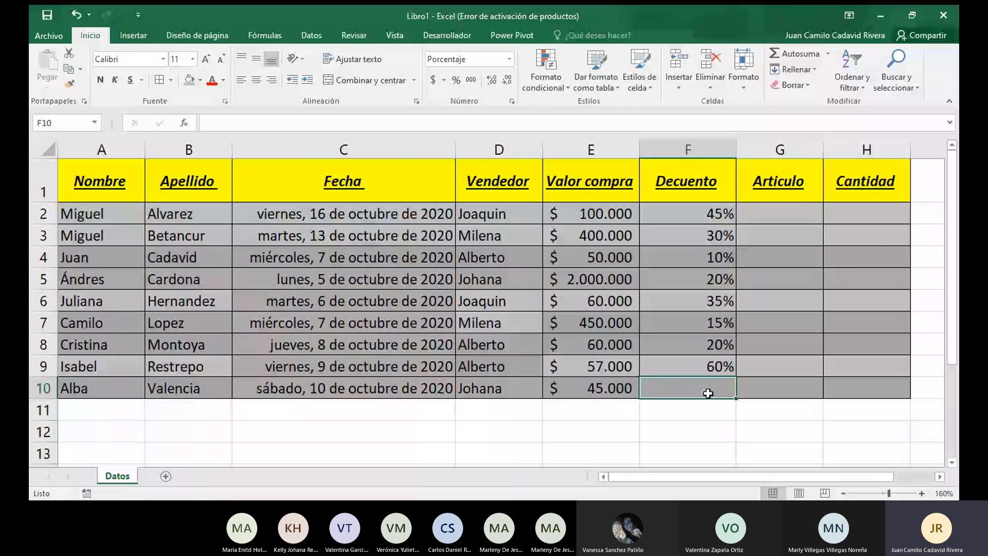
text(10)
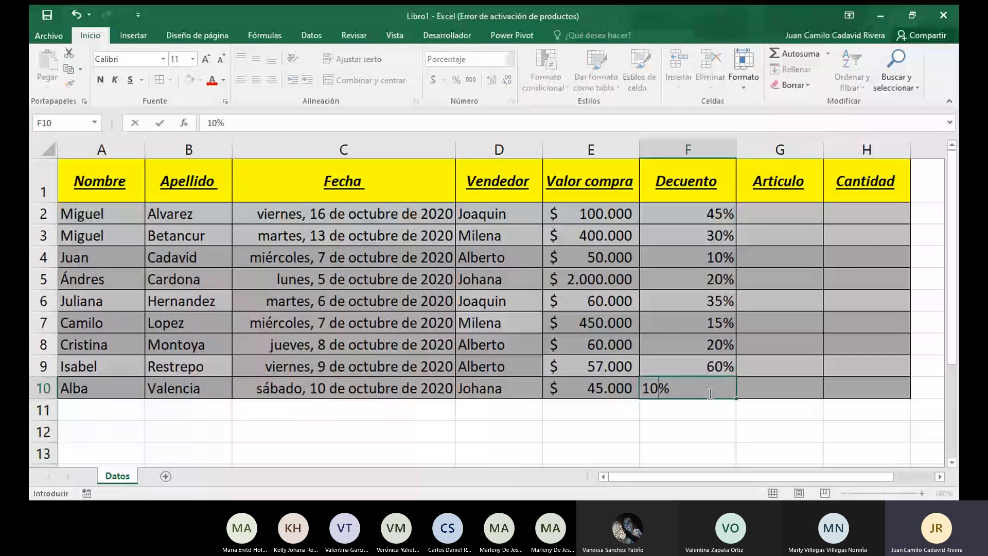
key(Return)
key(Return)
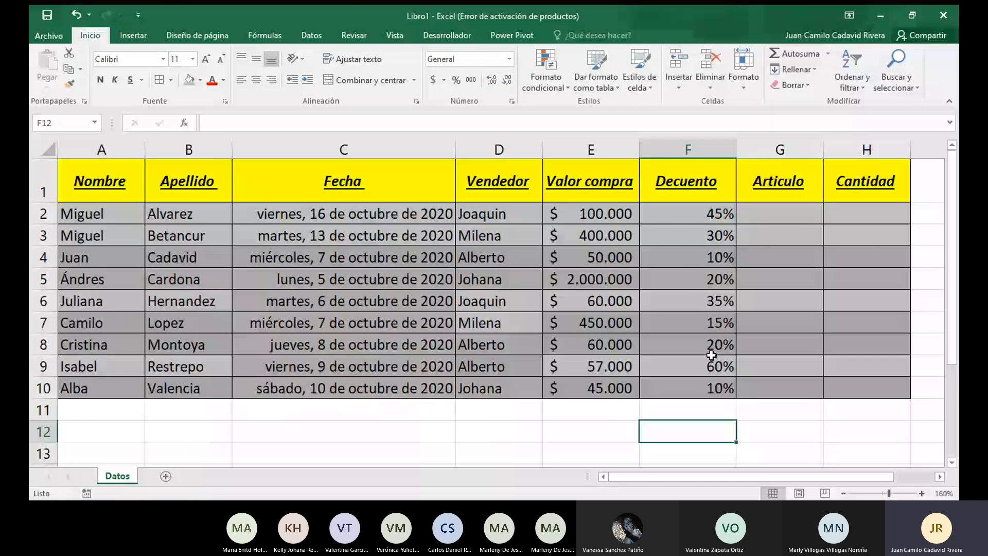
scroll(544, 278, right, 1)
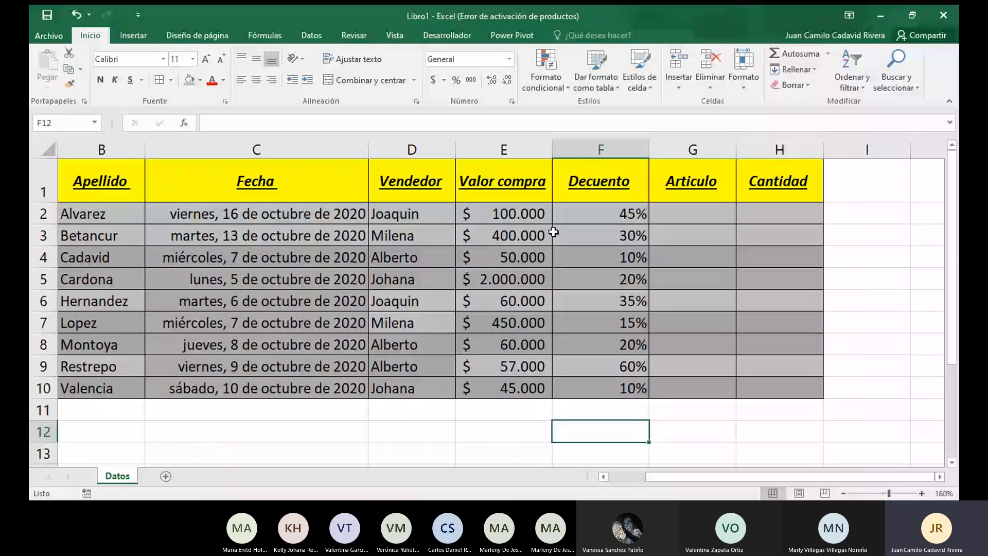
click(614, 216)
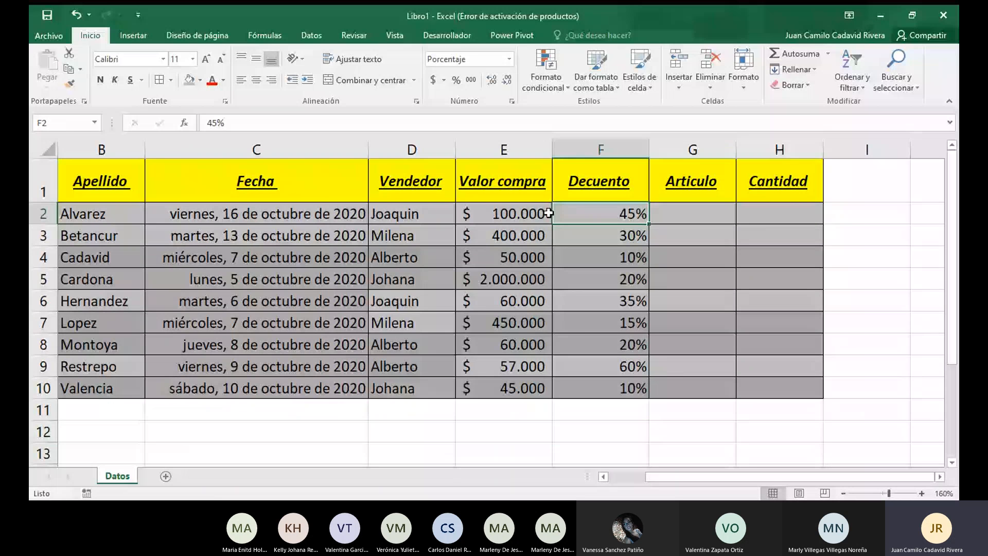
click(547, 213)
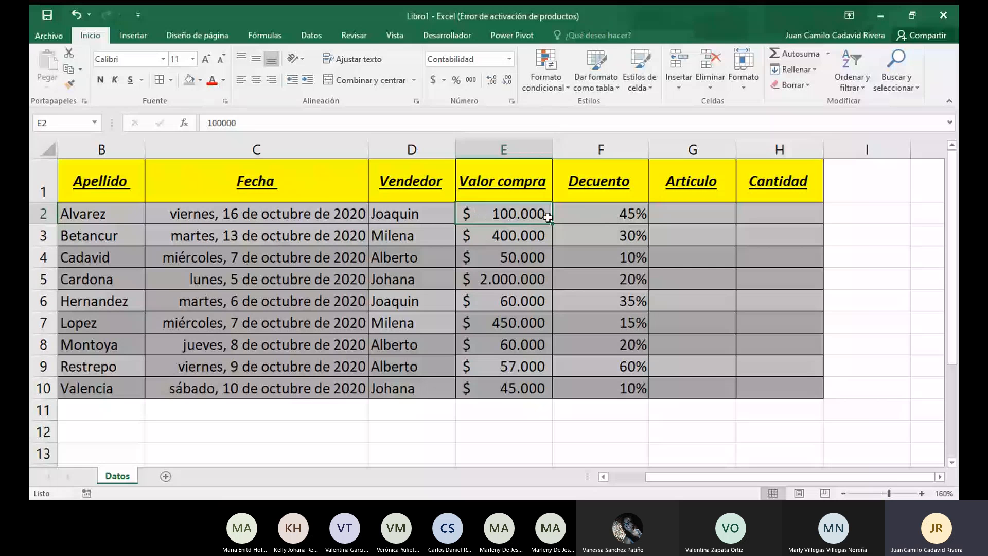
click(617, 215)
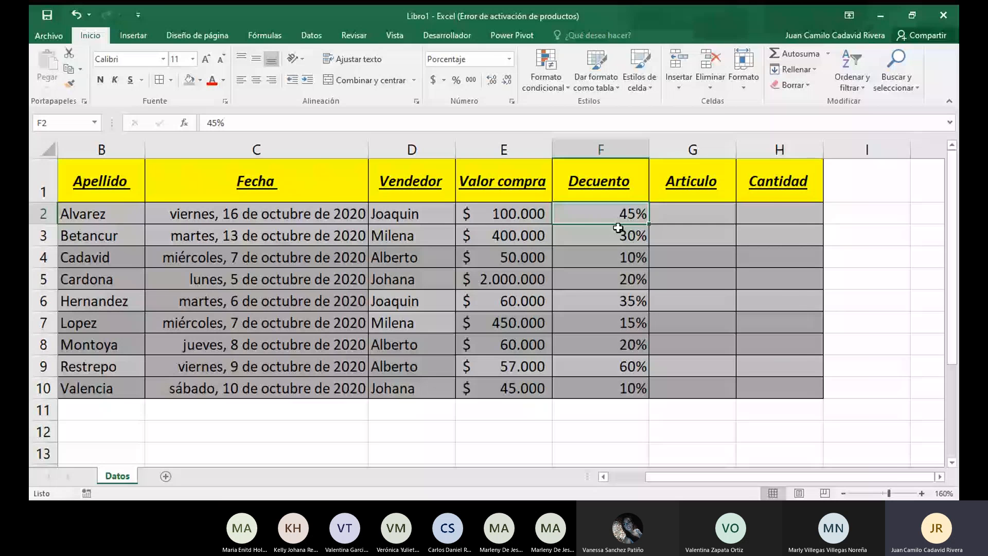
Insert a new column between Decuento and Articulo and head it "Valor con descuento"
right_click(673, 149)
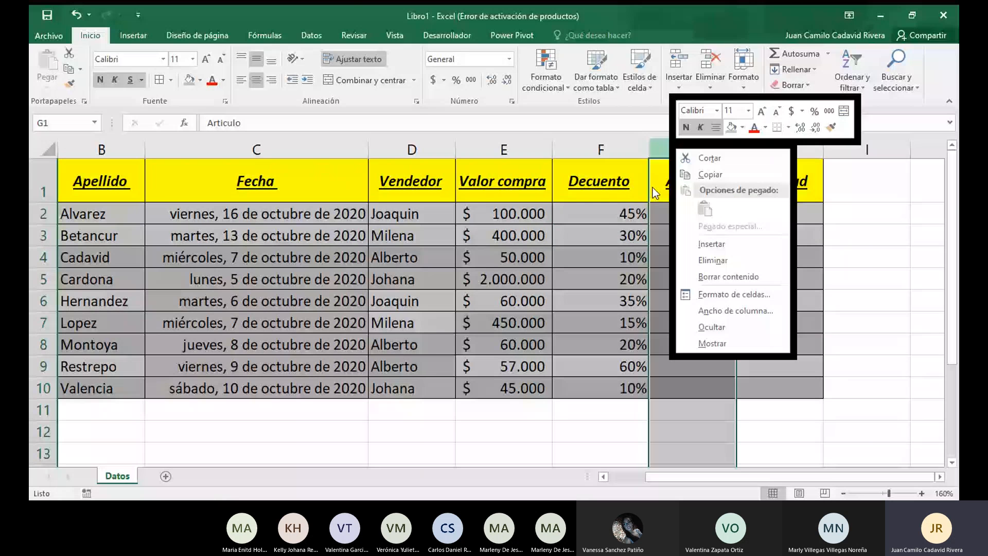
click(713, 244)
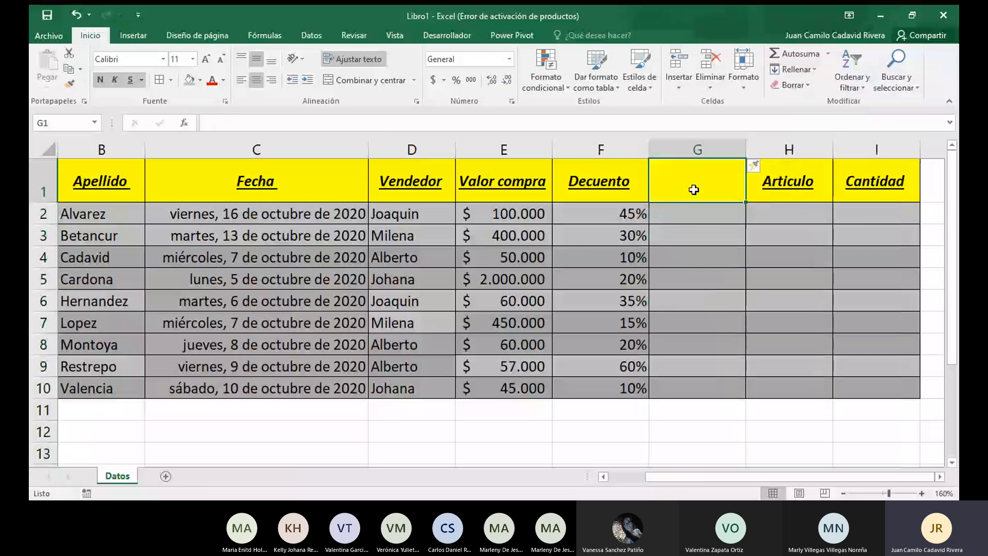
text(Valo)
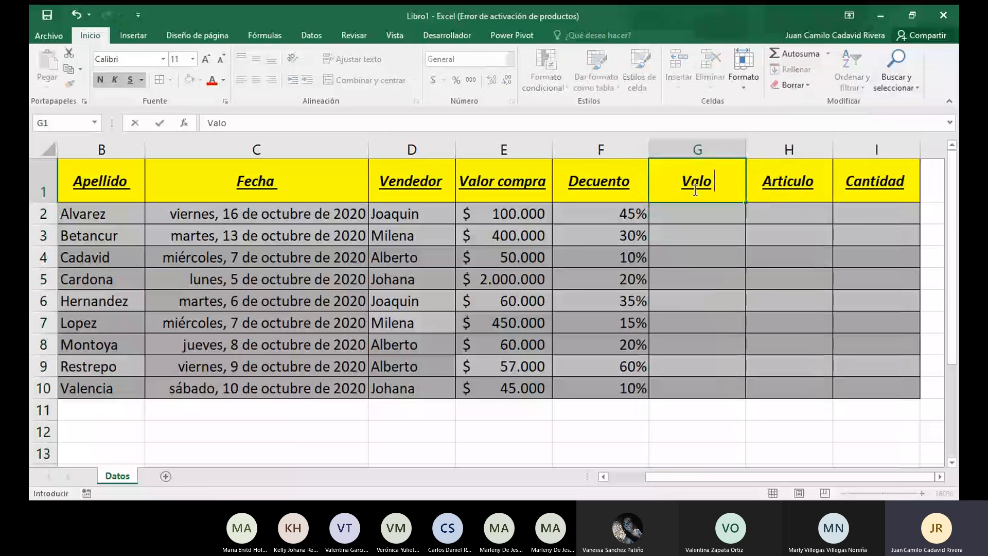
text(r con descuento)
key(Return)
key(Return)
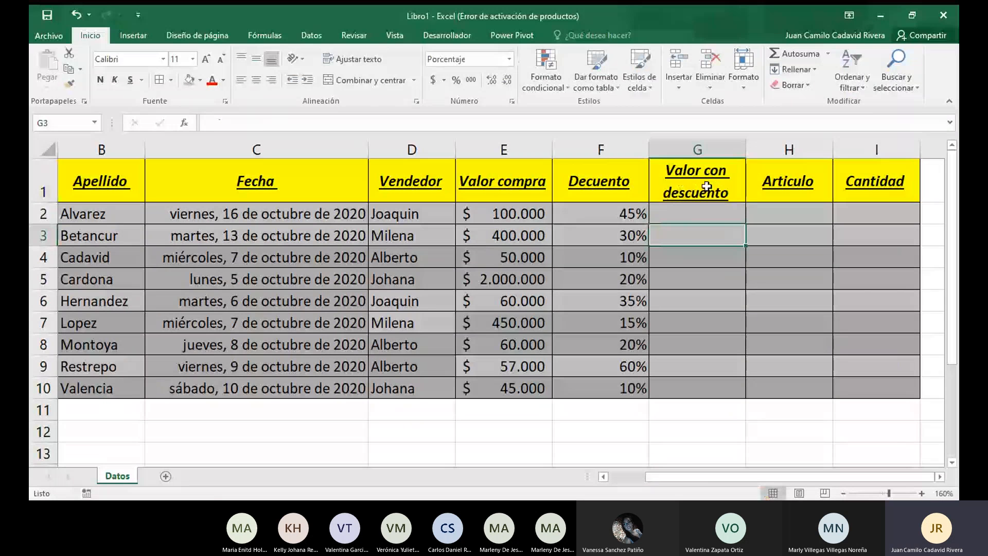
Enter the formula =100000*45% with fixed values in cell G2 of the Valor con descuento column
key(Up)
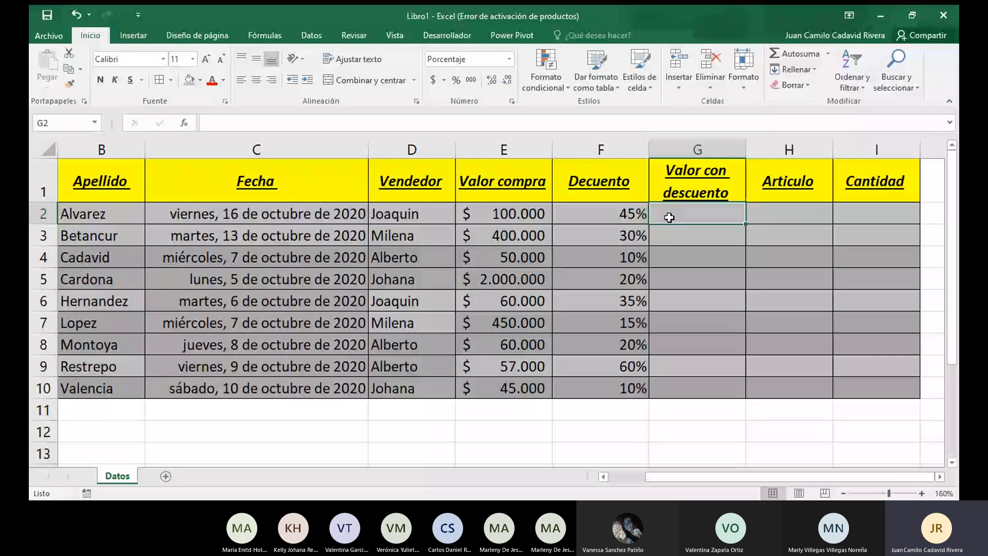
text(=)
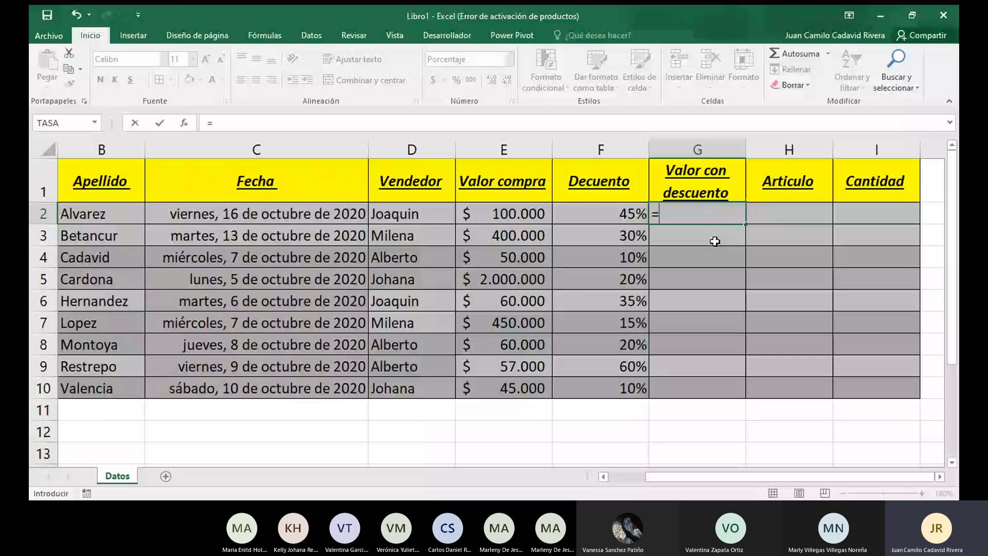
text(1000)
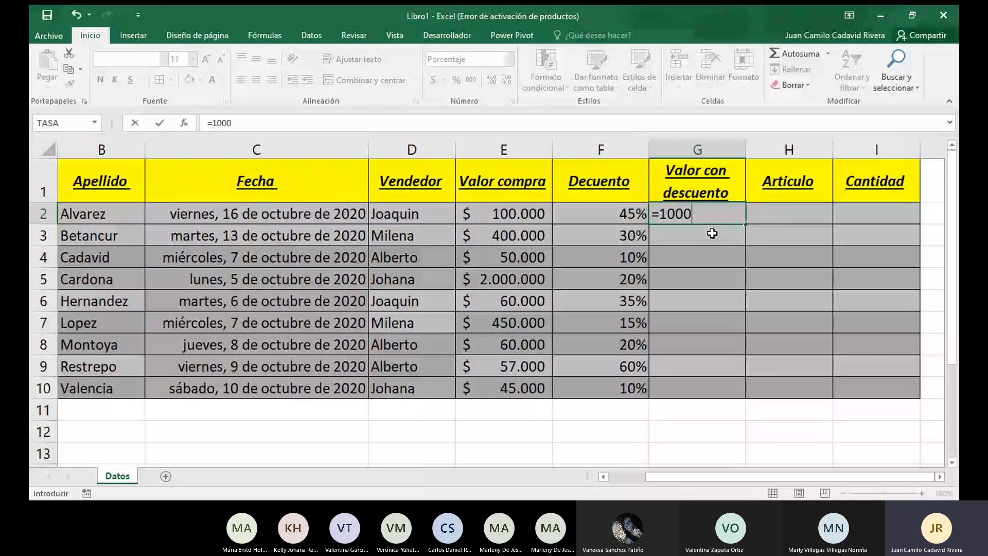
text(00)
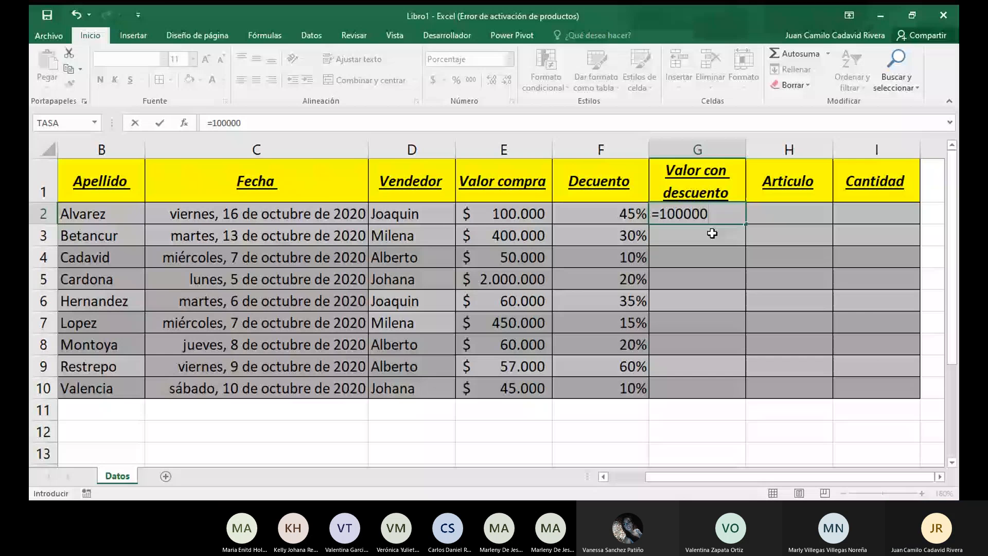
text(+)
key(BackSpace)
text(*)
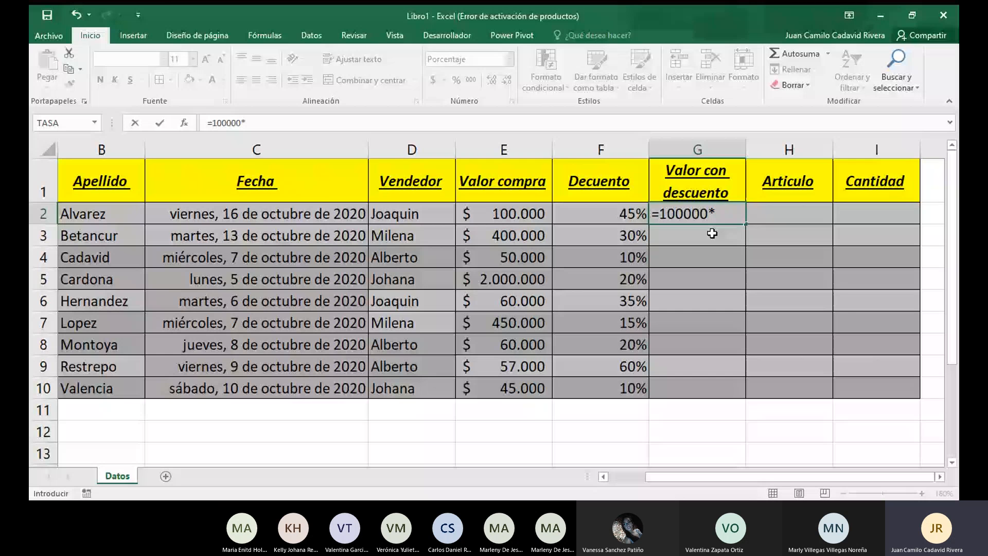
text(45%)
key(Return)
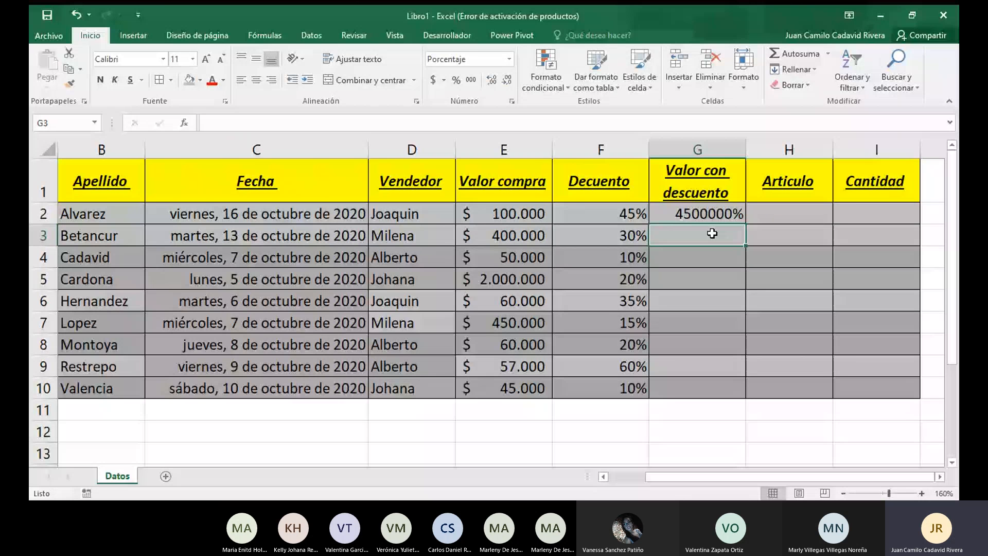
Try the General number format on cell G2 and undo the format change
click(706, 216)
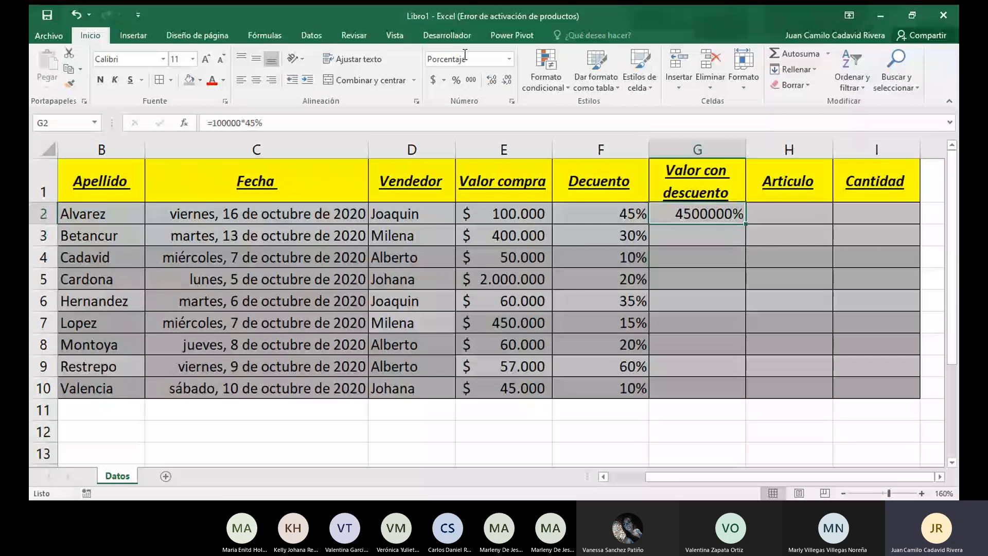
click(509, 59)
click(500, 79)
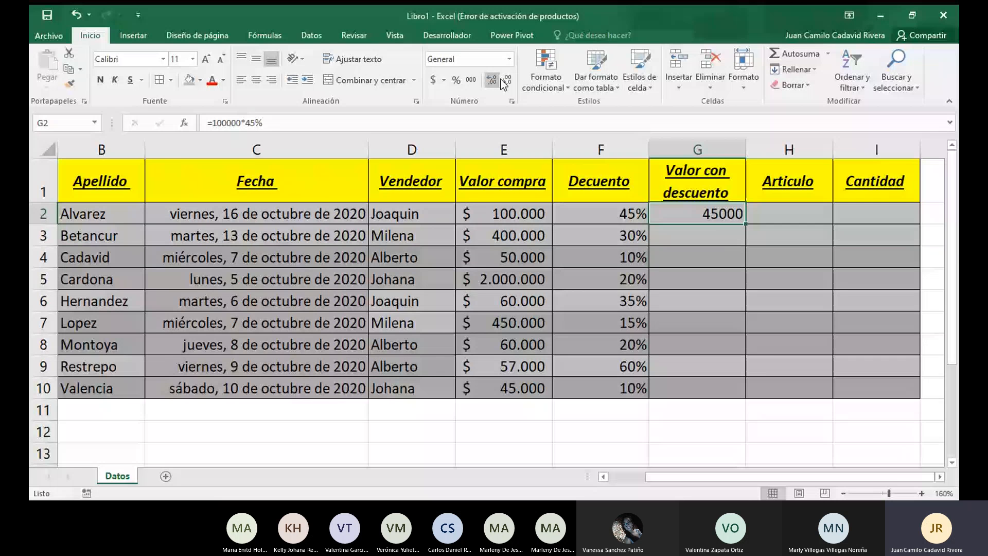
key(ctrl+z)
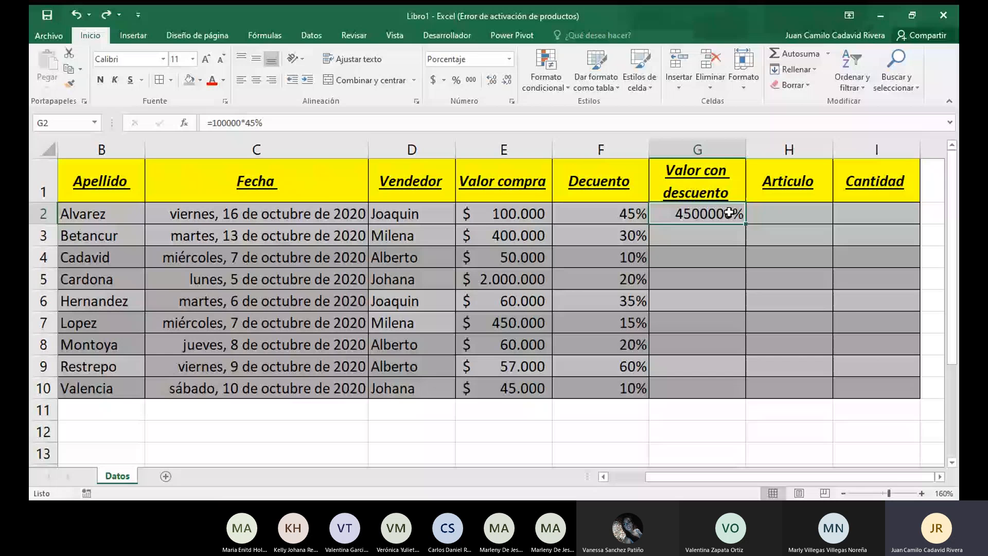
Change cell G2 from a percentage to the General format, and finally to the Contabilidad format with the $ symbol
click(469, 61)
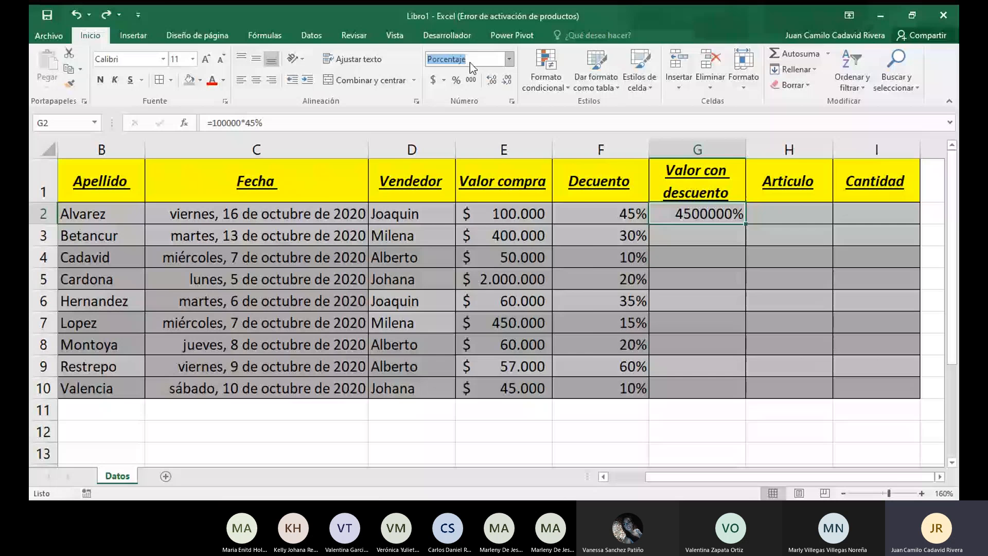
click(508, 60)
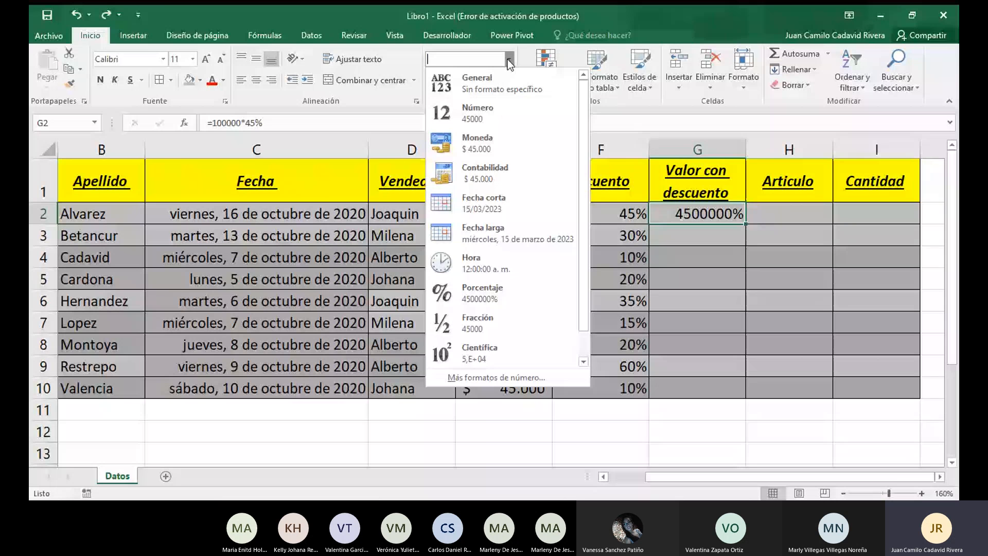
click(479, 82)
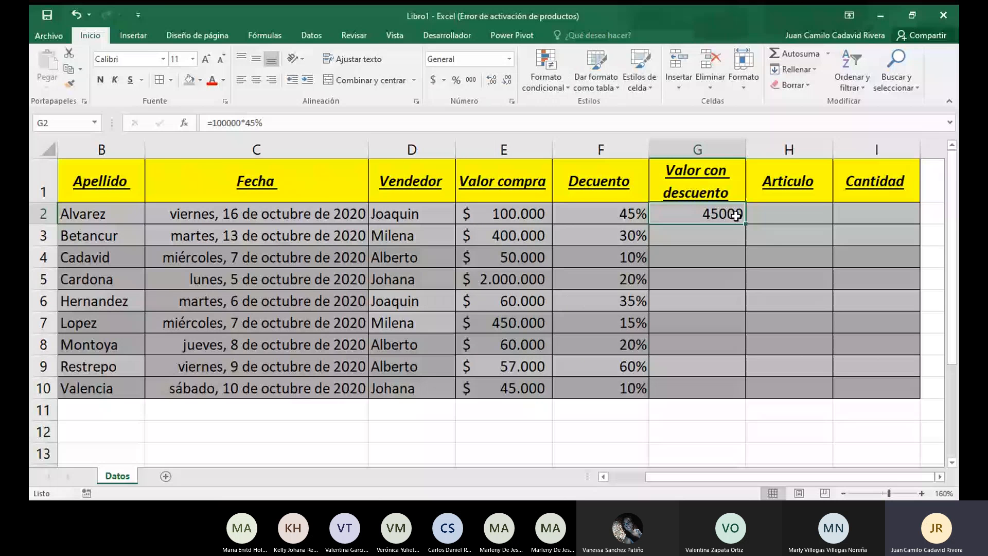
click(438, 82)
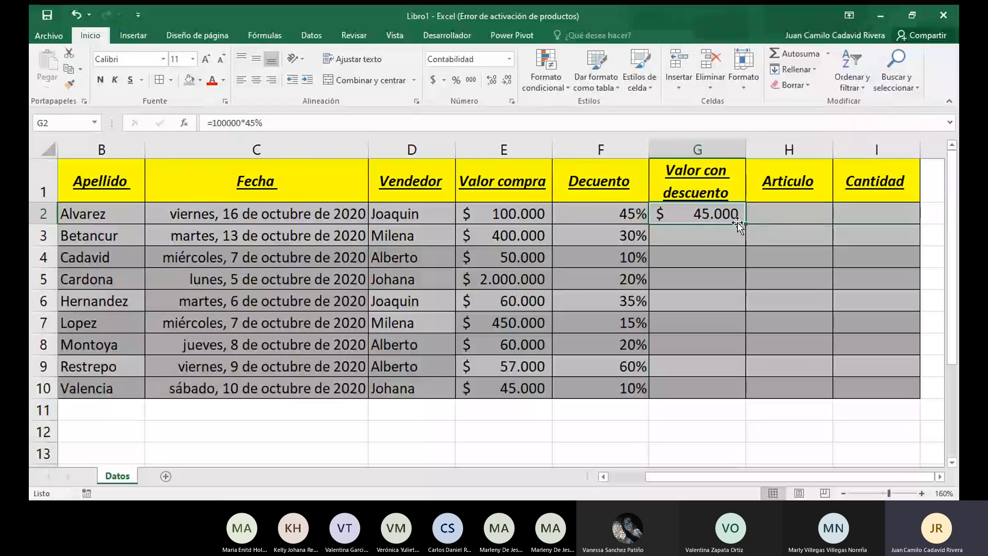
triple_click(287, 121)
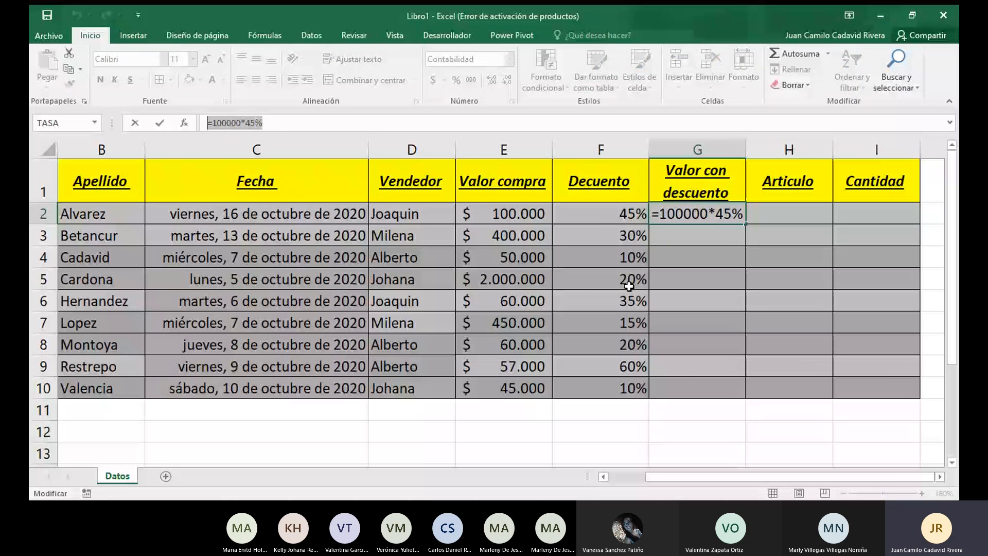
text(=)
key(Left)
key(Return)
Set the discount in cell F2 to 30% and check the formula and value in G2 against it
click(623, 222)
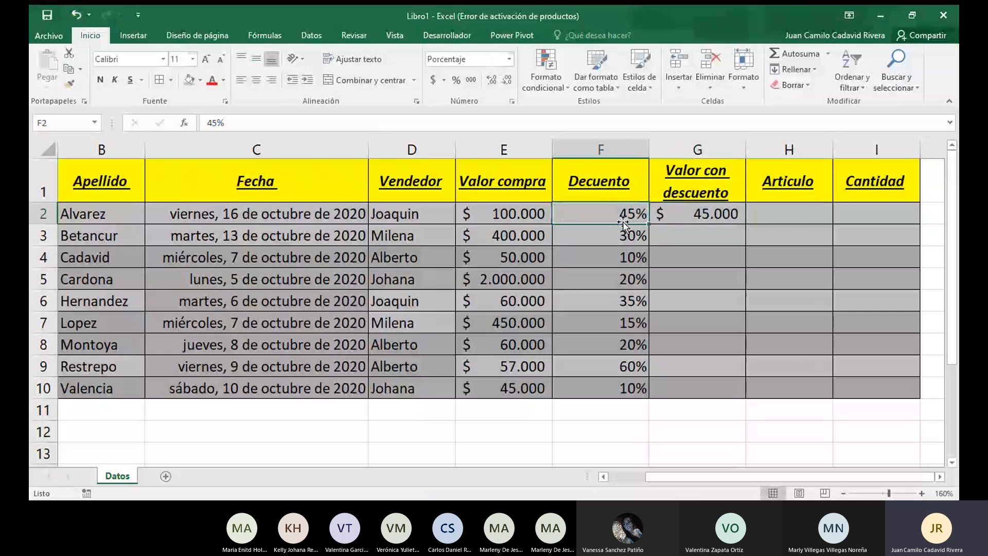
text(30)
click(621, 271)
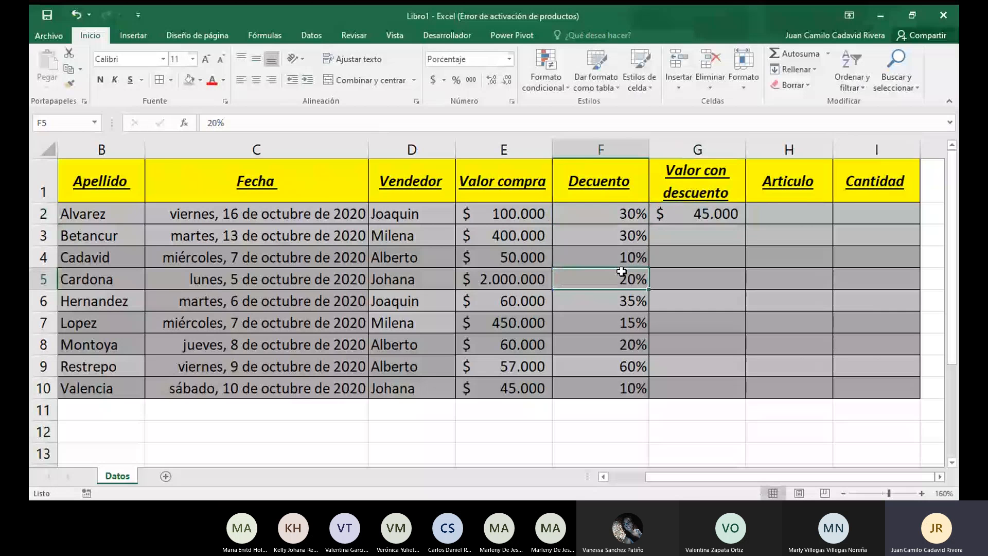
click(721, 221)
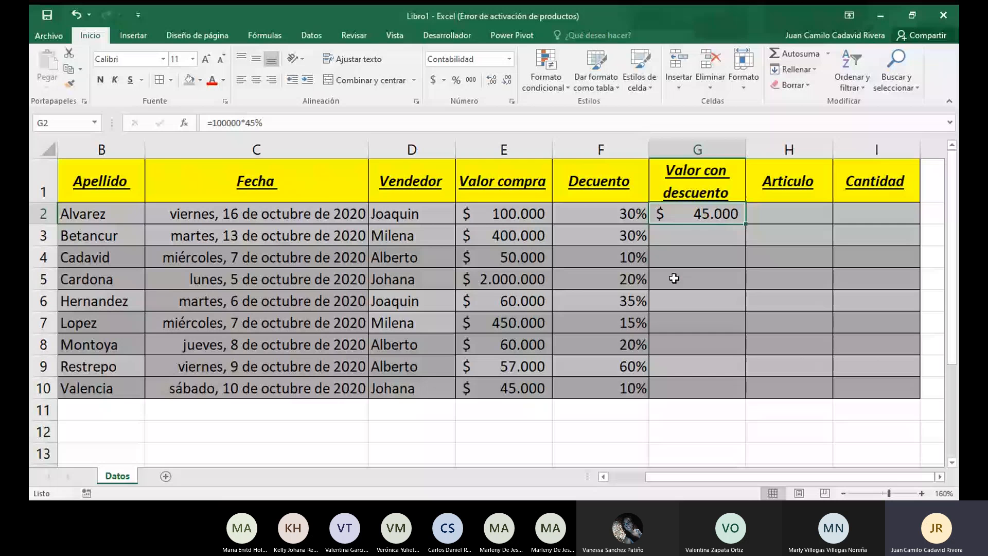
click(606, 214)
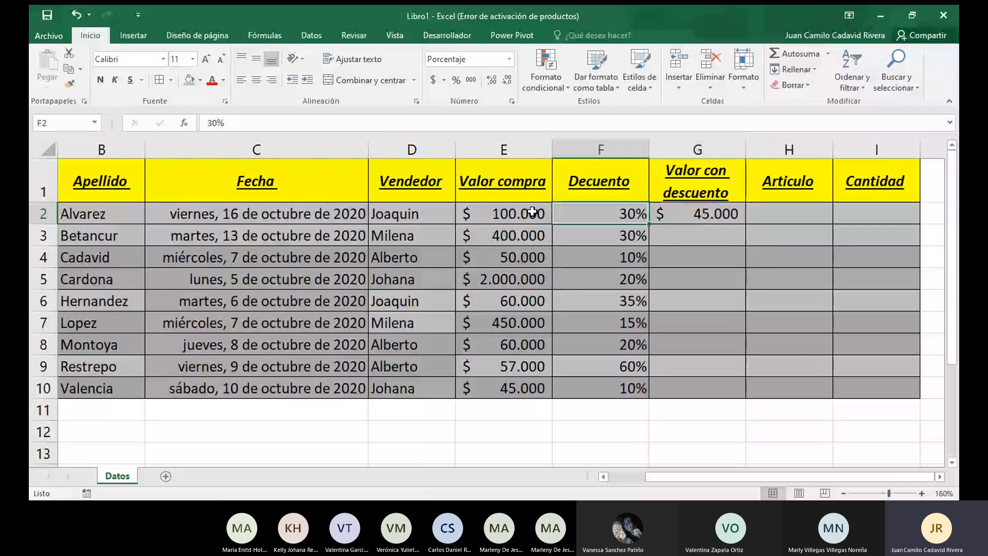
Replace the fixed-value formula in cell G2 with the cell-reference formula =E2*F2
click(695, 217)
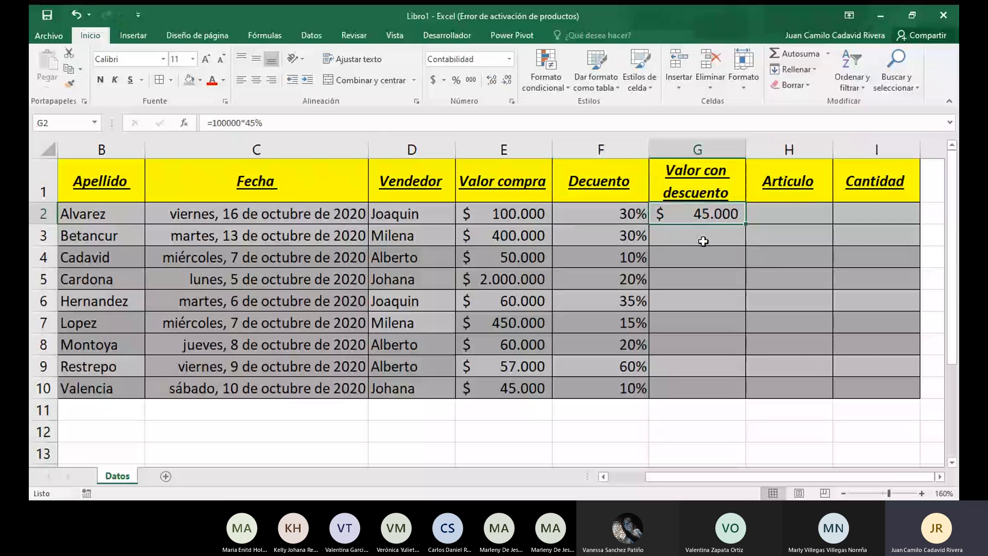
key(Delete)
text(=)
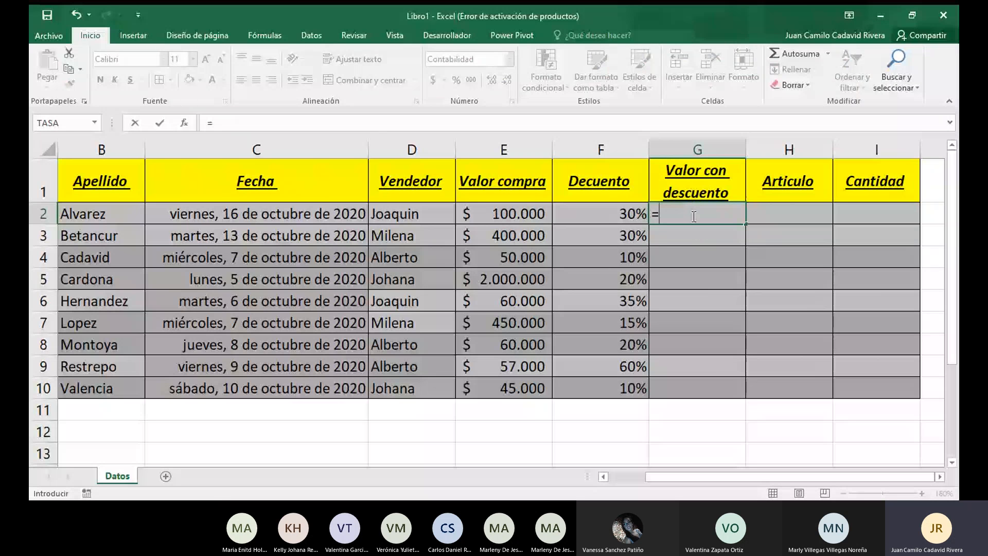
click(533, 214)
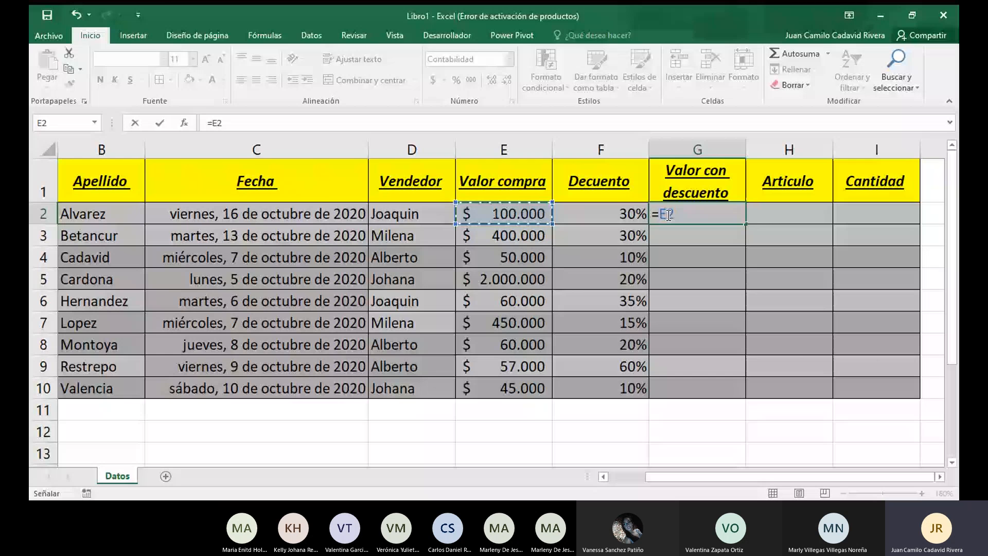
text(*)
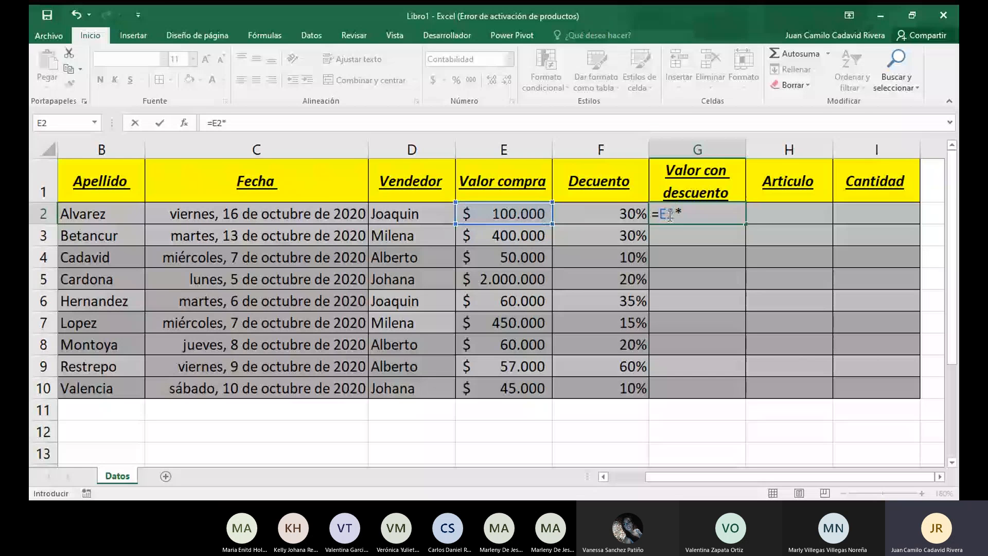
click(611, 221)
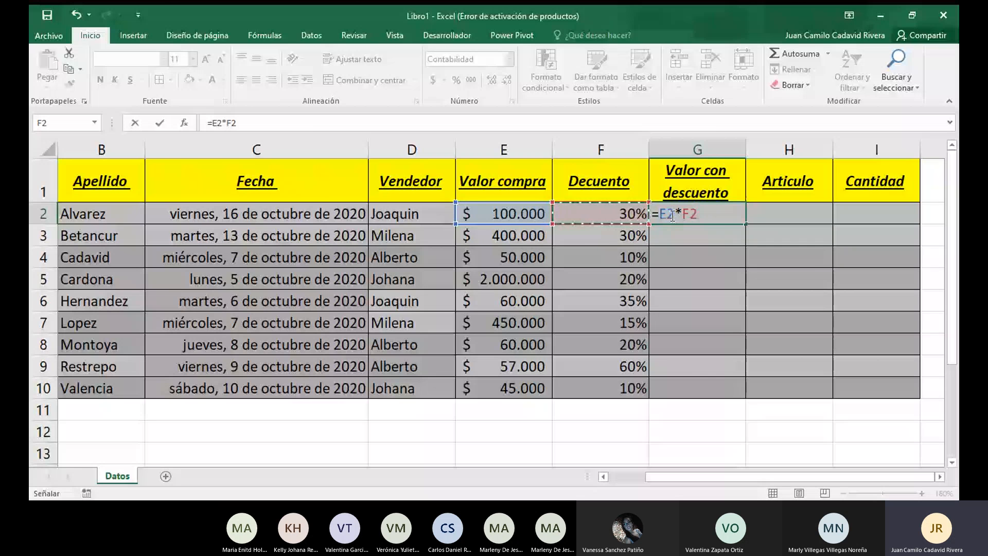
text(*f)
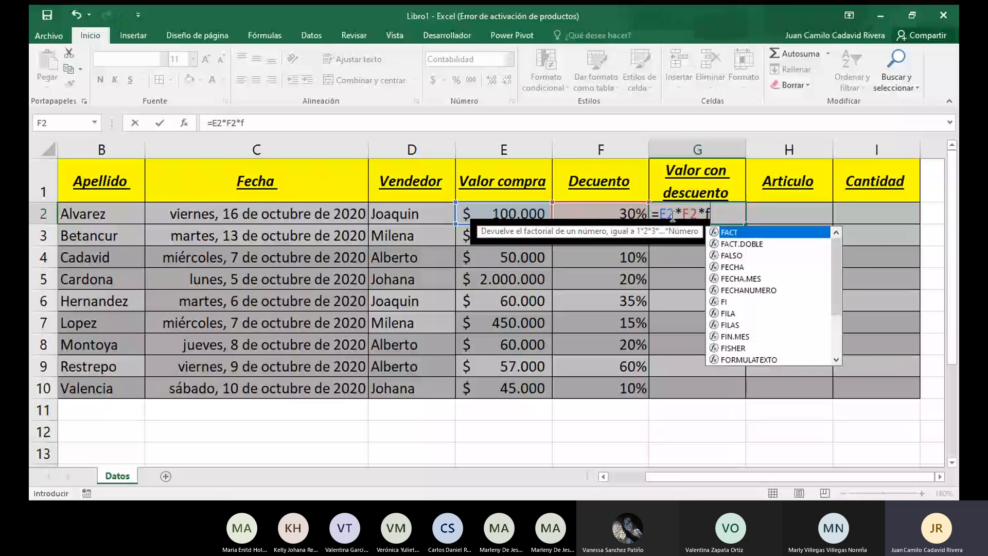
text(3)
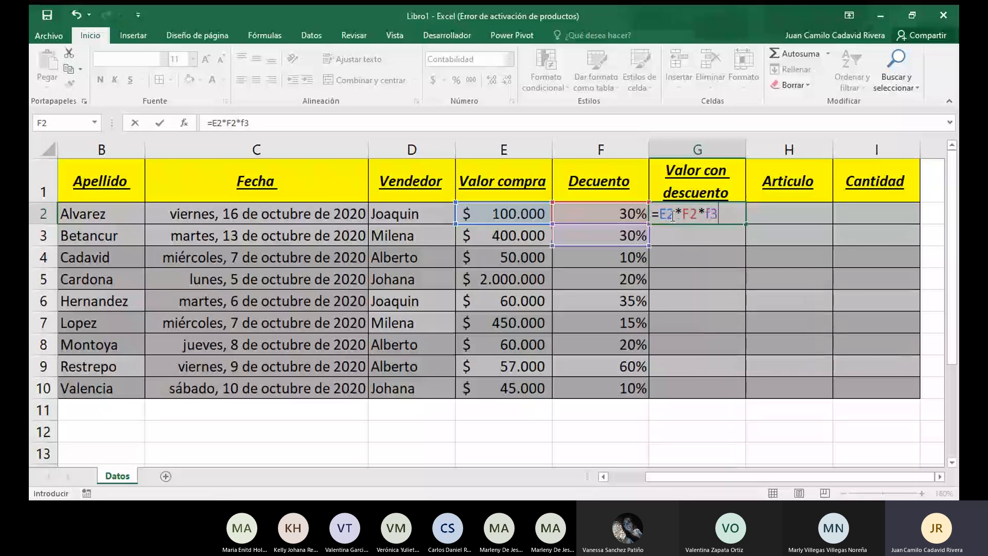
key(BackSpace)
key(BackSpace)
key(BackSpace)
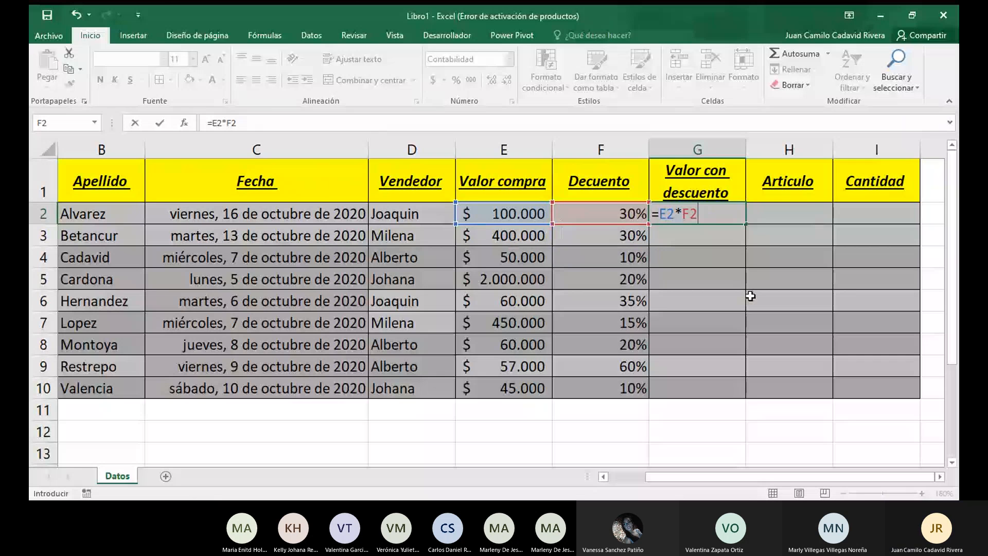
key(Return)
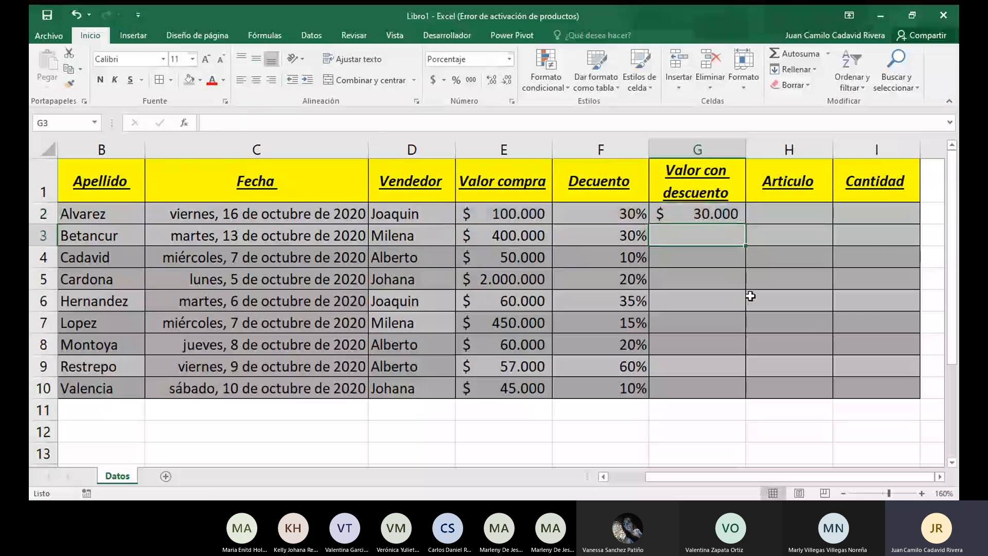
Set the discount in cell F2 to 45%
click(626, 222)
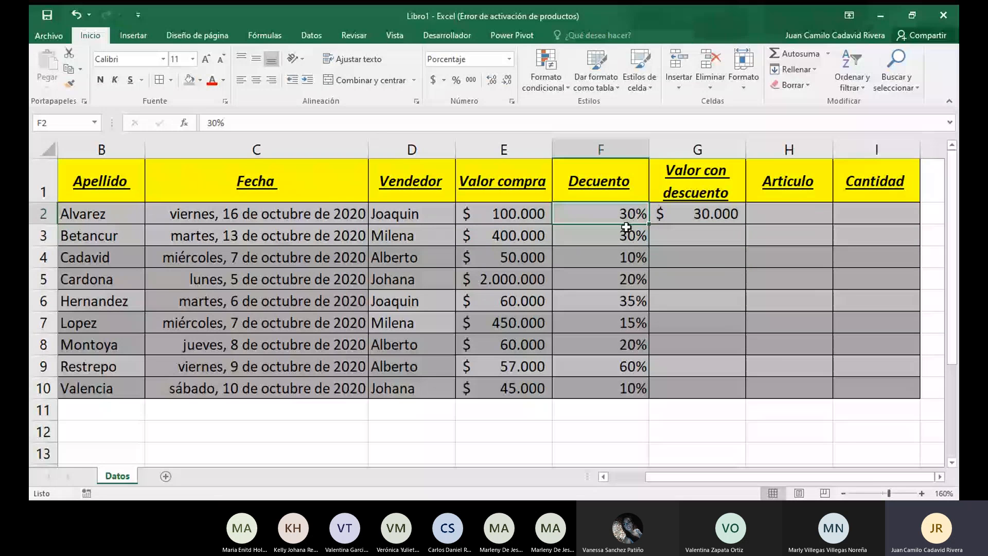
text(45)
key(Return)
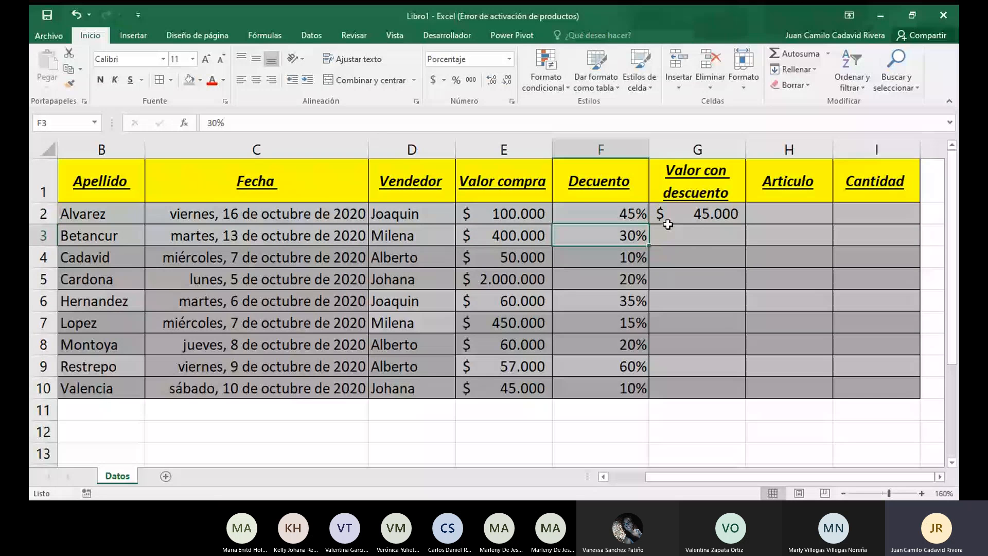
Fill the formula in G2 down the Valor con descuento column through G10
click(665, 218)
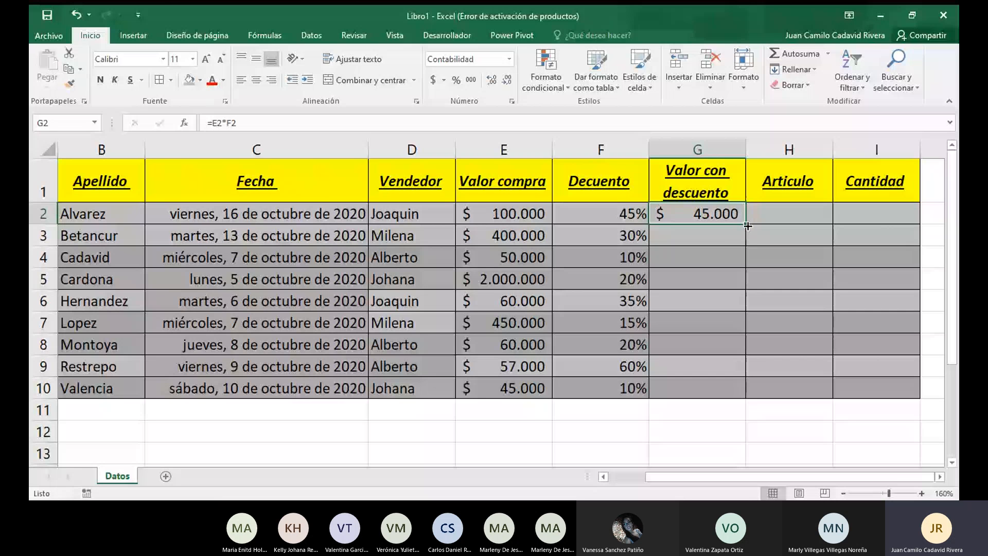
click(895, 493)
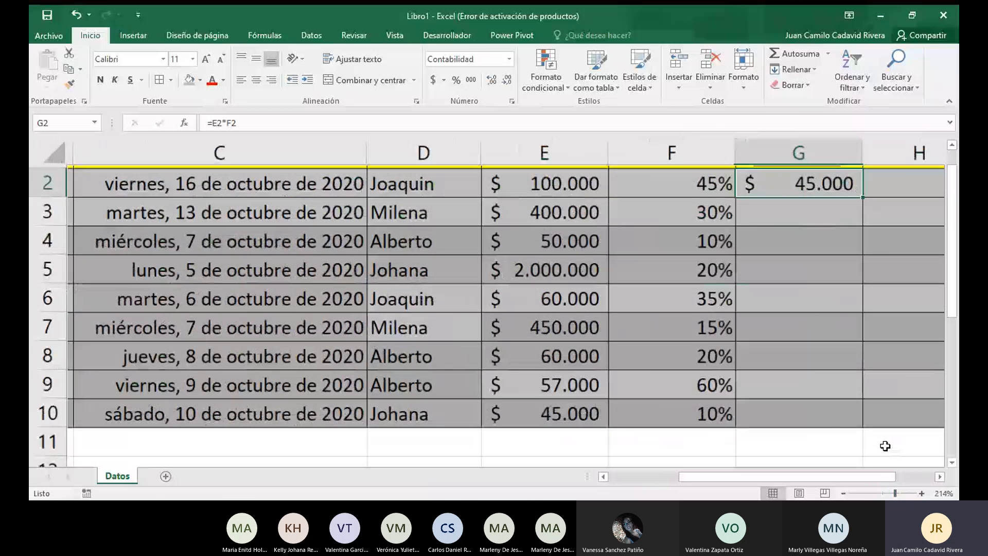
drag(871, 197, 879, 423)
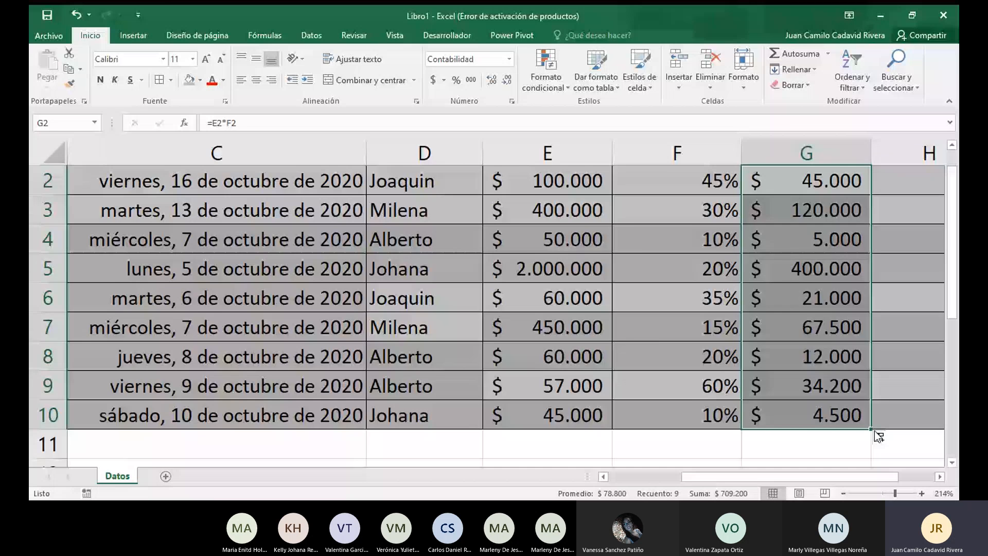
Check the copied formulas in the Valor con descuento column from G3 to G10 and compare them with G2
scroll(874, 430, down, 5)
key(Down)
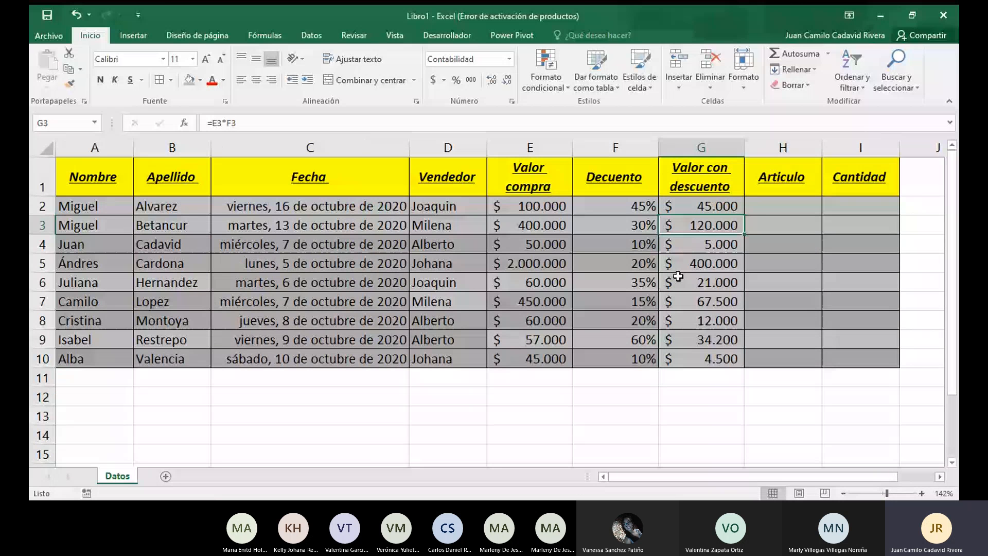
key(Down)
key(Down)
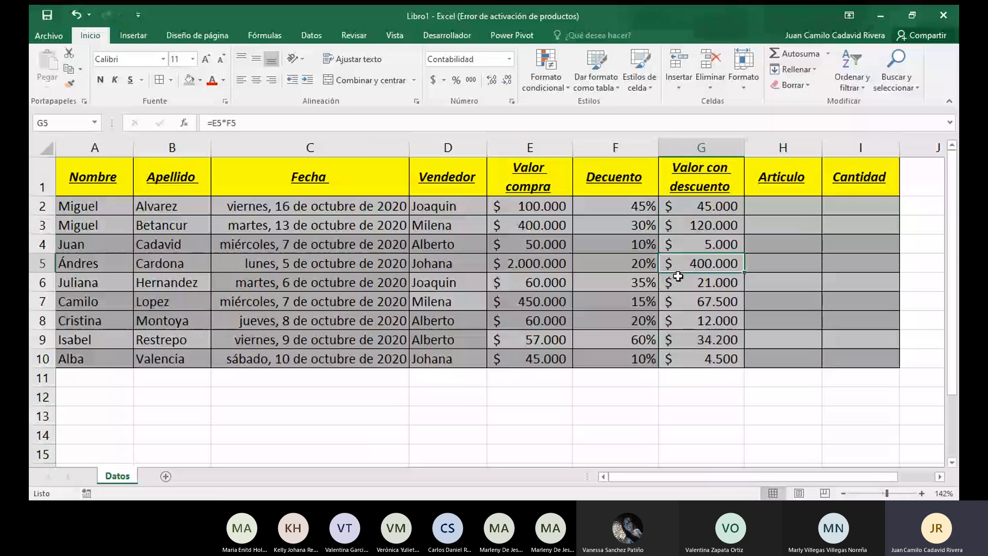
key(Down)
key(Down)
key(Down)
key(Down)
key(Down)
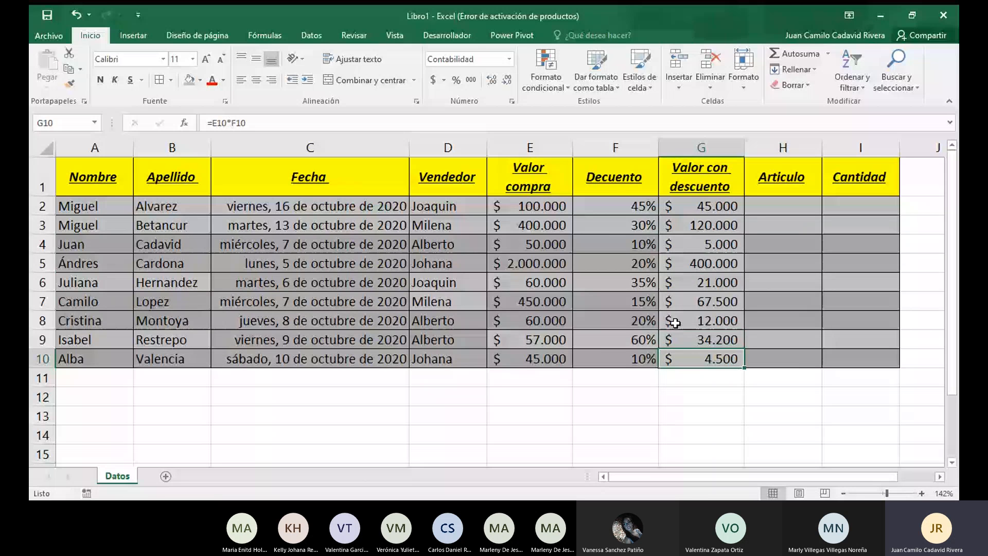
click(725, 231)
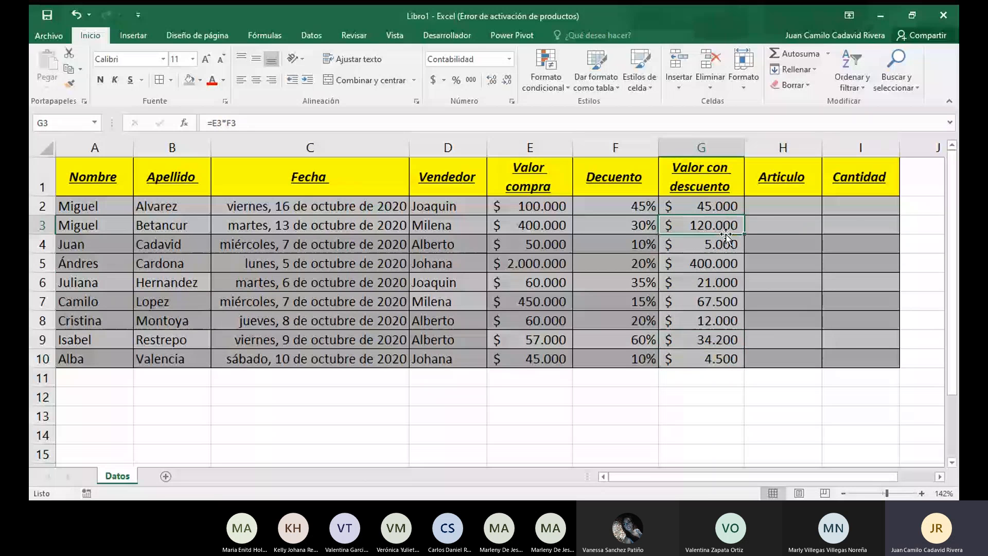
click(718, 274)
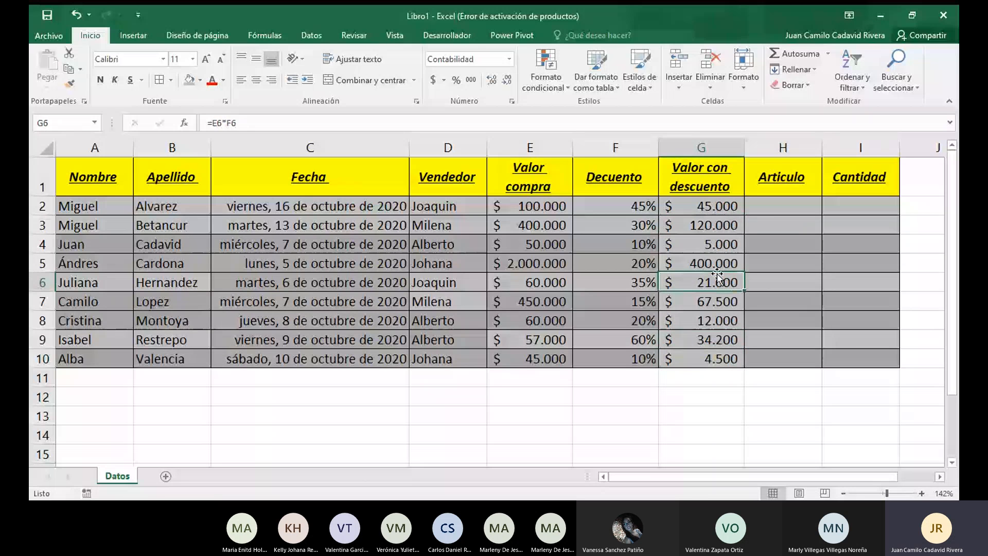
click(286, 124)
key(Return)
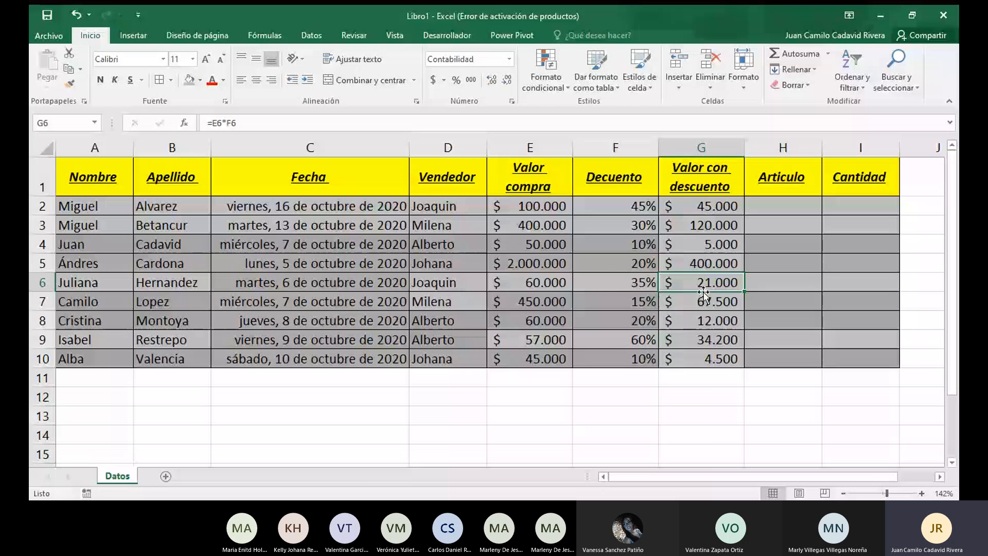
click(727, 205)
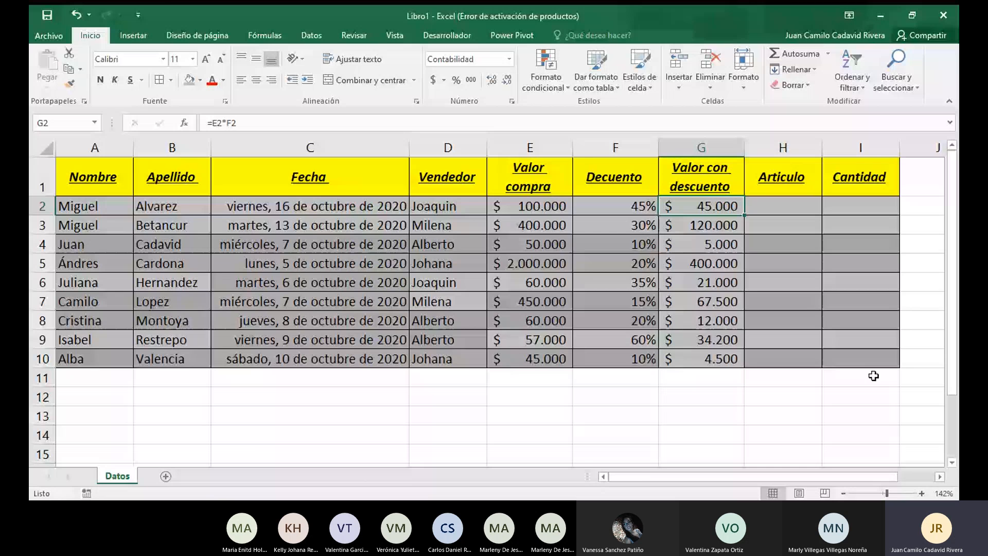
Insert an empty column between the Valor con descuento and Articulo columns
click(941, 477)
click(941, 477)
click(651, 205)
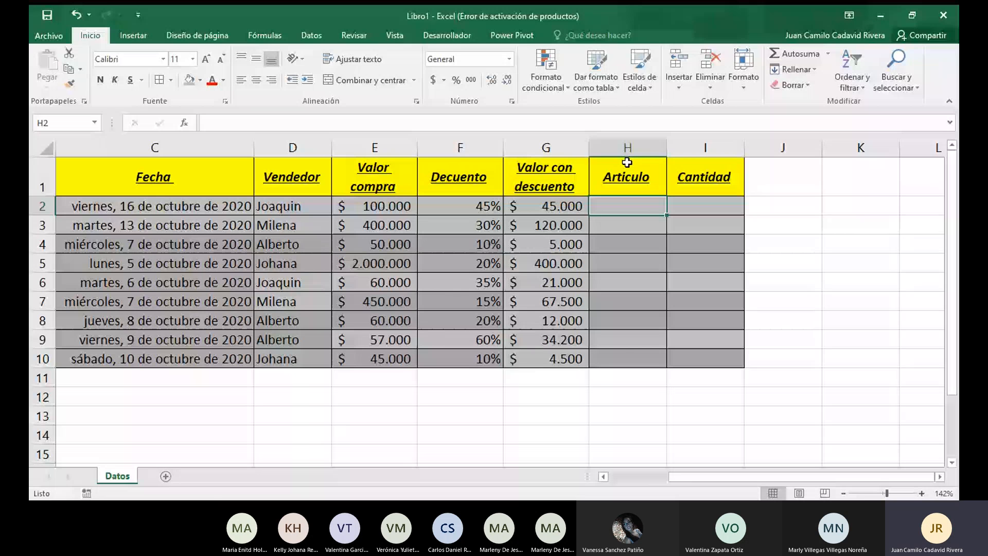
right_click(659, 149)
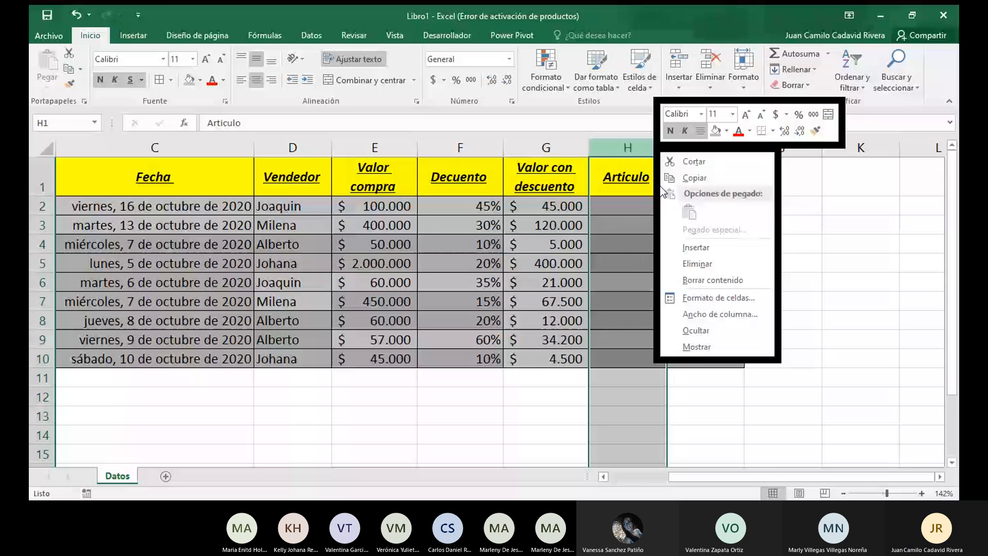
key(Escape)
key(ctrl+plus)
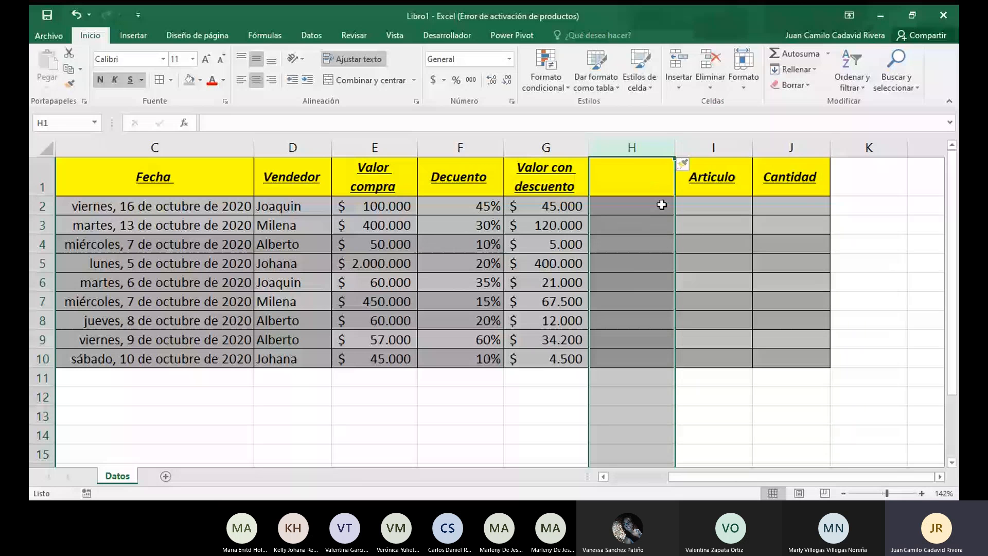
Try moving the whole Articulo header cell from I1 to H1 and undo the move
click(702, 180)
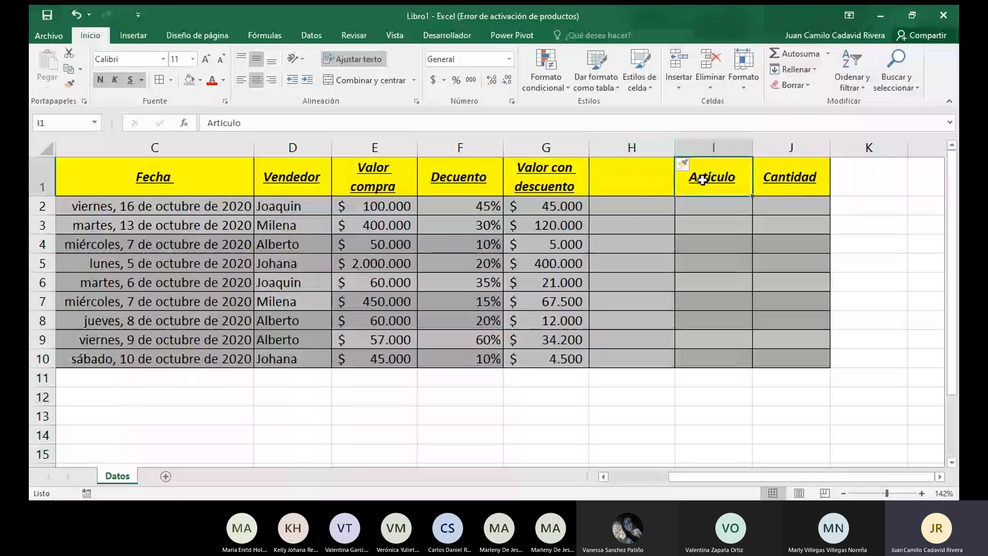
drag(702, 195, 646, 193)
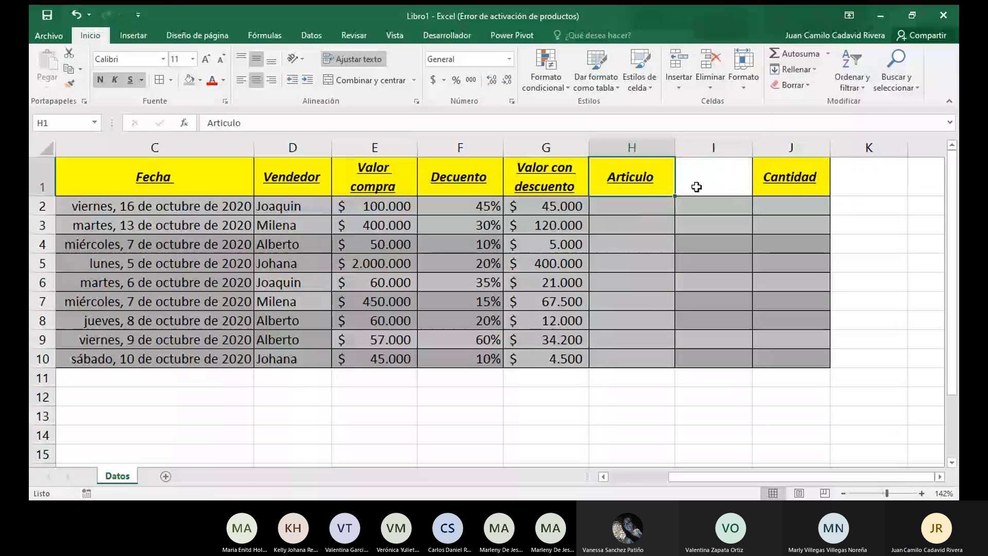
key(ctrl+z)
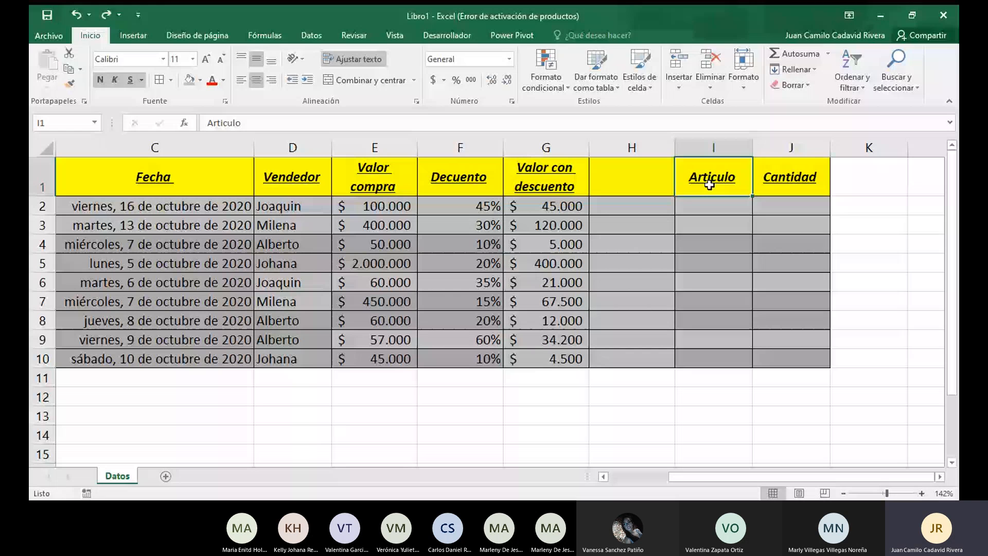
Transfer only the header text Articulo from I1 to H1, keeping the yellow header formatting in I1
double_click(709, 184)
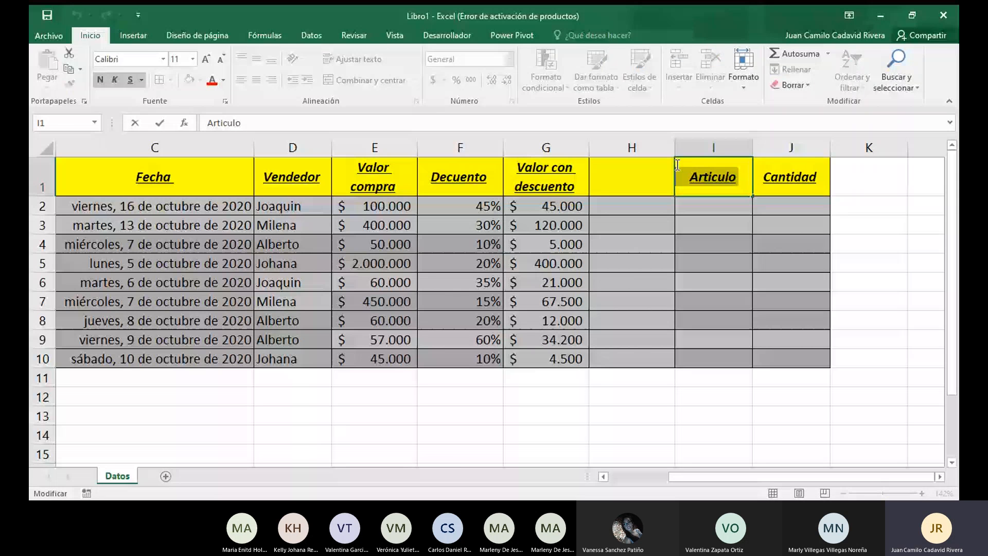
key(ctrl+x)
click(638, 184)
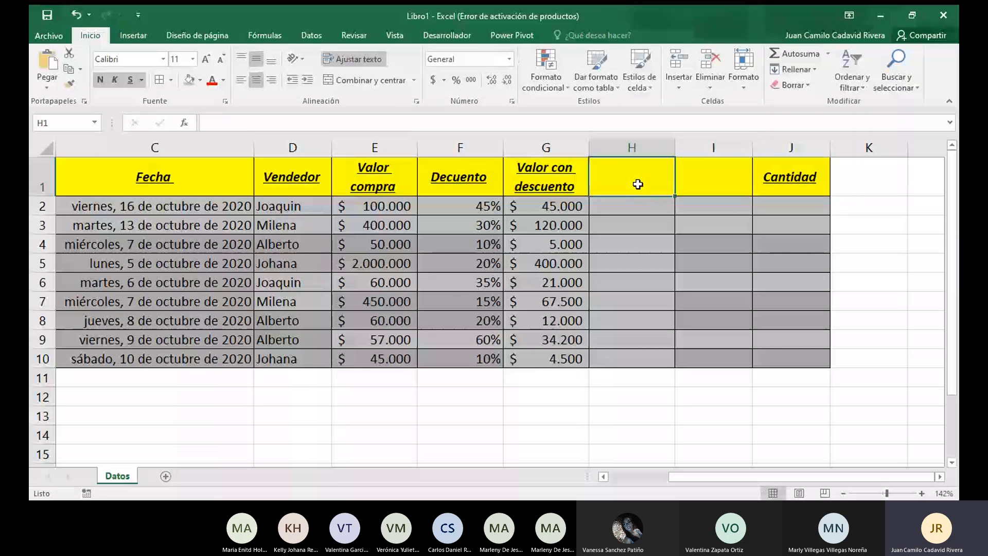
key(ctrl+v)
Enter the header Valor in cell I1, between Articulo and Cantidad
click(710, 180)
text(vALOR)
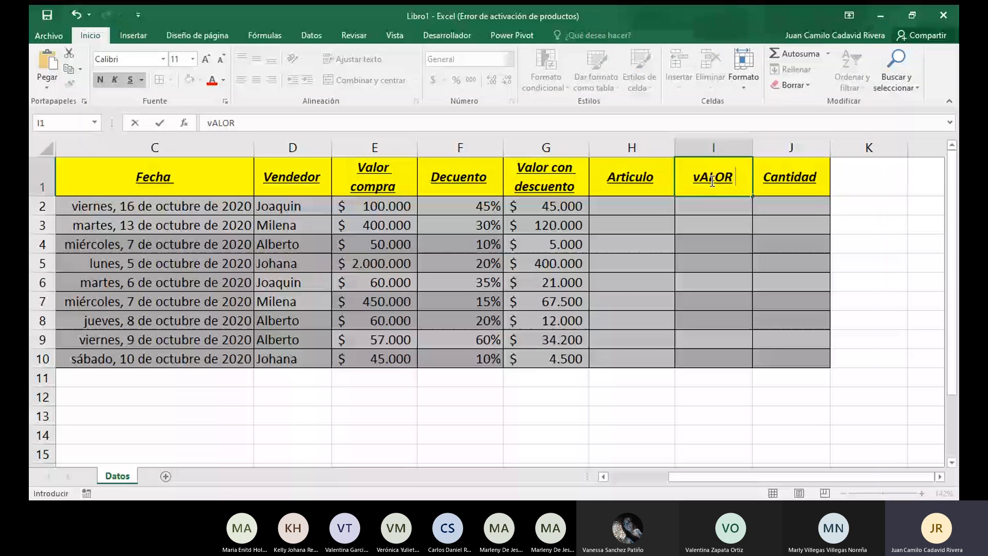
click(696, 176)
key(BackSpace)
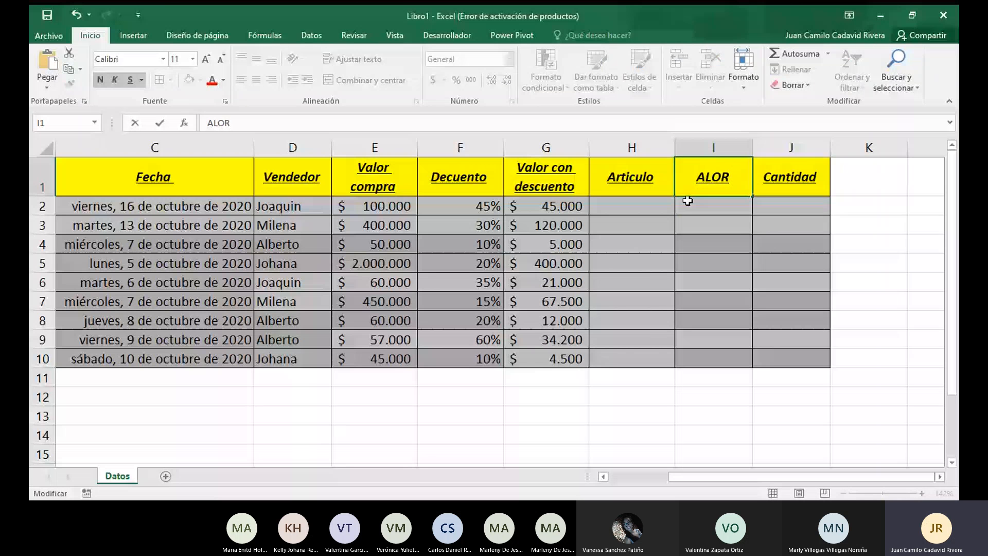
key(Delete)
key(Delete)
key(Delete)
key(Delete)
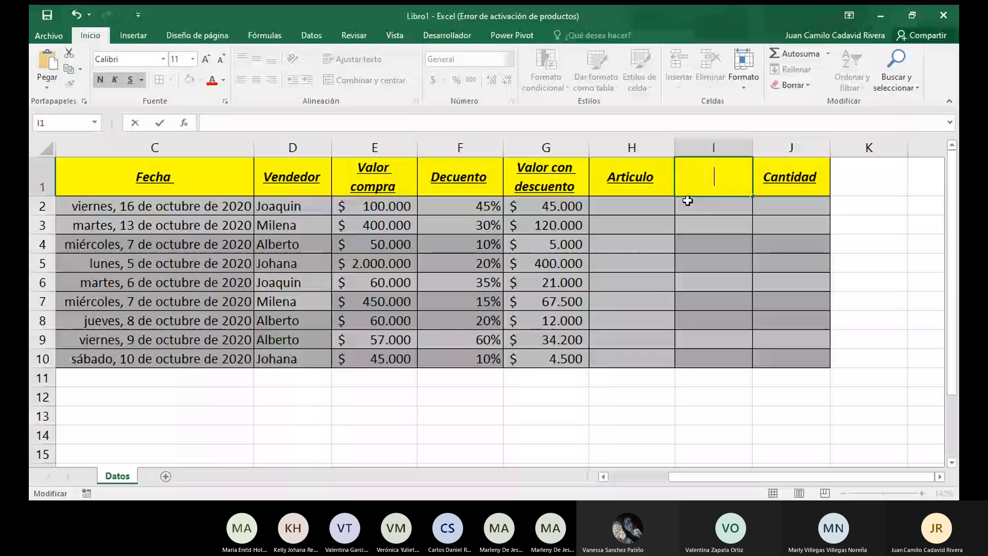
text(V)
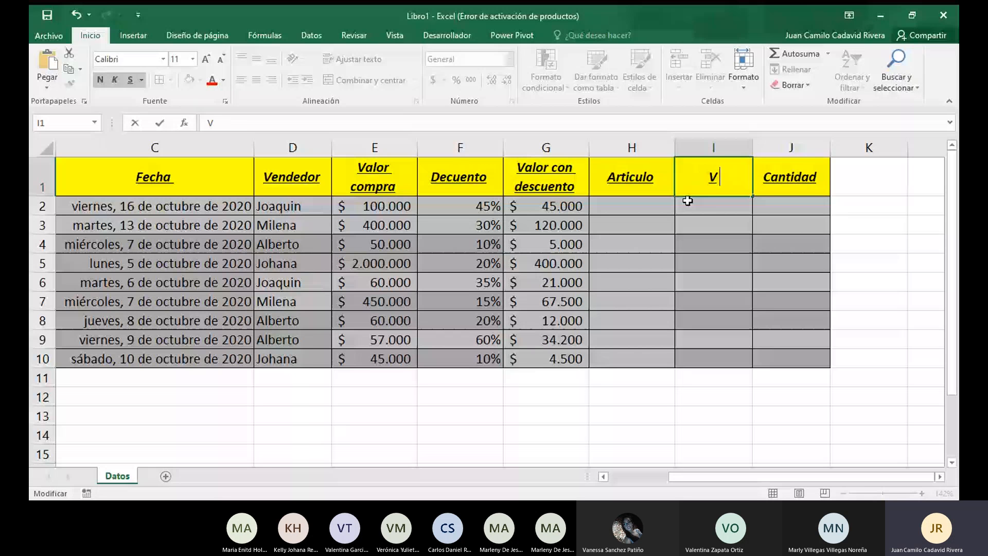
text(alor)
key(shift+Tab)
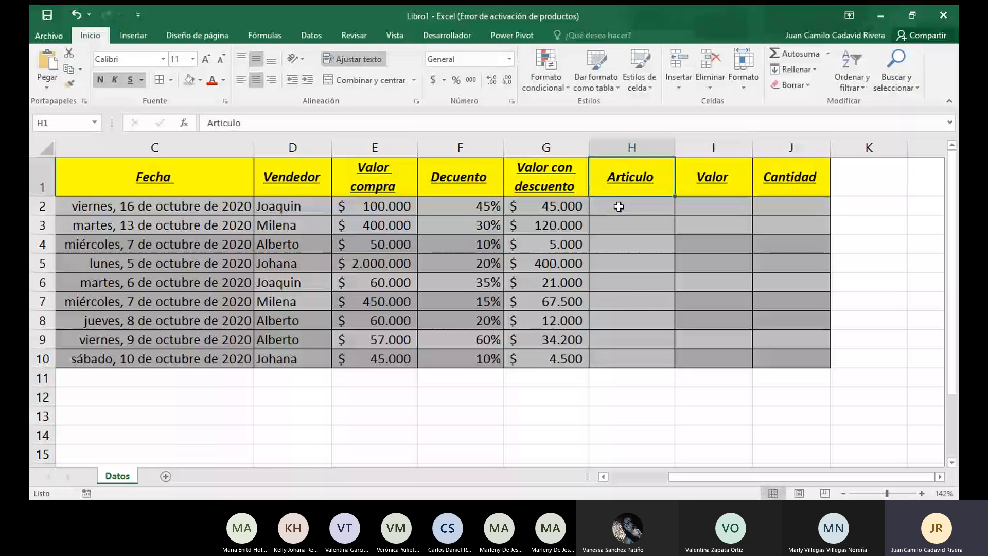
Fill in row 2 with the Articulo Camiseta and a Valor of 50000
click(619, 207)
text(Cam)
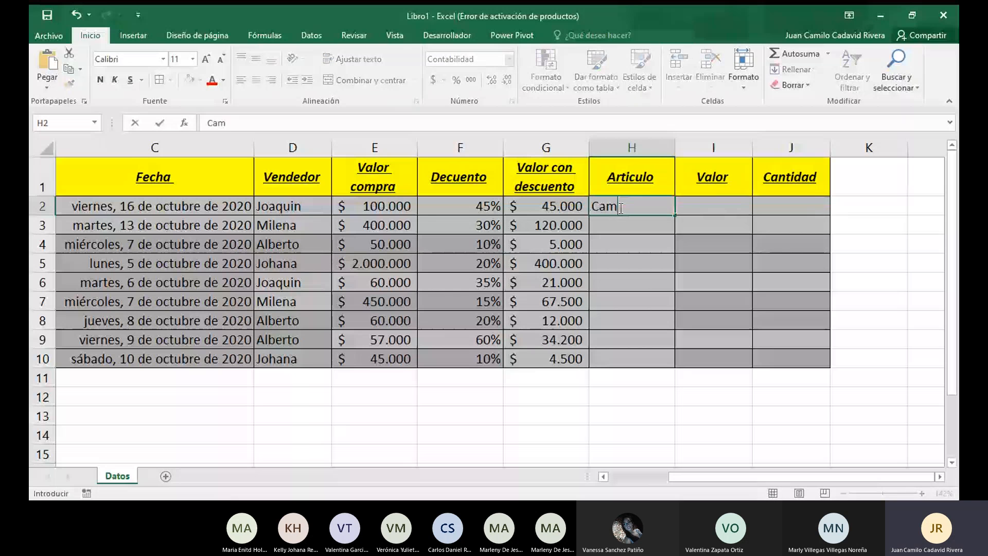
text(i)
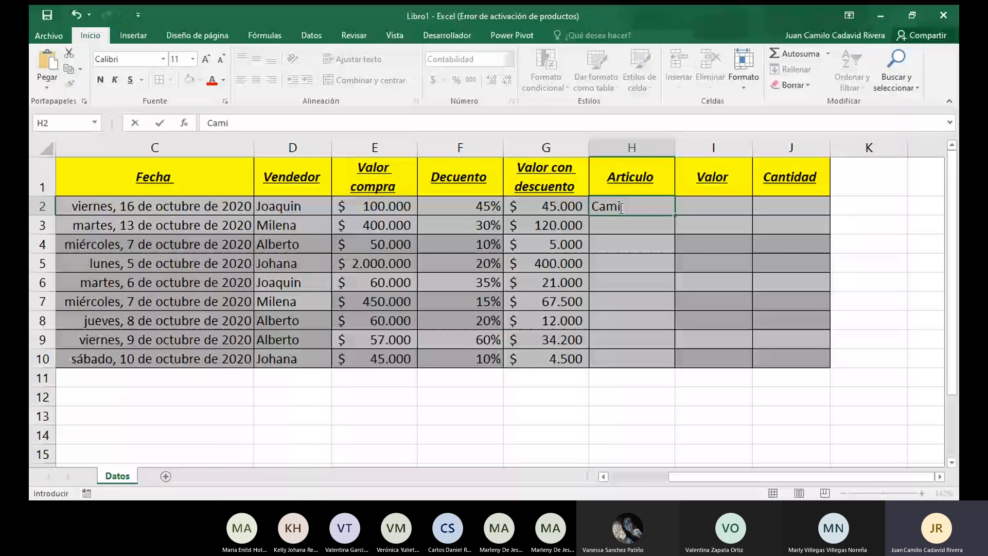
text(seta)
key(Tab)
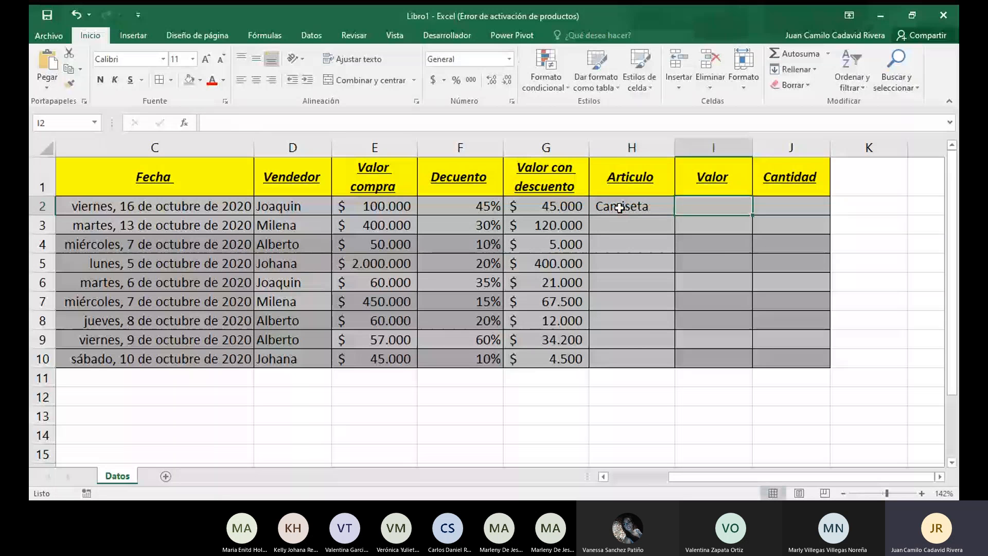
text(1)
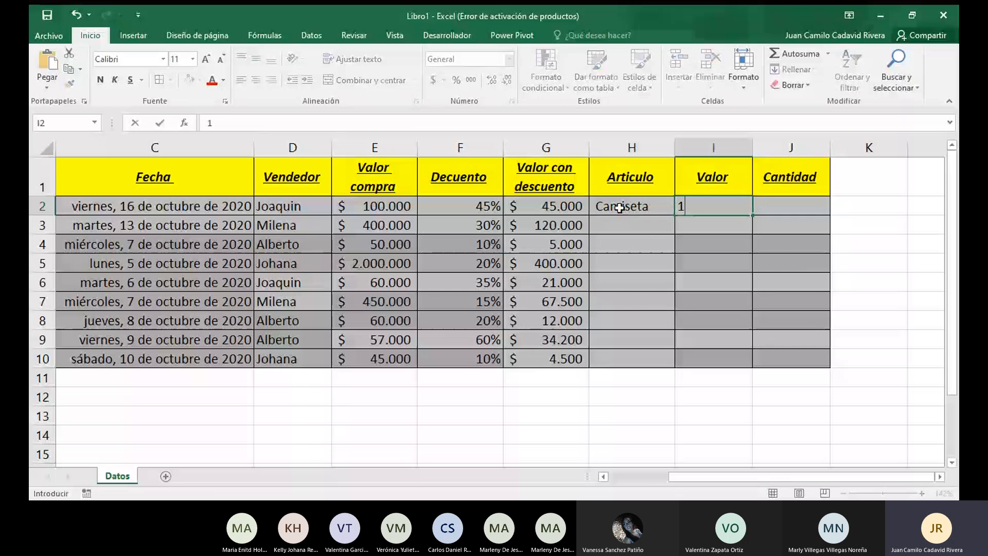
text(00)
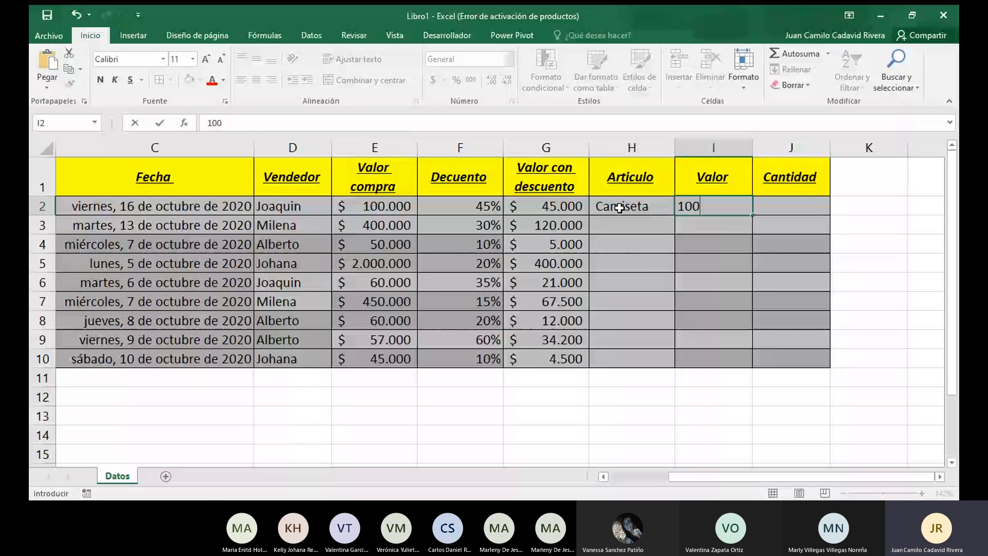
key(BackSpace)
key(BackSpace)
key(BackSpace)
text(50000)
key(Return)
Format the Valor in I2 as accounting with $ Inglés (Estados Unidos) and auto-fit the width of column I
click(720, 205)
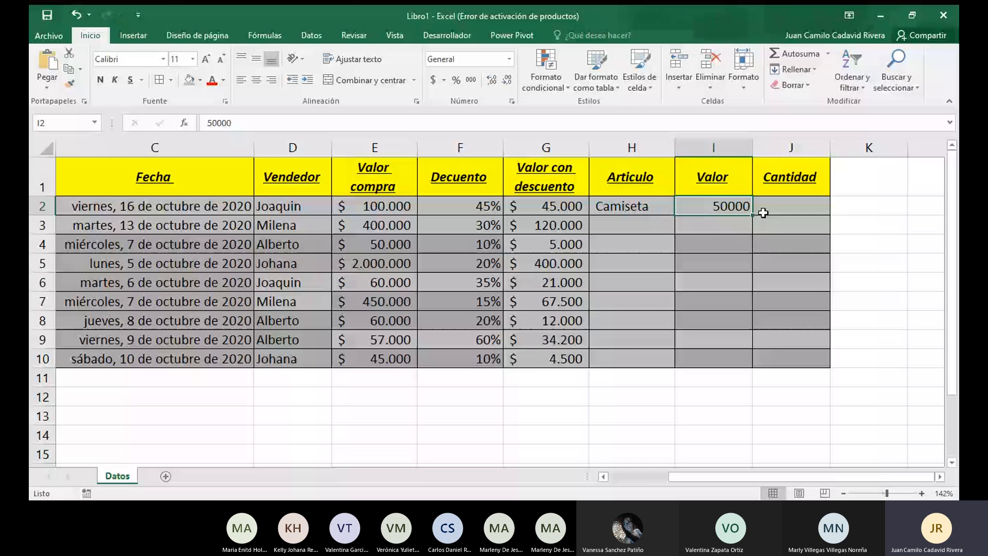
click(432, 80)
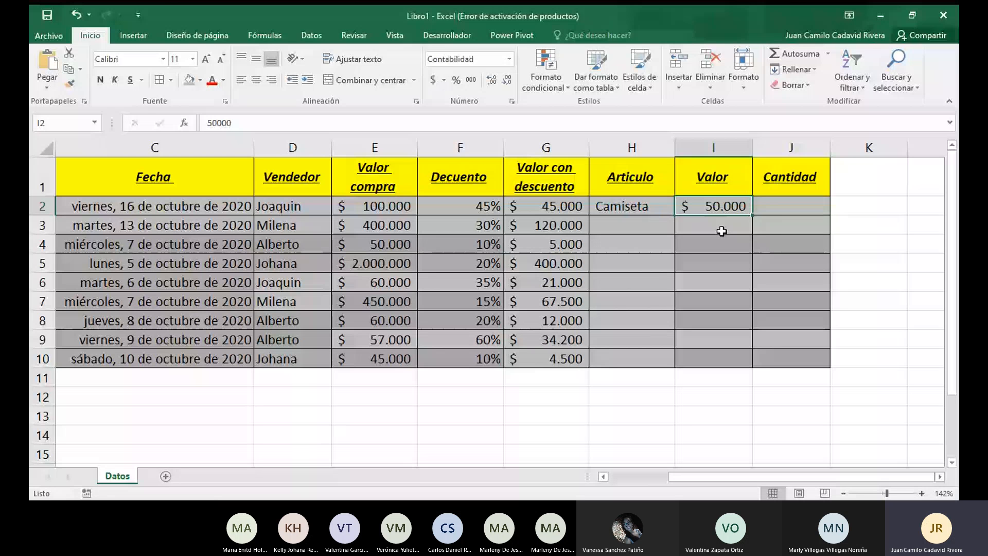
click(441, 80)
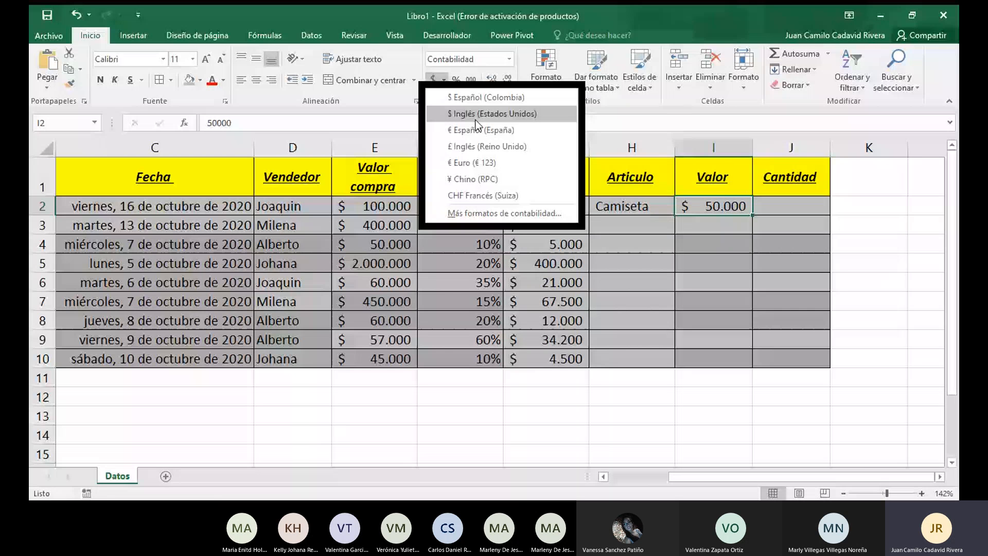
click(476, 120)
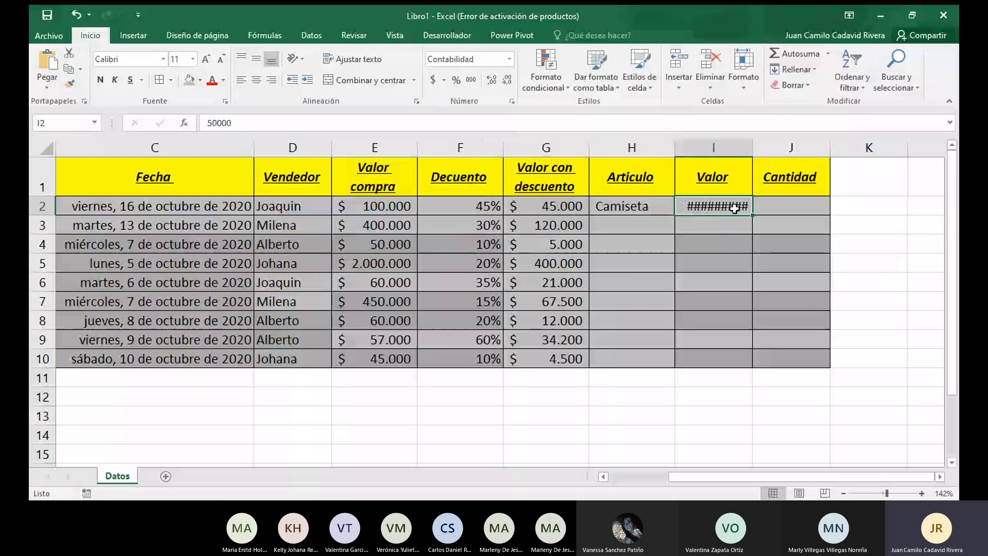
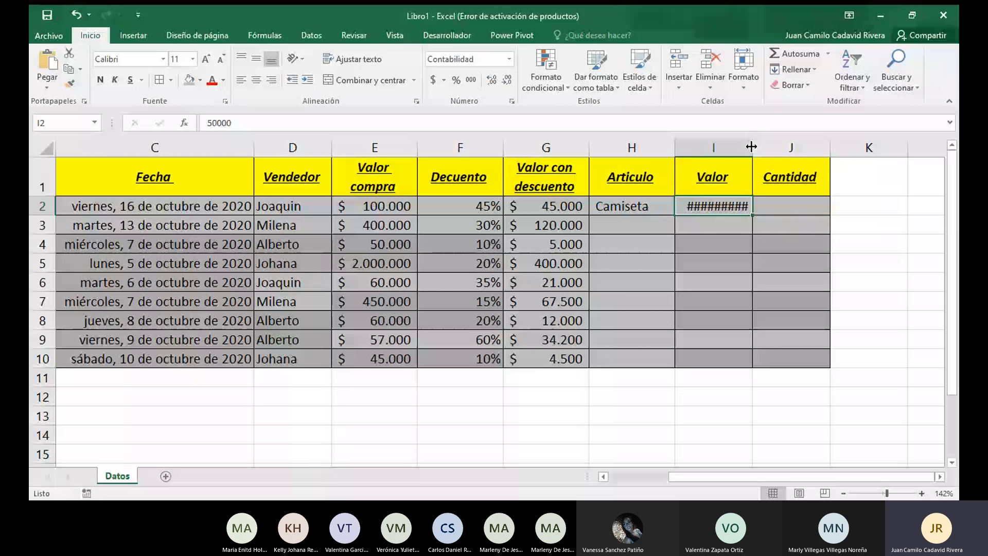
double_click(751, 146)
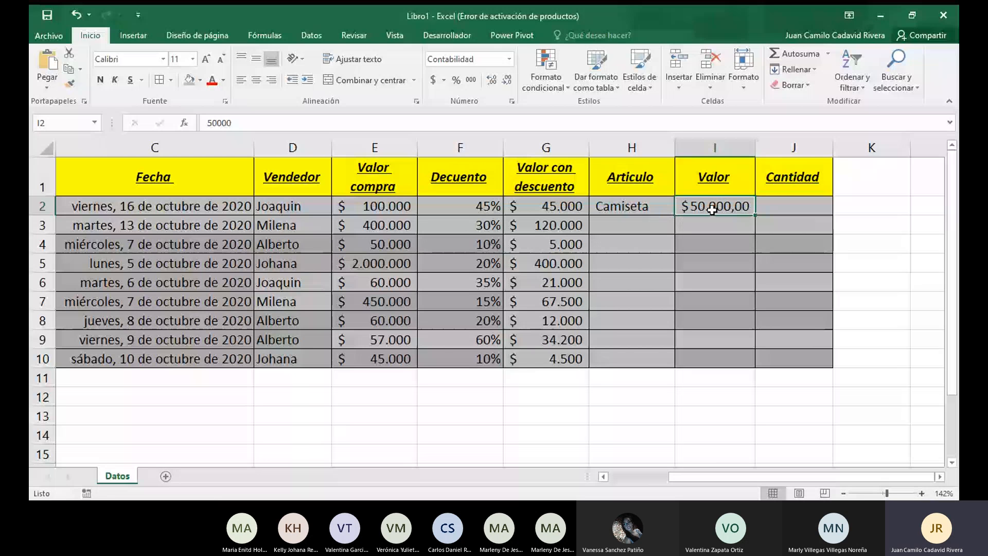
Enter 2 as the Cantidad in J2
click(787, 204)
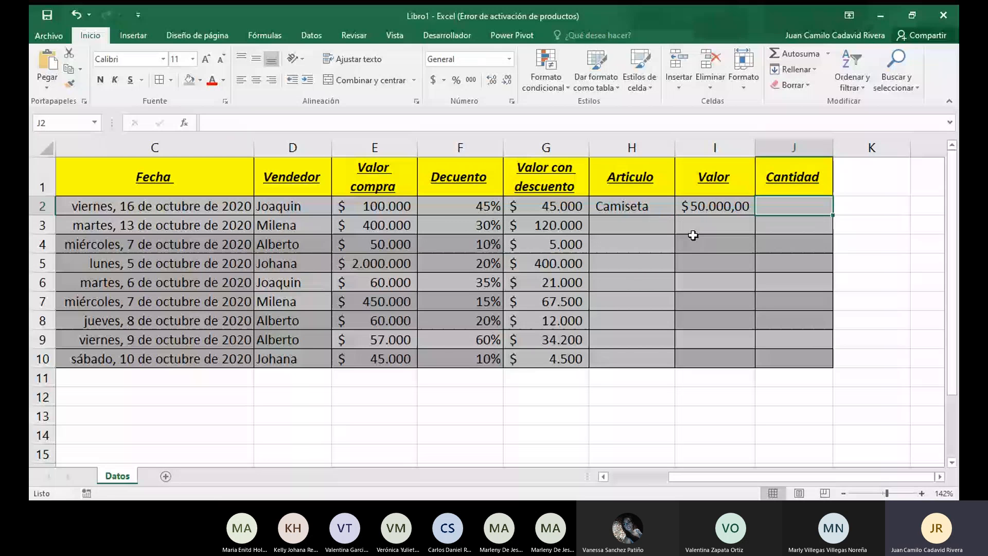
text(2)
key(Return)
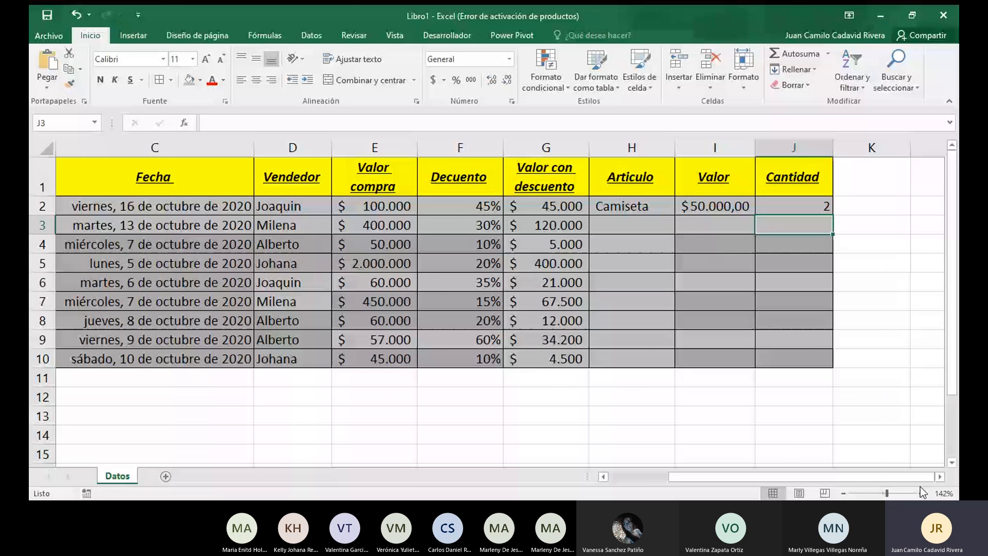
Add the header Total in K1, beside the Cantidad column
click(940, 477)
click(694, 210)
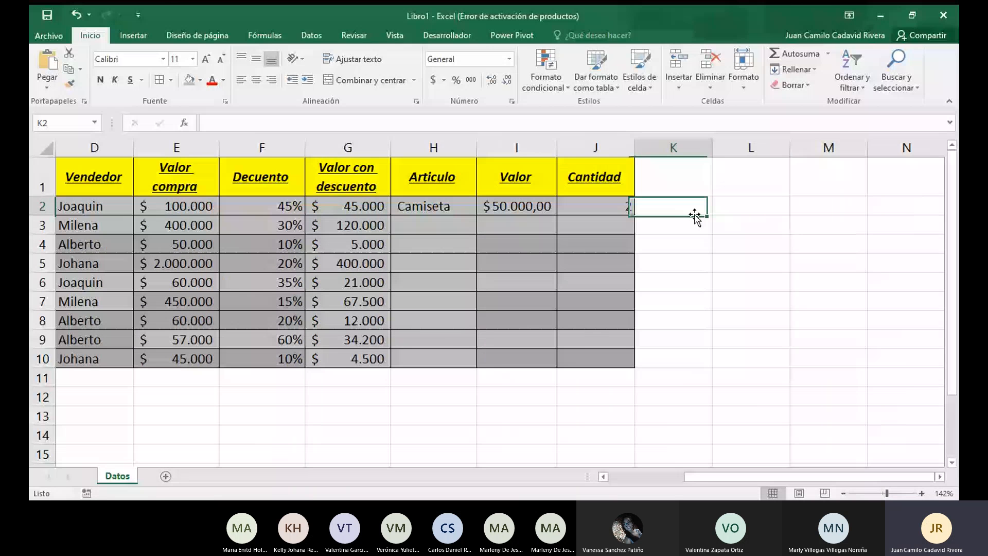
click(704, 181)
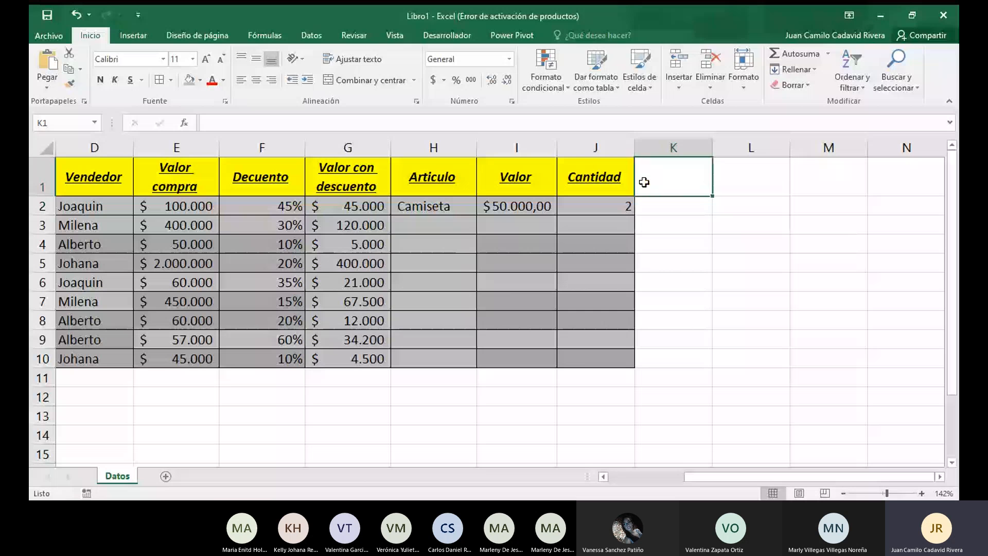
text(Total)
key(Return)
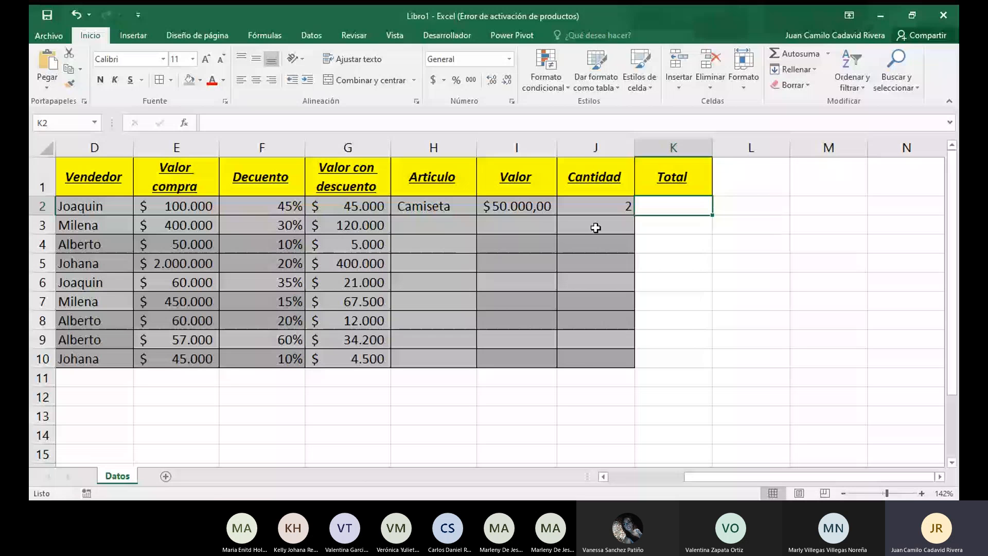
Calculate the Total in K2 with =I2*J2 and fill Valor, Cantidad and Total from row 2 down to row 10
text(=)
click(546, 204)
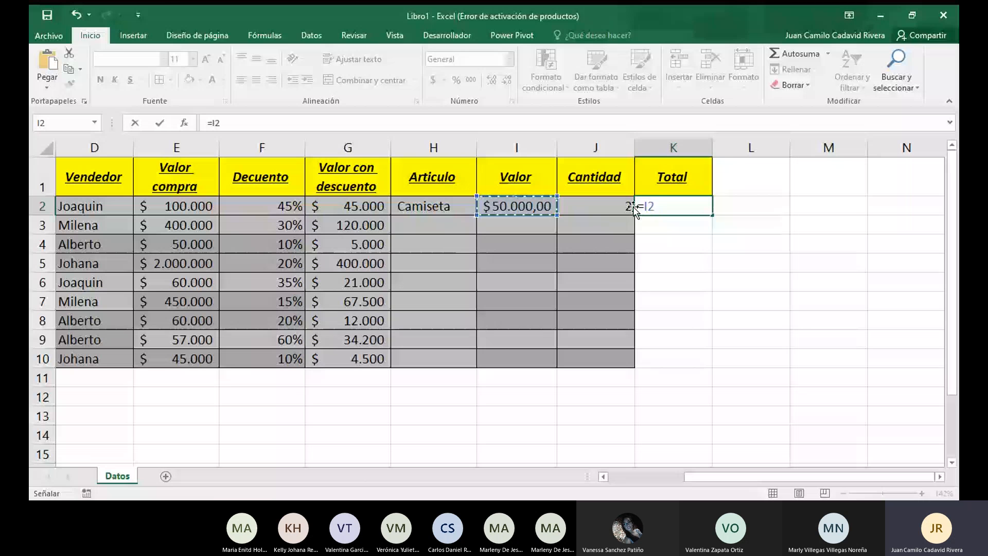
text(*)
click(579, 201)
key(ctrl+Return)
key(Return)
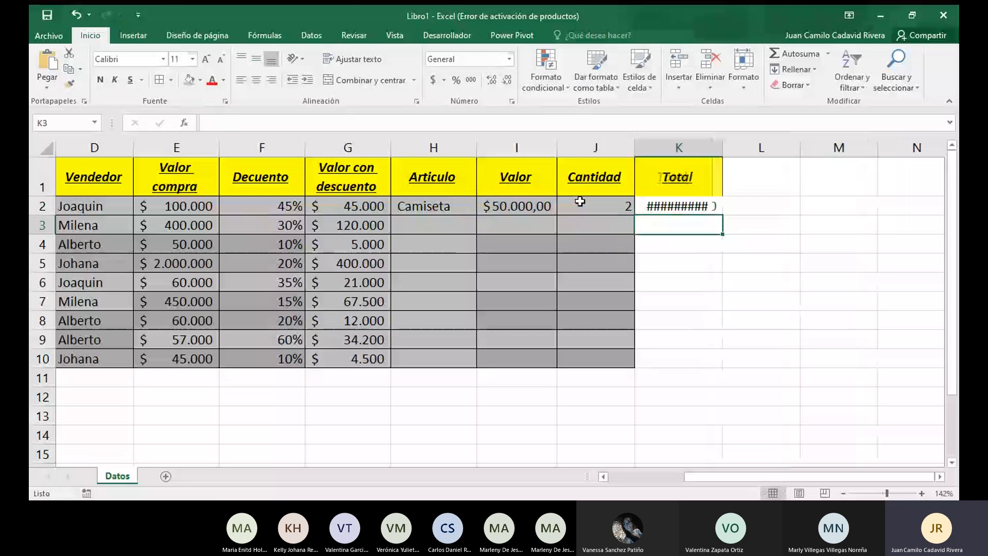
drag(510, 206, 708, 364)
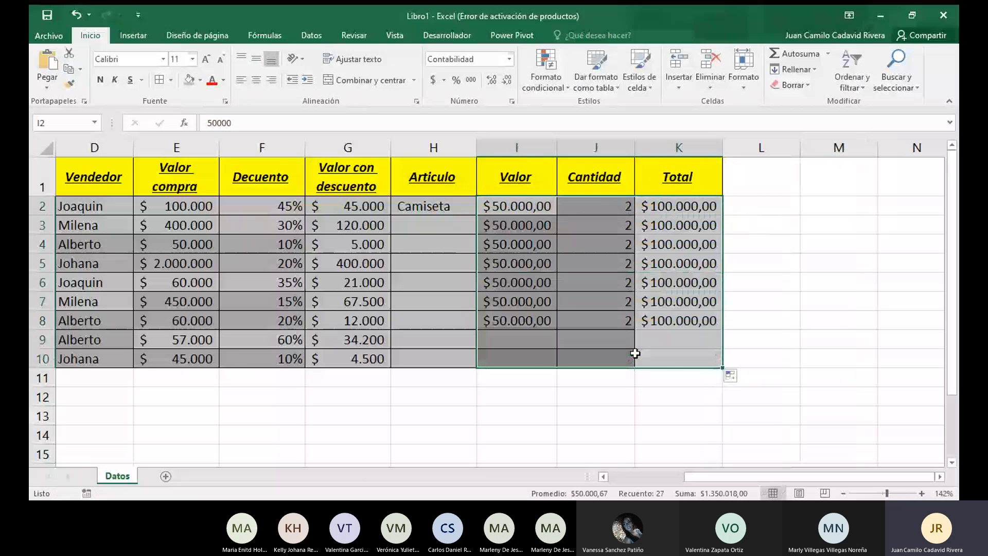
Enter Pantalon as the Articulo in H3 and set its Valor in I3 to 200000
click(500, 225)
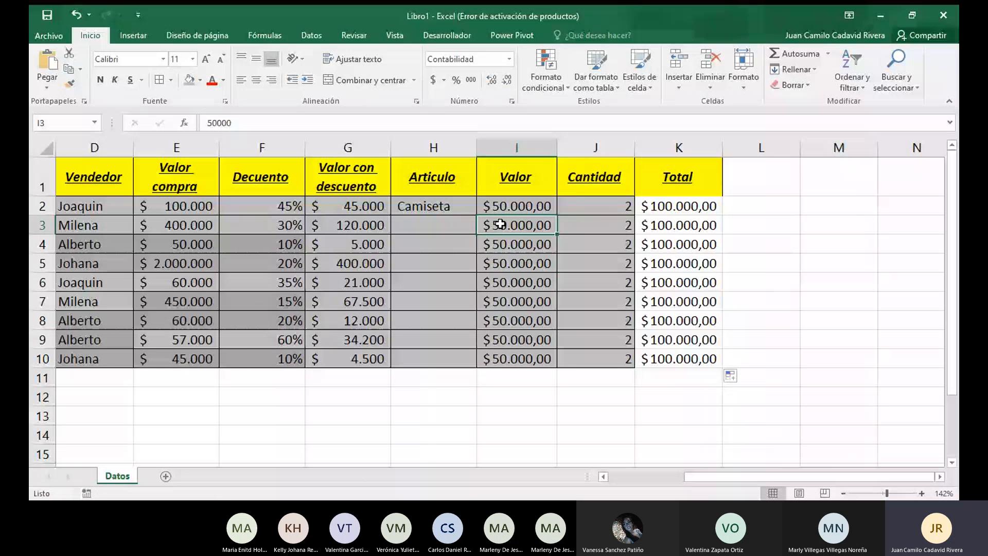
click(445, 231)
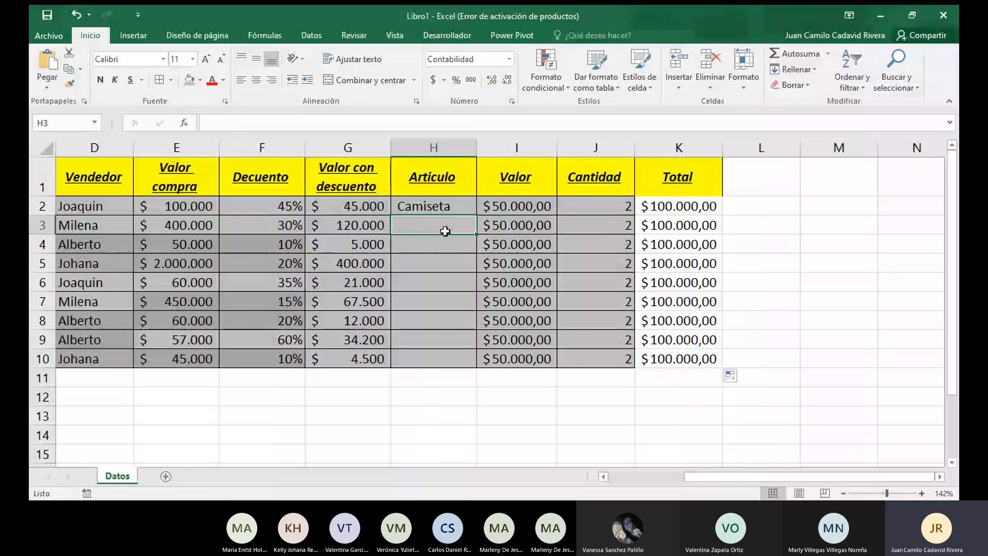
text(Pantalon)
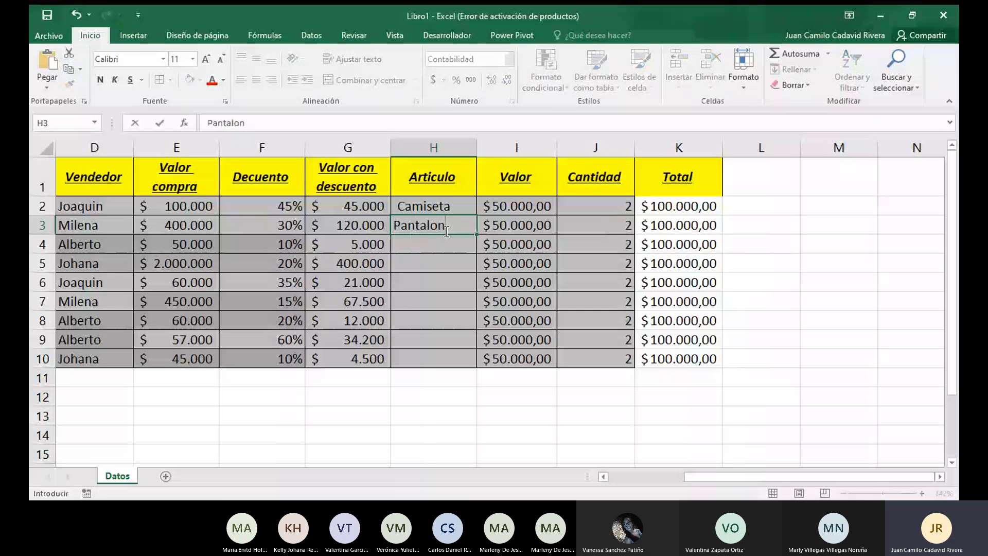
key(Tab)
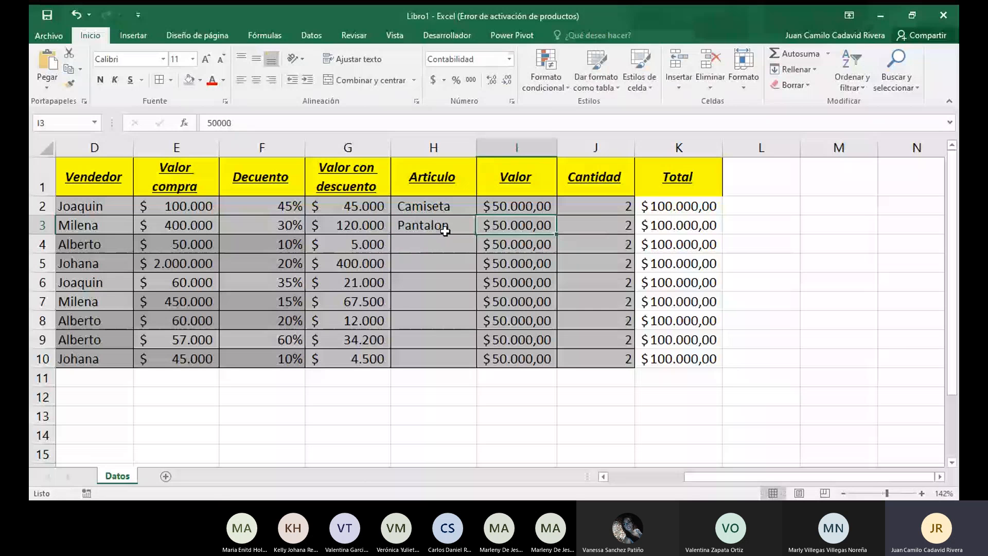
text(20)
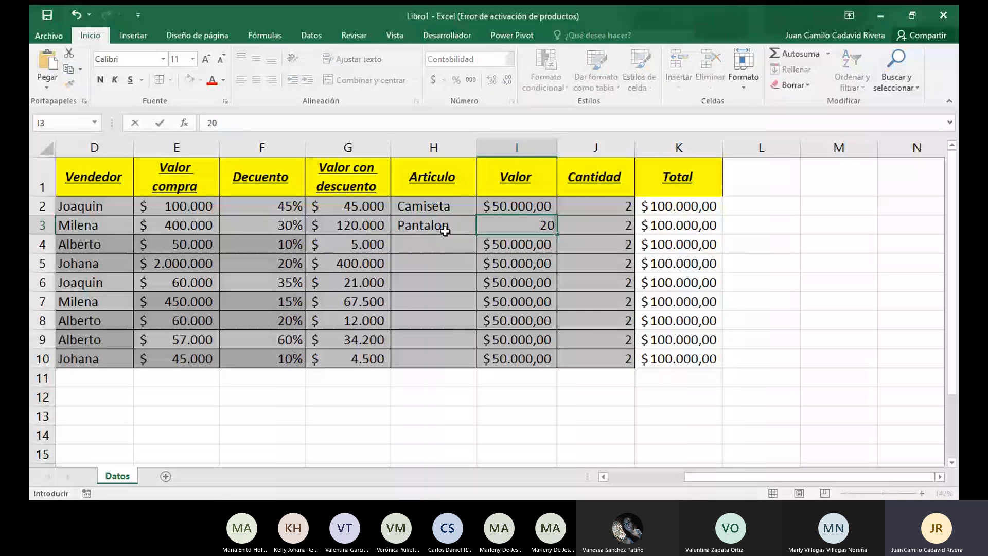
text(0000)
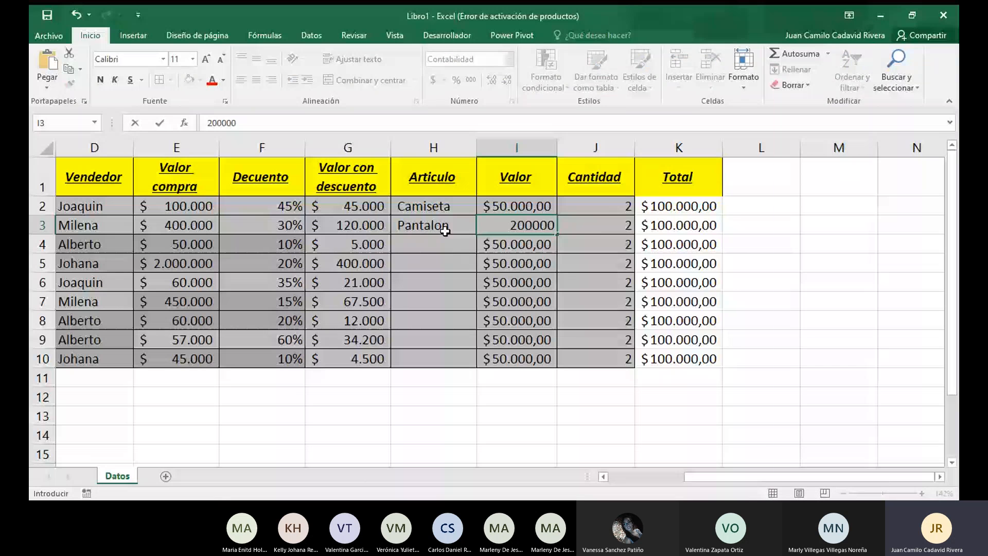
key(Return)
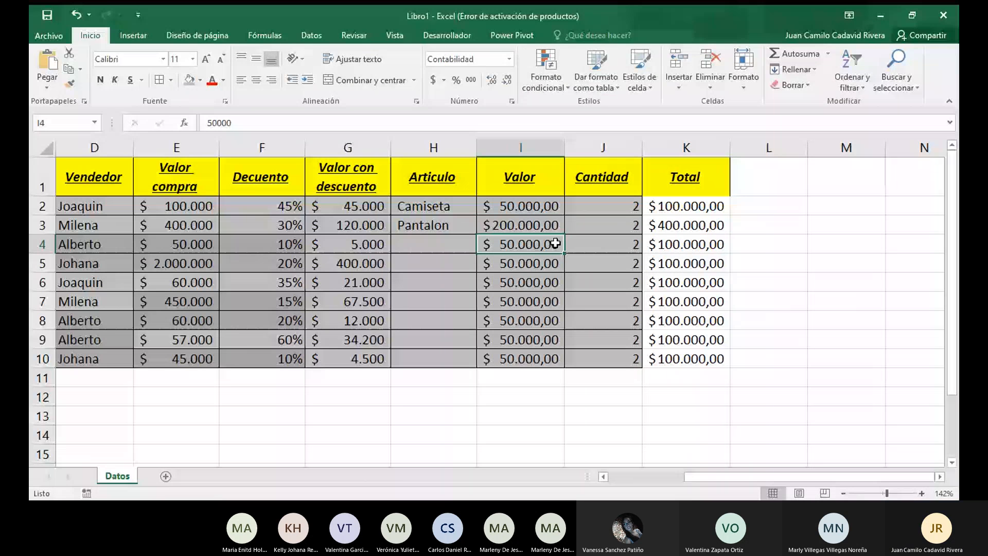
click(696, 225)
drag(695, 226, 445, 231)
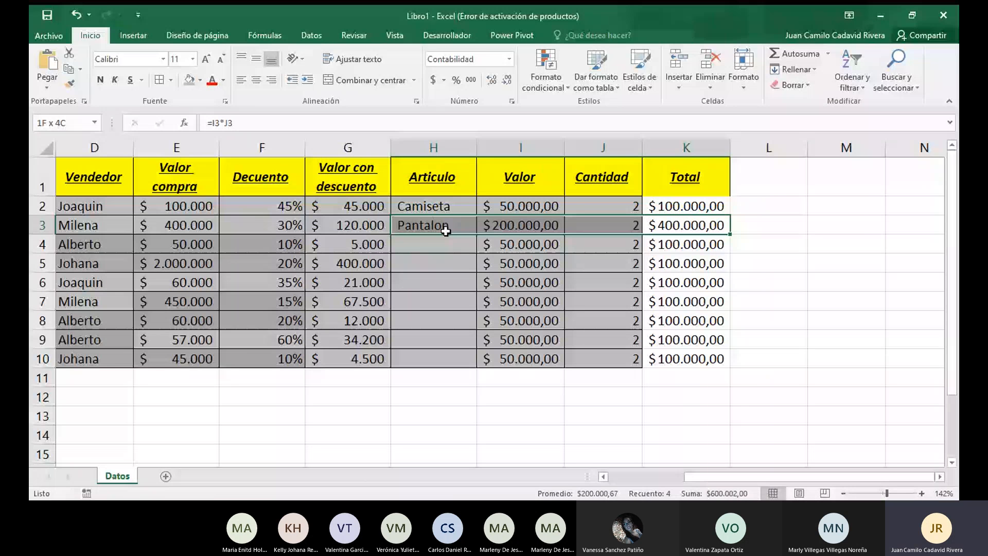
Enter Gorra as the Articulo in H4 and set its Cantidad in J4 to 1
click(445, 241)
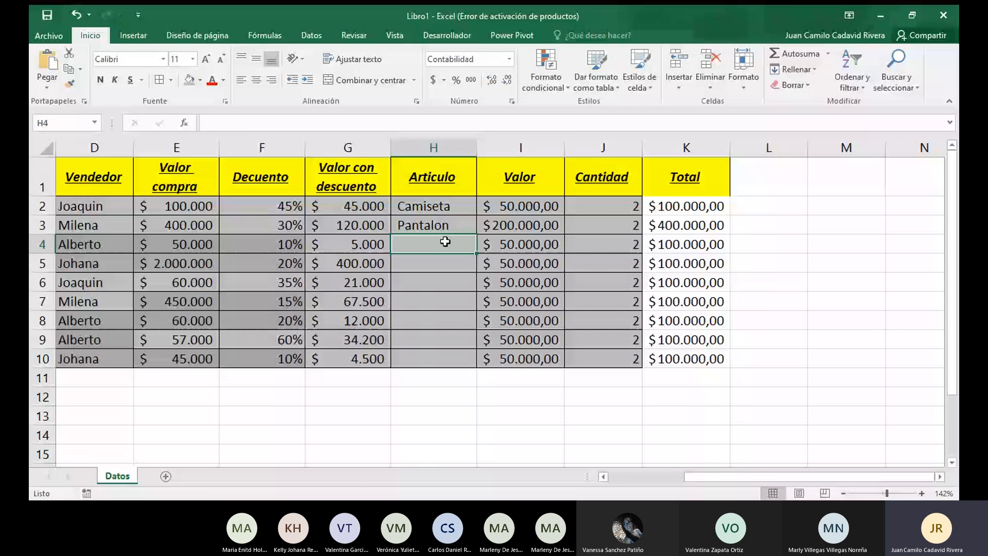
text(Gorra)
key(Tab)
key(Tab)
text(1)
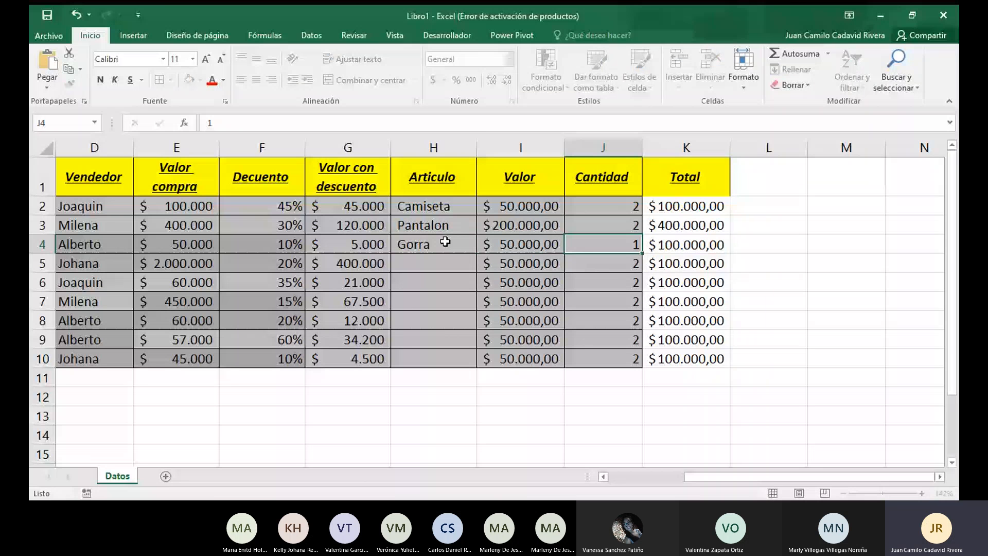
key(shift+Tab)
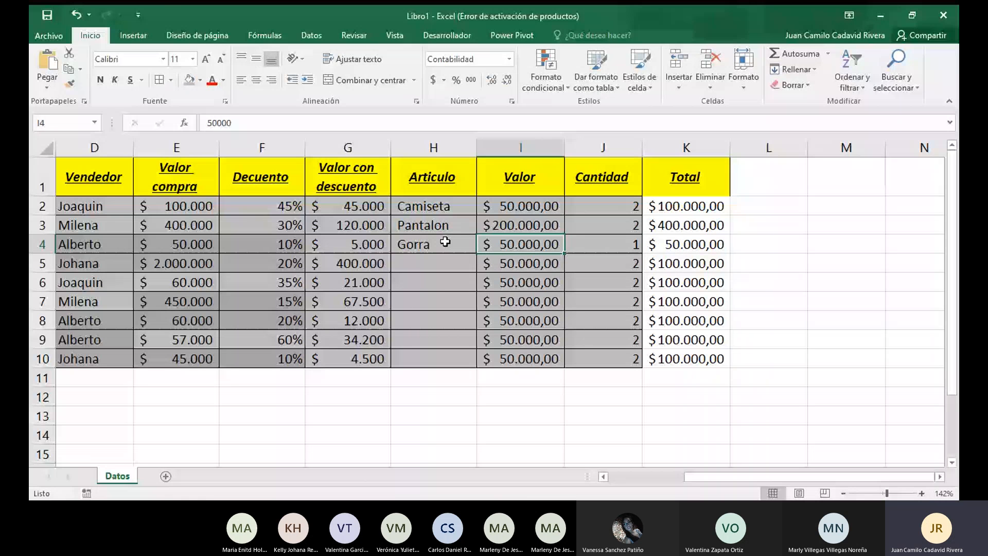
Enter camiseta as the Articulo in H5, keeping the filled Valor and Cantidad of that row
key(Down)
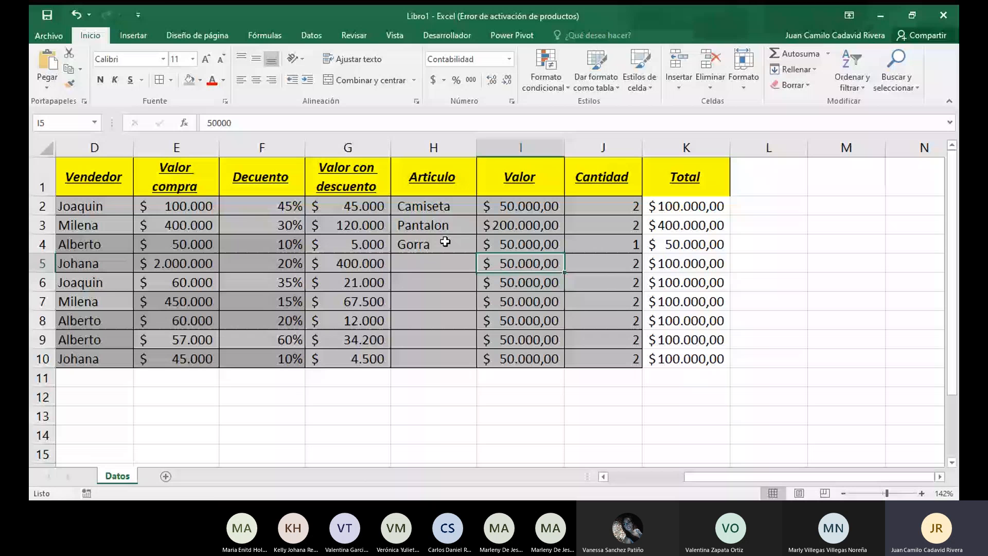
key(Left)
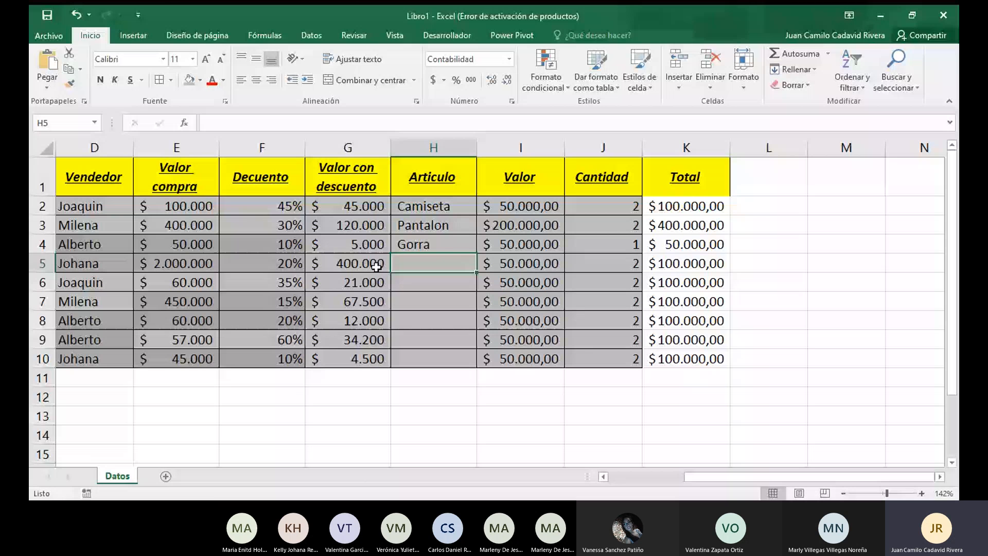
text(cami)
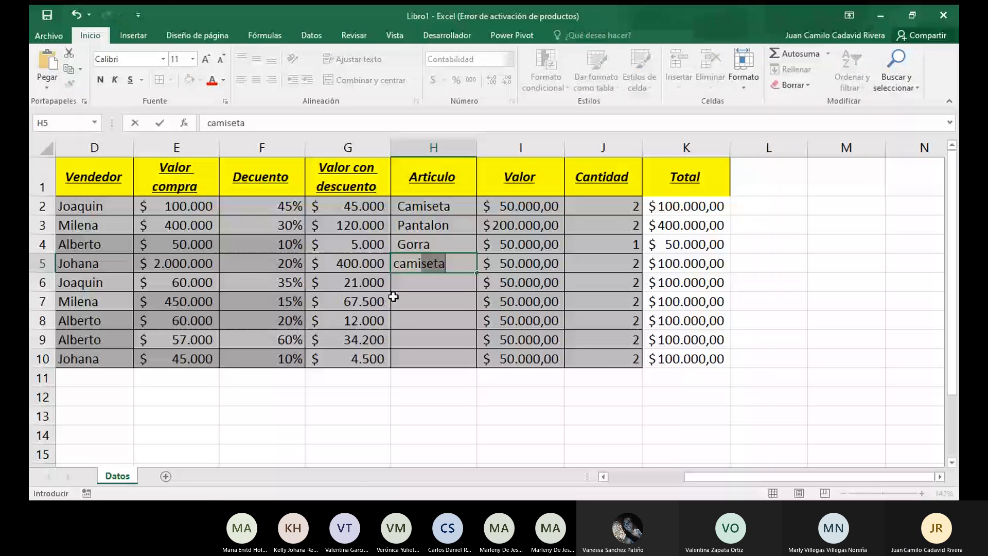
key(Tab)
key(Tab)
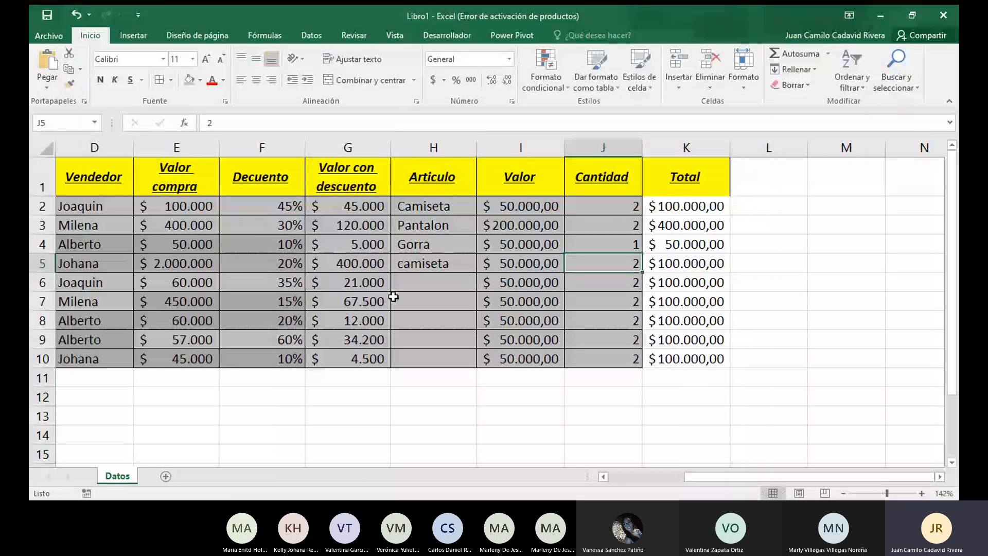
key(Left)
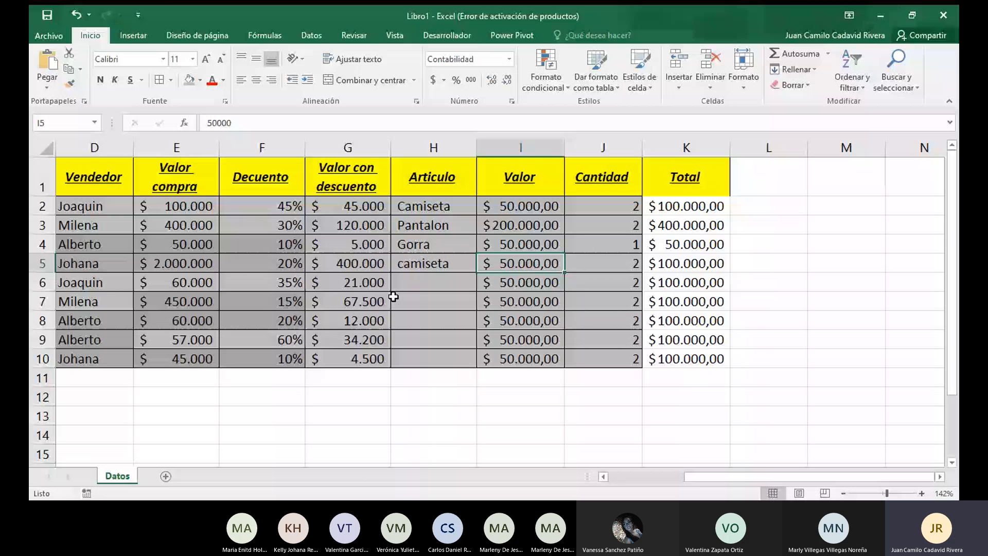
Set the Cantidad in J5 to 8
key(Right)
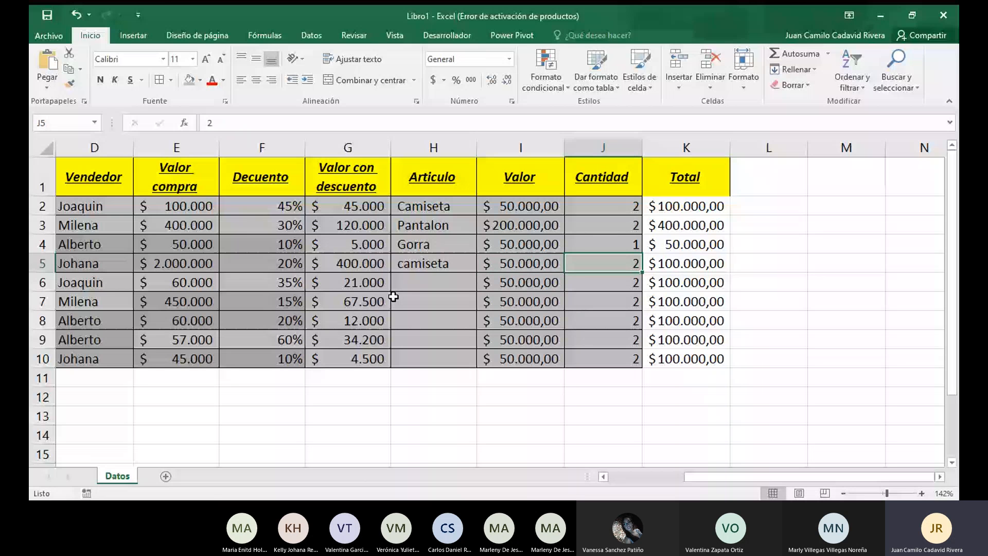
key(Left)
key(Left)
key(Left)
key(Right)
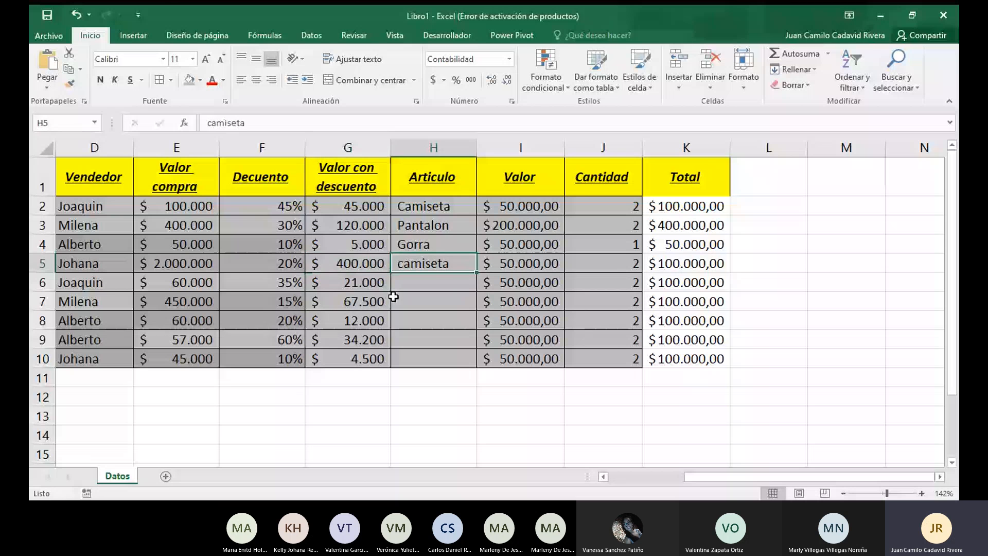
key(Right)
key(Right)
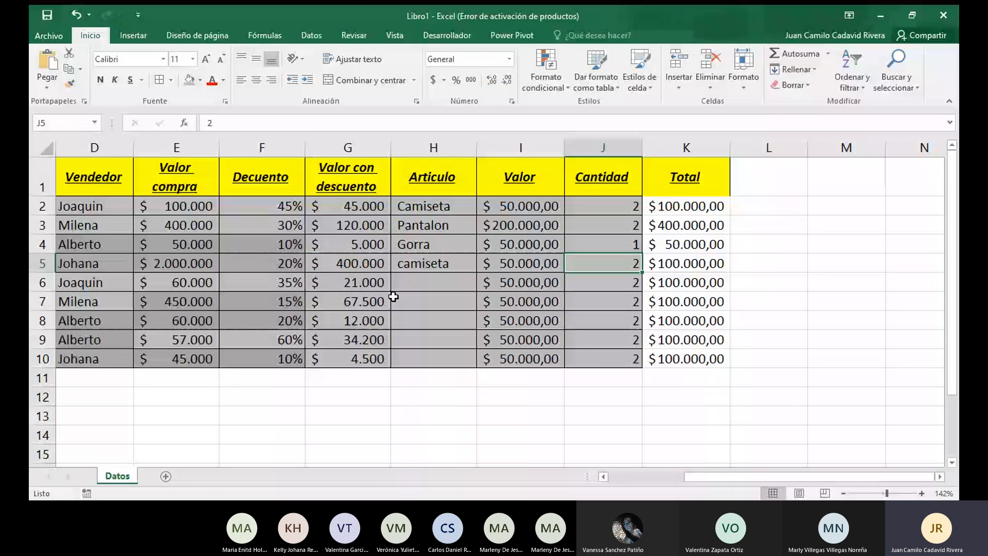
text(8)
key(Return)
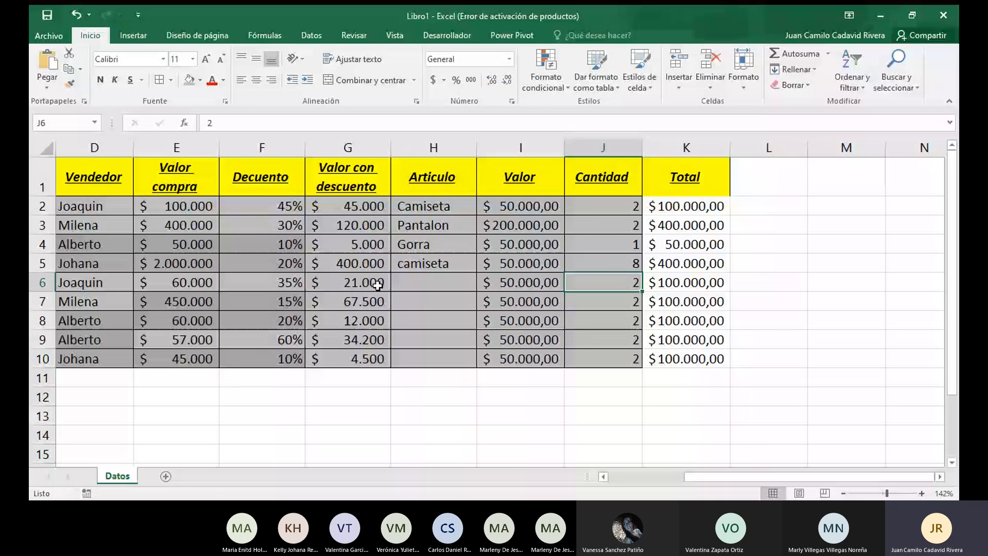
Set the Cantidad in J5 to 50 and autofit the width of the Total column to its contents
click(609, 265)
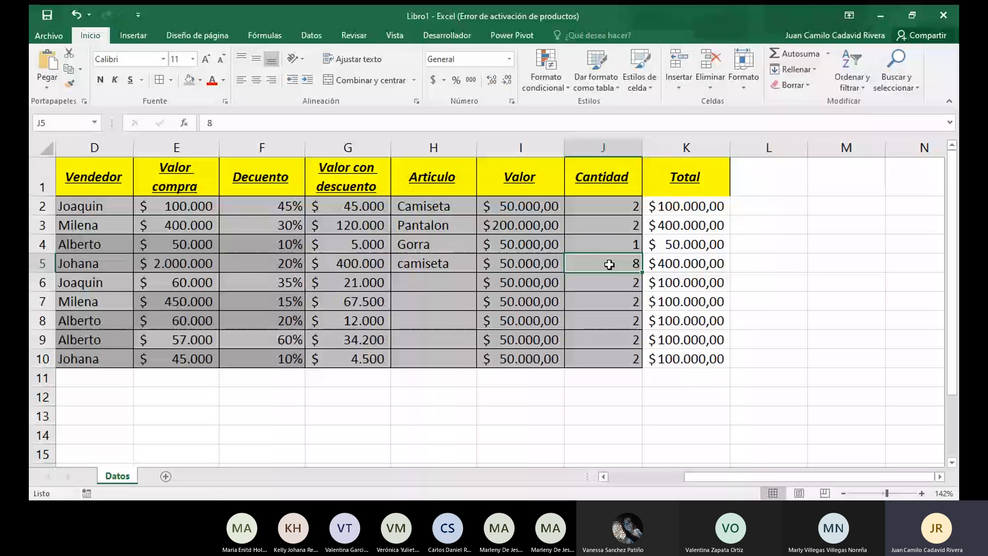
text(50)
key(Return)
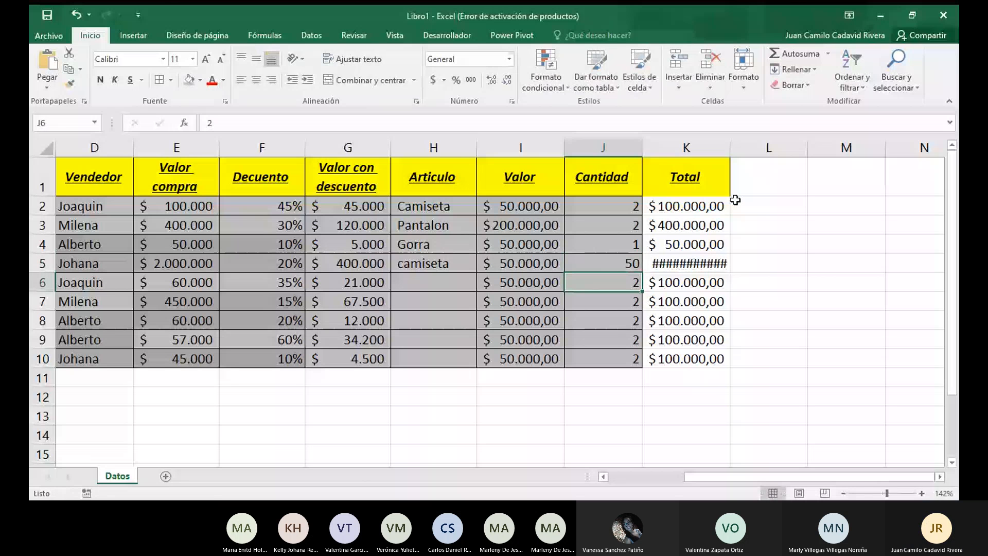
double_click(730, 147)
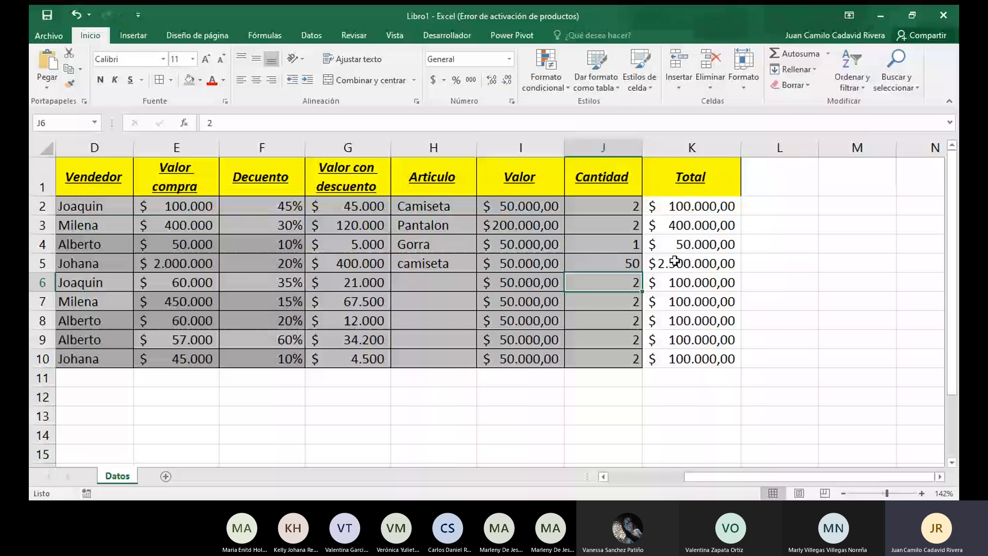
Set the Cantidad in J5 to 40
click(625, 264)
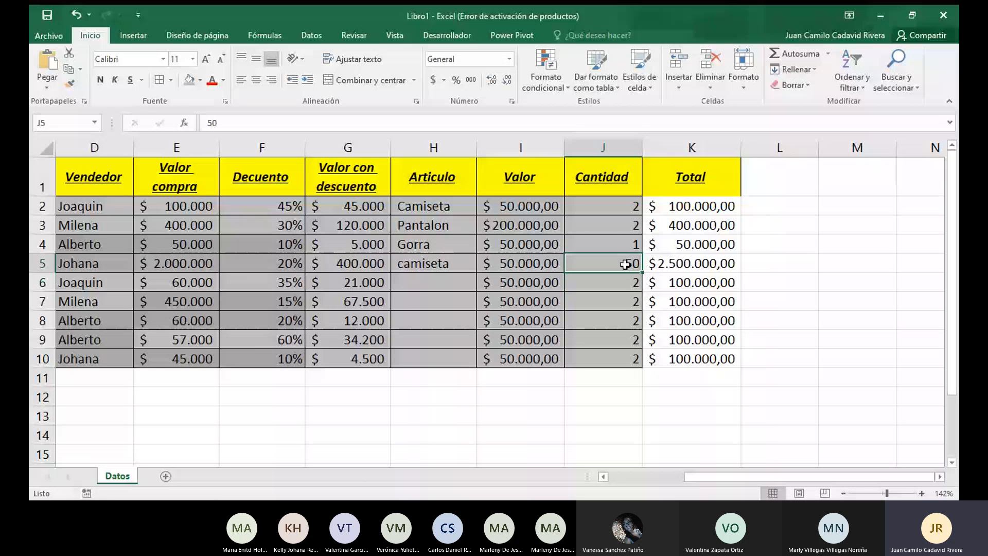
text(40)
key(Return)
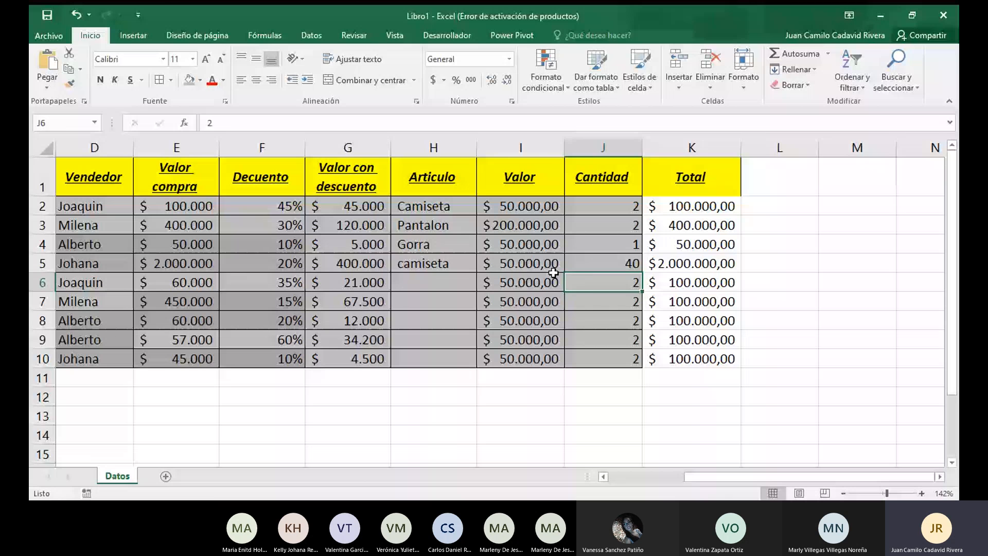
Copy the Articulo entries in H2:H5 into H6:H9
click(434, 282)
drag(422, 206, 420, 260)
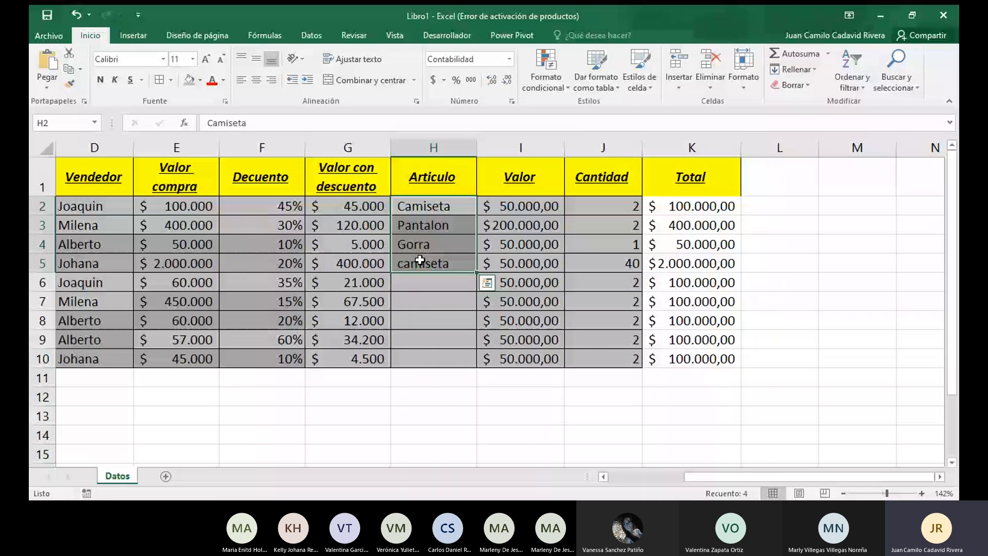
click(518, 208)
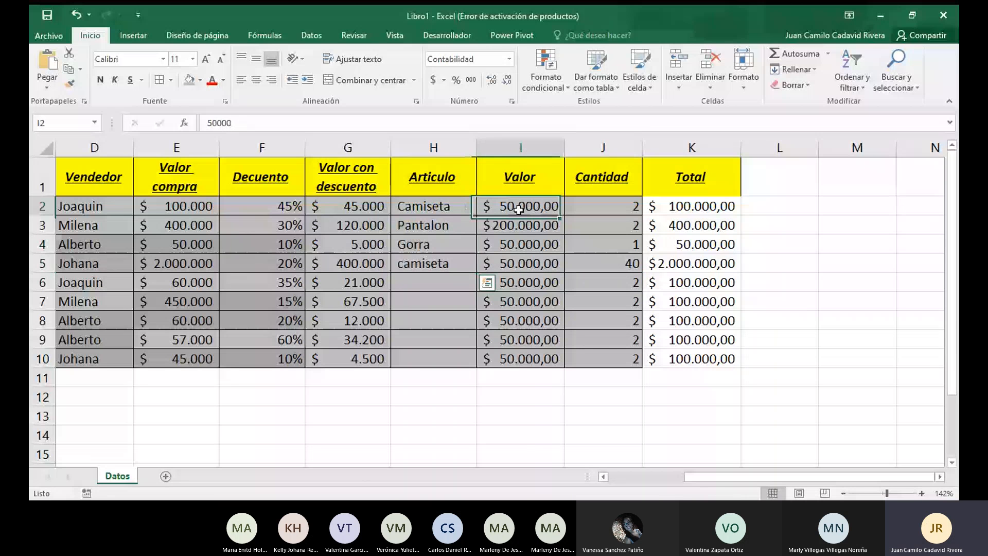
click(507, 288)
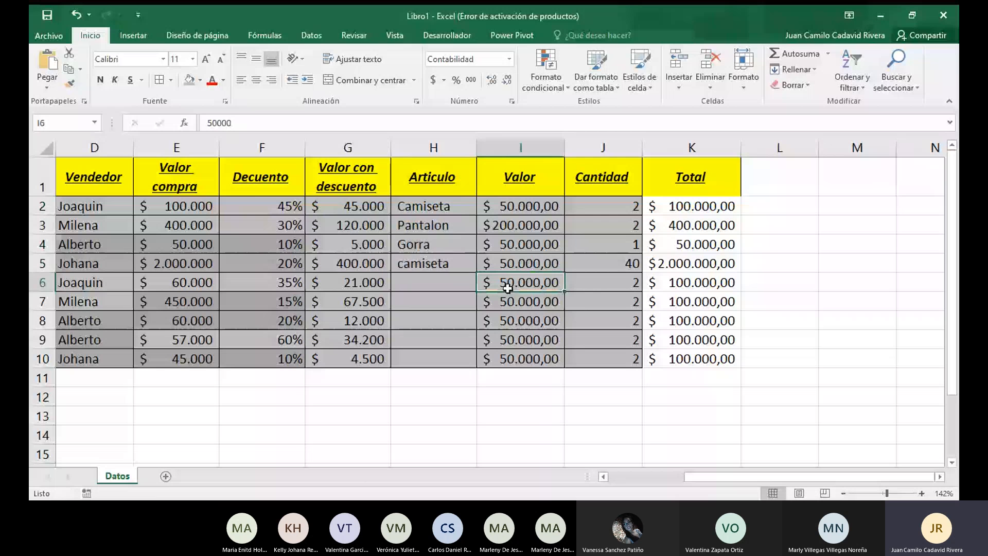
drag(420, 206, 414, 256)
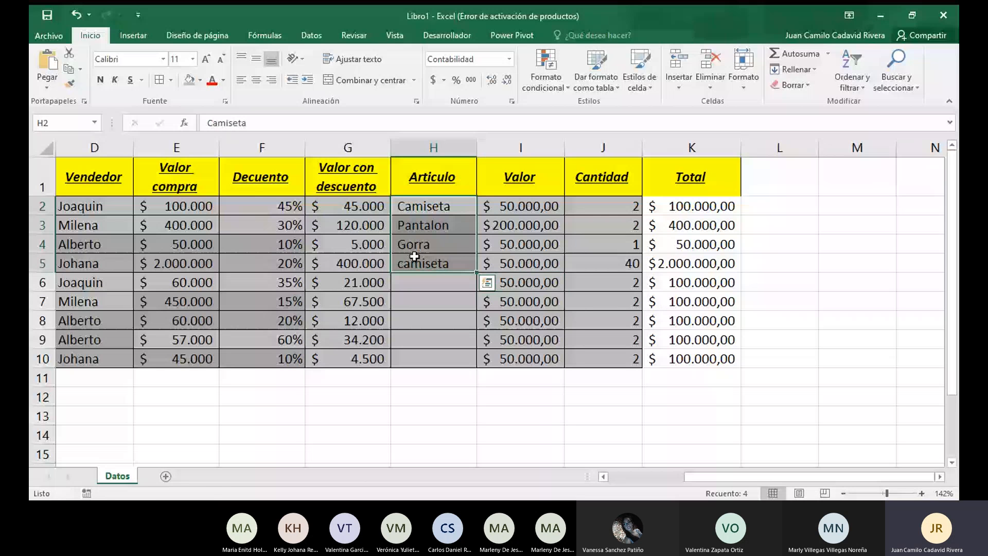
key(ctrl+c)
click(428, 290)
key(ctrl+v)
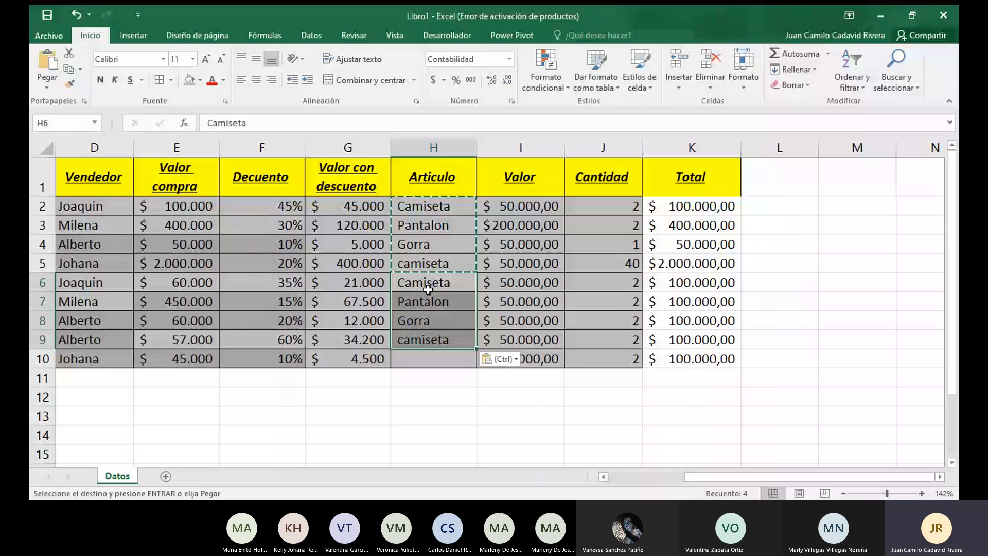
click(424, 260)
key(Escape)
Copy the Articulo Gorra from H4 into H10
click(425, 247)
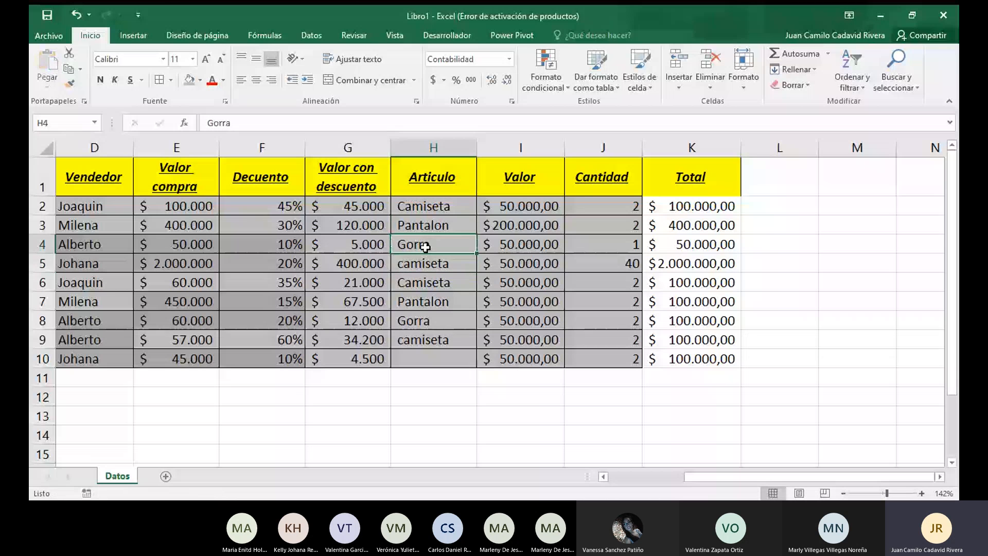
key(ctrl+c)
click(434, 356)
key(ctrl+v)
key(Down)
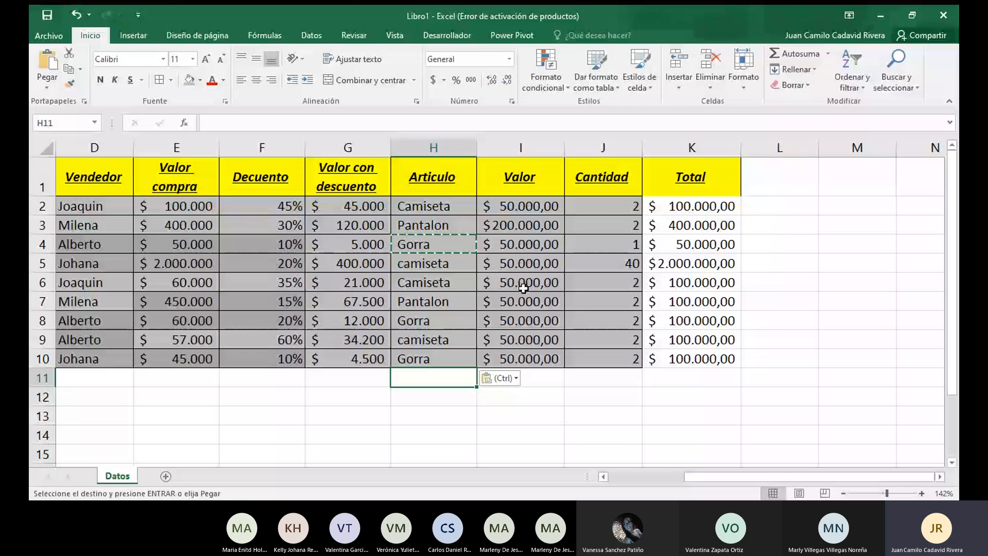
Review the completed table and examine the formula behind the Total in K2
click(562, 402)
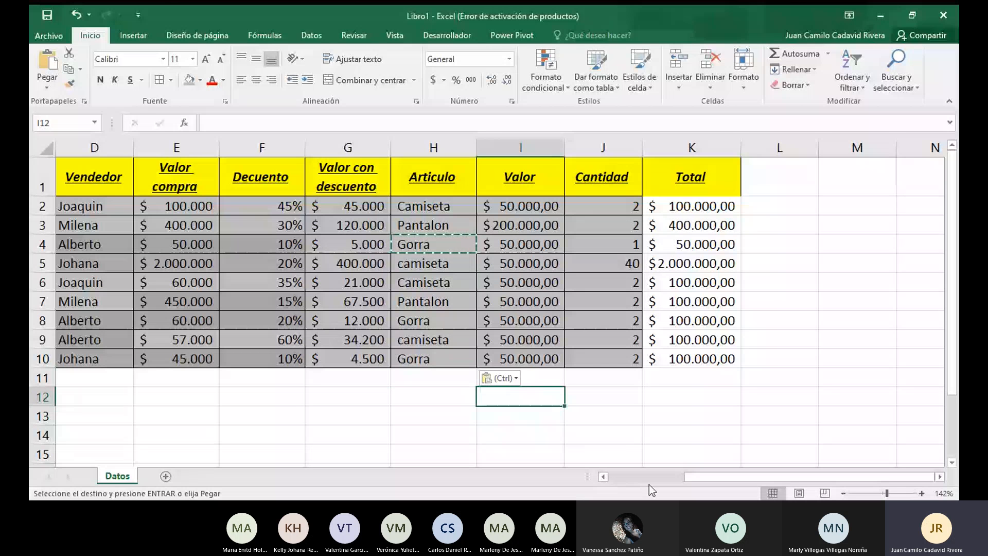
click(499, 283)
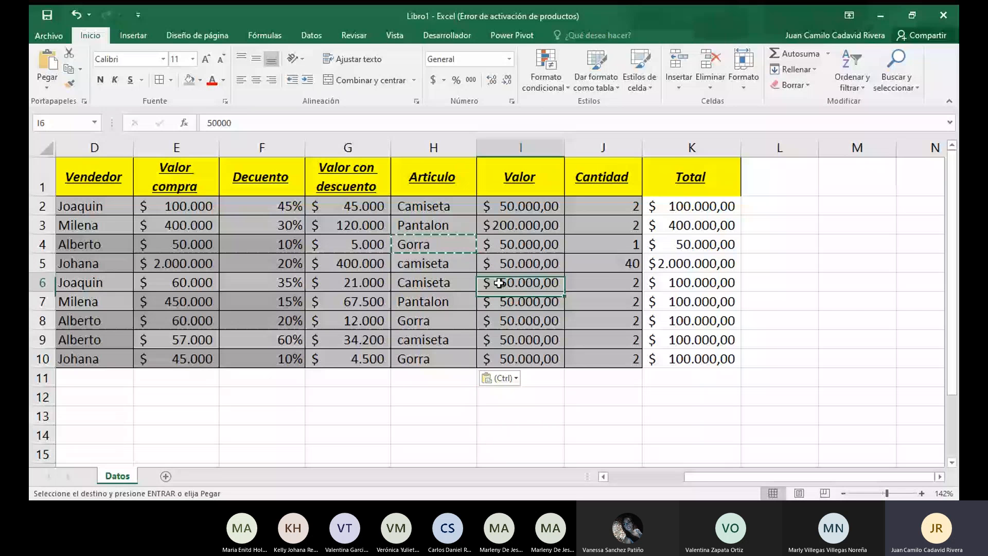
click(603, 477)
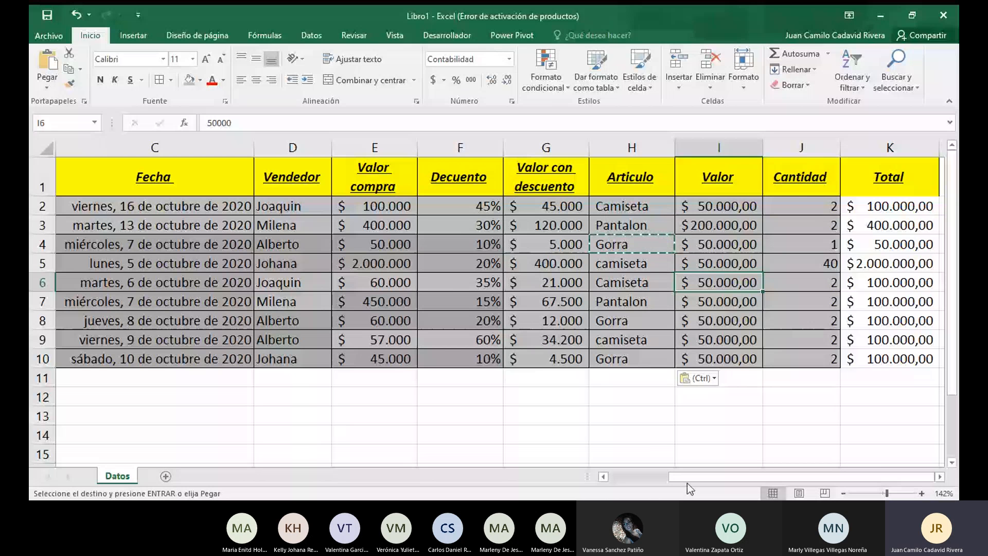
drag(687, 480, 699, 480)
click(718, 206)
key(Right)
key(Right)
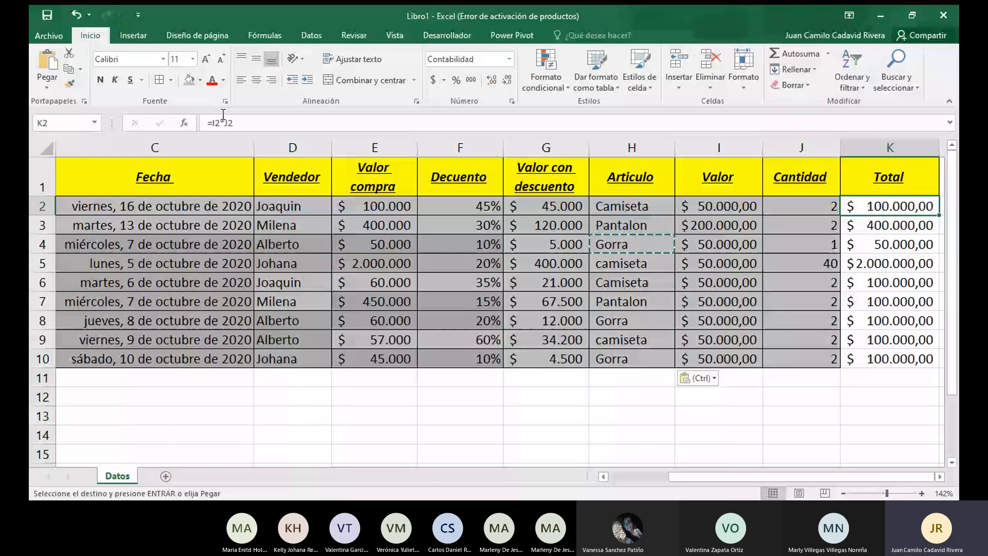
click(787, 414)
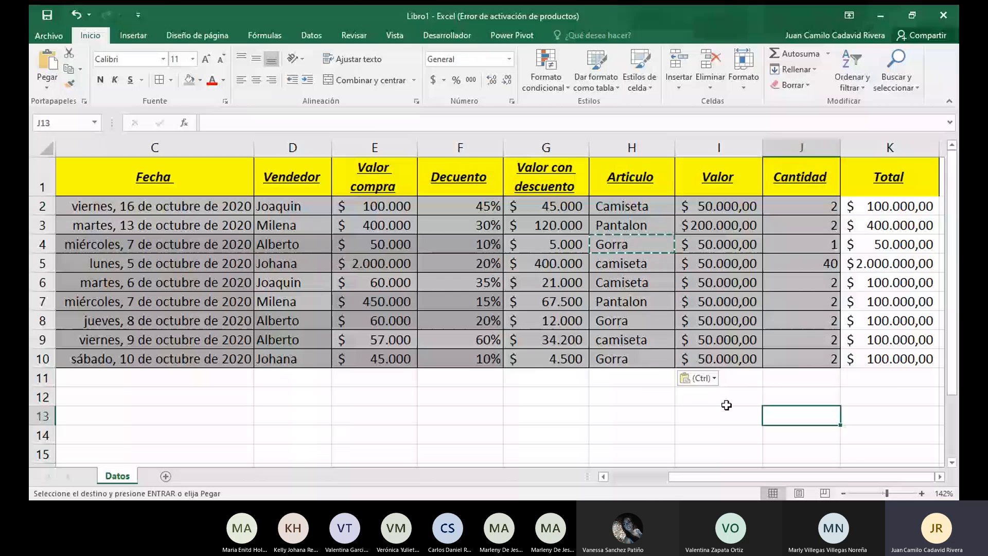
key(Escape)
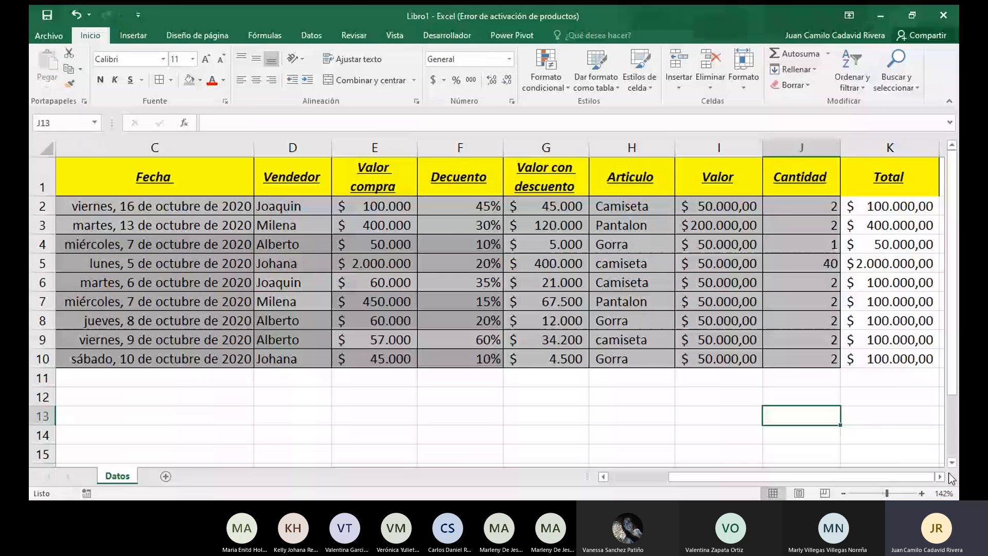
Apply the table's grey fill colour to the Total cells K2:K10
click(940, 476)
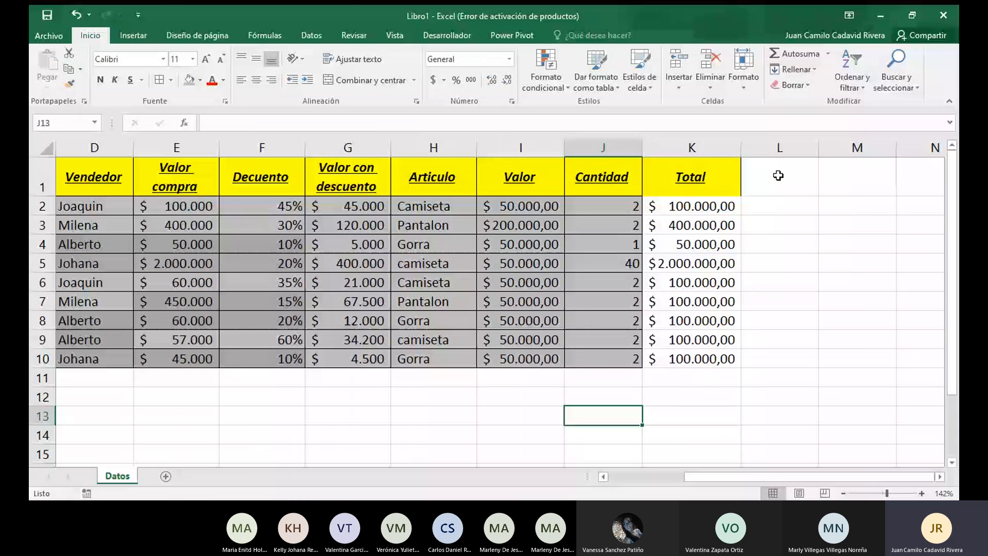
click(665, 206)
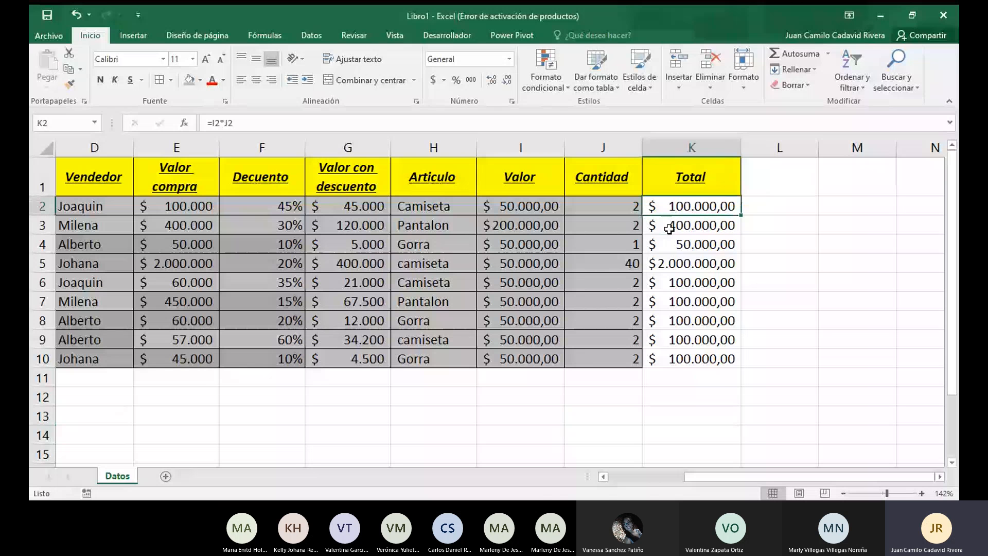
drag(669, 229, 672, 359)
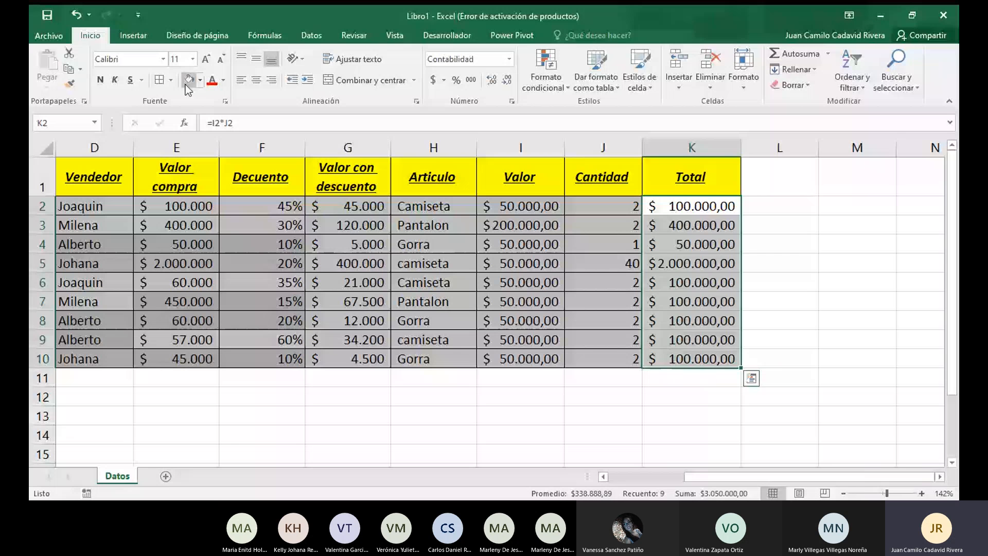
click(186, 83)
click(724, 377)
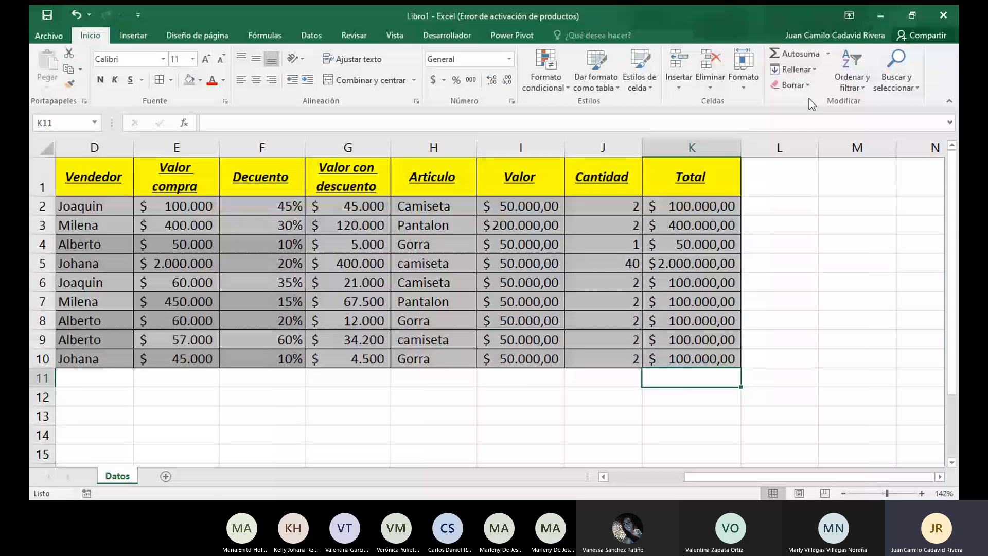
Add up the Total column in K11 with =SUMA(K2:K10)
click(786, 54)
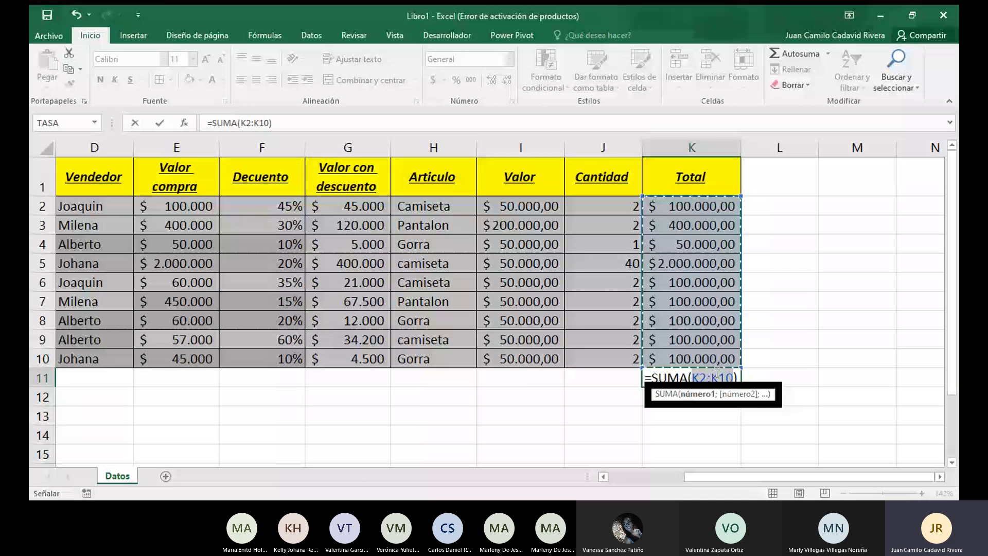
text(K2)
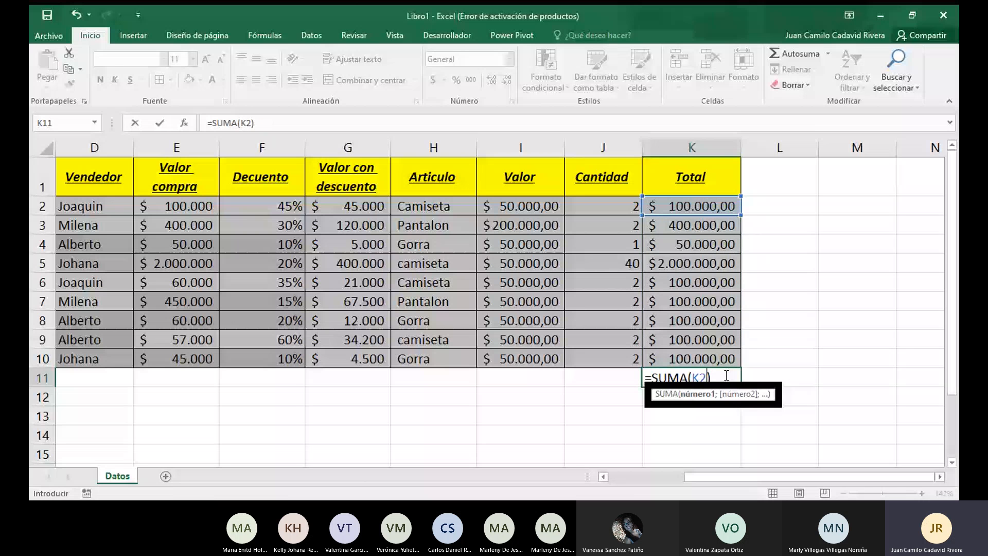
text(:k)
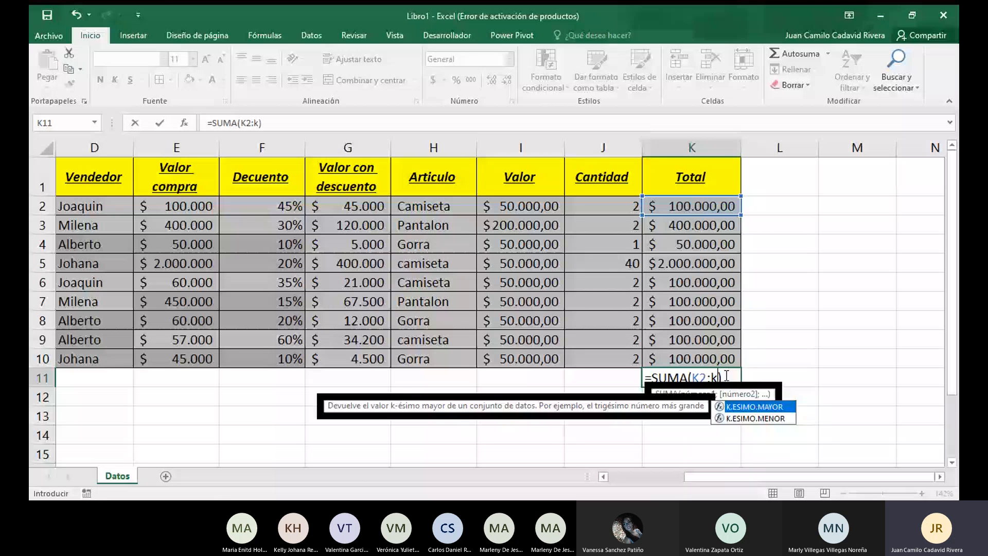
text(7)
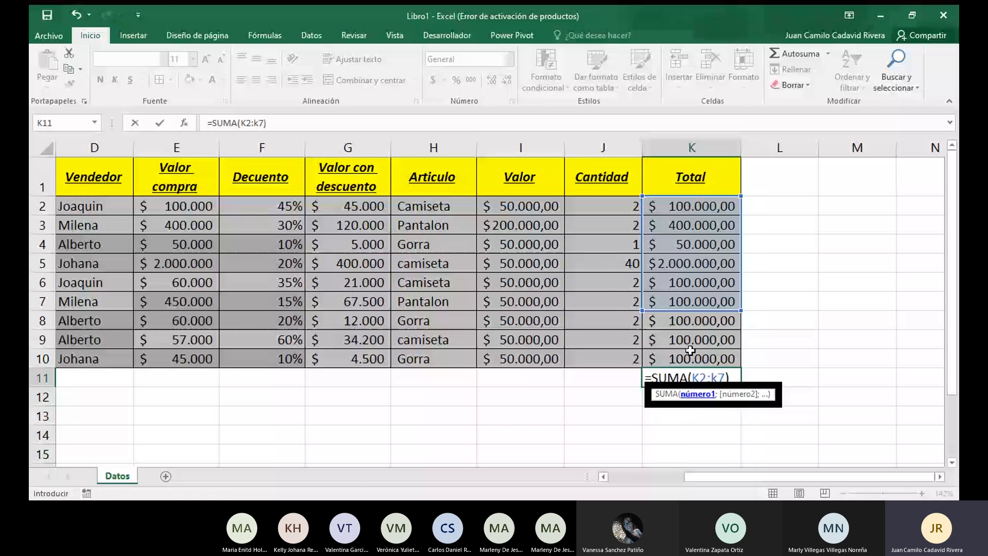
key(BackSpace)
text(10)
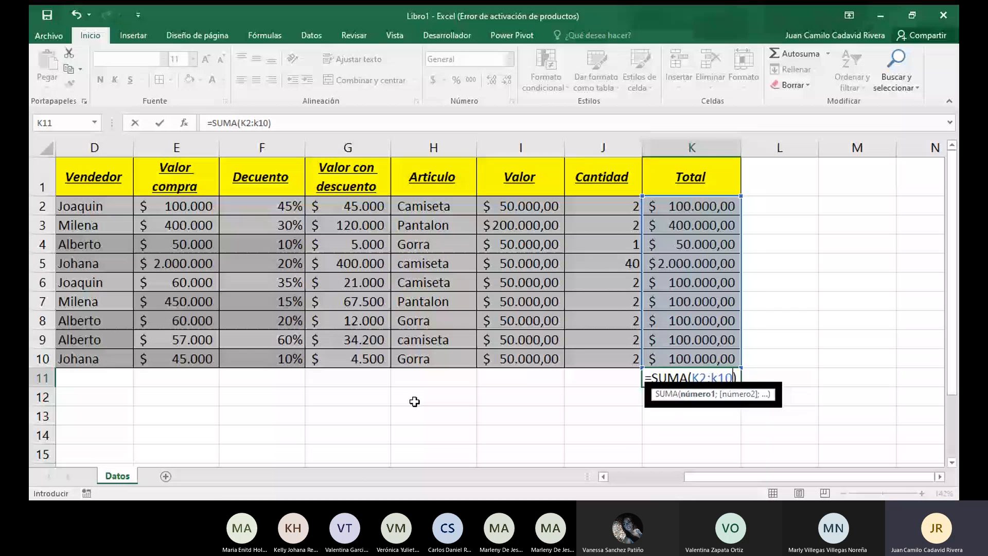
key(Return)
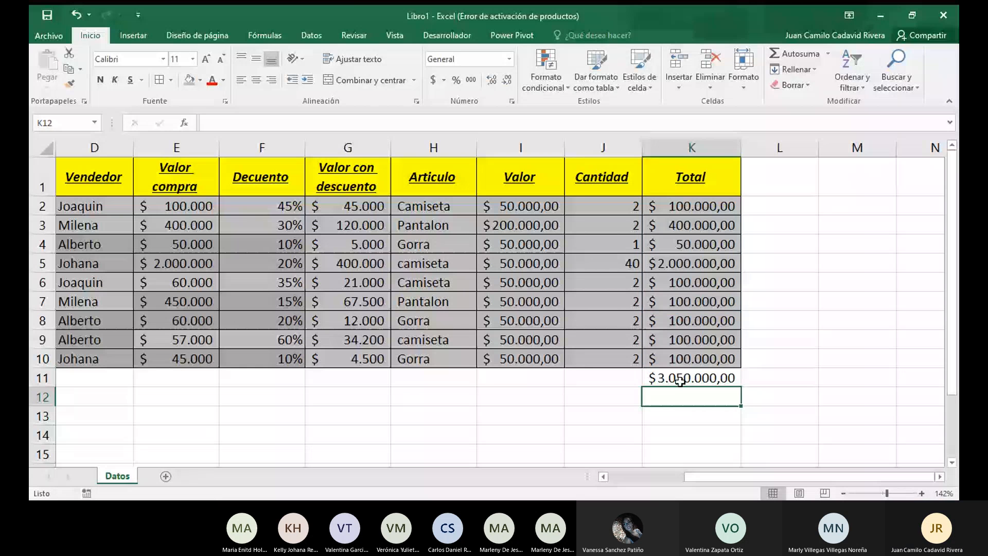
Clear the sum formula from K11
click(696, 375)
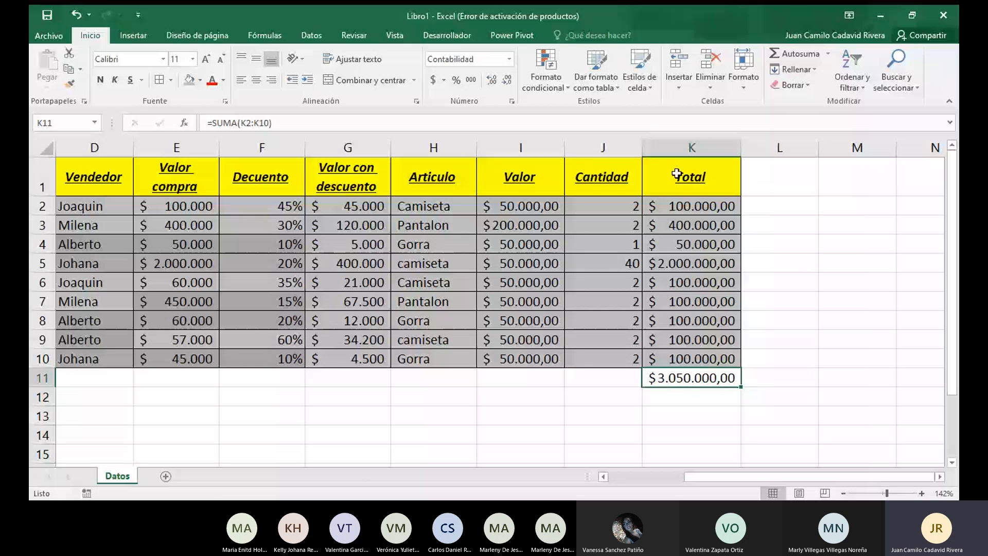
double_click(648, 377)
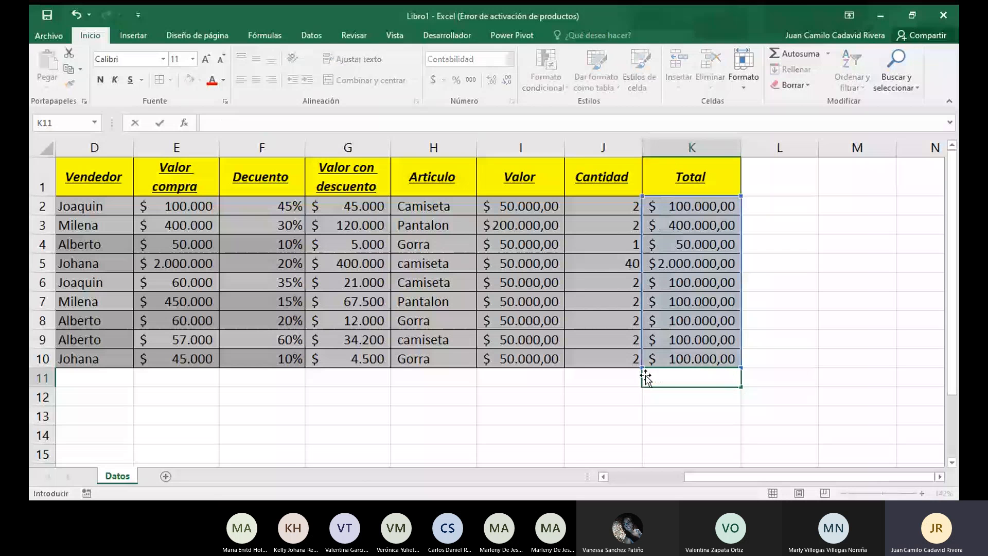
key(Escape)
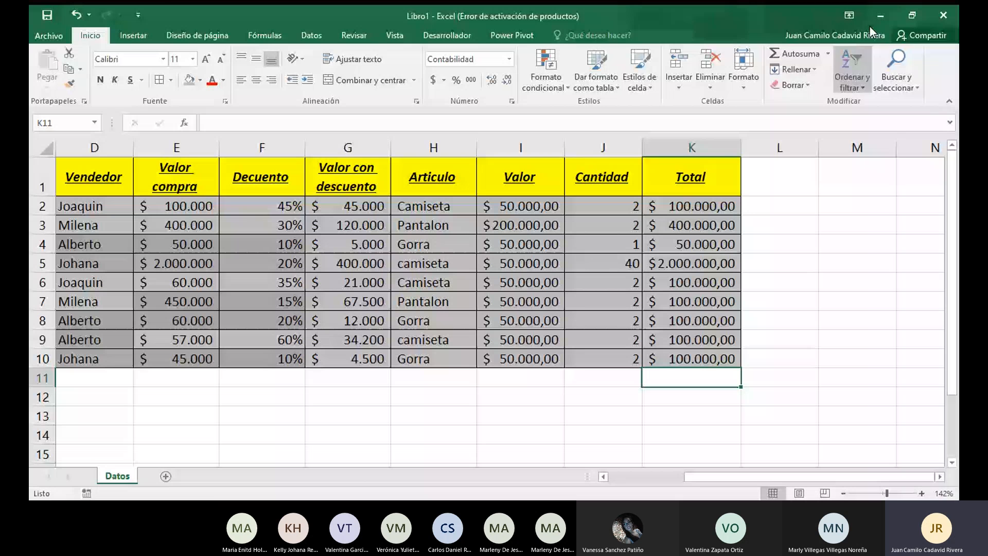
Average the Total column in K11 with =PROMEDIO(K2:K10) and check the resulting formula
click(827, 55)
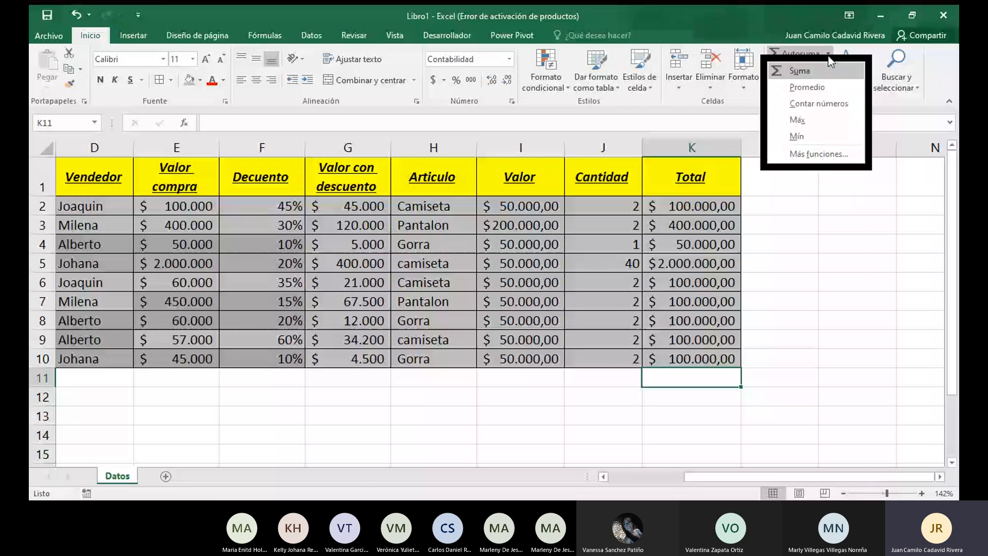
click(807, 87)
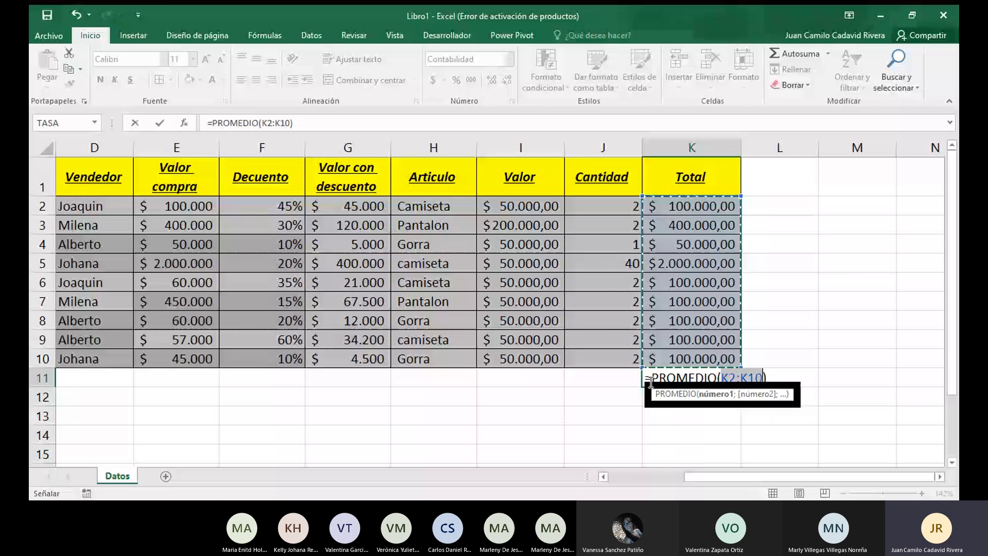
key(Return)
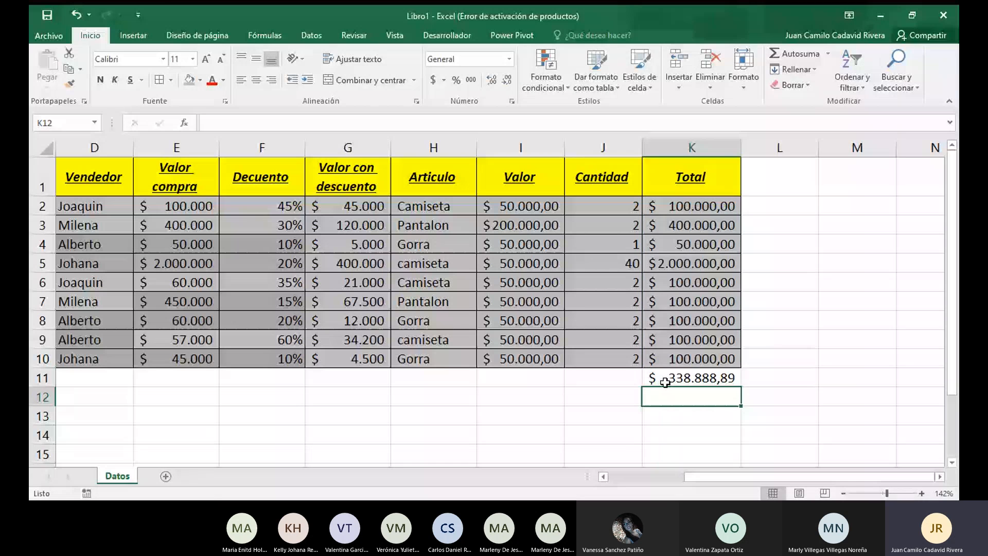
click(669, 381)
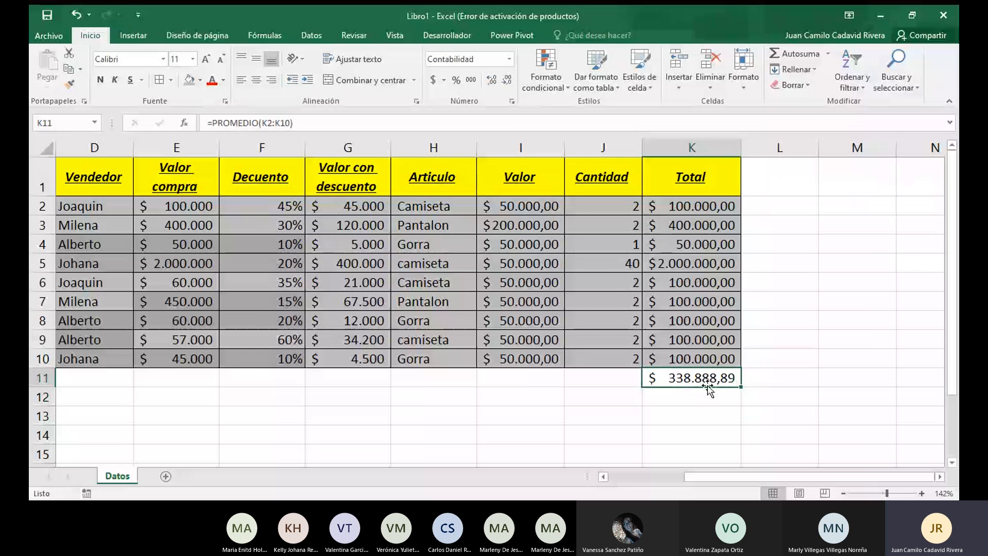
key(Return)
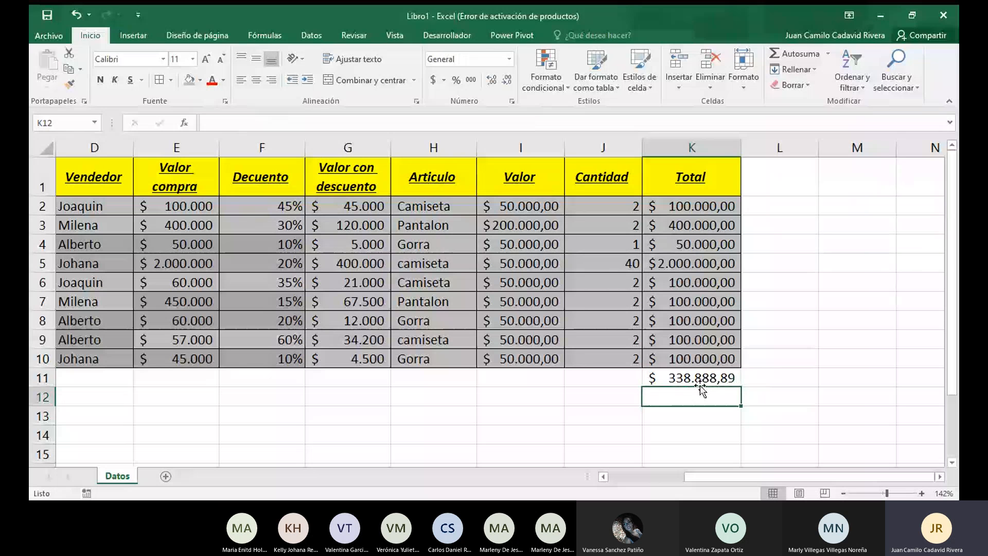
click(704, 378)
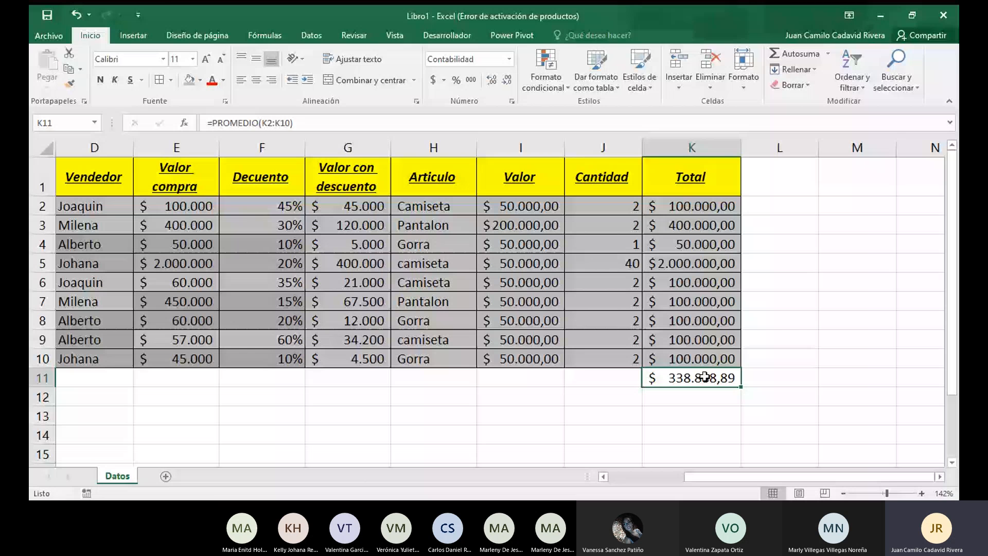
Replace the average in K11 with the sum of the Total column, =SUMA(K2:K10)
key(BackSpace)
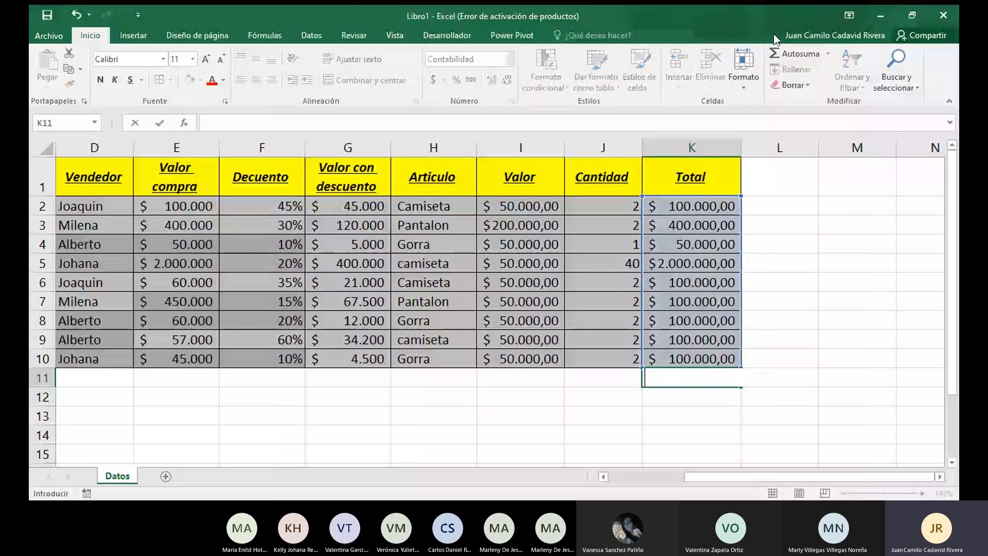
click(773, 34)
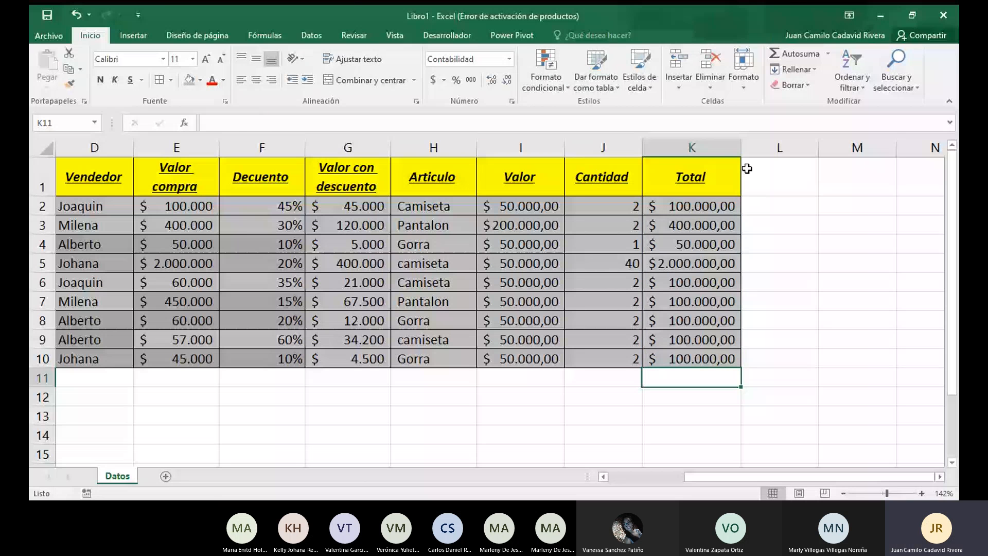
click(784, 54)
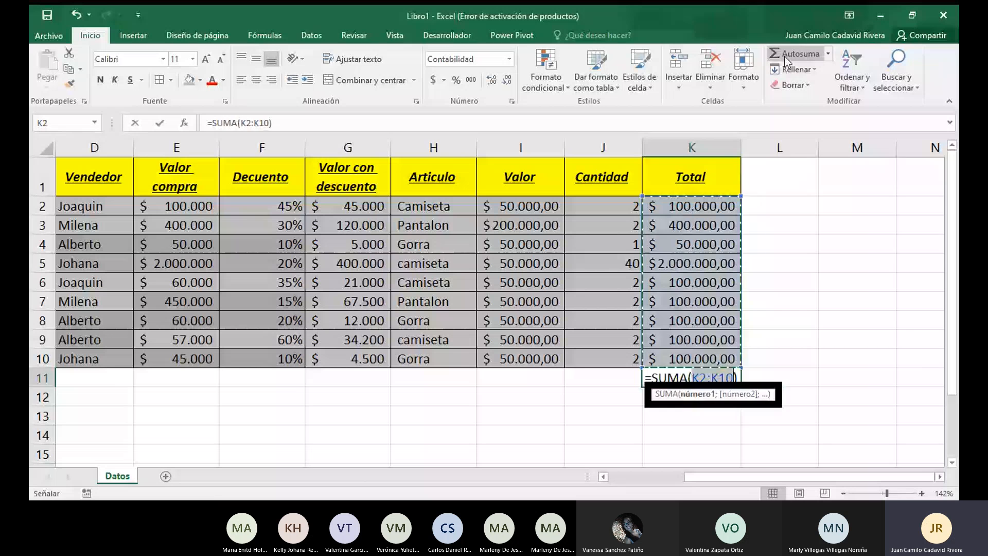
key(Return)
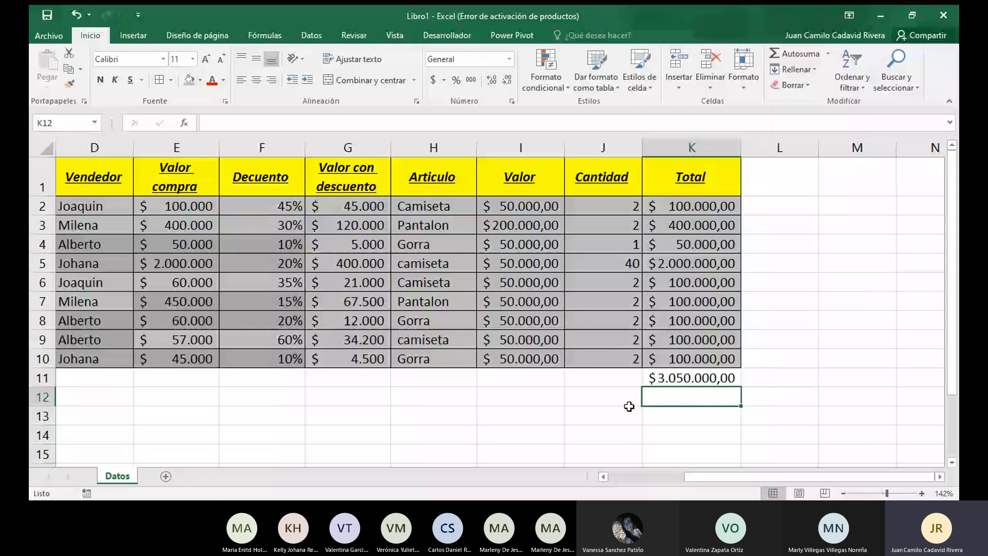
Average the Cantidad column in J11 with =PROMEDIO(J2:J10)
click(603, 378)
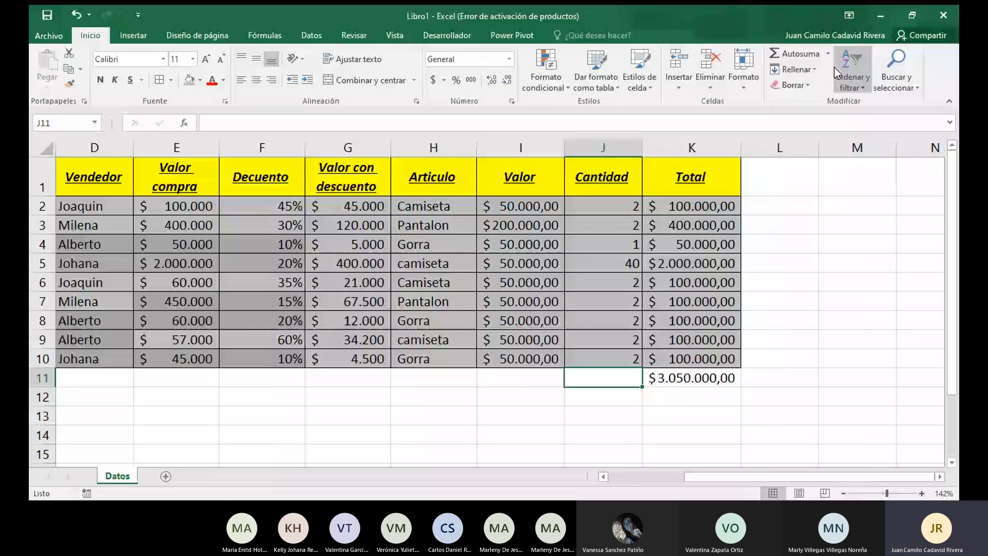
click(828, 54)
click(803, 85)
key(Return)
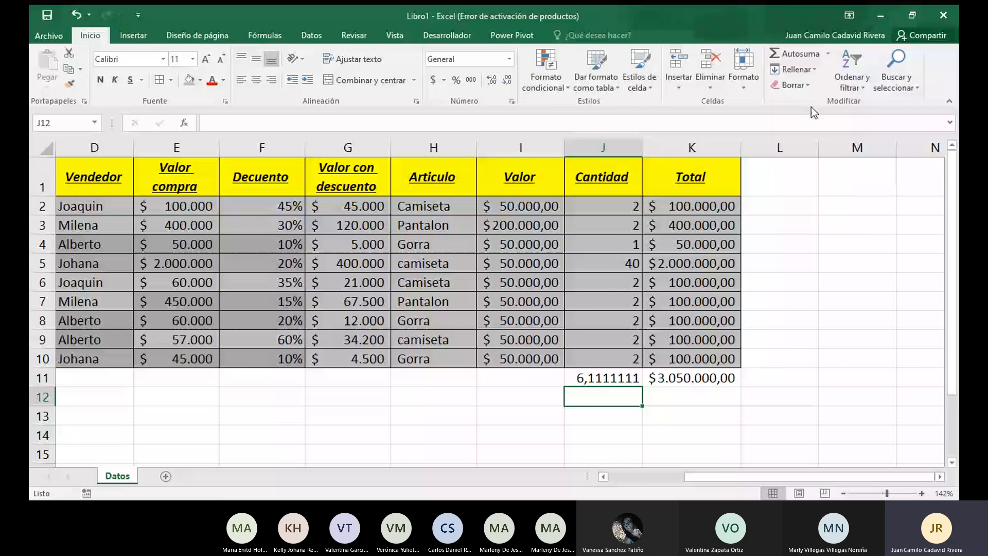
click(566, 382)
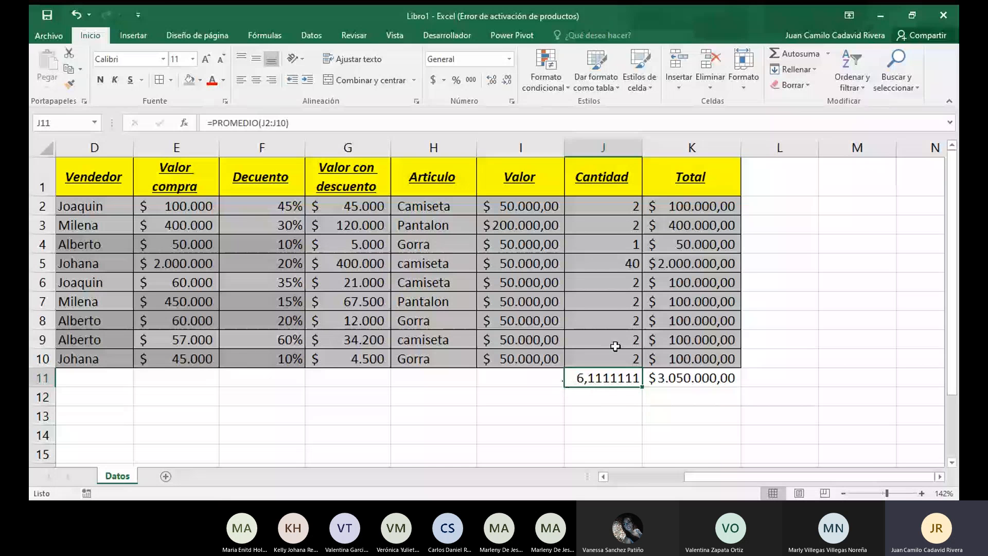
Clear the average formula from J11 below the Cantidad column
click(613, 393)
click(609, 379)
key(BackSpace)
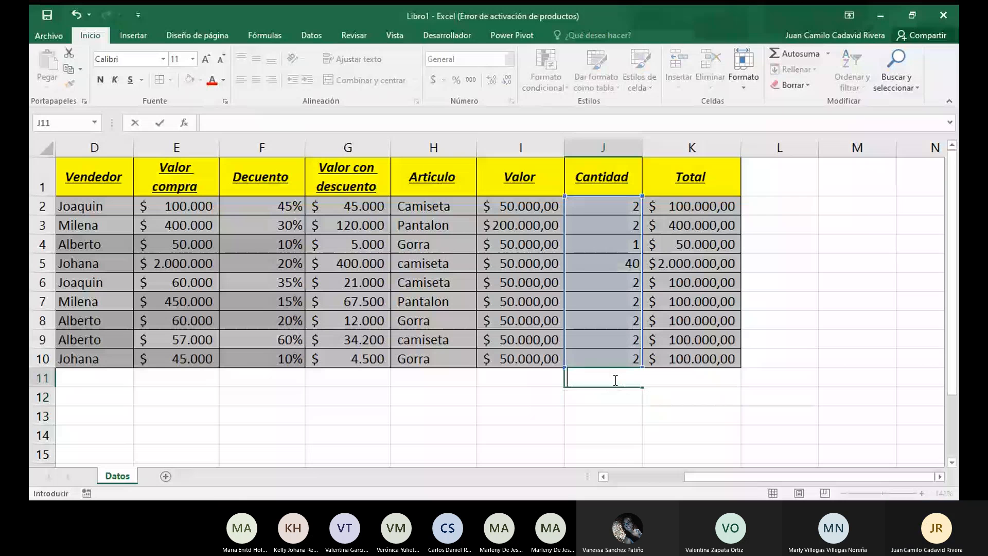
key(Return)
key(Return)
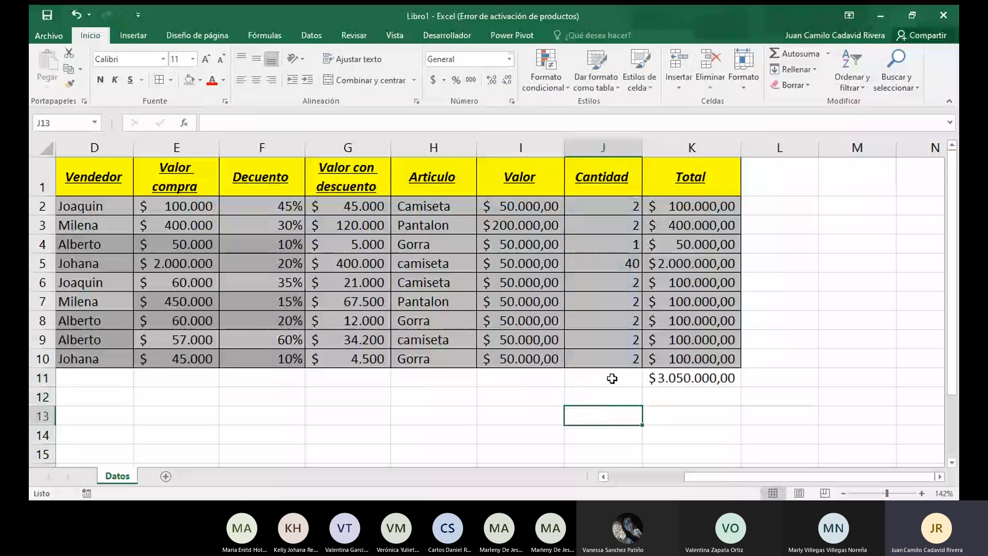
Count the numeric entries of the Cantidad column in J11 with =CONTAR(J2:J10), and clear the cell again
click(612, 379)
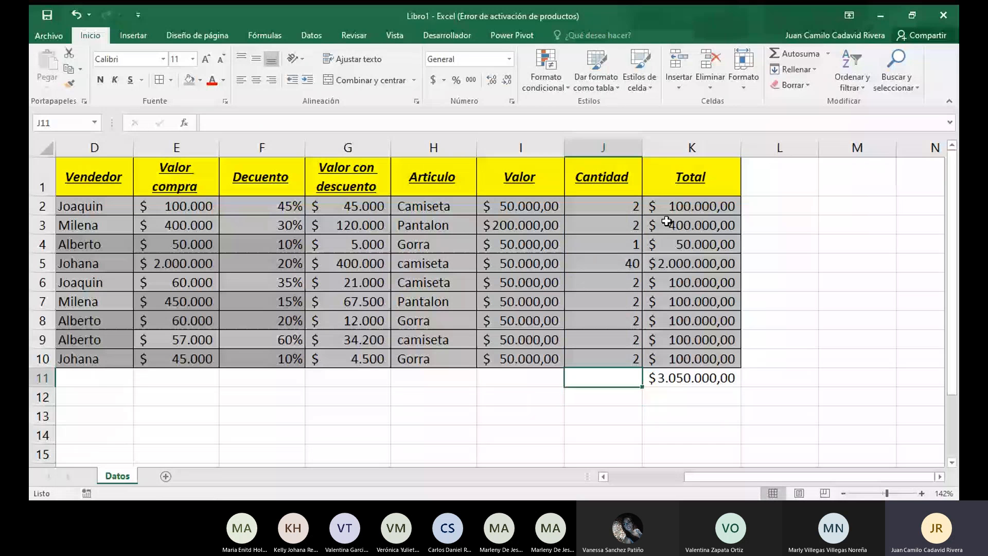
click(828, 54)
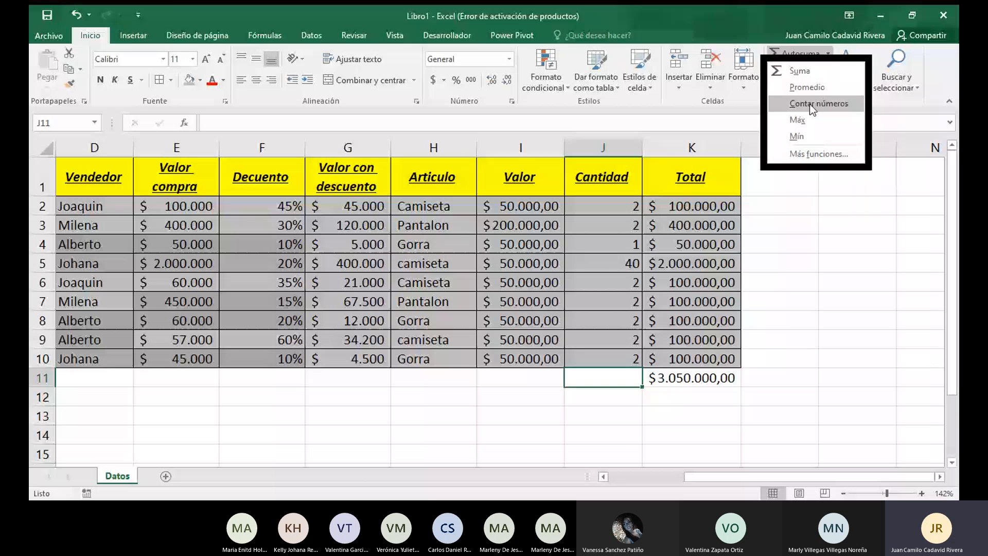
click(812, 104)
key(Return)
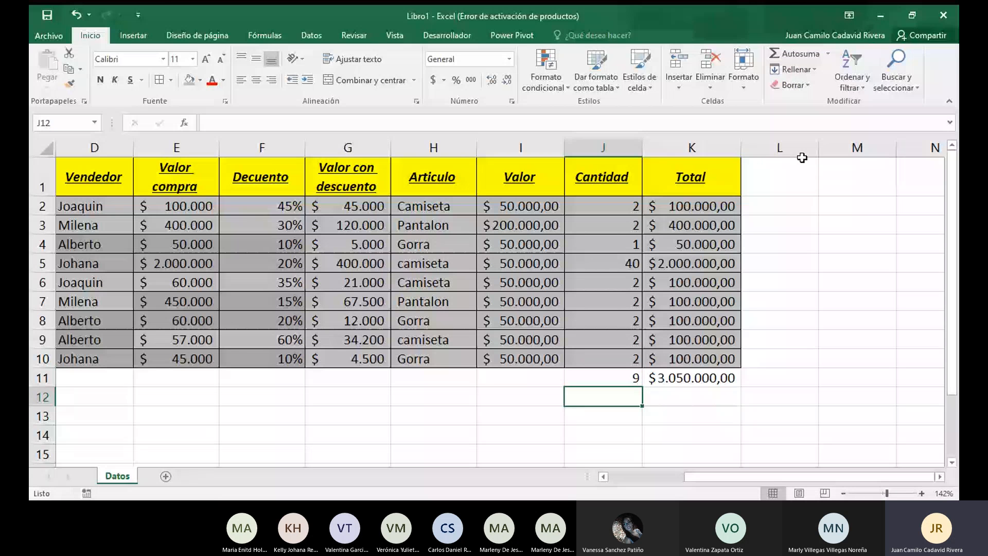
click(632, 378)
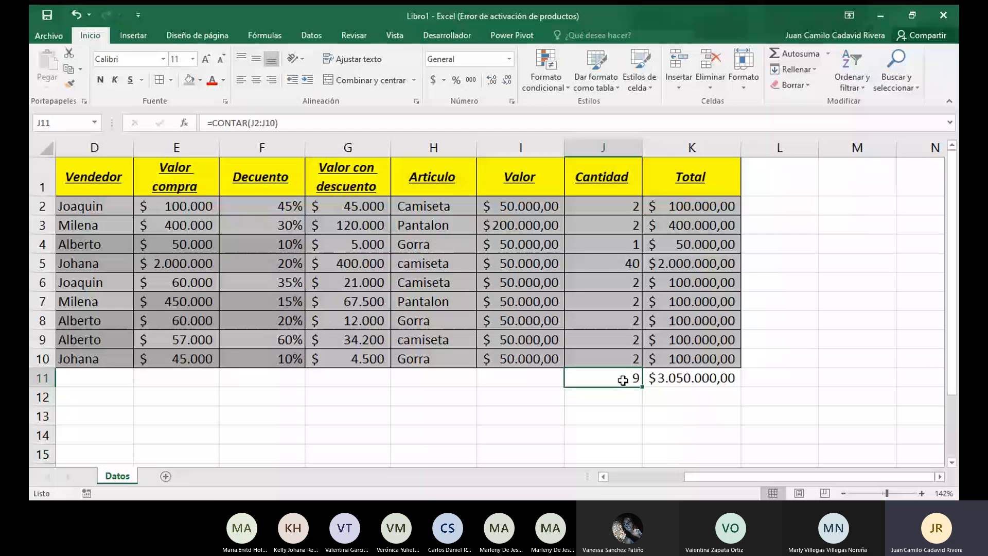
drag(607, 205, 607, 363)
click(599, 379)
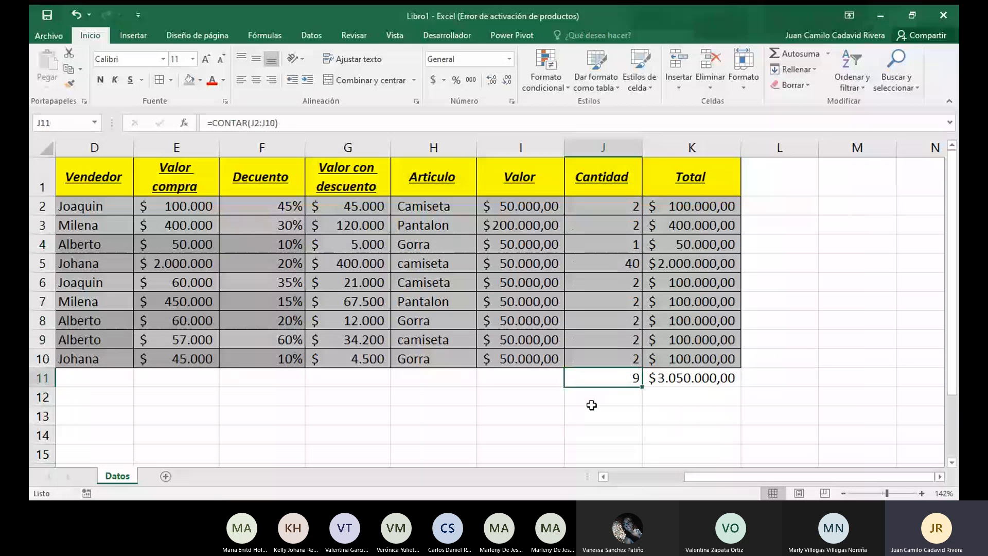
click(673, 405)
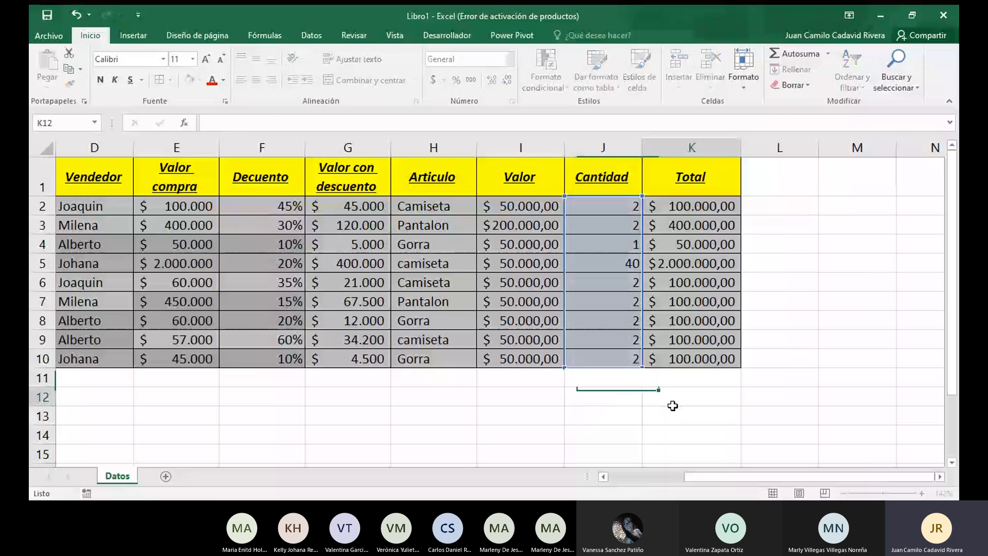
Find the highest Cantidad in J11 with =MAX(J2:J10), and clear the cell again
click(603, 377)
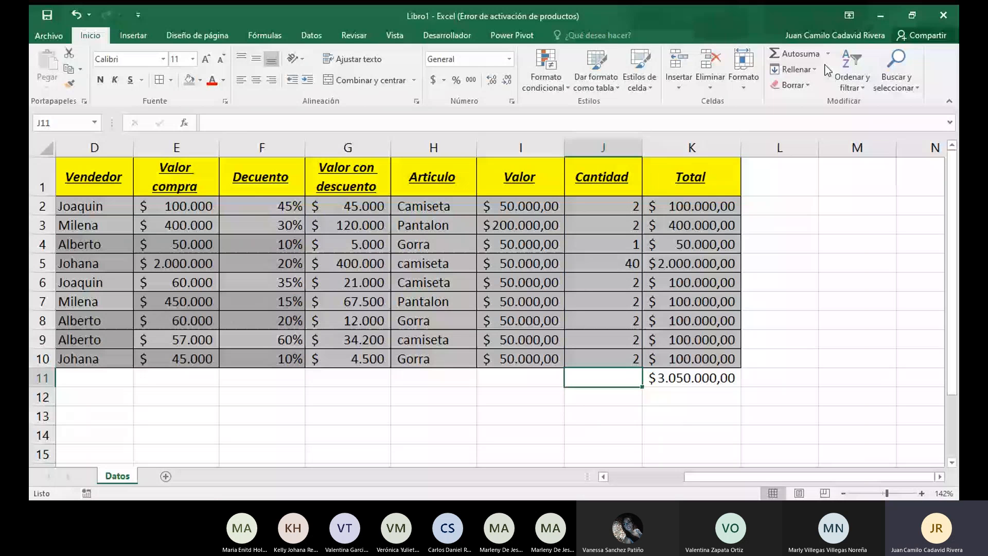
click(828, 54)
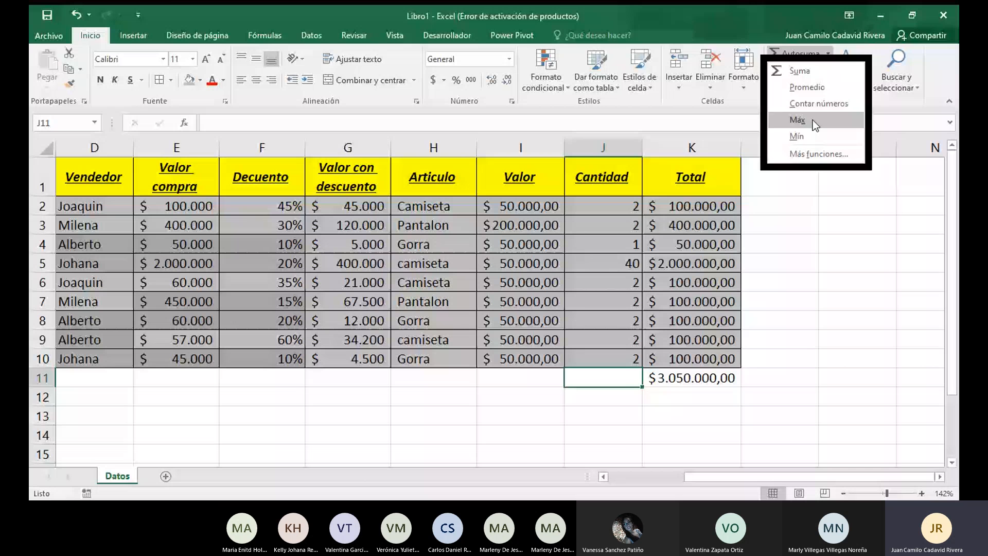
click(798, 119)
key(Return)
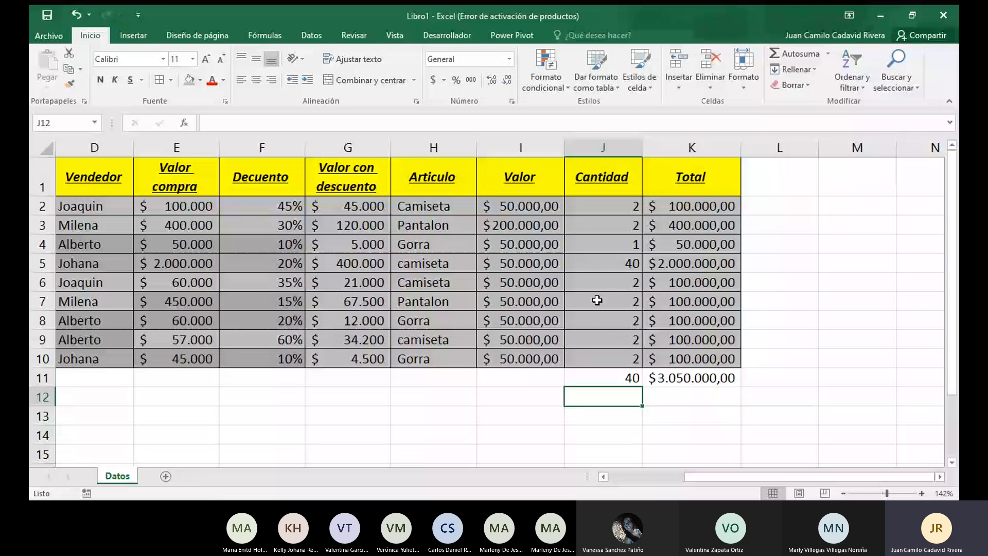
key(Up)
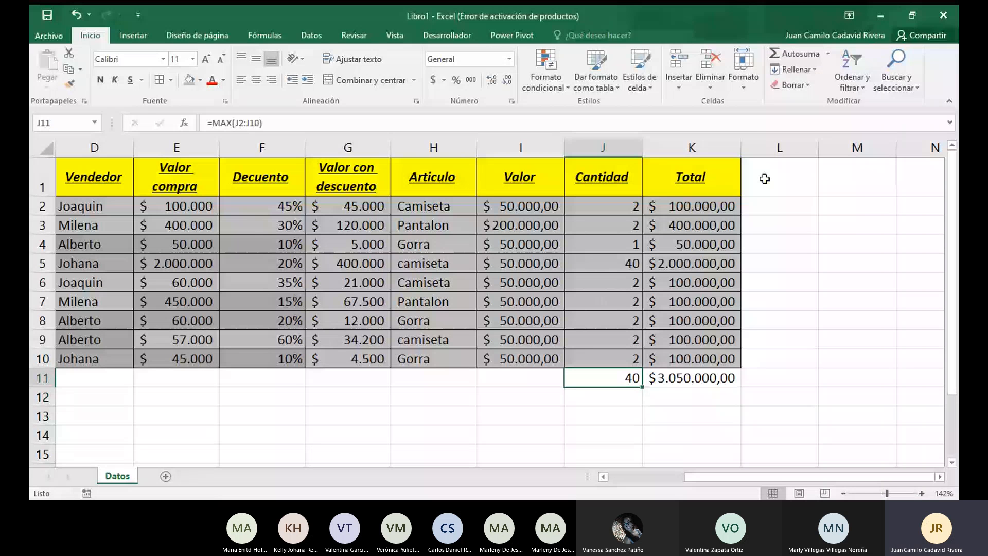
key(Delete)
click(634, 389)
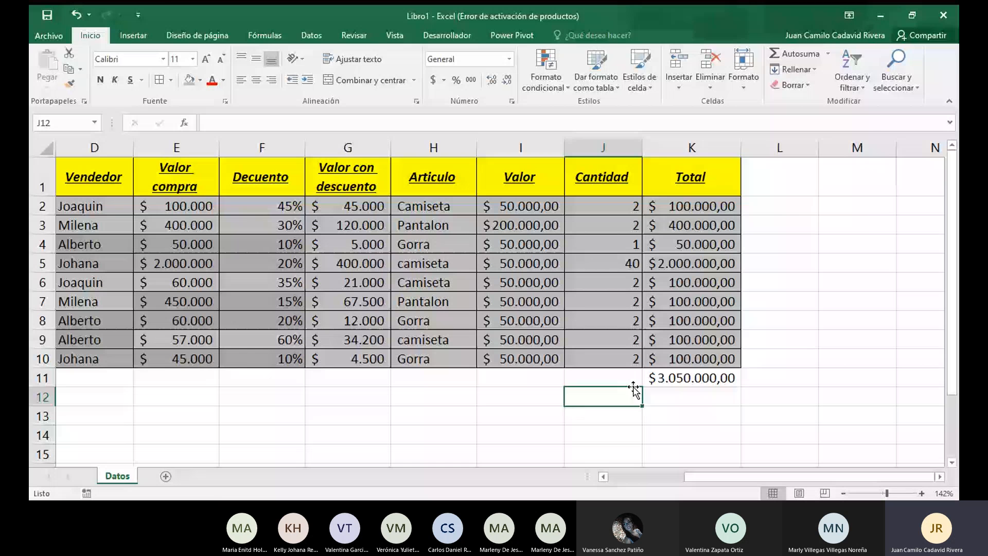
Find the lowest Cantidad in J11 with =MIN(J2:J10), and clear the cell again
click(629, 379)
click(828, 53)
click(802, 136)
key(Return)
click(620, 433)
click(633, 382)
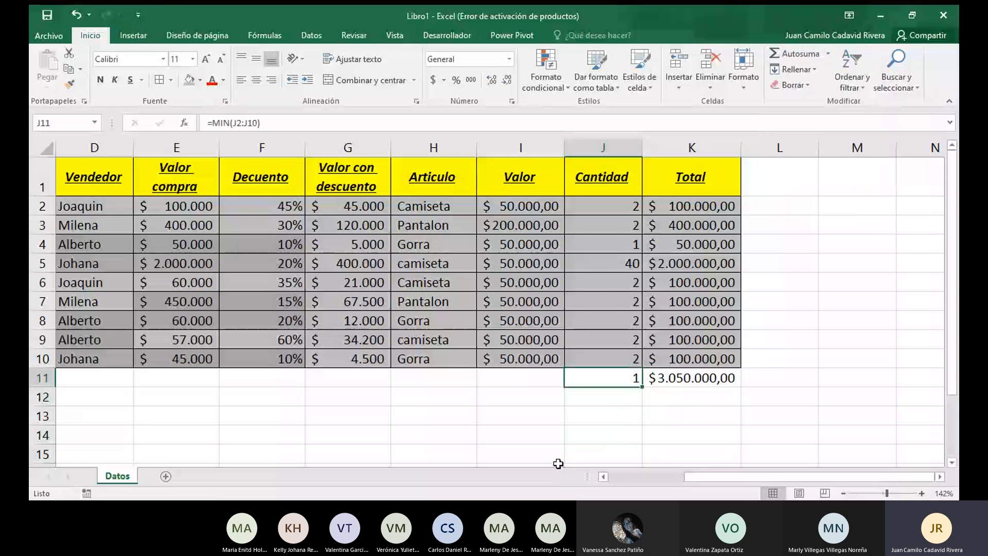
key(BackSpace)
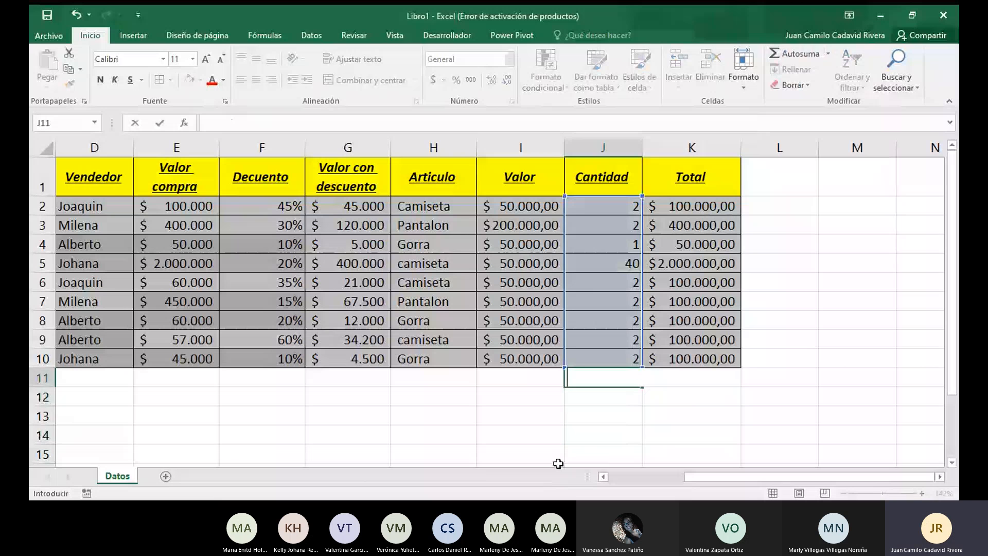
click(563, 416)
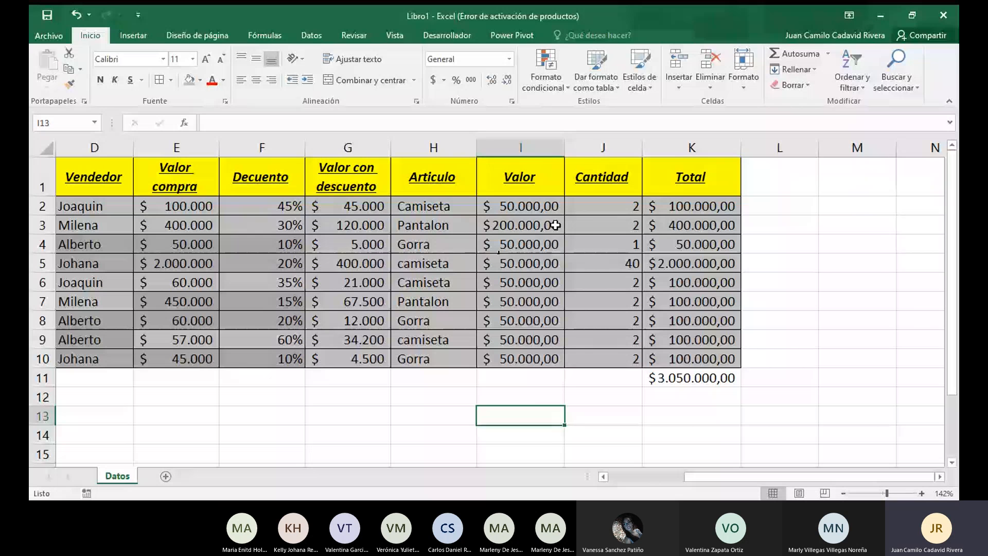
key(Up)
key(Up)
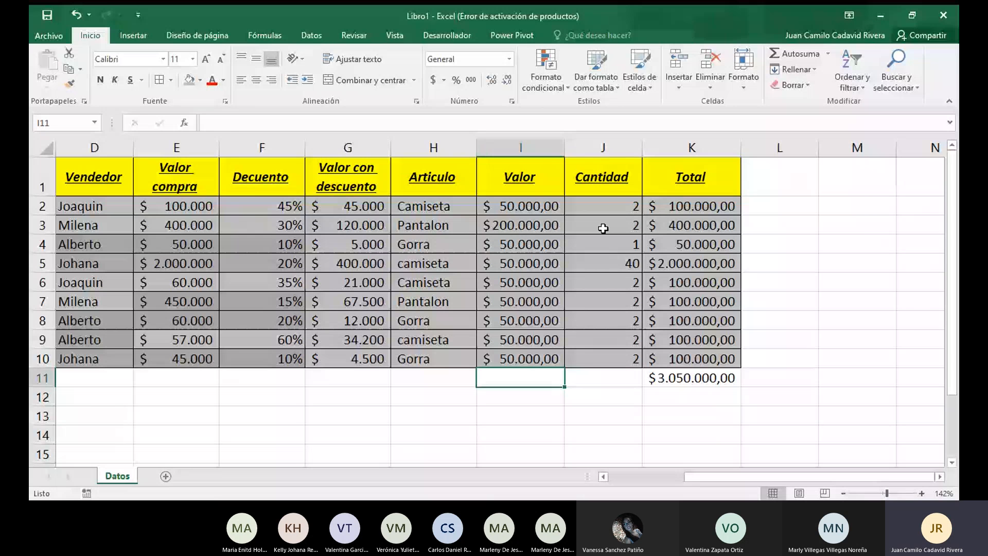
click(517, 211)
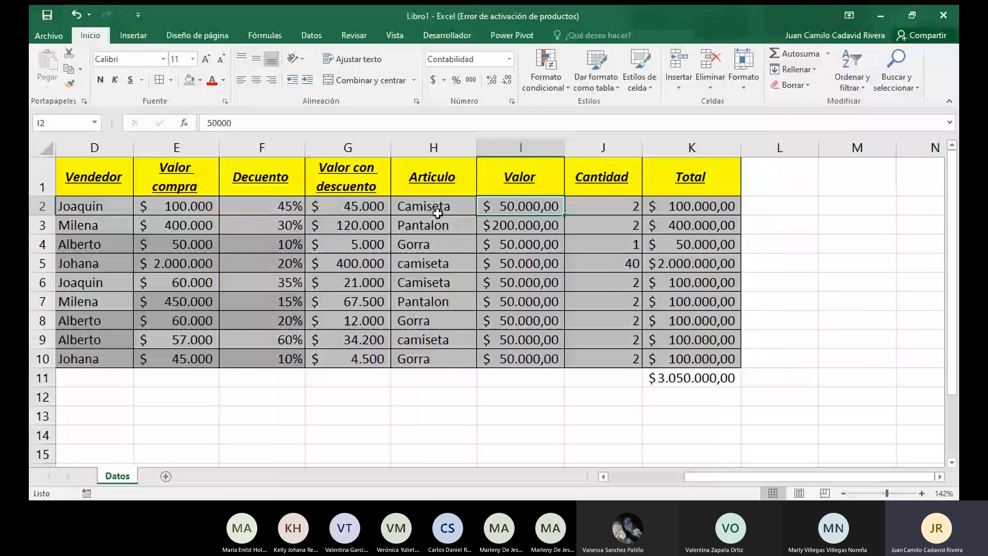
Add the first data row's Total, Cantidad and Valor in L2 with =K2+J2+I2, and clear the cell again
click(940, 476)
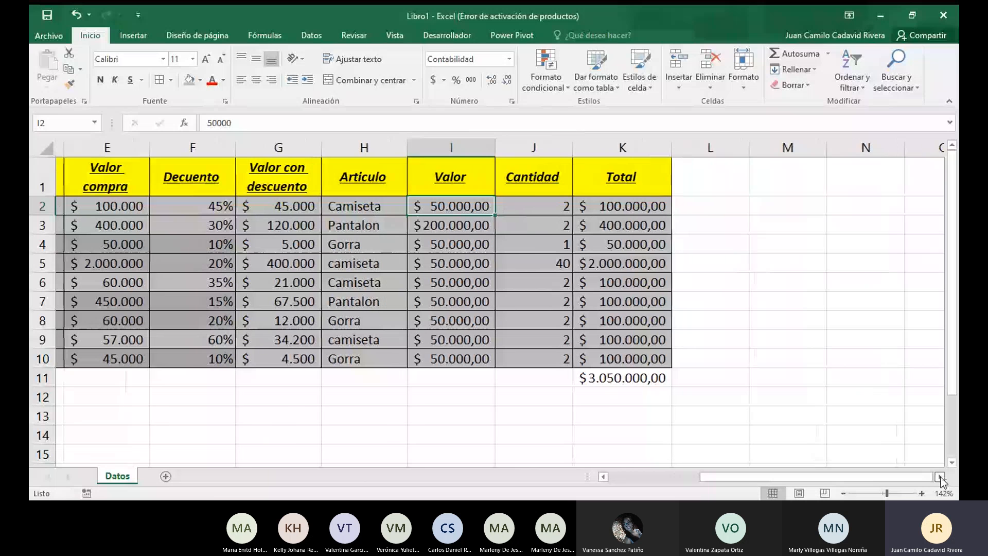
click(940, 478)
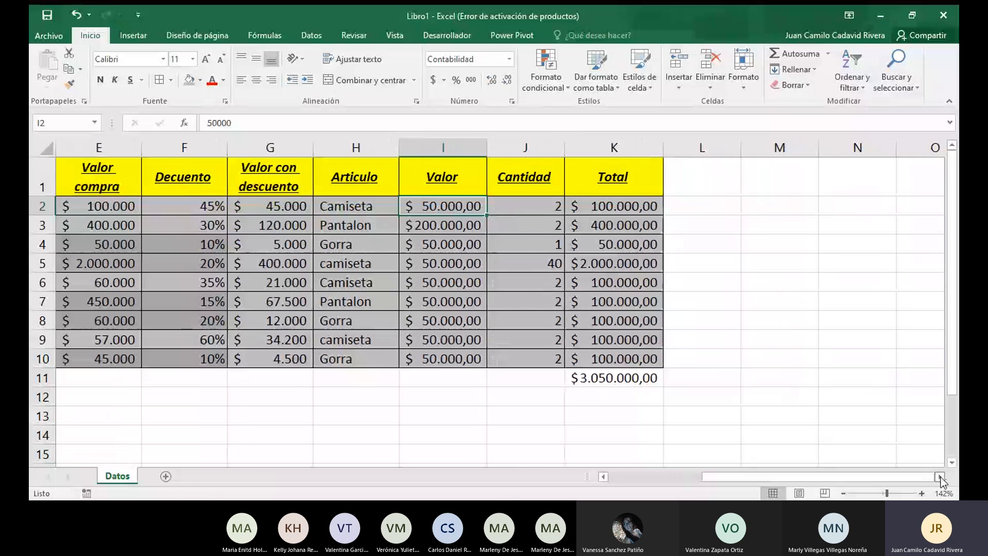
click(691, 205)
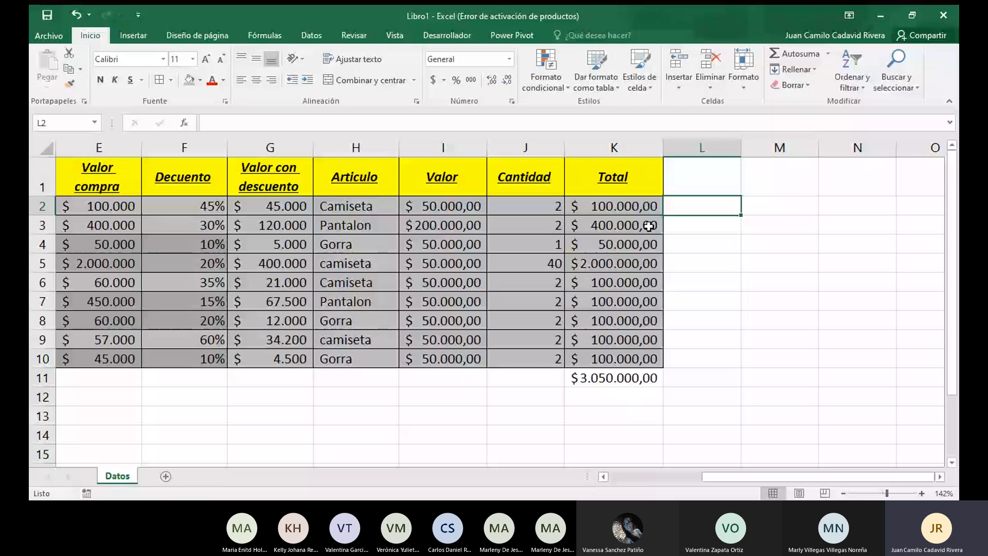
text(=)
click(623, 211)
text(+)
click(525, 206)
text(+)
click(435, 207)
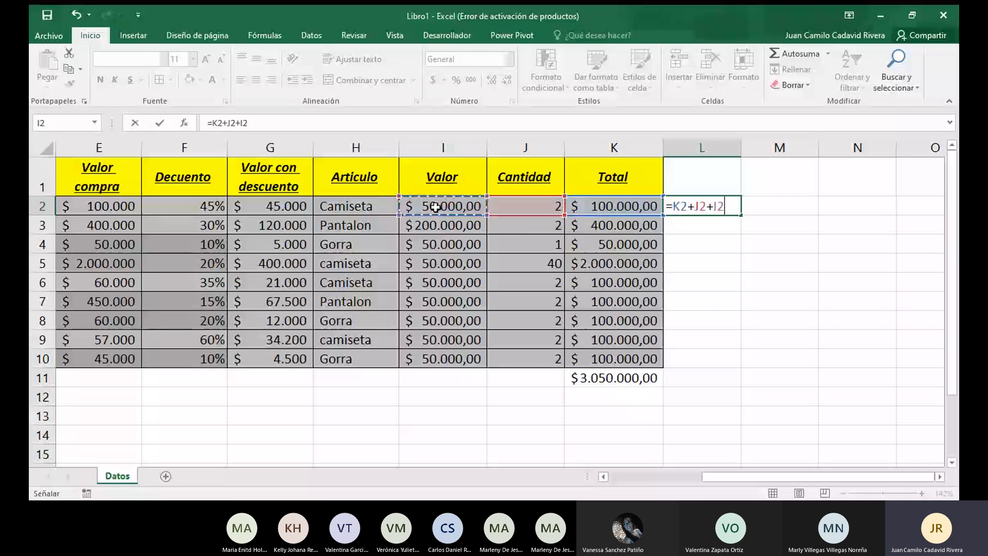
key(Return)
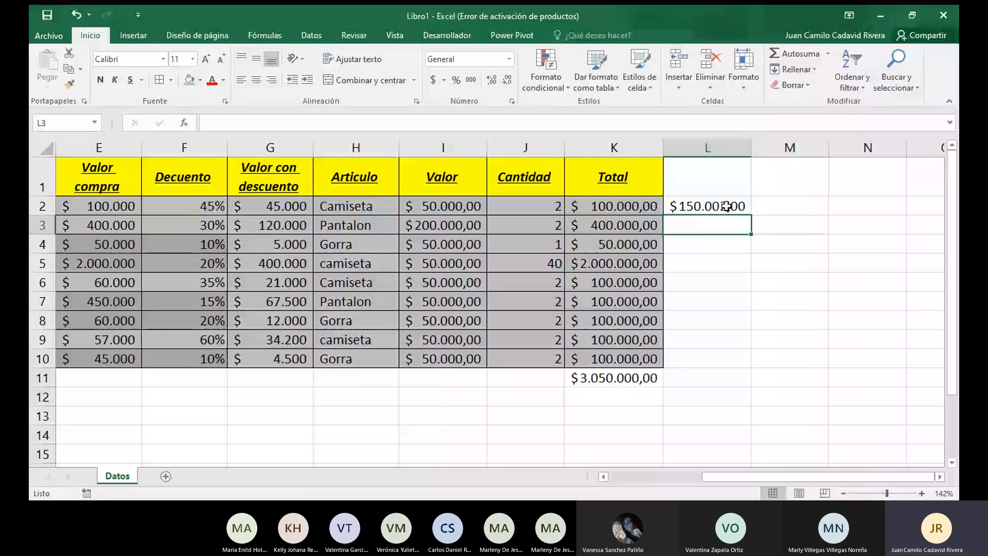
click(698, 213)
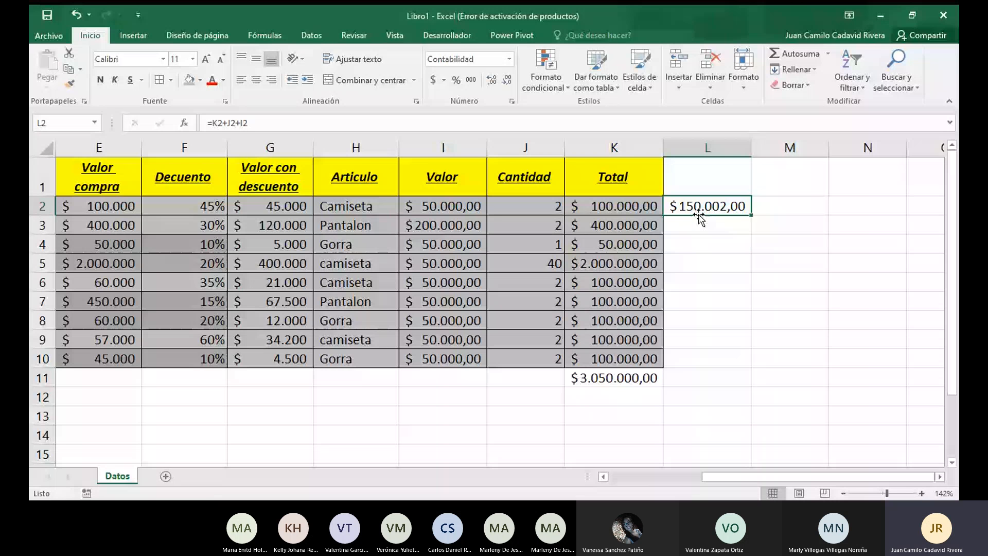
key(Delete)
Sum the same three cells in L2 with the function =SUMA(K2;J2;I2)
text(=)
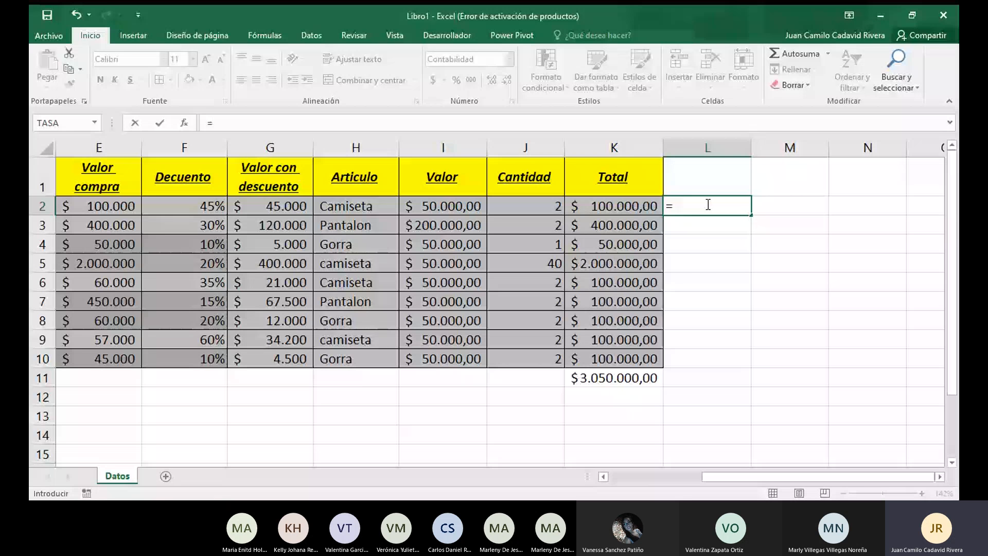
text(Sum)
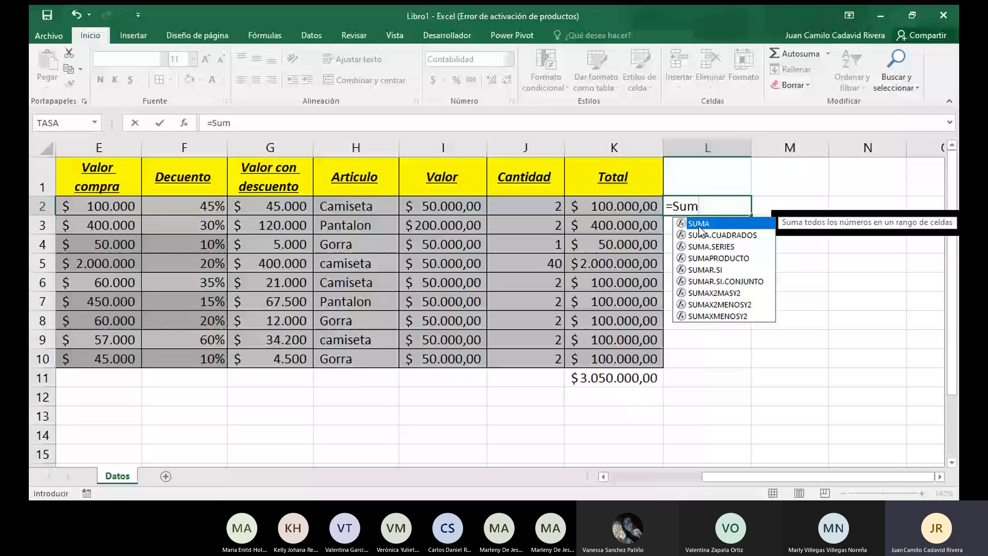
double_click(699, 226)
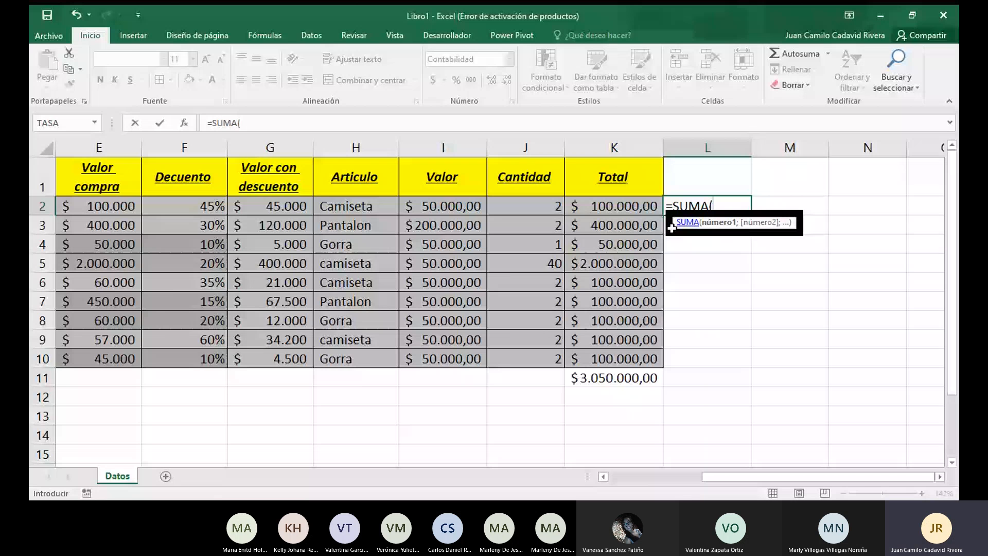
click(614, 206)
text(,)
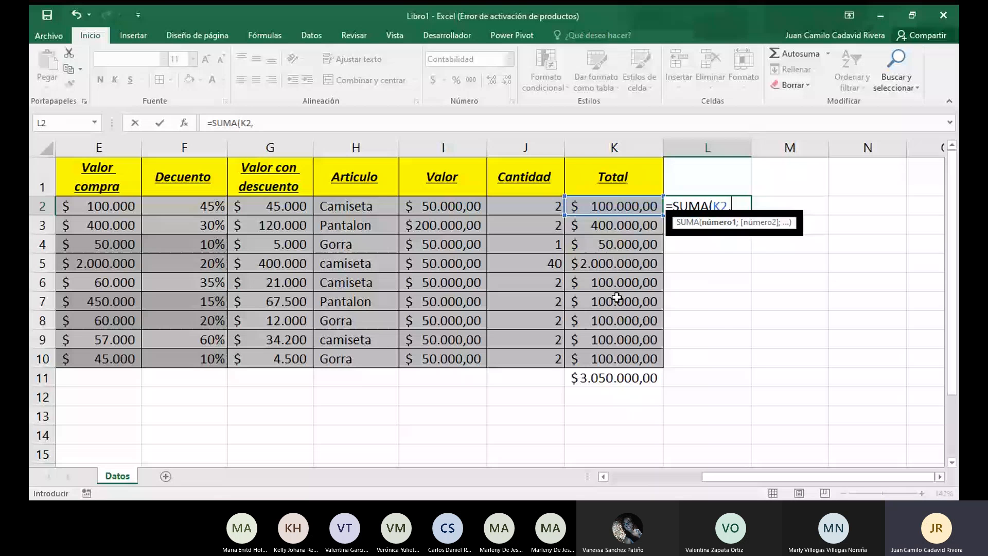
key(Return)
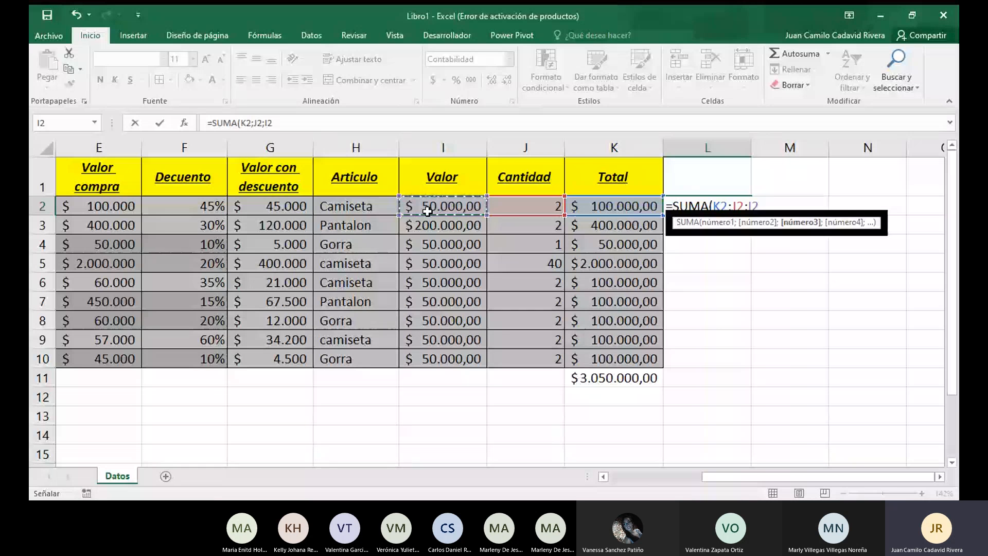
text())
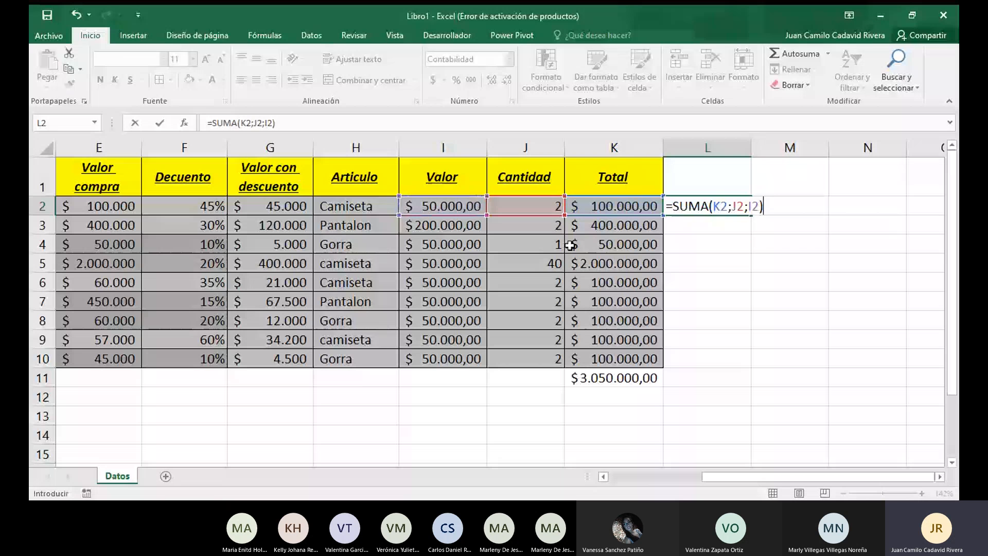
key(Return)
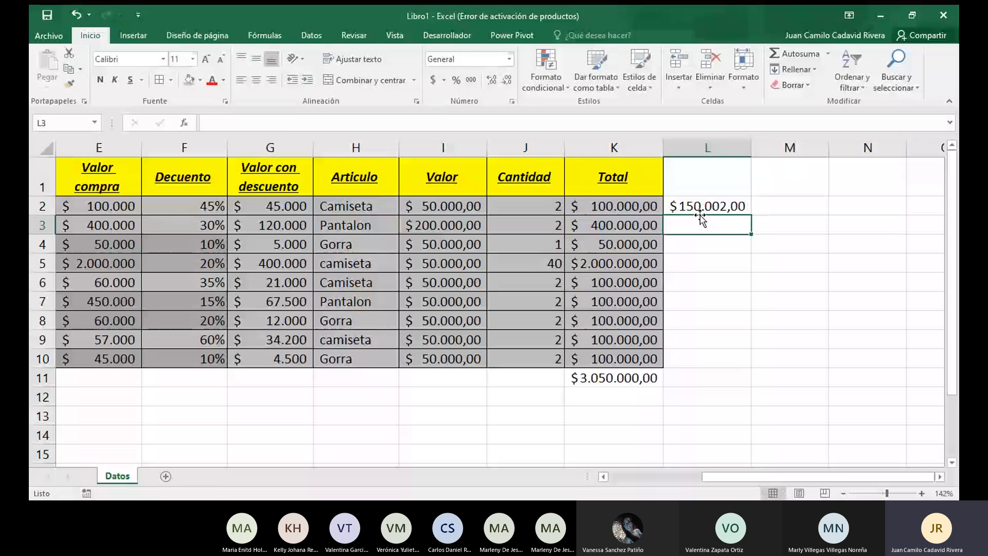
Rewrite the L2 formula to sum the continuous range as =SUMA(I2:K2)
click(701, 209)
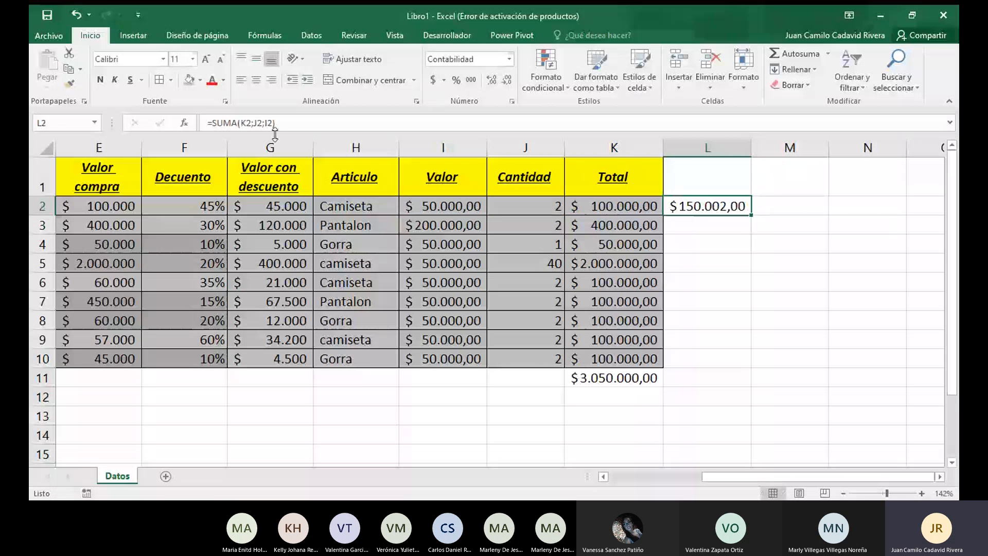
click(262, 123)
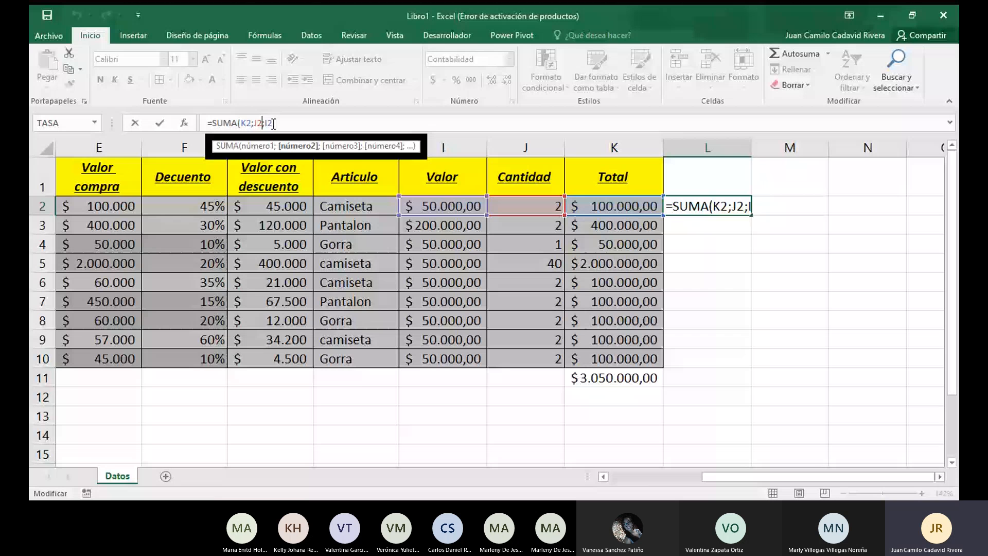
key(End)
text())
key(Return)
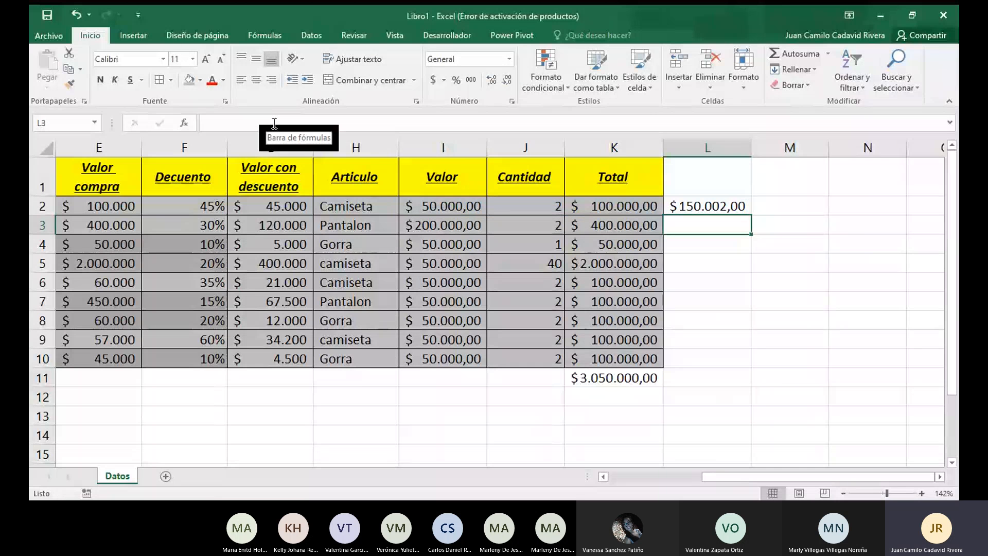
Edit the L2 formula to list the cells separately as =SUMA(I2;J2;K2)
click(689, 205)
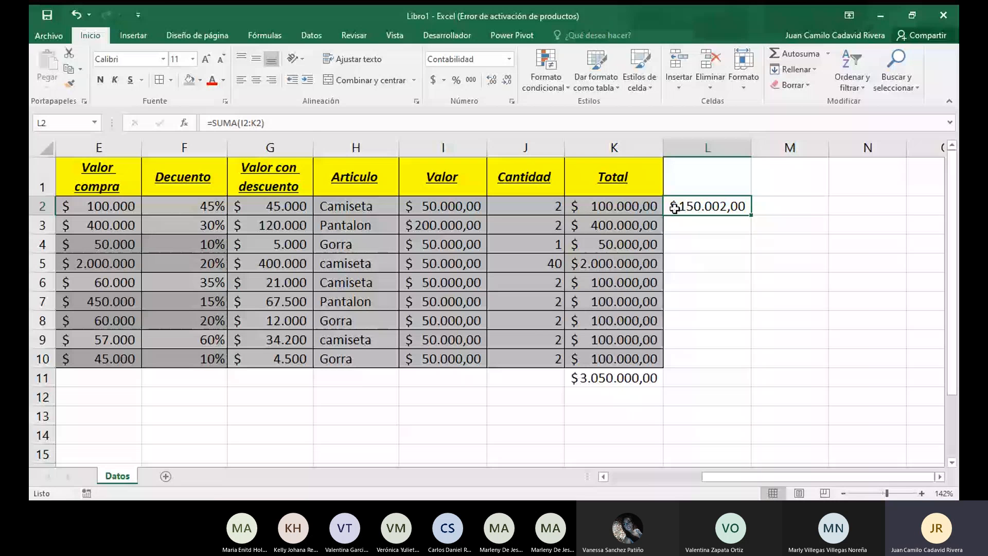
click(243, 123)
key(BackSpace)
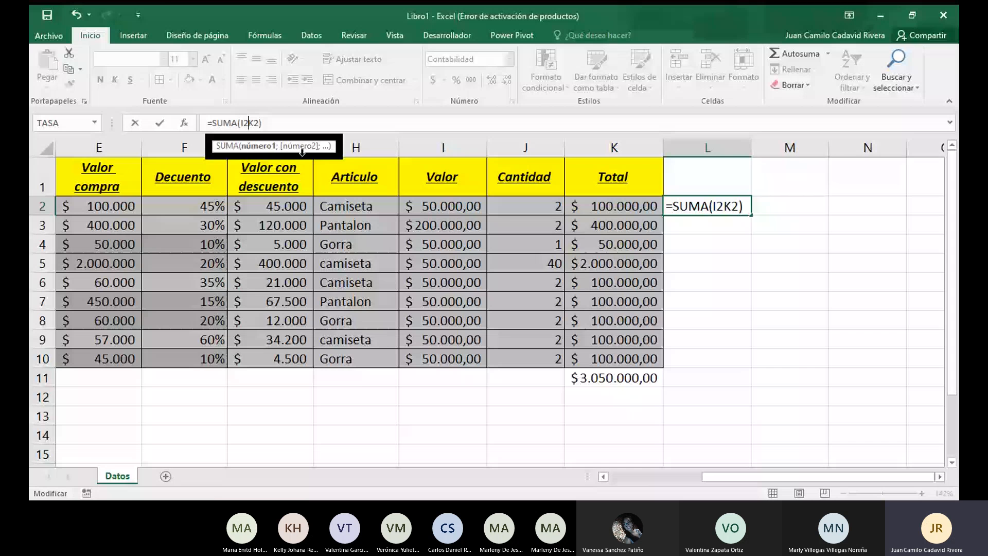
text(;j2)
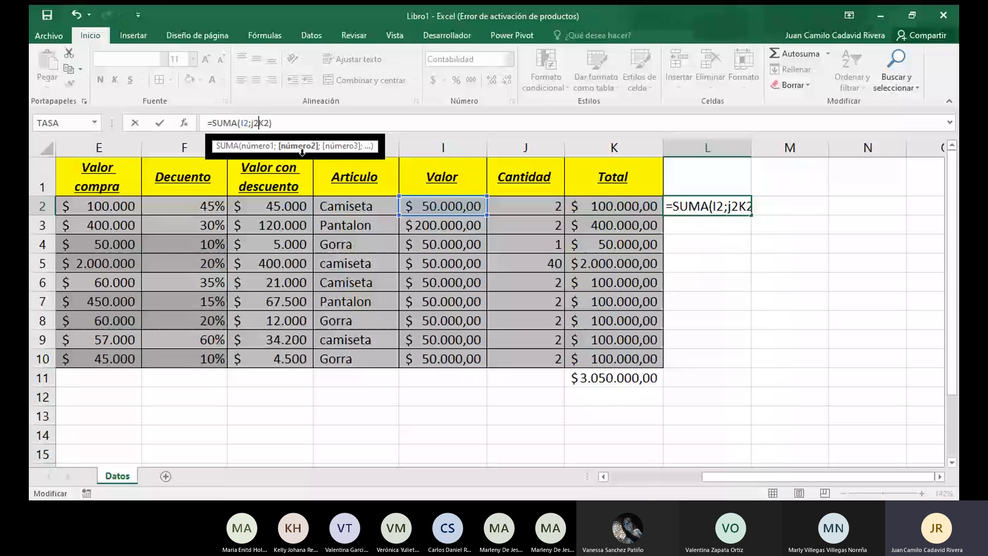
text(;)
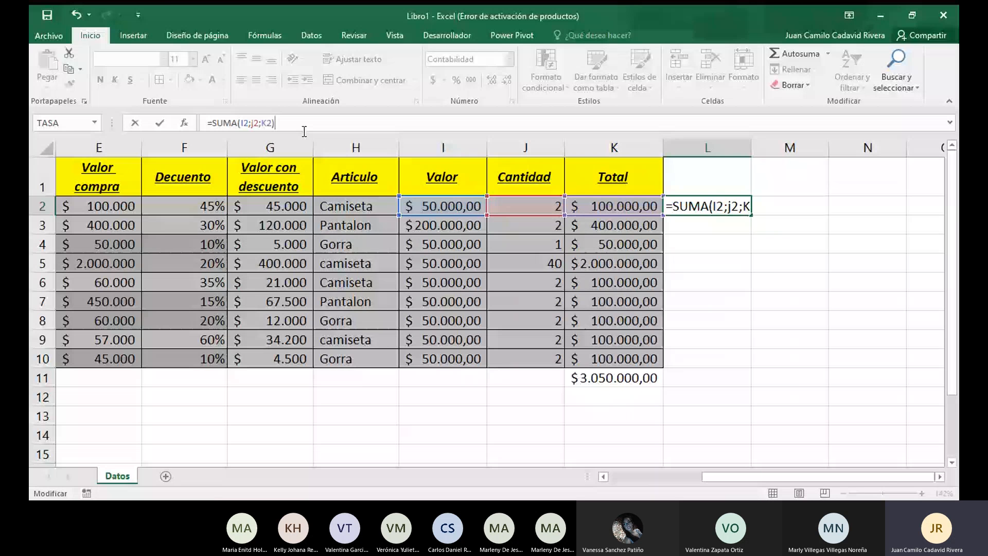
click(781, 263)
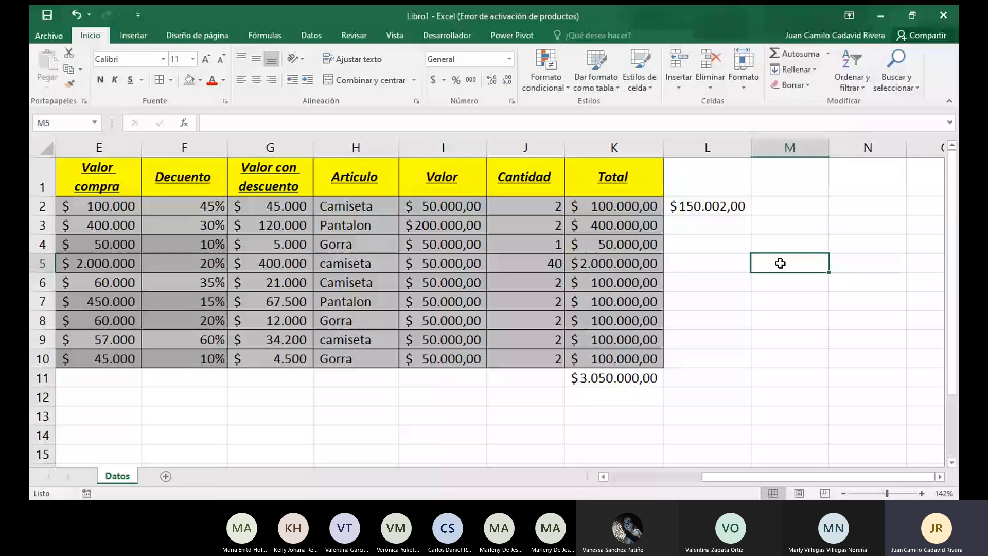
Add the Valor con descuento cell G2 as a fourth argument of the L2 sum, and clear L2 again
click(706, 206)
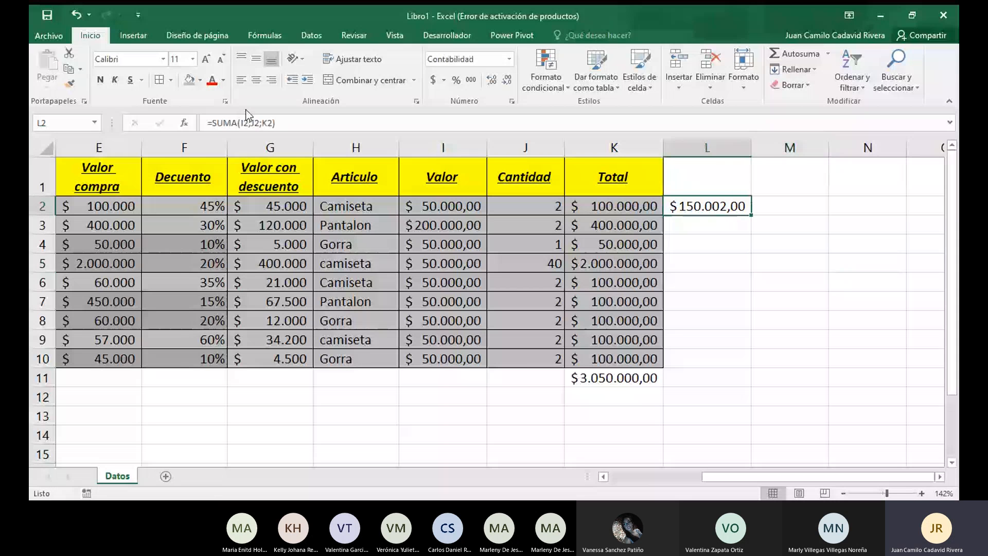
click(273, 123)
text(;)
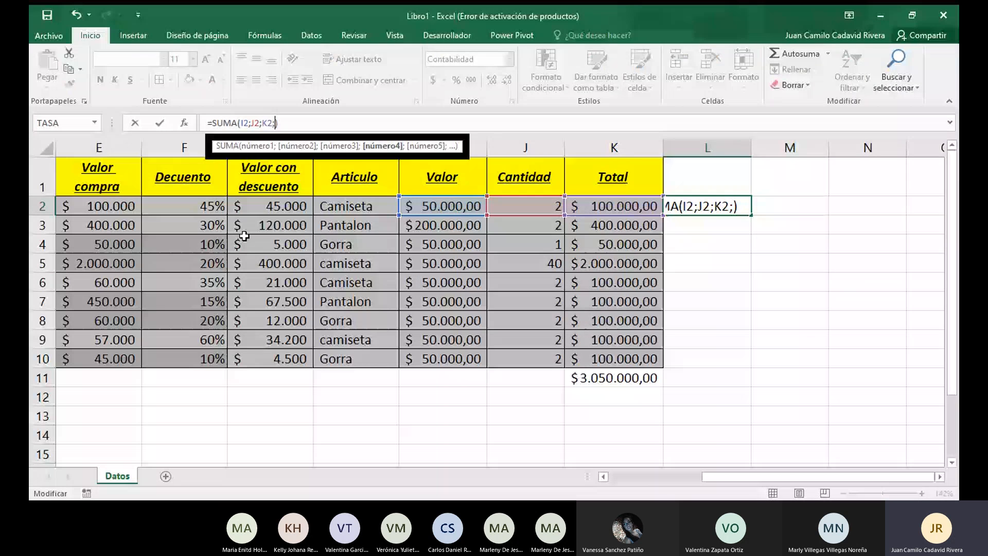
key(Return)
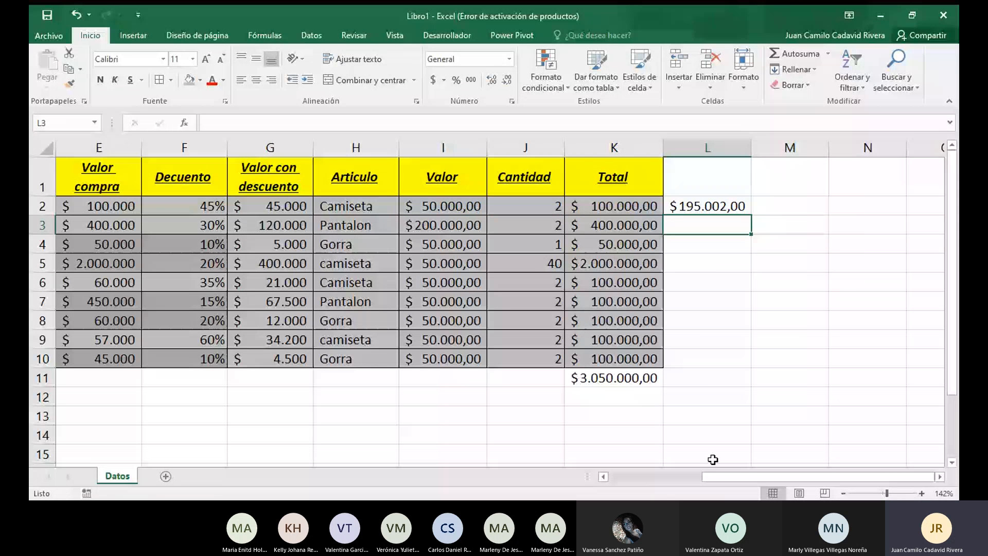
double_click(688, 206)
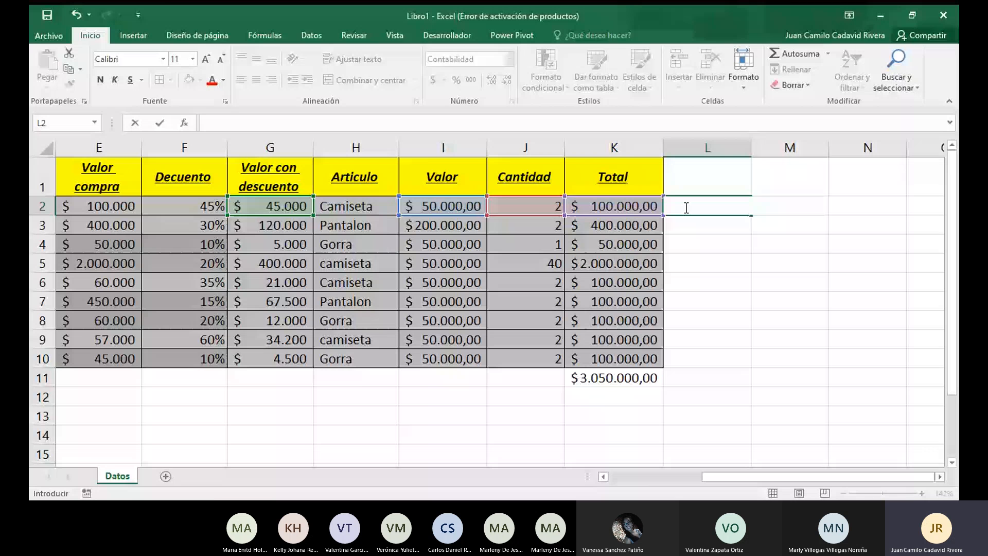
click(687, 263)
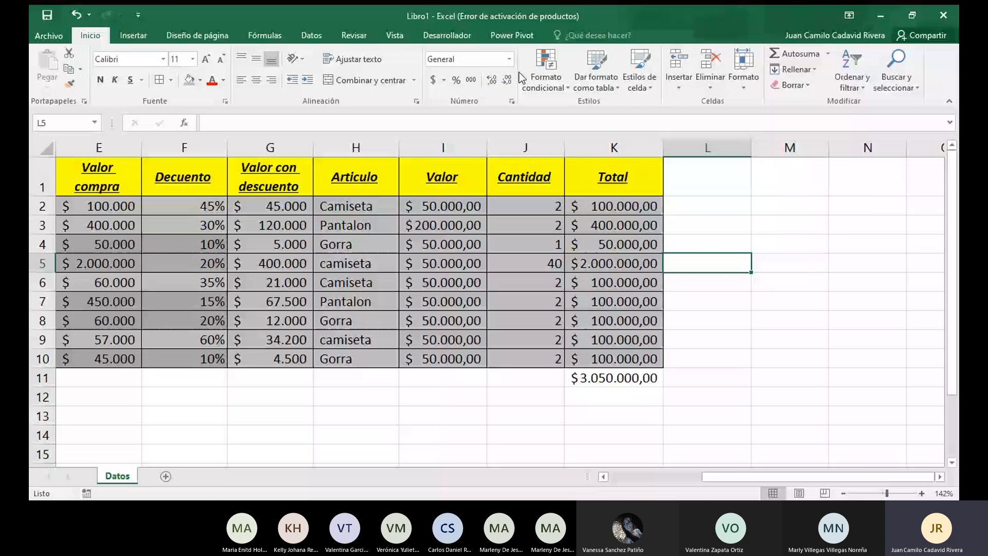
drag(615, 205, 620, 358)
scroll(418, 206, left, 2)
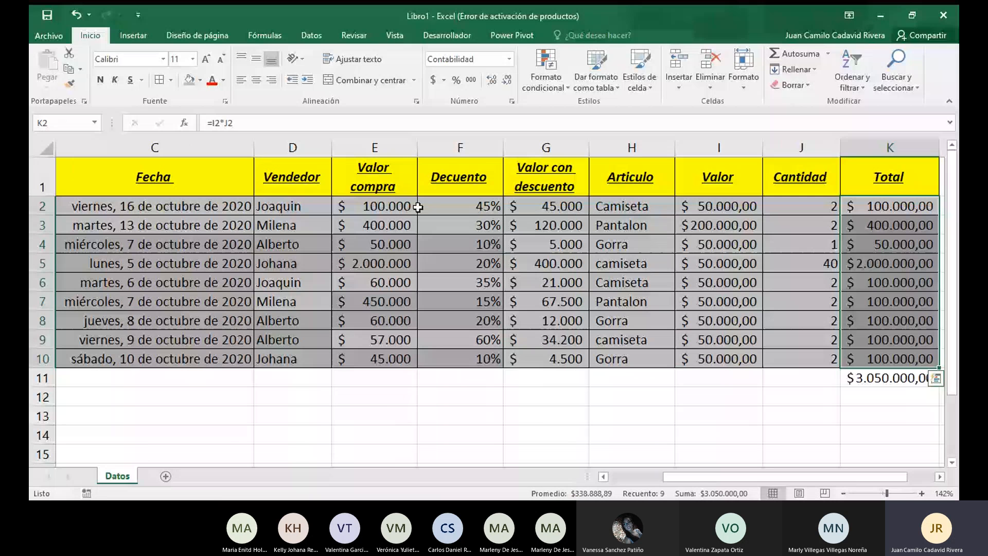
drag(418, 207, 476, 359)
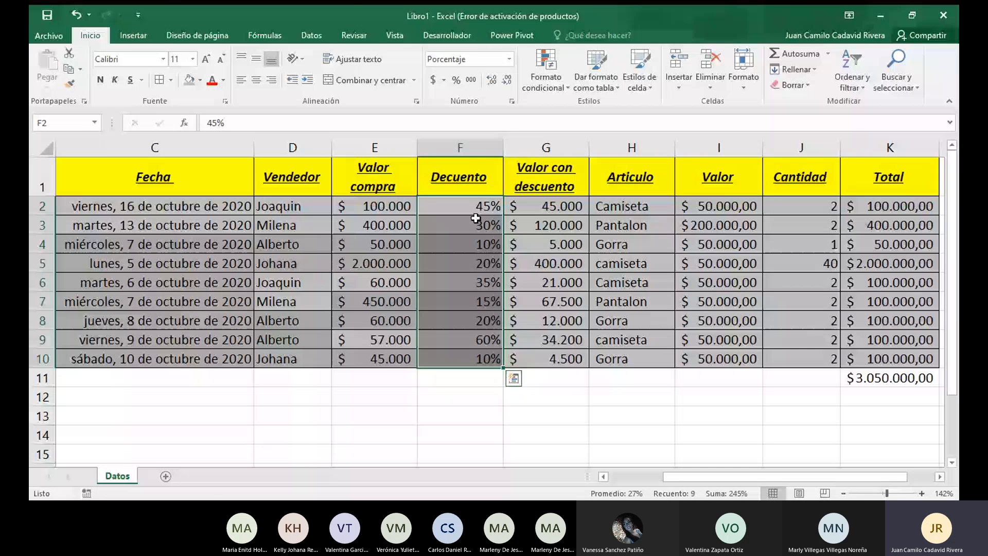
click(444, 211)
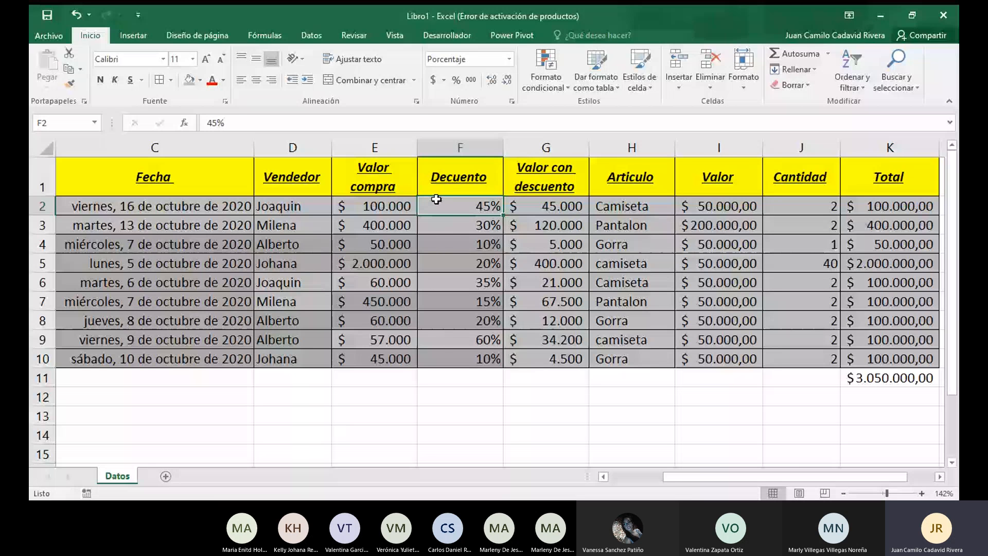
click(445, 227)
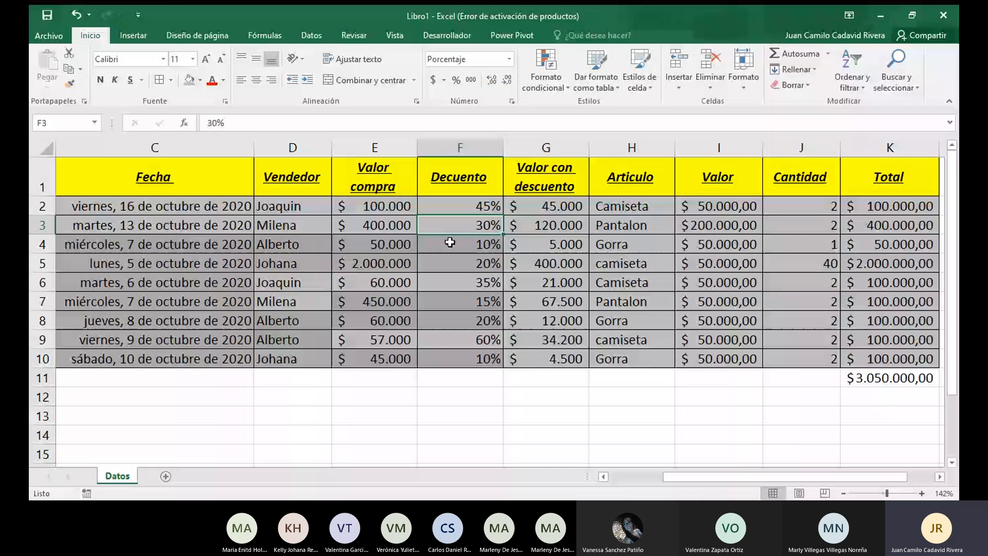
click(450, 242)
Preview conditional formatting on the Decuento percentages F2:F10 with purple gradient data bars and a green-white color scale, without applying either
drag(459, 209, 455, 358)
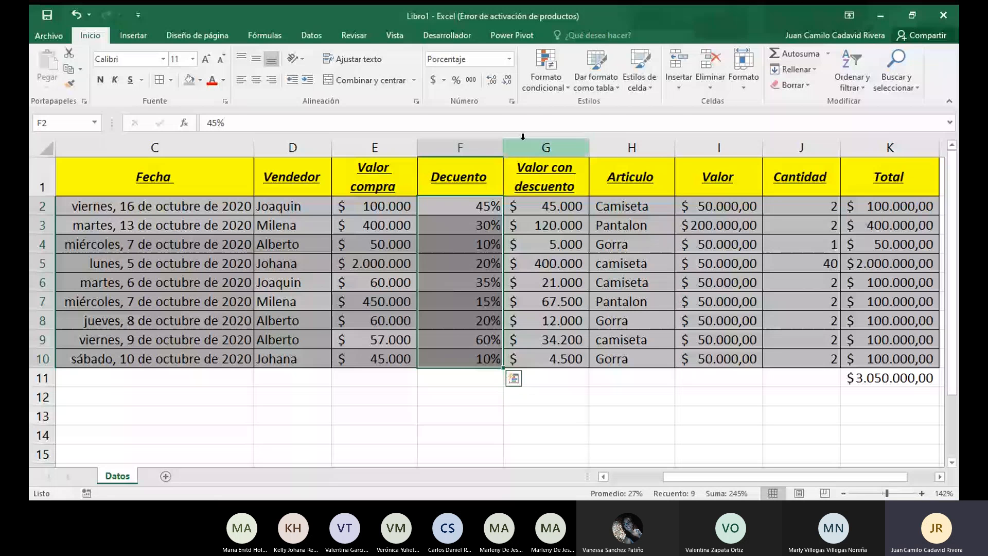
click(565, 88)
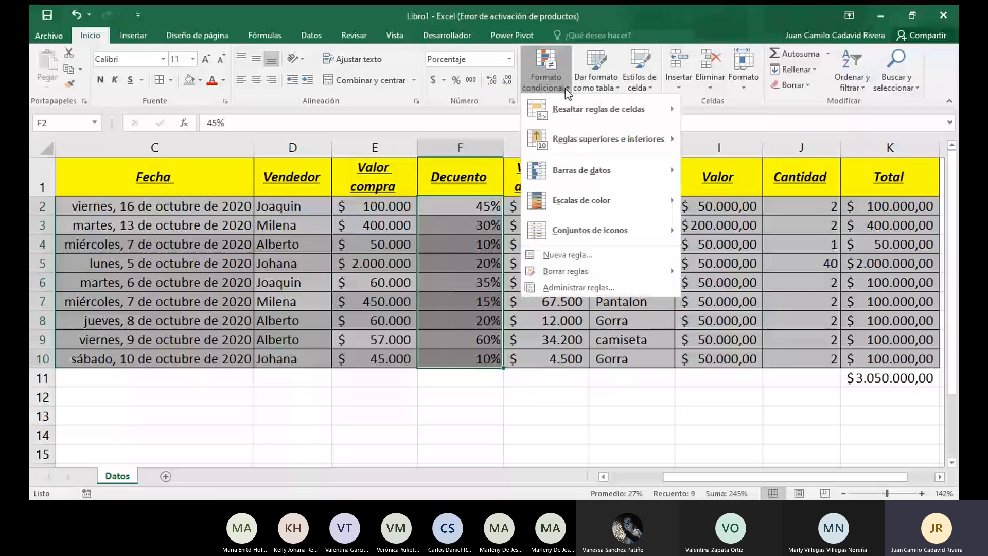
mouse_move(603, 174)
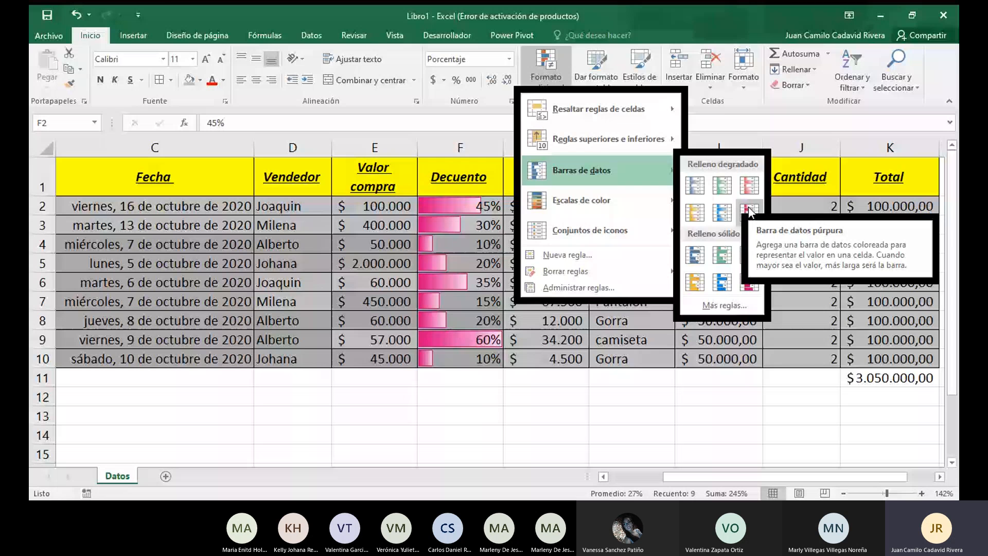
mouse_move(659, 203)
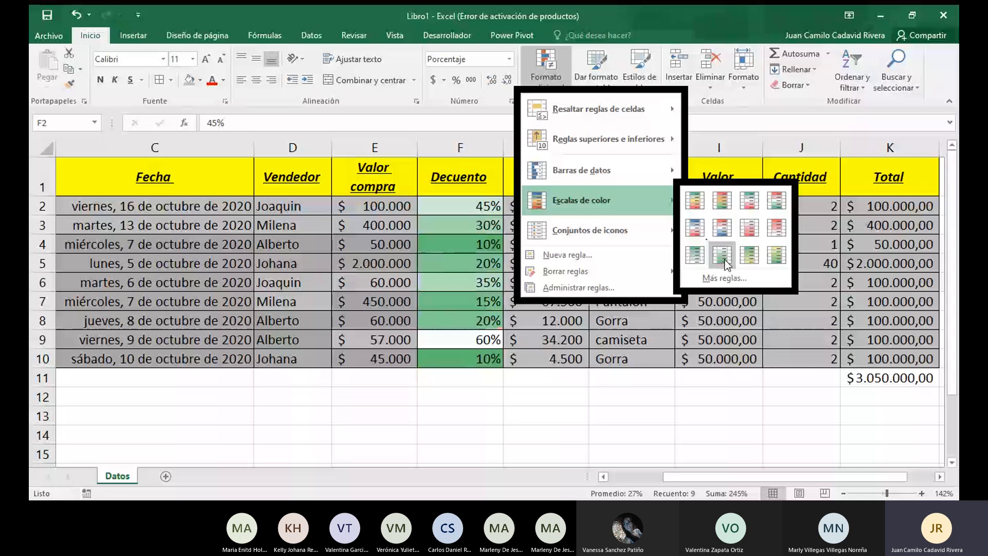
click(613, 415)
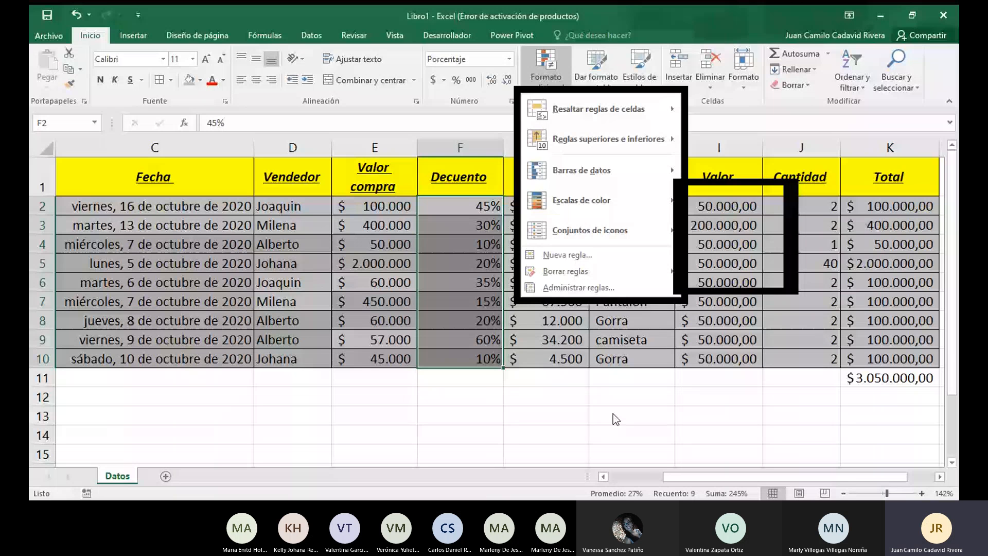
Preview the quarter-circle rating icon set on the Decuento percentages F2:F10 without applying it, and deselect the range
mouse_move(664, 232)
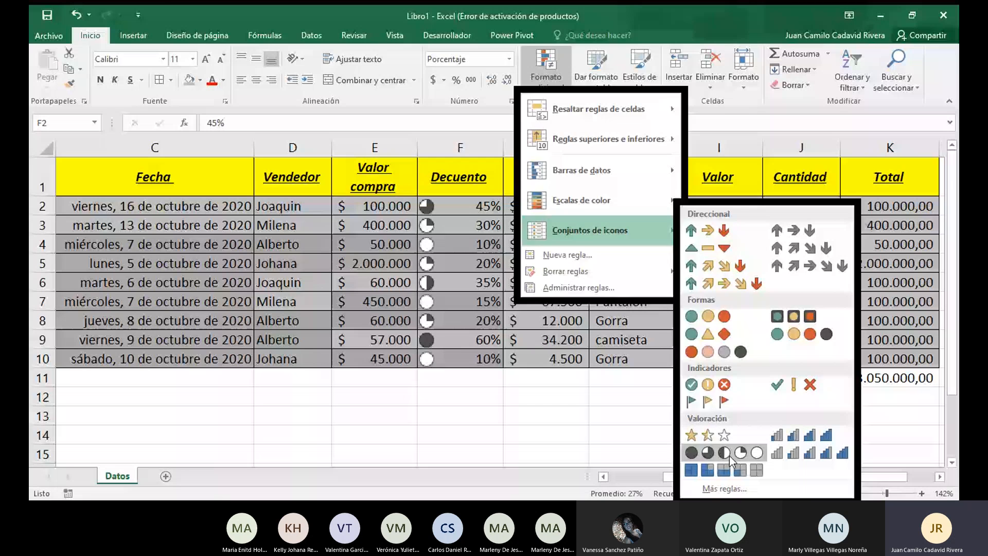
click(484, 402)
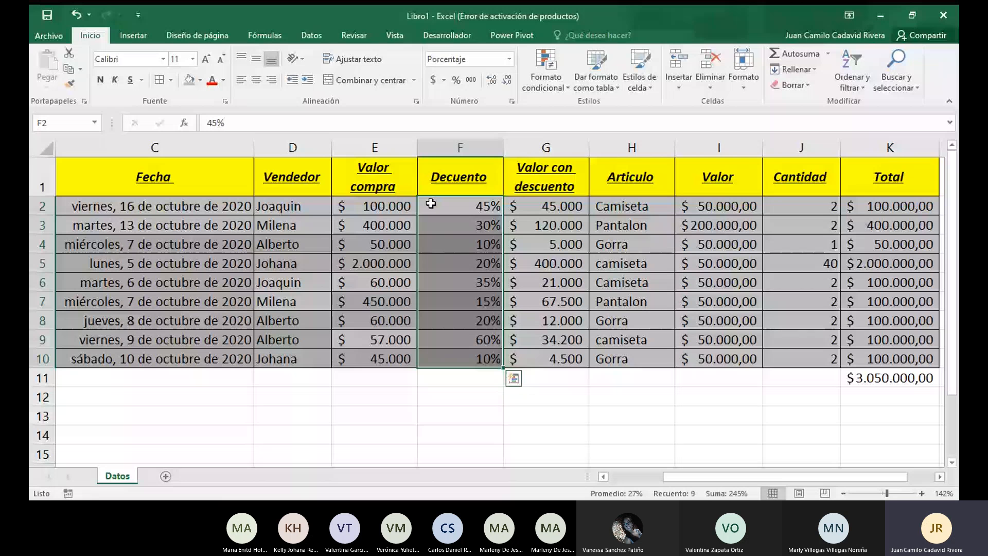
click(592, 408)
drag(458, 206, 452, 346)
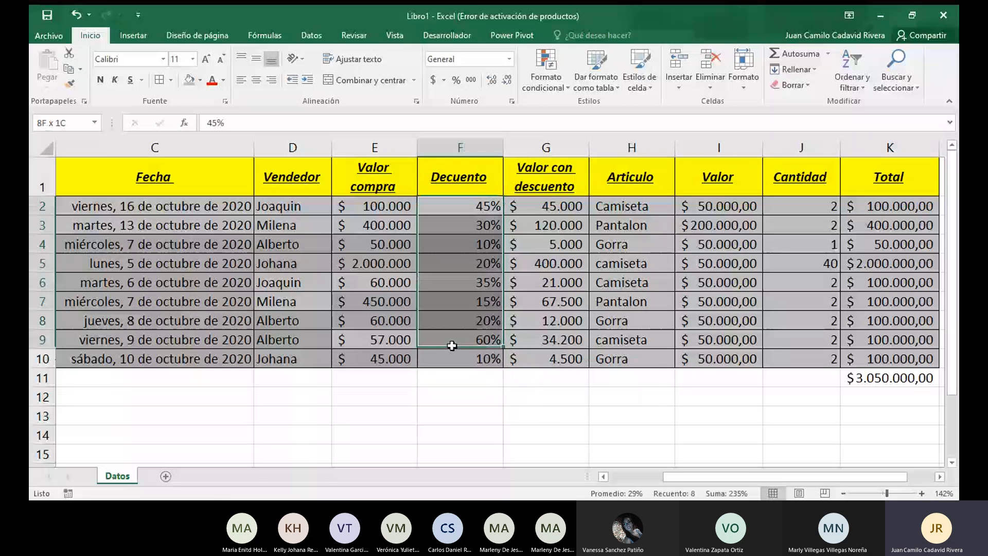
click(545, 396)
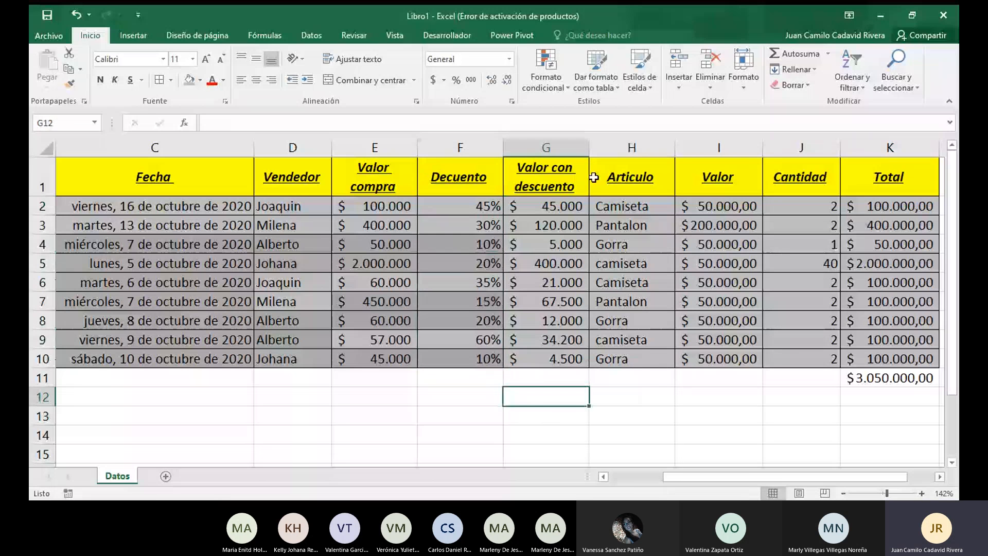
Review the sales table from the Total column back to the Nombre and Apellido columns
click(939, 476)
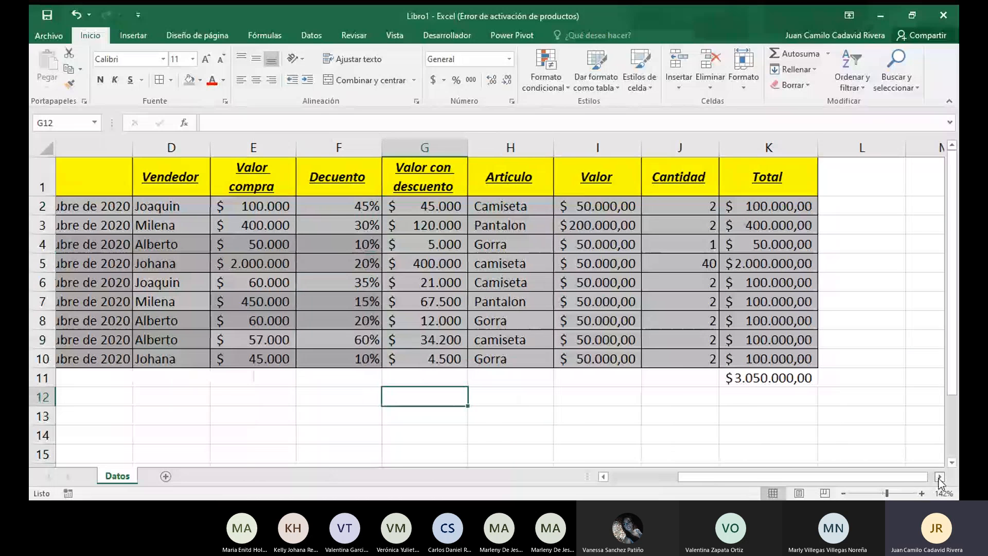
click(939, 477)
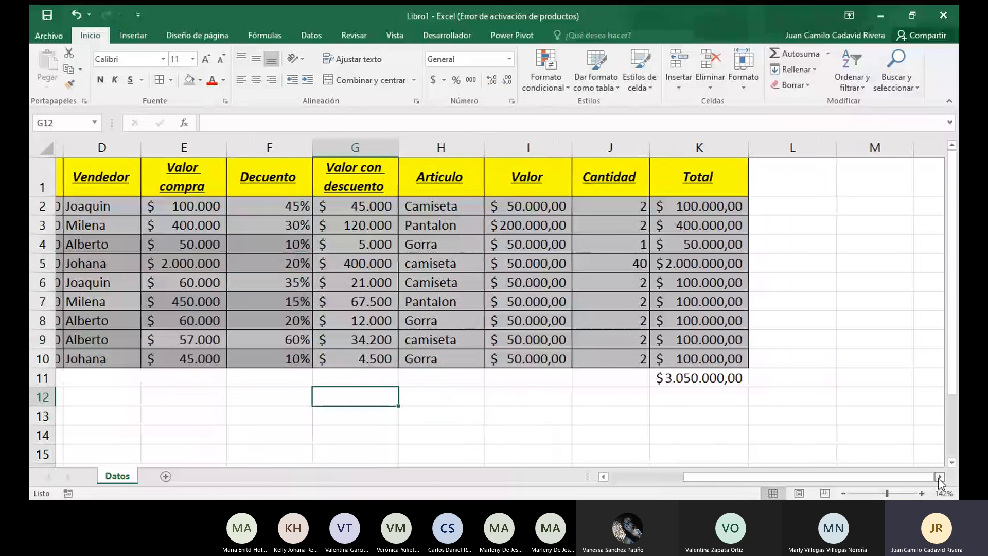
click(939, 477)
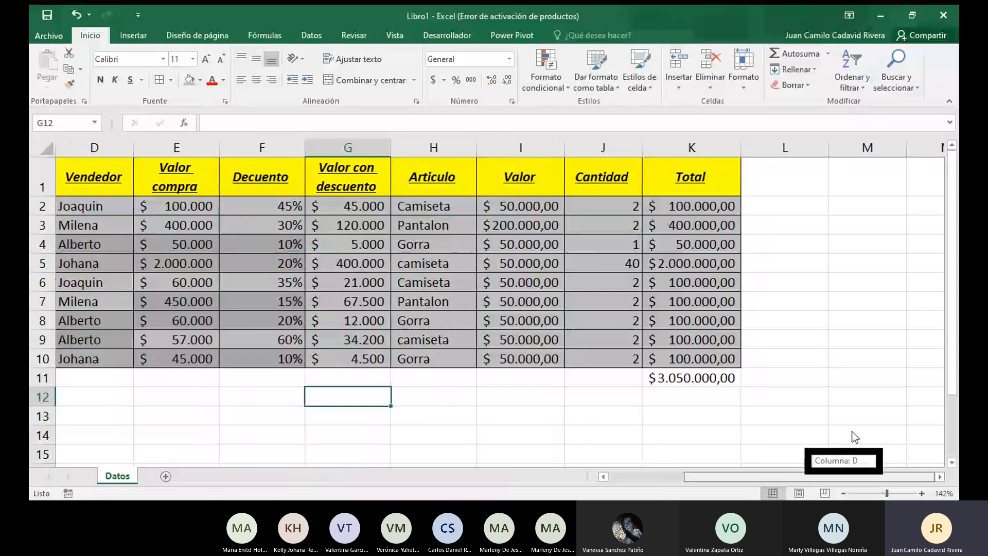
drag(854, 436, 465, 221)
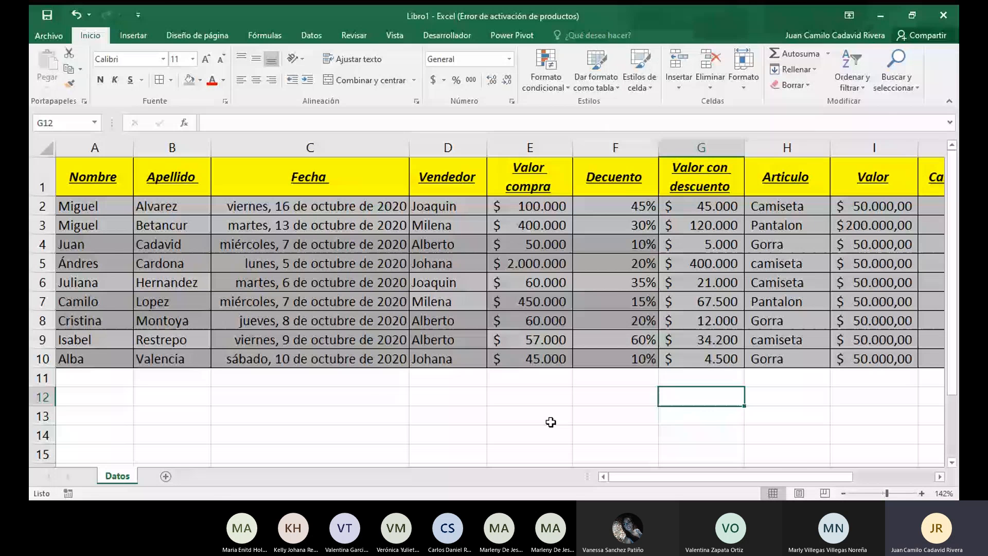
scroll(112, 225, down, 1)
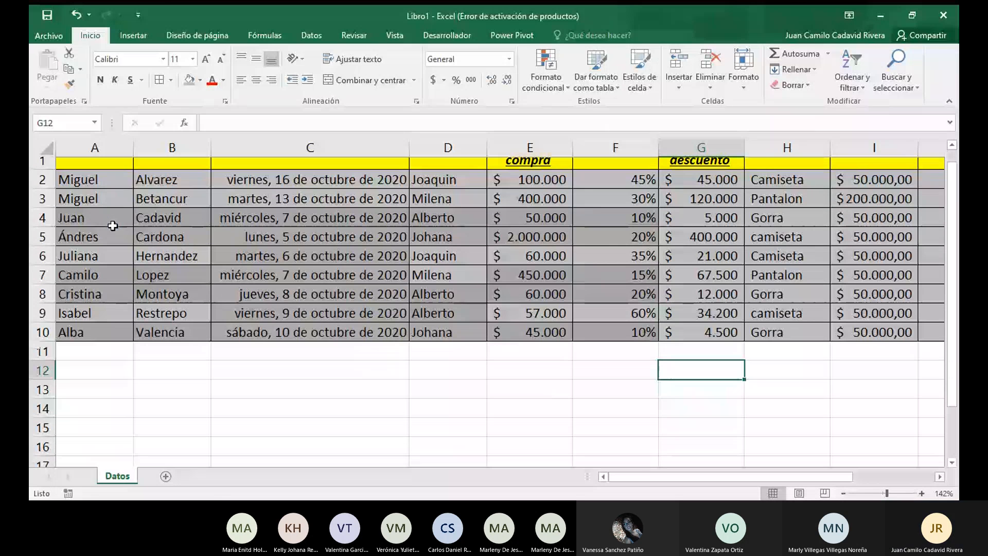
scroll(112, 226, down, 2)
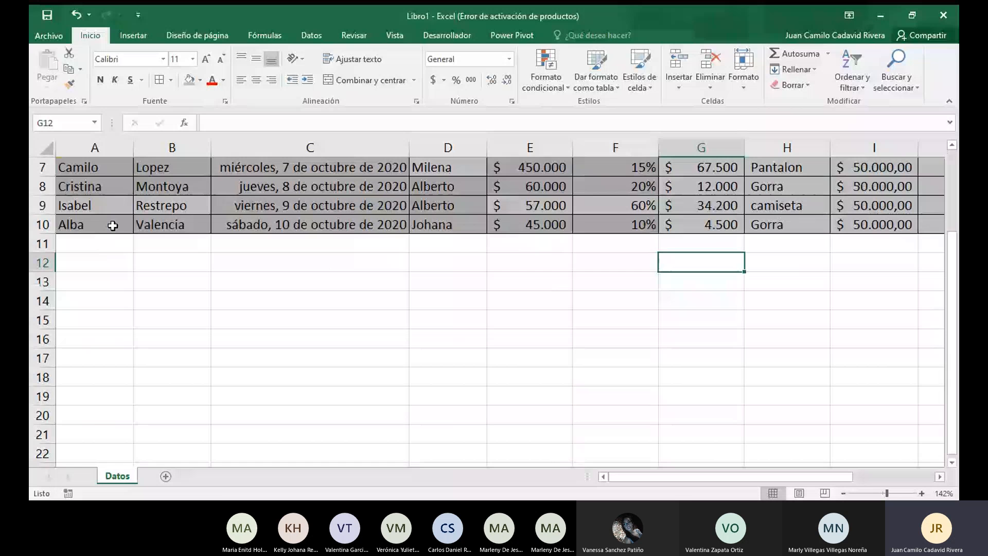
scroll(113, 225, up, 2)
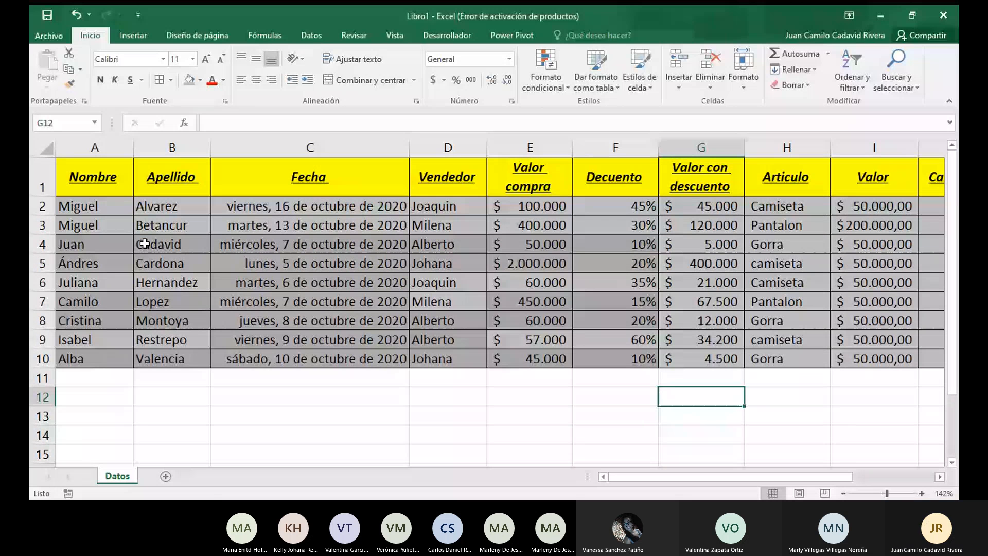
drag(92, 176, 163, 366)
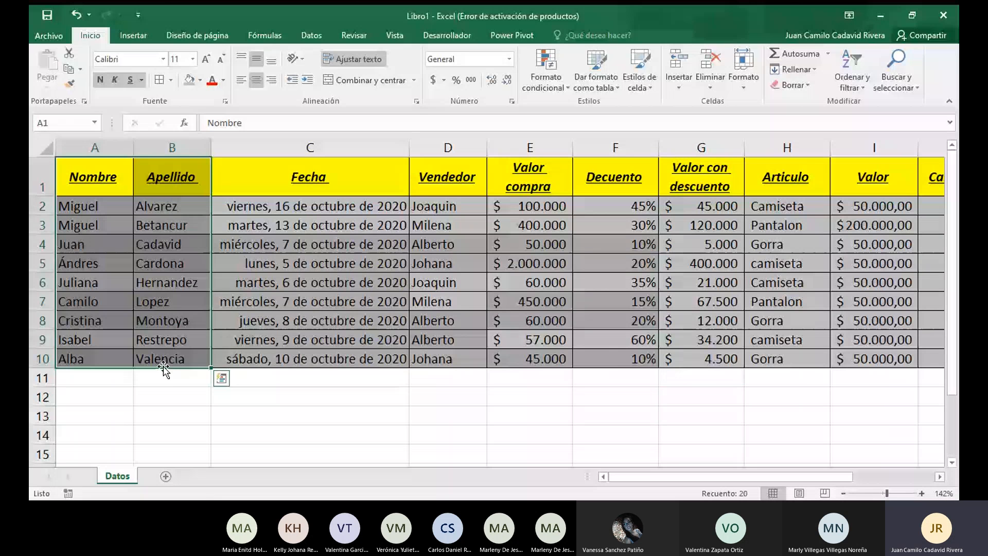
click(117, 372)
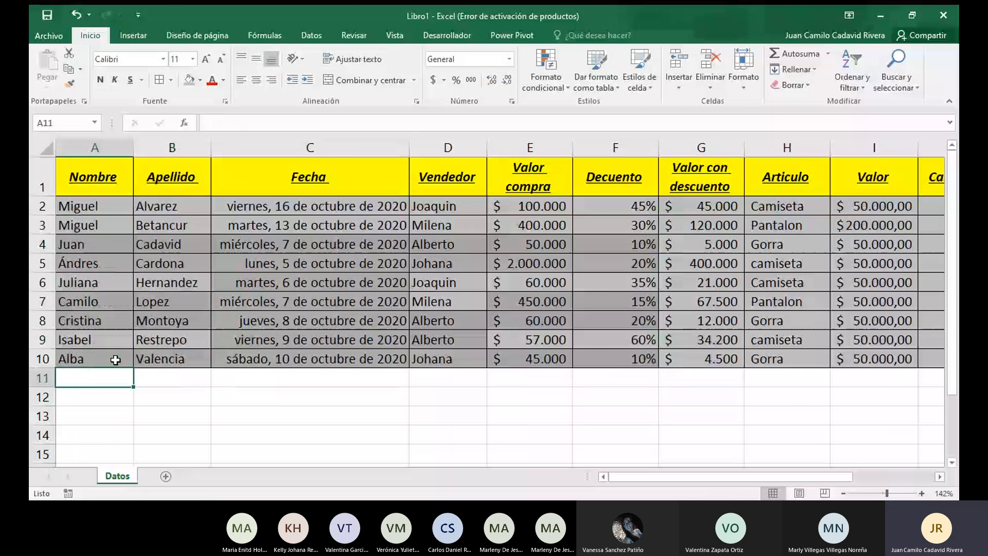
drag(112, 178, 96, 355)
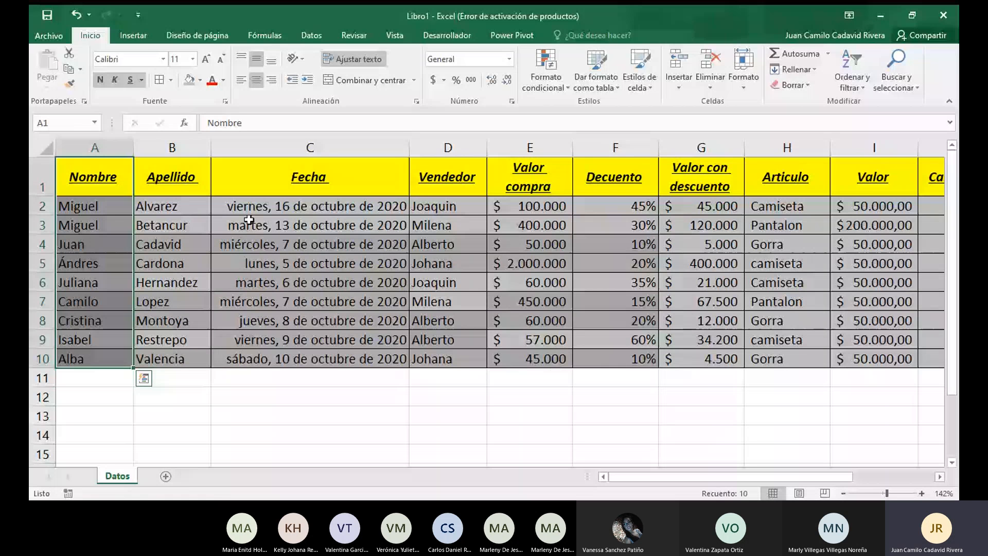
Copy the Nombre column A1:A10 with its header below the table, starting at cell A15
drag(886, 493, 874, 494)
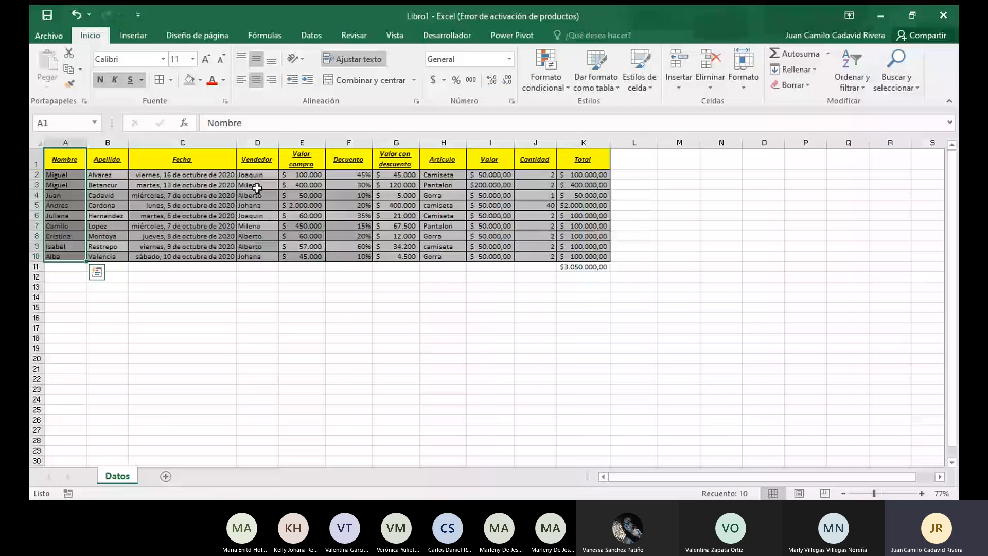
click(67, 307)
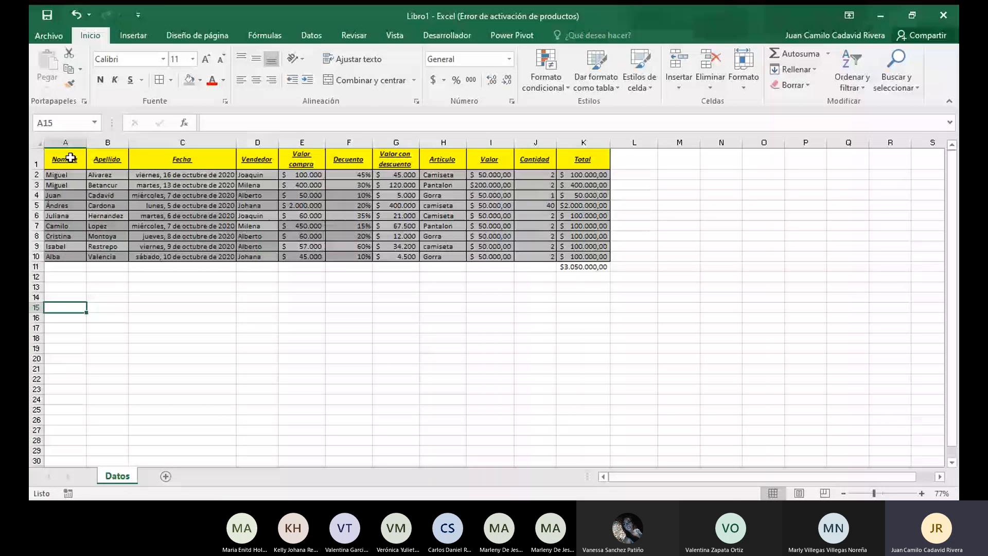
drag(70, 157, 70, 255)
key(ctrl+c)
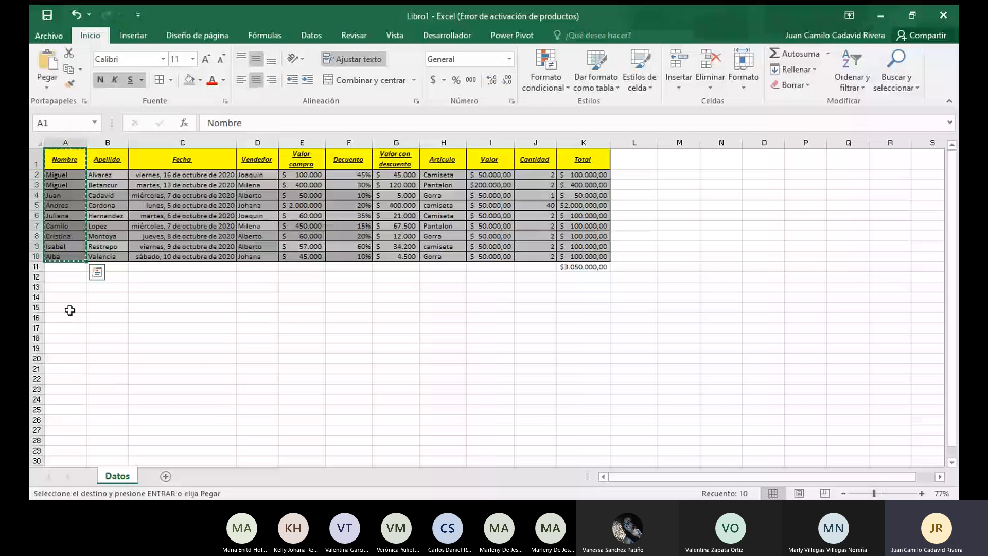
click(68, 308)
key(ctrl+v)
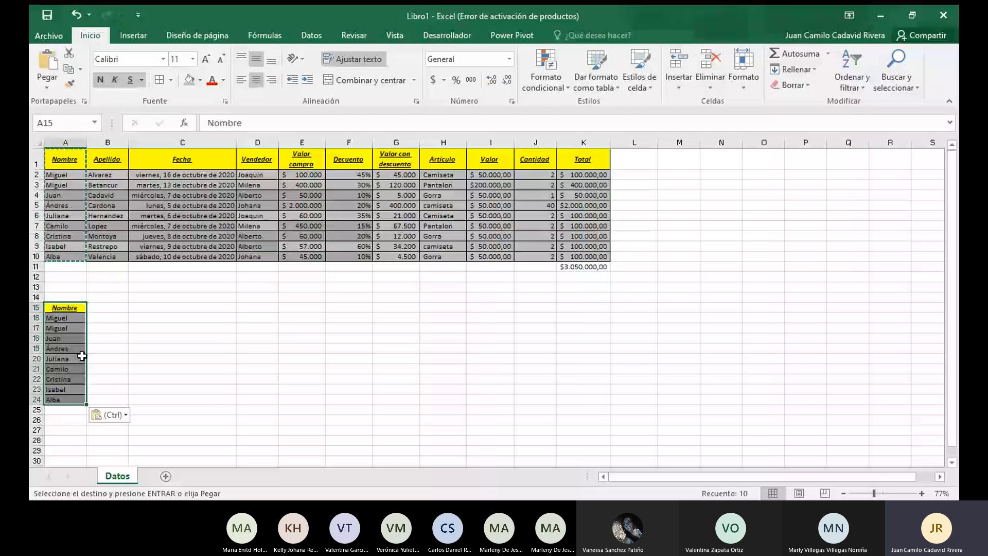
click(164, 371)
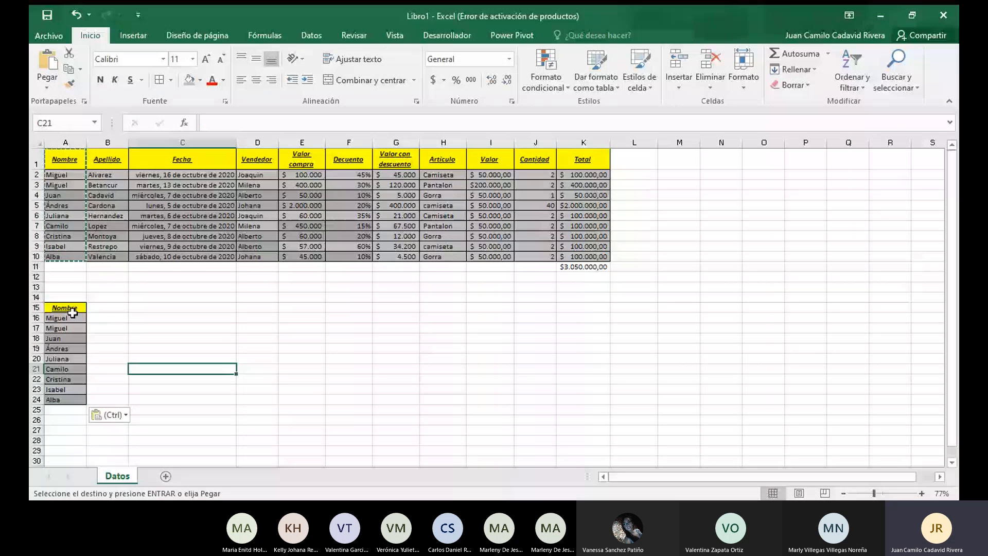
Copy the Valor compra column E1:E10 with its header beside the copied names, starting at cell B15
click(308, 158)
drag(307, 158, 308, 258)
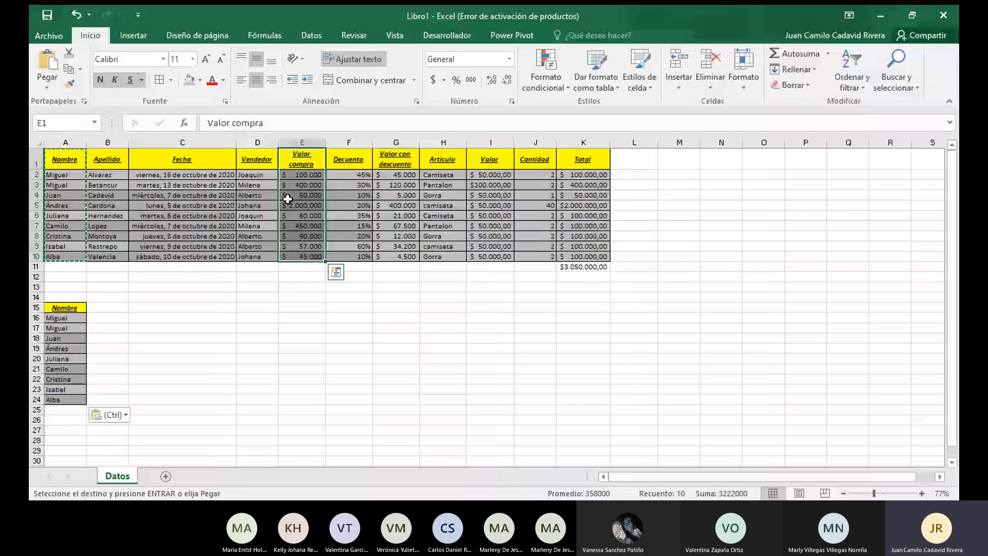
key(ctrl+c)
click(103, 309)
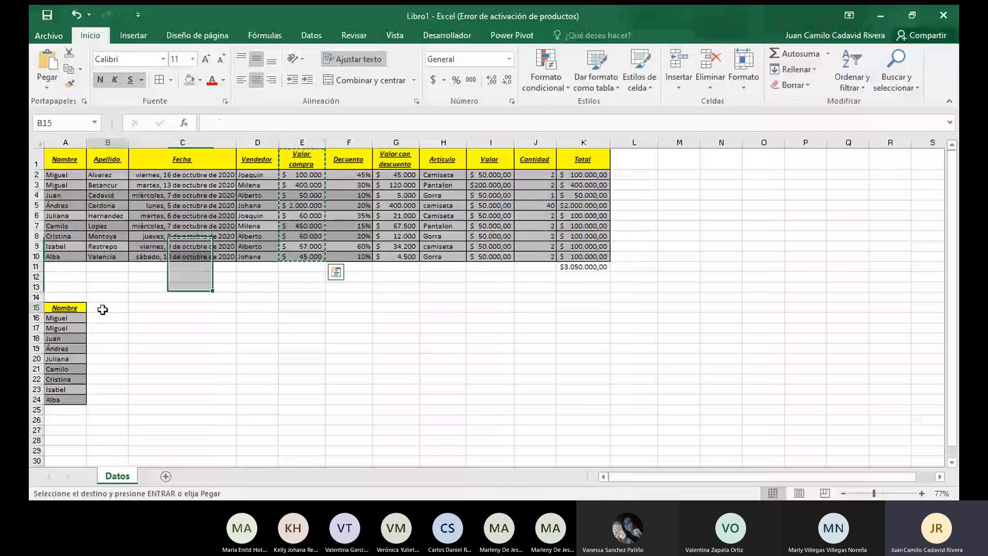
key(ctrl+v)
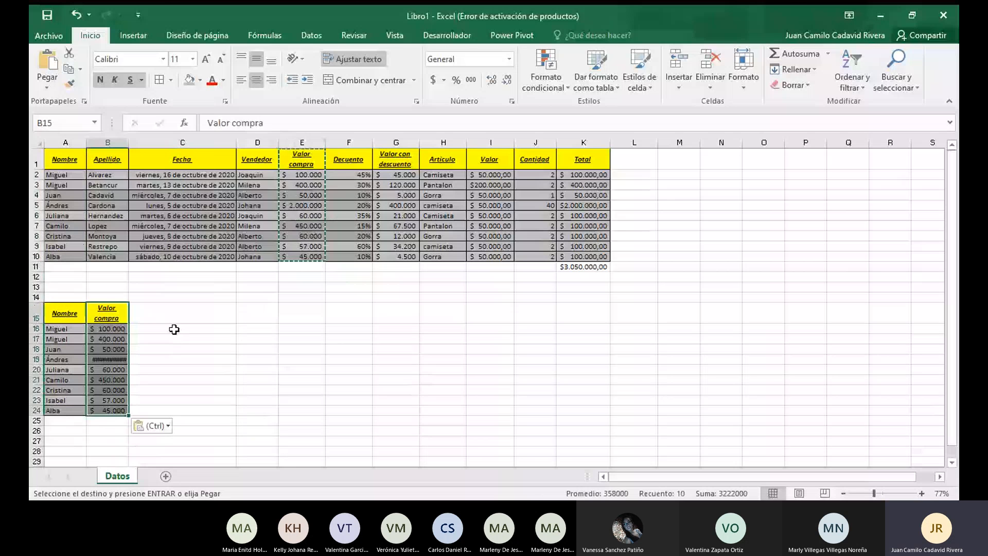
Autofit the width of column B to its contents and clear the copy marquee
click(172, 329)
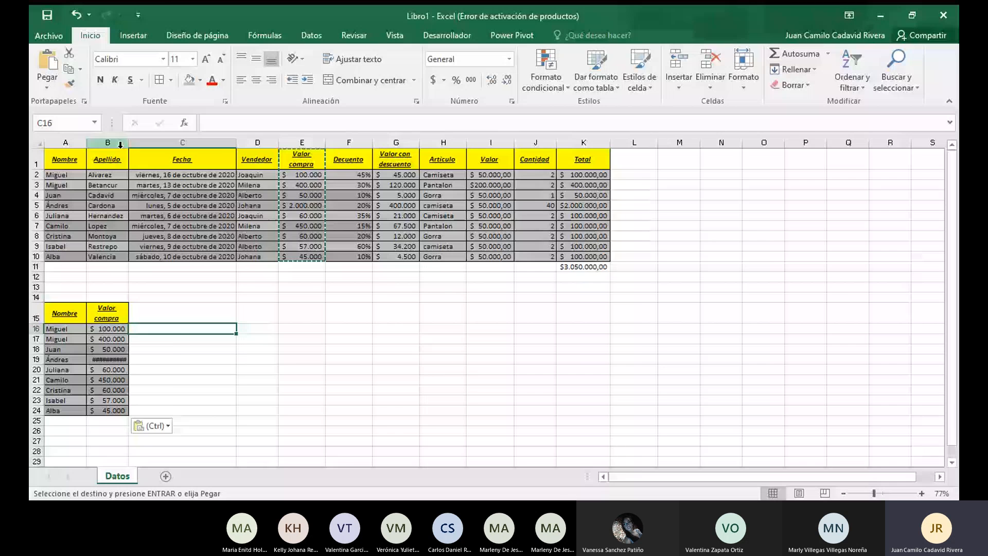
double_click(129, 143)
drag(59, 328, 123, 385)
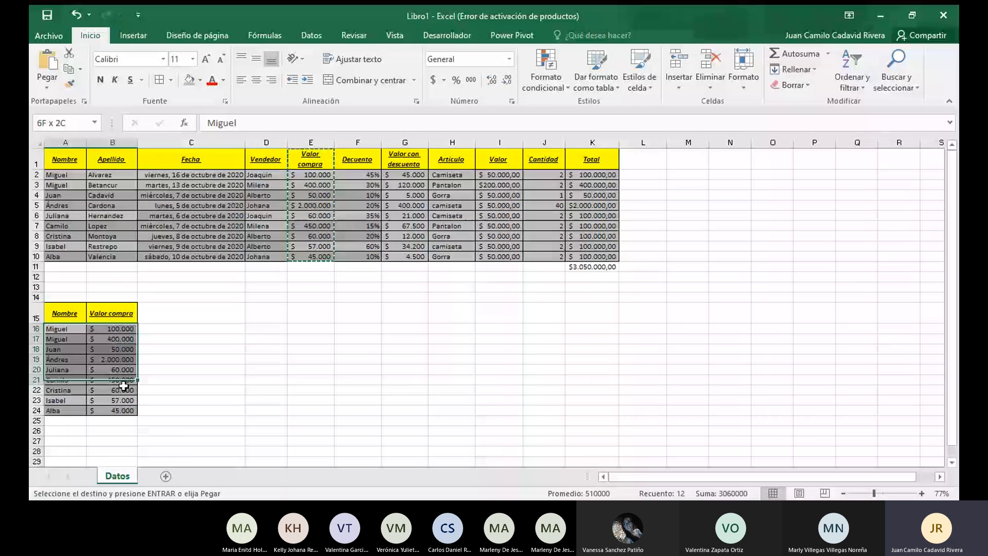
click(191, 370)
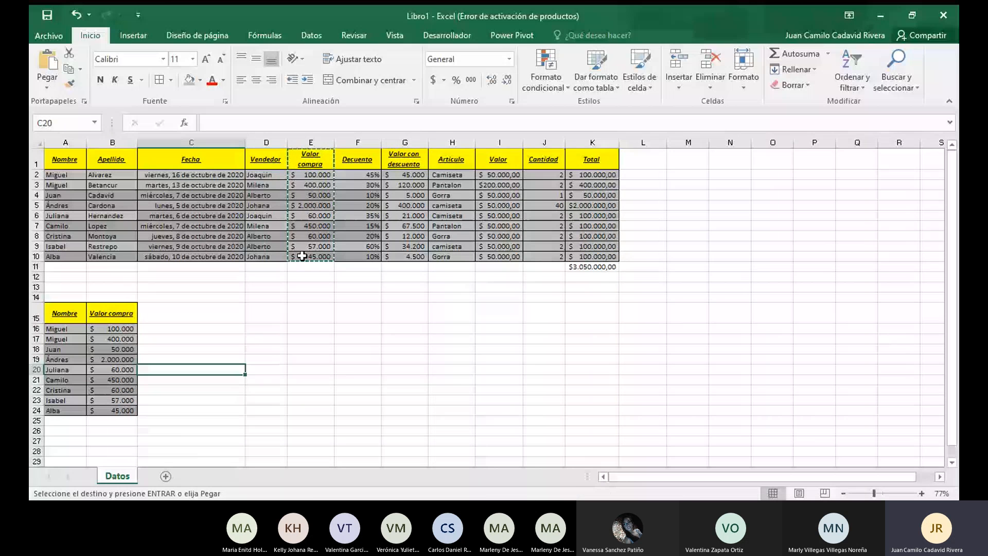
click(175, 390)
key(Escape)
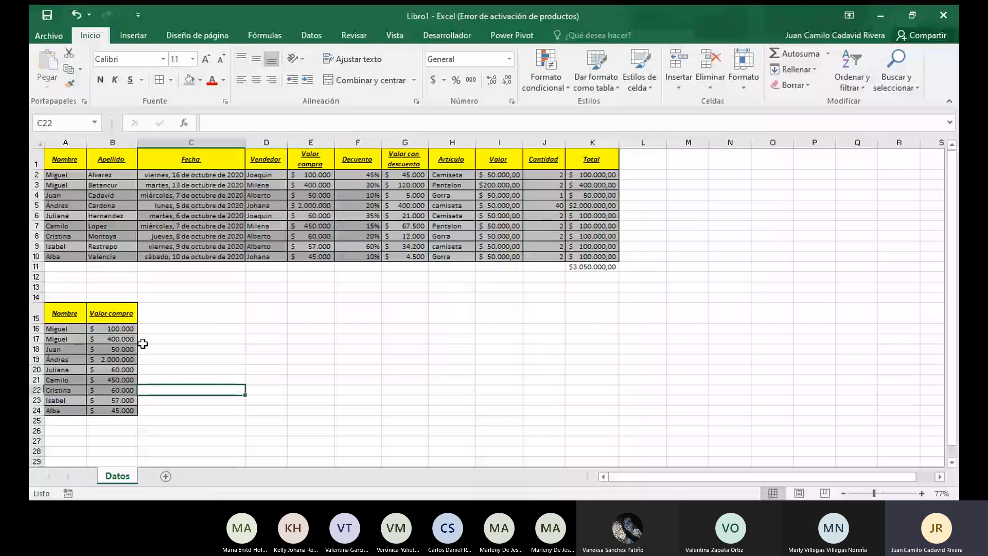
drag(64, 313, 126, 397)
click(160, 401)
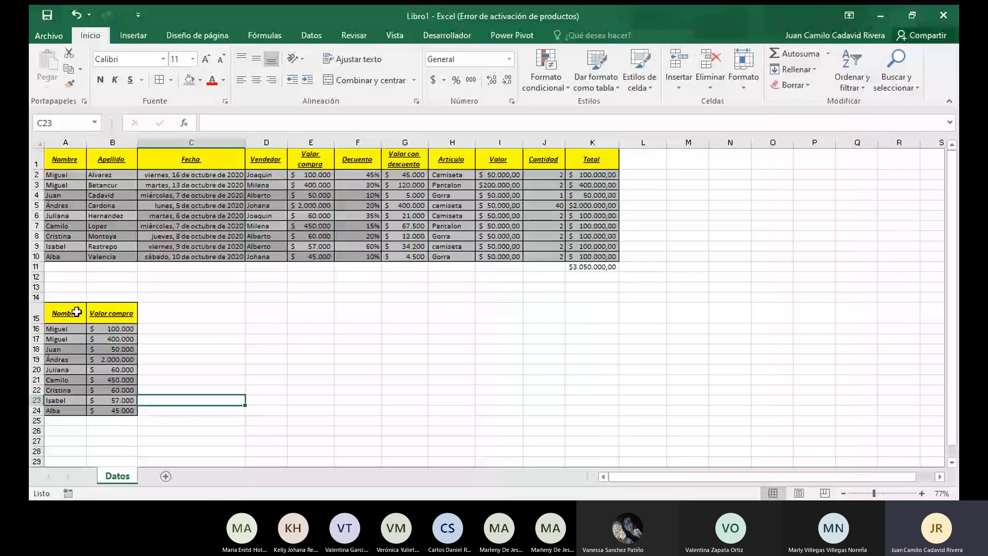
drag(77, 315, 120, 404)
click(103, 369)
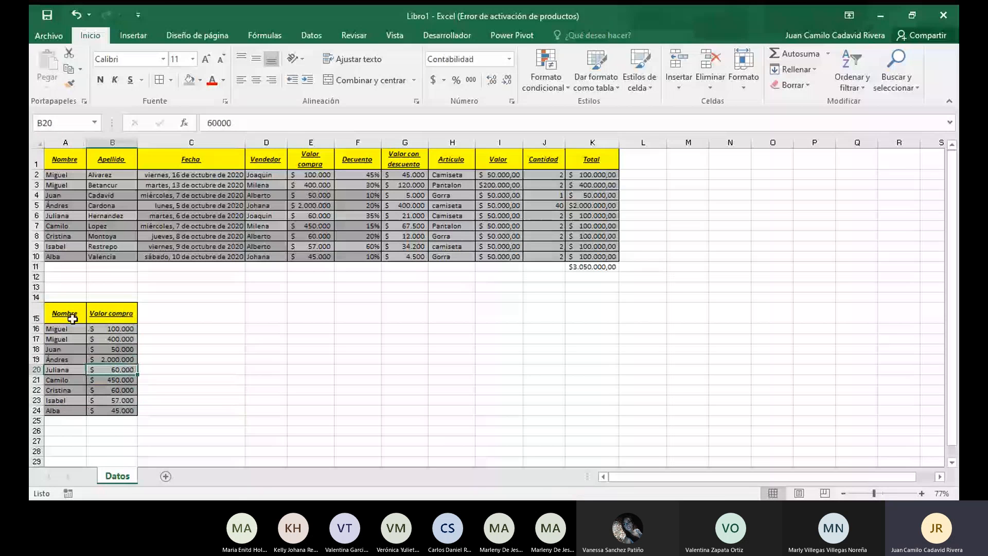
drag(72, 319, 65, 400)
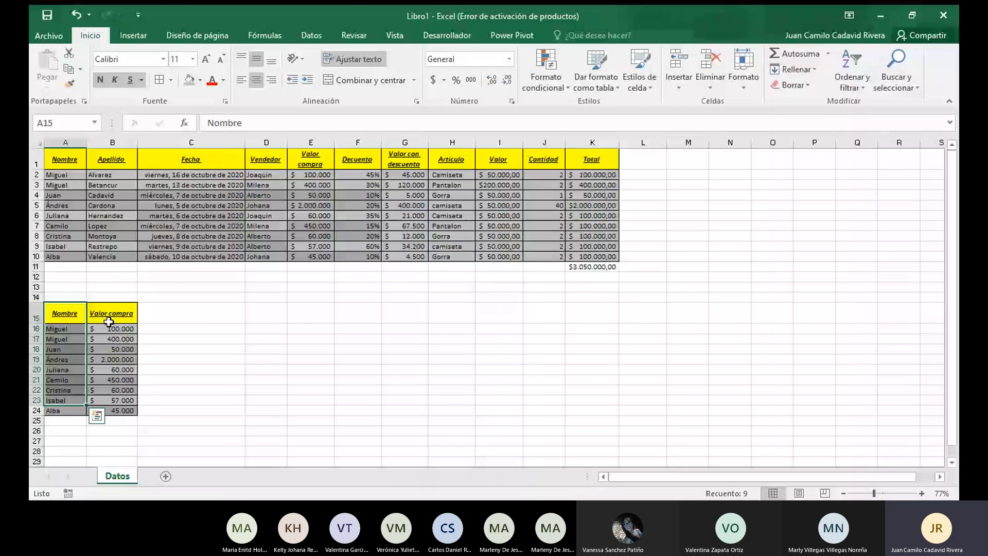
click(154, 338)
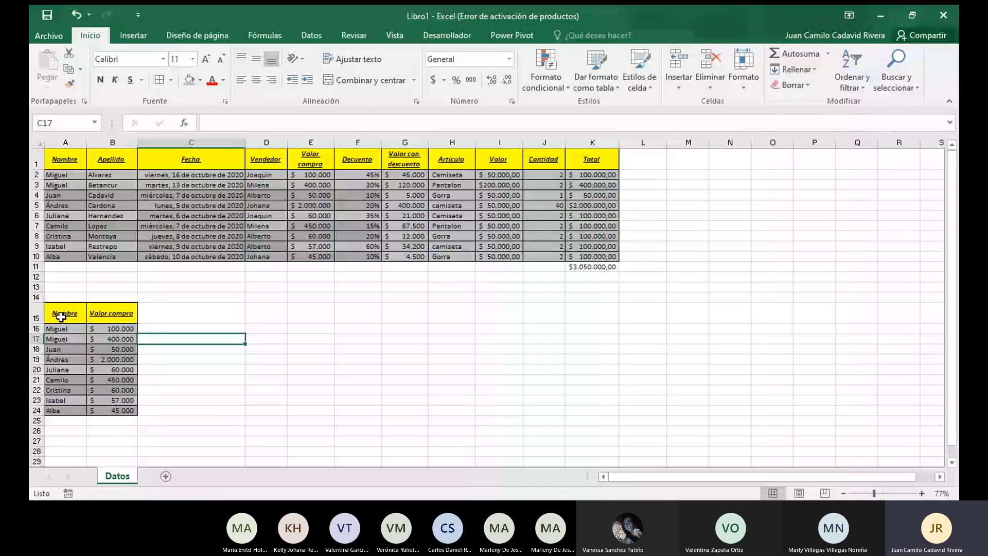
Select A15:B24 and preview its recommended charts, including the clustered column, pie and Pareto options
drag(60, 316, 108, 407)
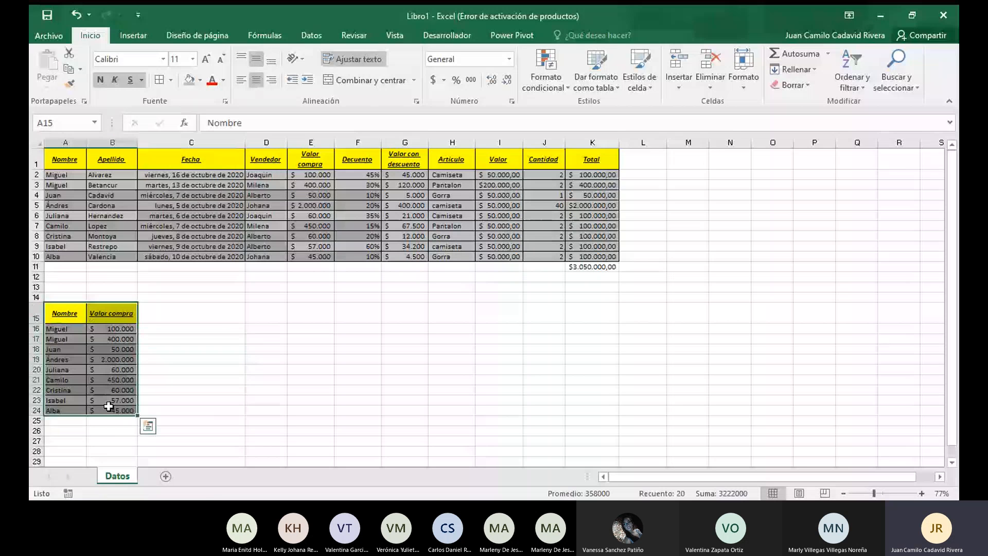
click(152, 32)
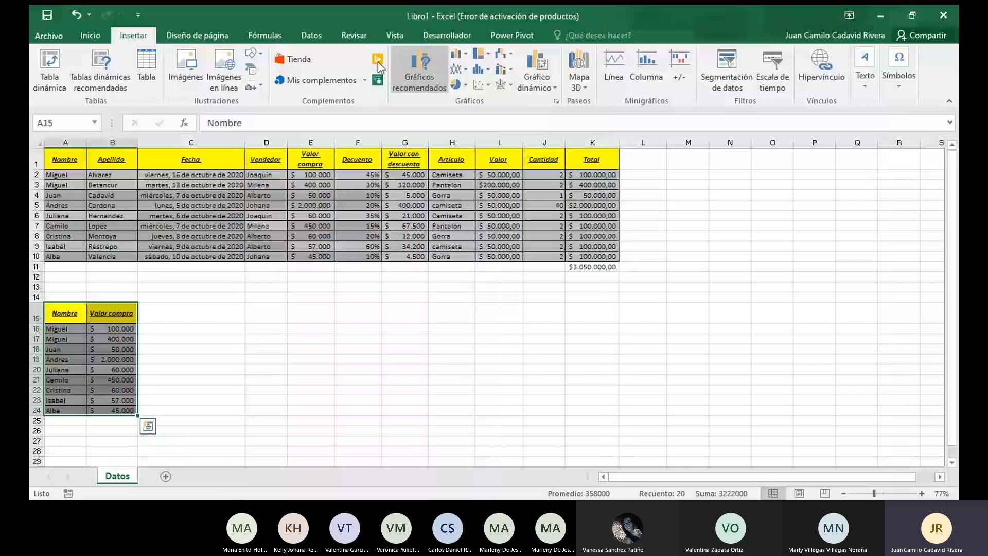
click(509, 163)
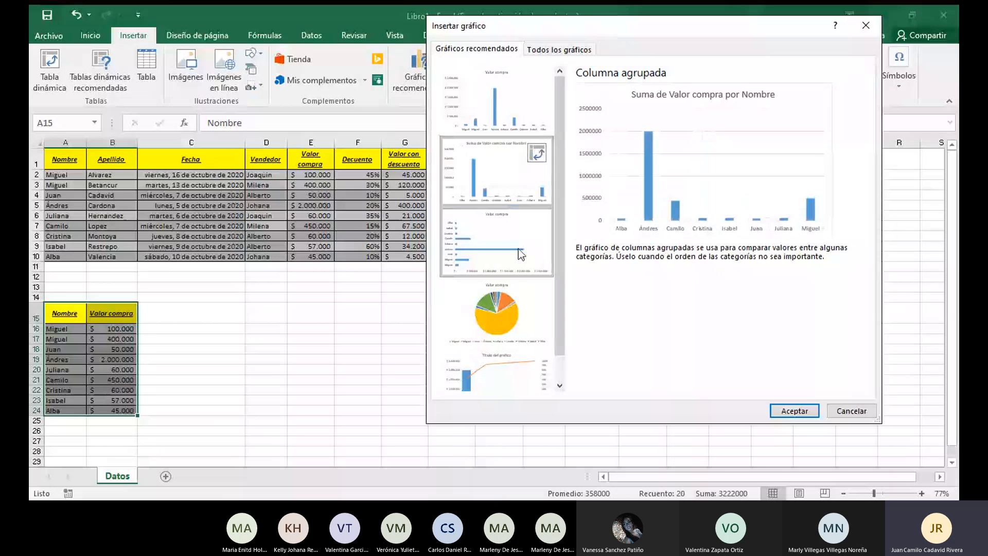
click(512, 326)
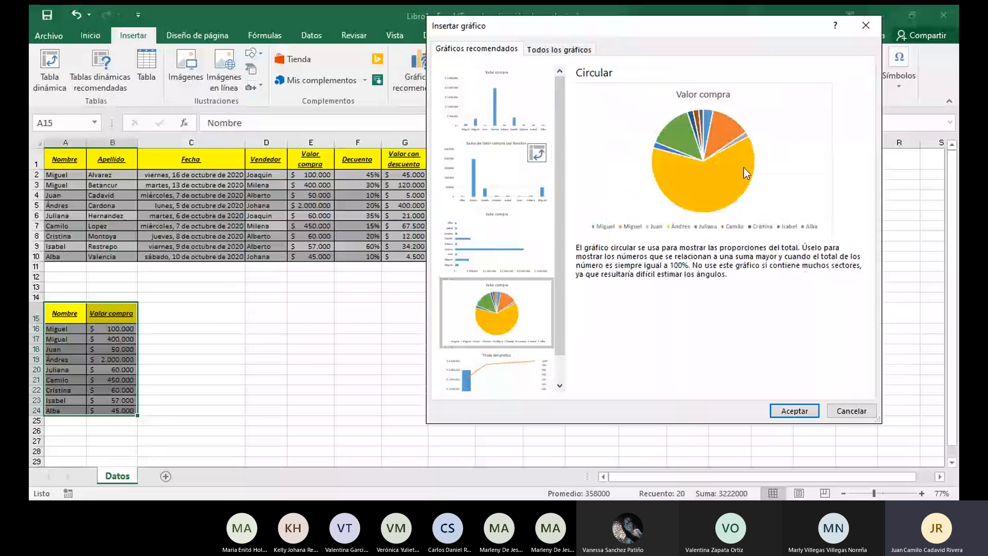
click(512, 378)
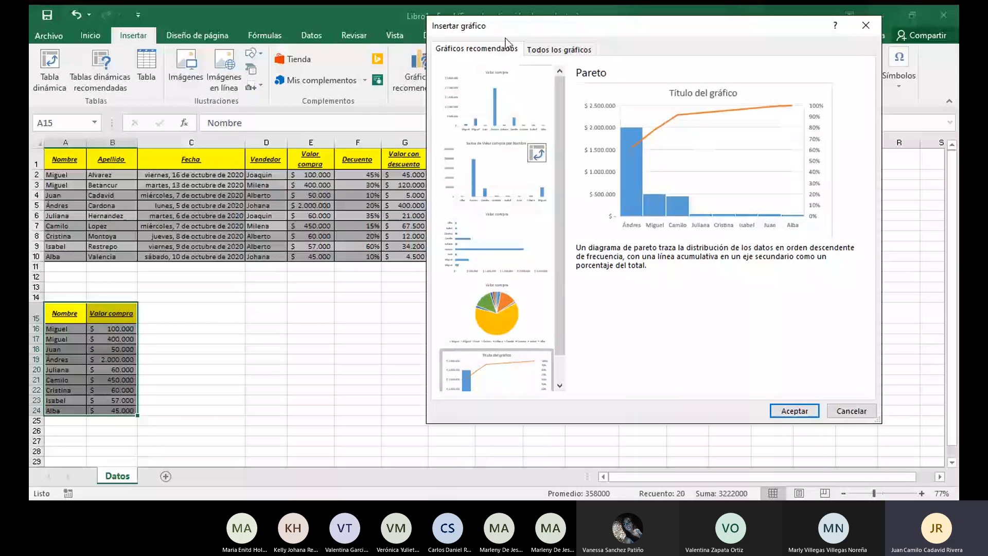
Browse the full list of chart types, previewing marked line, 3D line, surface, radial and sunburst charts for the selected data
click(543, 48)
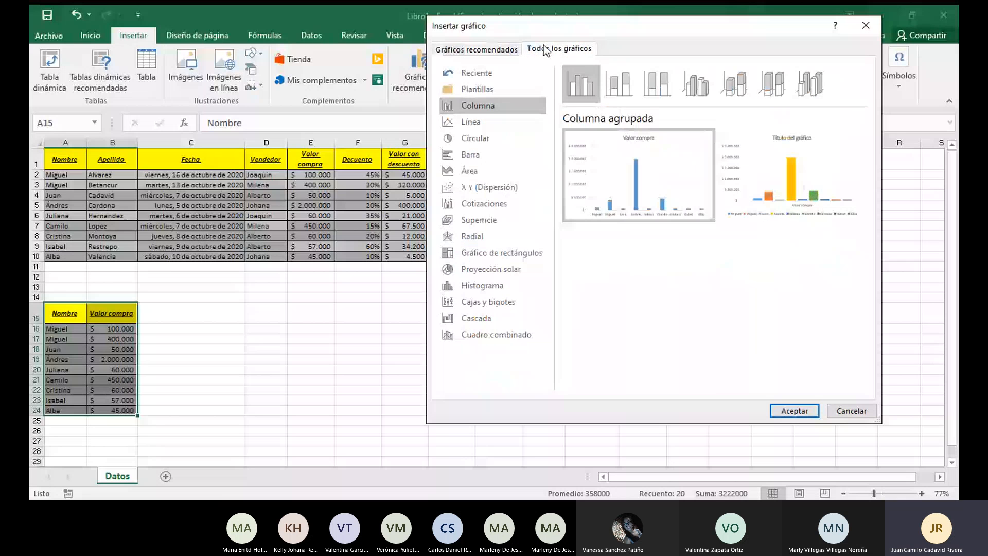
click(506, 50)
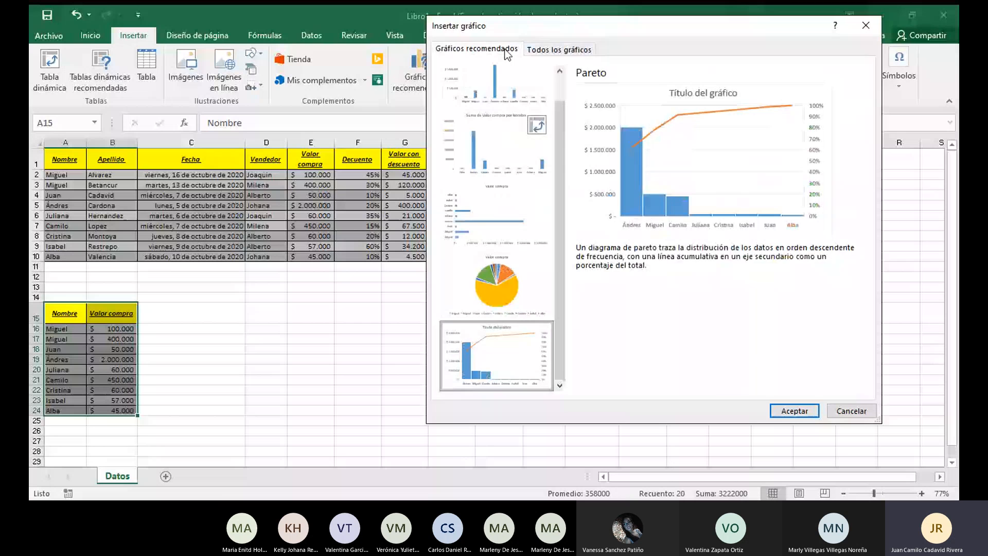
click(541, 50)
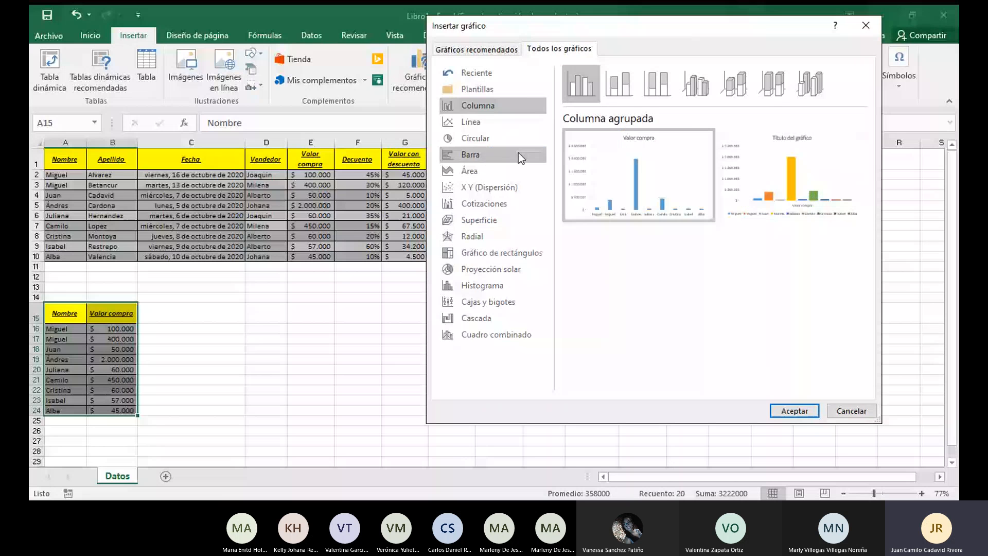
click(491, 124)
click(696, 84)
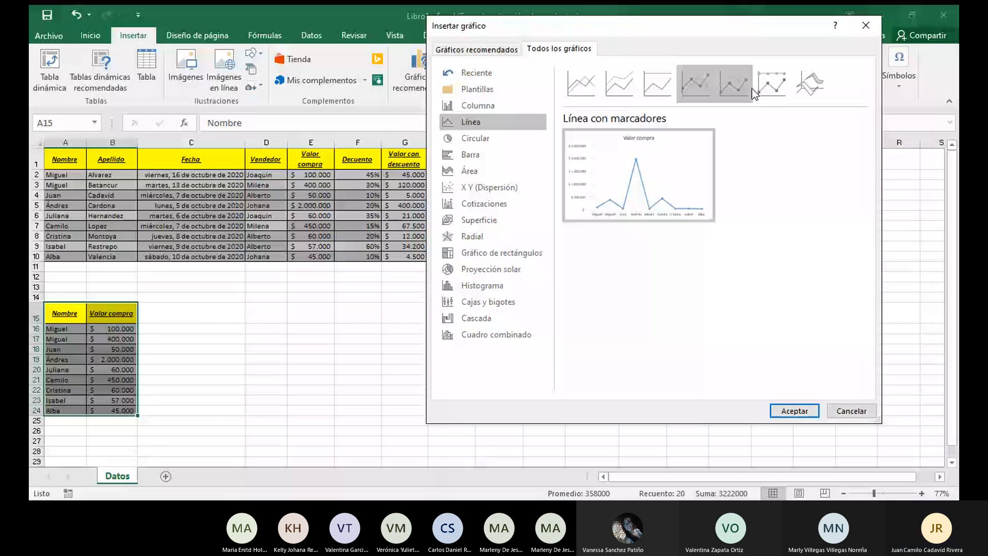
click(809, 83)
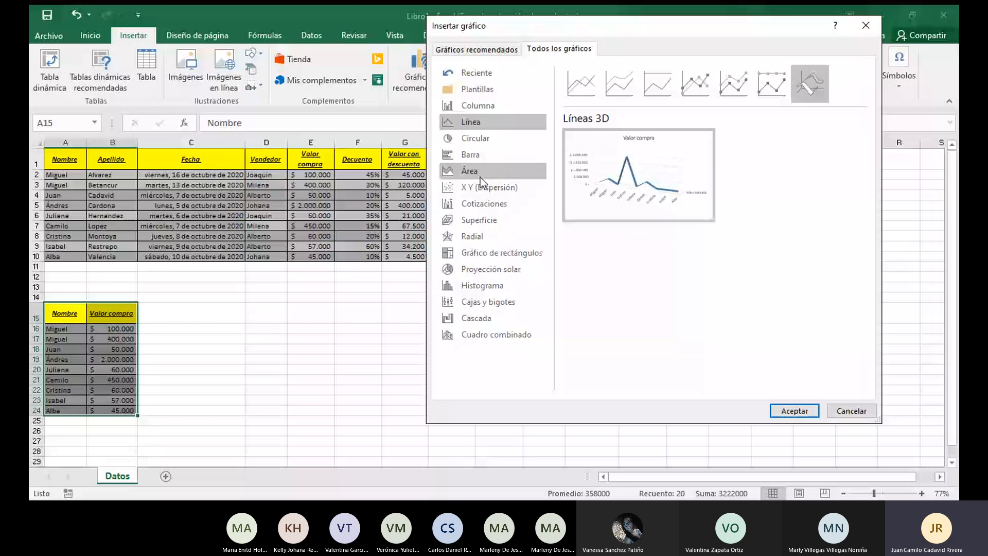
click(479, 220)
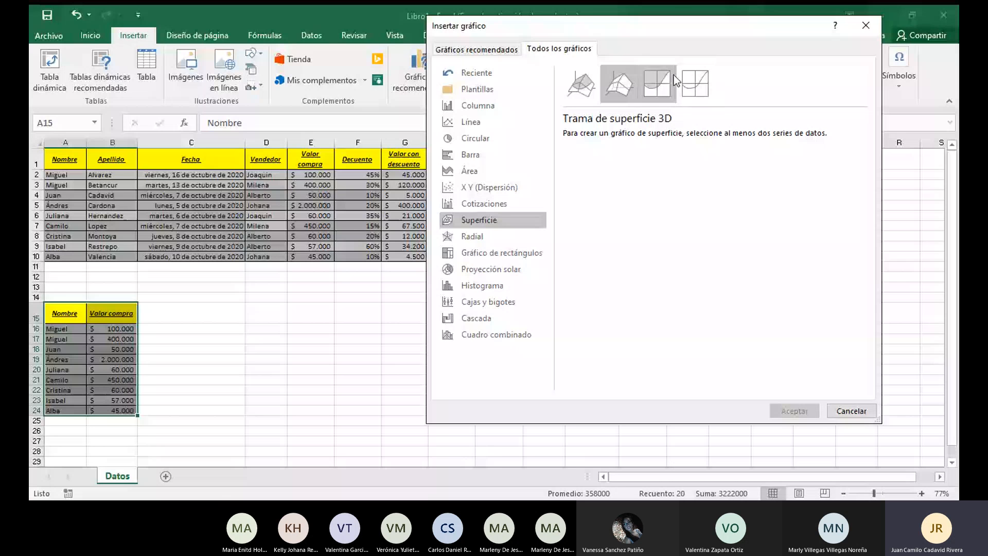
click(484, 237)
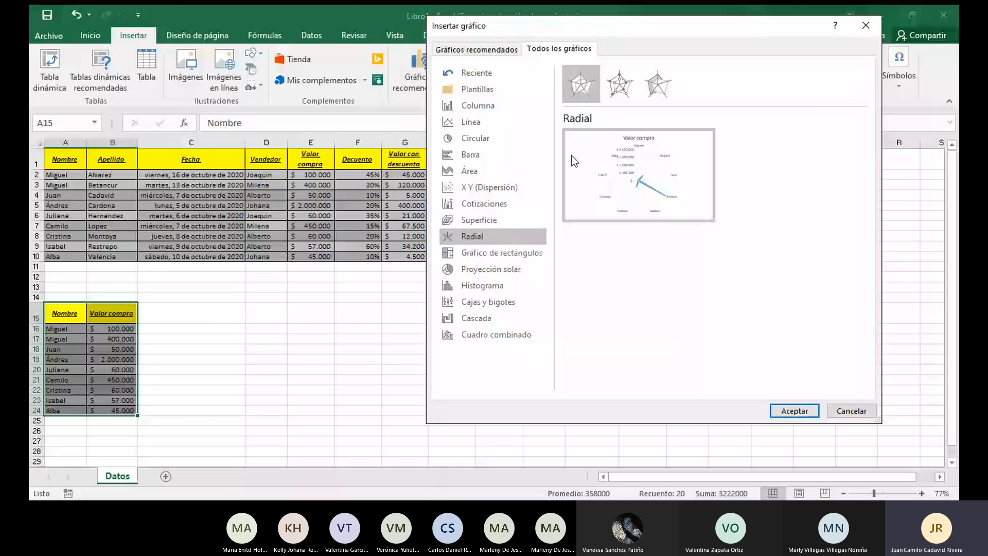
mouse_move(674, 202)
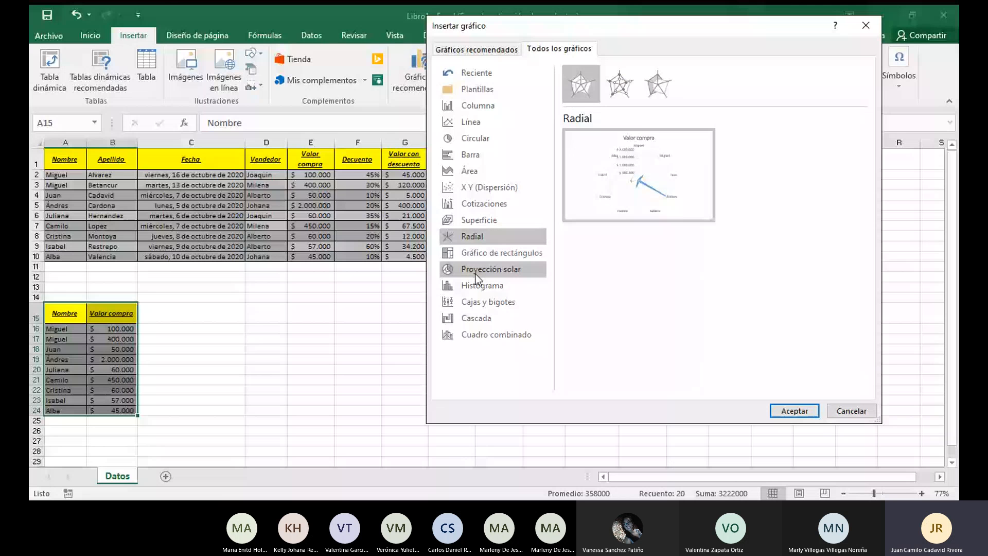
click(460, 273)
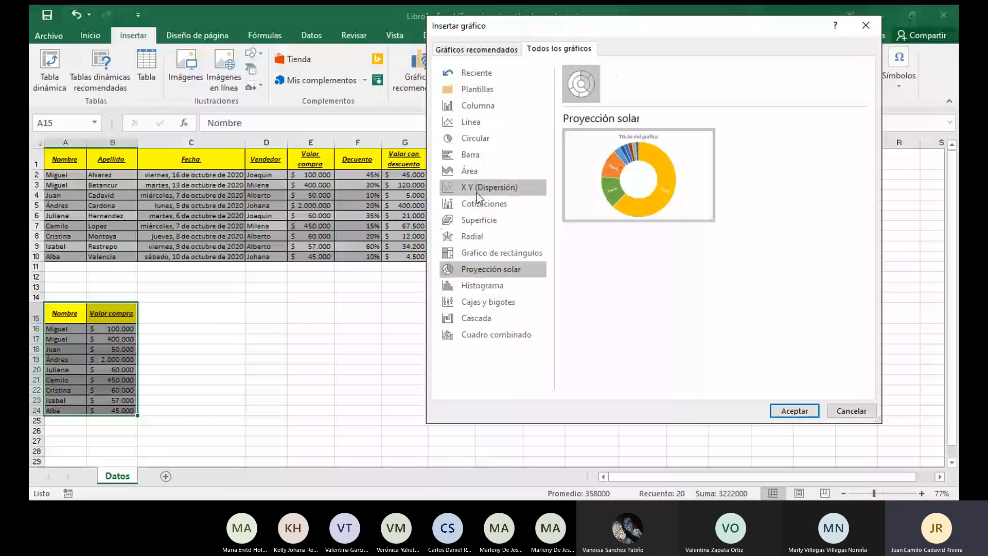
Insert a clustered column chart of Valor compra by Nombre and place it below the sales table, beside the copied columns
click(477, 106)
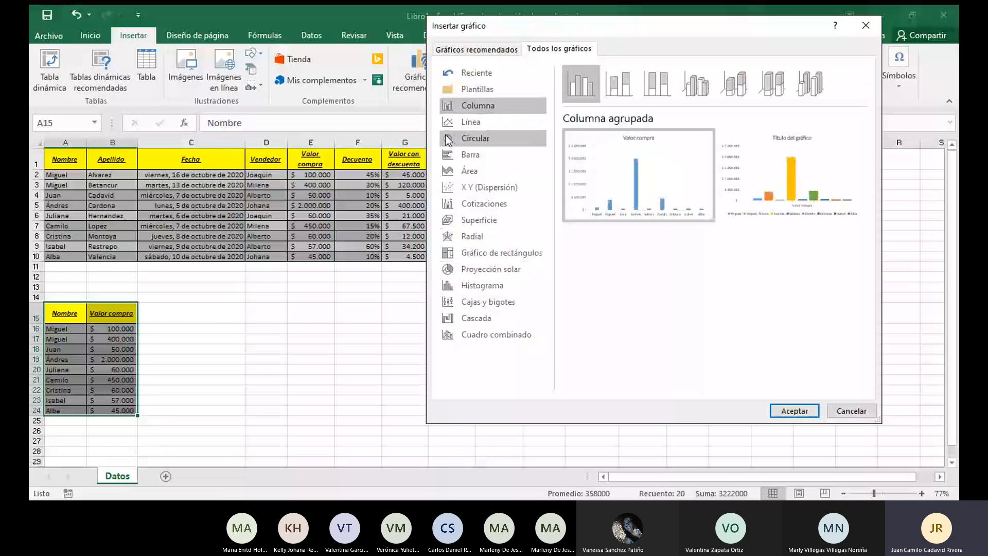
mouse_move(616, 214)
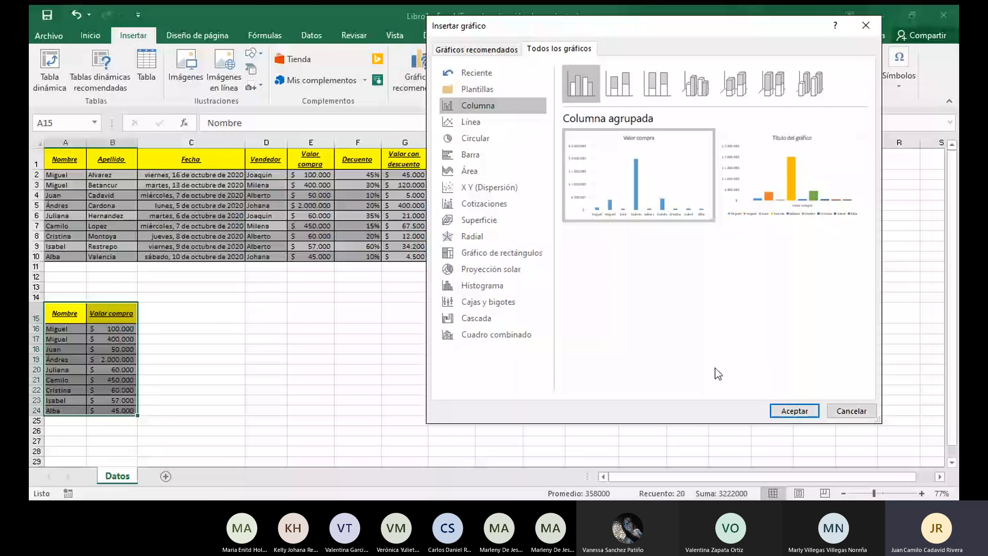
key(Return)
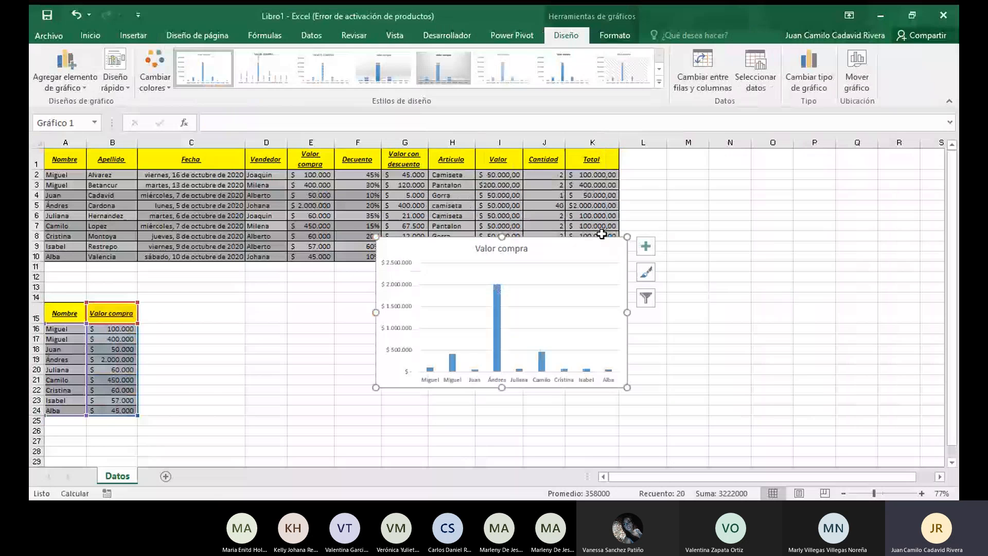
drag(601, 234, 407, 277)
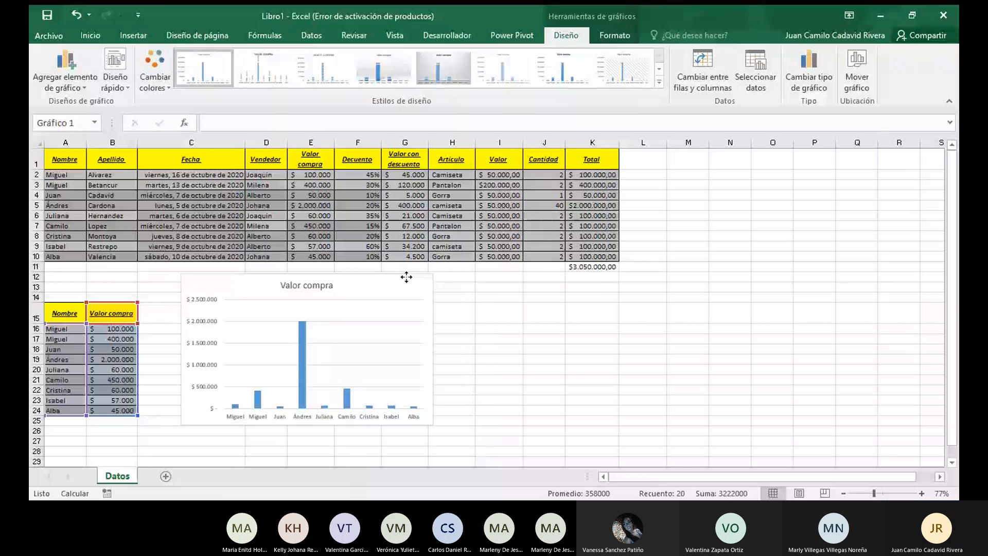
drag(406, 278, 405, 286)
click(544, 329)
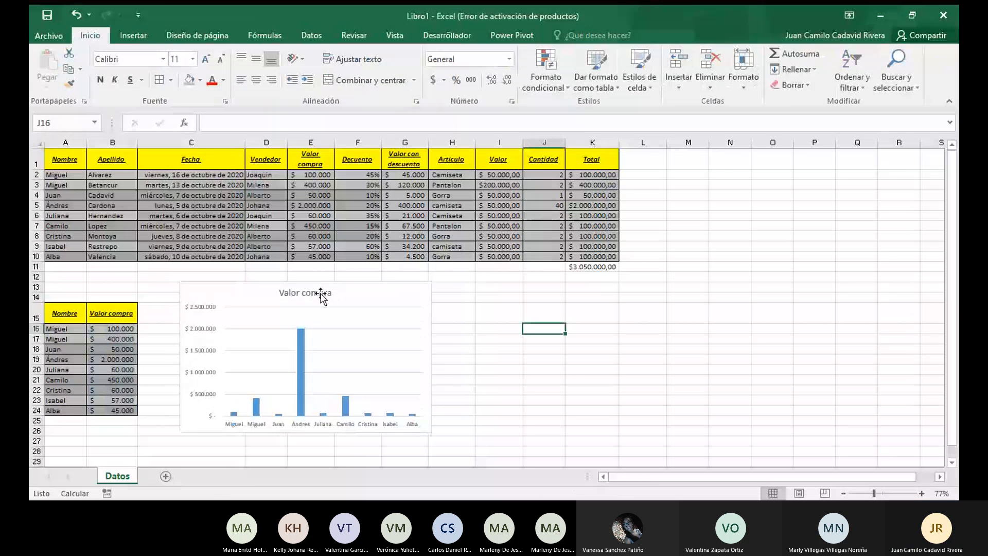
Recolor the chart with the monochromatic gold palette and apply the fourth design style, with a gray gradient background and data labels
click(323, 295)
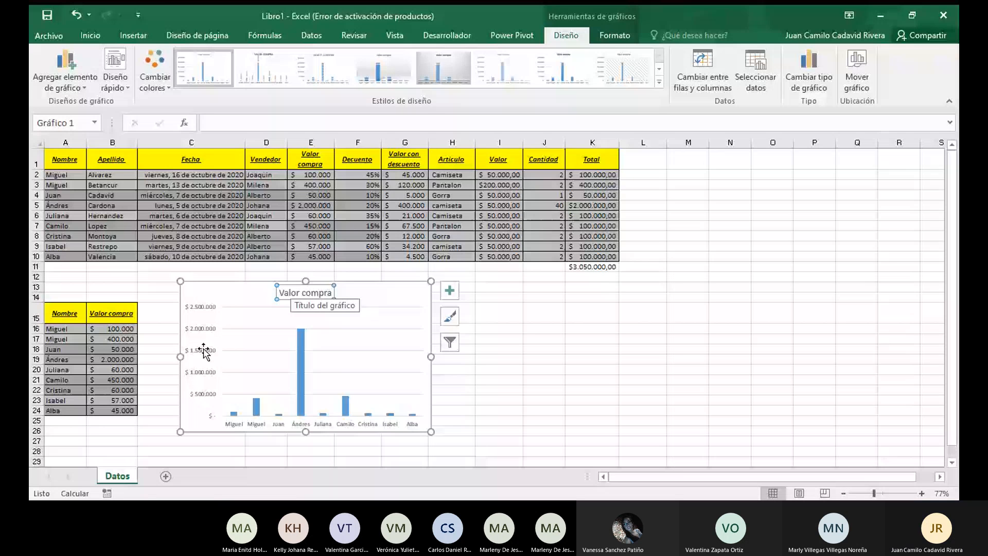
click(301, 345)
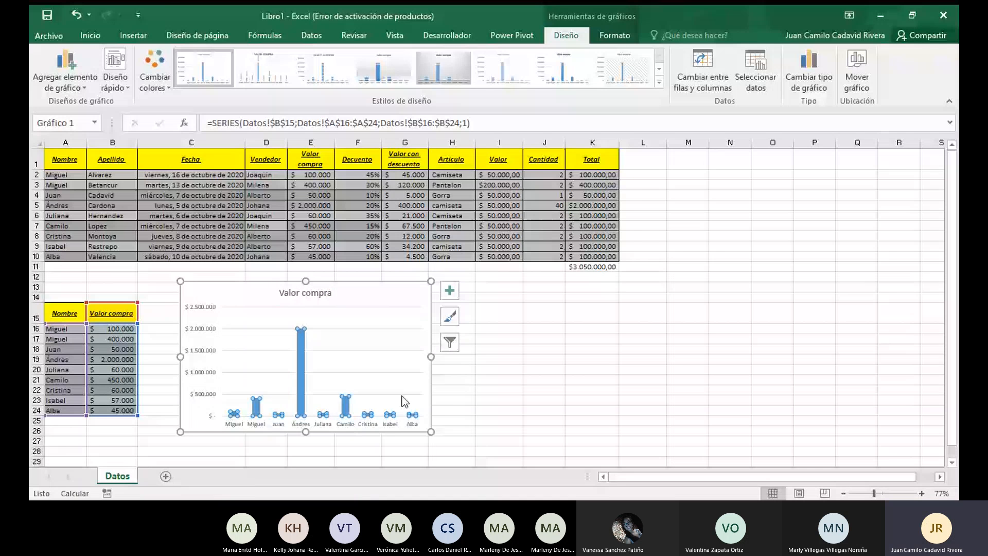
scroll(404, 402, down, 2)
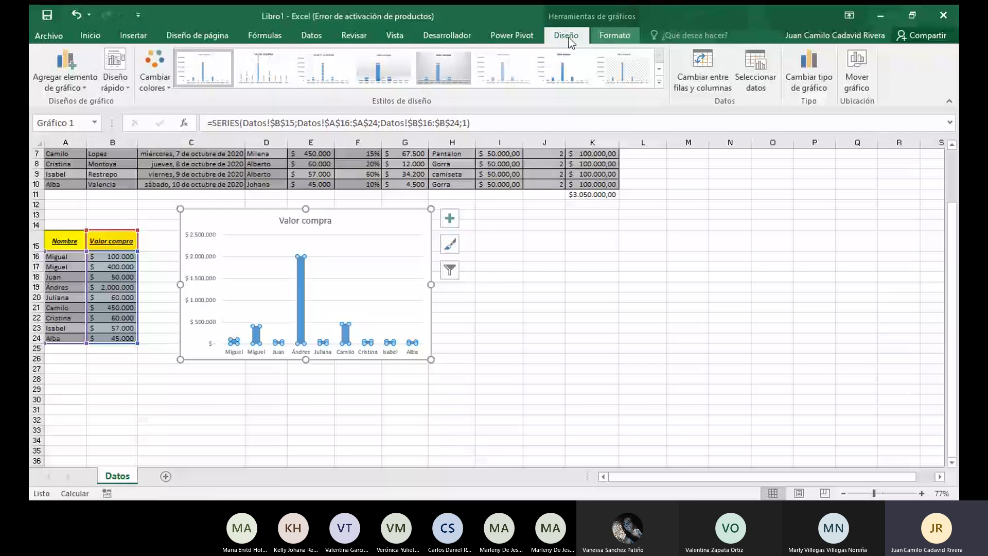
click(162, 80)
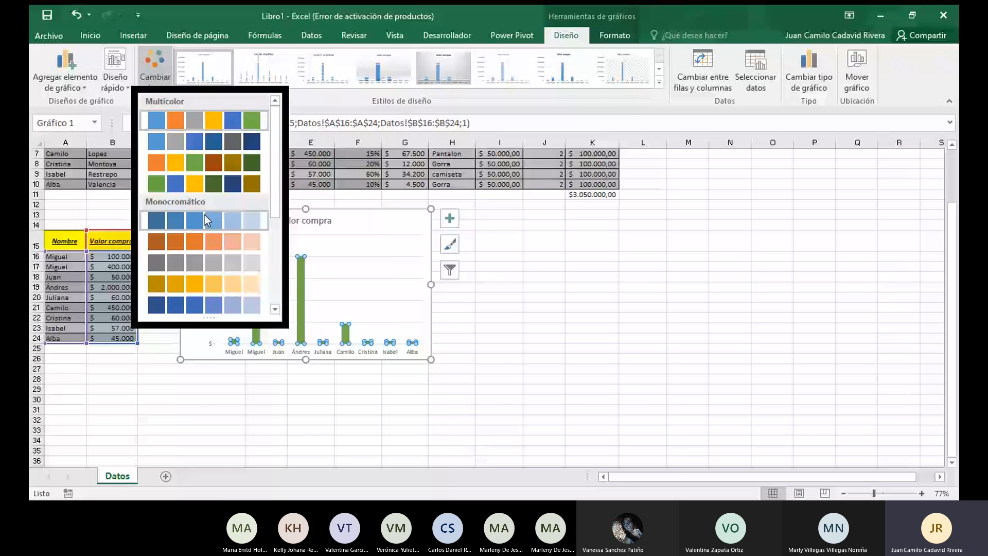
click(205, 284)
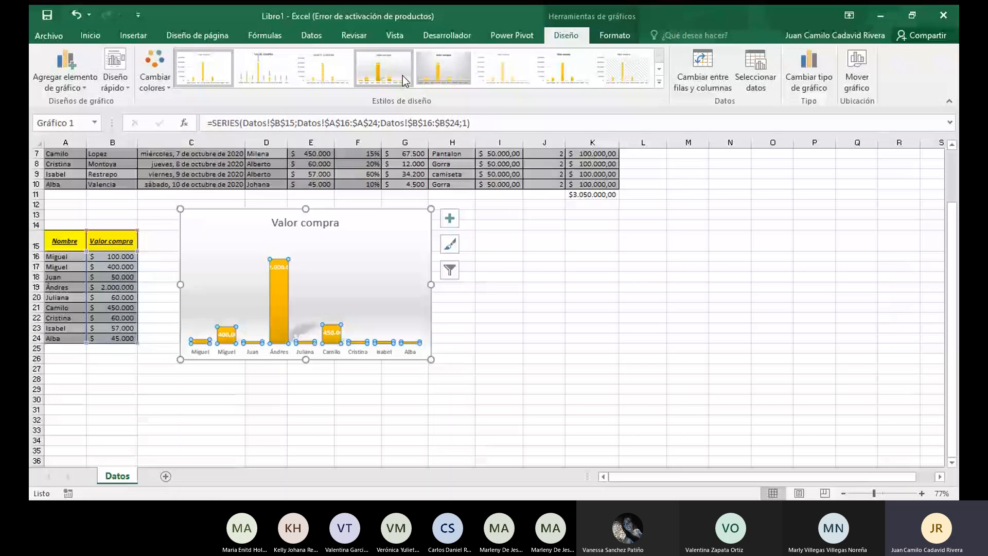
click(402, 76)
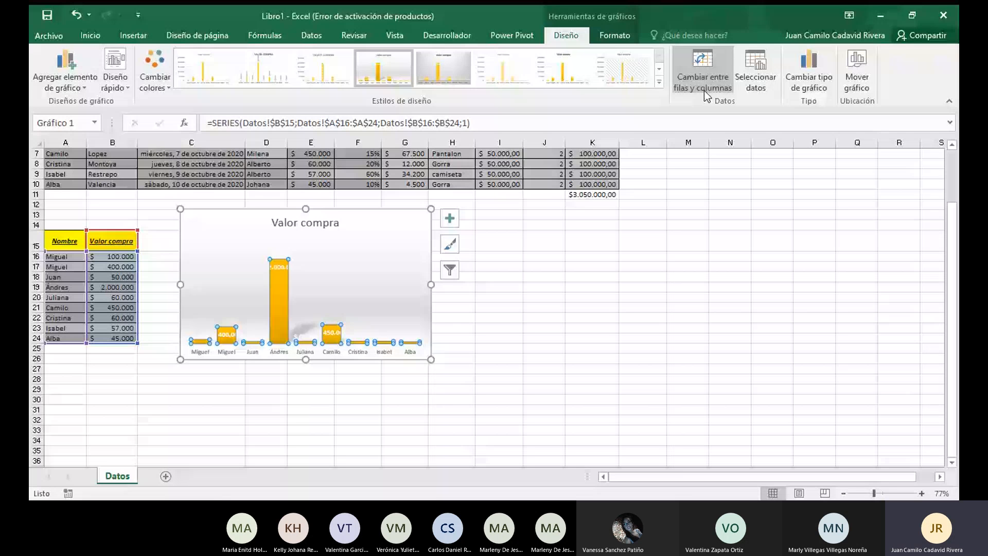
Try swapping the chart's rows and columns, restore the original arrangement, and preview other chart styles without applying one
click(702, 67)
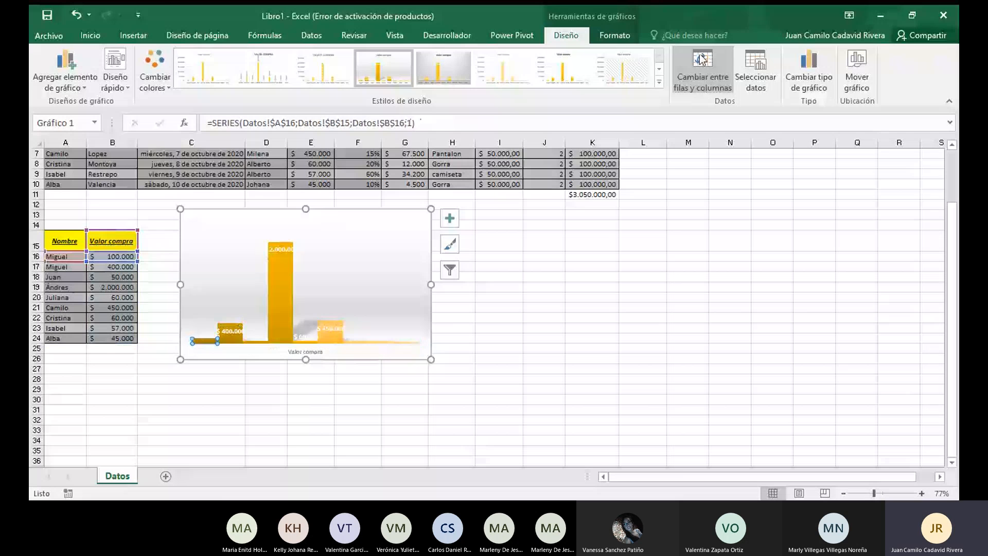
click(702, 59)
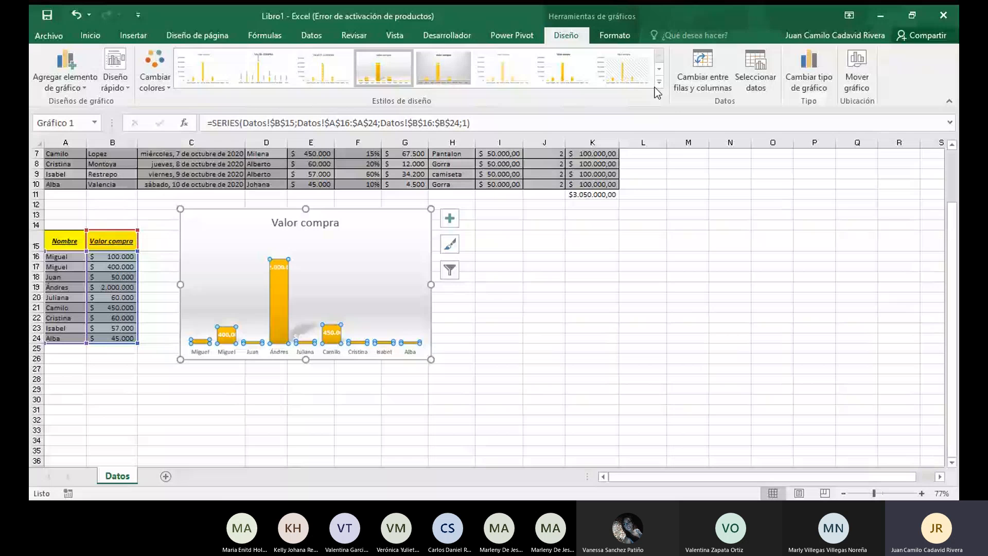
click(658, 81)
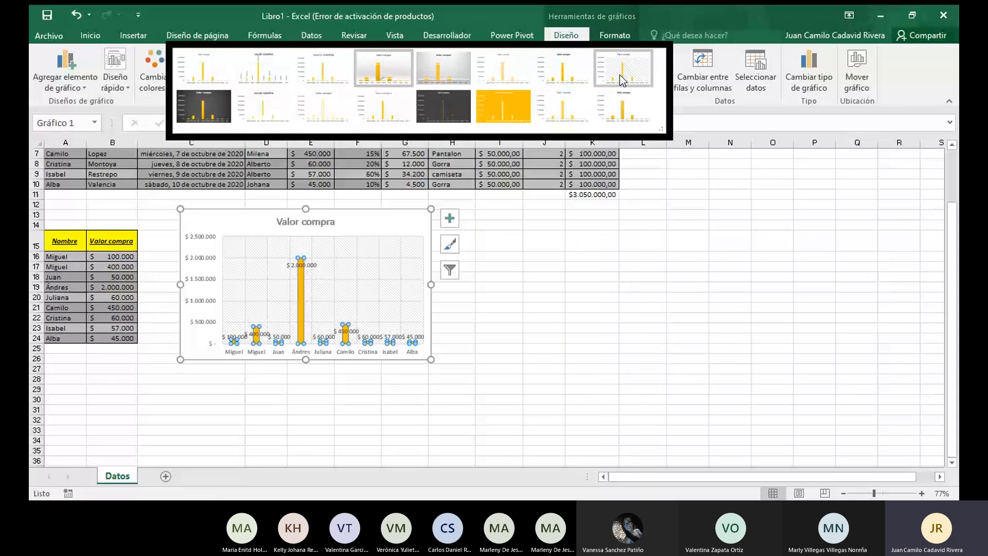
click(894, 82)
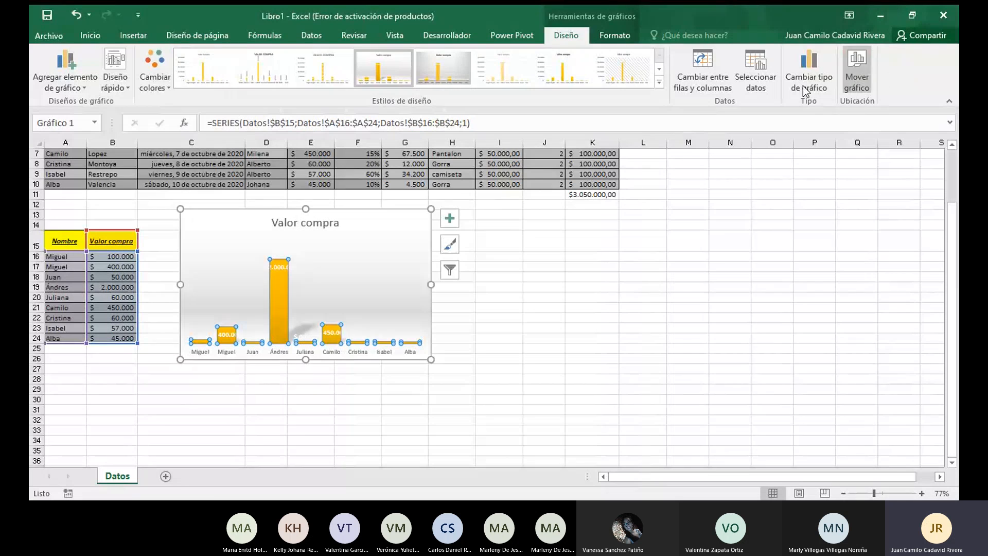
click(612, 36)
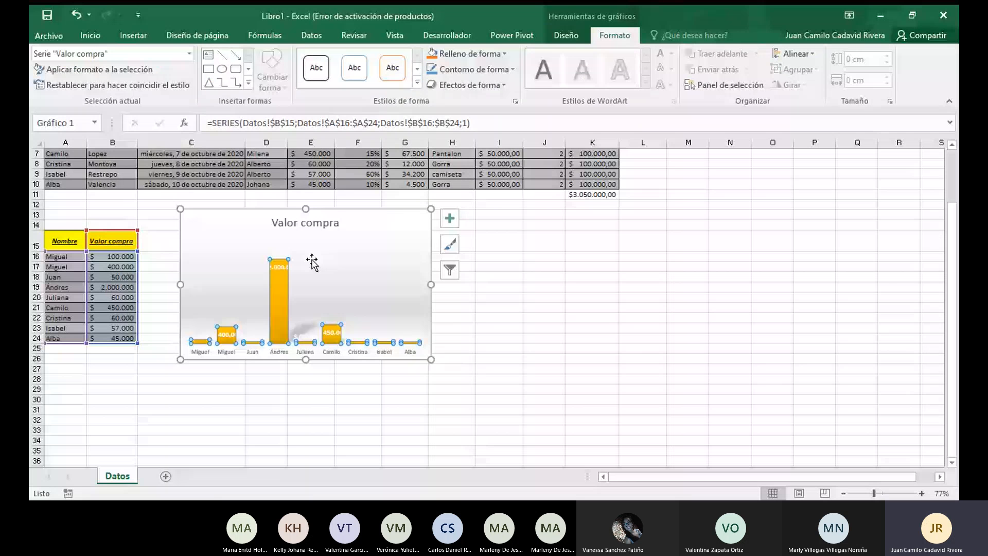
click(449, 222)
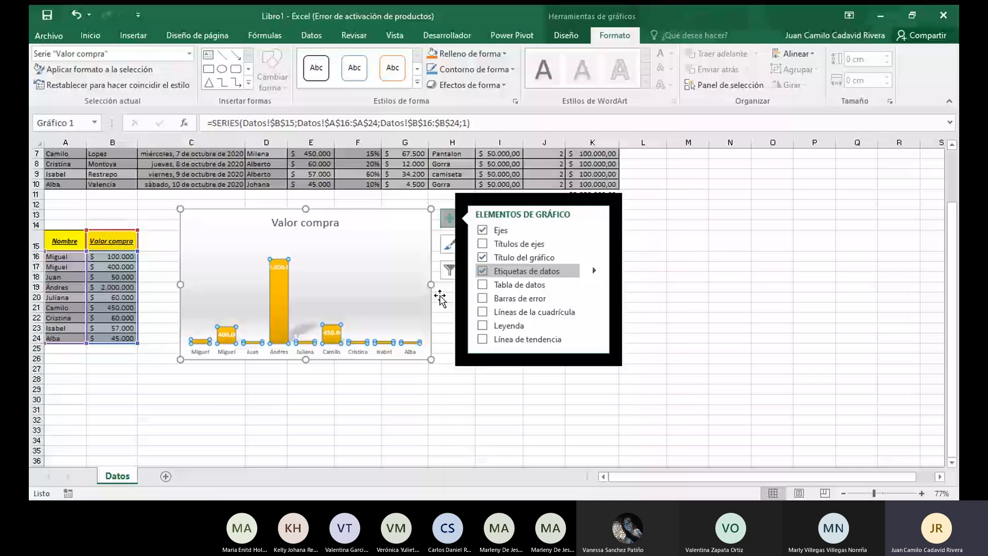
click(446, 338)
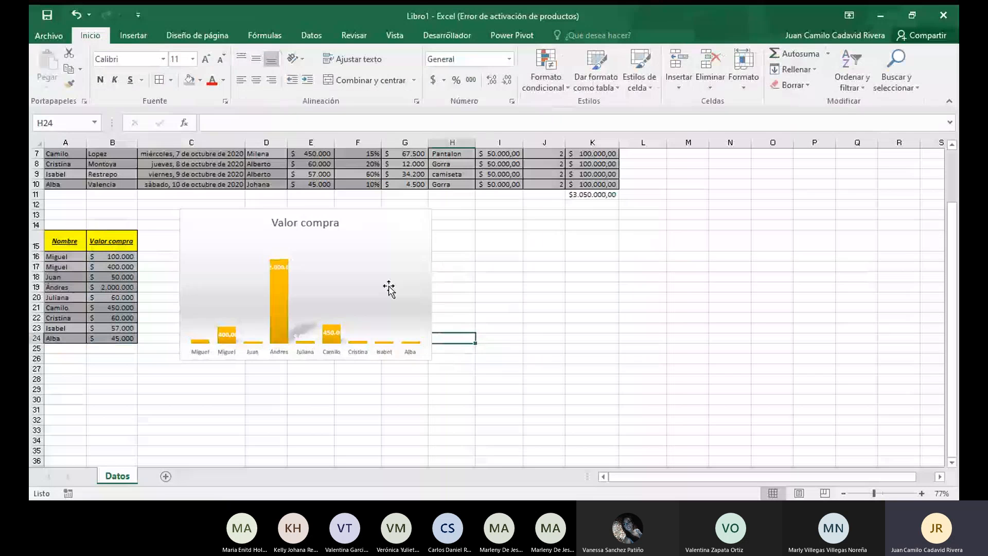
Try showing axis titles and a data table on the Valor compra chart
click(389, 289)
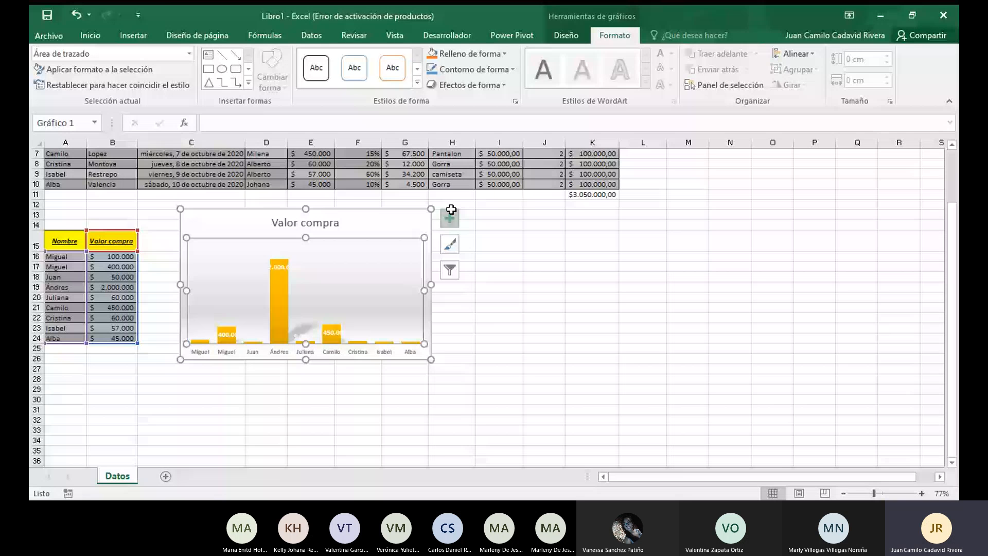
click(450, 217)
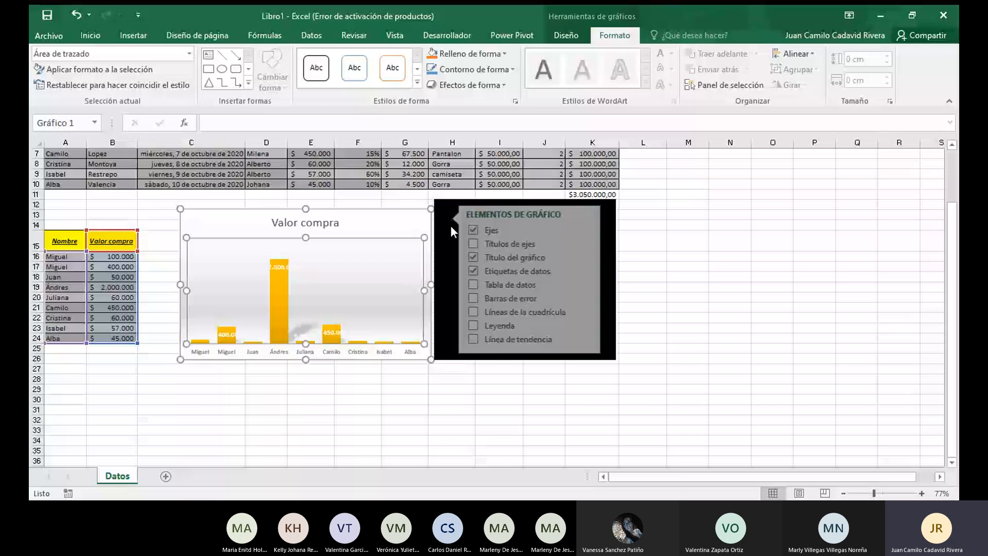
click(483, 245)
click(487, 245)
click(484, 286)
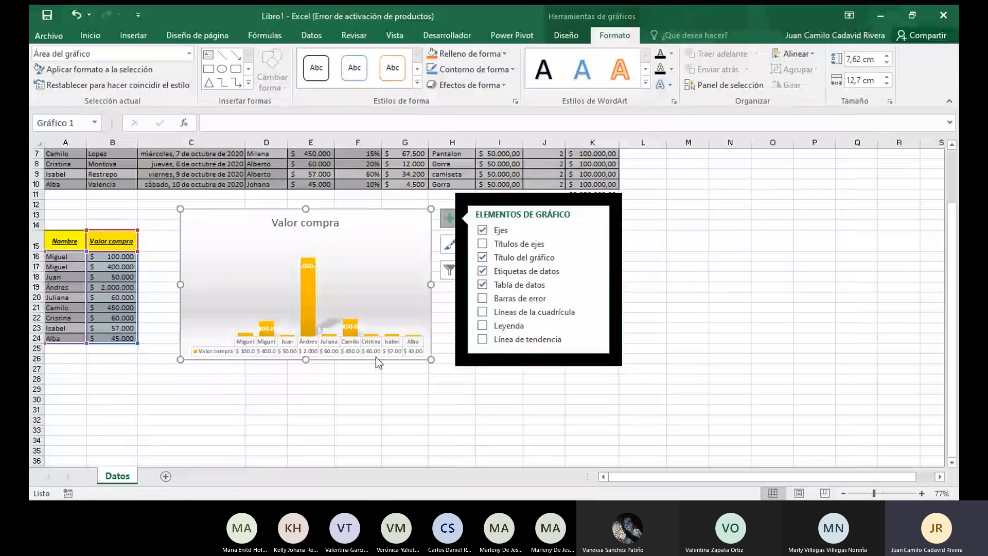
click(482, 284)
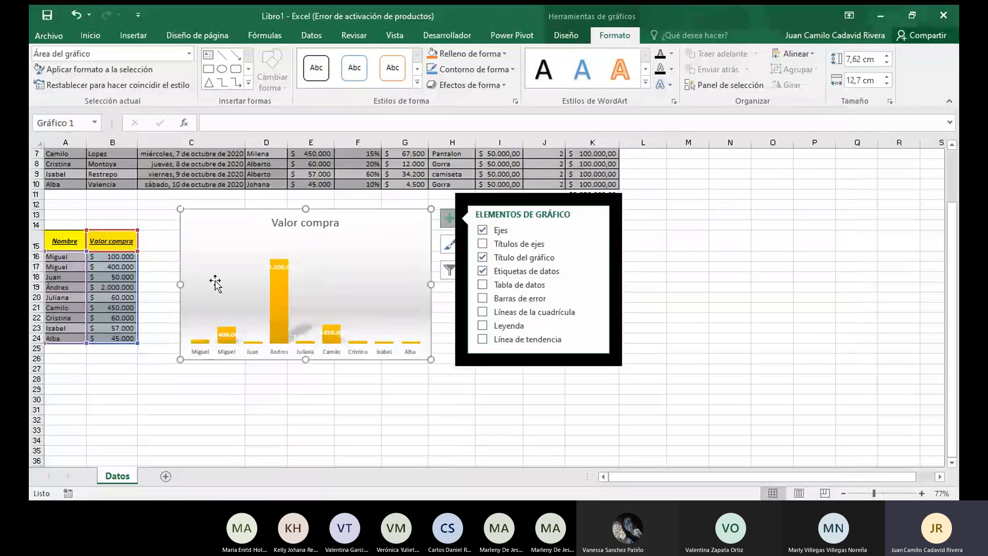
Add gridlines and a legend to the Valor compra chart
click(483, 313)
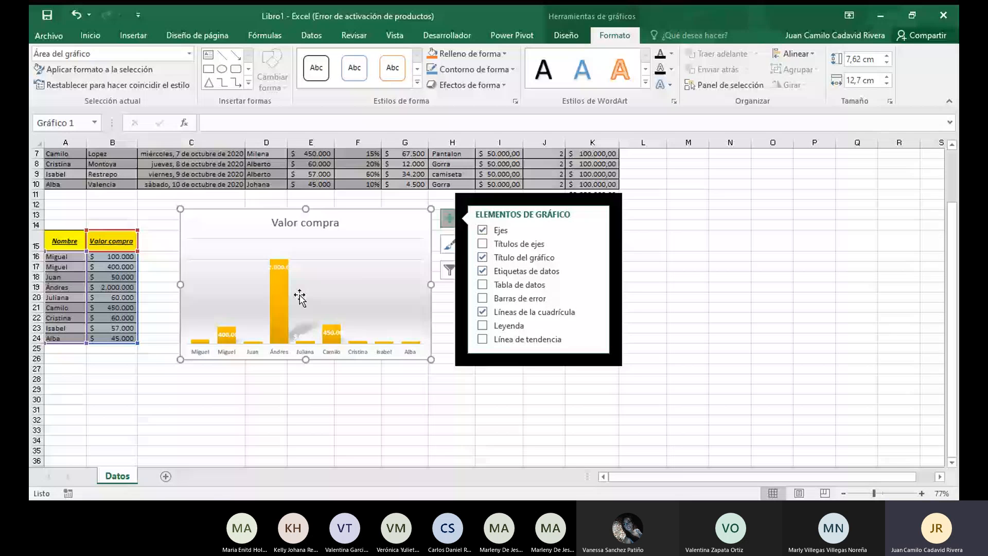
click(483, 325)
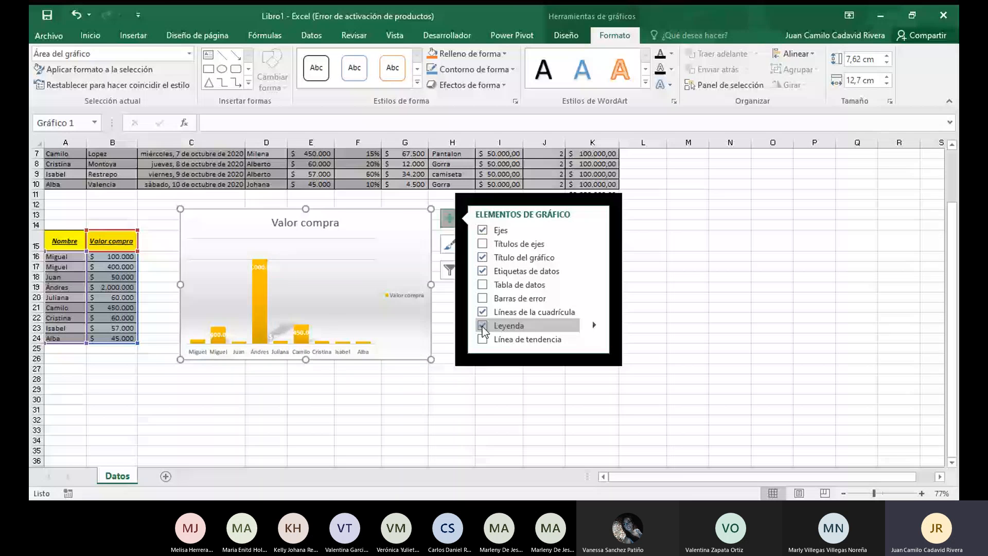
click(483, 339)
click(483, 340)
click(499, 379)
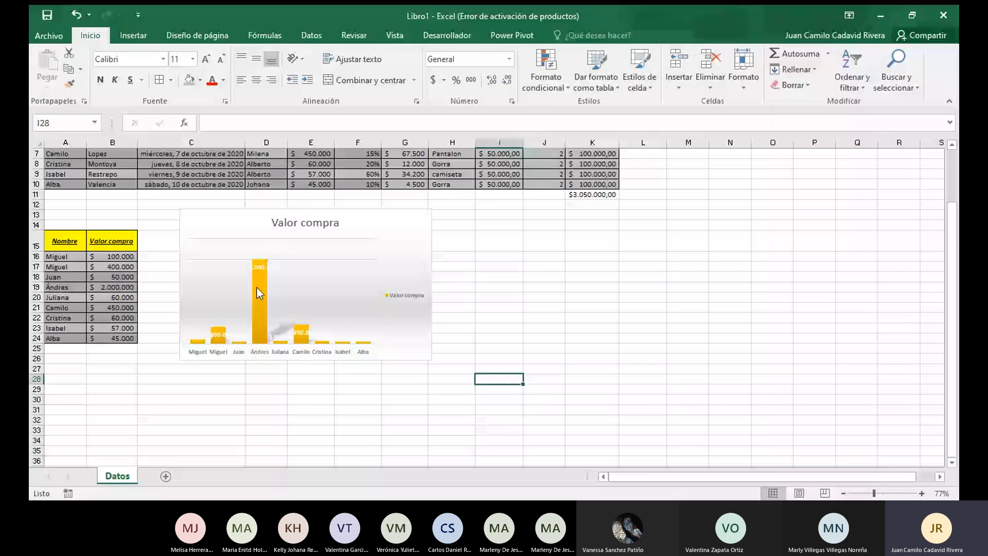
Apply the chart style with pale outlined columns, a white background and a value axis to the Valor compra chart
click(260, 293)
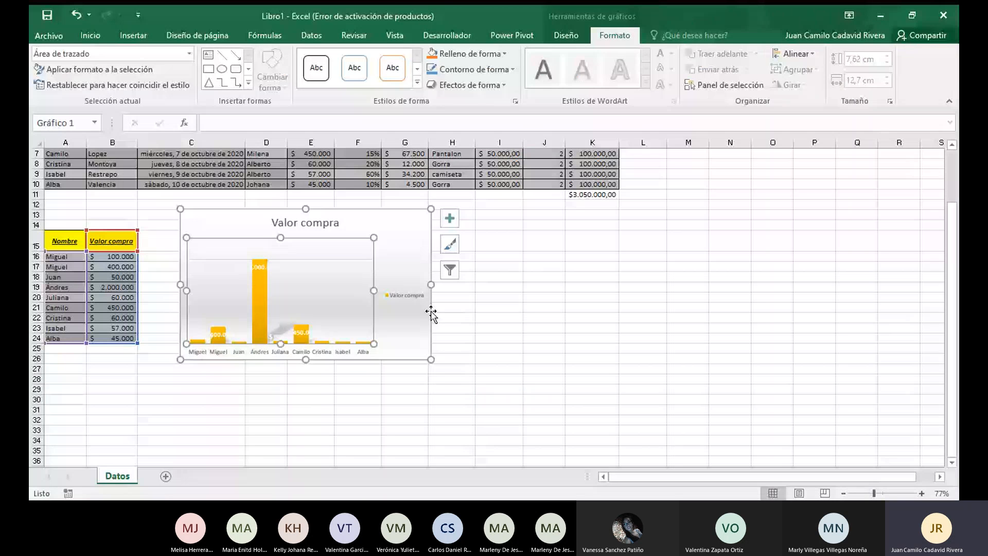
click(452, 368)
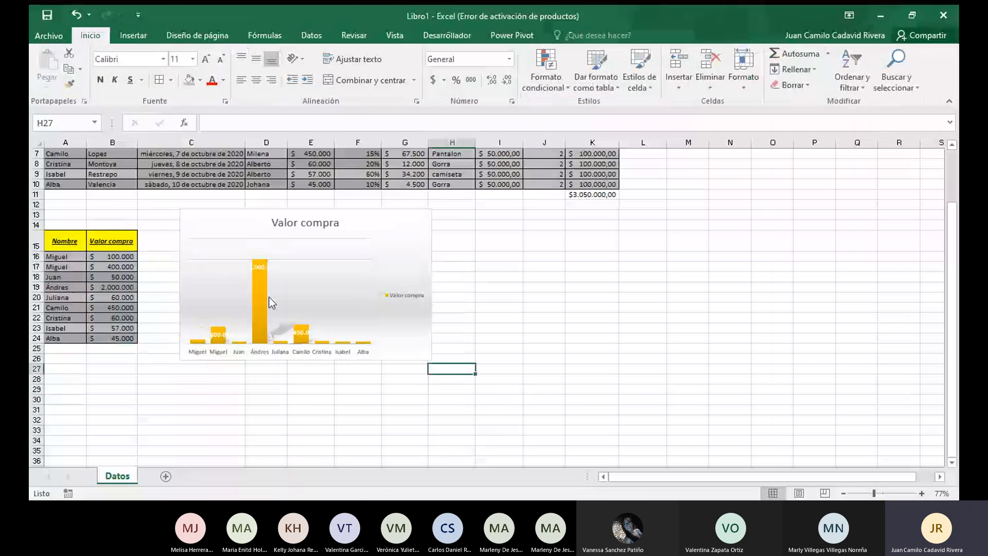
click(272, 303)
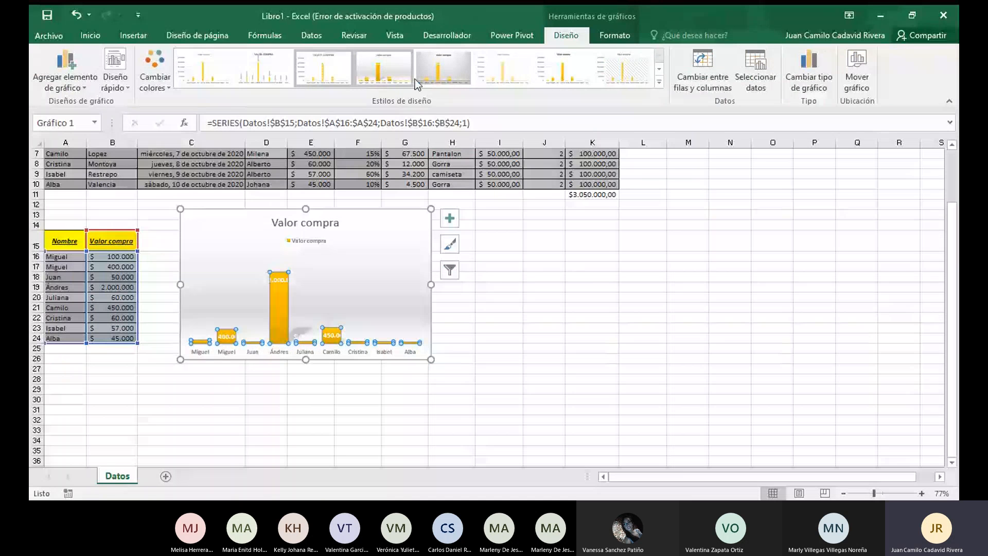
click(503, 67)
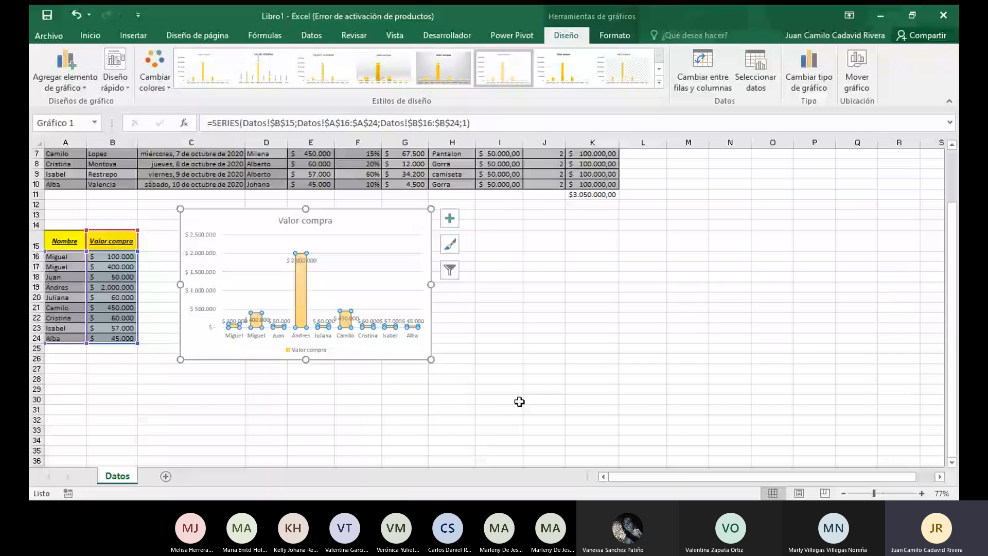
click(544, 277)
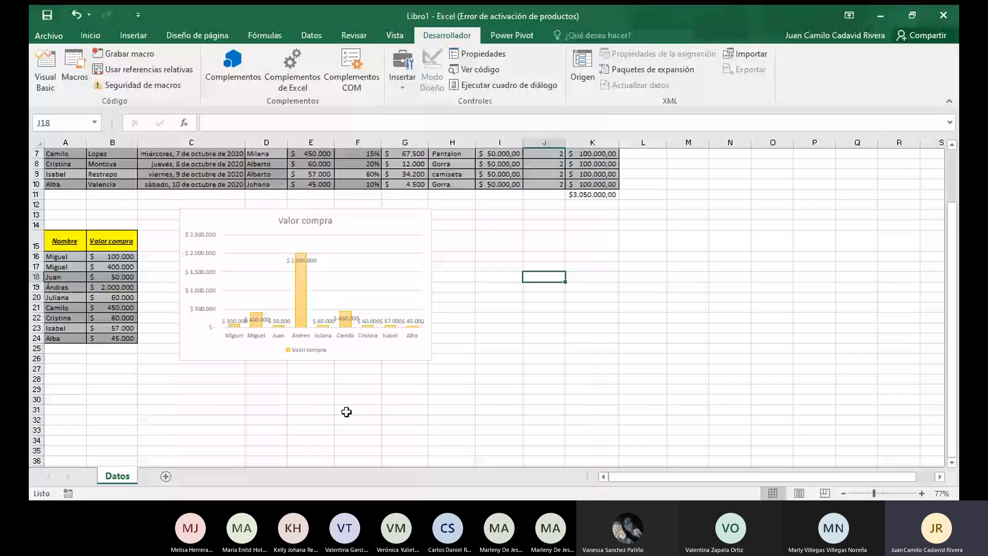
Enlarge the Valor compra chart so it extends to column J and down to row 33
scroll(347, 411, up, 3)
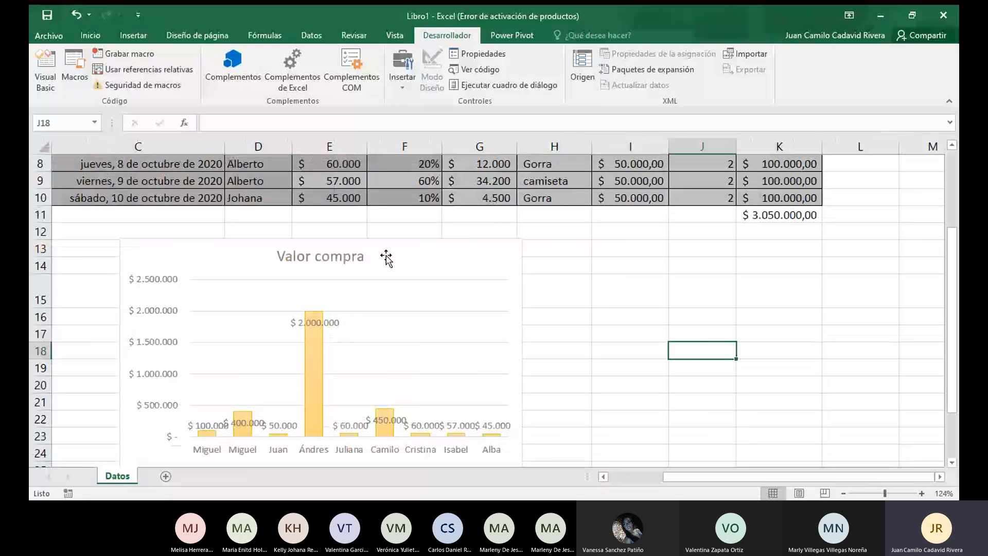
scroll(385, 257, down, 2)
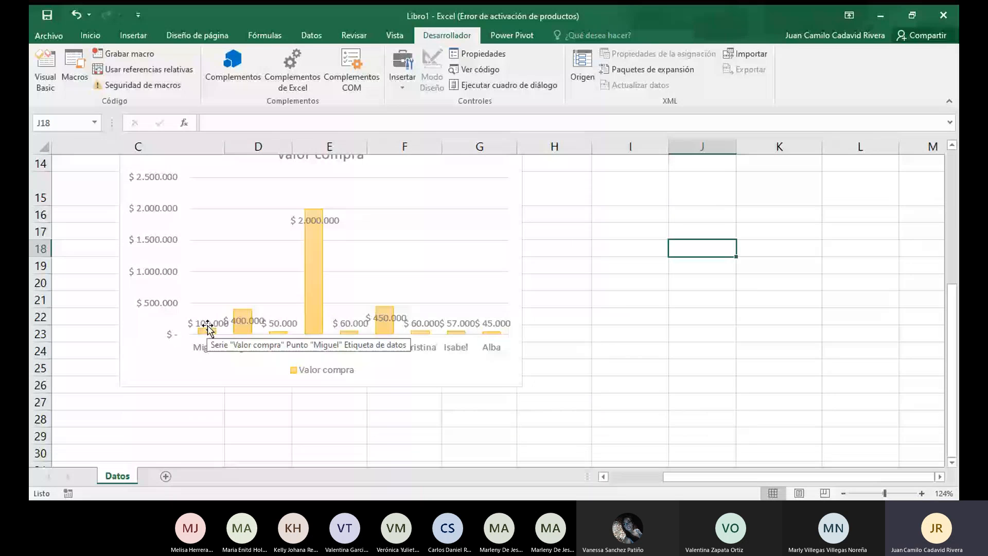
click(207, 328)
drag(521, 385, 591, 428)
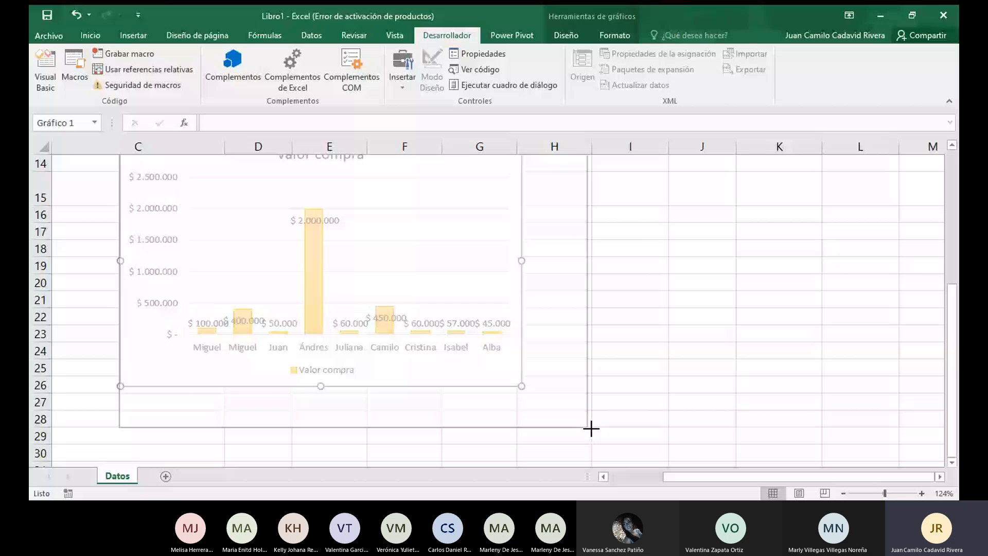
drag(591, 428, 629, 430)
scroll(331, 322, down, 1)
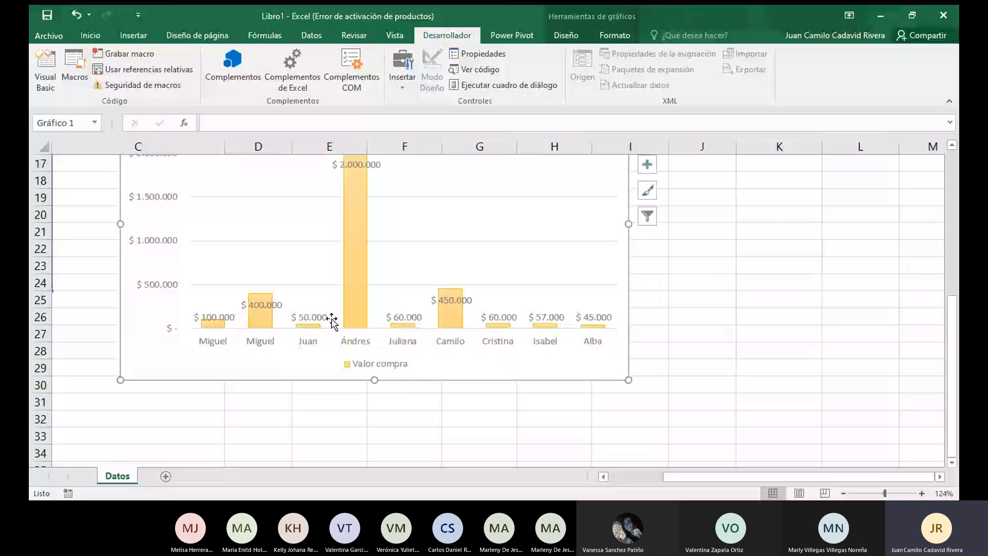
drag(628, 379, 710, 436)
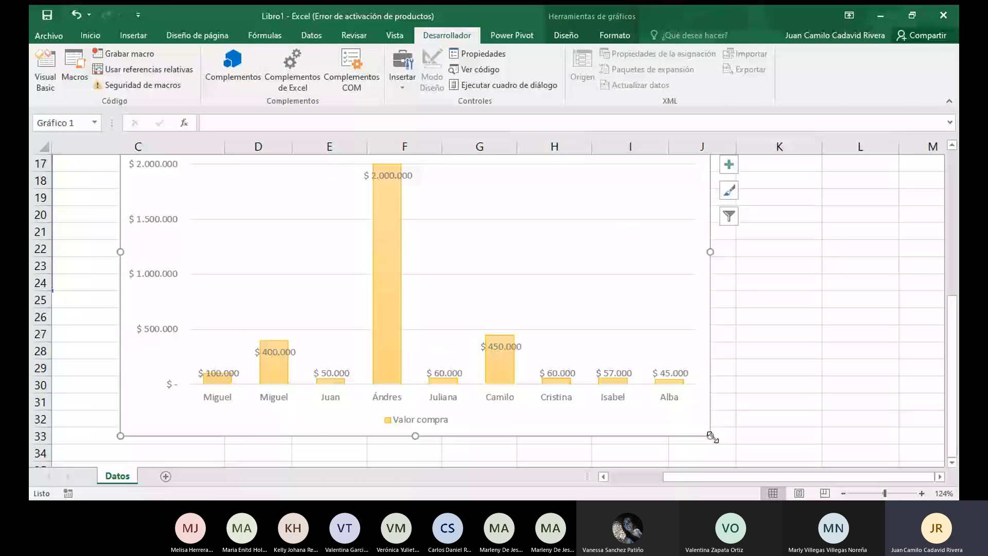
scroll(712, 437, up, 1)
click(779, 402)
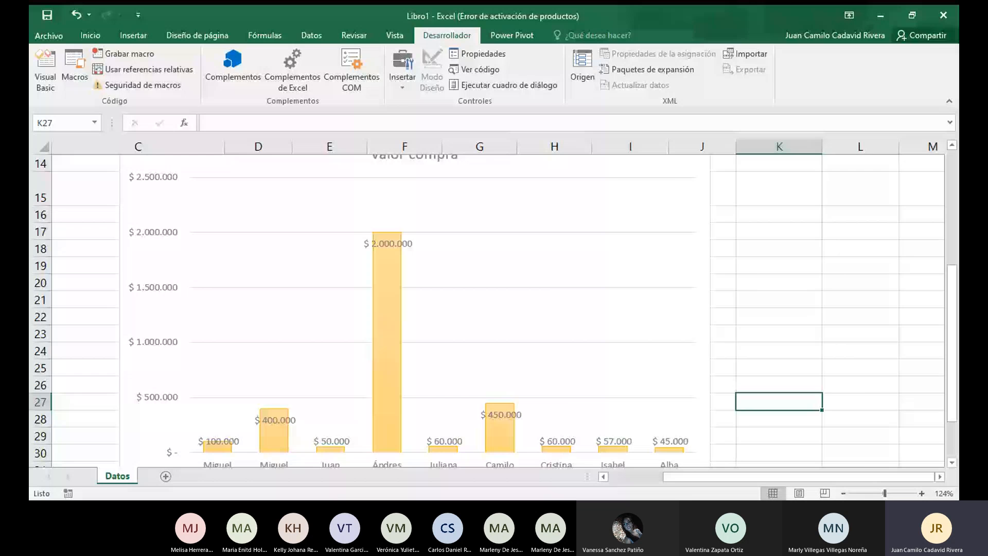
Autofit the widths of columns B, C, I, E and K to their contents
scroll(213, 370, down, 4)
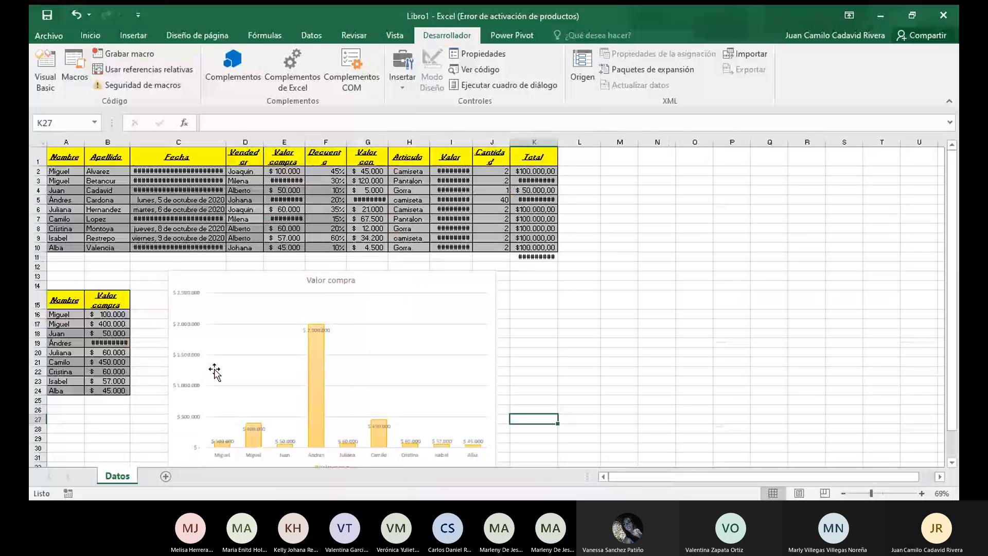
double_click(126, 143)
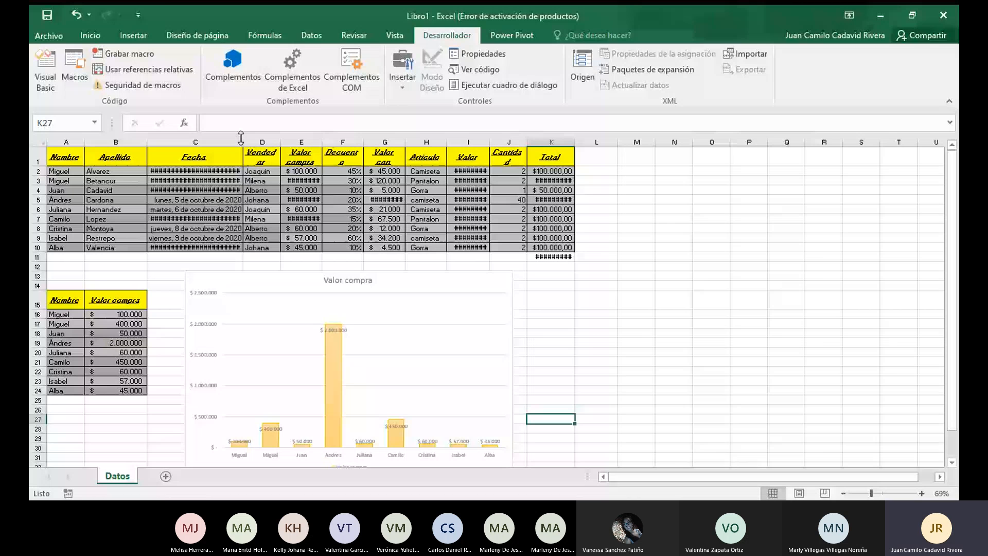
double_click(240, 138)
double_click(497, 139)
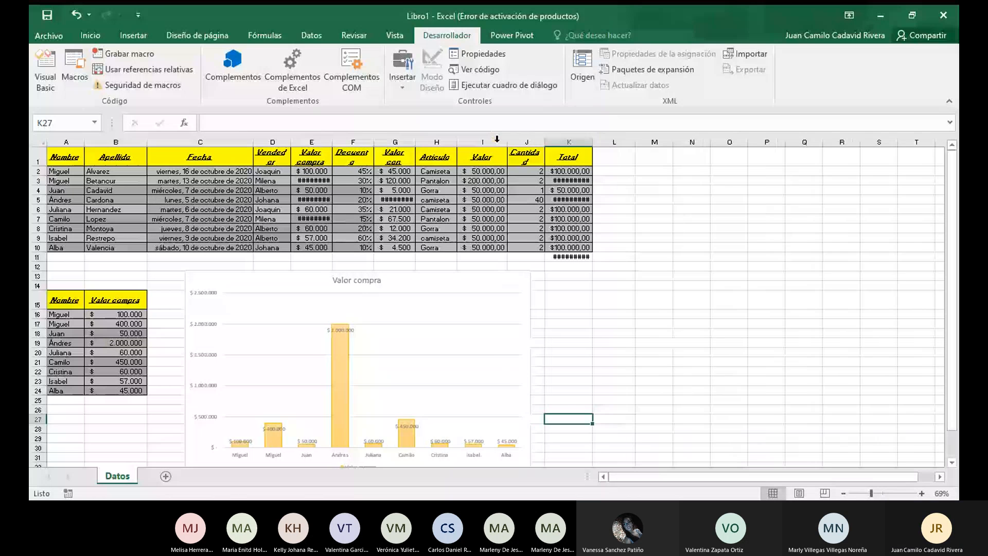
double_click(332, 139)
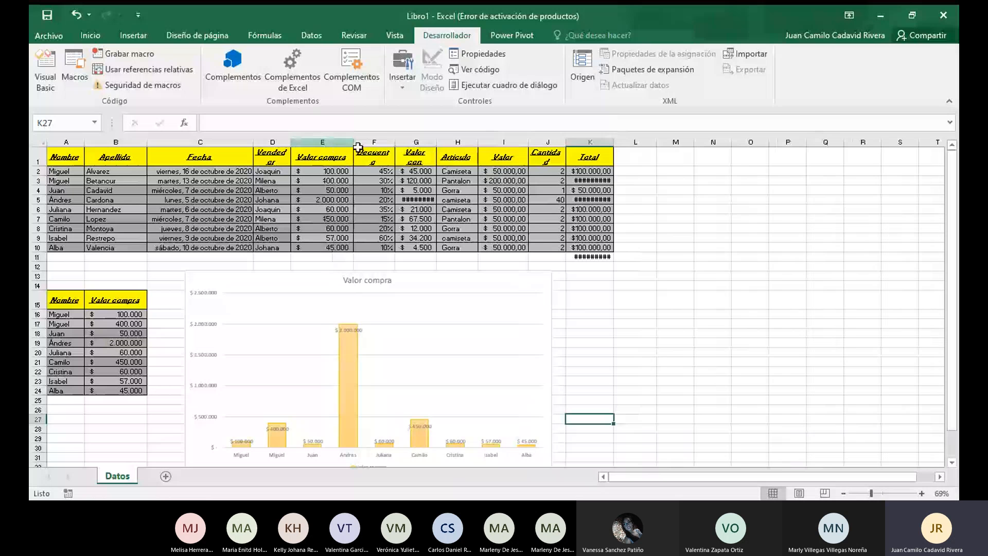
double_click(614, 142)
click(632, 294)
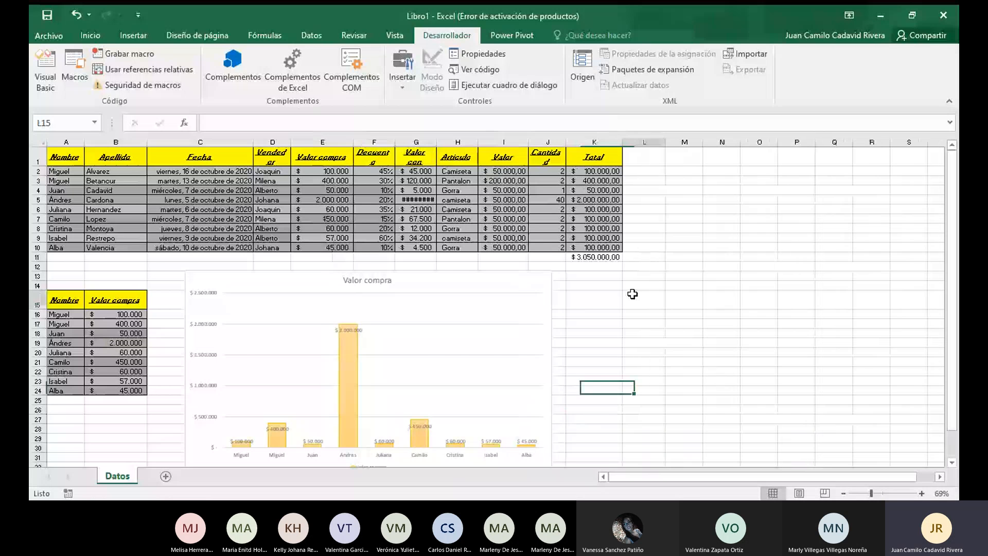
Zoom the sheet to 96% and examine the chart, the total in K11 and the Nombre and Valor compra table
scroll(632, 294, down, 3)
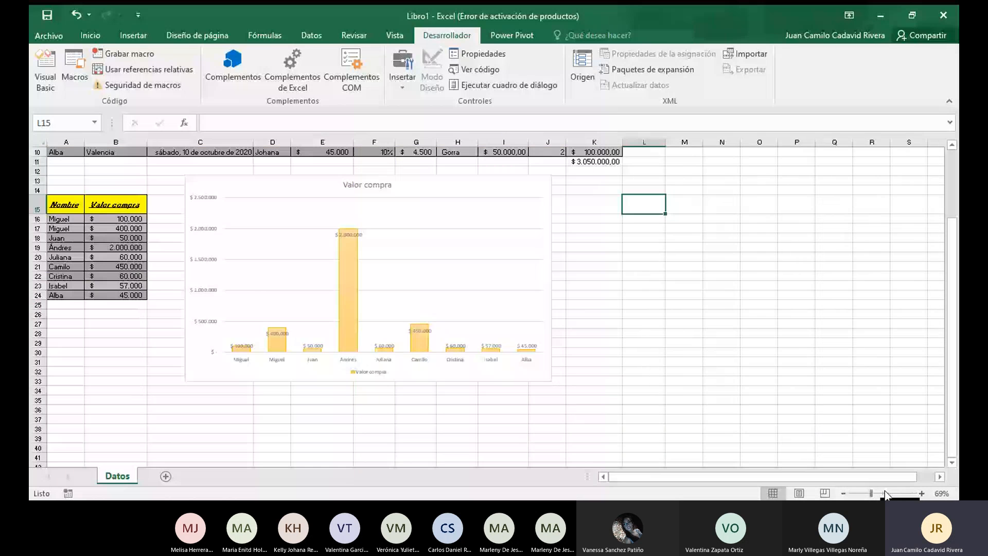
click(881, 493)
scroll(437, 223, up, 3)
scroll(325, 204, down, 3)
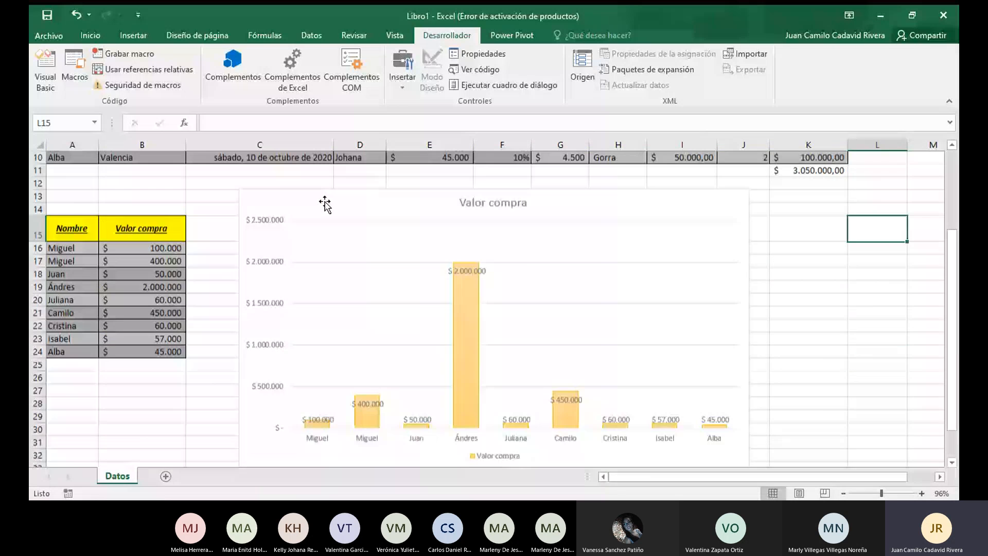
scroll(423, 267, up, 1)
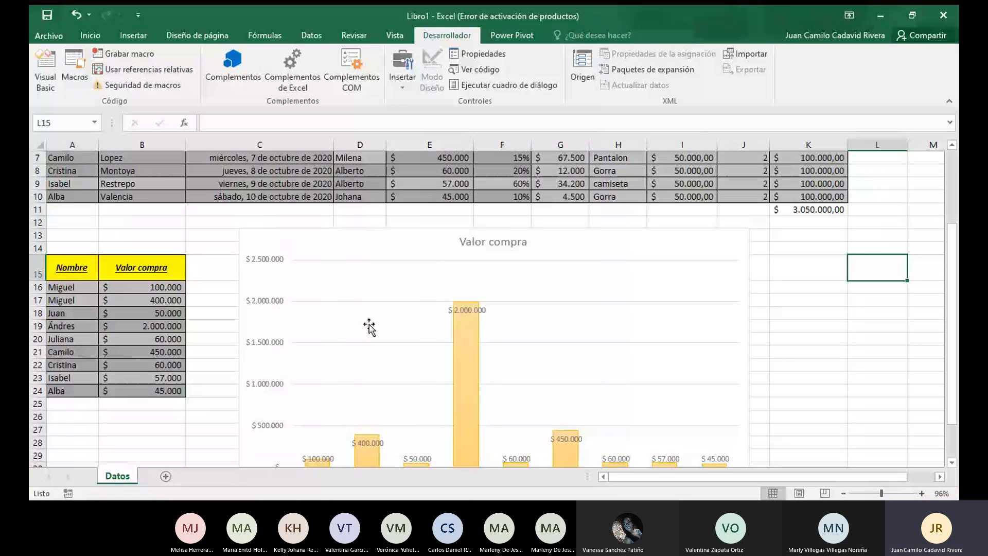
scroll(822, 212, up, 2)
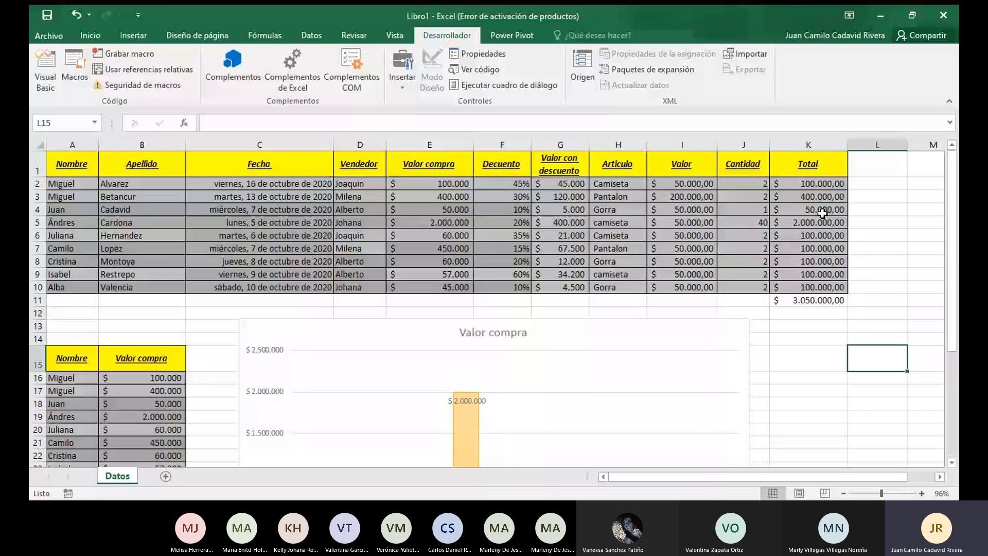
click(808, 301)
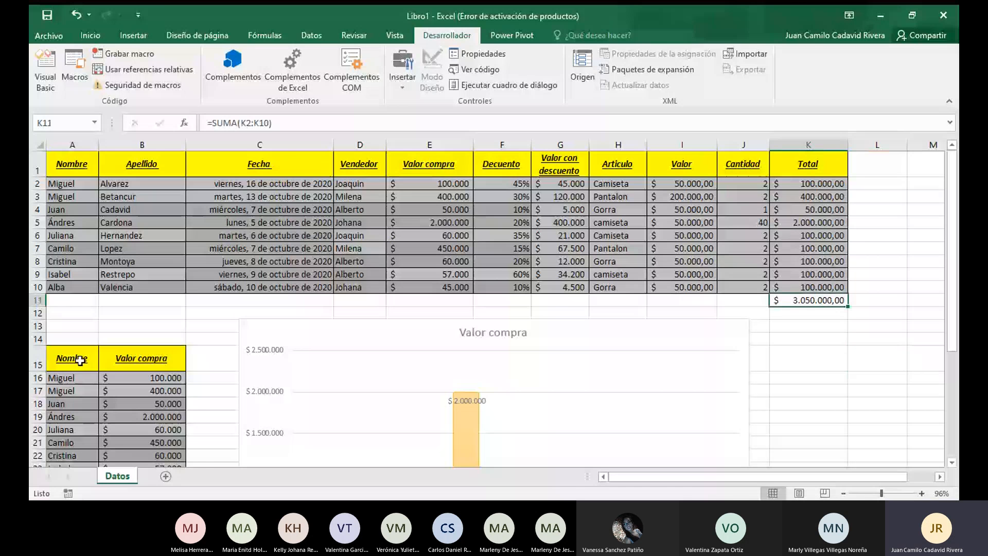
drag(80, 361, 155, 455)
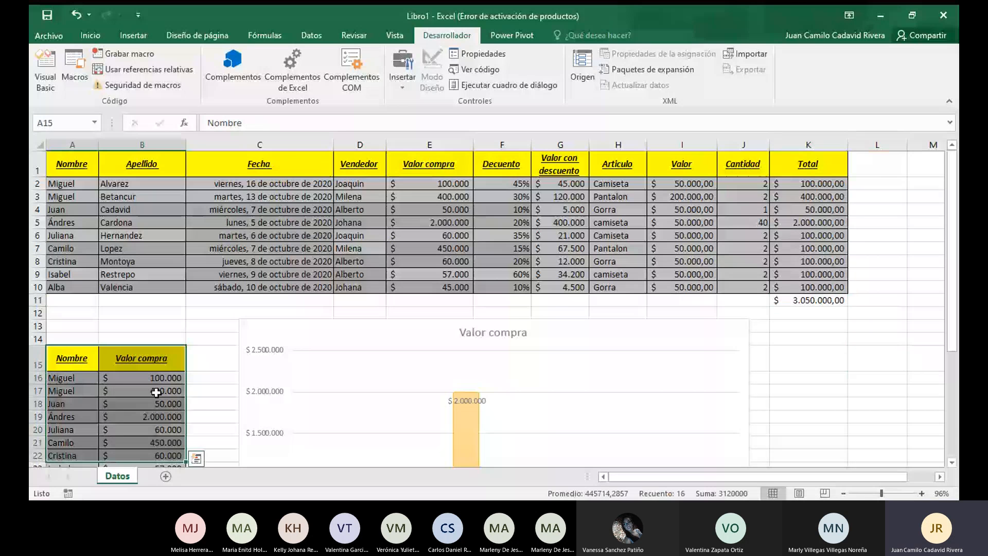
scroll(156, 393, down, 3)
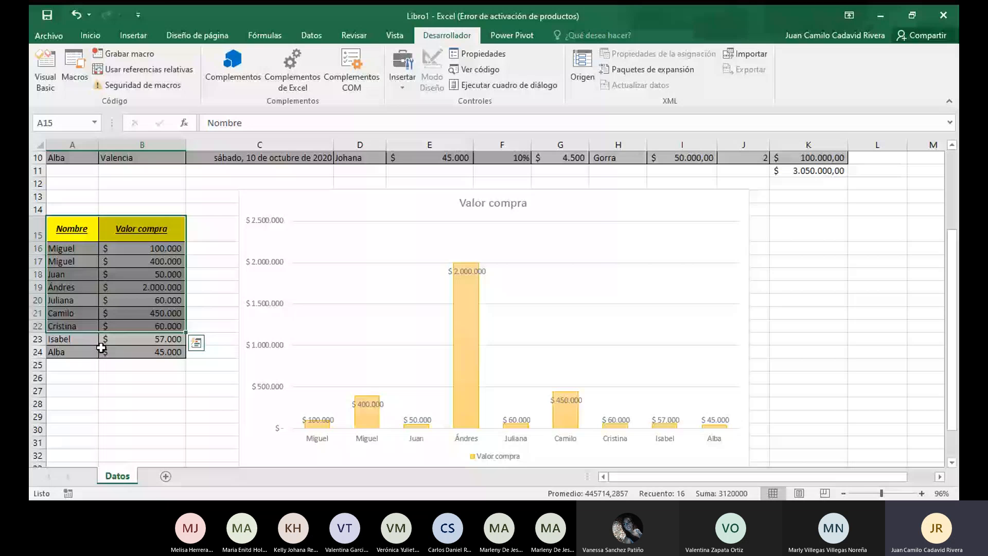
click(109, 349)
Set the Valor compra in B16 of the small table to 5.000.000 and check the column chart's response
click(154, 249)
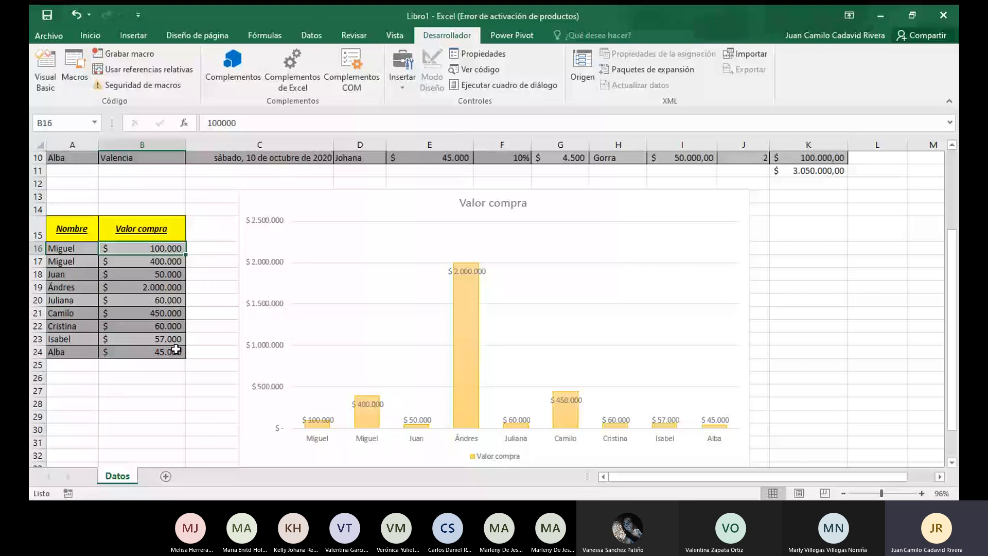
text(5.00)
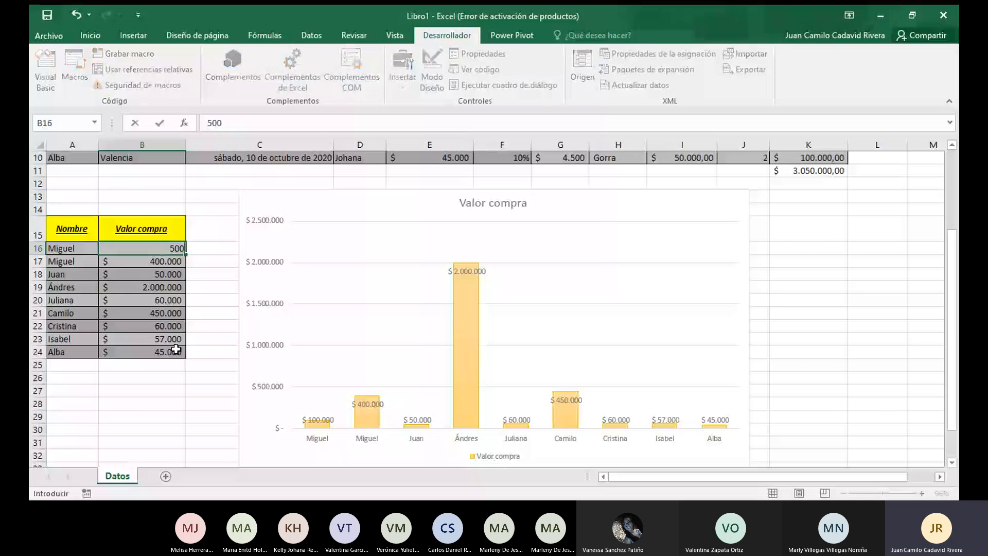
text(0.00)
text(0)
key(Return)
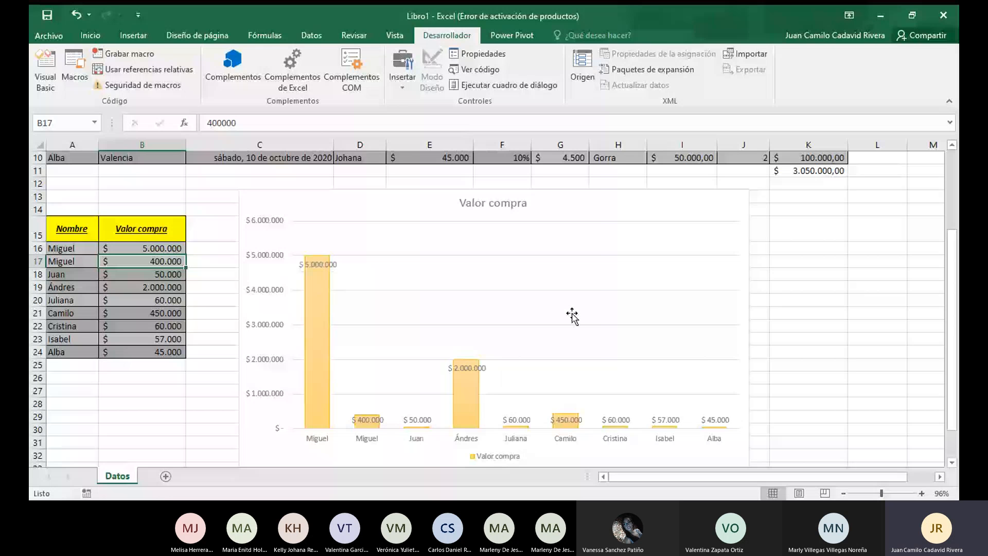
click(604, 238)
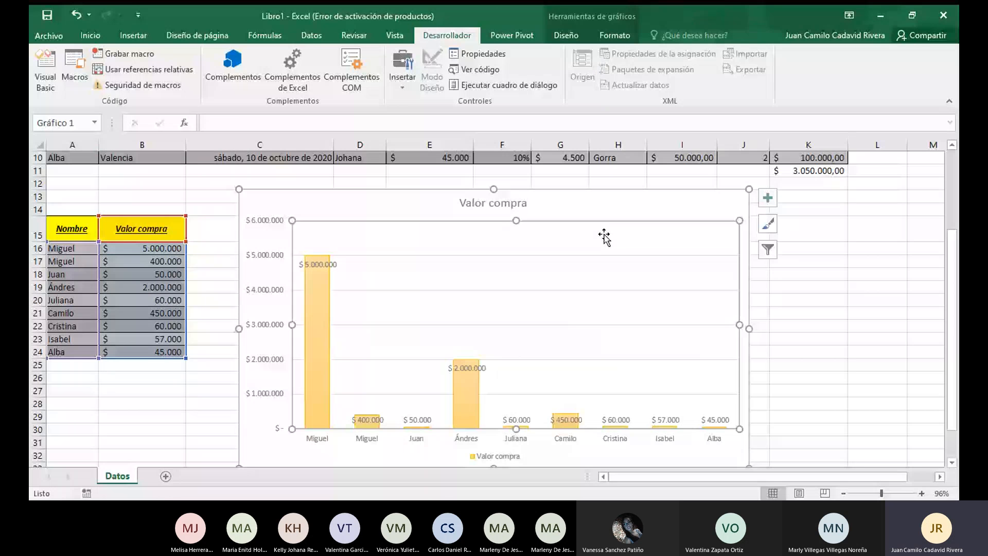
click(127, 214)
Look over the main data table, the Valor compra chart and the empty rows beneath the chart
scroll(149, 237, down, 1)
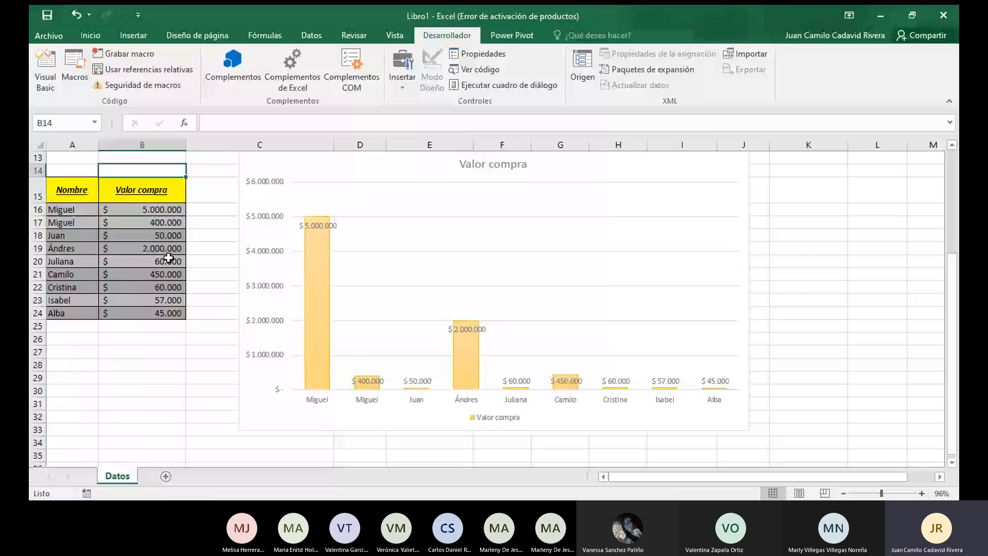
scroll(169, 257, down, 2)
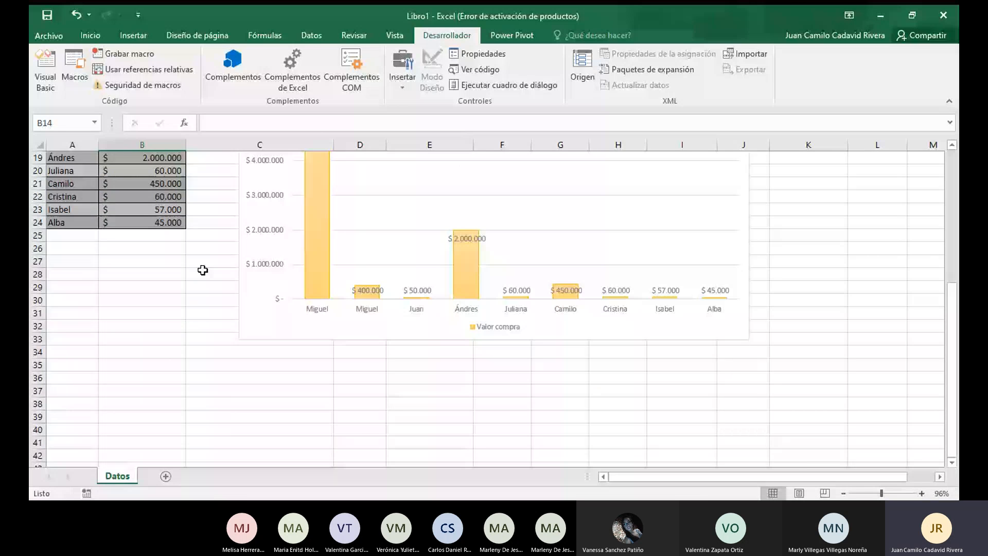
scroll(205, 275, down, 2)
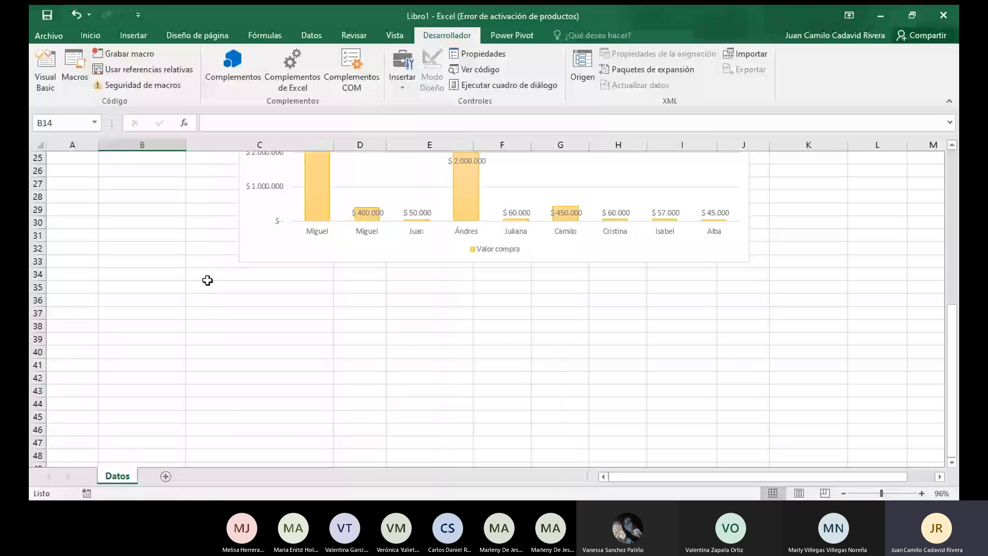
scroll(207, 280, up, 8)
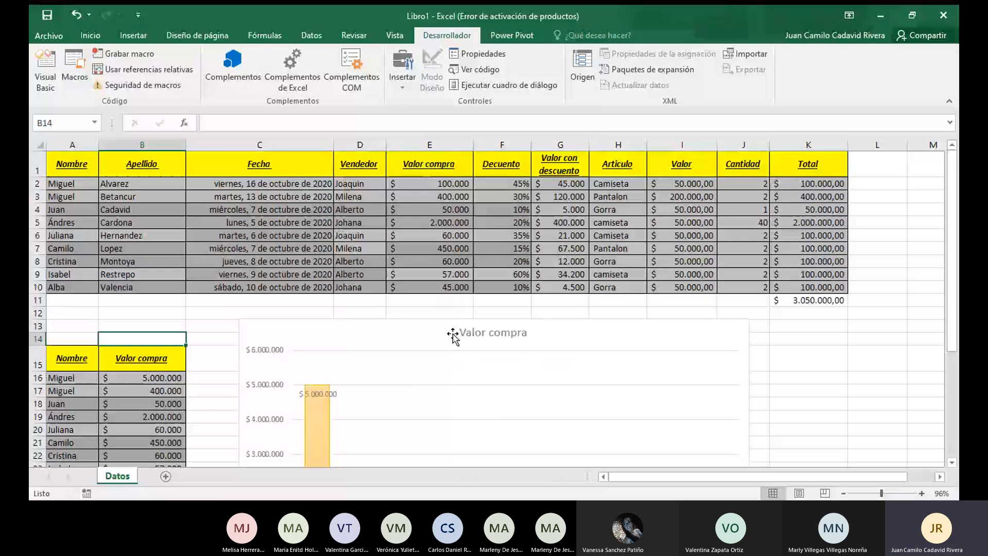
click(453, 334)
scroll(93, 292, down, 8)
click(72, 299)
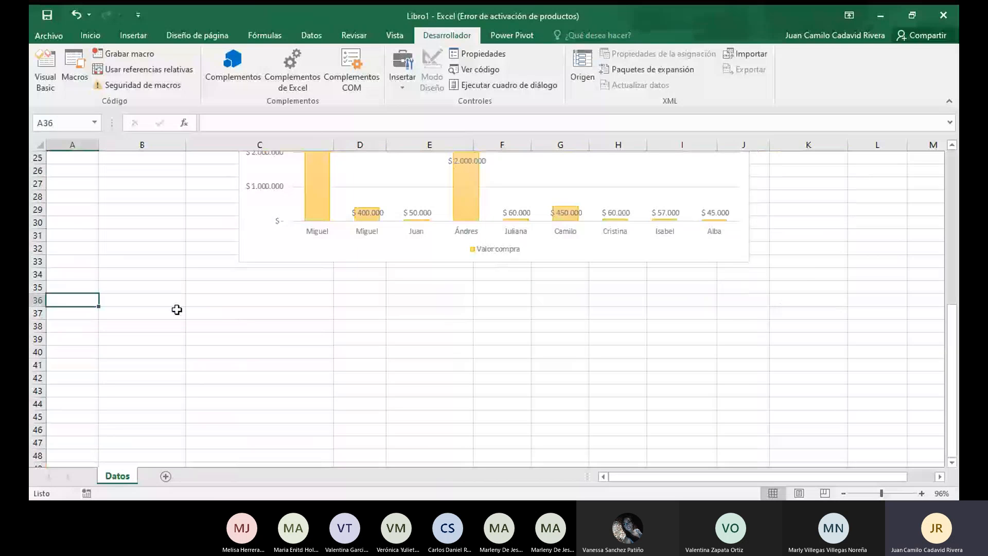
scroll(176, 309, up, 7)
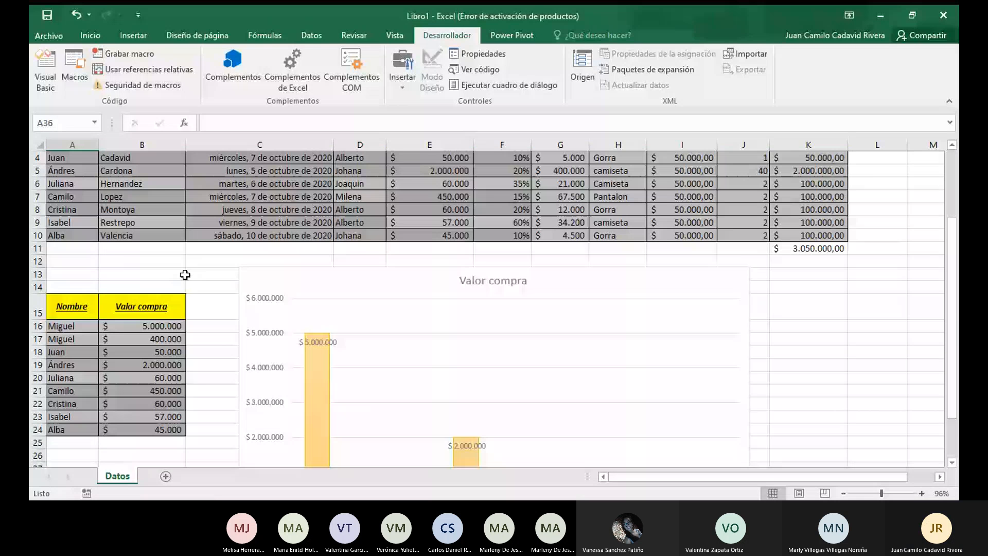
scroll(185, 275, up, 1)
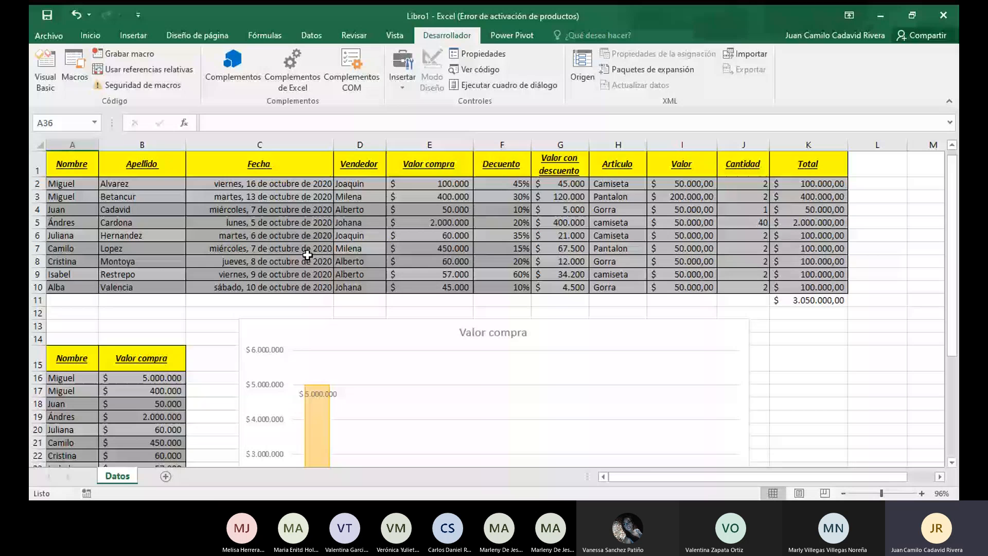
scroll(307, 255, down, 2)
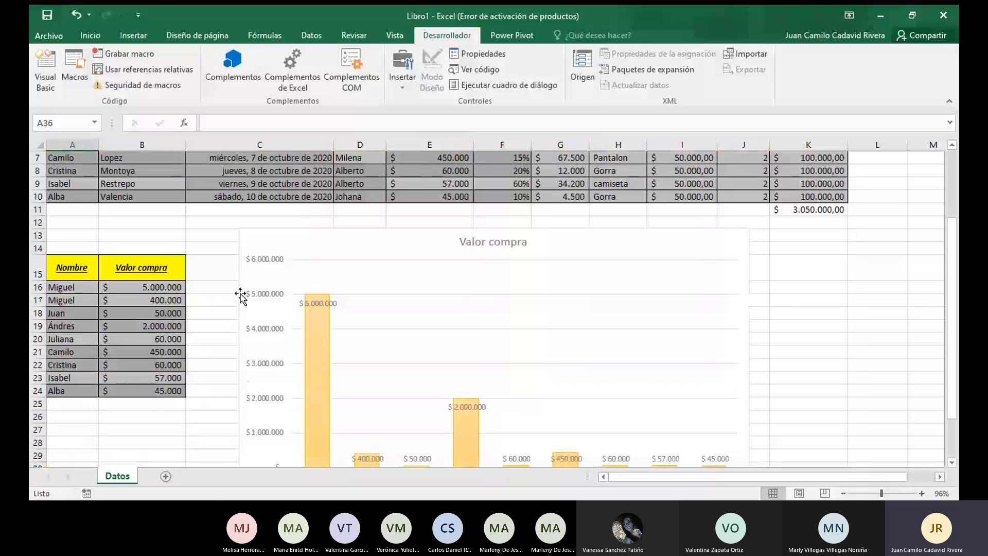
scroll(240, 297, up, 2)
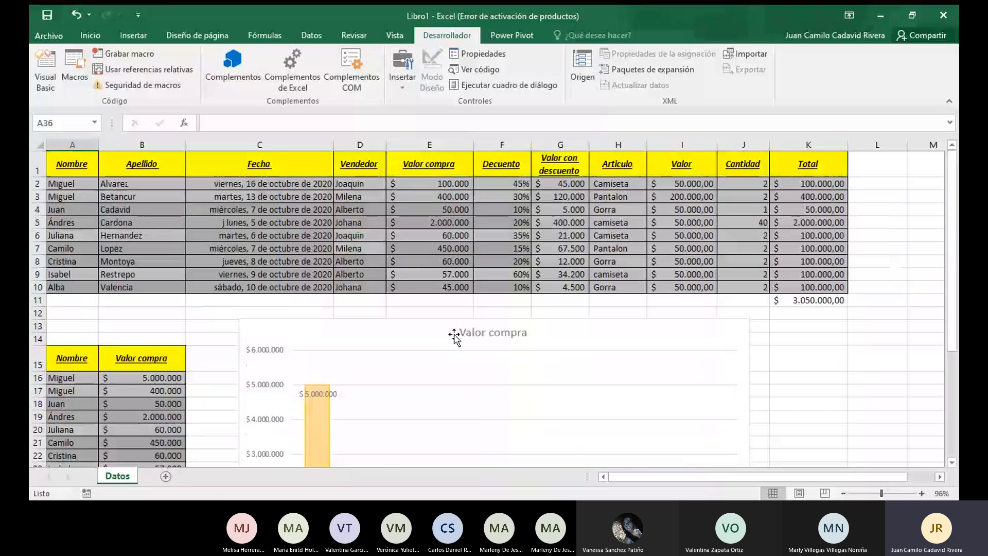
In the empty area below the chart, enter Nota1 in A36 and the partial label Not in B36
scroll(107, 344, down, 5)
scroll(148, 322, down, 1)
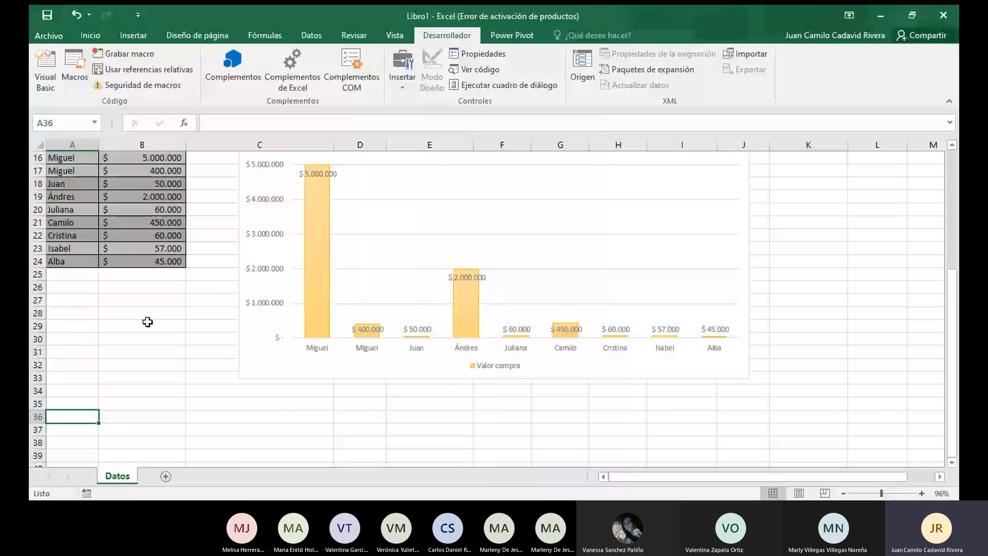
scroll(147, 321, down, 3)
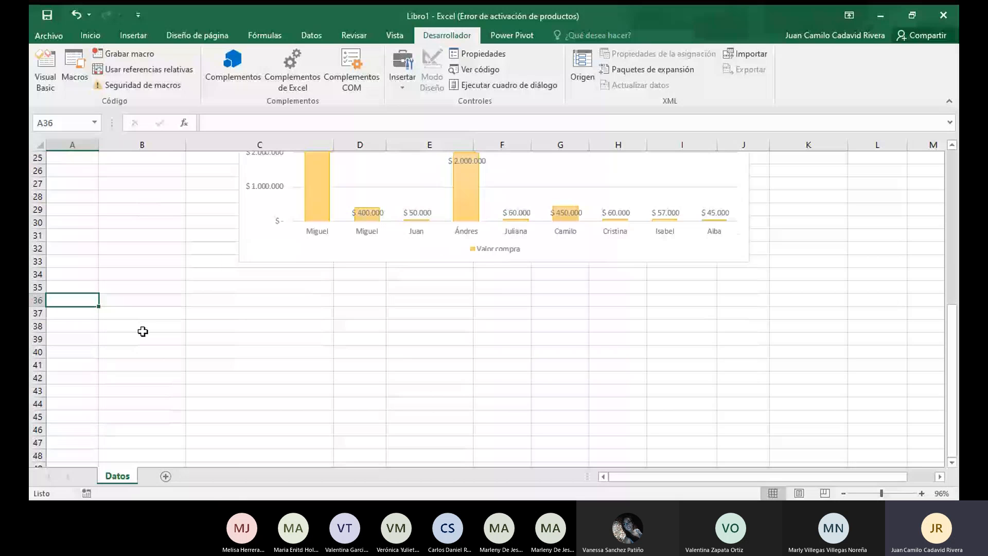
key(Right)
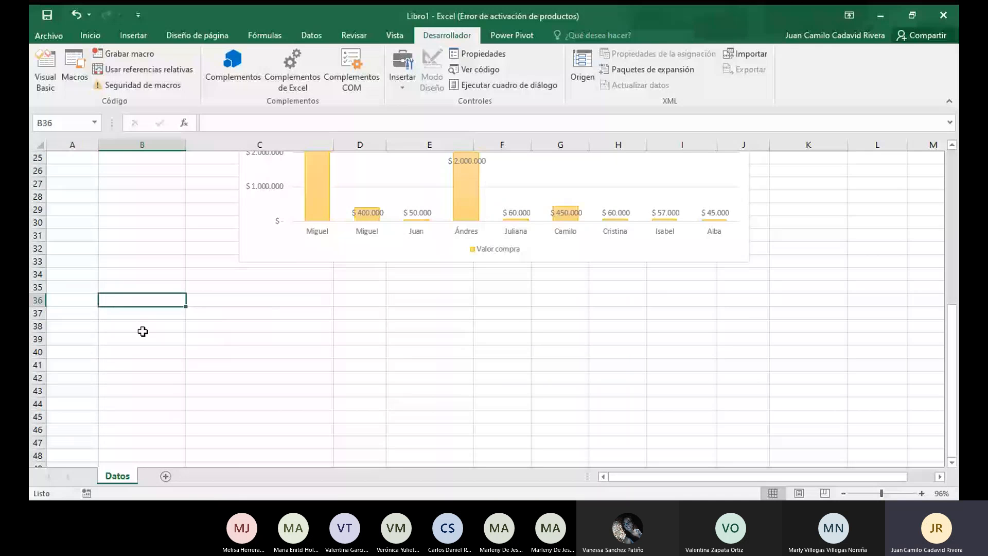
key(Left)
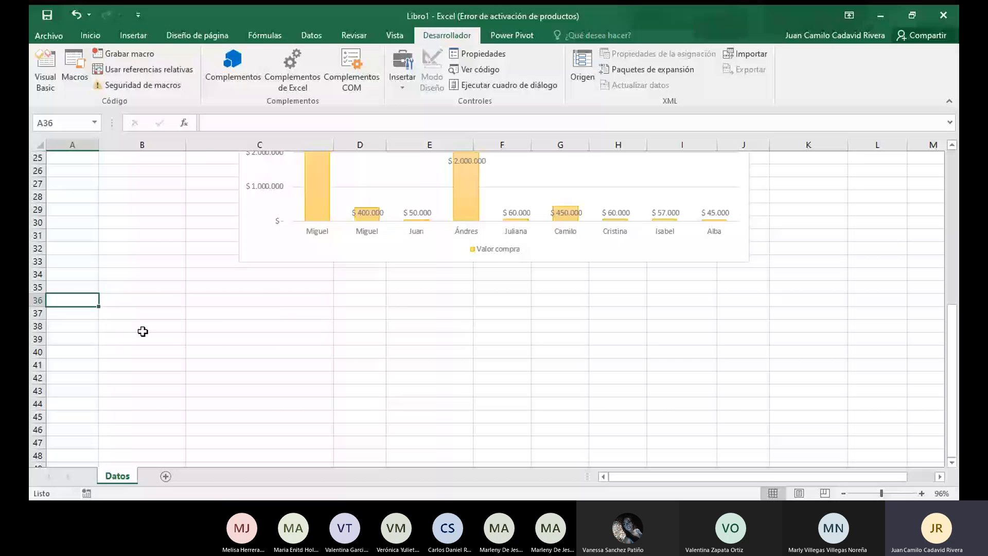
text(Nota1)
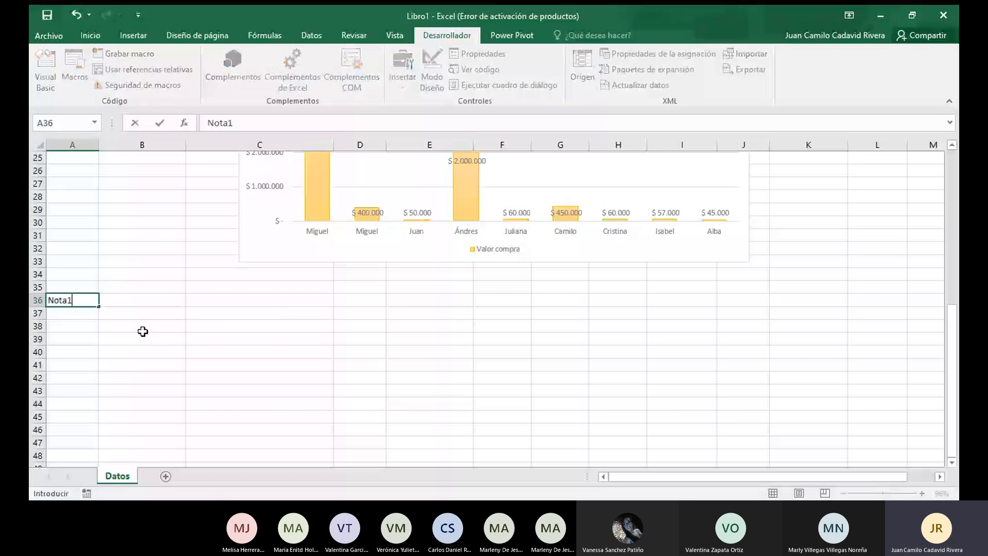
key(Tab)
text(Not)
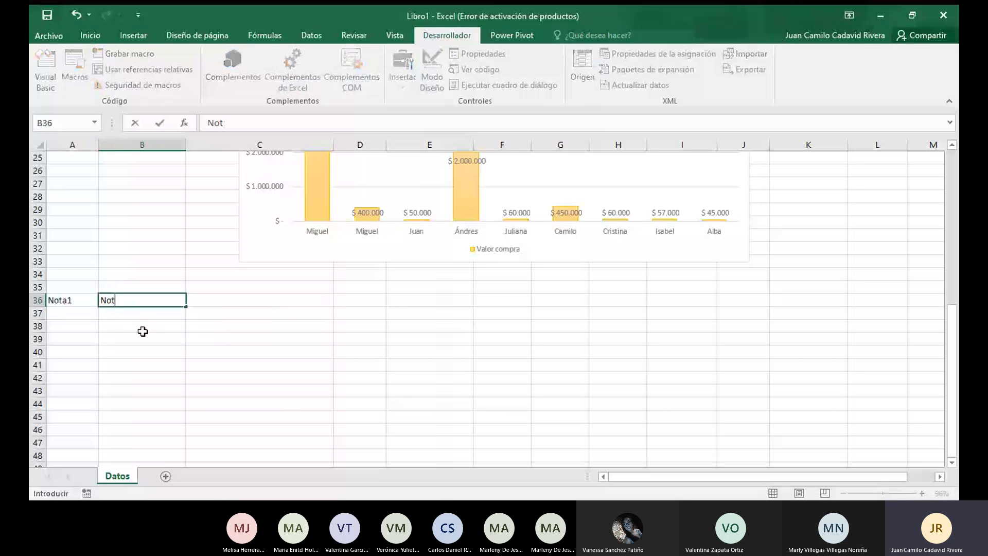
Move the two labels in A36:B36 one column over to B36:C36
drag(83, 299, 83, 311)
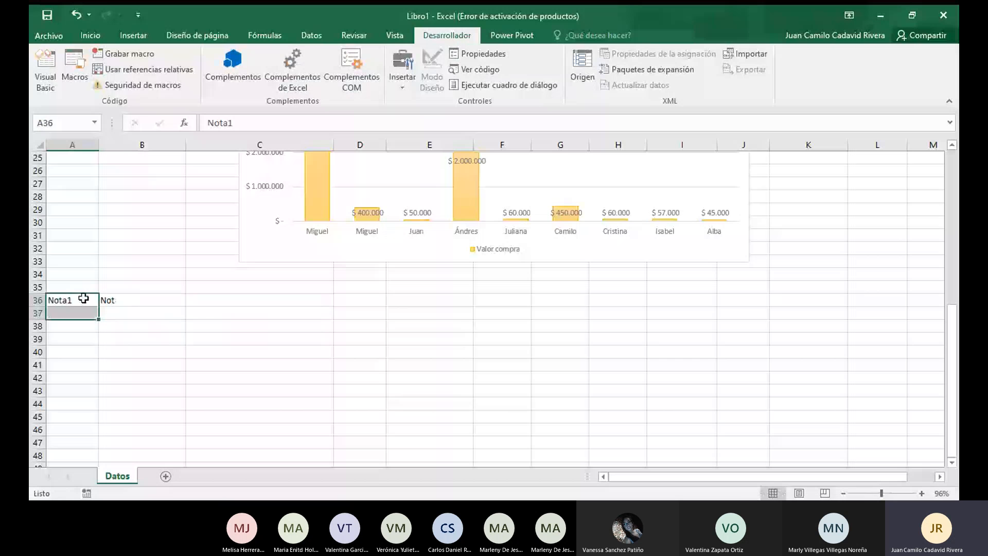
drag(83, 299, 146, 302)
drag(147, 307, 148, 305)
drag(78, 301, 112, 301)
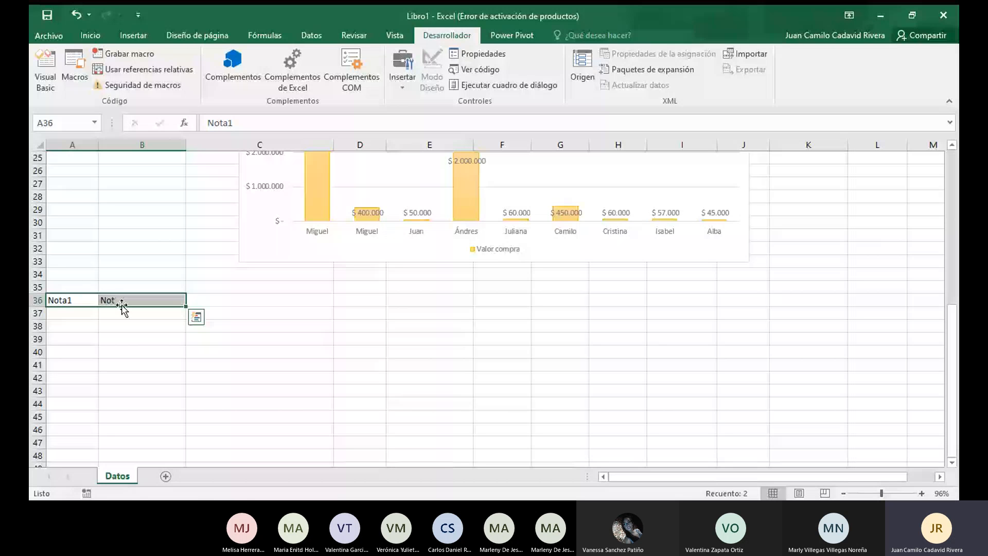
drag(122, 303, 114, 305)
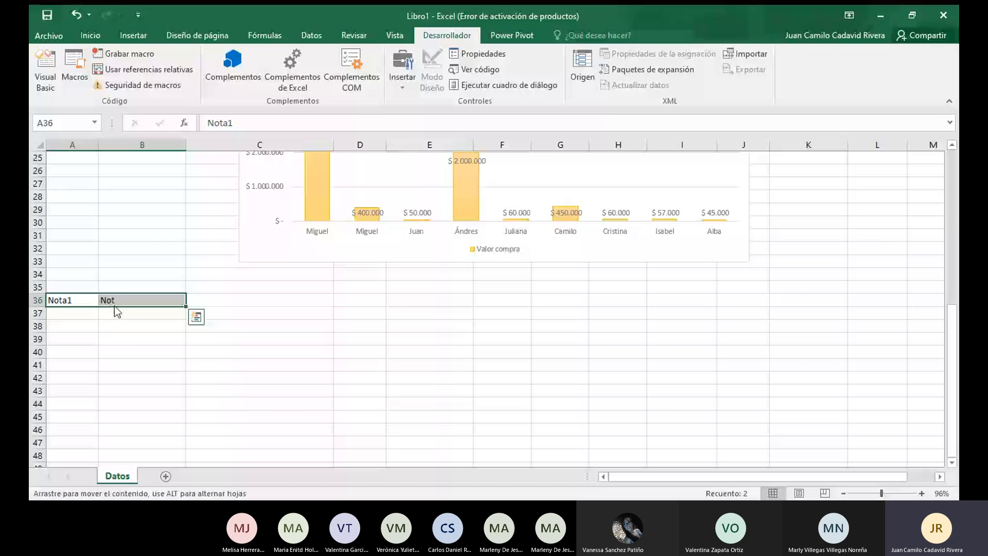
drag(115, 306, 212, 300)
Complete the C36 label as Nota2 and enter Nota3, Nota4 and Nota5 in D36, E36 and F36
double_click(216, 298)
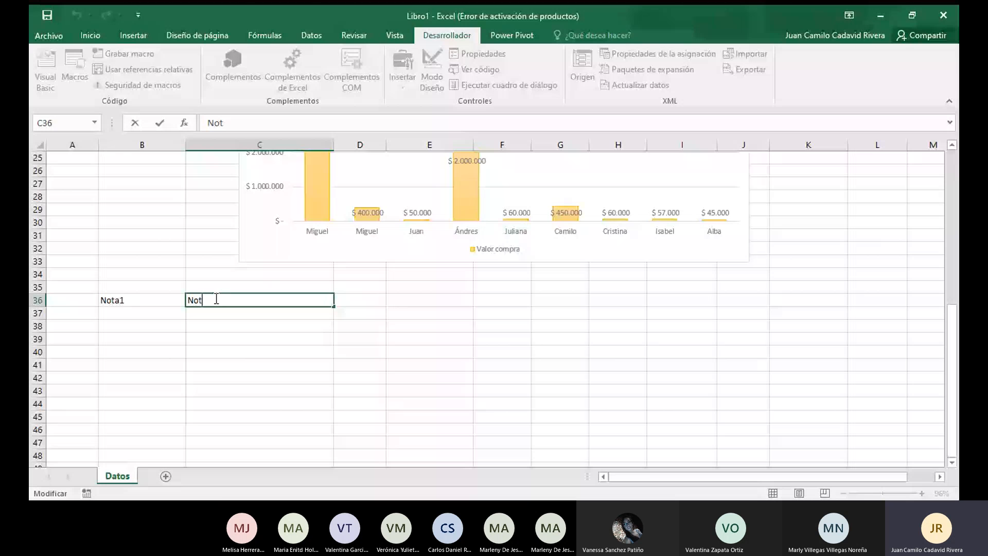
text(a2)
click(371, 300)
text(Nota3)
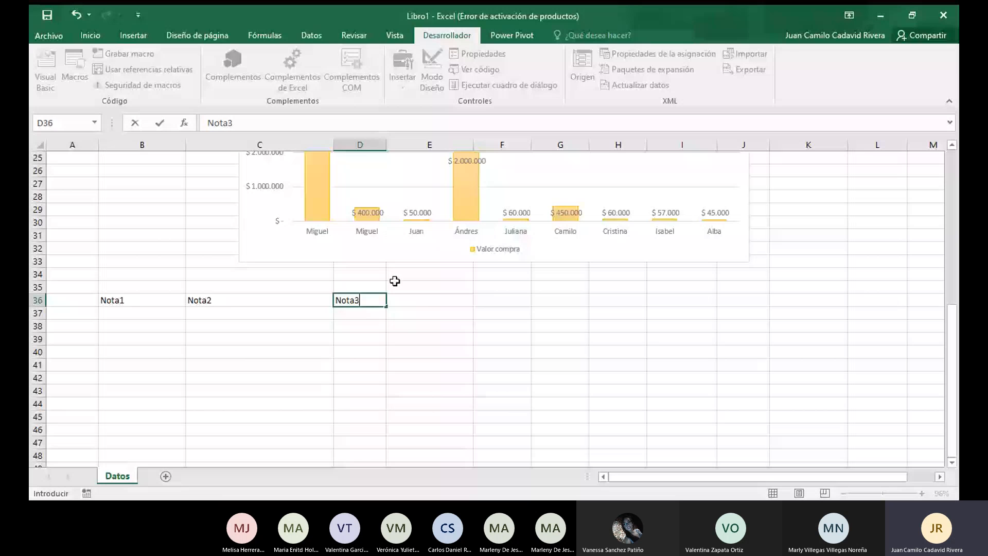
click(427, 303)
text(Nota4)
click(493, 306)
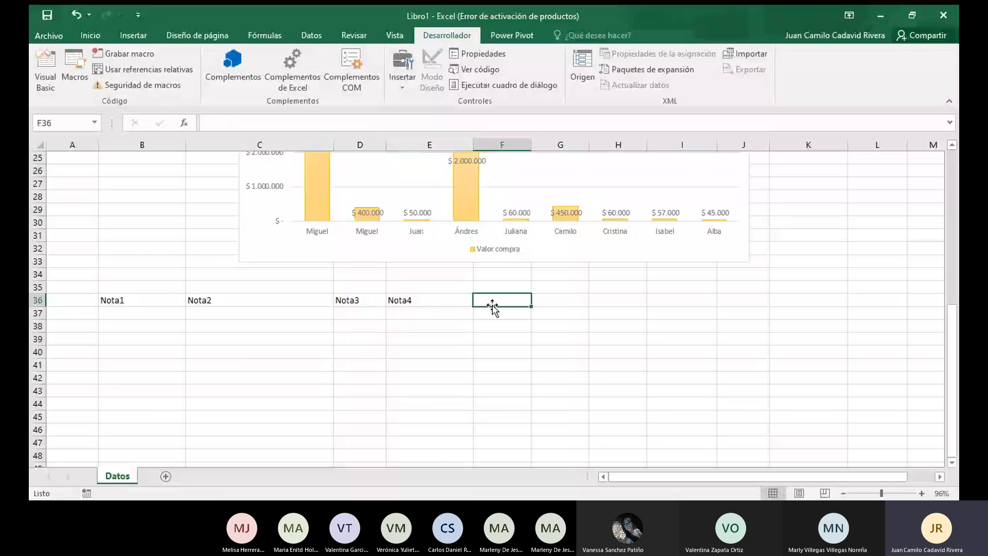
text(Nota)
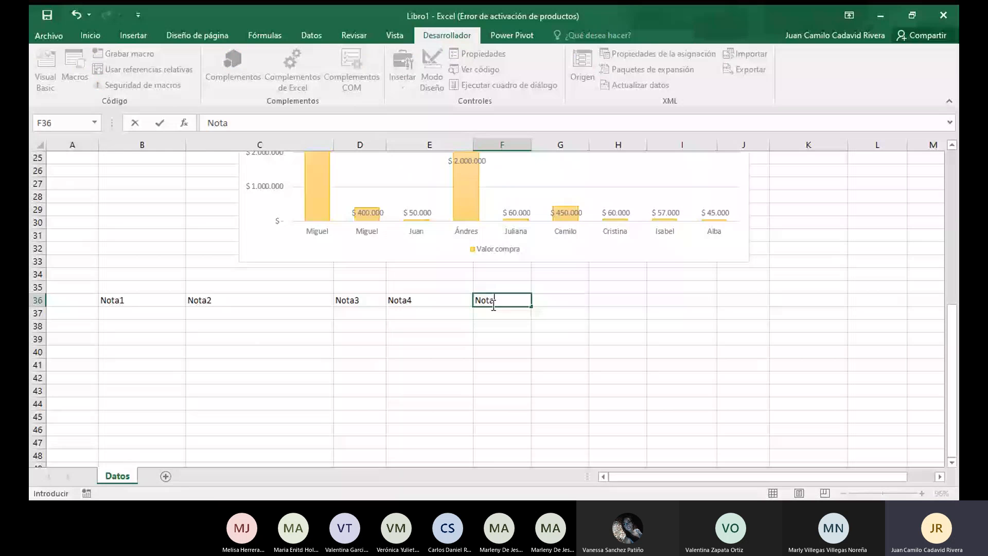
text(5)
Make the Nota1 to Nota5 headers in B36:F36 bold and give them a dark orange fill
click(129, 305)
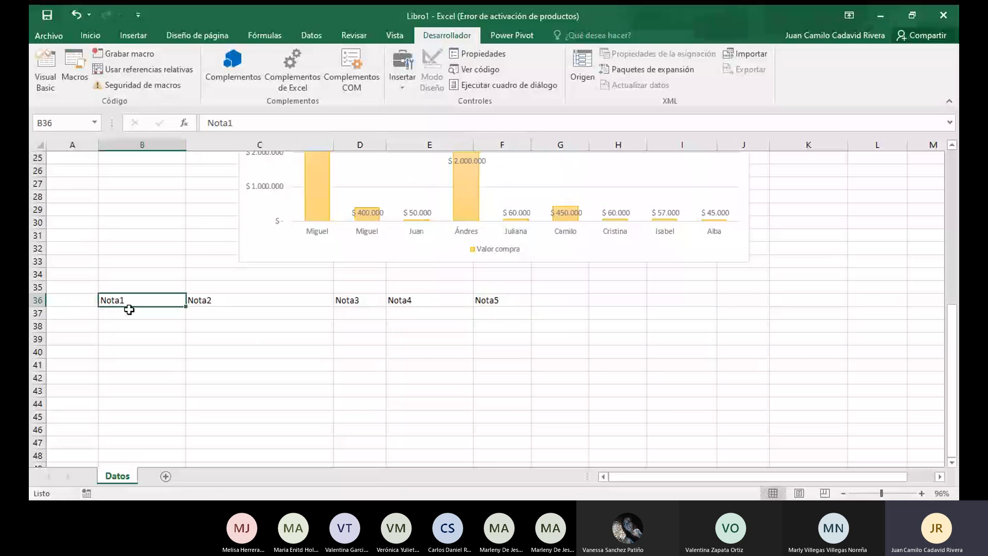
click(129, 310)
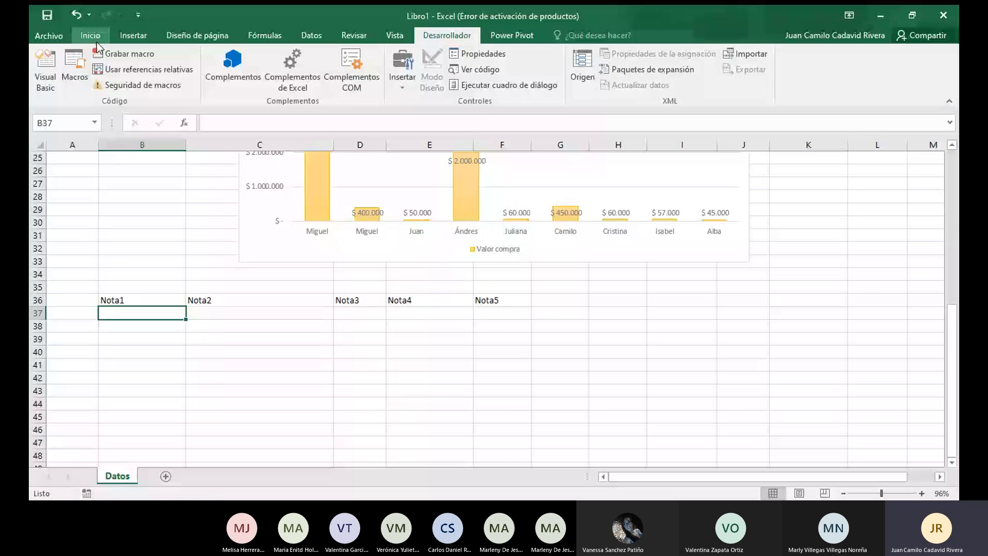
click(91, 35)
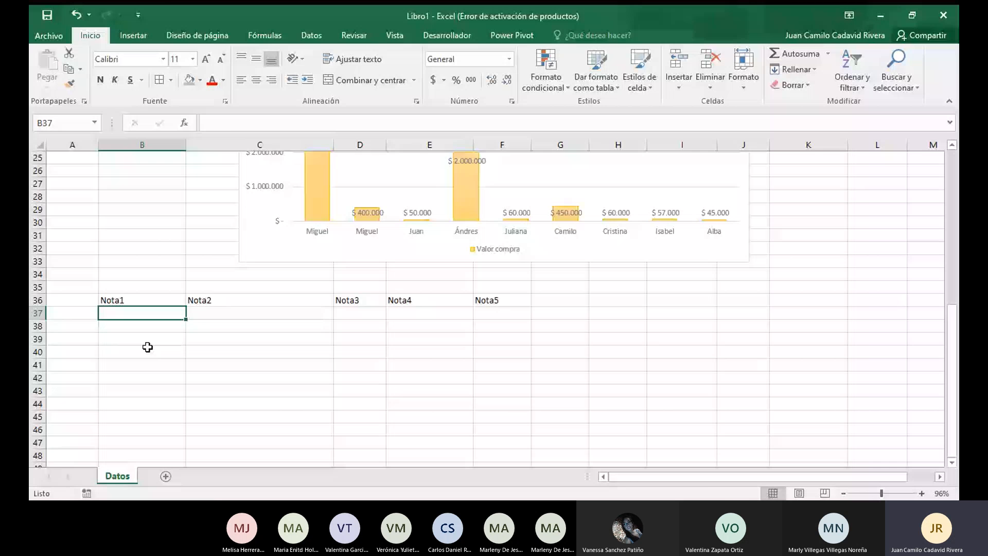
drag(131, 300, 490, 303)
key(ctrl+n)
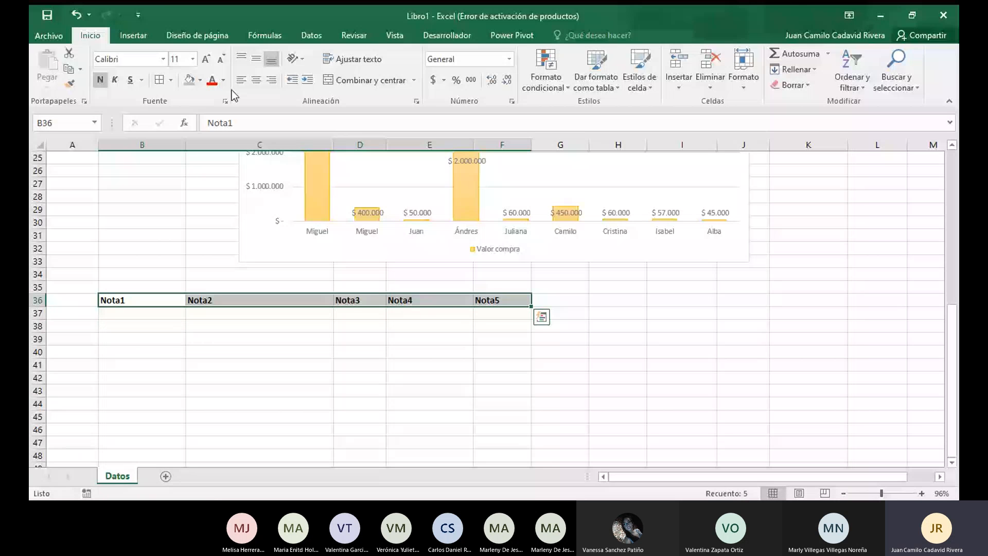
click(189, 80)
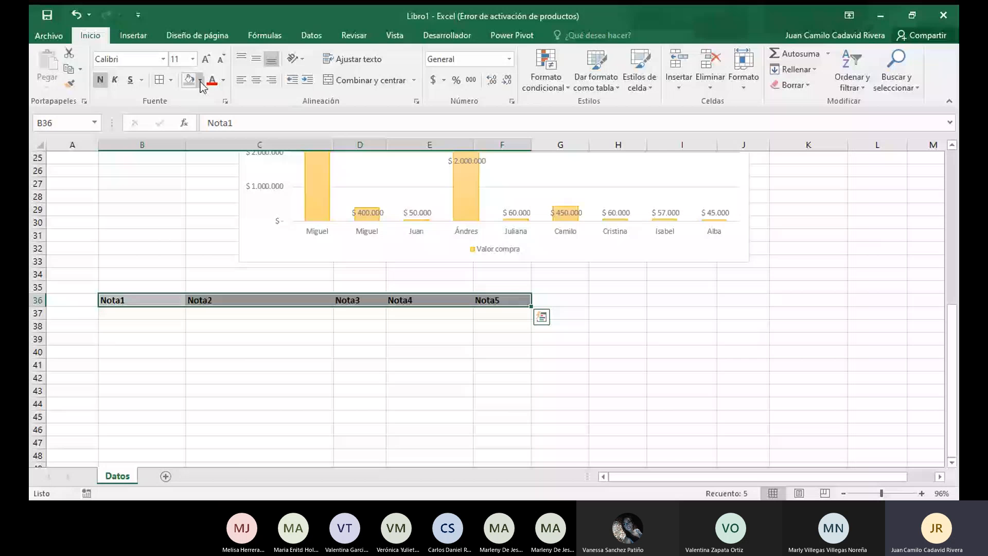
click(247, 148)
click(229, 312)
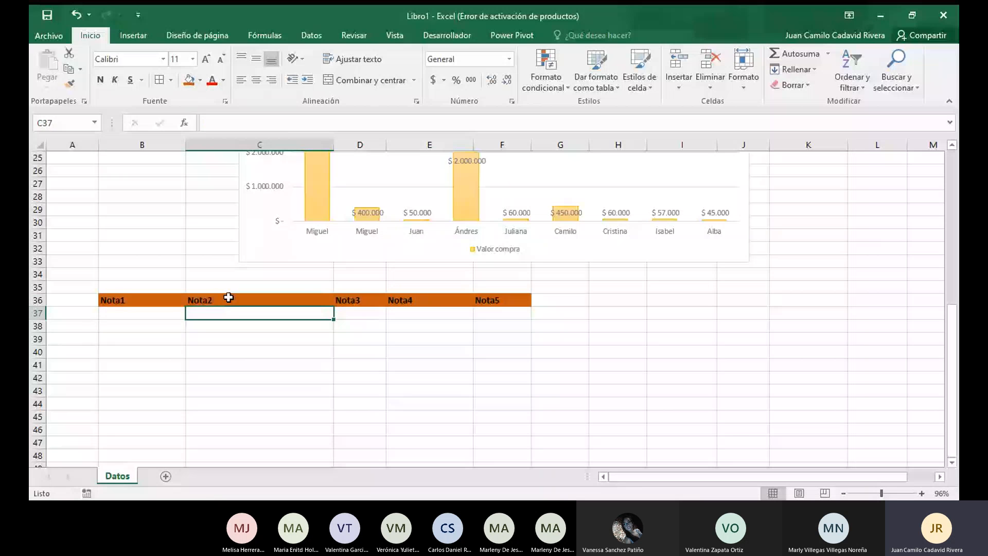
Enter % in A37 as the label of the row under the Nota headers
key(Left)
click(63, 316)
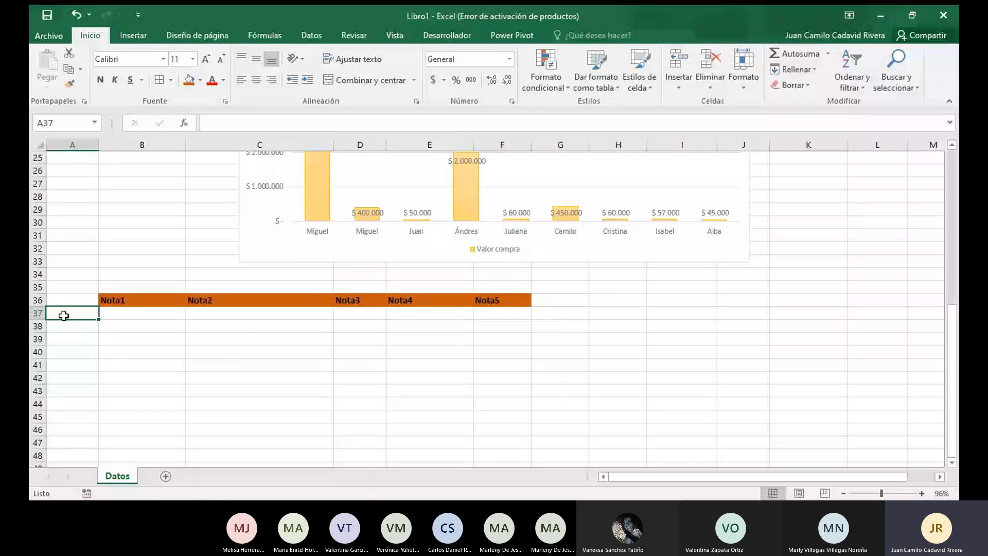
text(%)
key(Tab)
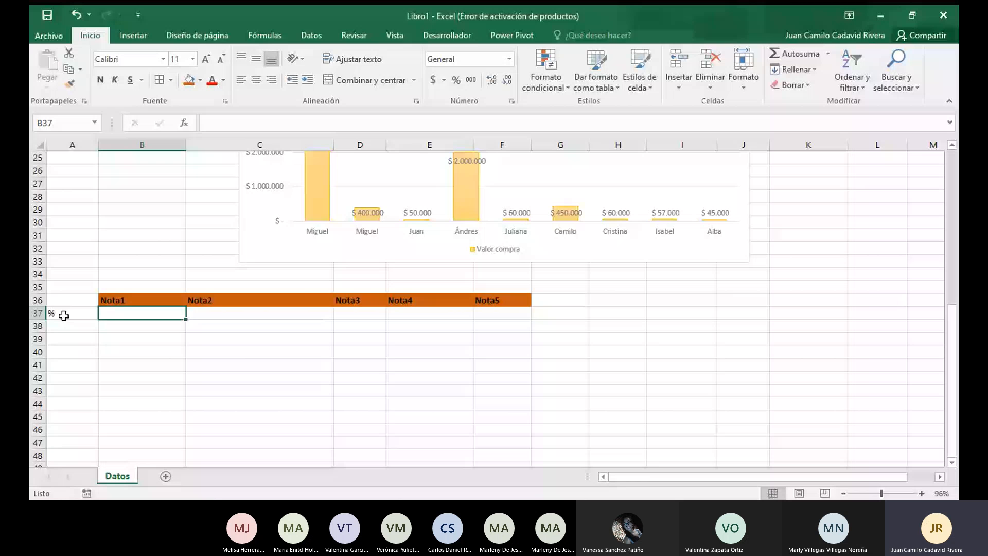
click(217, 302)
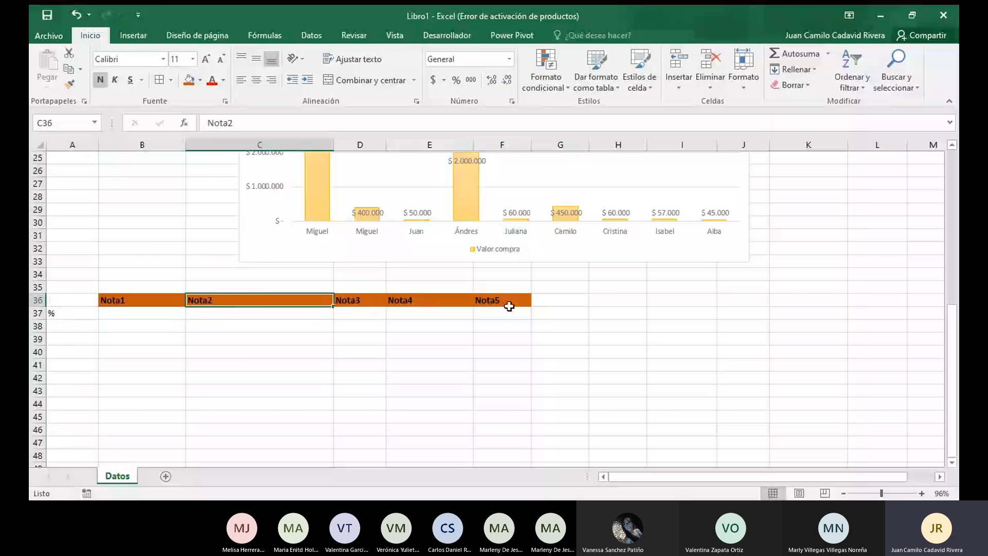
Space out the headers in row 36, moving Nota2 to D36, Nota3 to F36, Nota4 to H36 and Nota5 to J36
click(508, 304)
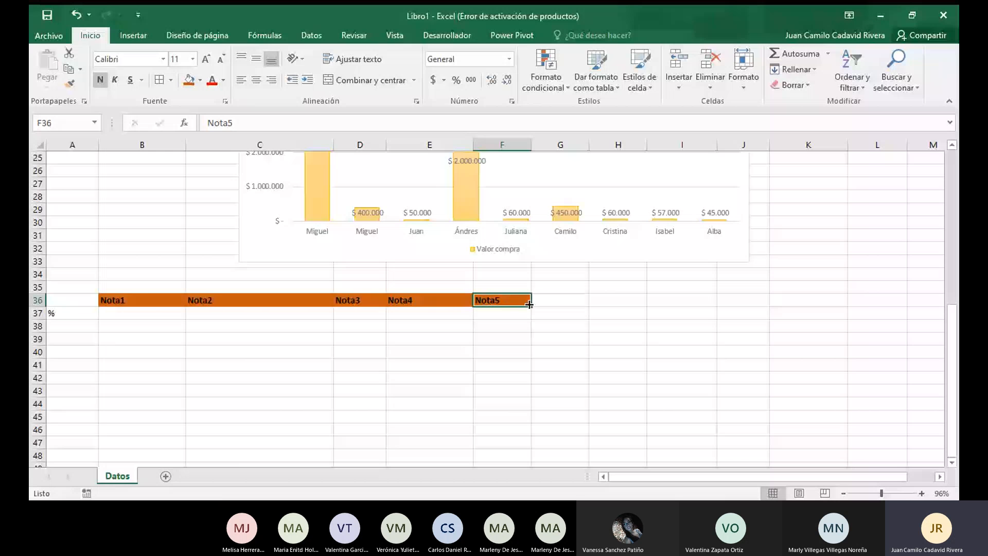
drag(211, 300, 553, 303)
drag(412, 301, 680, 294)
click(683, 339)
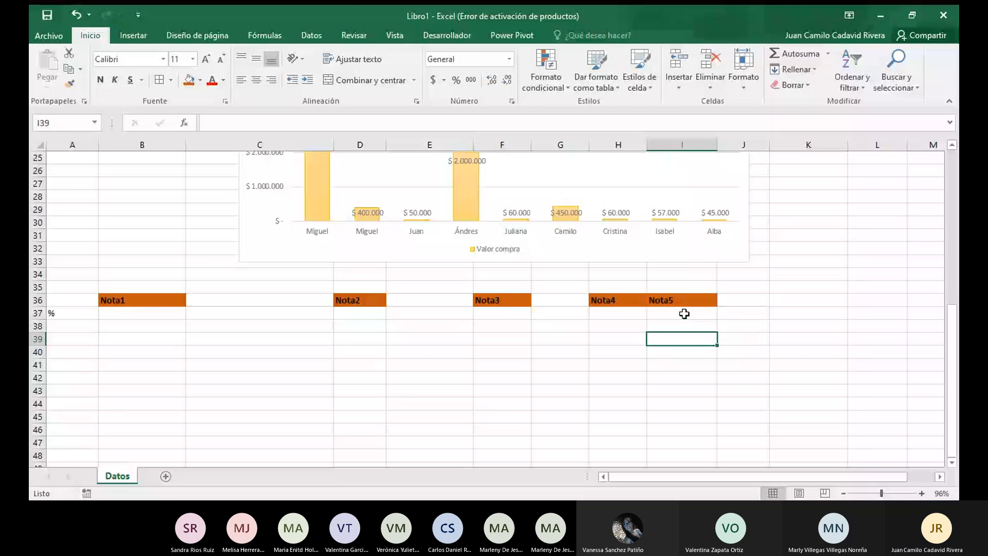
click(680, 301)
drag(683, 306, 745, 307)
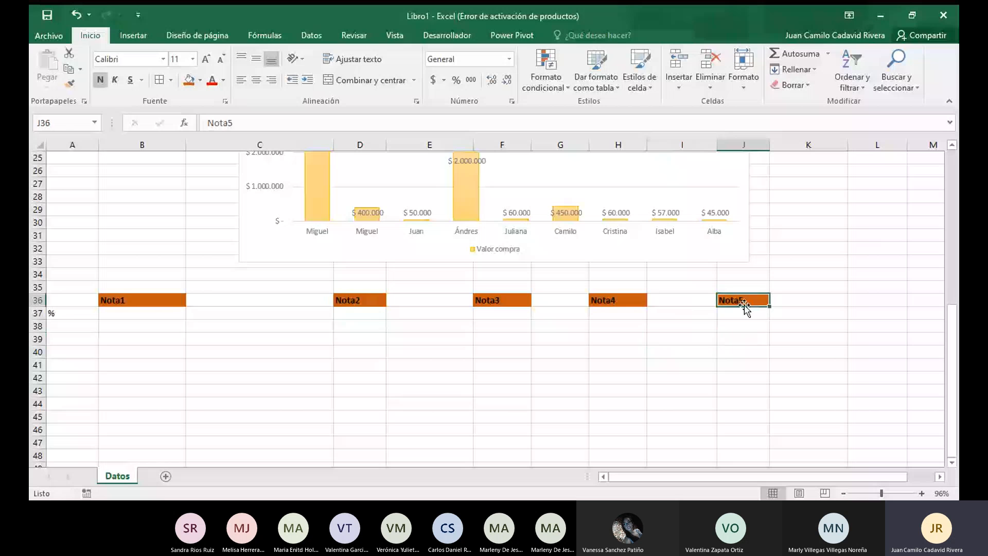
Merge and center each Nota header across two columns: B36:C36, D36:E36, F36:G36, H36:I36 and J36:K36
drag(129, 299, 254, 298)
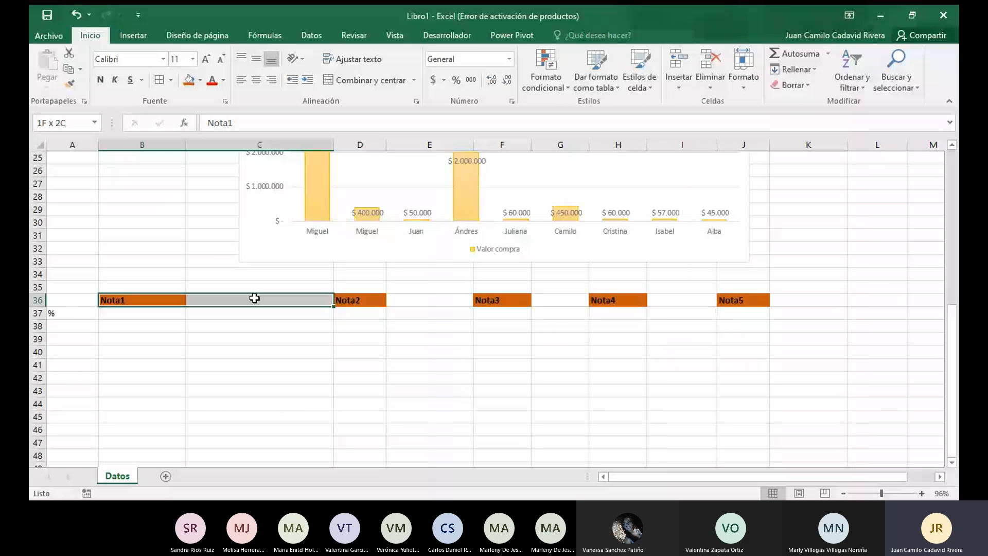
click(371, 79)
drag(360, 300, 423, 300)
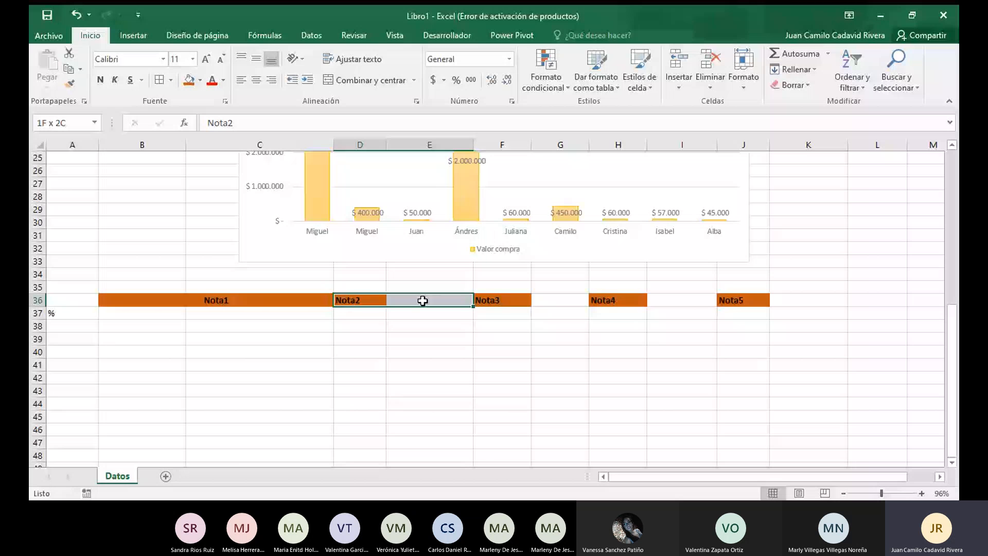
key(F4)
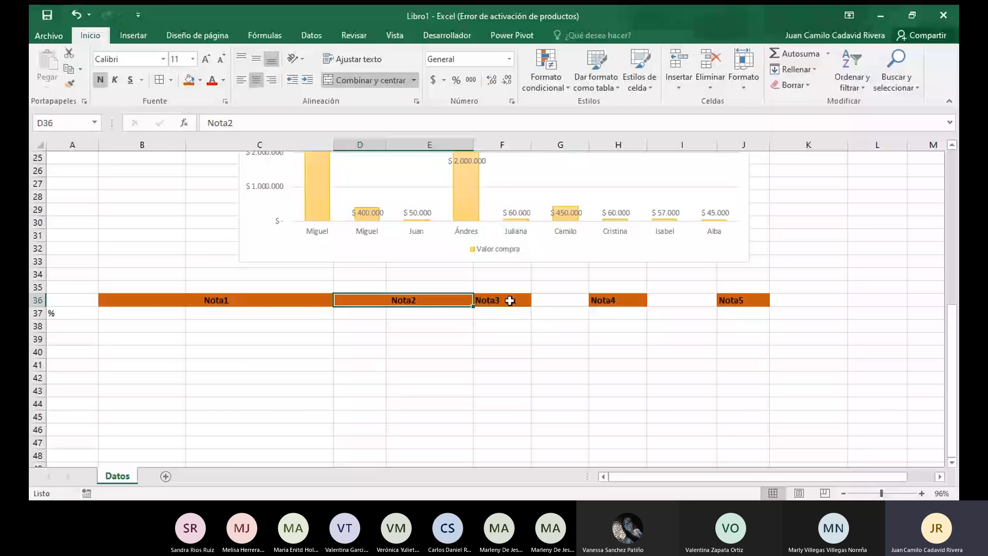
drag(509, 300, 566, 301)
key(F4)
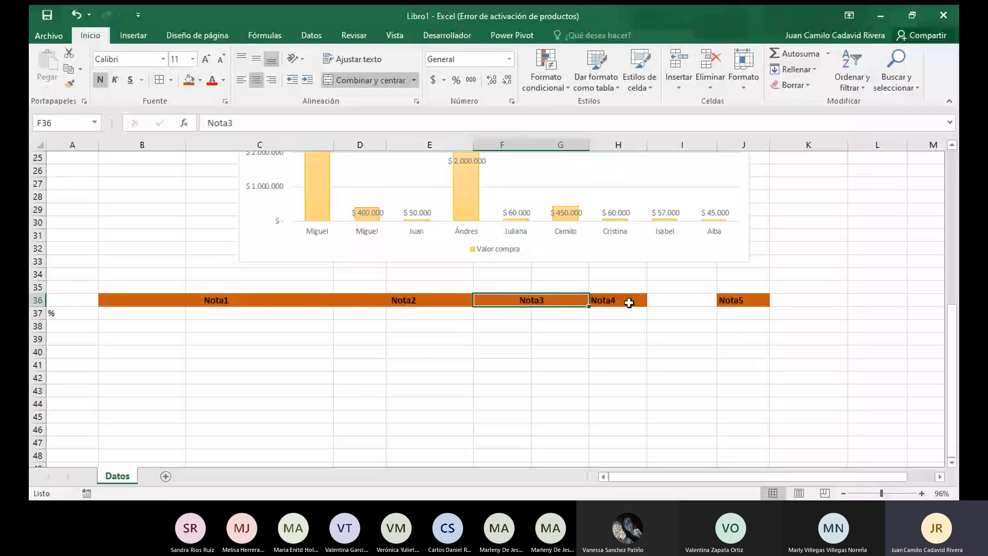
drag(629, 303, 679, 301)
click(370, 81)
click(767, 298)
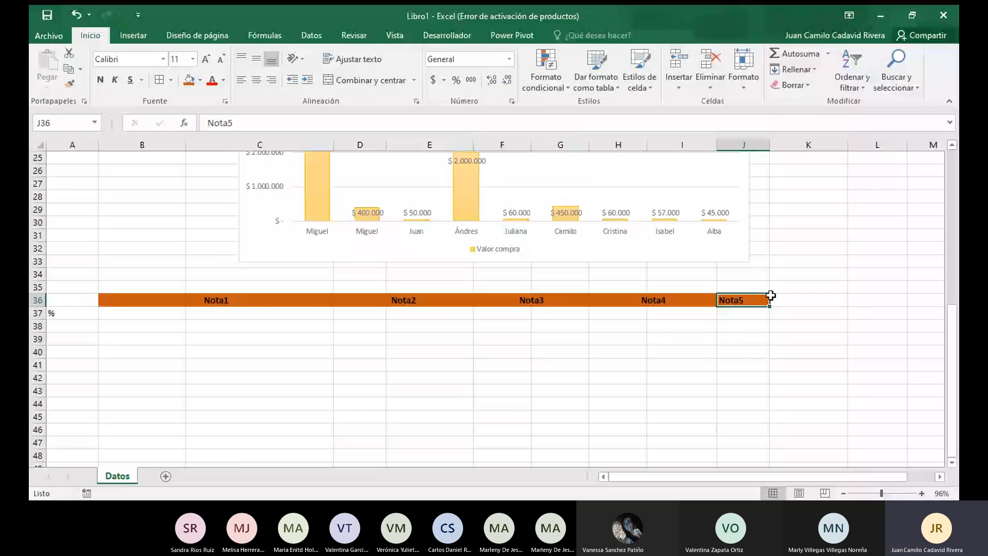
drag(770, 295, 813, 300)
click(366, 80)
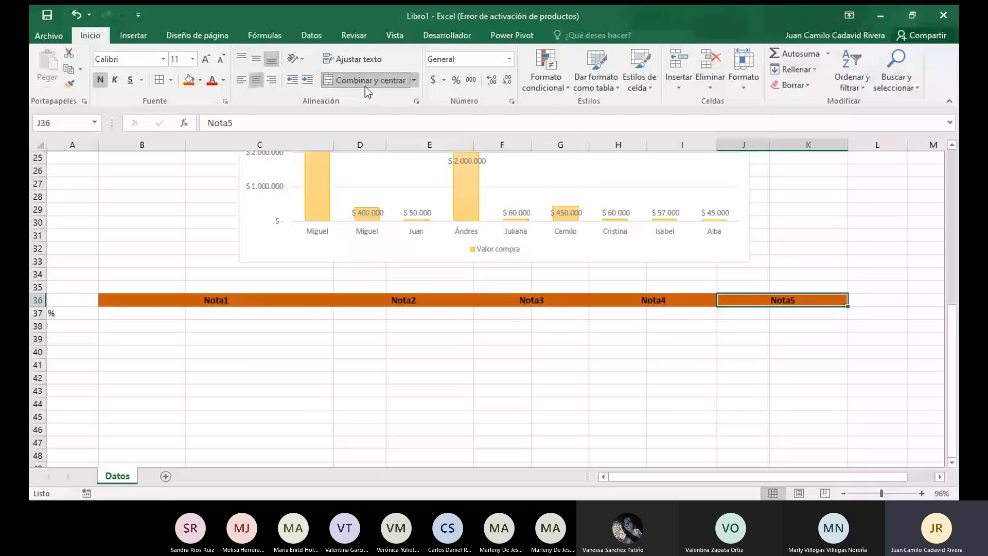
Narrow columns C and B to make the grades table more compact
click(430, 339)
drag(329, 144, 284, 148)
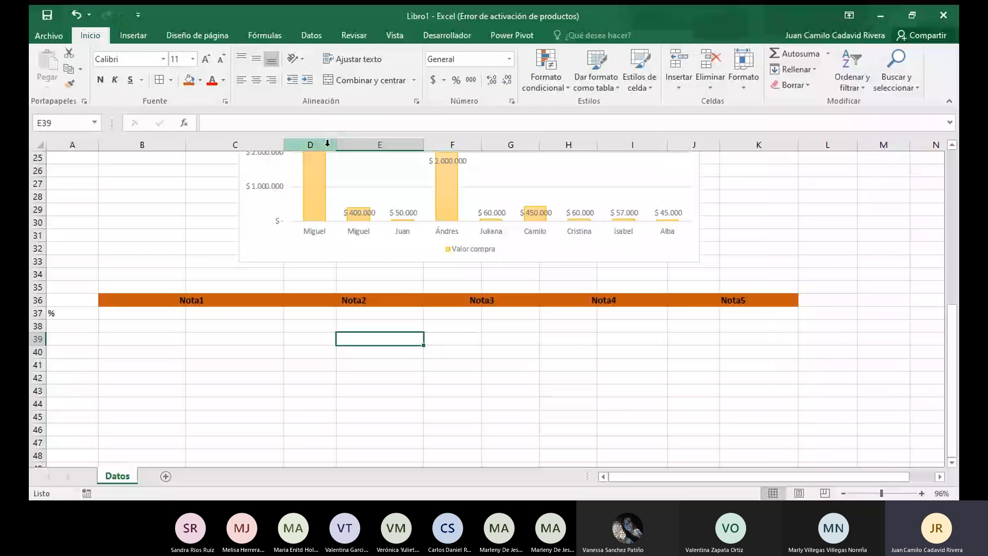
drag(284, 145, 238, 146)
drag(186, 147, 165, 146)
key(Down)
key(Down)
Merge and center the row 37 cells in pairs under each Nota header, from B37:C37 through J37:K37
click(132, 313)
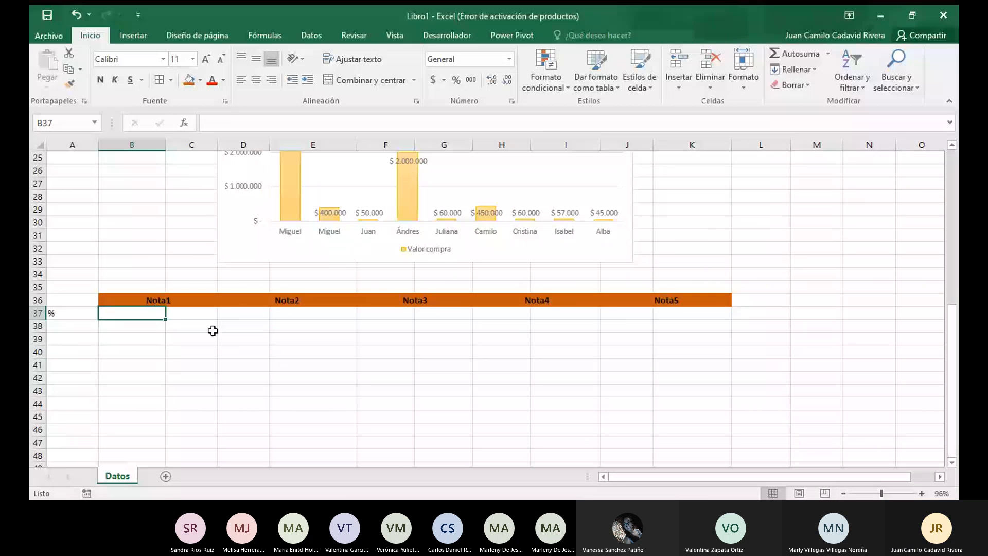
drag(147, 313, 173, 313)
click(158, 314)
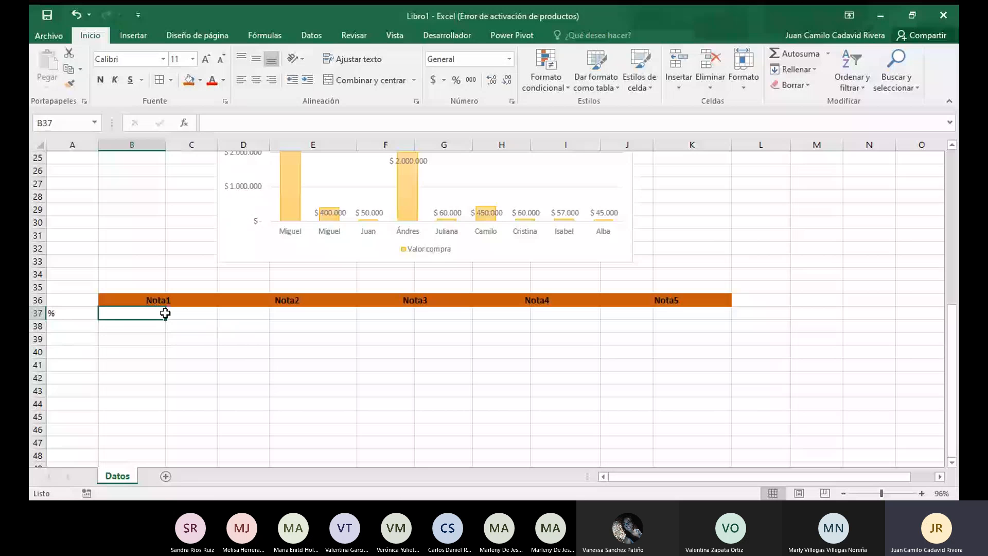
drag(164, 313, 175, 313)
click(232, 355)
click(140, 311)
drag(140, 307, 314, 313)
click(346, 78)
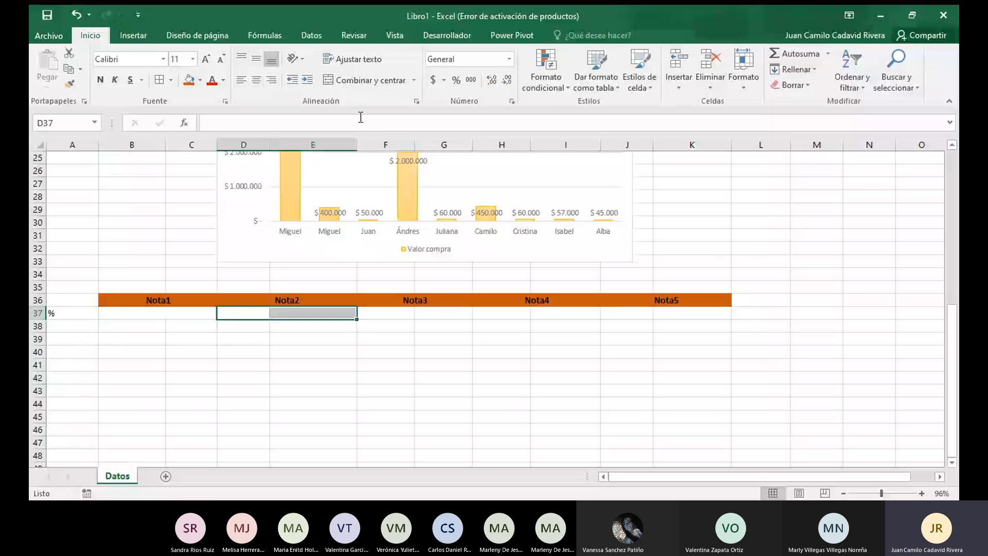
click(370, 80)
drag(384, 313, 565, 313)
click(369, 83)
drag(626, 312, 663, 313)
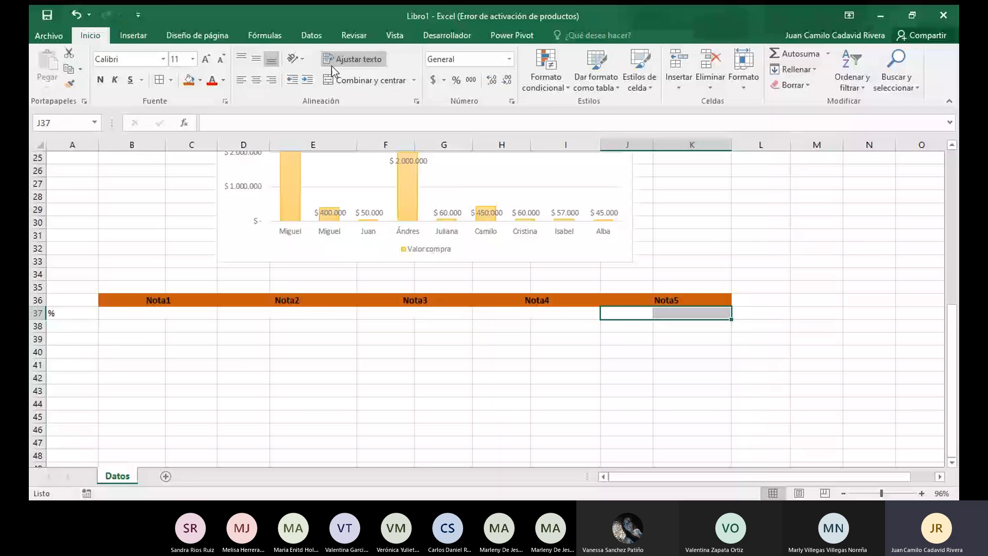
click(345, 81)
Apply the percentage number format to the merged cells in B37:K37
drag(172, 314, 678, 314)
click(456, 81)
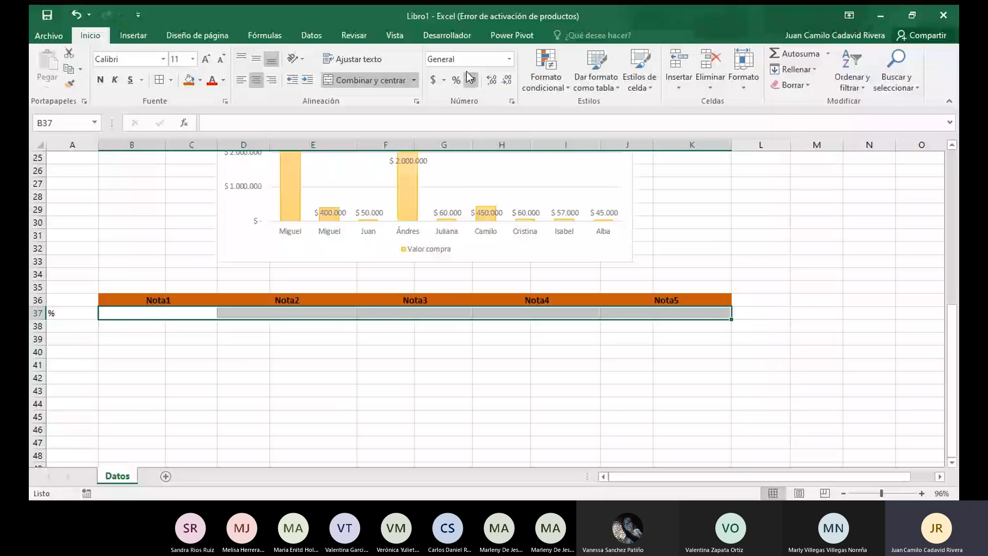
click(219, 349)
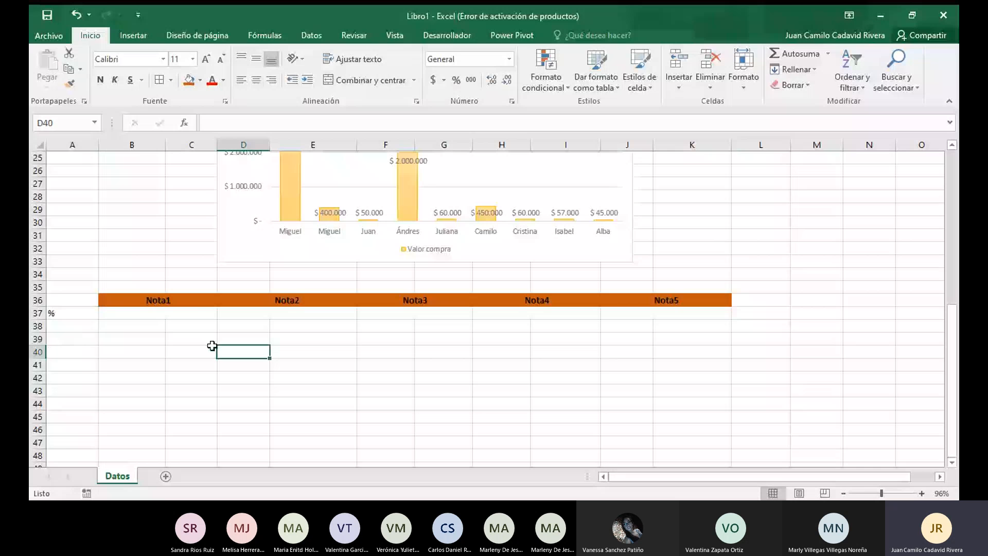
Enter the percentages 20, 10, 10, 30 and 20 in row 37 under Nota1 to Nota5
click(197, 311)
text(2)
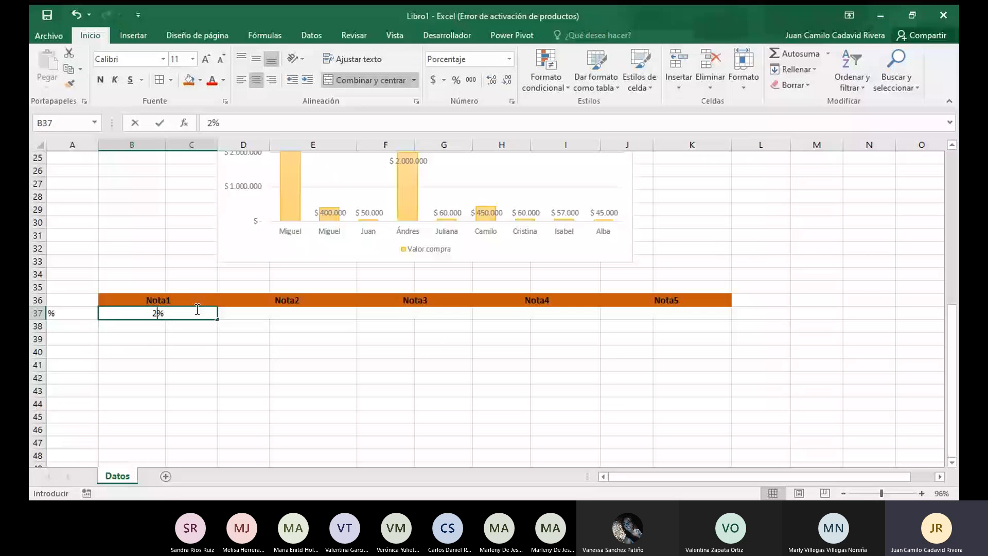
text(0)
key(Tab)
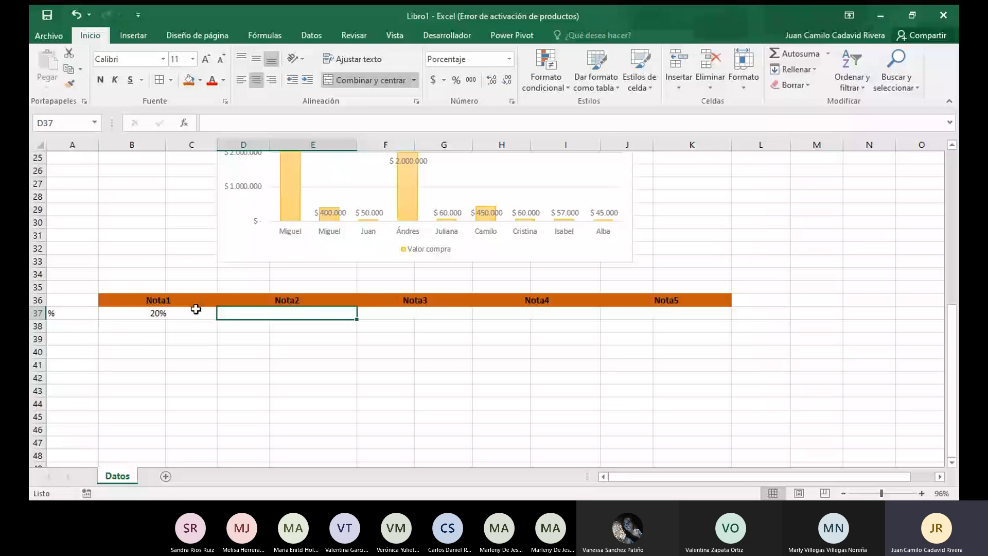
text(10)
key(Tab)
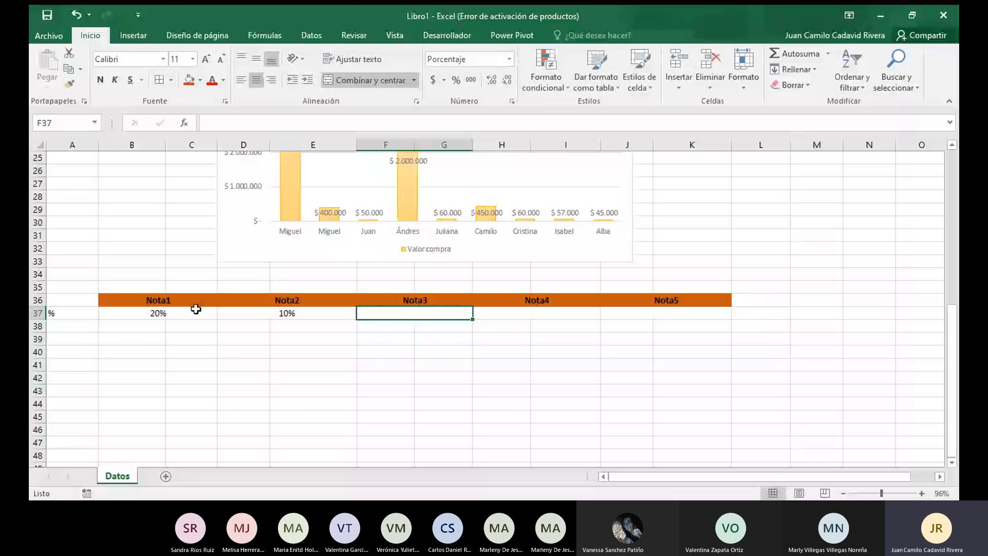
text(10)
key(Tab)
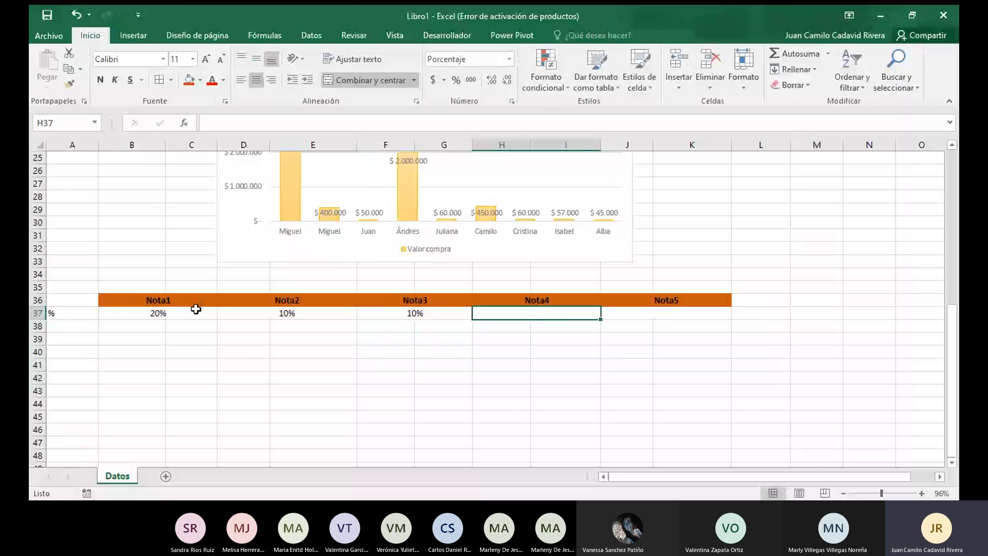
text(30)
key(Tab)
text(2)
text(0)
click(167, 313)
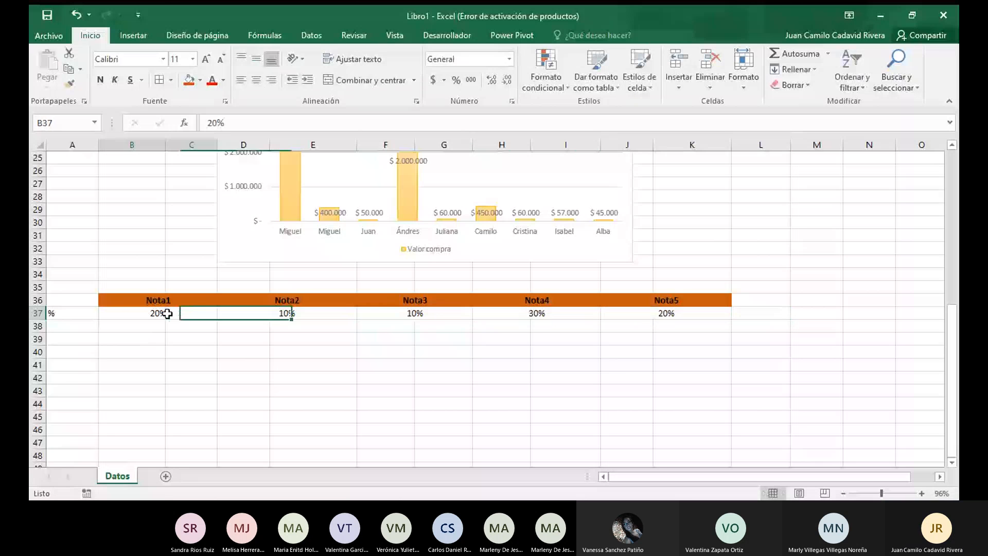
Check the sum of the row 37 percentages and set the Nota3 percentage to 20%
drag(167, 313, 653, 309)
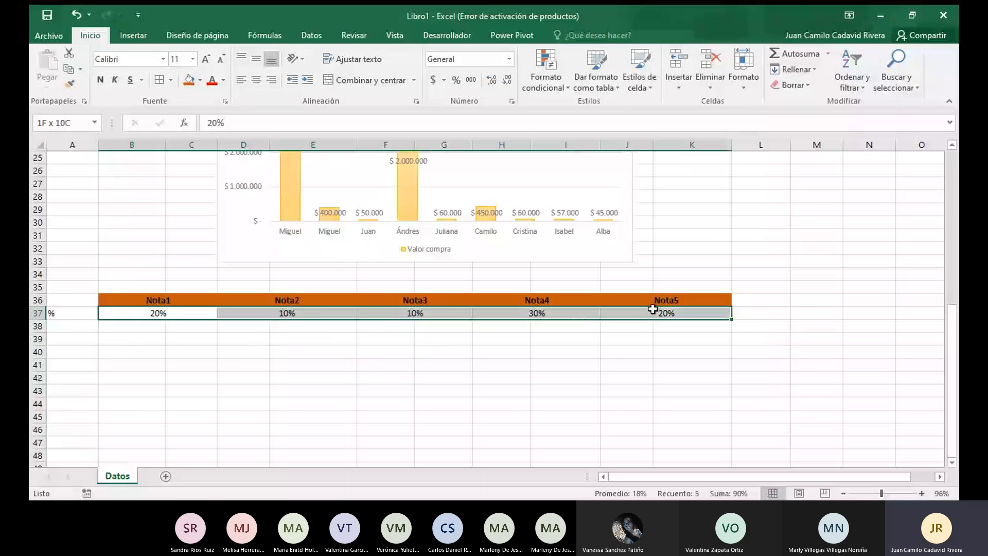
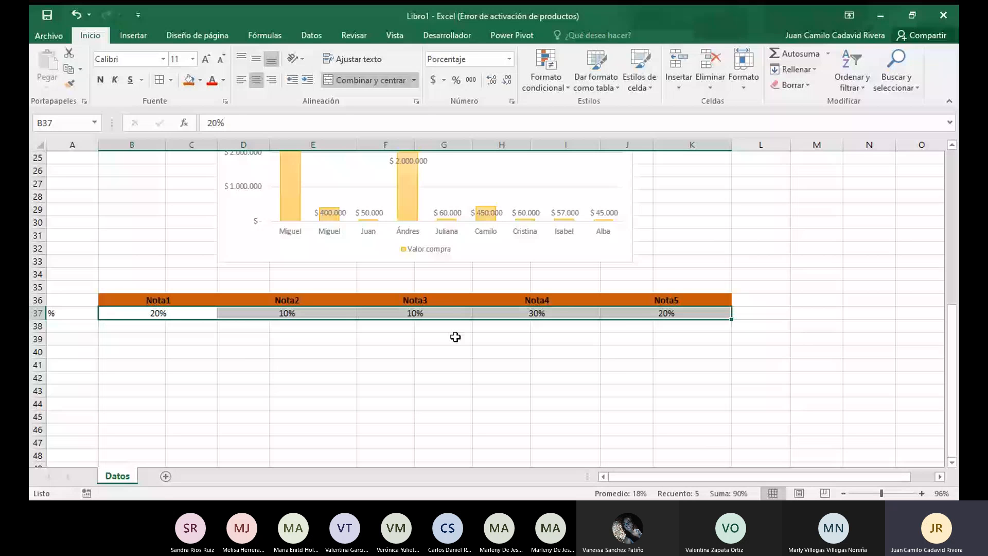
click(383, 351)
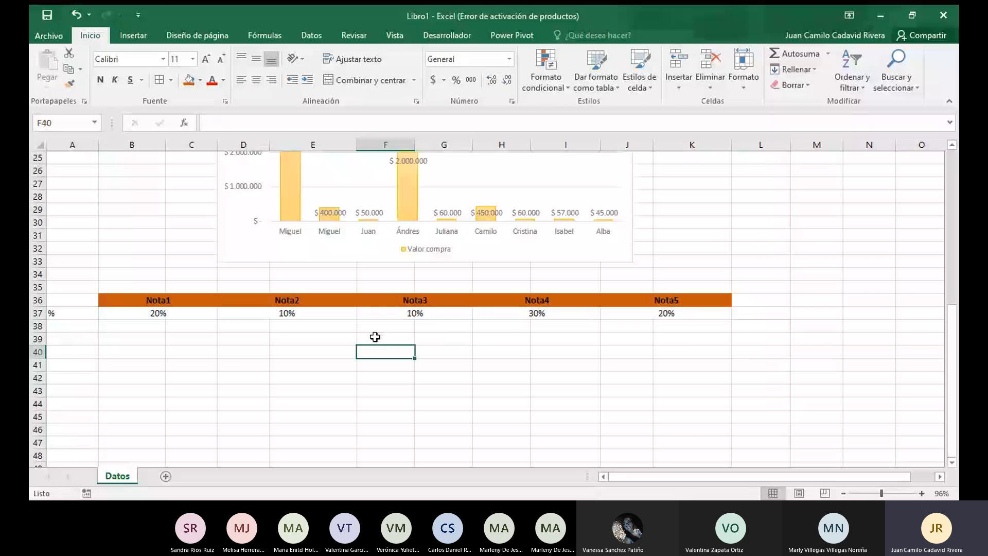
click(376, 313)
text(20)
key(Return)
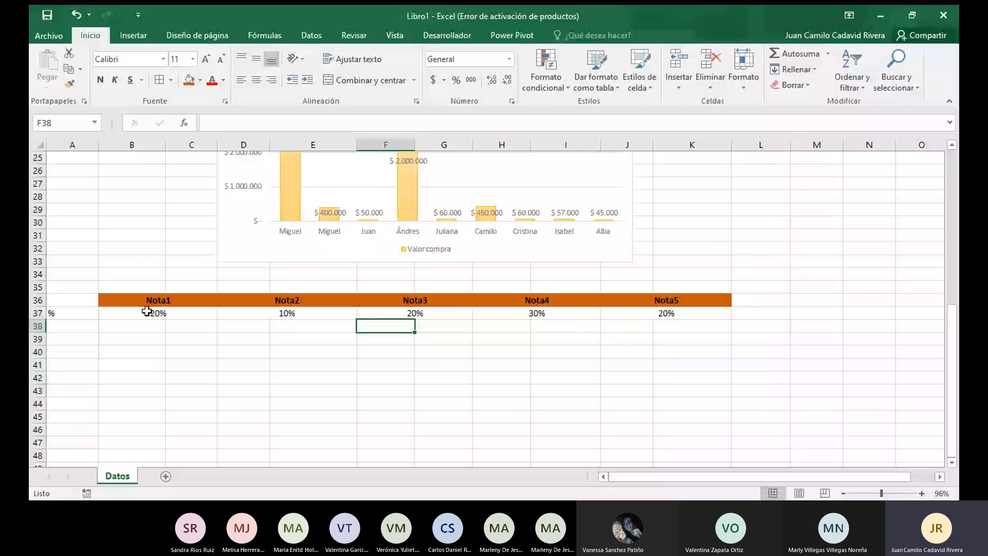
drag(147, 312, 668, 313)
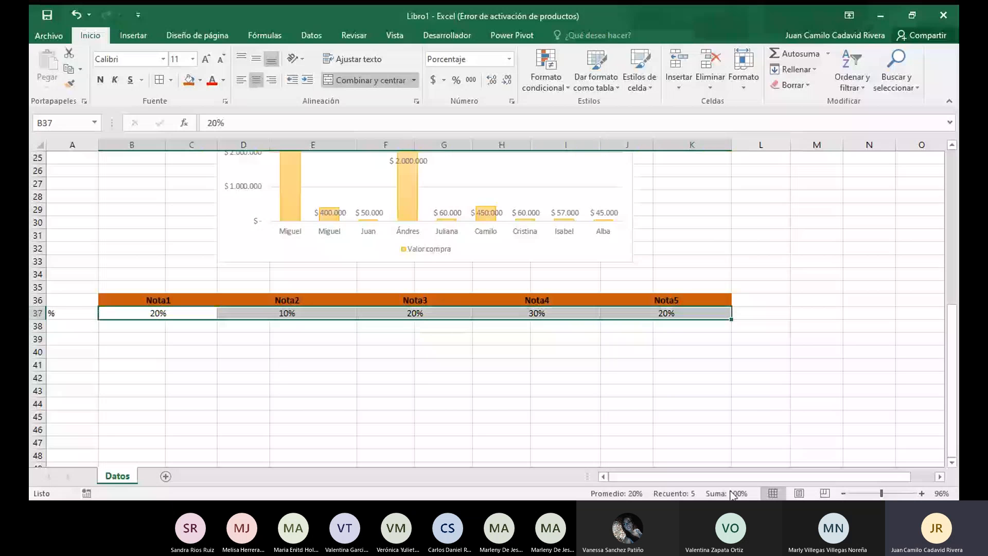
click(502, 404)
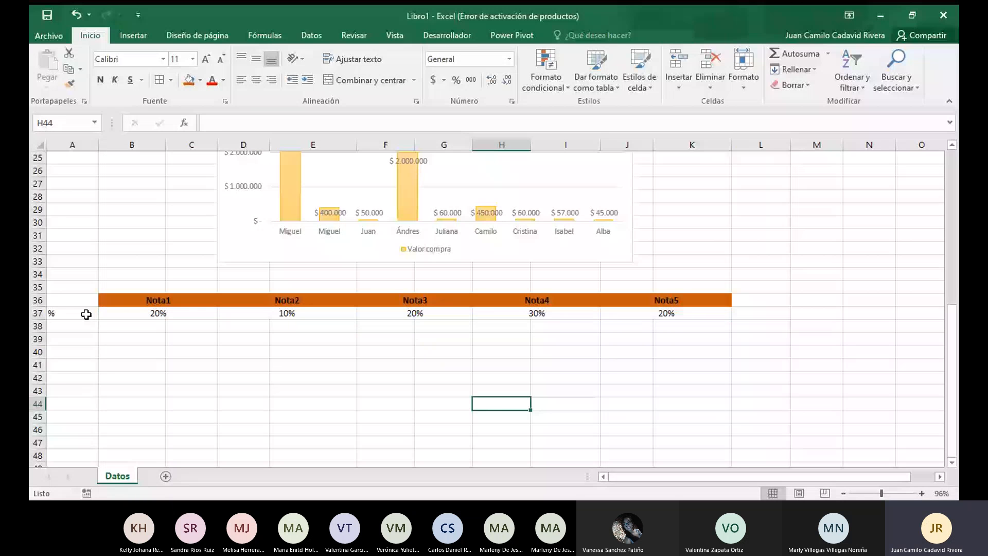
Fill the percentages in B37:K37 with light orange and the % label in A37 with dark orange
drag(103, 313, 669, 314)
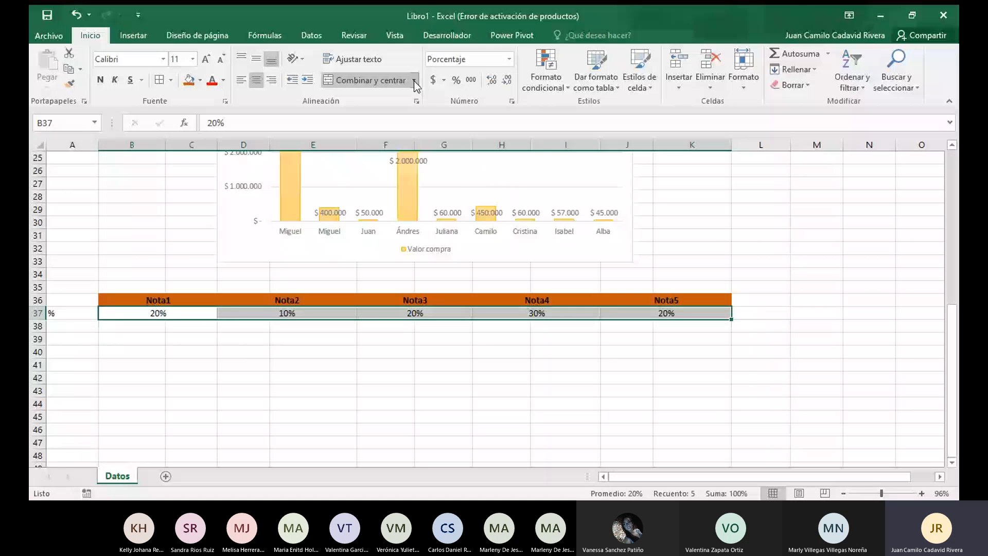
click(189, 80)
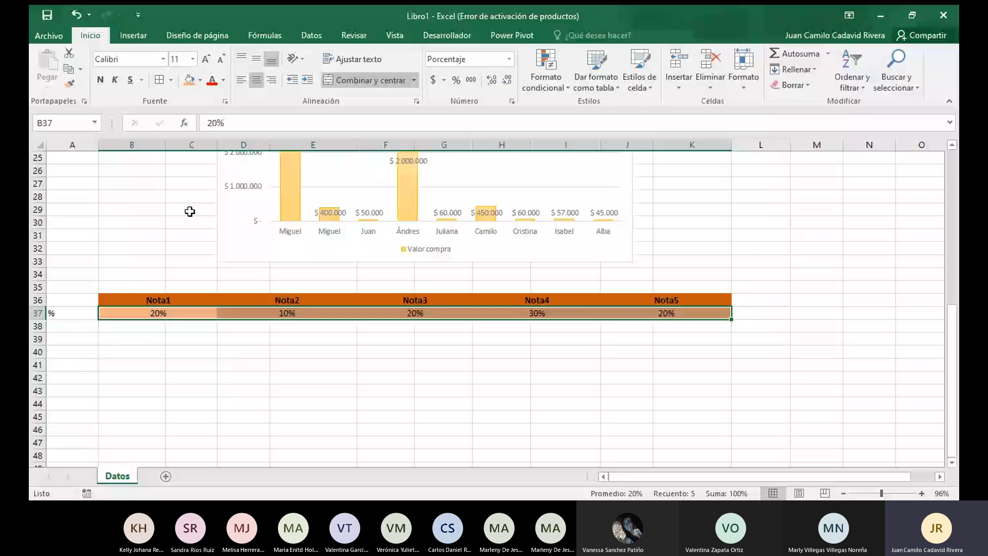
key(Left)
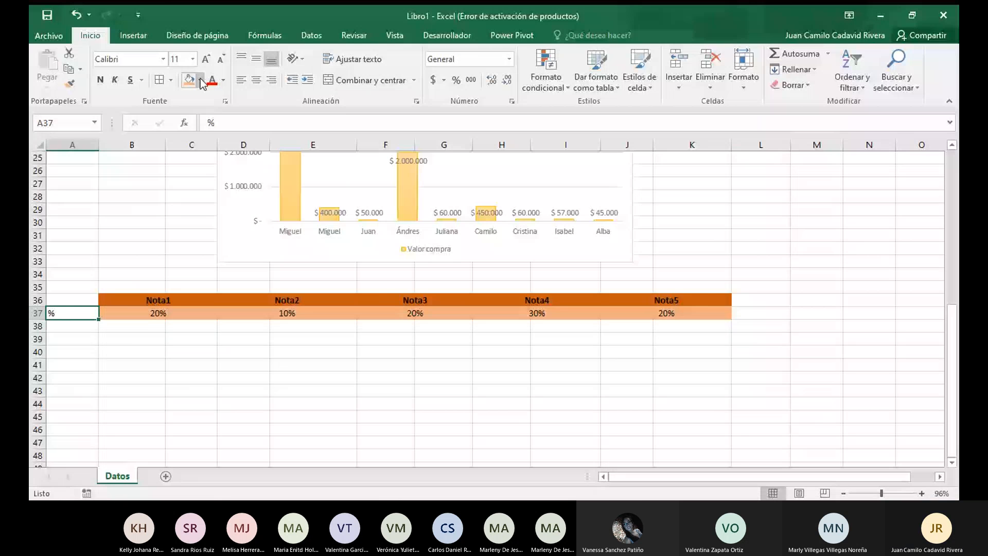
click(197, 80)
click(191, 364)
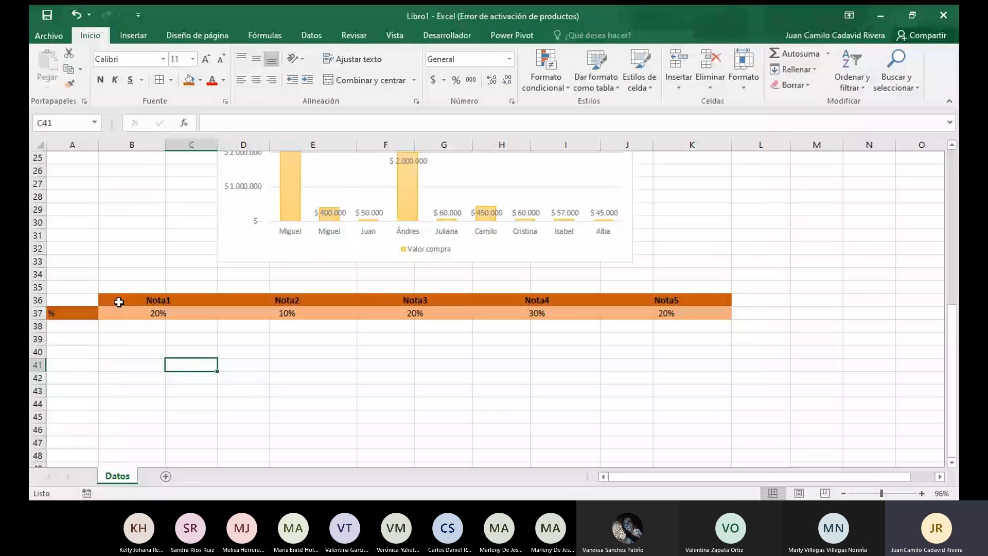
Apply borders to all cells of the grades table in A36:K37
drag(72, 312, 725, 294)
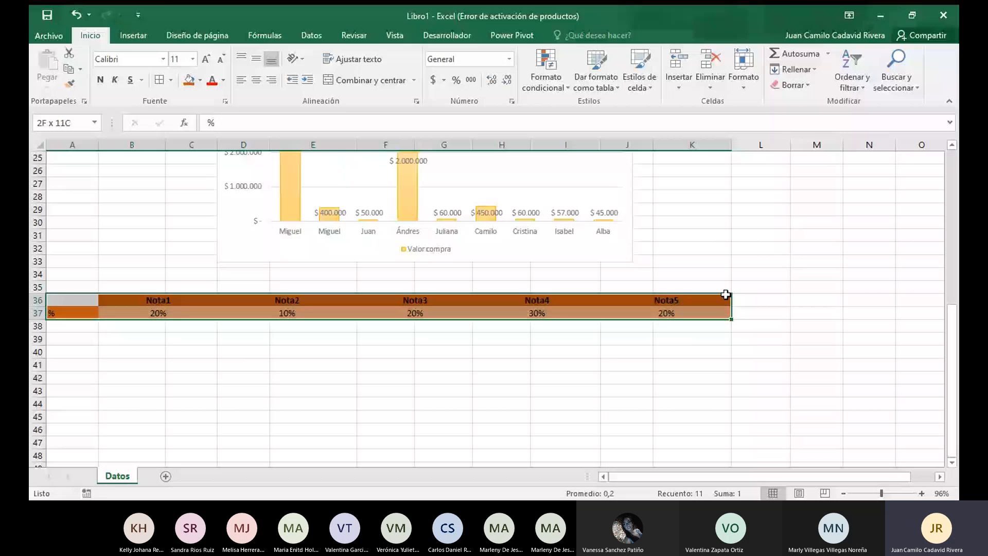
click(158, 81)
drag(209, 363, 223, 364)
Merge and center cells L36:L37 and enter Total in the merged cell
click(755, 326)
click(758, 311)
drag(758, 299, 758, 317)
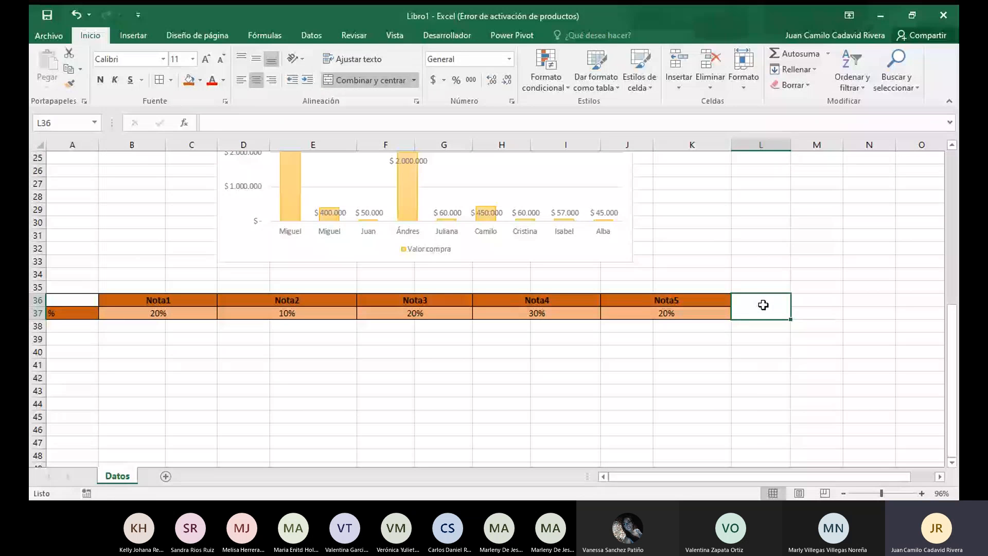
text(To)
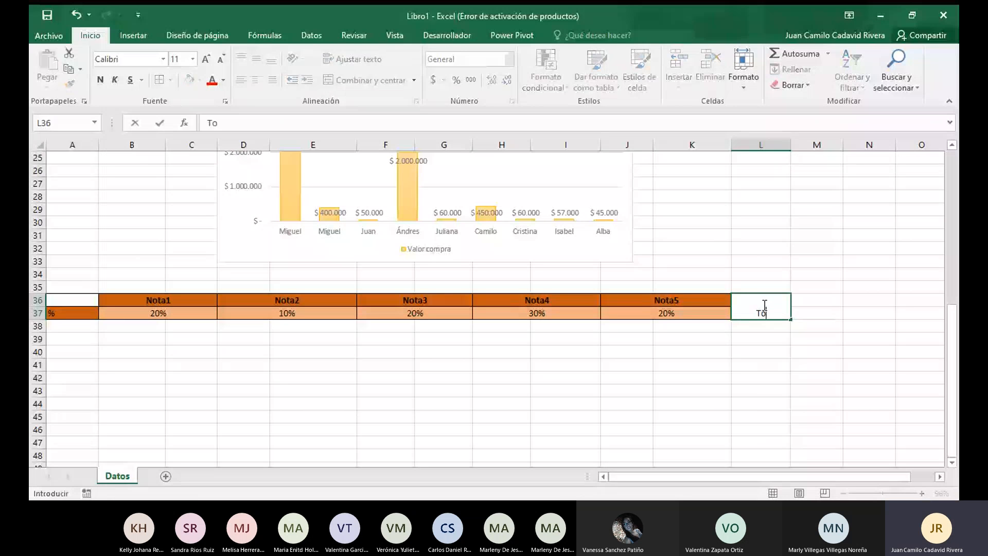
text(tal)
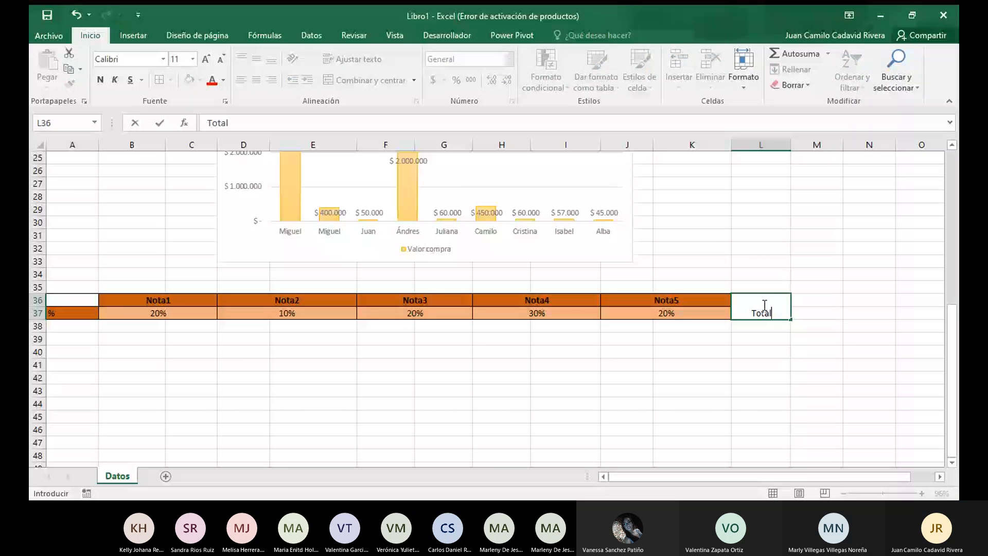
key(ctrl+Return)
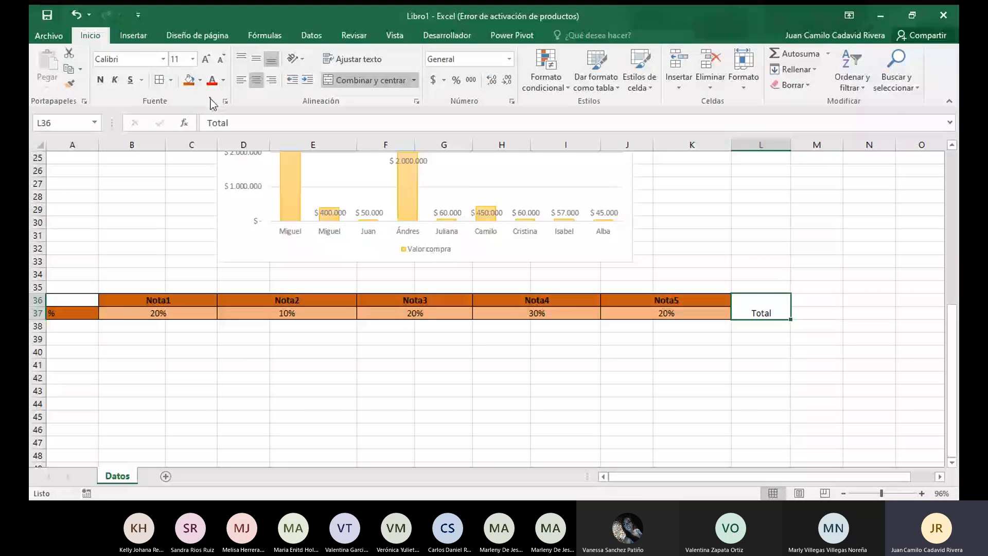
Fill the Total header cell with dark orange and center its text vertically
click(189, 80)
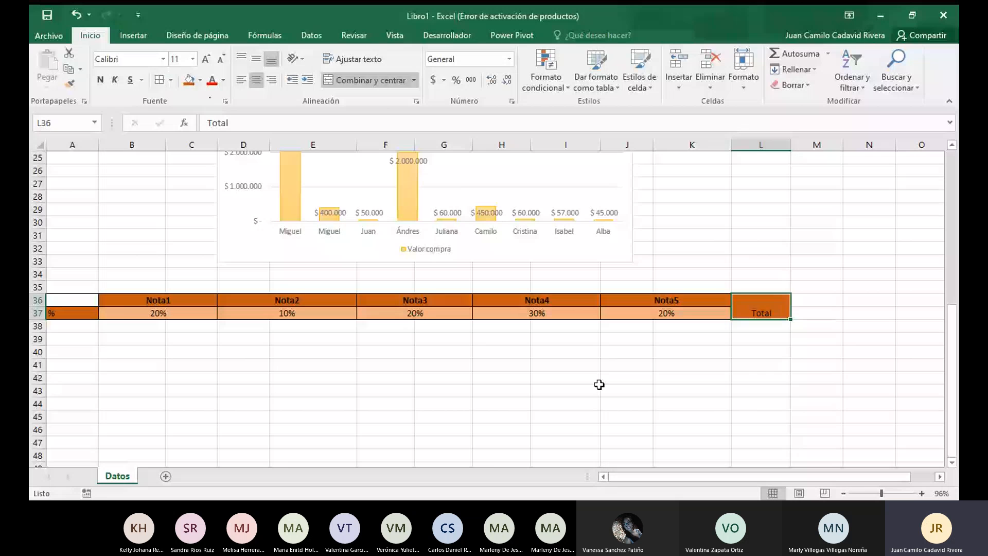
click(256, 60)
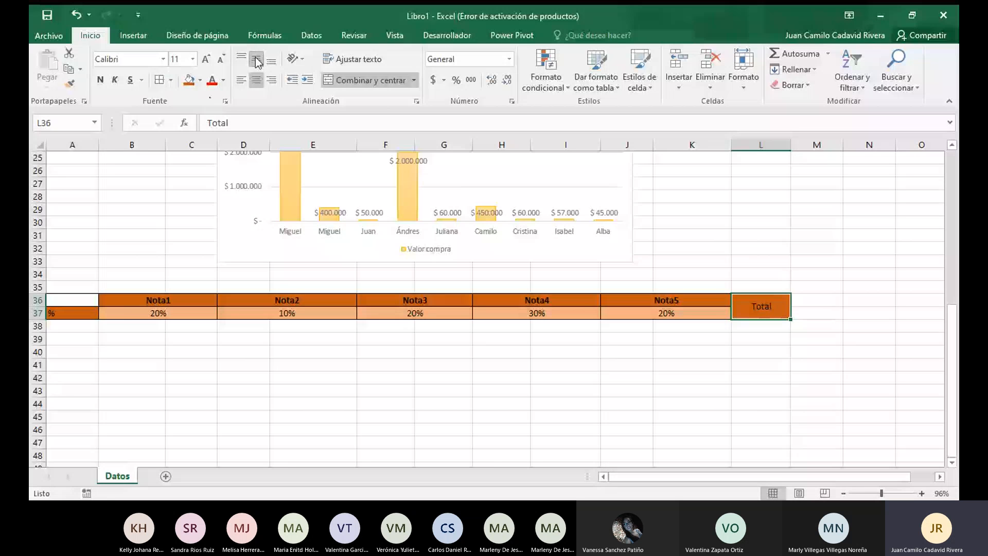
click(313, 429)
Enter Estudiante1, Estudiante2 and Estudiante3 in column A below the % row and place them in A39:A41
click(77, 328)
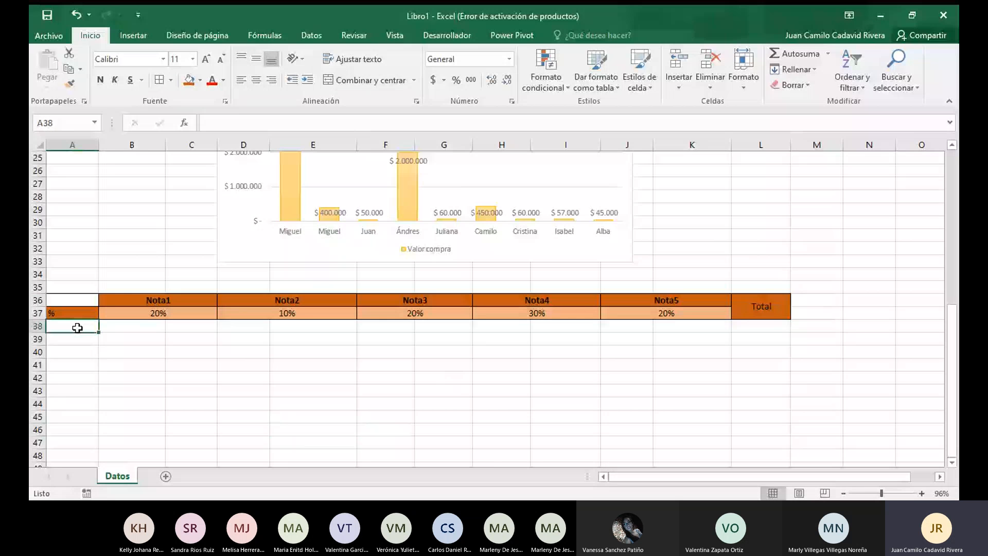
text(Estudi)
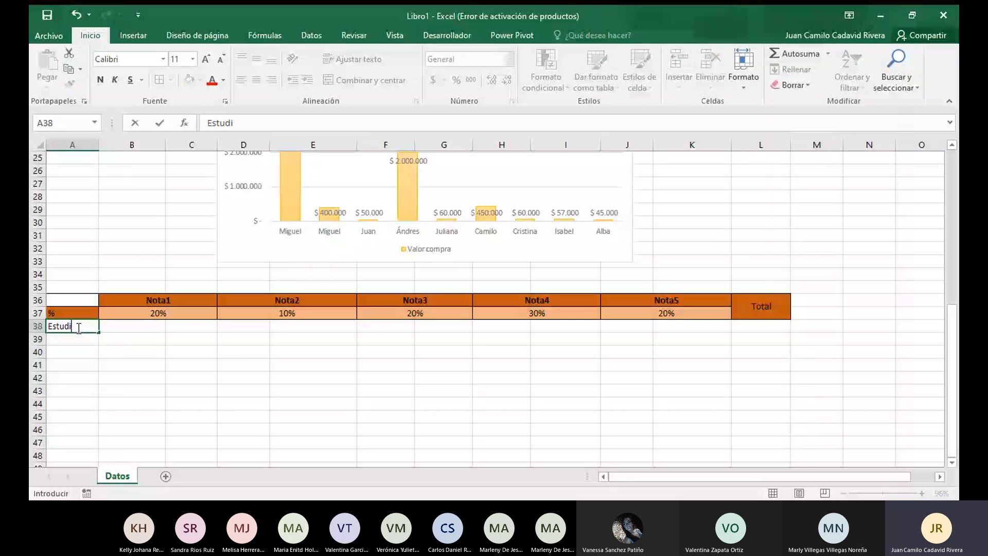
text(ante1)
key(Return)
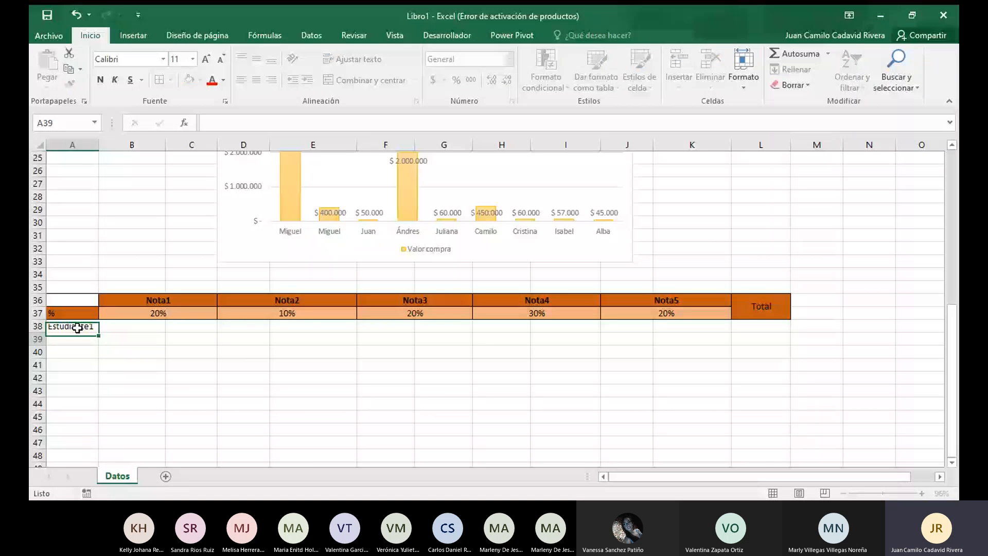
text(Es)
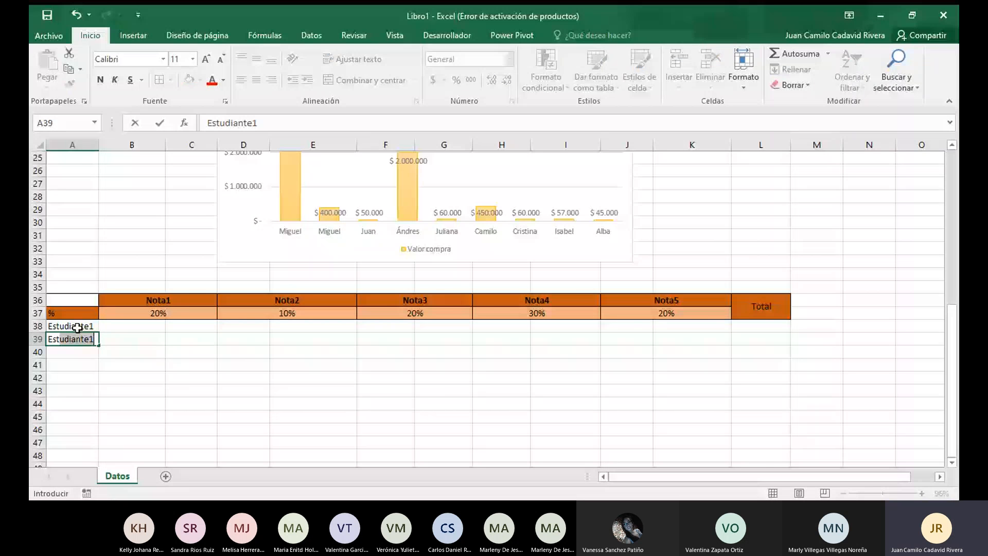
text(tudiante2)
key(Return)
text(Estu)
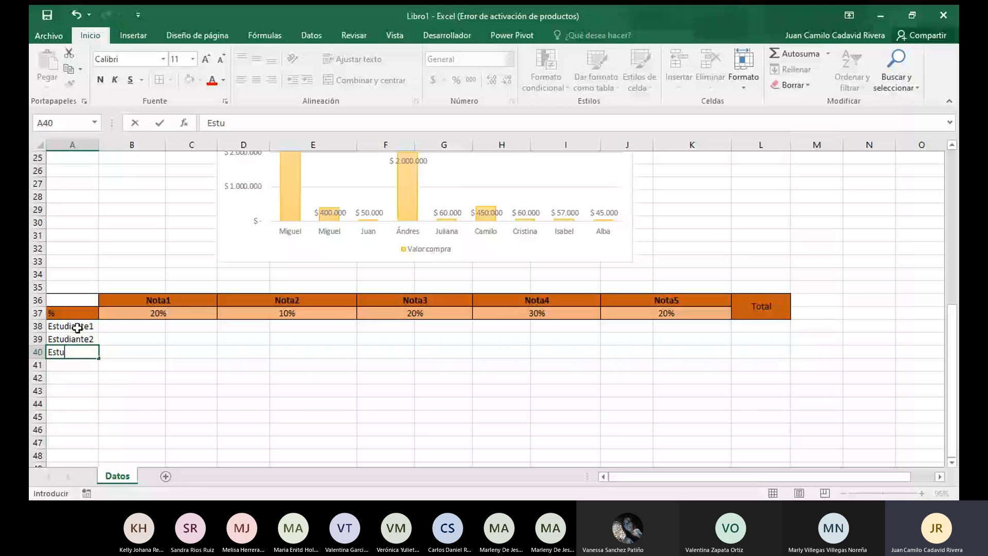
text(diante3)
key(Tab)
click(131, 324)
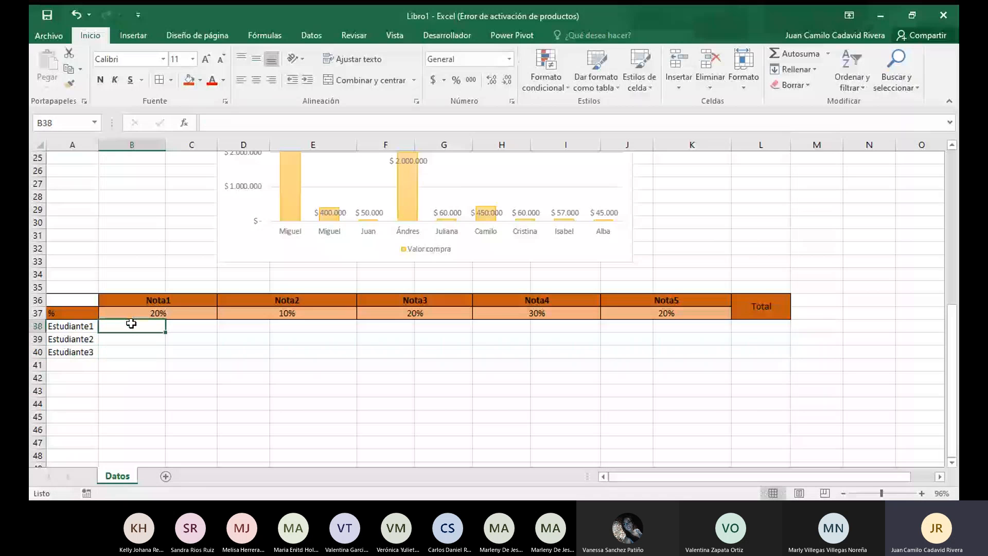
drag(72, 326, 95, 356)
Enter the subheaders Nota in B38 and Valor total in C38 under Nota1
click(134, 328)
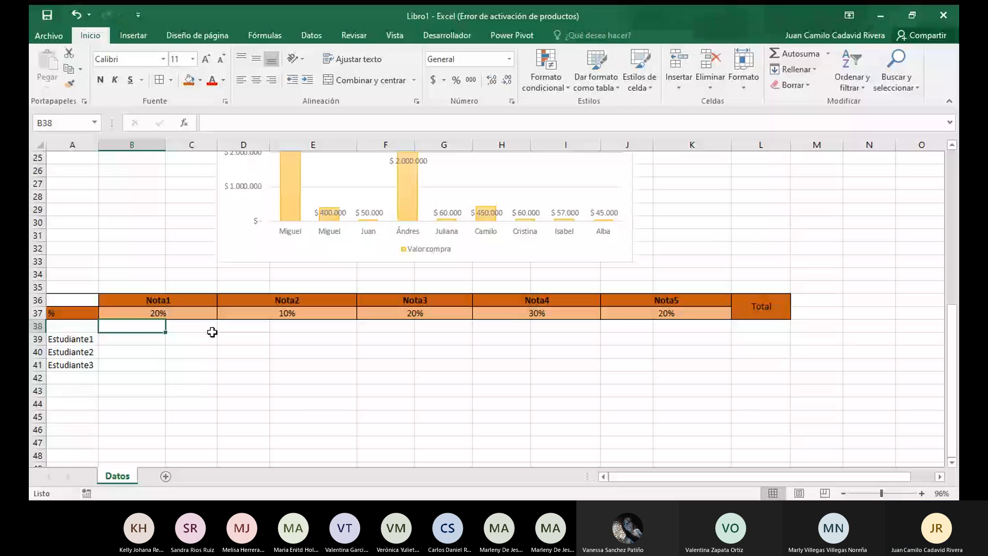
text(Nota)
key(Return)
click(161, 325)
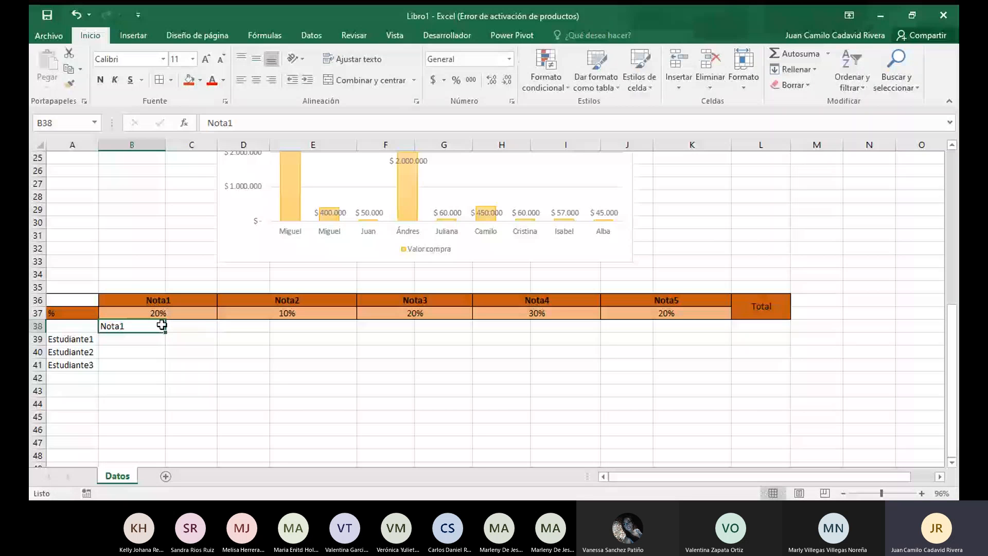
click(274, 122)
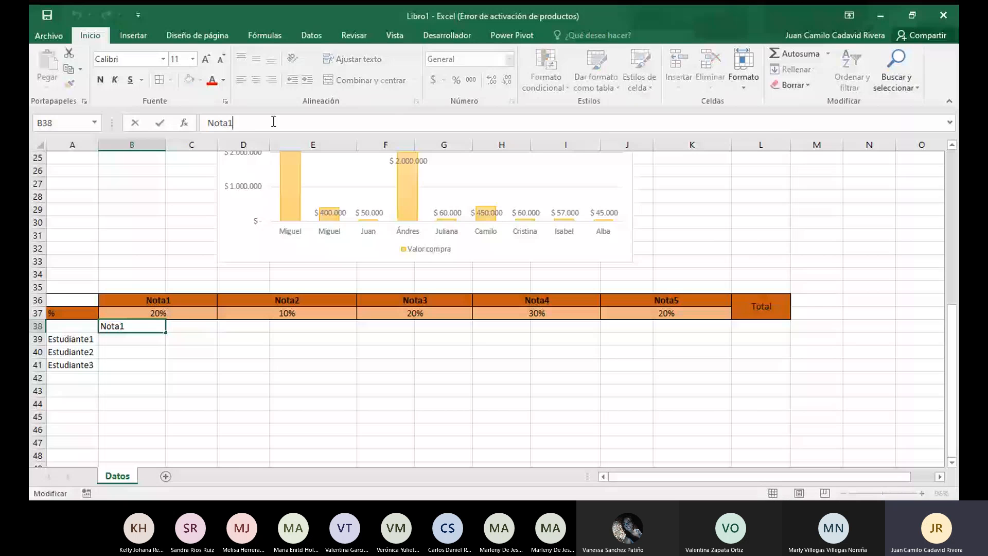
key(BackSpace)
click(187, 324)
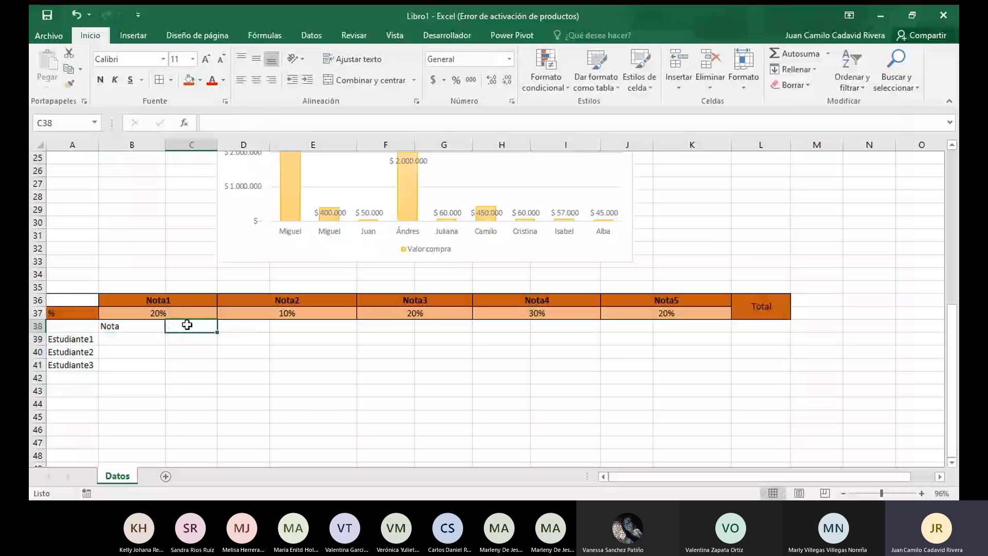
text(Valor total)
Copy the Nota and Valor total subheaders from B38:C38 to row 38 under Nota2, Nota3, Nota4 and Nota5
drag(131, 326, 178, 324)
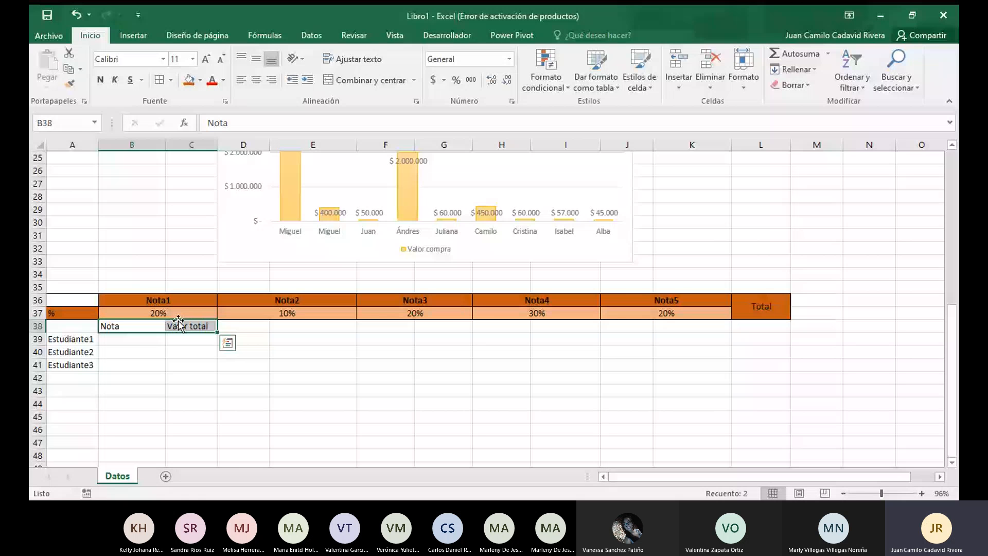
key(ctrl+c)
click(266, 329)
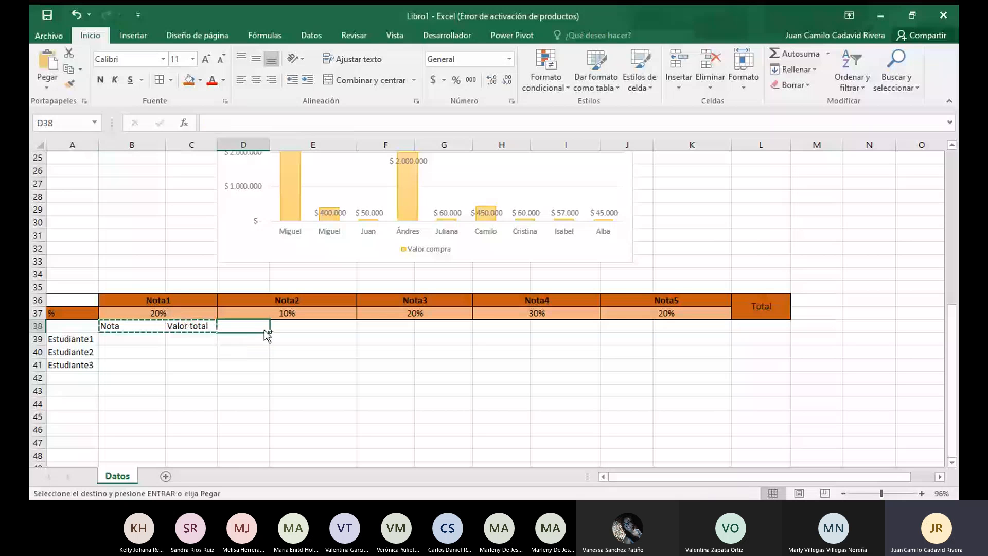
key(ctrl+v)
click(405, 328)
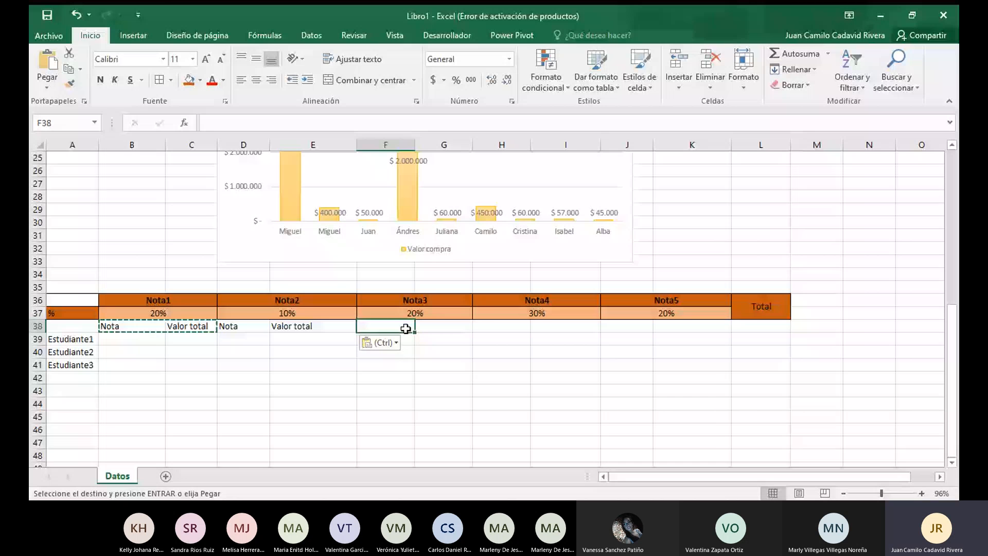
key(ctrl+v)
click(494, 327)
key(ctrl+v)
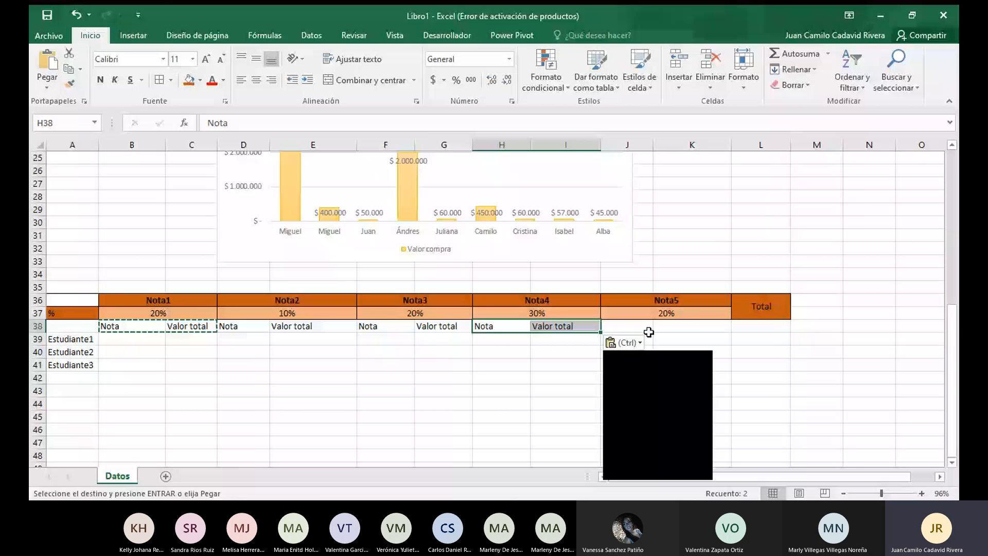
click(648, 330)
key(ctrl+v)
click(506, 405)
key(Escape)
Apply borders to the subheaders in B38:K38 and fill the empty cell A38 with dark gray
drag(138, 327, 687, 330)
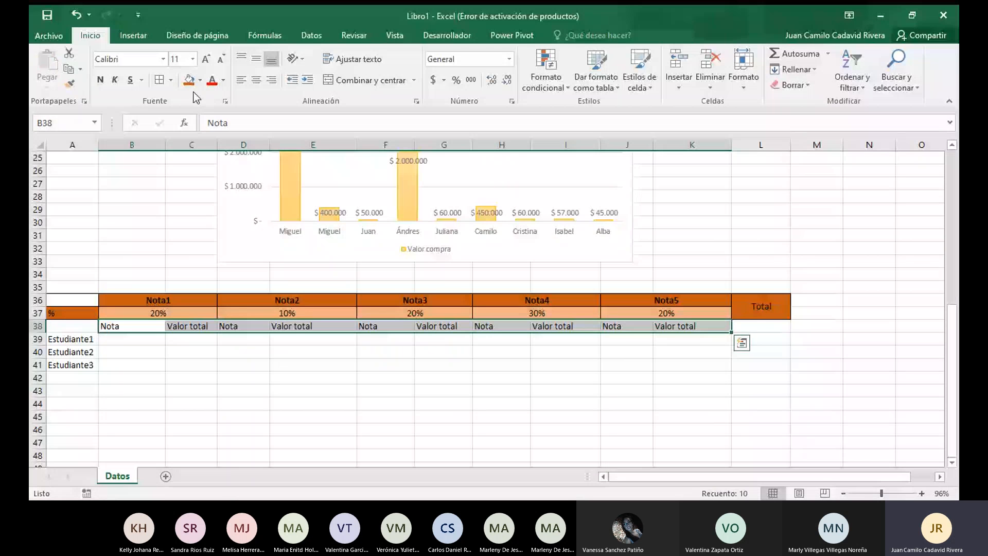
click(75, 322)
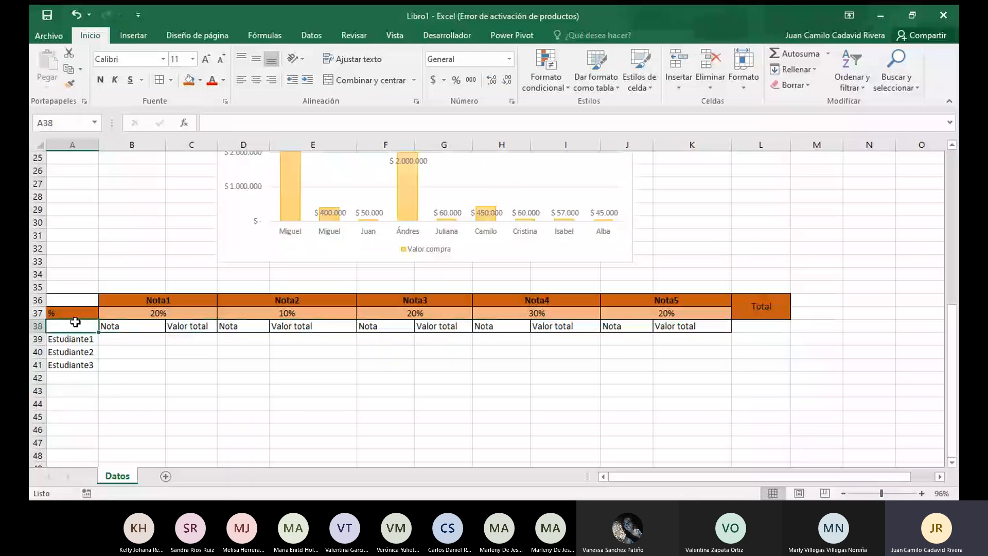
click(199, 80)
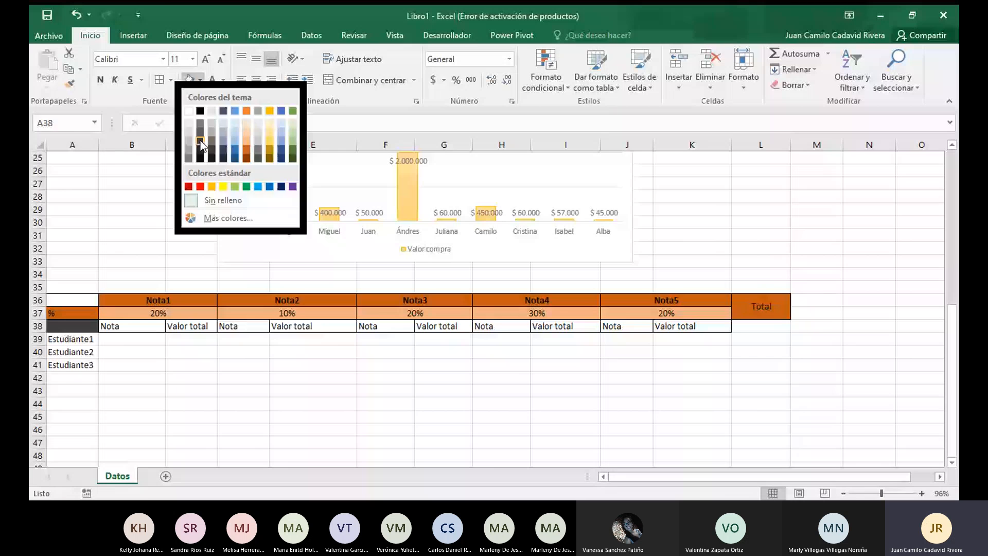
click(200, 141)
drag(72, 340, 74, 357)
Enter 4,5 as the Nota1 grade of Estudiante1 in B39
click(131, 339)
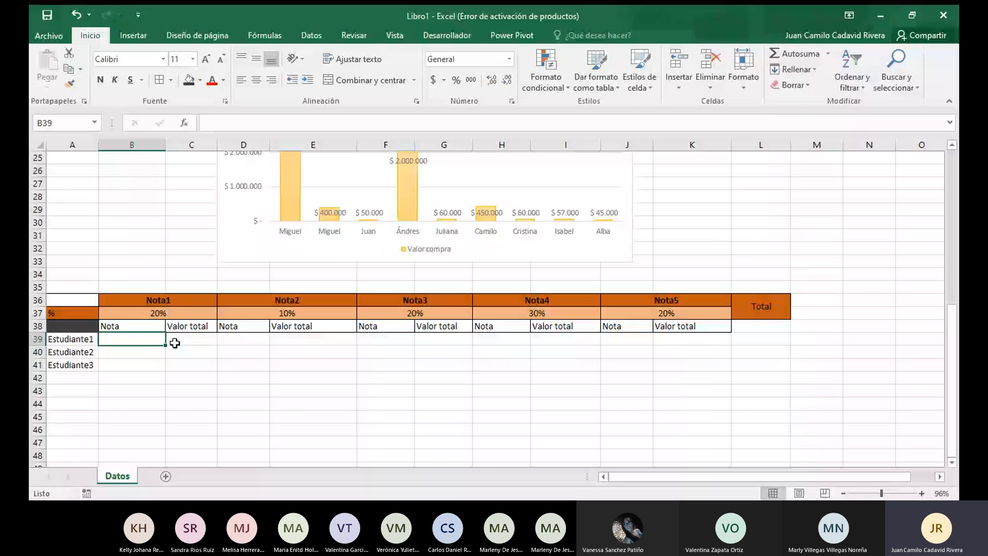
text(4,5)
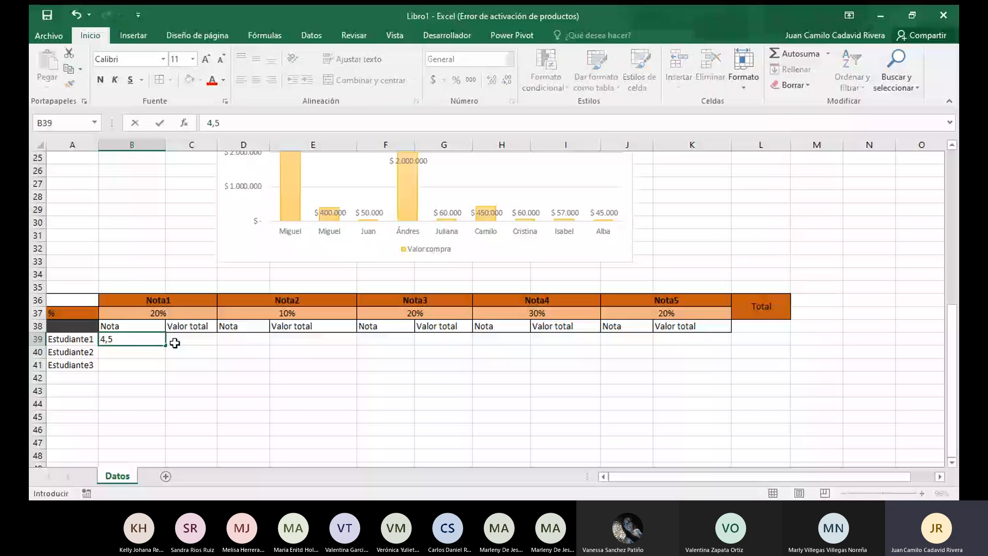
key(ctrl+Return)
key(Return)
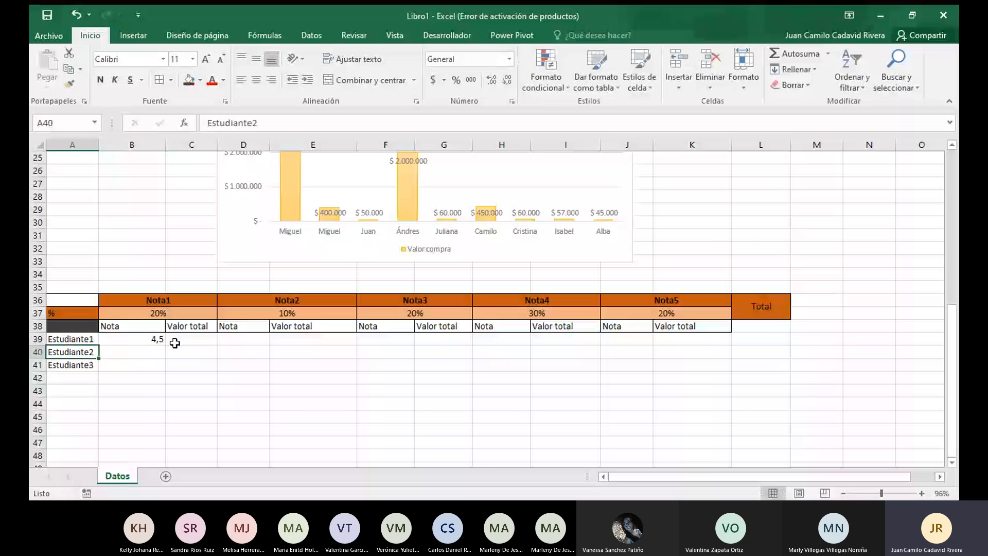
Enter 4.5 with a decimal point in B40 and add an AutoSum of the Nota1 grades in B42
key(Right)
text(4)
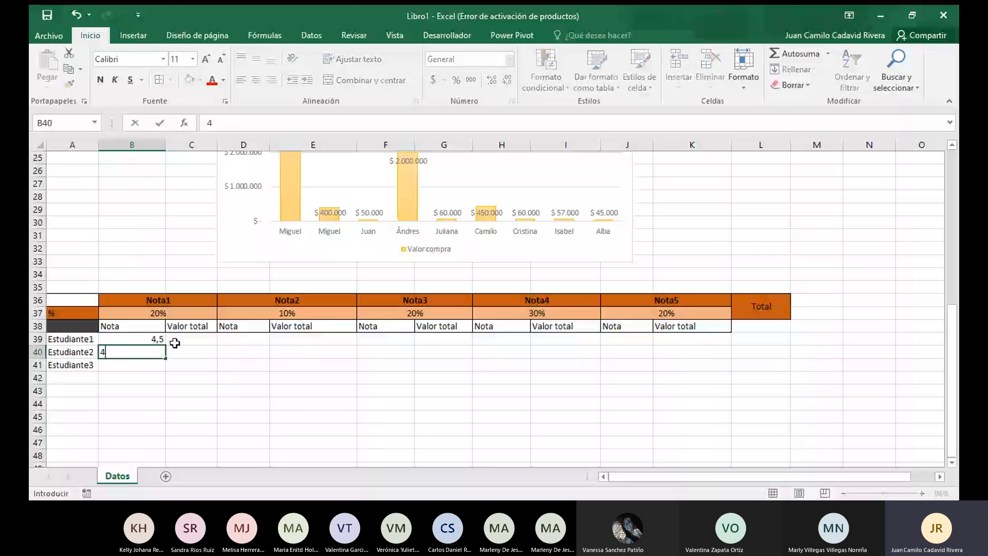
text(.5)
key(Return)
key(Return)
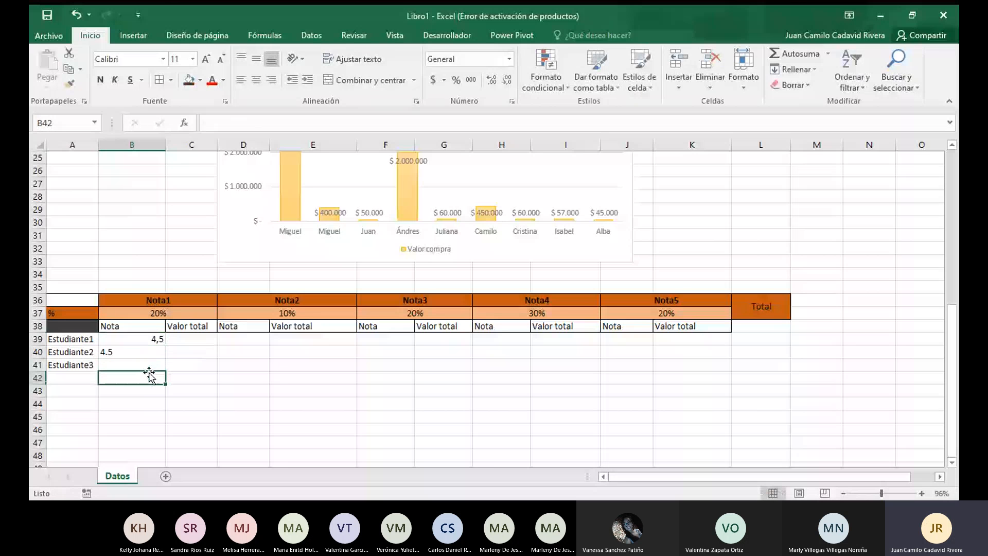
click(796, 53)
key(Return)
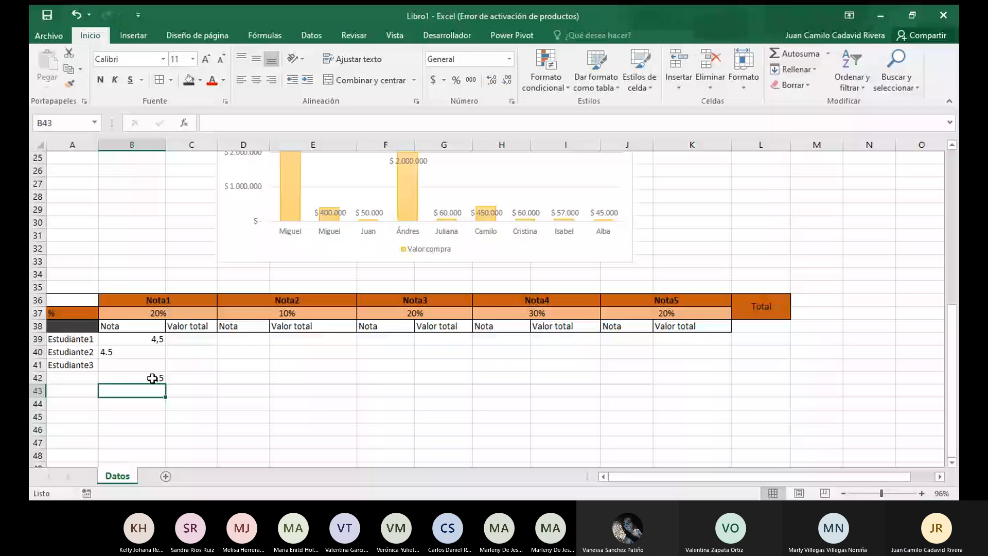
Replace the Nota1 grade of Estudiante2 in B40 with 4,5, using a decimal comma
key(Up)
key(Up)
key(Up)
key(BackSpace)
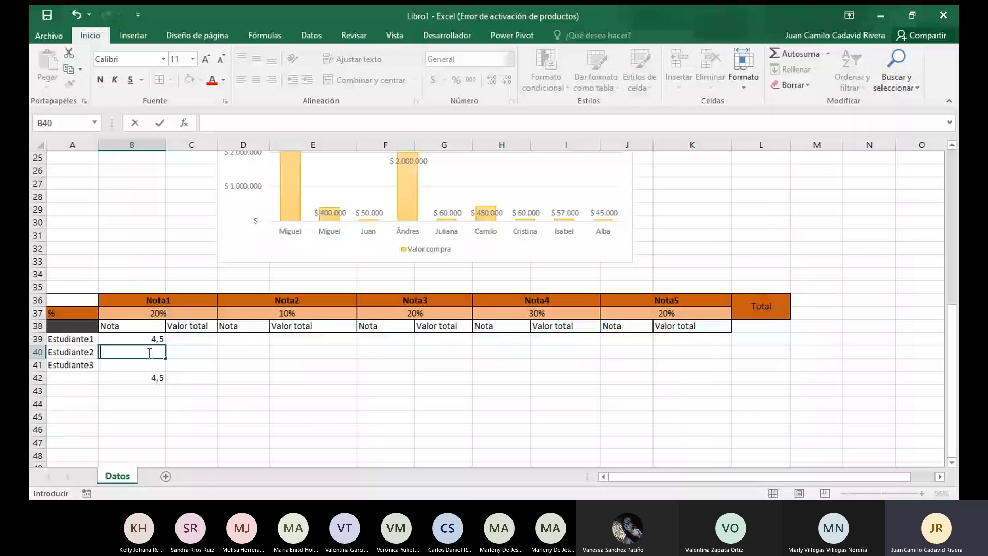
text(4,5)
key(Return)
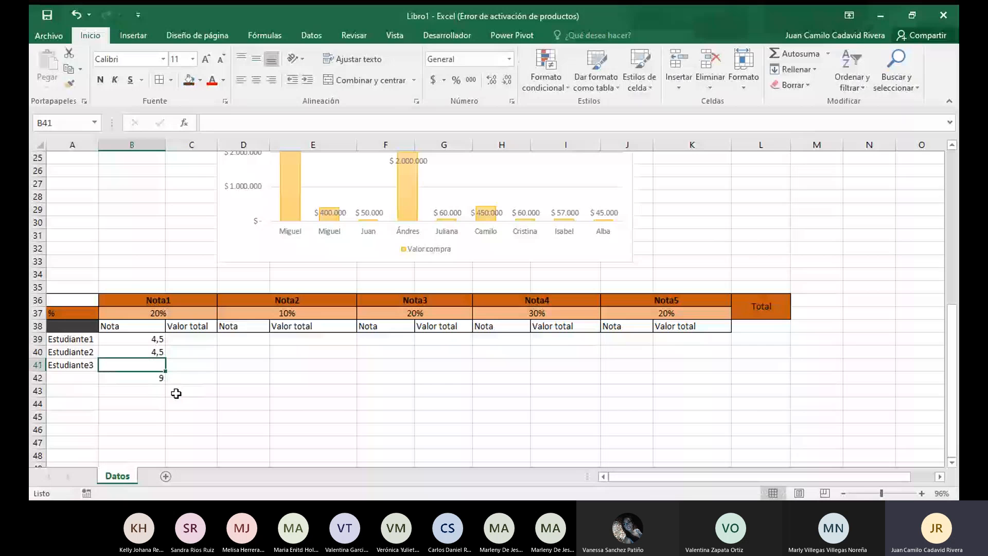
Delete the sum in B42 and enter 5 as the Nota1 grade of Estudiante3 in B41
drag(155, 379, 152, 333)
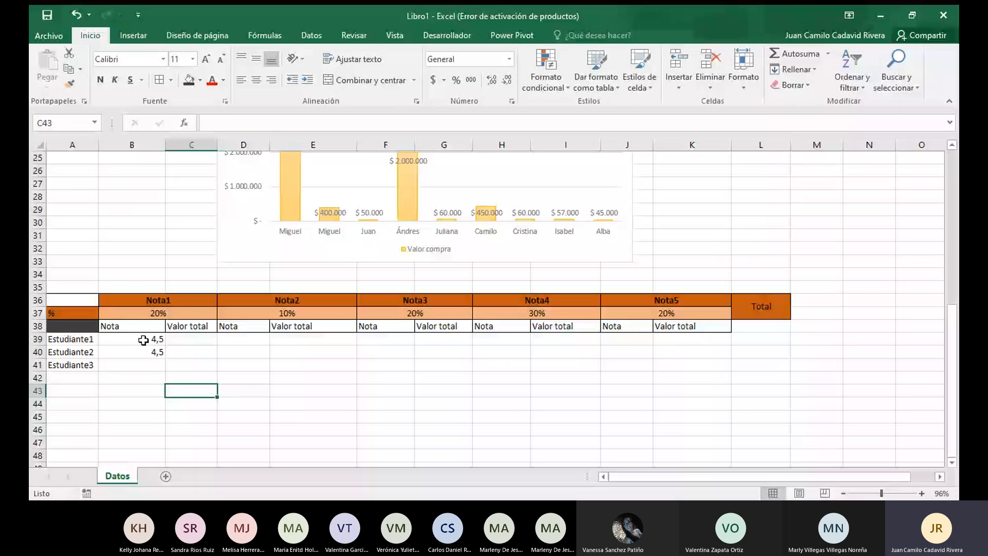
click(143, 367)
text(5)
key(Right)
key(Up)
key(Up)
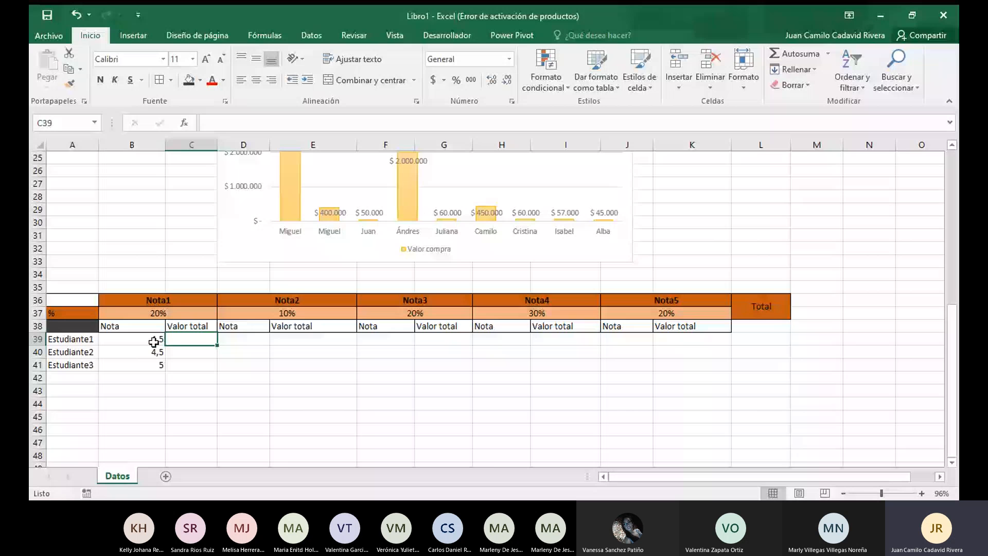
click(154, 341)
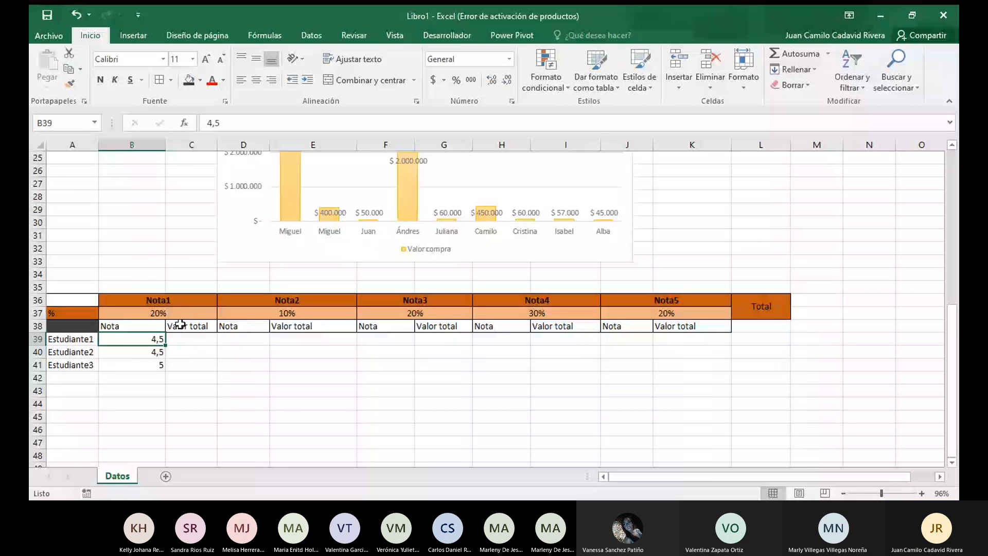
click(159, 311)
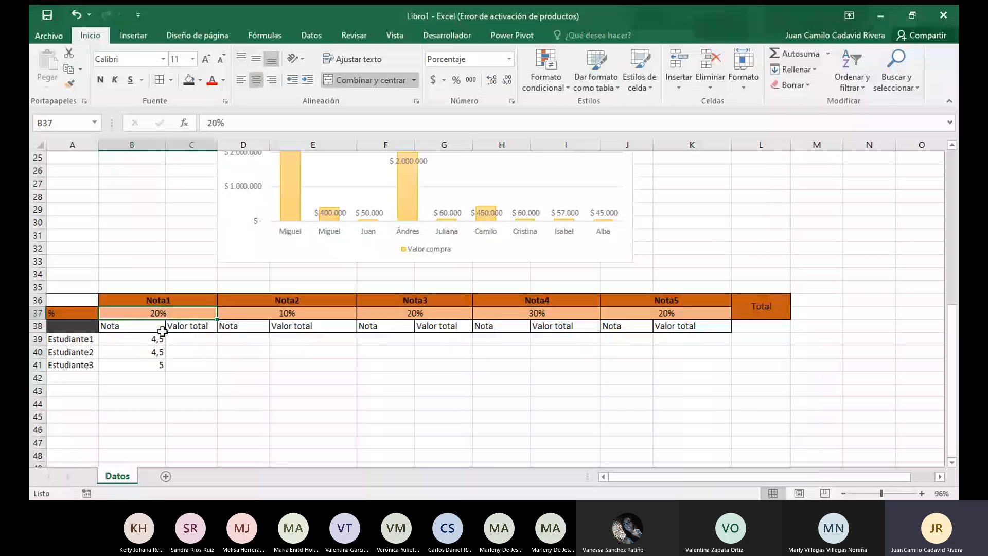
Enter the formula =B39*B37 in C39 to calculate Estudiante1's weighted Nota1 value
click(181, 339)
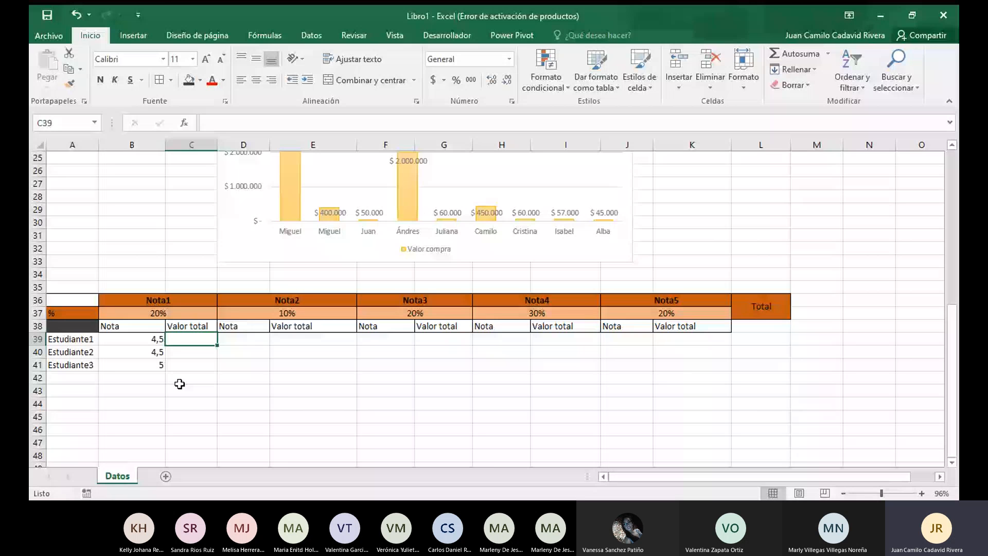
text(=)
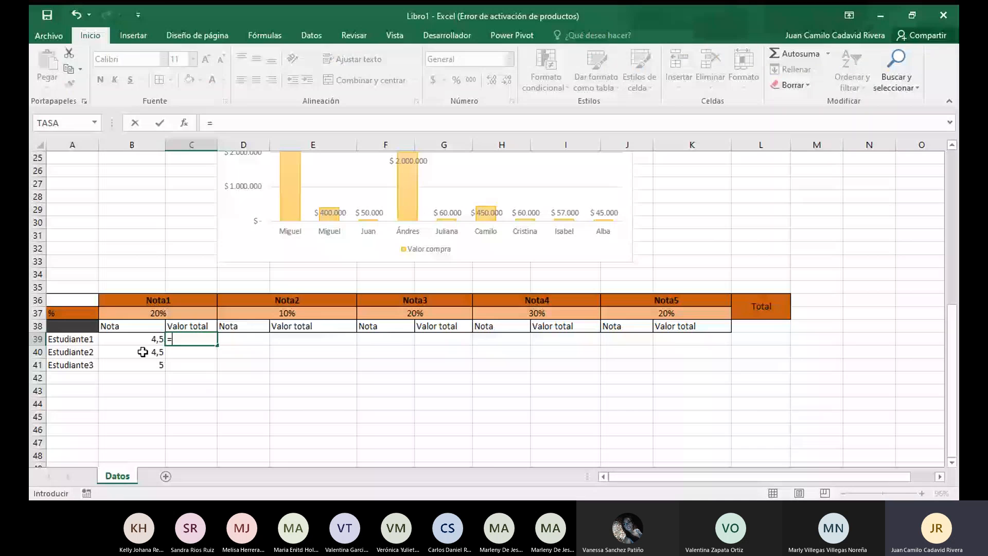
click(142, 339)
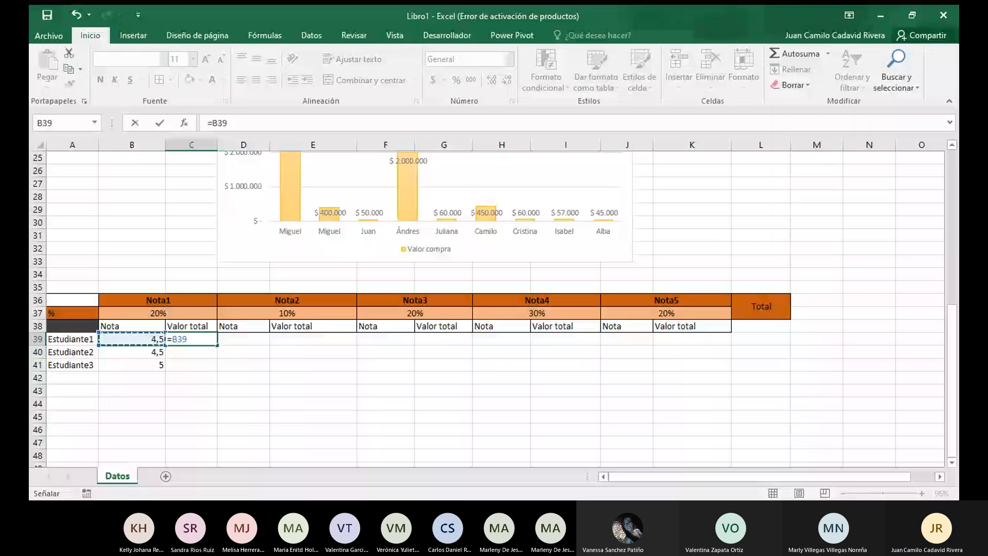
text(*)
key(Up)
key(Up)
key(Return)
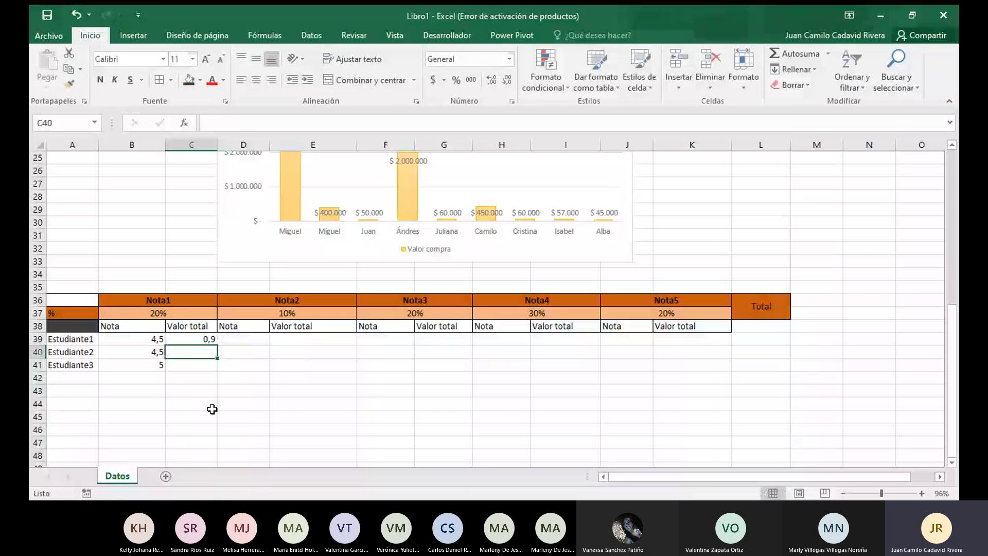
Fill the C39 formula down to C41 and examine the cell references in C40 and C39
click(178, 339)
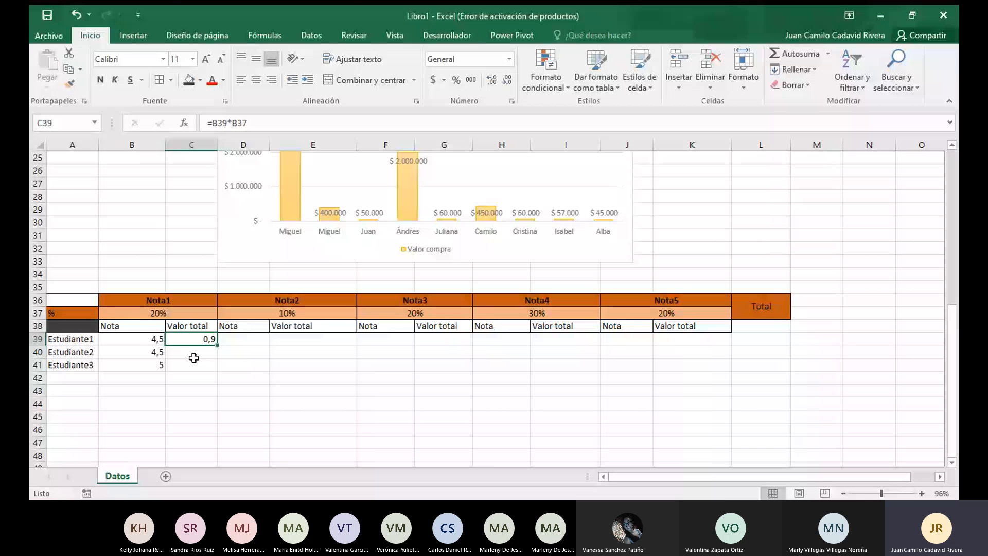
double_click(216, 345)
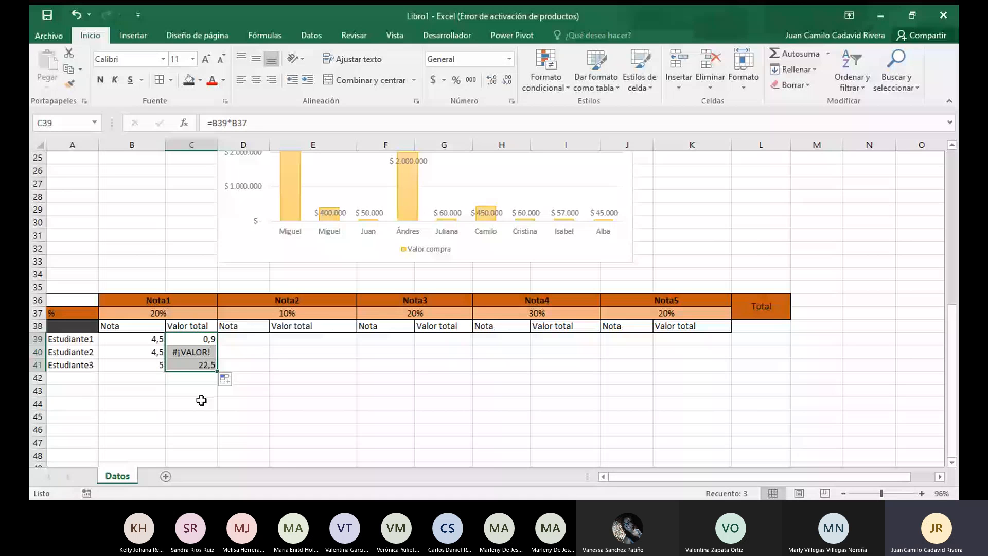
click(186, 355)
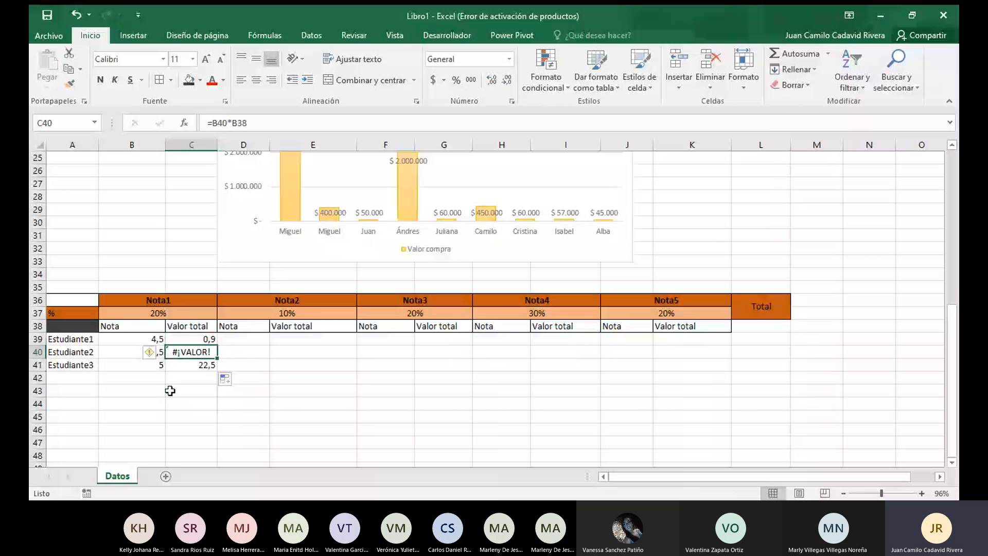
click(231, 125)
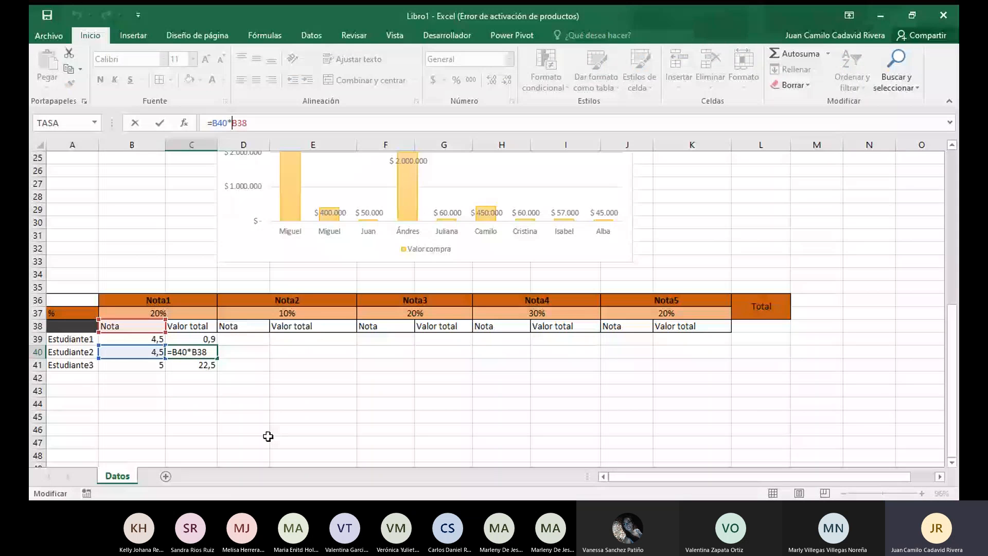
click(203, 391)
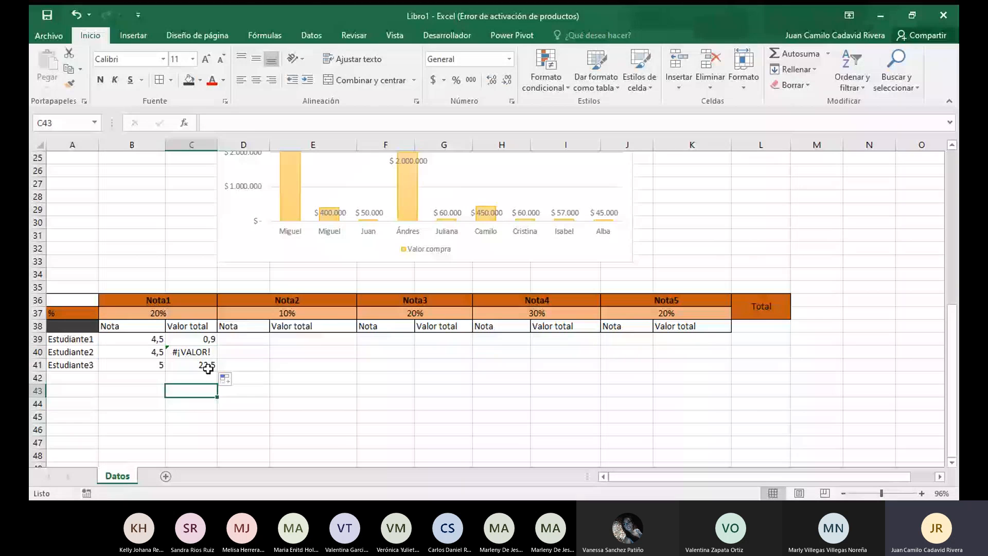
click(210, 339)
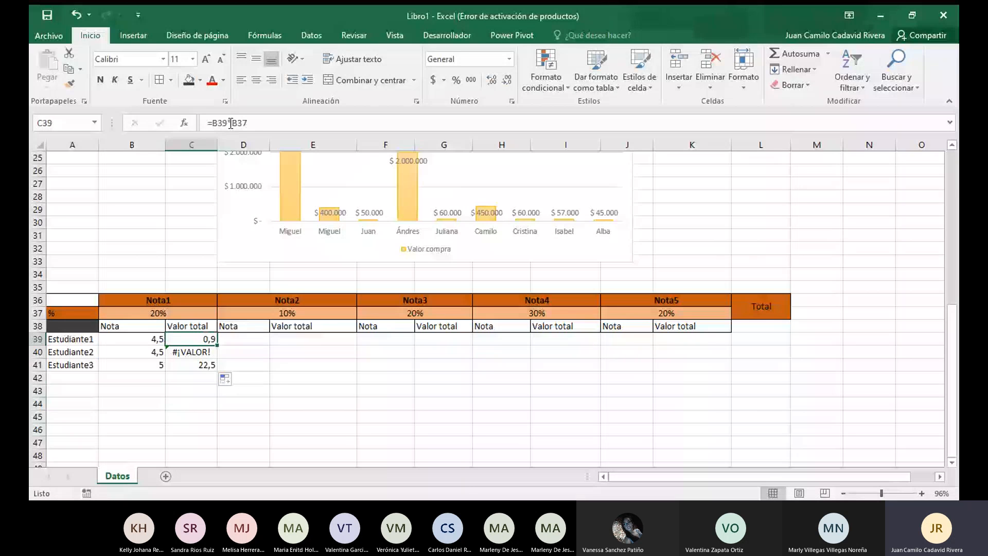
click(231, 123)
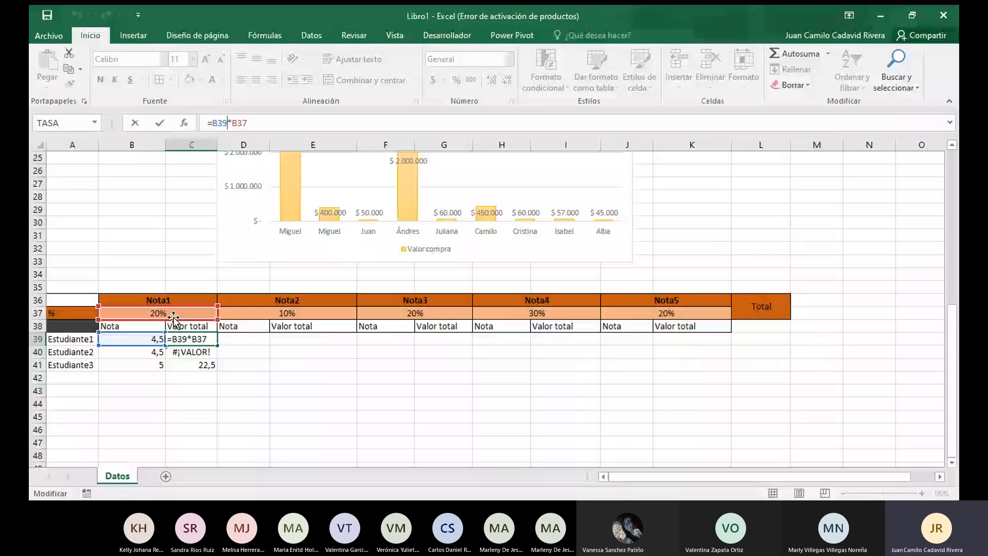
key(ctrl+Return)
Correct the formula in C40 to =B40*B37 so that it refers to the Nota1 percentage
double_click(177, 352)
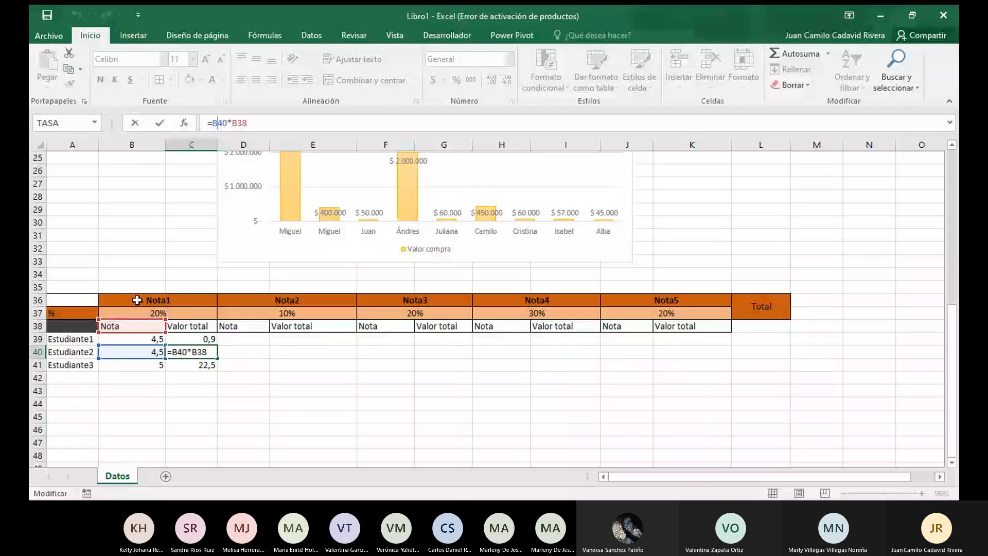
drag(131, 320, 131, 308)
key(ctrl+Return)
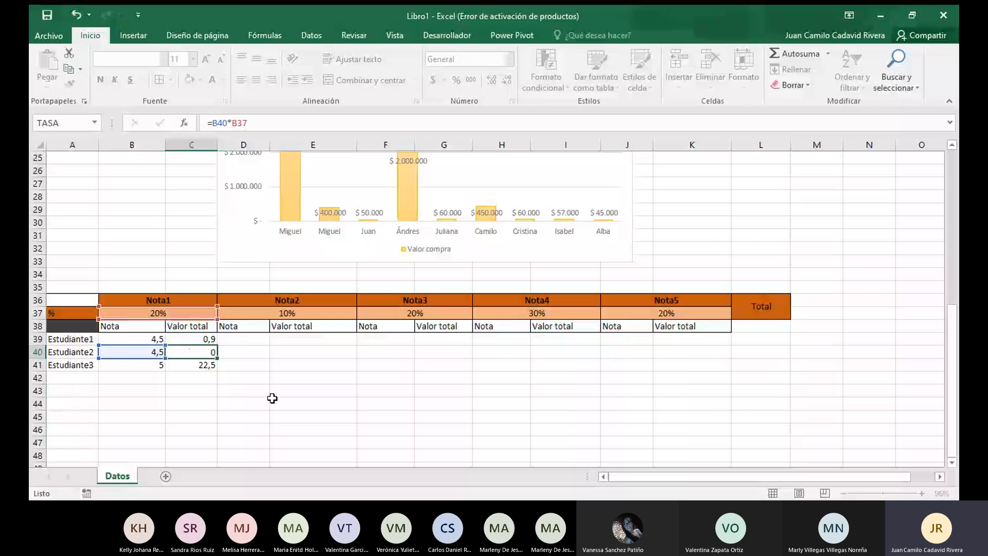
key(ctrl+Return)
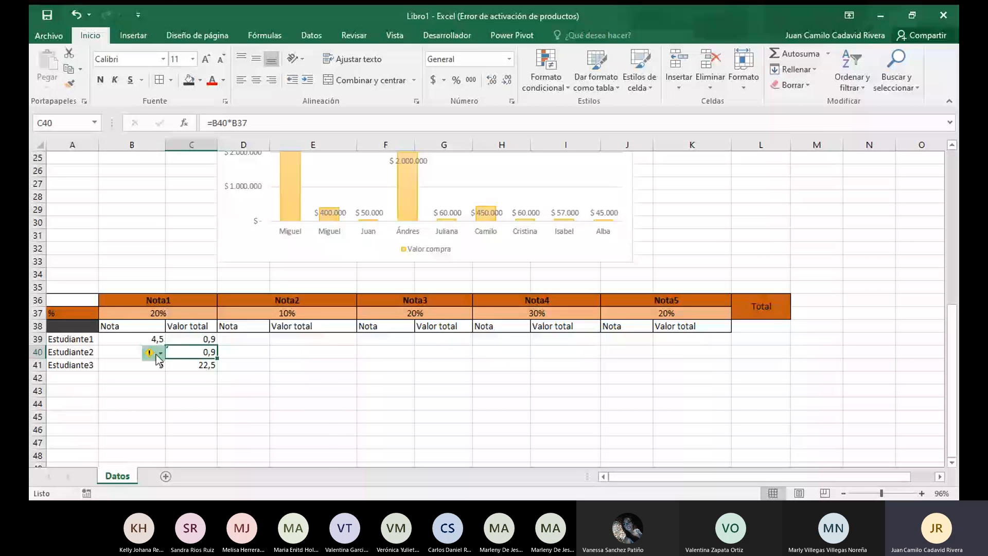
click(157, 356)
click(179, 369)
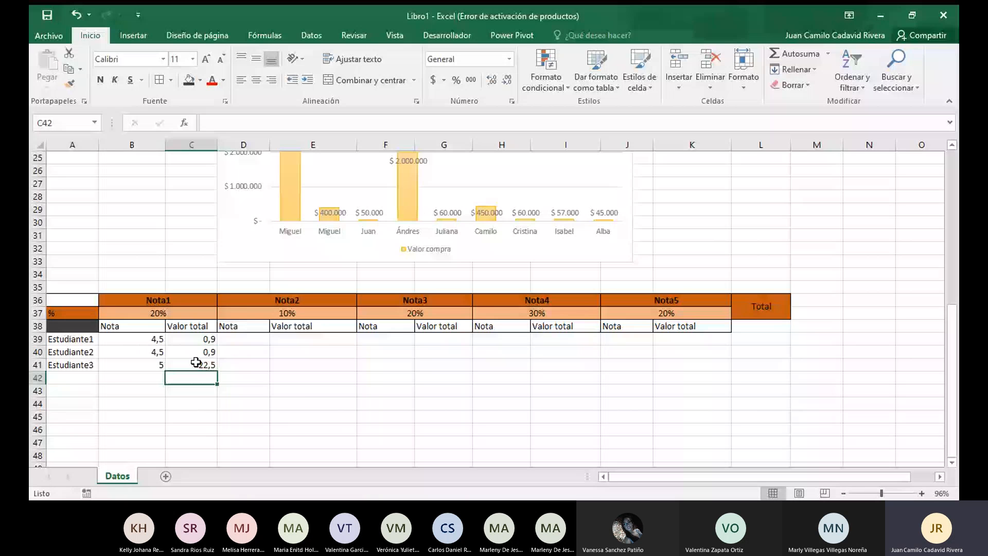
Check the formulas for Estudiante2 and Estudiante3 and clear C40:C41
click(198, 351)
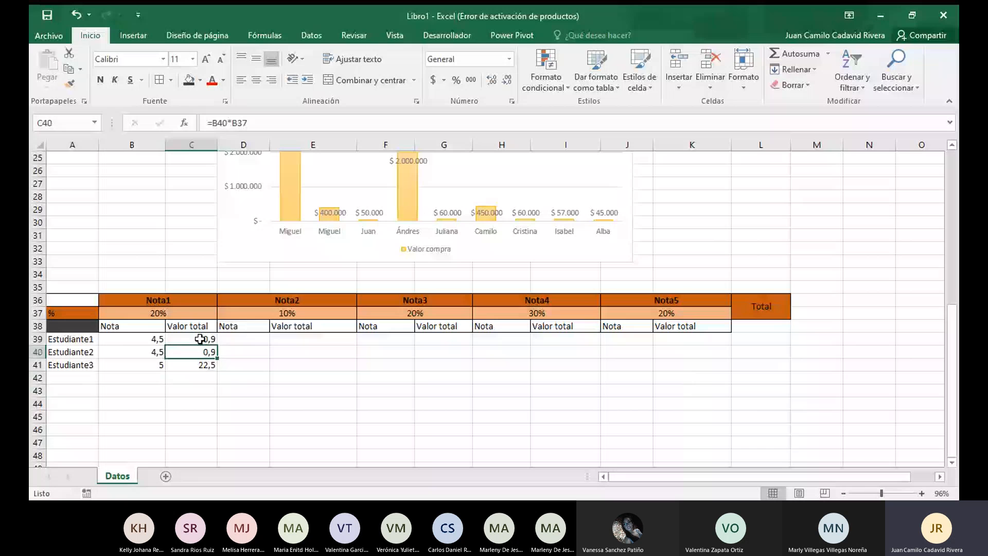
click(204, 362)
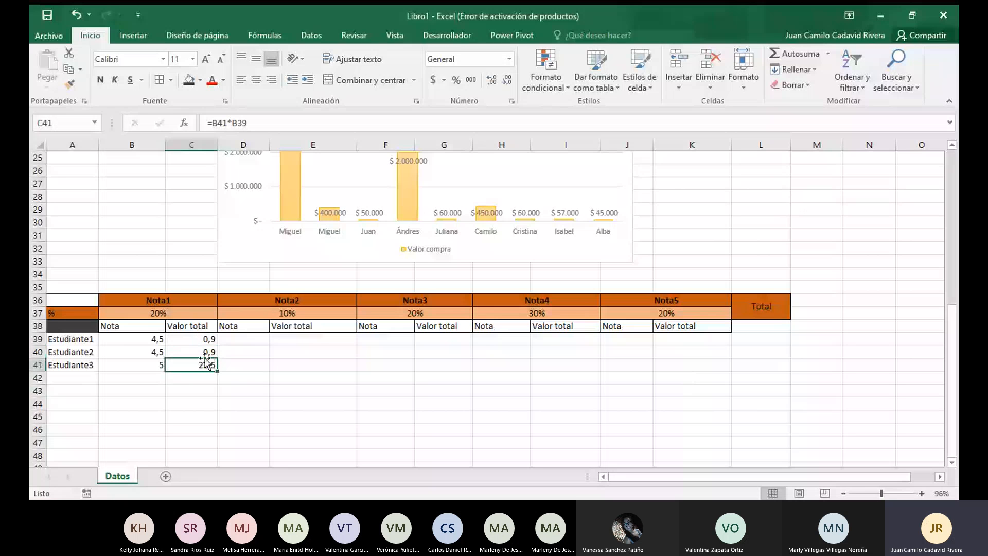
drag(207, 364, 206, 353)
key(Delete)
Make the percentage reference in C39 absolute so the formula reads =B39*$B$37
click(203, 340)
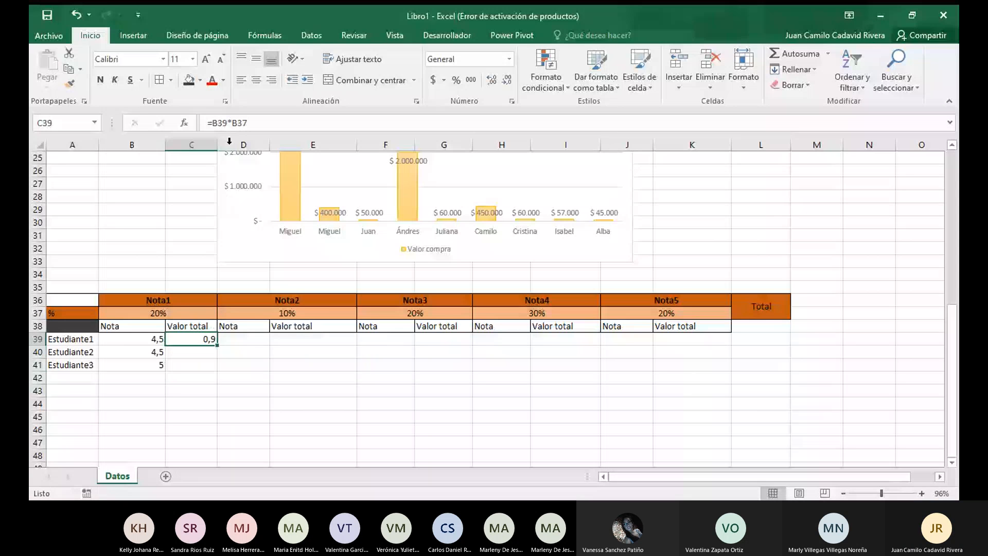
key(F2)
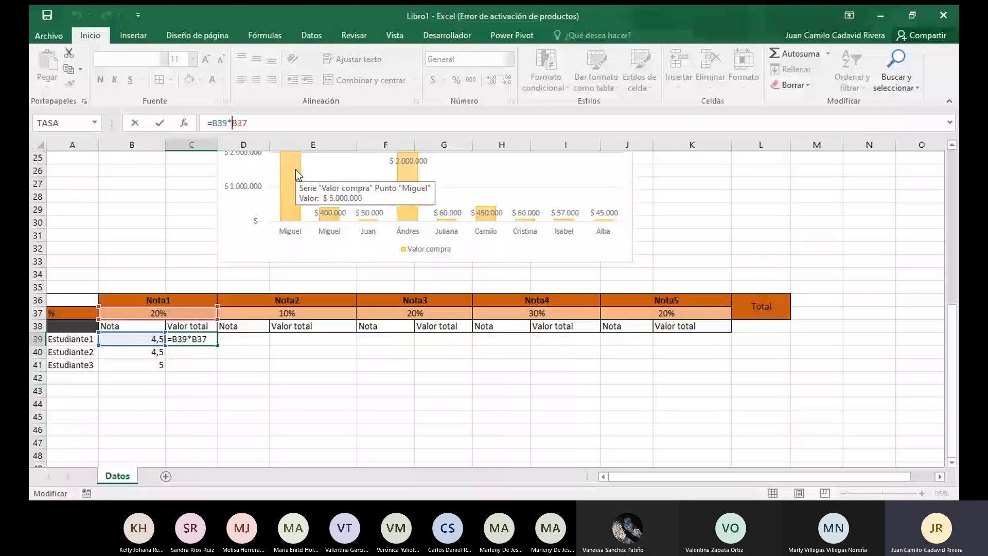
key(F4)
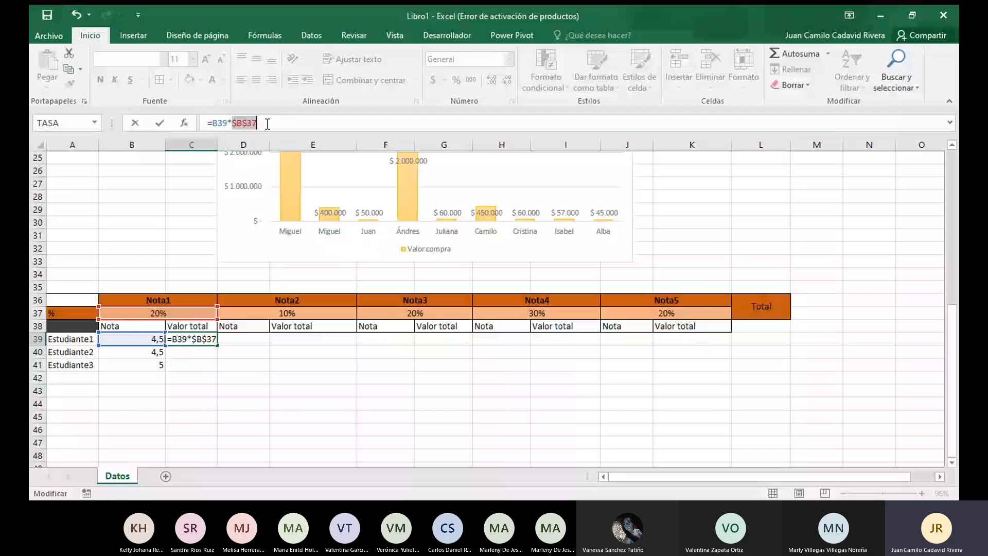
key(Return)
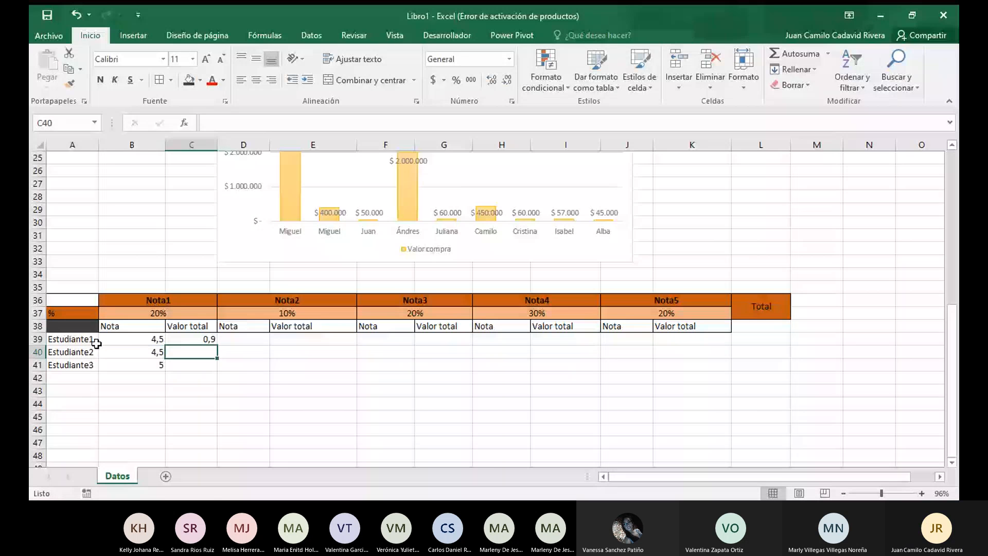
Fill the absolute-reference formula from C39 down to C41 for the other students
click(204, 339)
drag(217, 344, 212, 365)
click(198, 434)
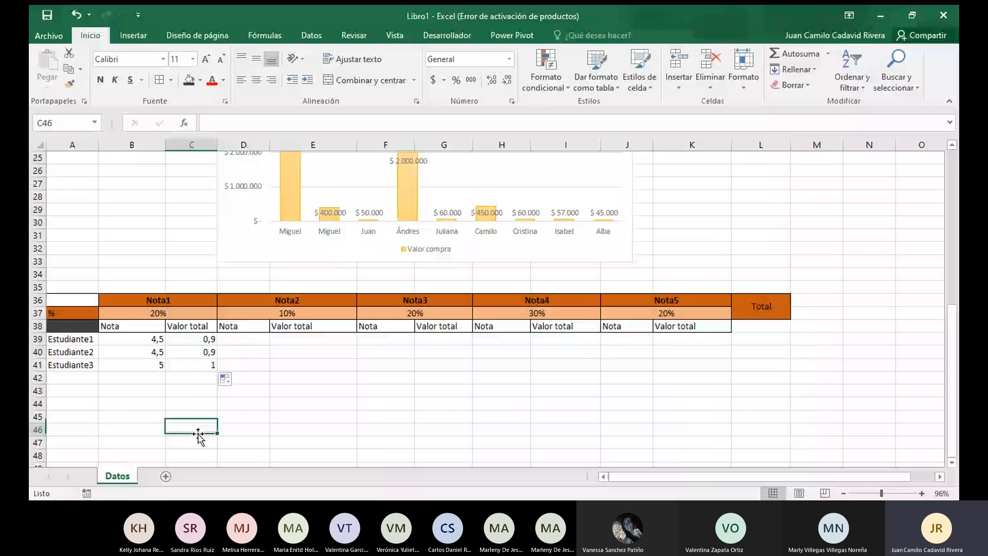
Examine the filled formulas in C39:C41, comparing their grade references with the fixed Nota1 percentage reference
click(198, 364)
click(247, 126)
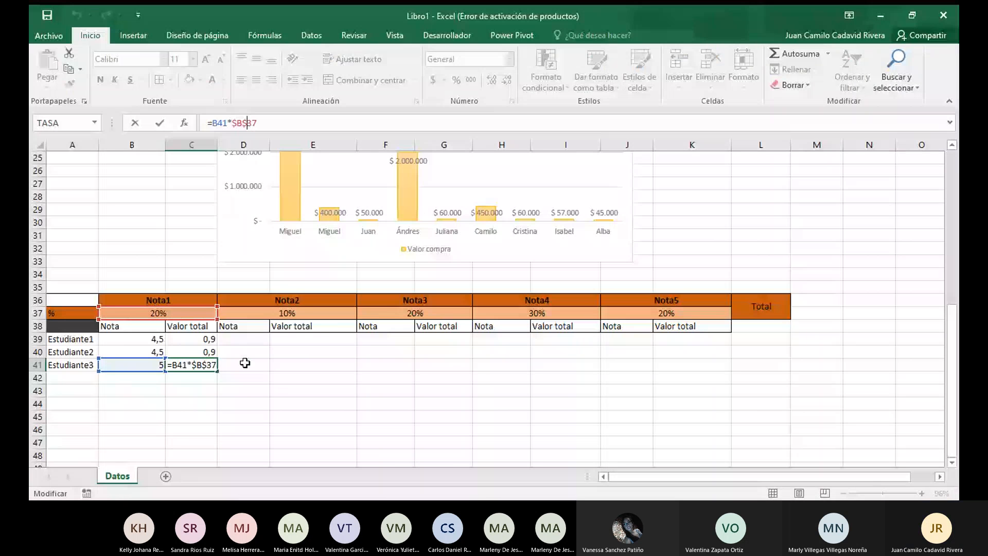
key(ctrl+Return)
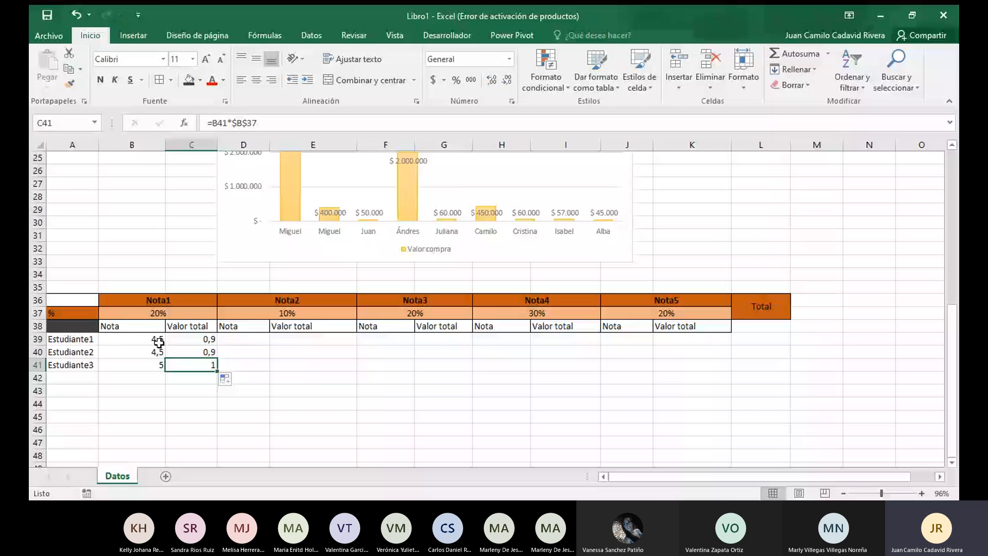
drag(159, 342, 211, 364)
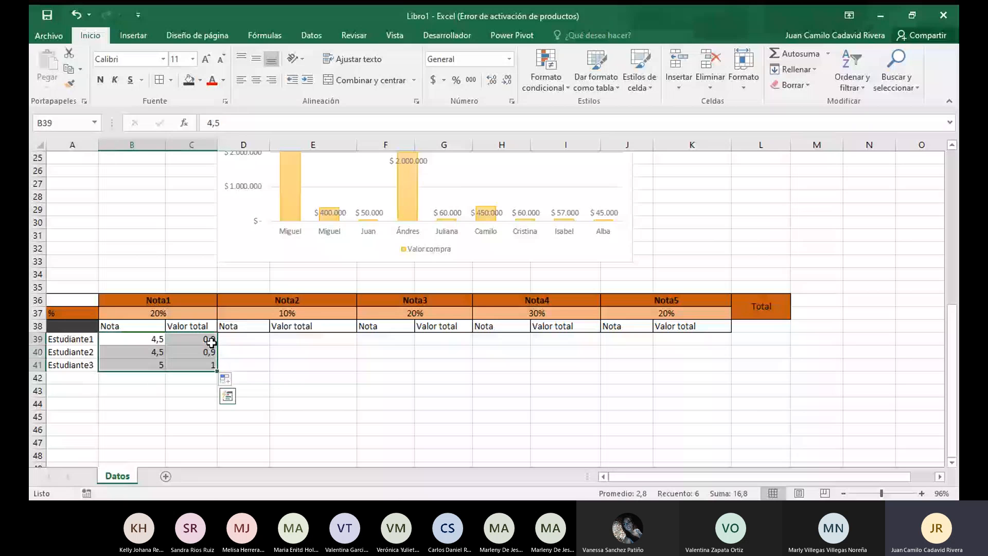
double_click(211, 341)
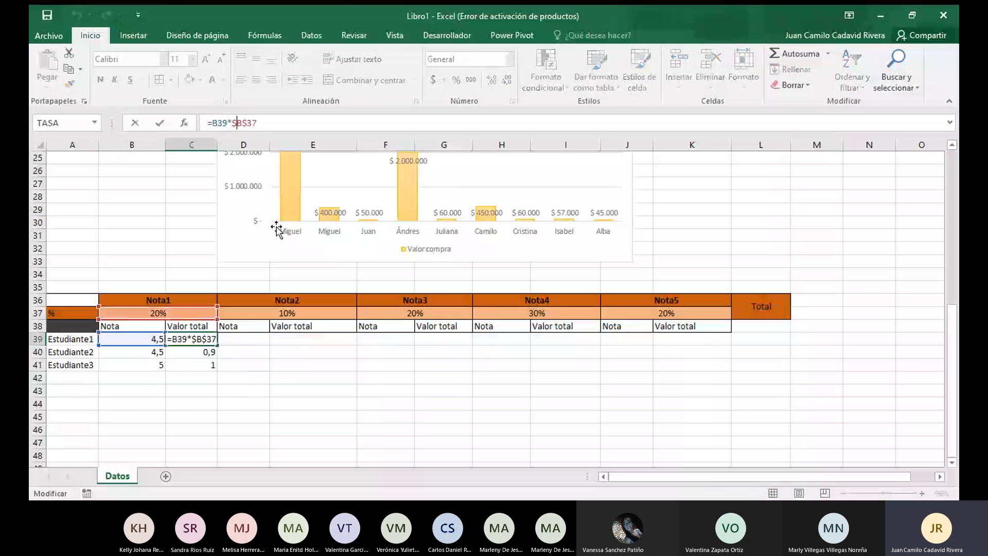
key(ctrl+Return)
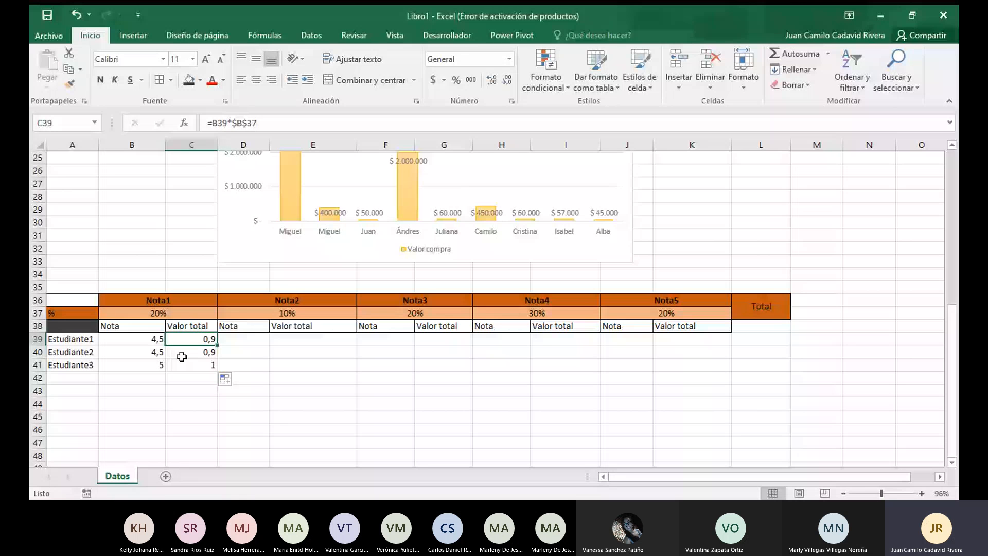
click(181, 318)
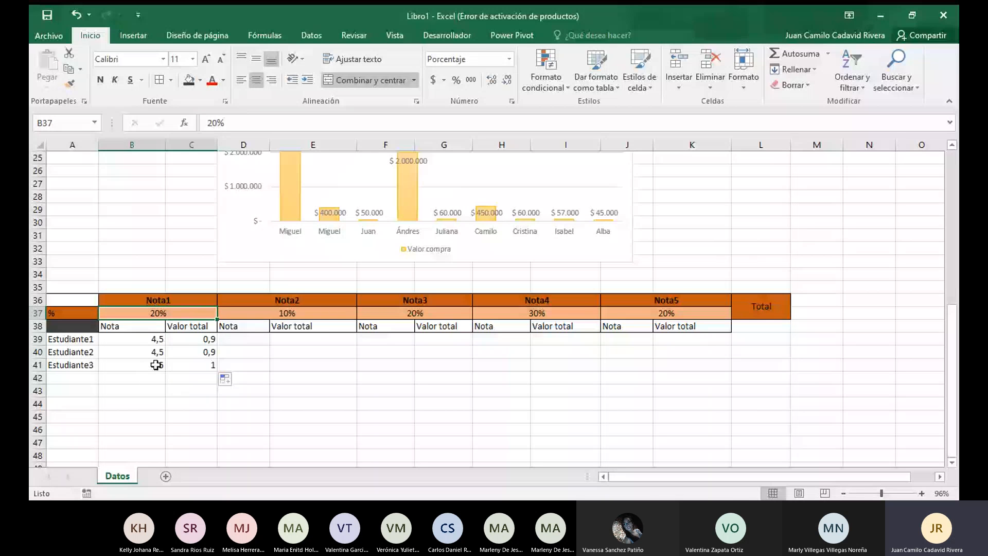
drag(155, 339, 156, 366)
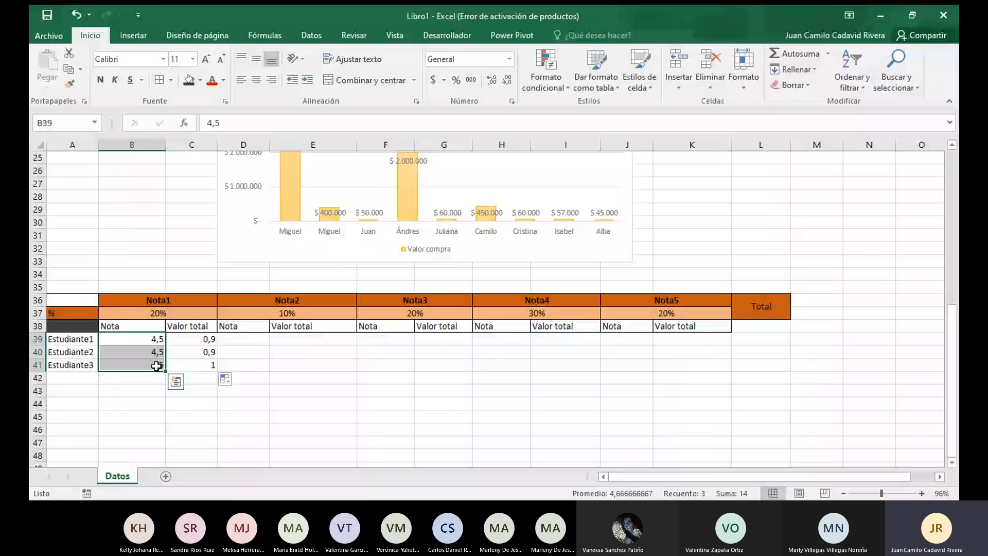
click(192, 352)
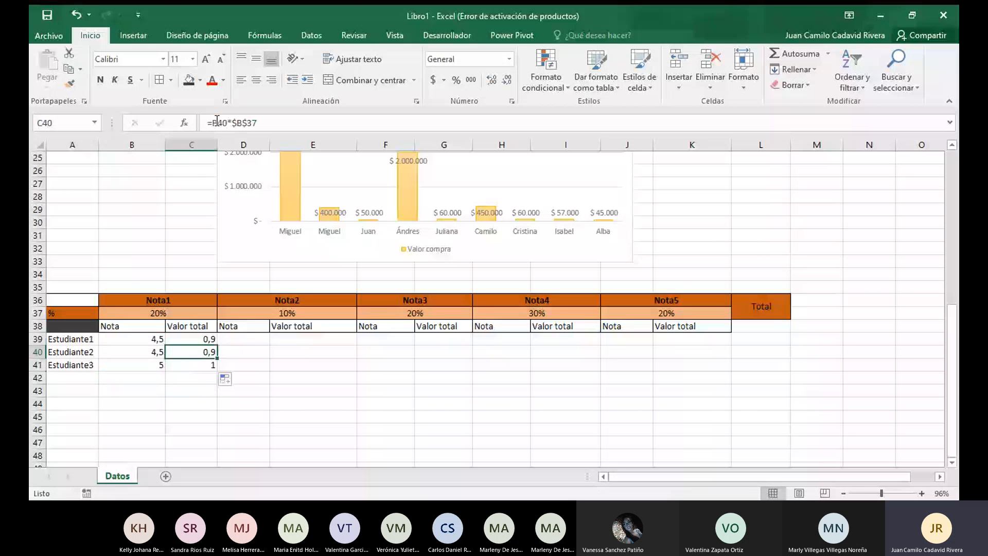
click(239, 123)
double_click(240, 123)
key(Escape)
click(204, 391)
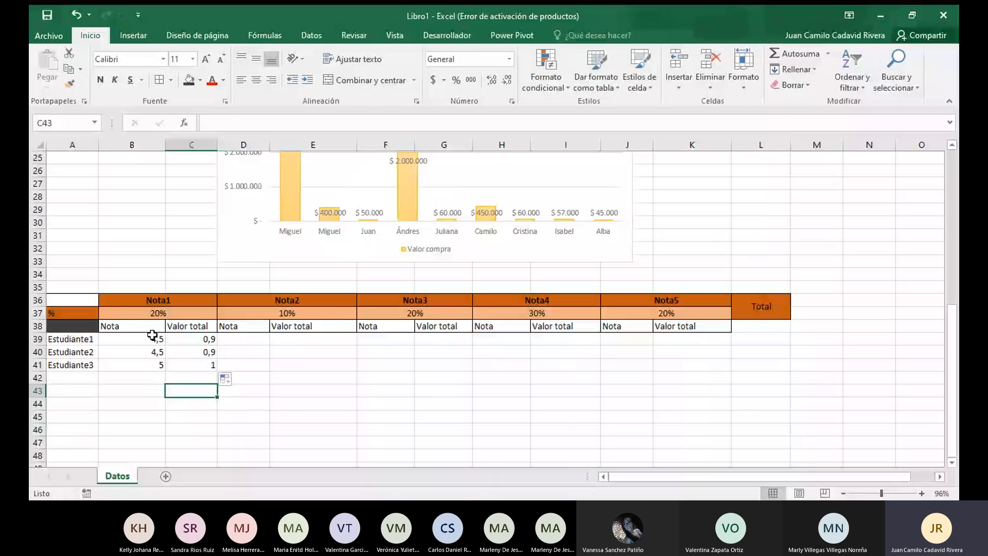
drag(152, 335, 209, 361)
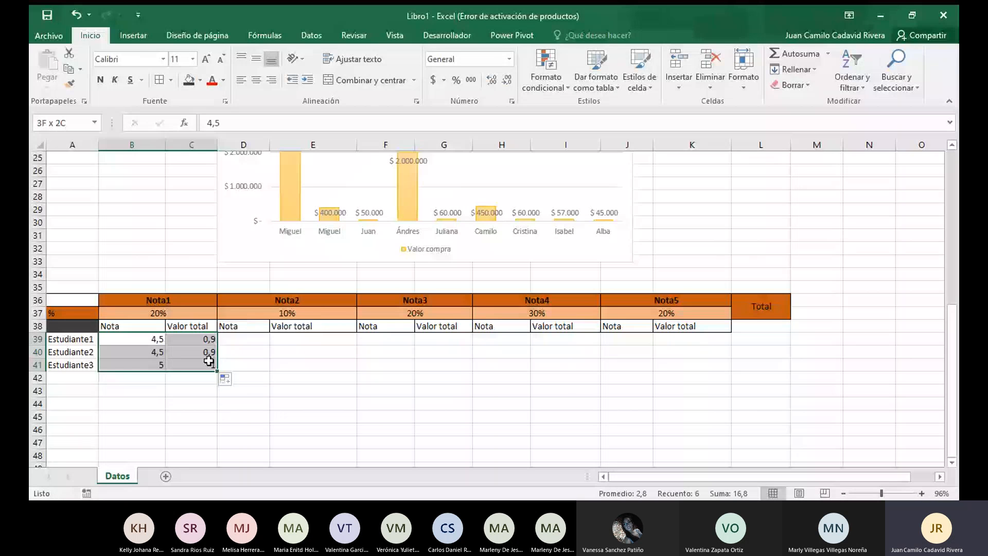
key(ctrl+c)
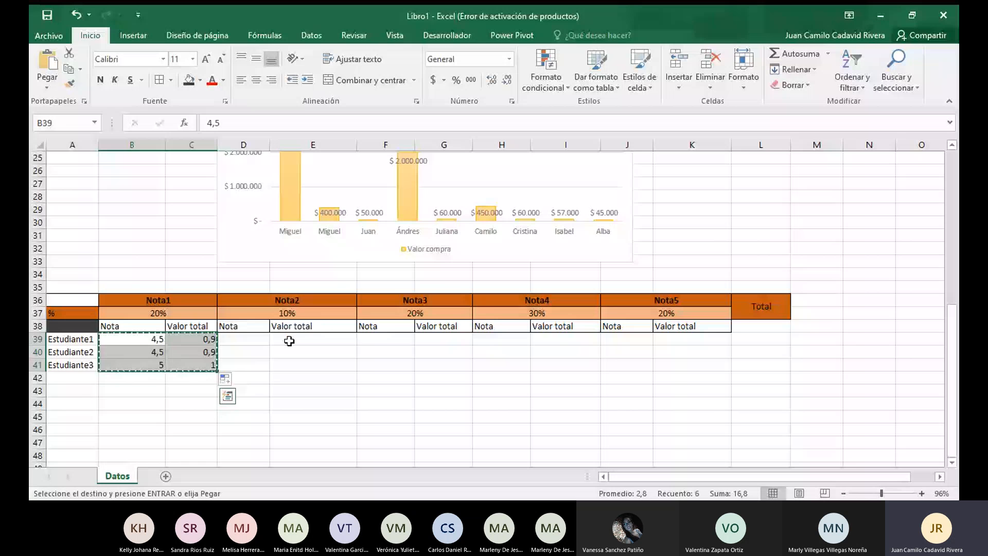
key(Escape)
click(198, 390)
Copy the Nota1 Valor total formulas in C39:C41 to the Nota2 Valor total column starting at E39
drag(205, 339, 205, 367)
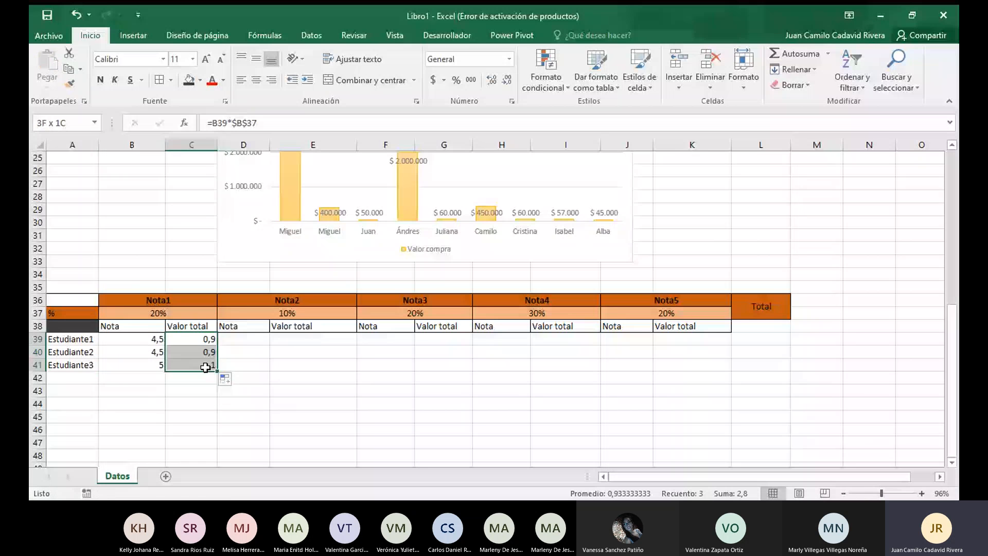
key(ctrl+c)
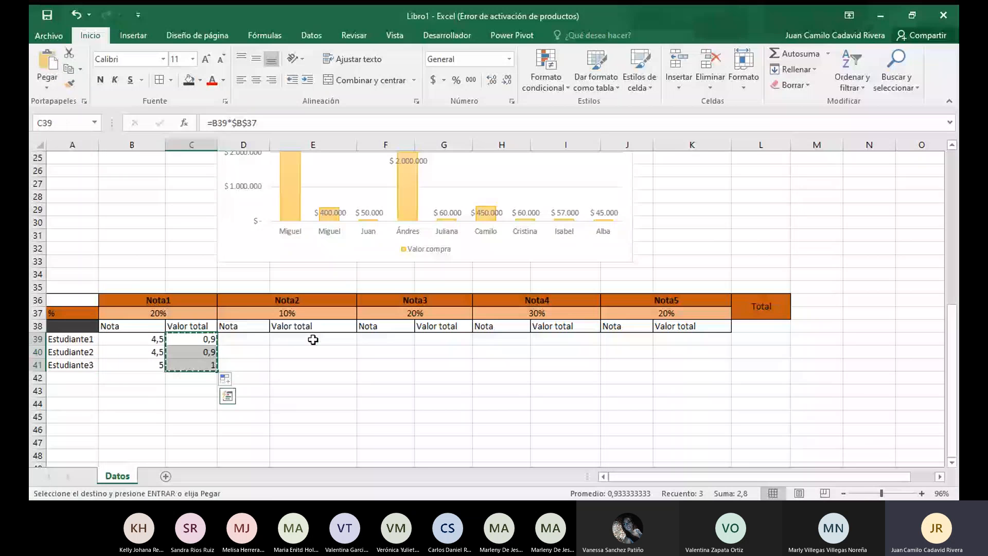
click(313, 340)
key(ctrl+v)
Enter the Nota2 grades 5, 3 and 2,5 for Estudiante1, Estudiante2 and Estudiante3 in D39:D41
click(255, 340)
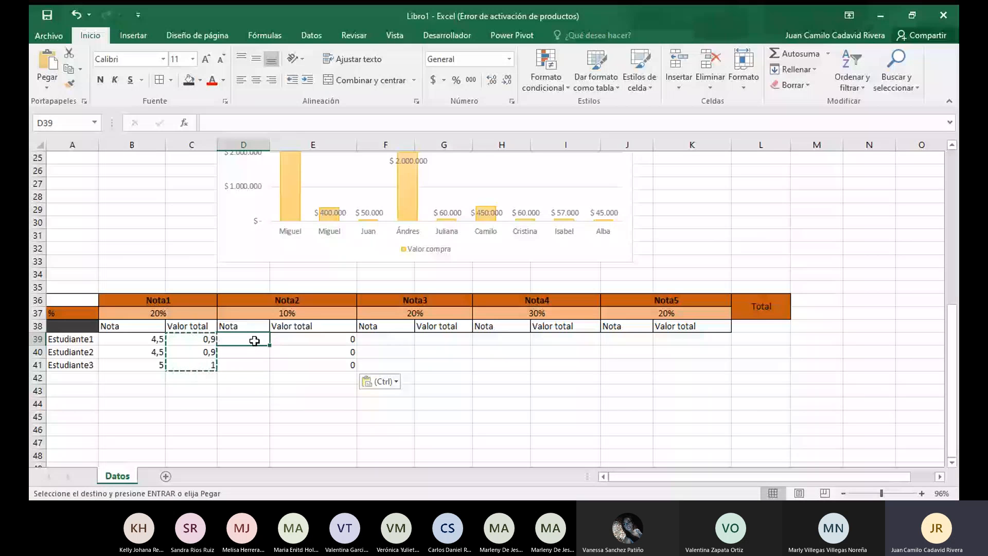
text(5)
key(Return)
key(Return)
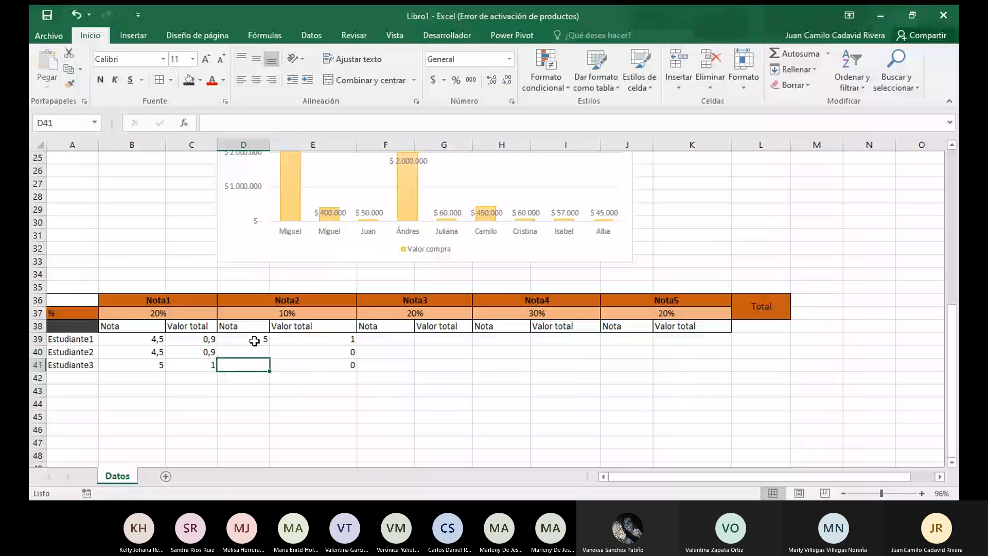
text(2,5)
key(Return)
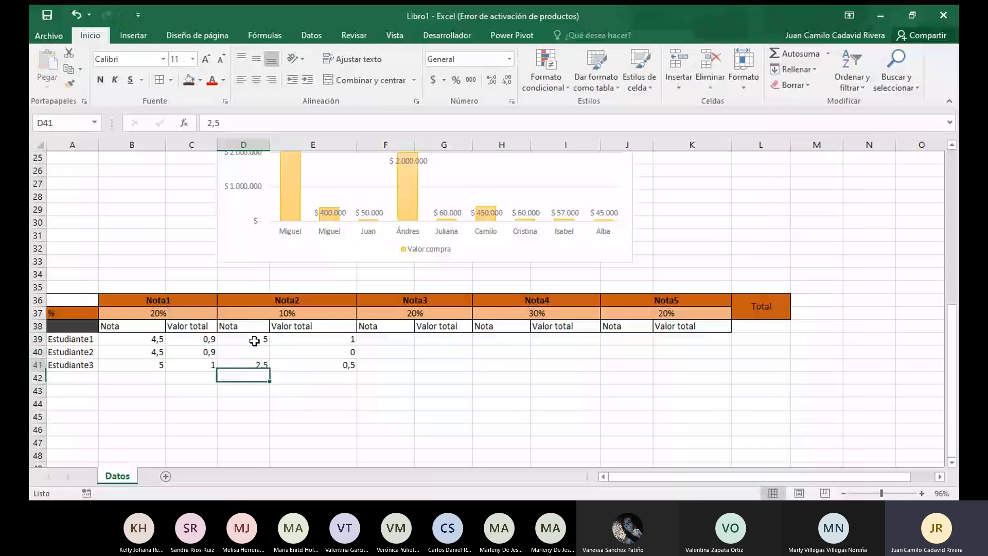
key(Up)
key(Up)
text(3)
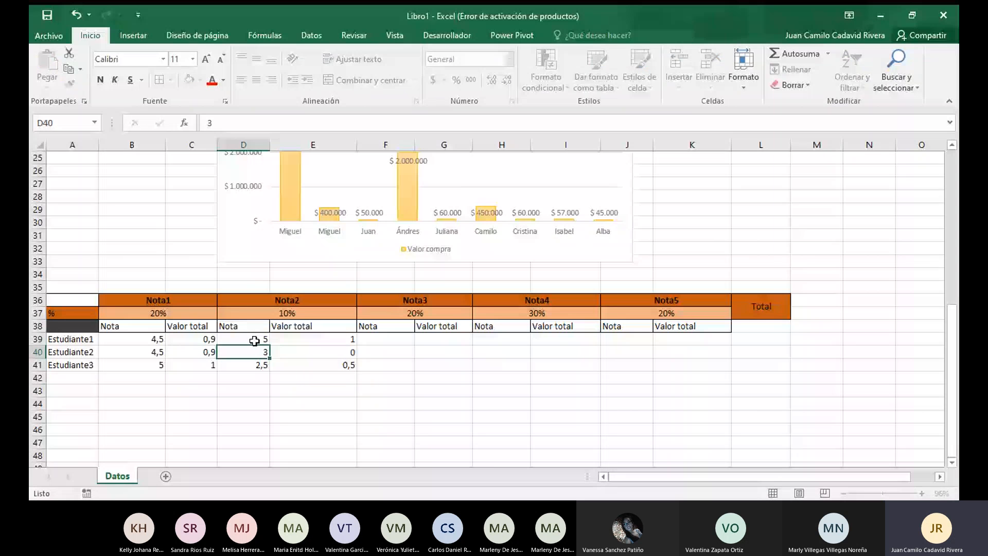
Correct the percentage reference in E39 to the Nota2 percentage so the formula reads =D39*$D$37
click(344, 353)
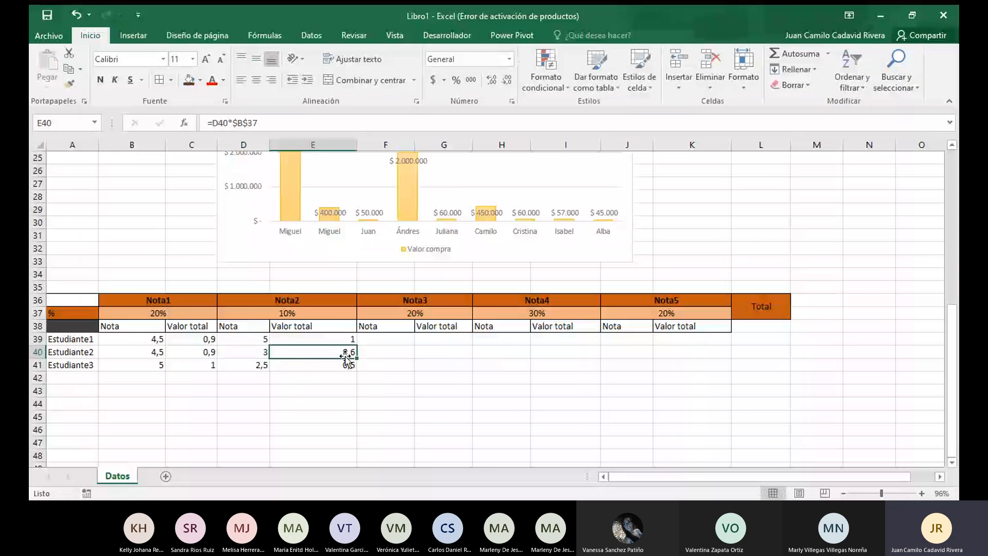
click(248, 124)
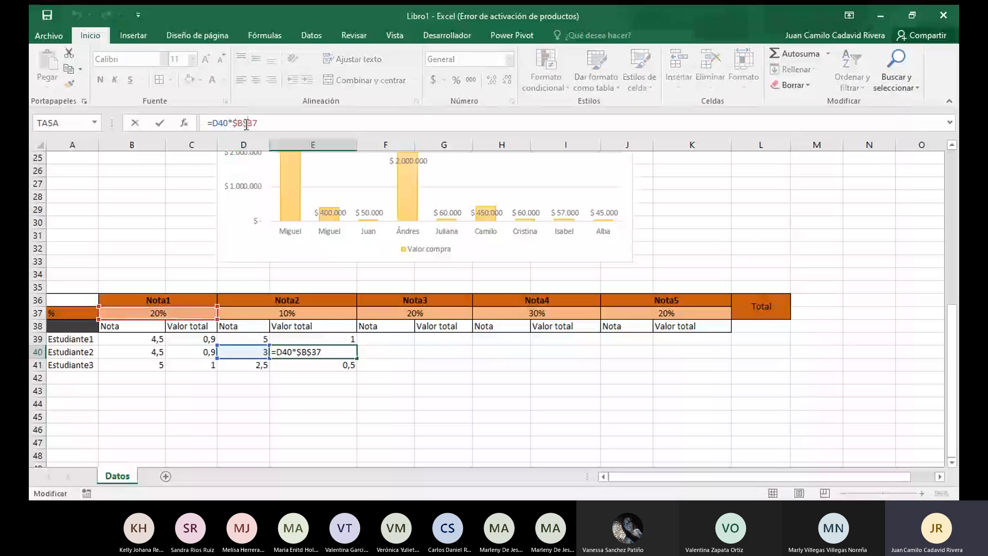
key(Escape)
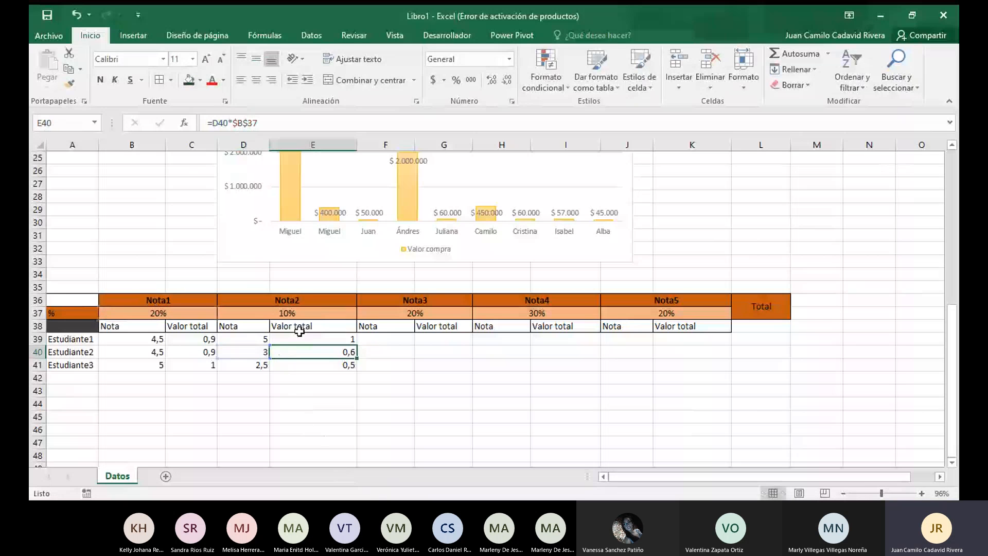
click(298, 315)
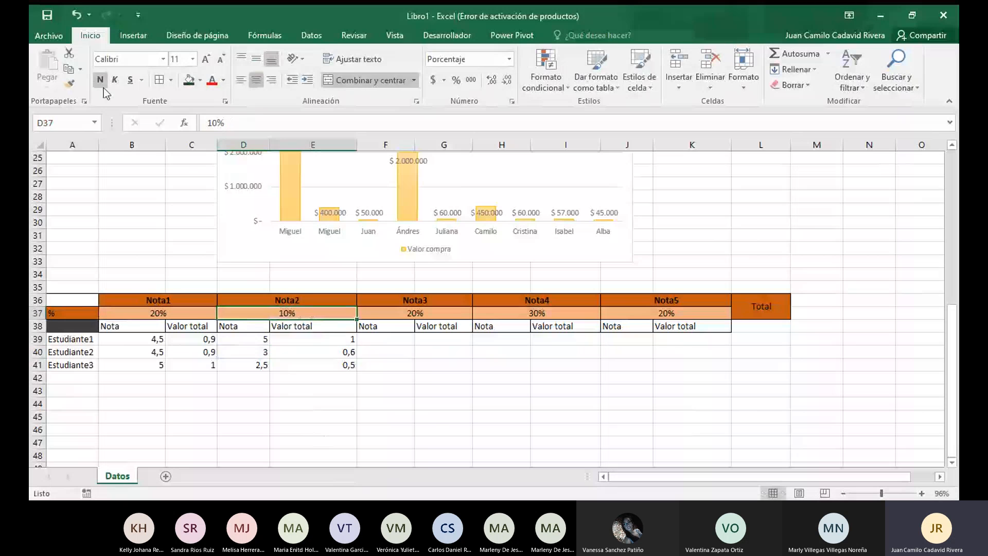
click(337, 341)
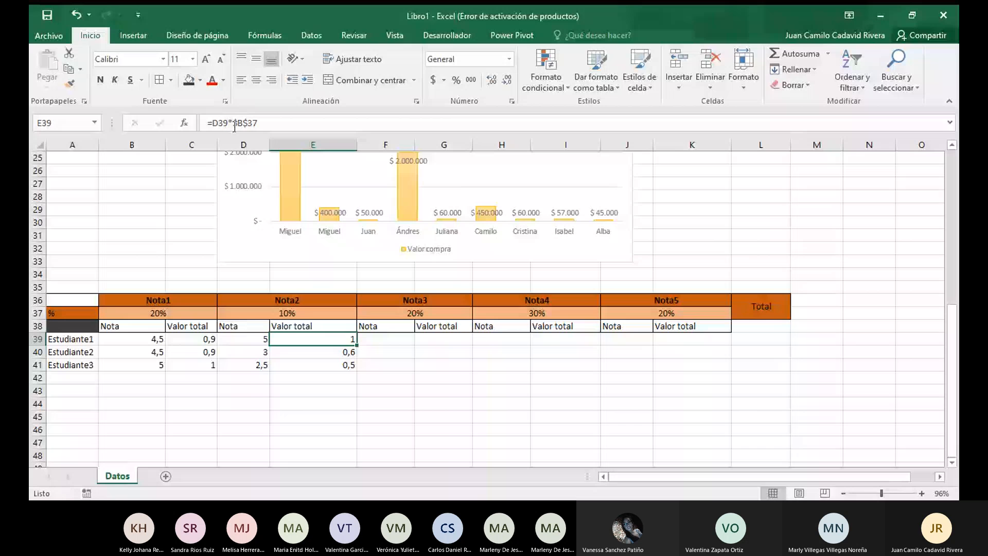
click(258, 124)
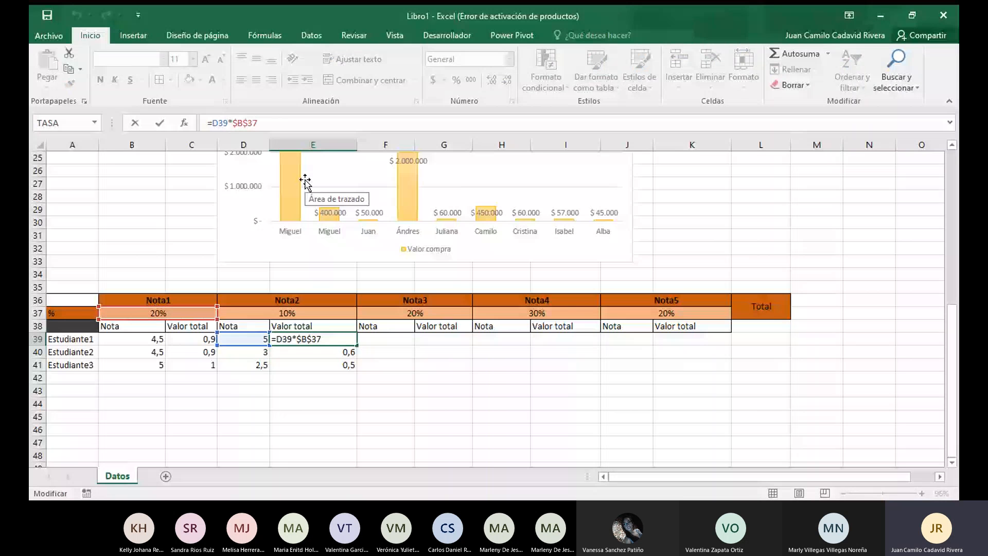
key(BackSpace)
text(D)
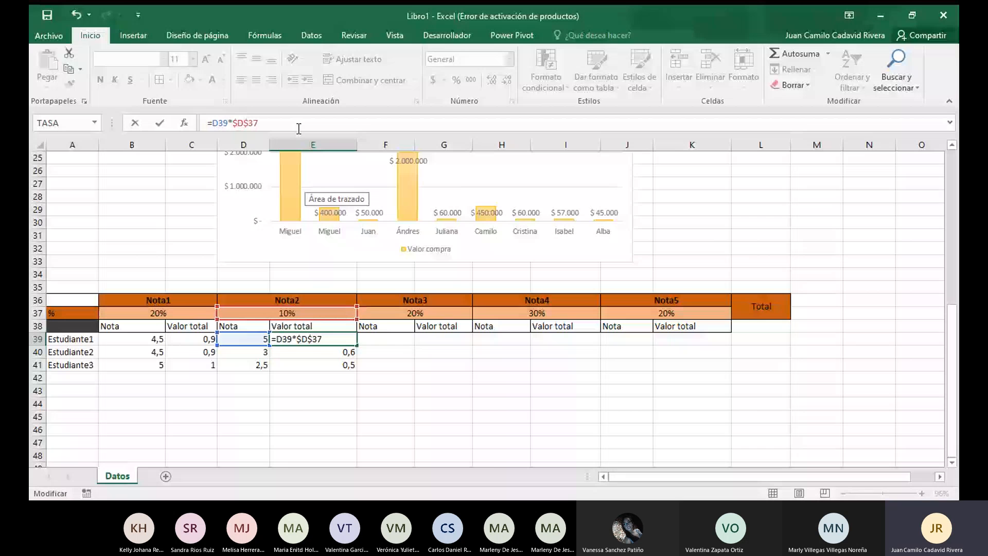
key(Return)
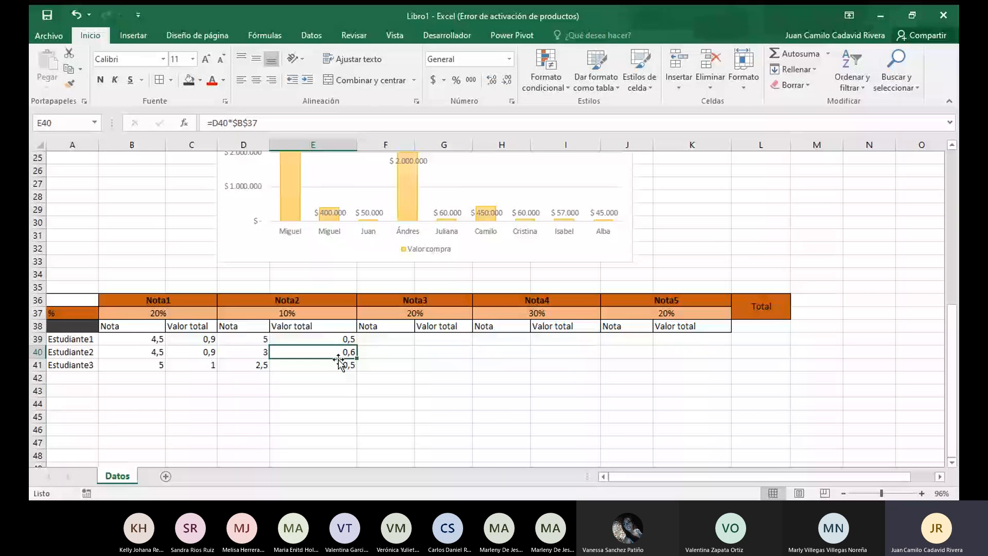
Fill the corrected formula from E39 down to E41 and check the copied formula in E40
click(346, 341)
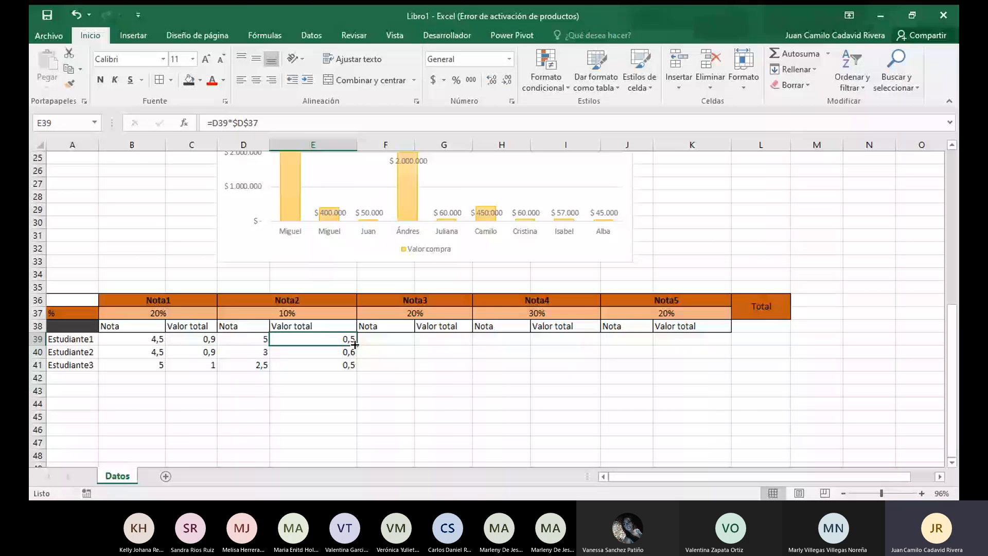
double_click(355, 344)
click(333, 403)
double_click(319, 352)
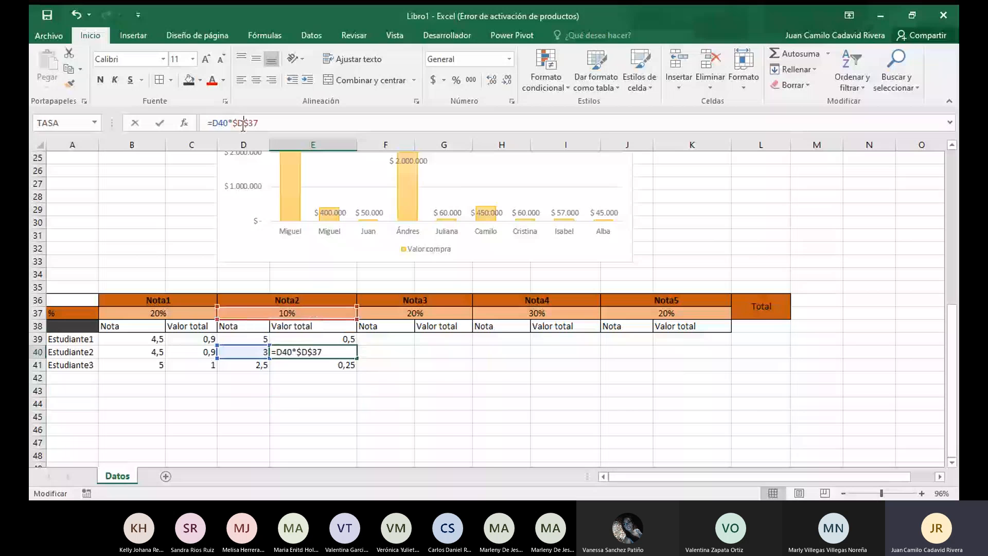
click(336, 443)
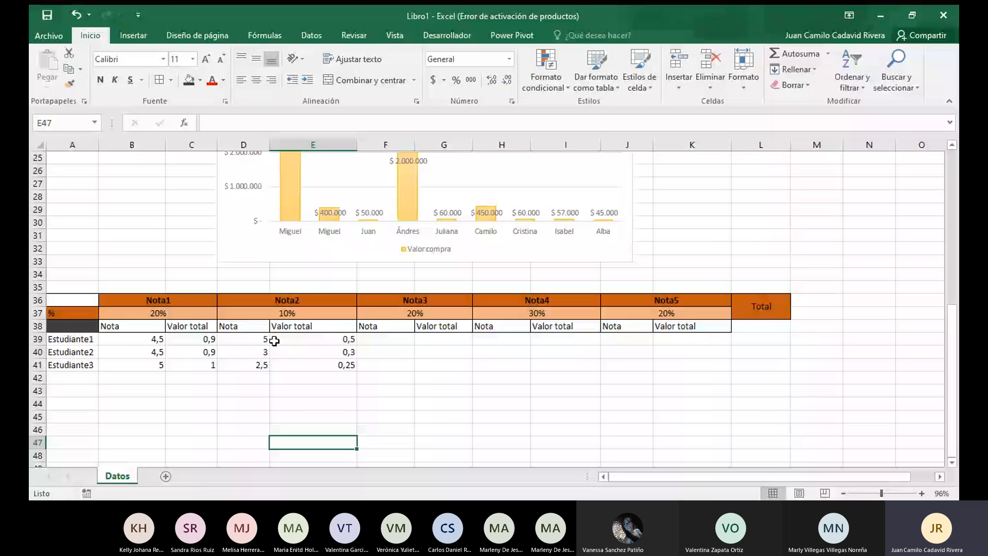
Copy Estudiante1's Nota2 grade and Valor total formula from D39:E39 to the Nota3 columns at F39
drag(274, 341, 335, 338)
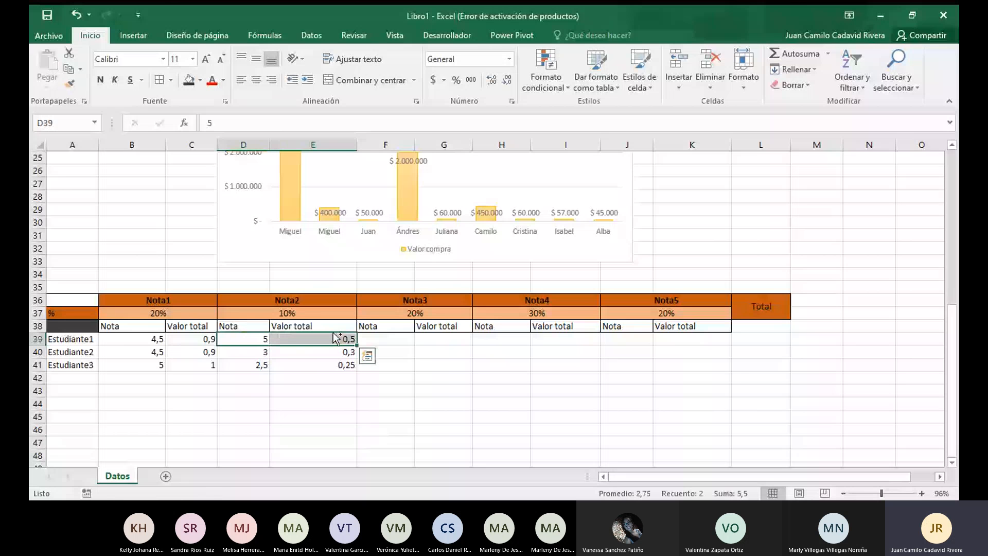
key(ctrl+c)
click(411, 344)
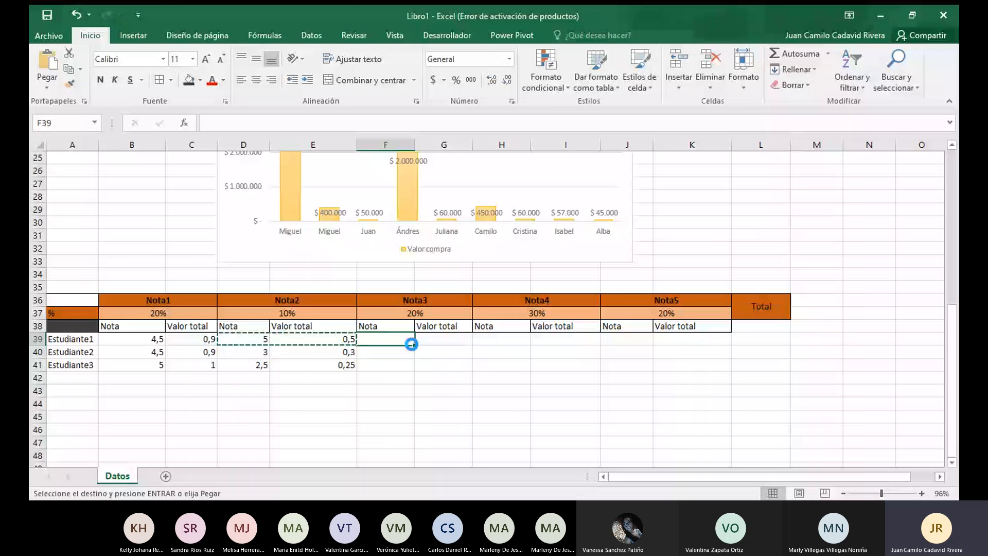
key(Return)
Enter the Nota3 grades 4, 5 and 3 for the three students in F39:F41
double_click(406, 346)
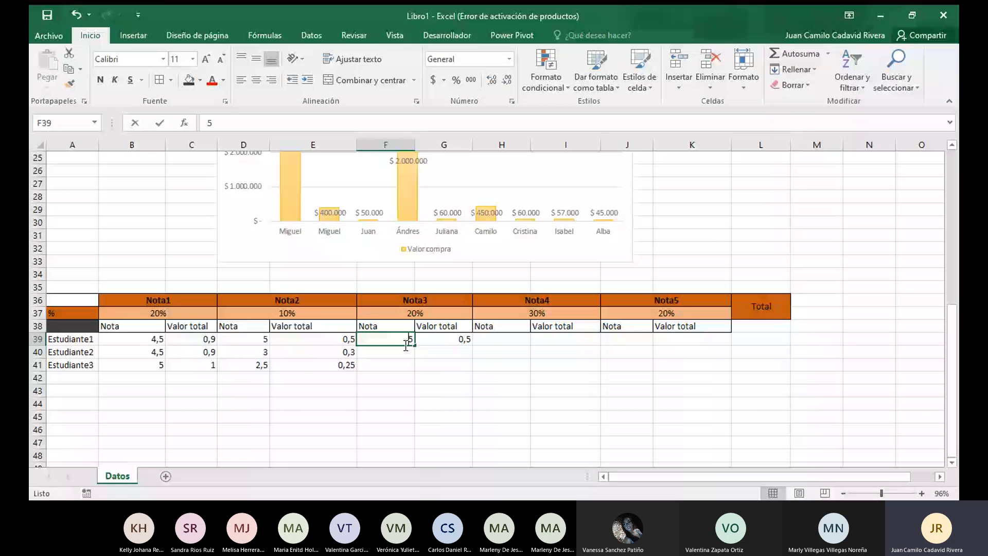
text(4)
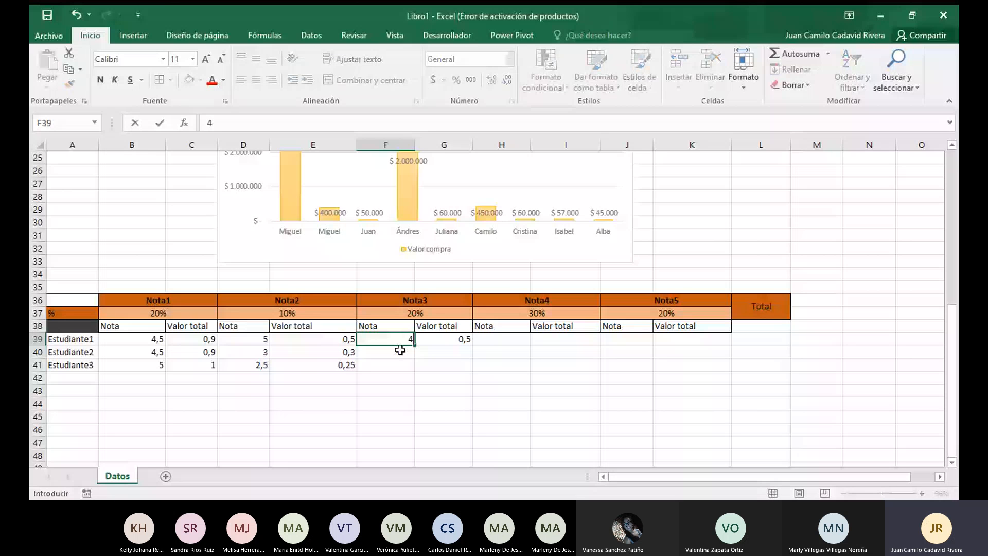
key(Return)
text(5)
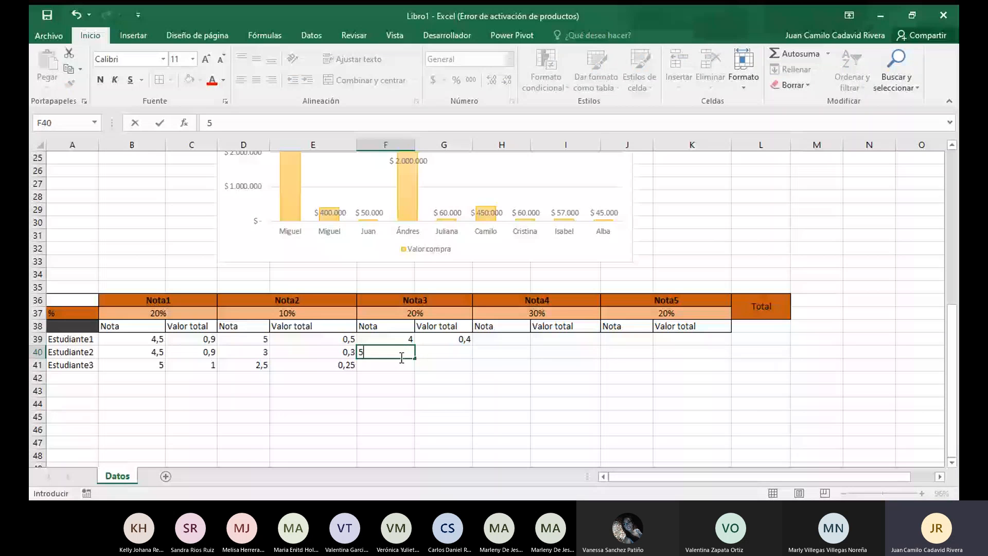
key(Return)
text(3)
click(443, 403)
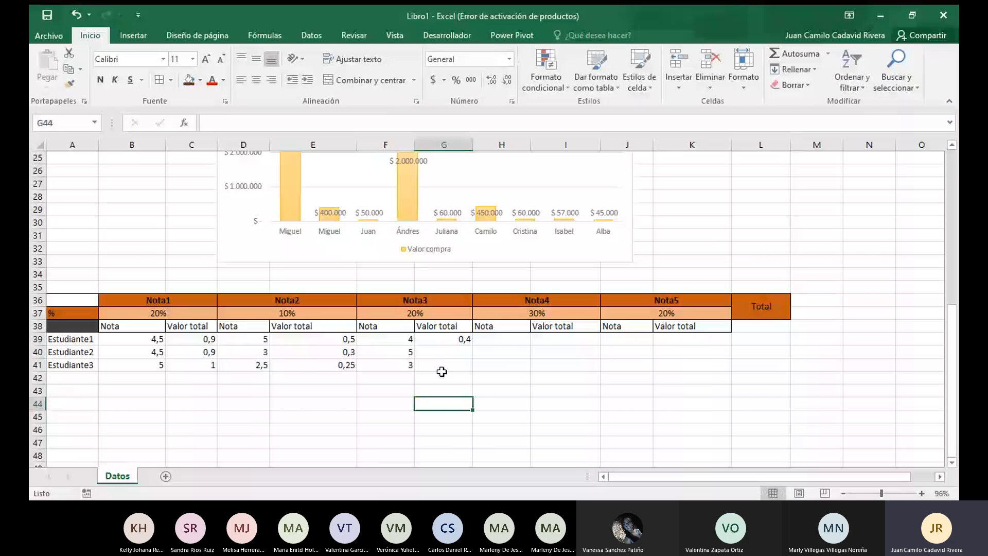
Change the percentage reference in G39 to the Nota3 percentage so the formula reads =F39*$F$37
click(441, 339)
click(433, 315)
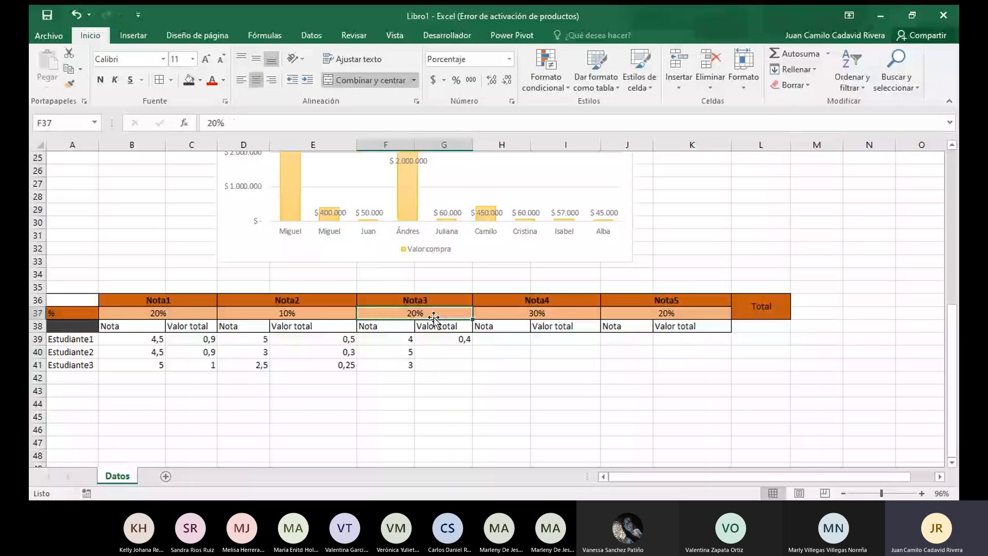
click(458, 339)
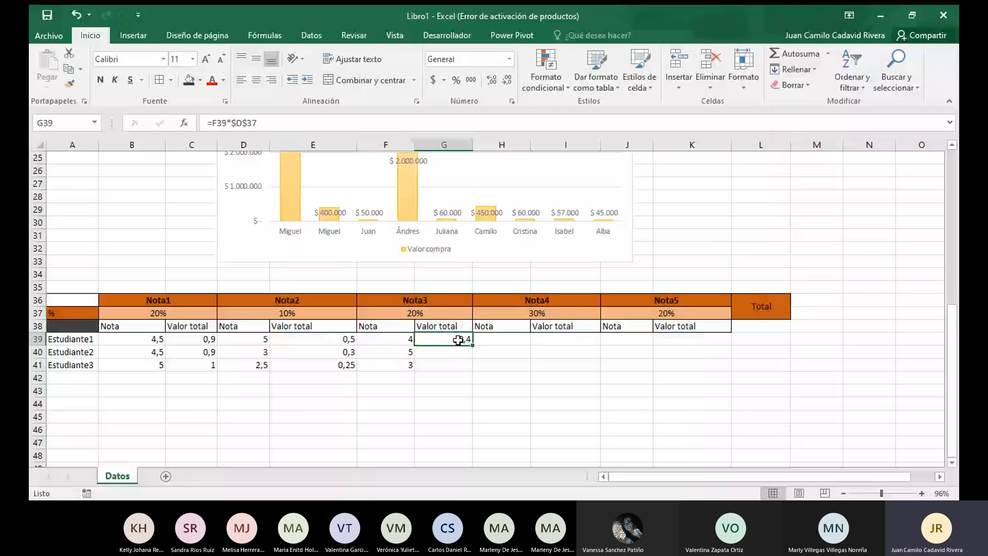
click(242, 123)
key(BackSpace)
key(Return)
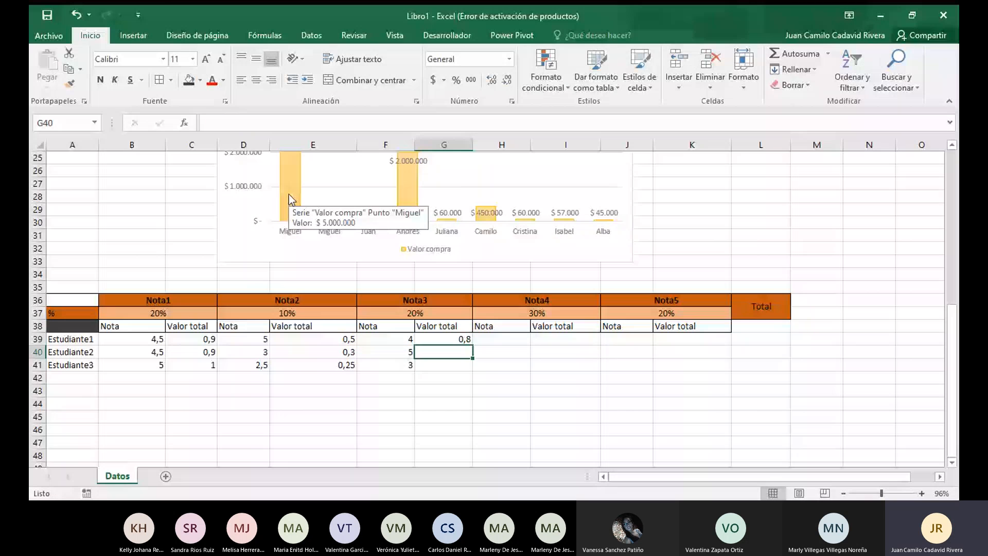
Fill the Nota3 Valor total formula from G39 down to G41
click(469, 341)
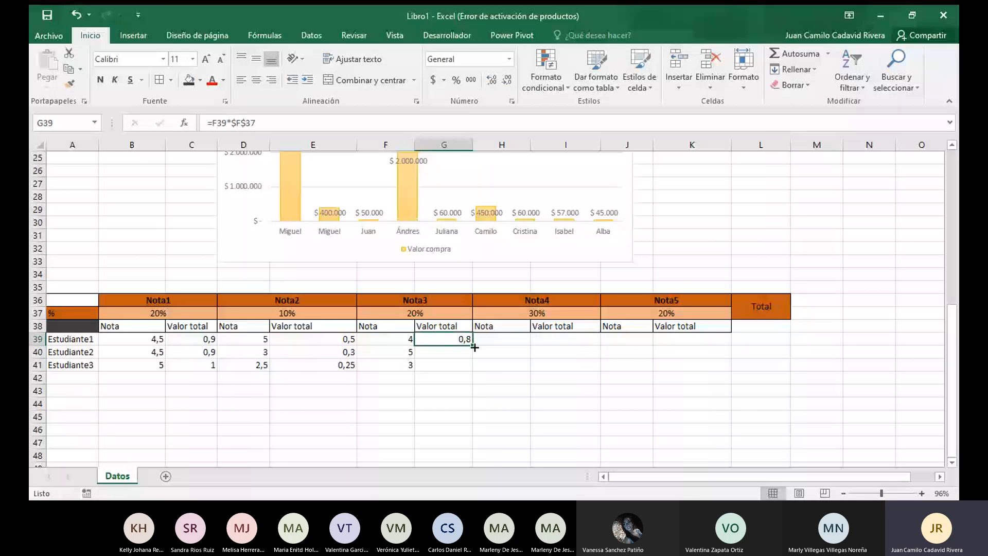
double_click(474, 348)
click(413, 418)
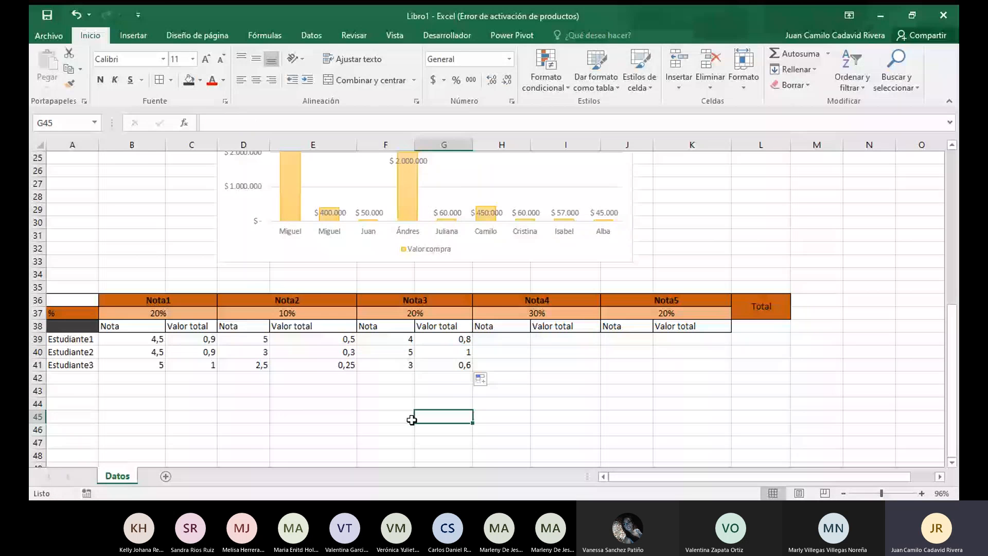
Apply all borders to the student rows of the grades table, A39:L41
drag(85, 340, 761, 377)
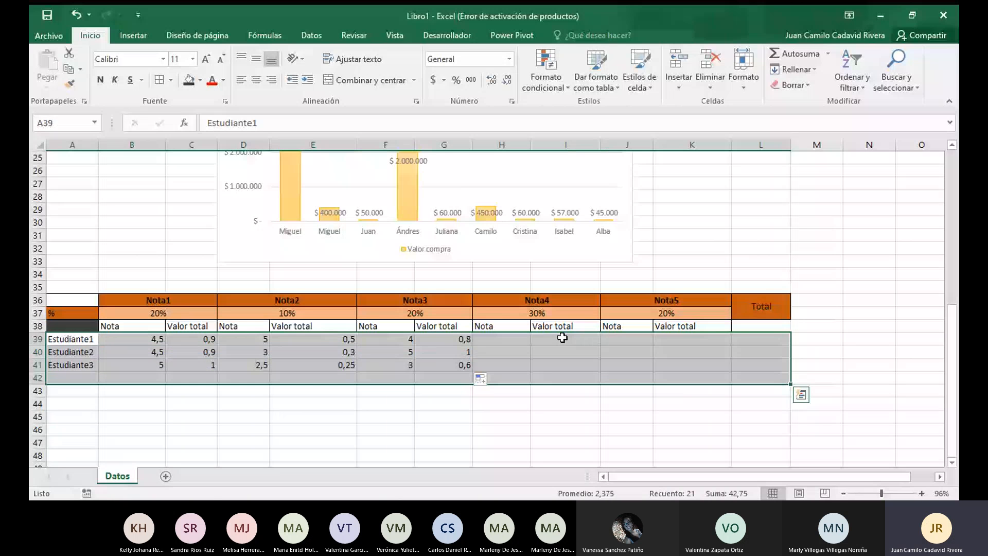
click(131, 416)
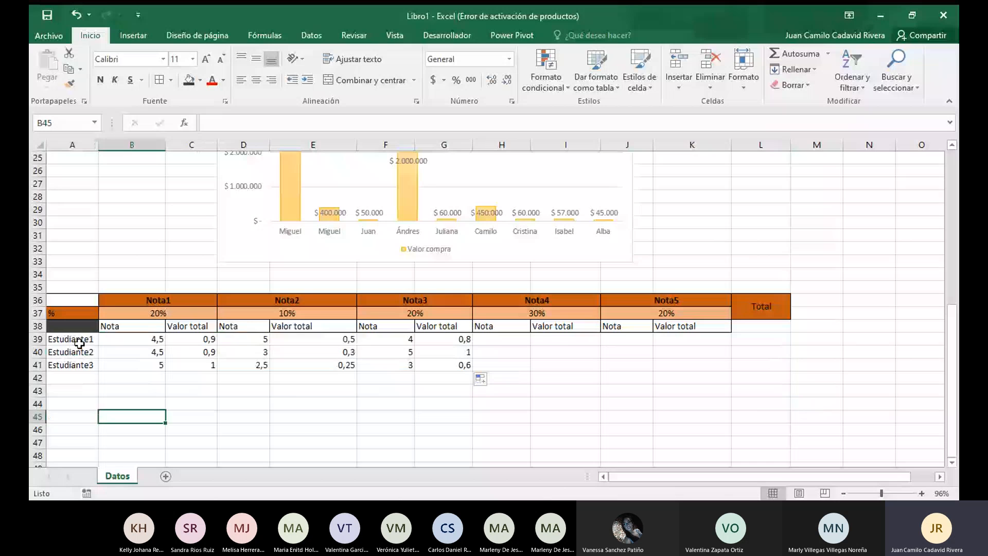
drag(77, 339, 762, 378)
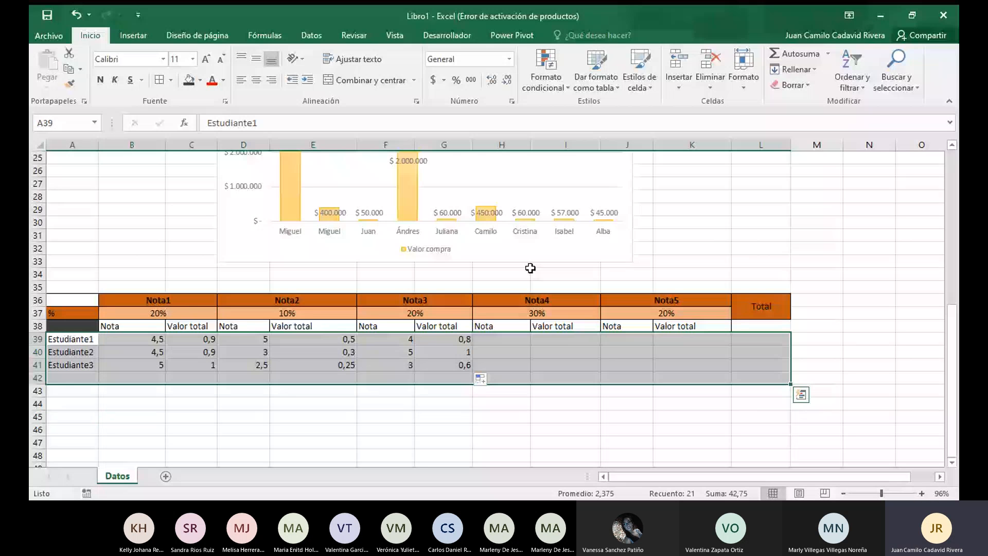
click(89, 340)
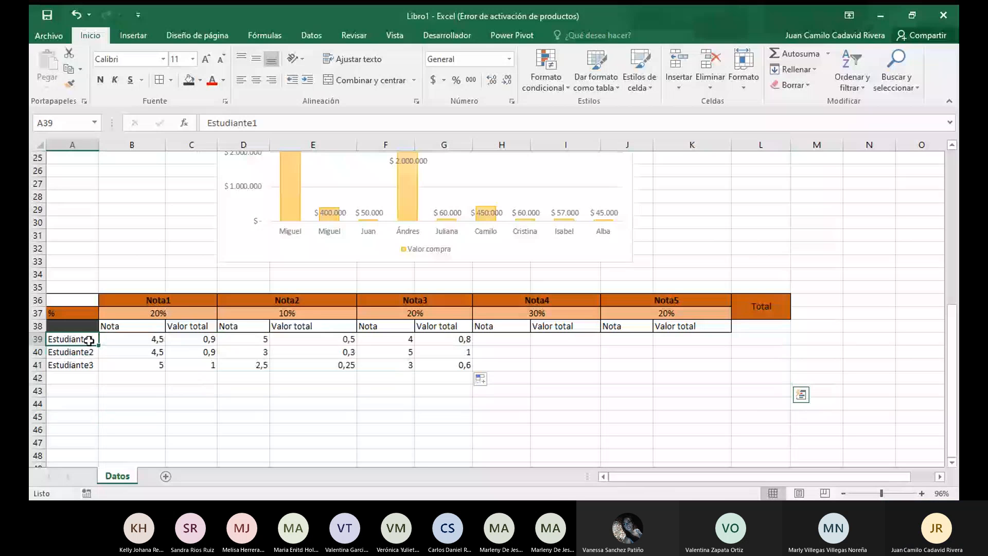
drag(89, 340, 750, 368)
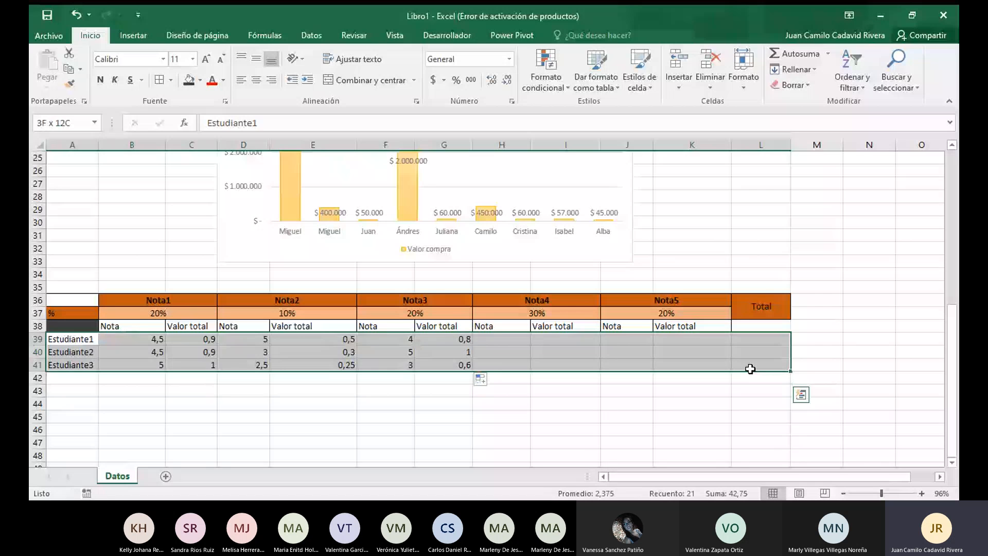
click(171, 77)
click(385, 416)
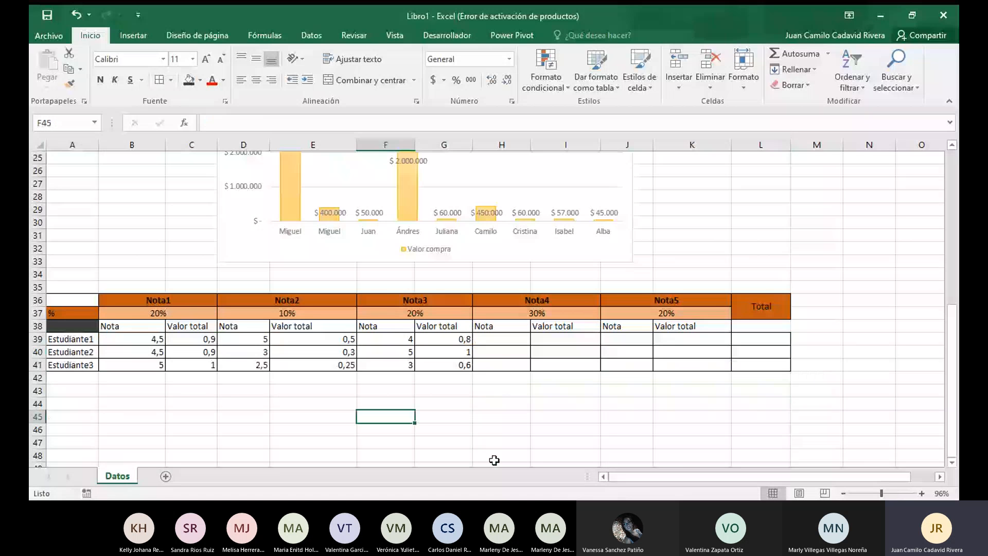
Enter the Nota4 grades 4,5, 3,5 and 4 for the three students in H39:H41
click(509, 341)
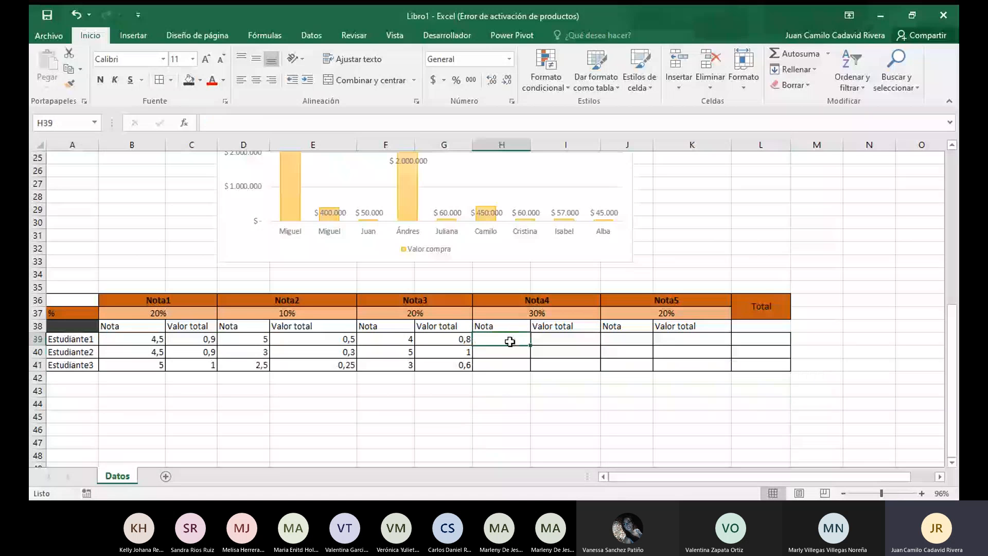
text(4)
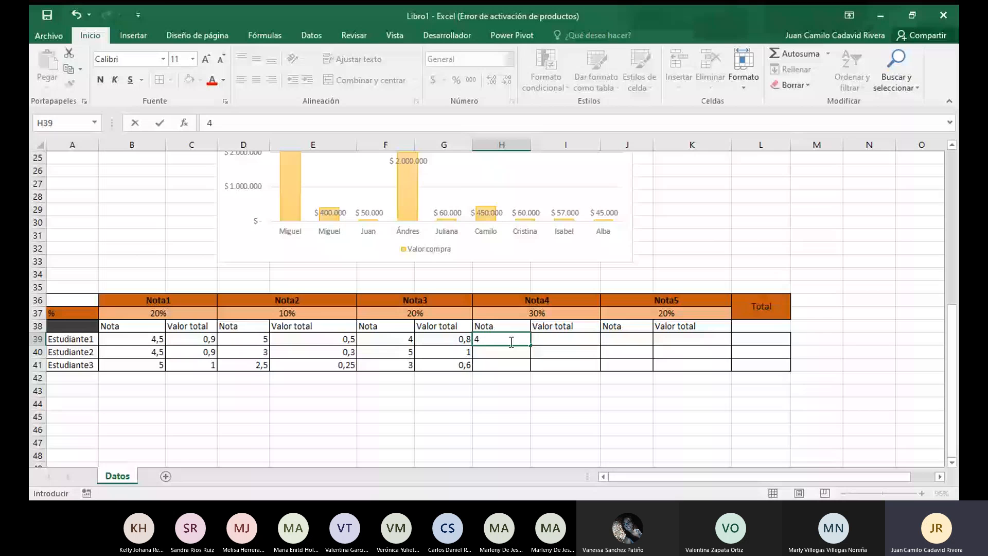
text(,5)
key(Return)
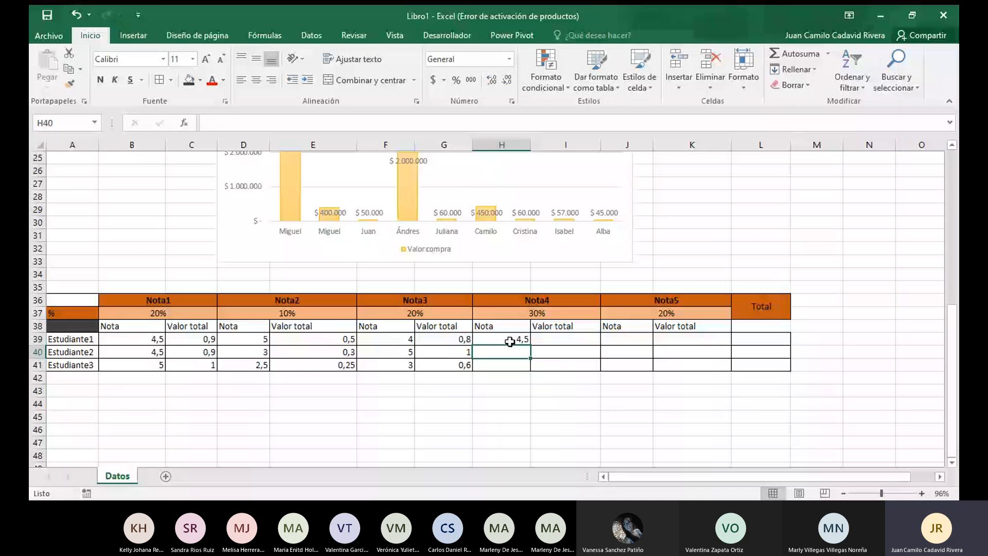
text(3,5)
key(Return)
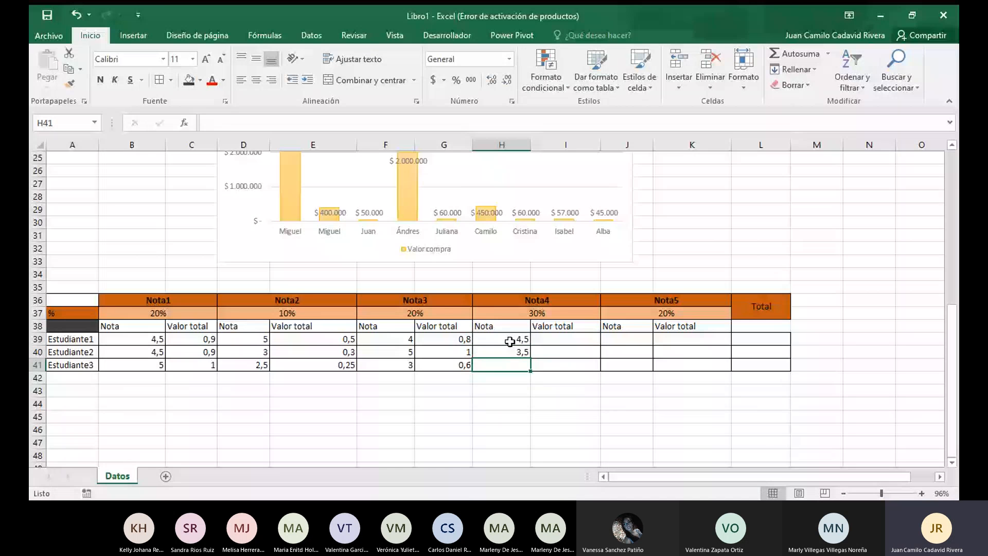
text(4)
key(Right)
Enter the Nota5 grades 3, 4 and 2 for the three students in J39:J41
key(Up)
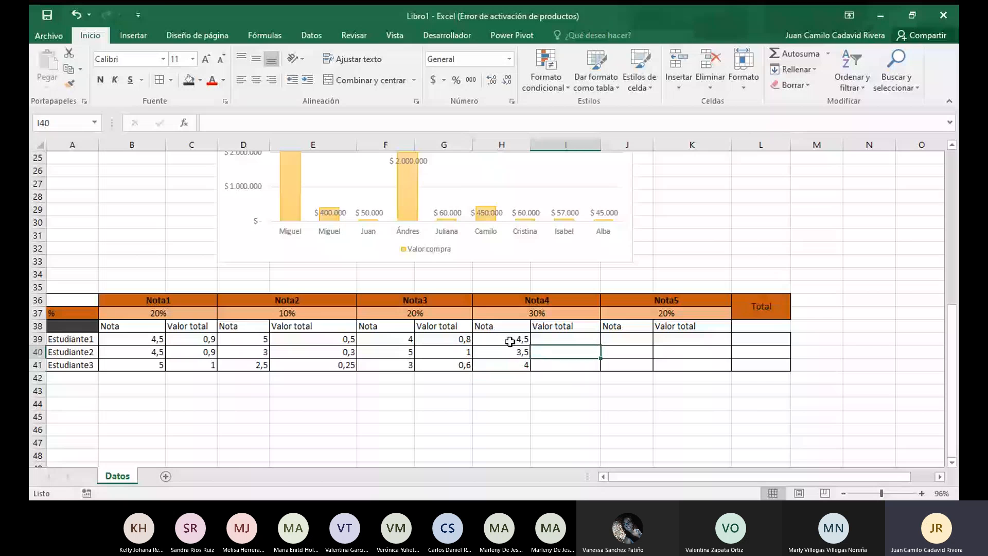
key(Up)
key(Right)
text(3)
key(Return)
text(4)
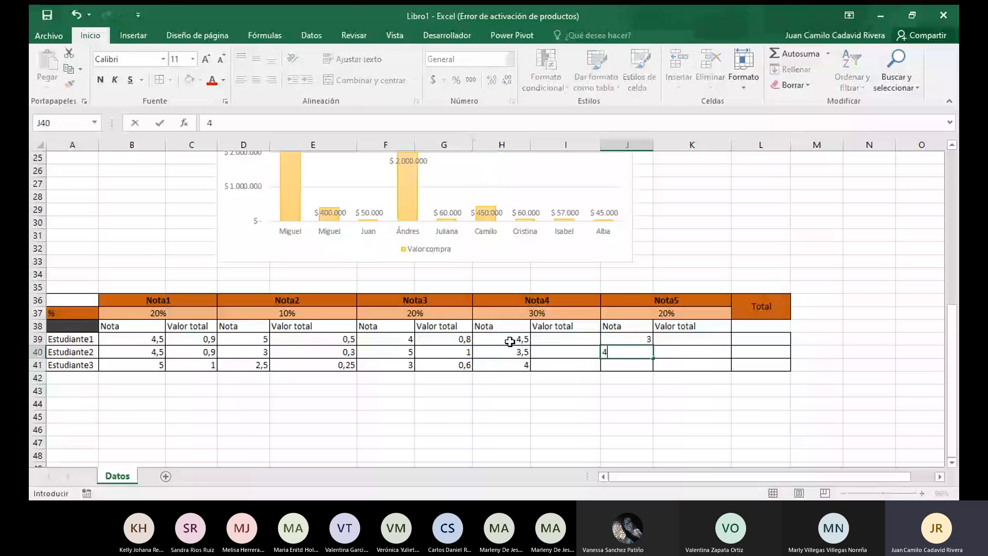
key(Return)
text(2)
key(Return)
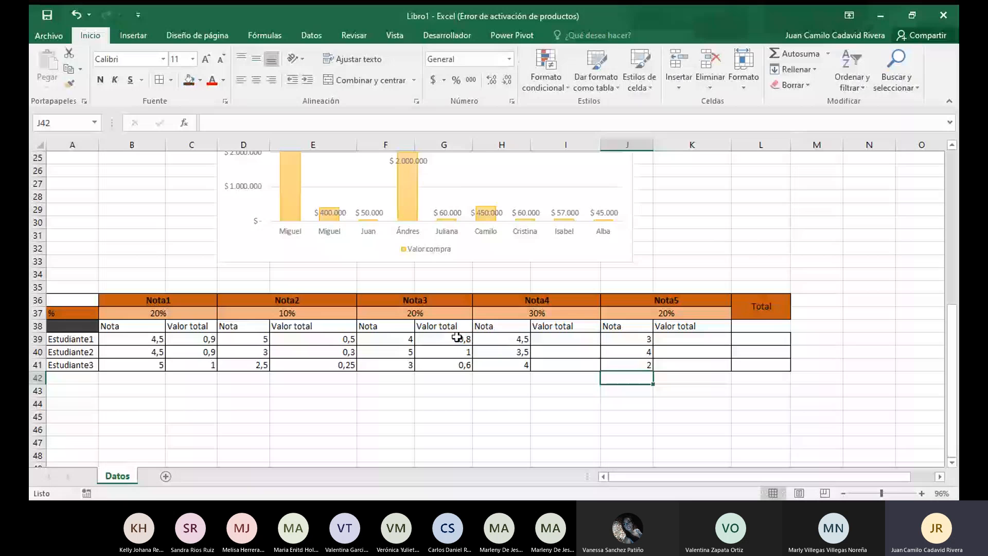
Copy the Nota3 Valor total formulas from G39:G41 into the Nota4 and Nota5 Valor total columns, starting at I39 and K39
drag(457, 337, 457, 364)
key(ctrl+c)
click(579, 338)
key(ctrl+v)
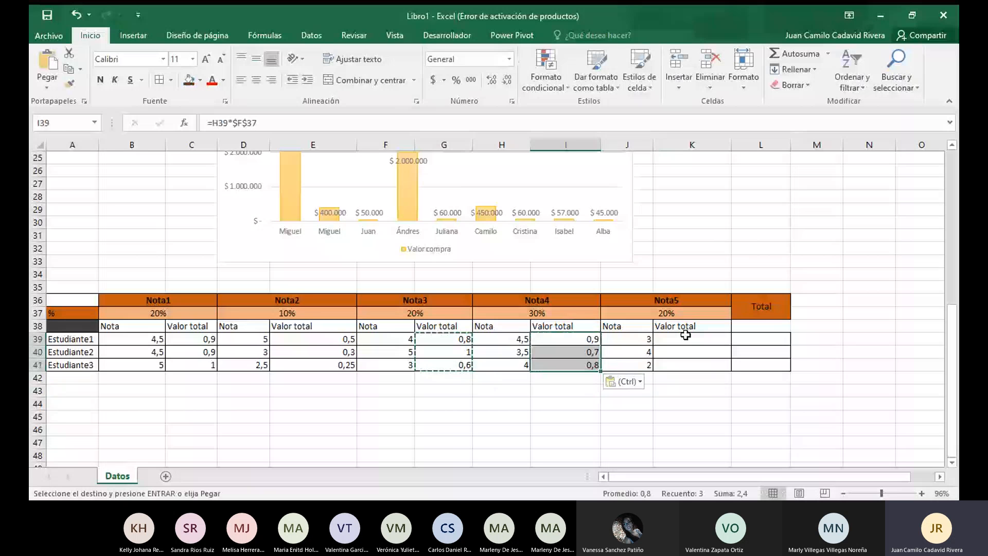
click(685, 335)
key(ctrl+v)
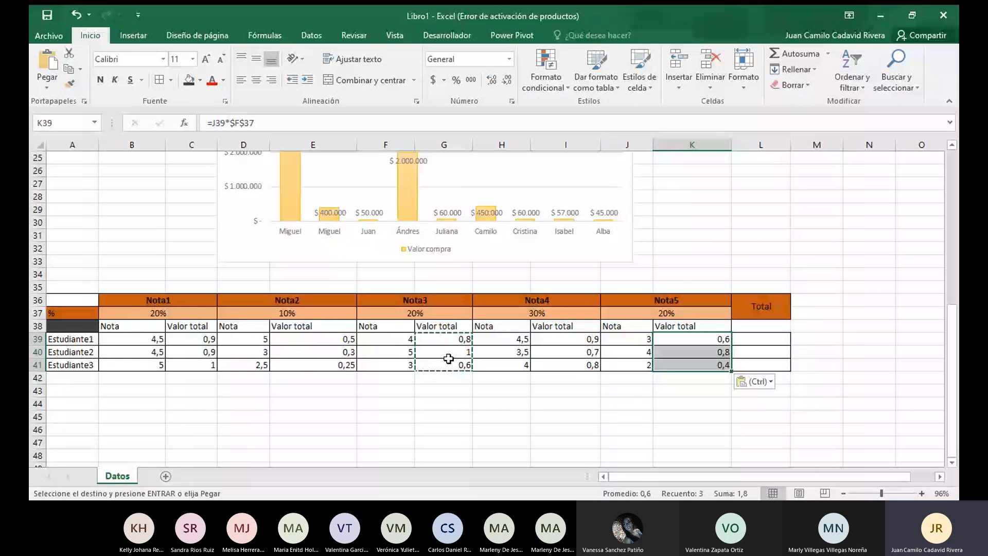
Correct the formula in I39 to =H39*$H$37 so it uses the Nota4 percentage, and fill it down to I41
key(Left)
key(Left)
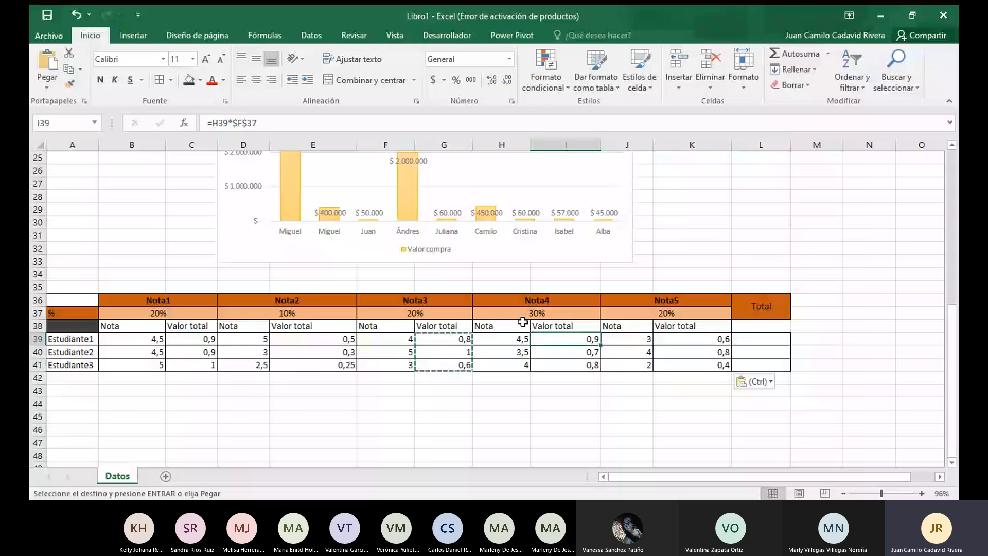
click(538, 313)
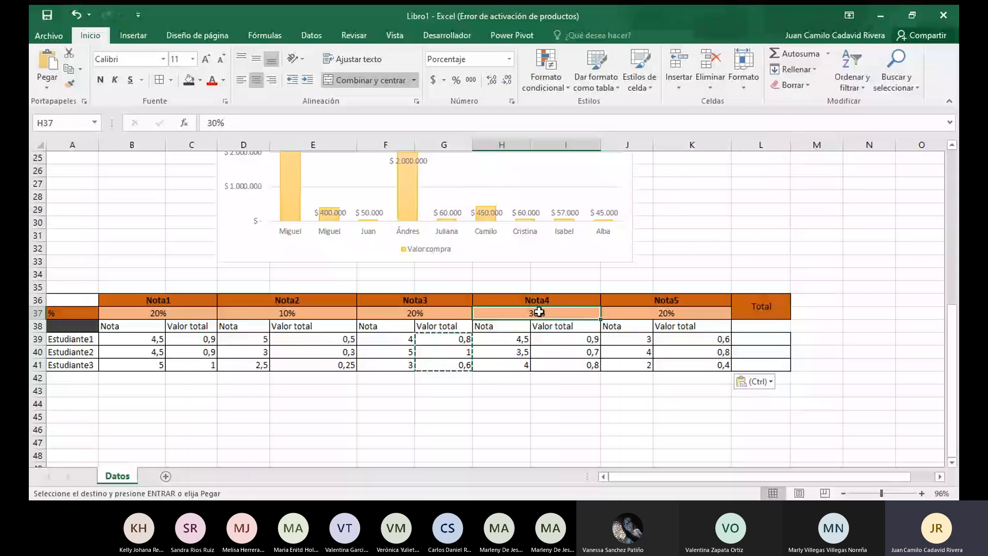
click(32, 123)
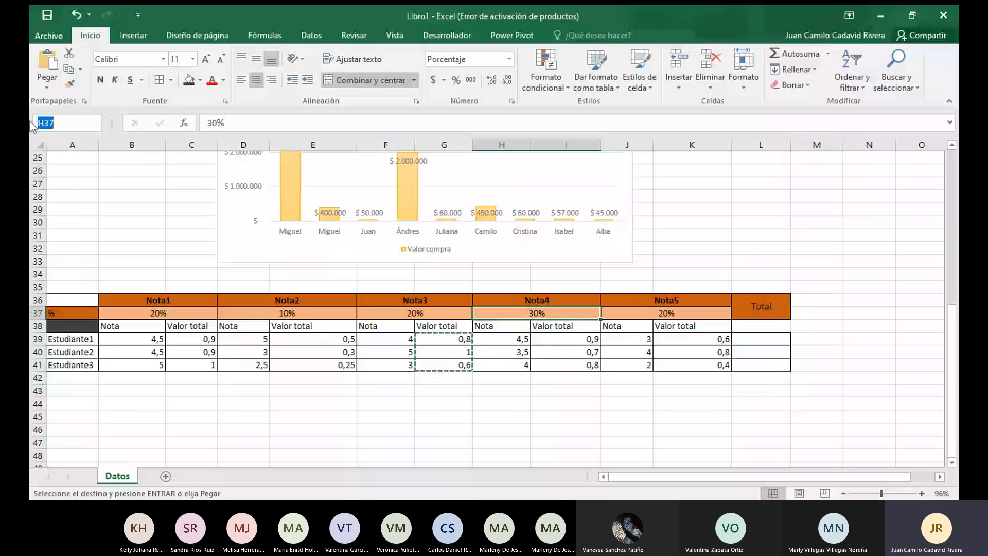
click(569, 336)
key(ctrl+v)
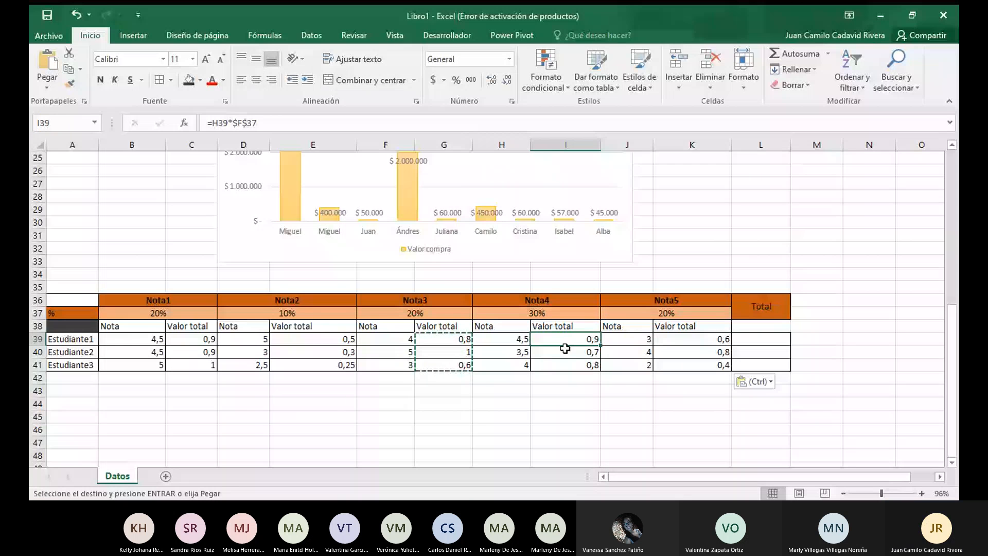
key(Escape)
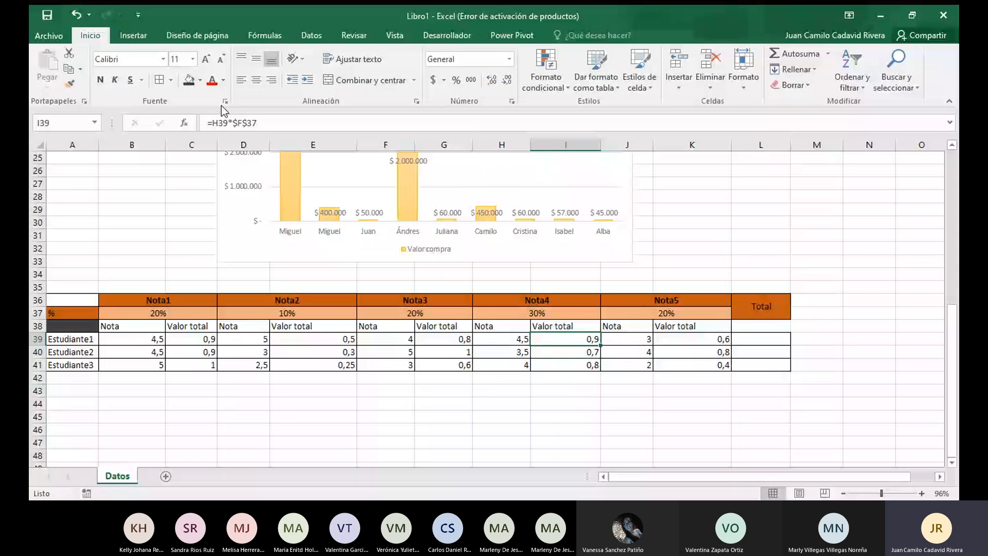
click(241, 121)
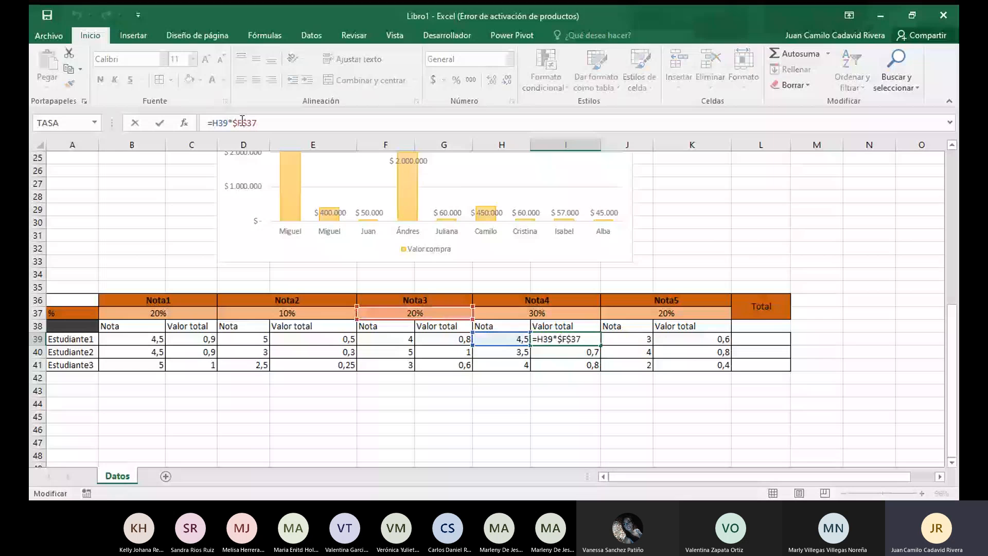
key(BackSpace)
text(H)
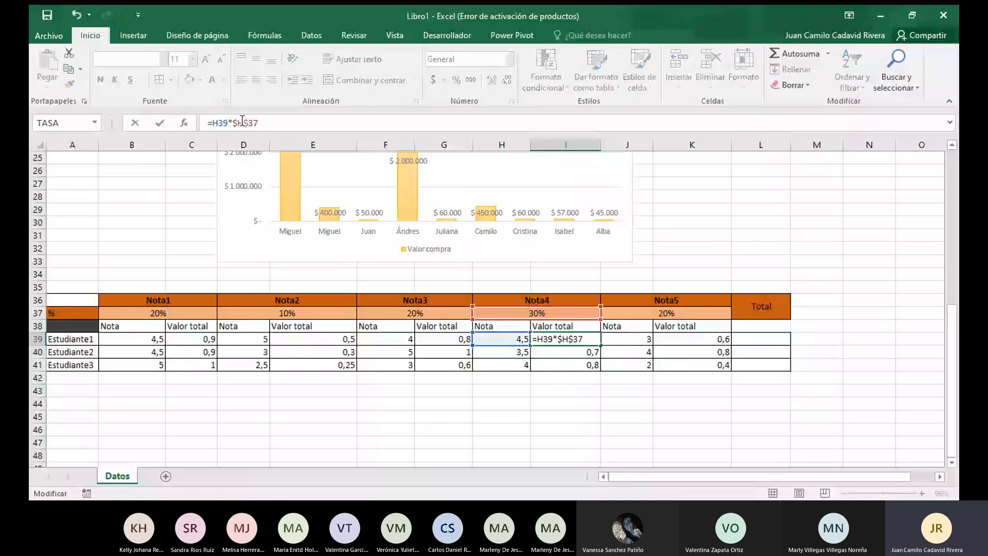
key(Return)
drag(571, 338, 598, 369)
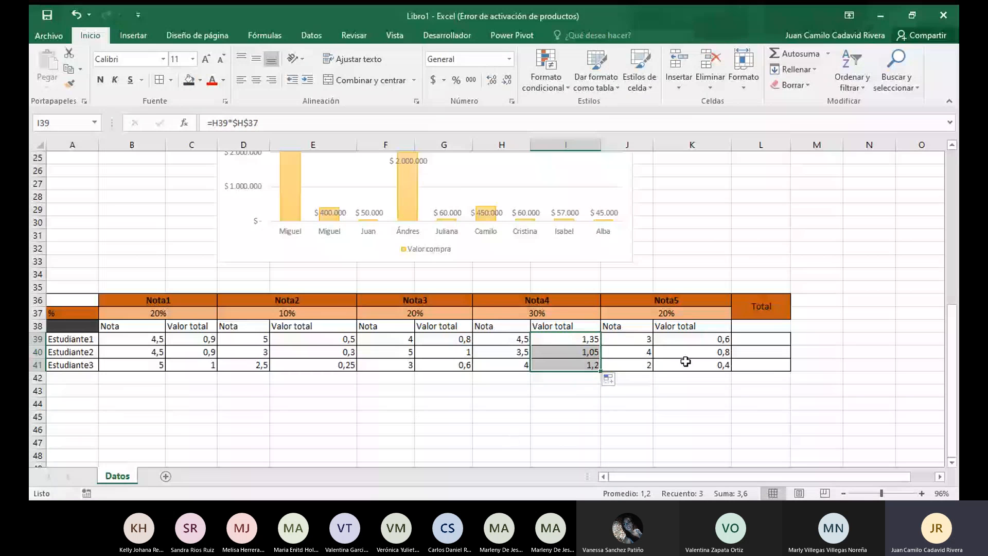
Correct the formula in K39 to =J39*$J$37 so it uses the Nota5 percentage, and fill it down to K41
click(669, 338)
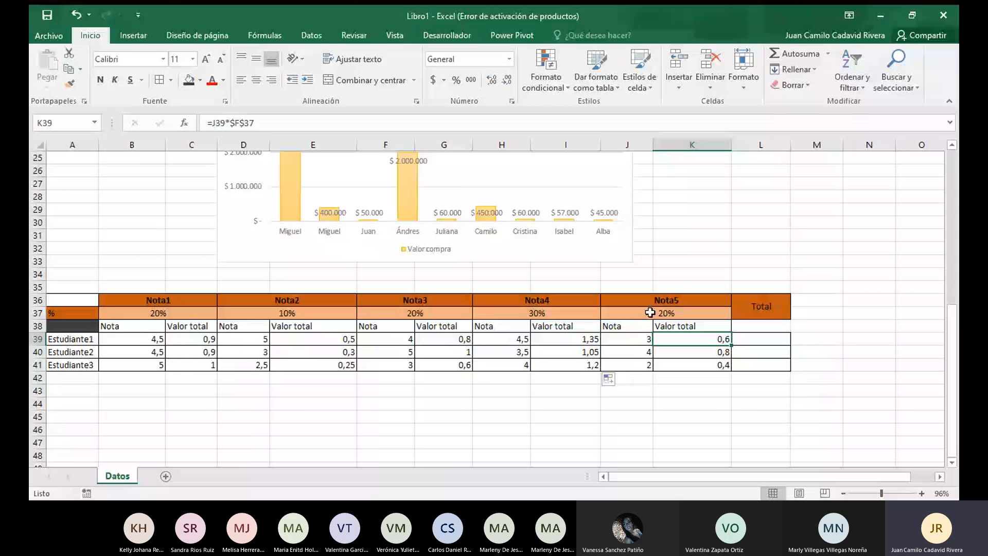
click(649, 312)
click(692, 339)
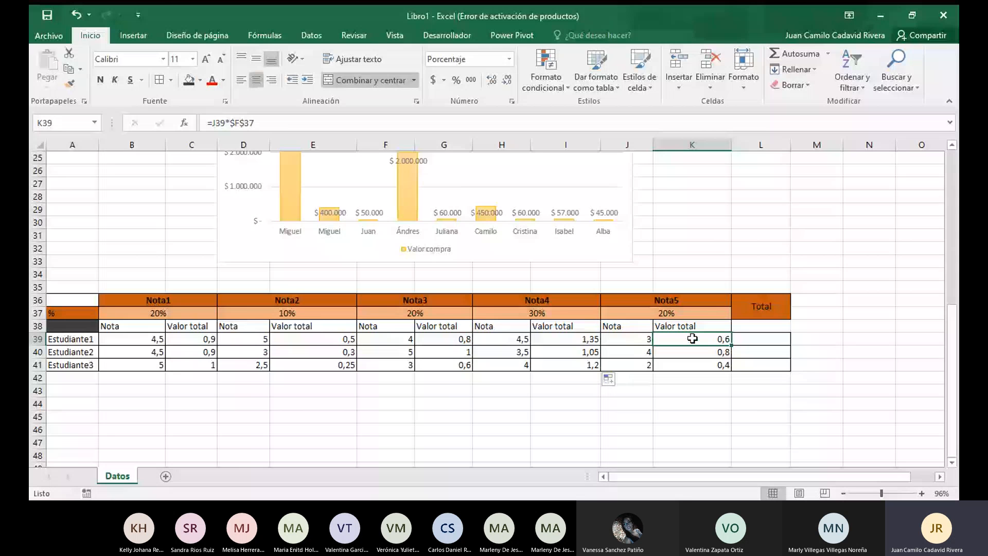
click(625, 317)
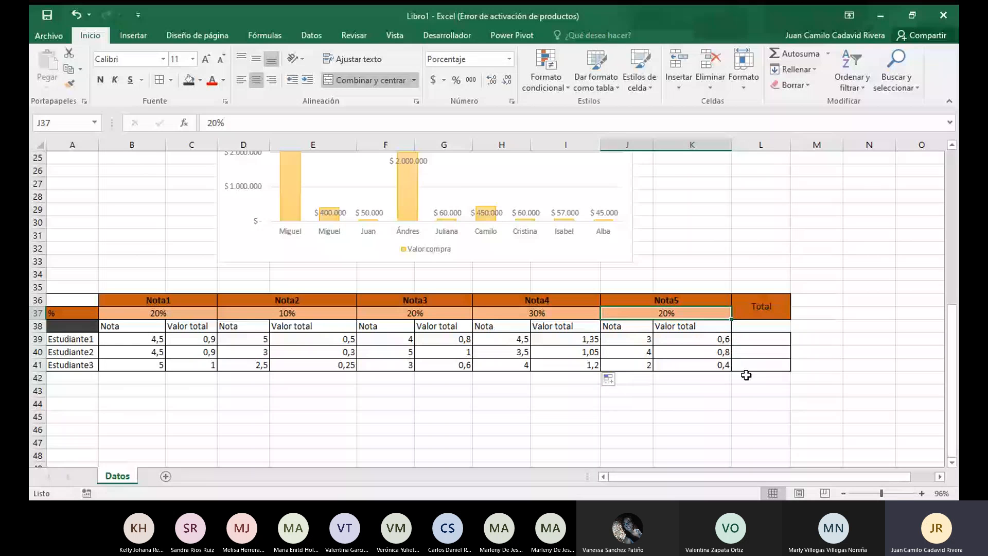
click(707, 339)
click(239, 123)
key(BackSpace)
text(J39*$J$37)
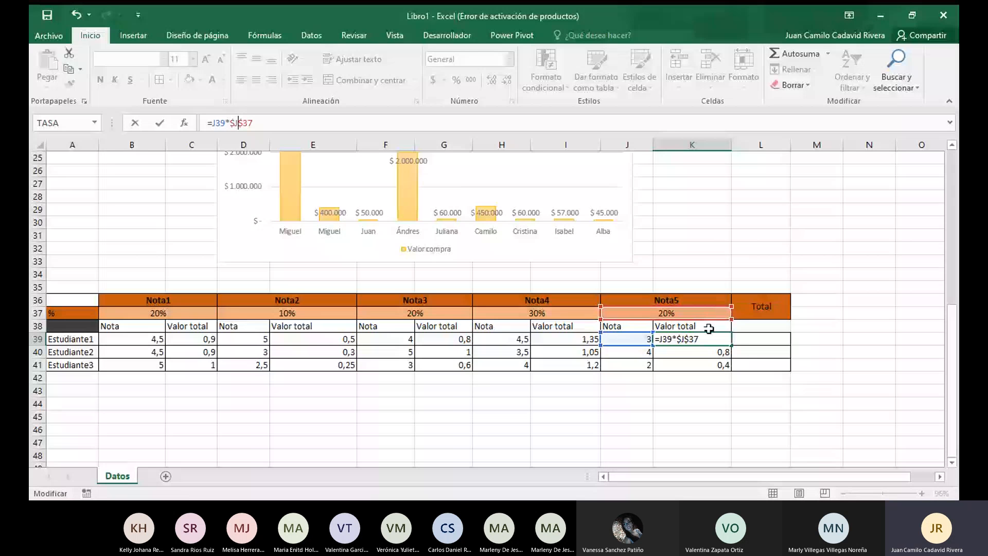
key(Return)
key(Up)
drag(731, 346, 731, 369)
click(692, 403)
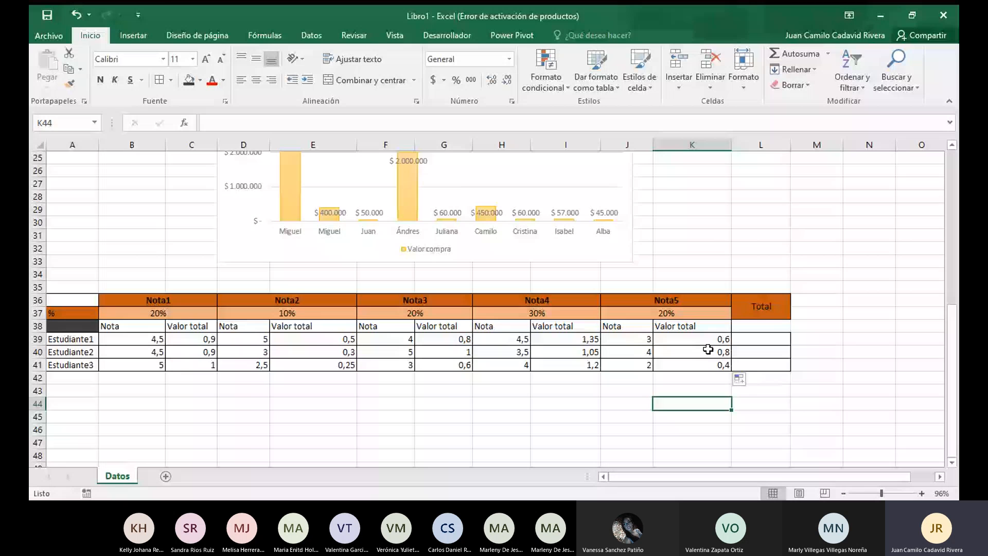
Review the absolute percentage references in the Valor total formulas of Nota5 (K41 and K39) and Nota1 (C39)
click(709, 362)
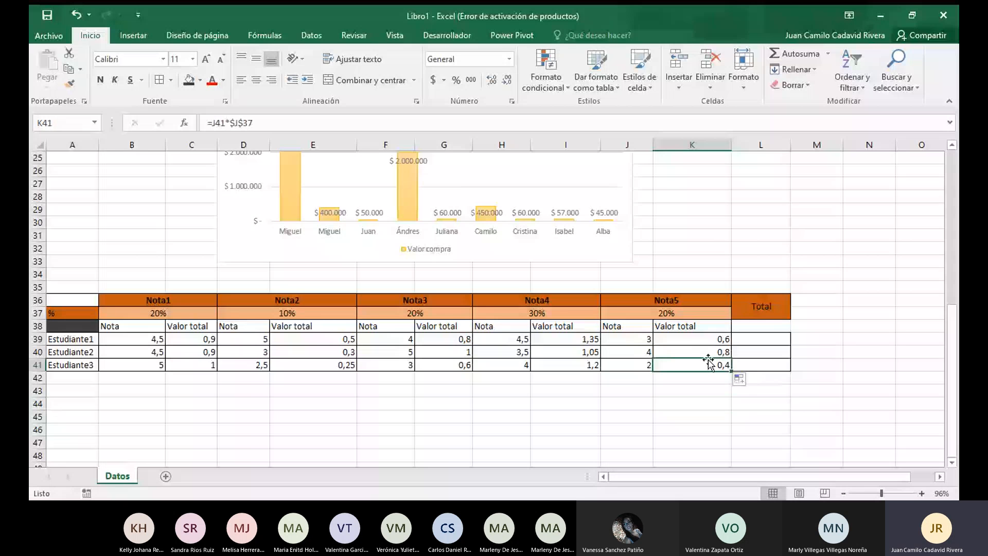
click(707, 340)
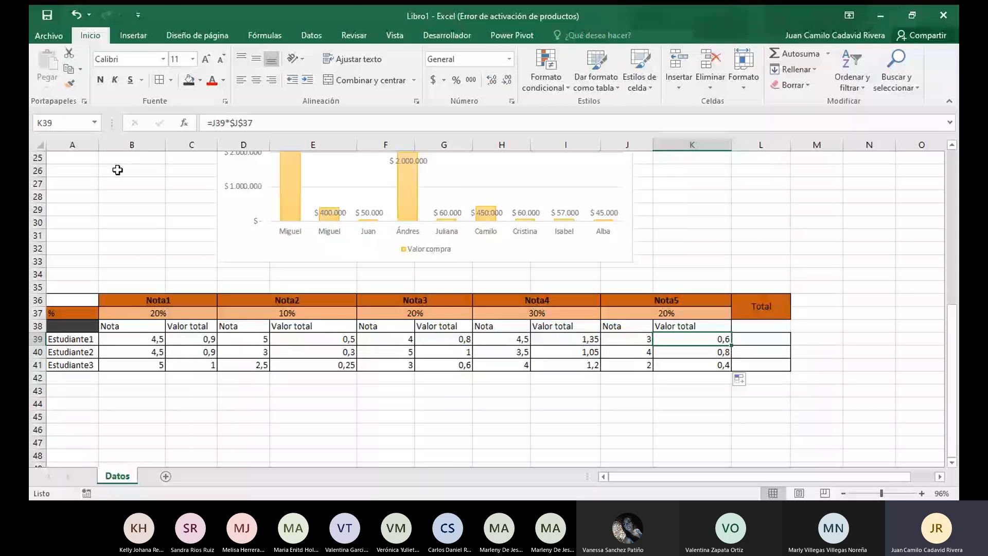
click(239, 124)
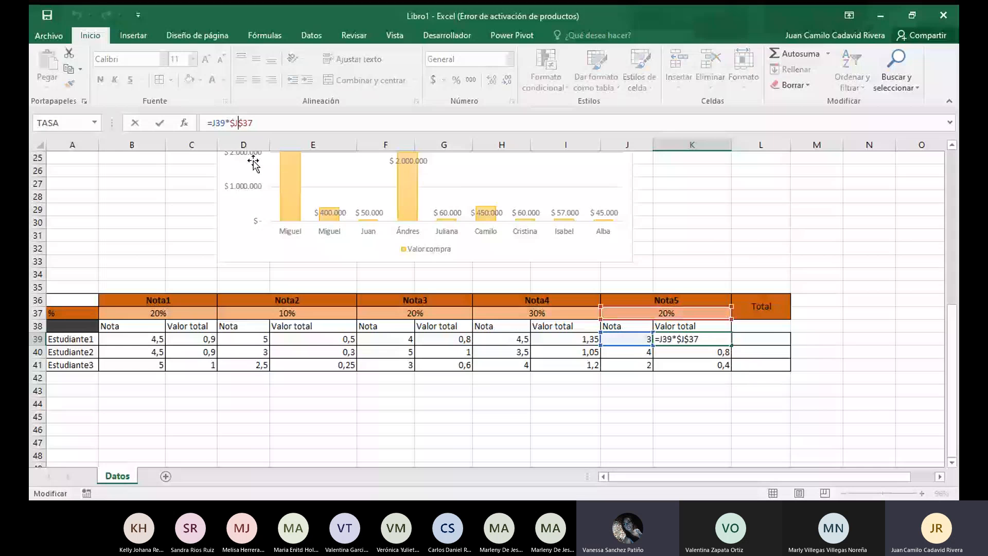
click(647, 314)
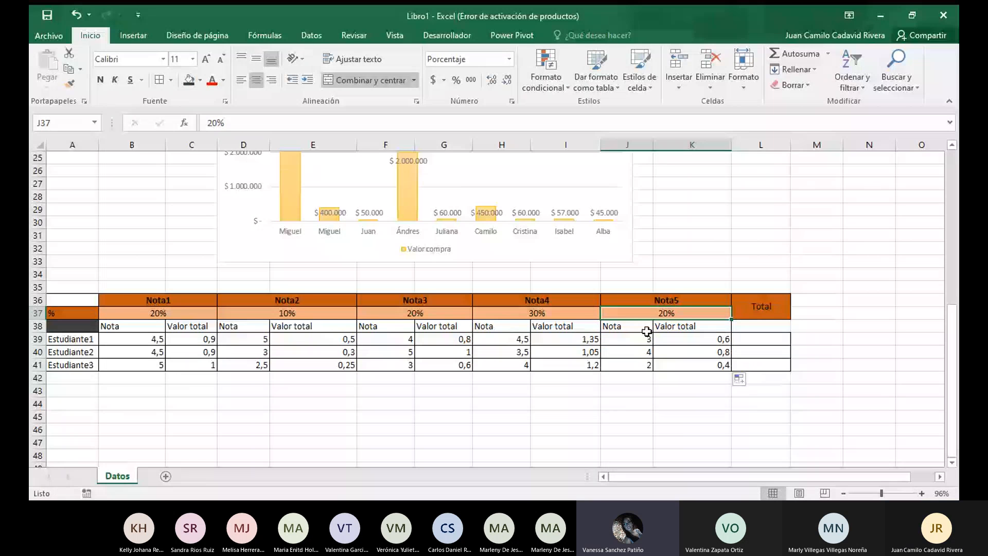
click(684, 388)
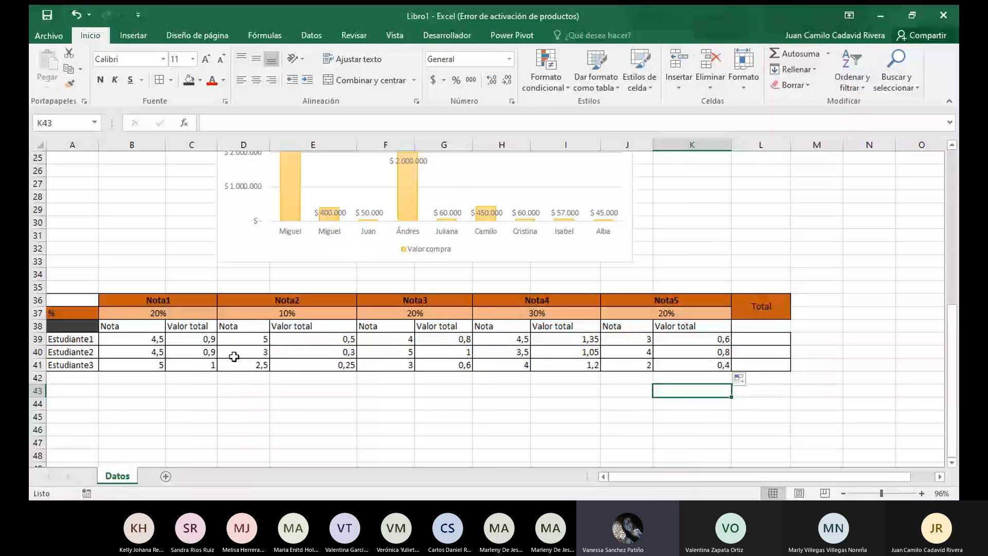
click(198, 339)
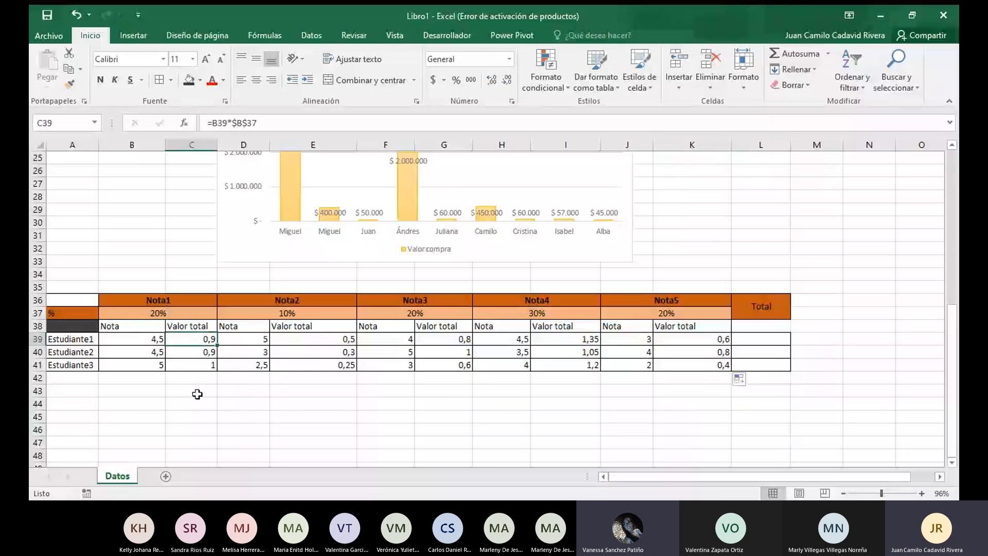
Enter the sample value 10 in C44, in the empty area below the grades table
scroll(195, 403, down, 1)
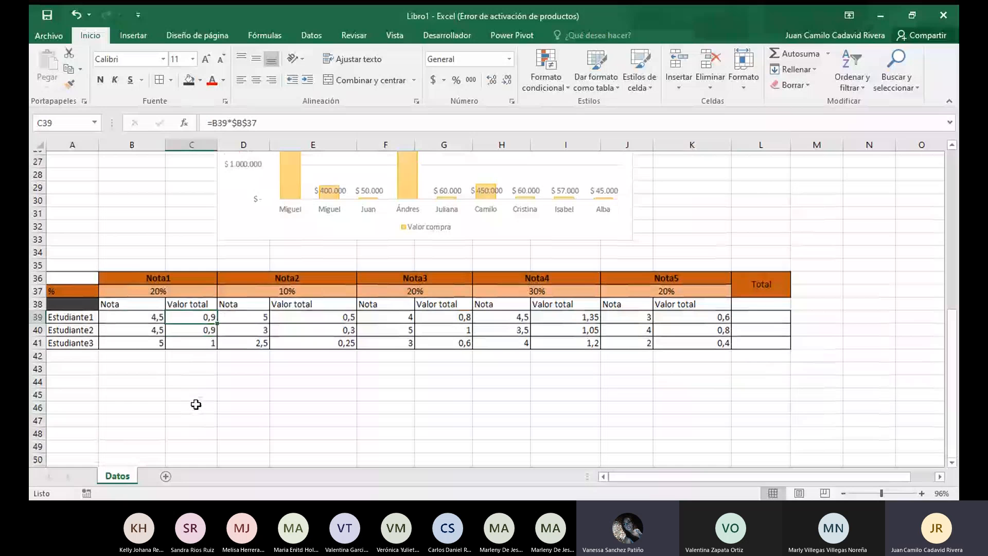
scroll(196, 404, up, 1)
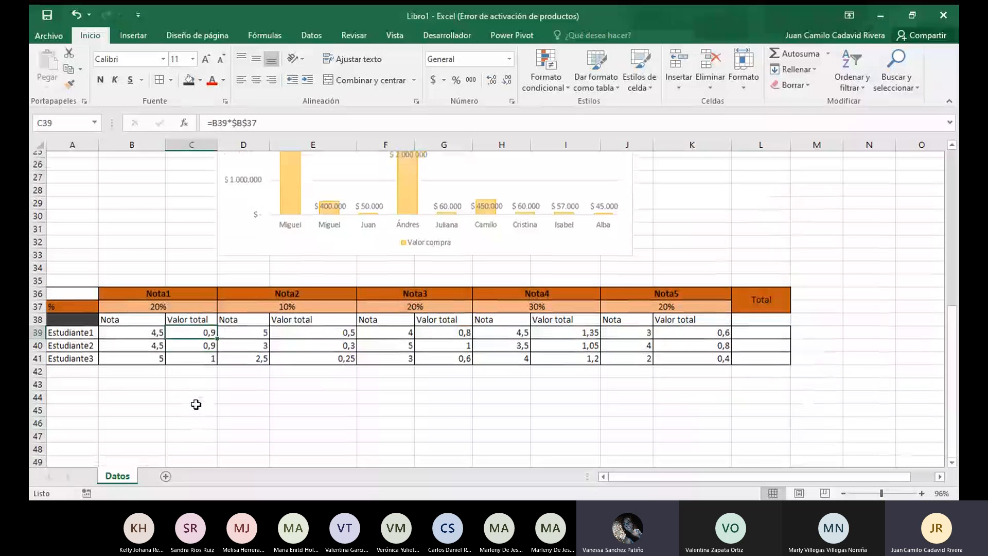
scroll(197, 405, down, 2)
scroll(197, 407, up, 1)
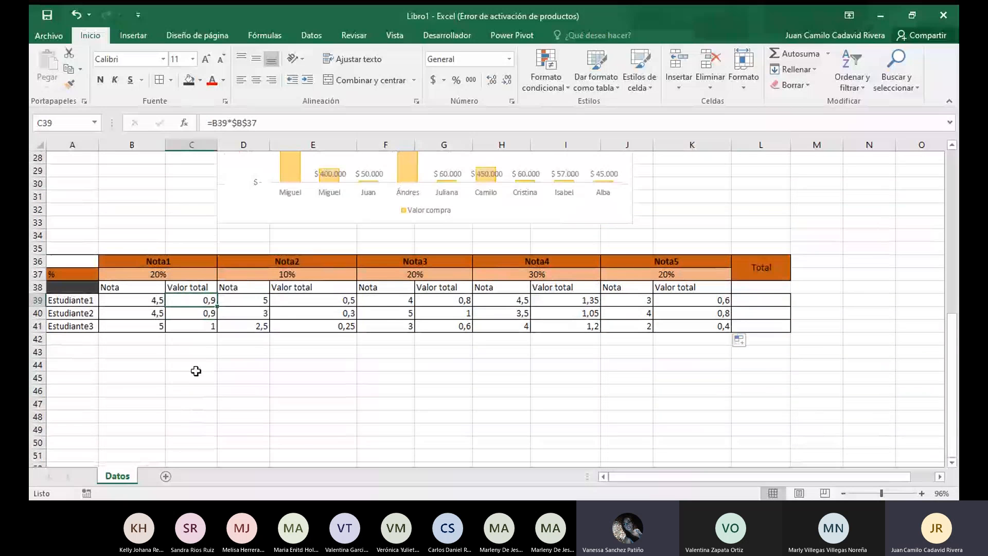
click(196, 370)
text(1)
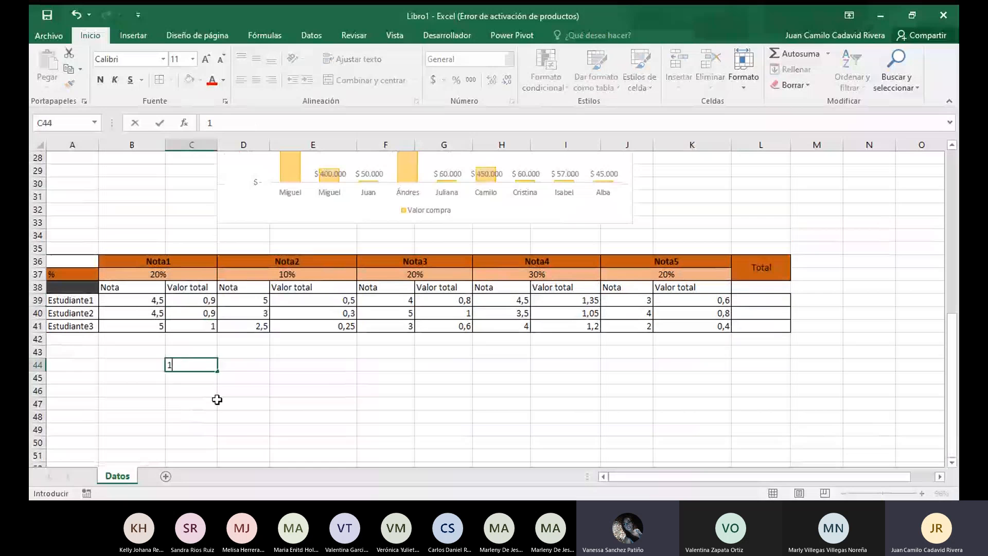
text(0)
key(Return)
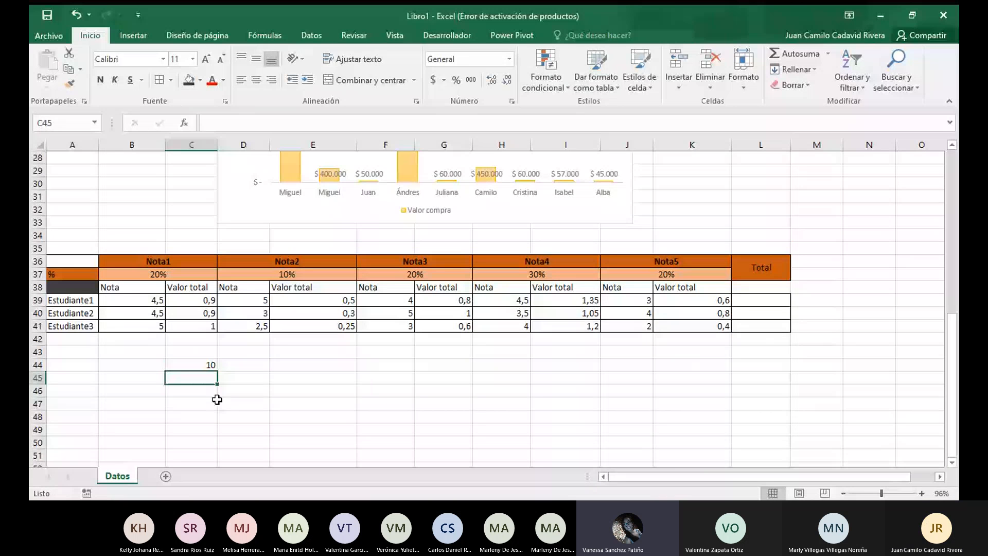
key(Up)
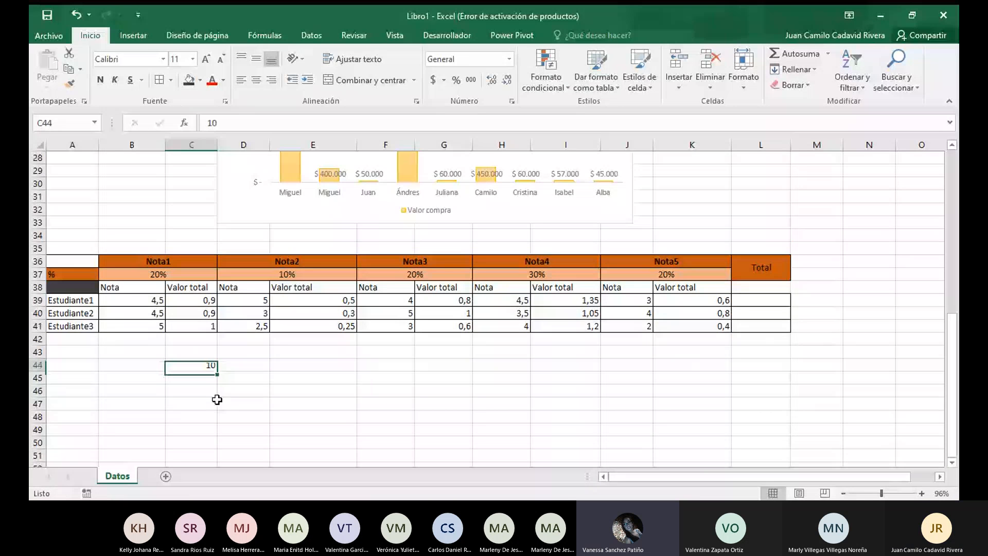
key(Down)
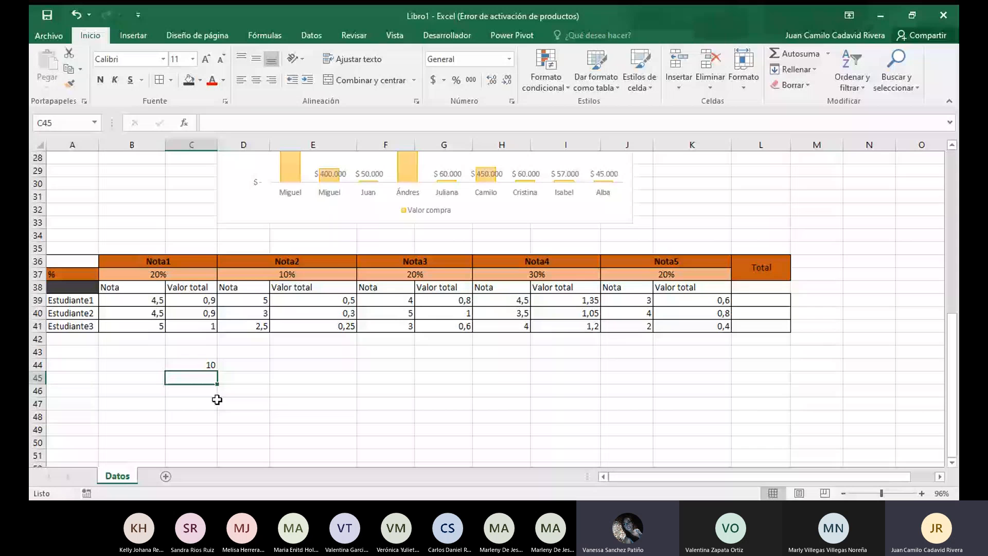
Enter the sample value 10 in cells C45, C46 and C47
text(1)
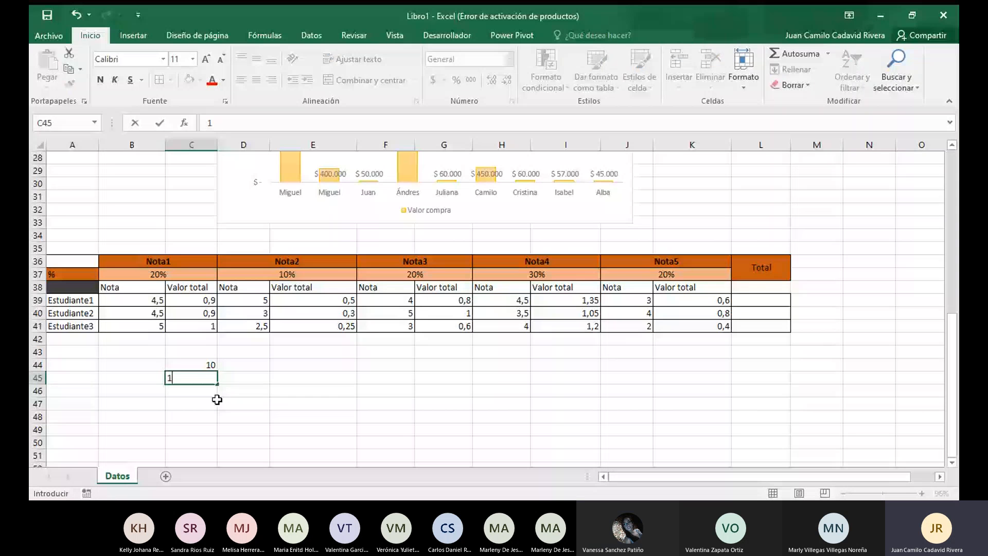
text(0)
key(Return)
text(1)
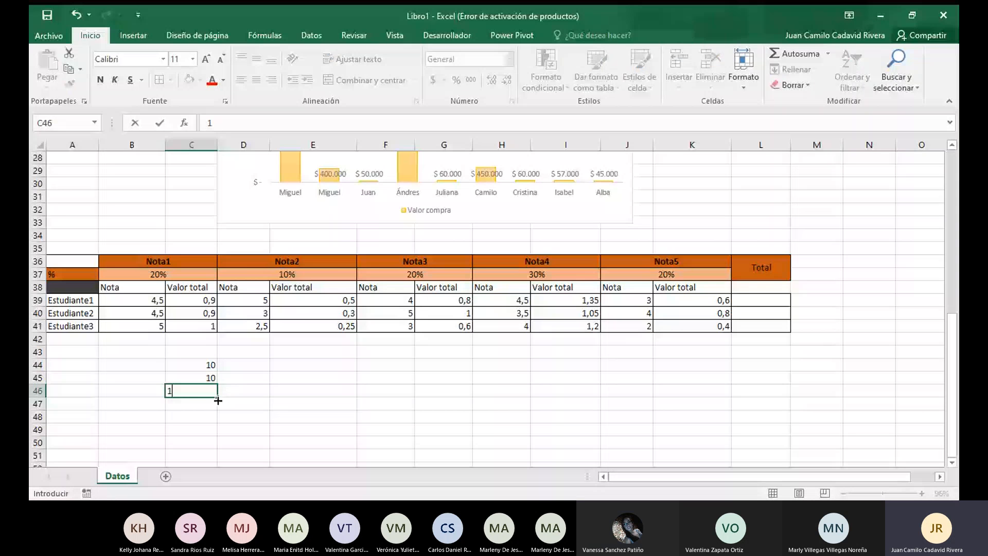
text(0)
key(Return)
text(1)
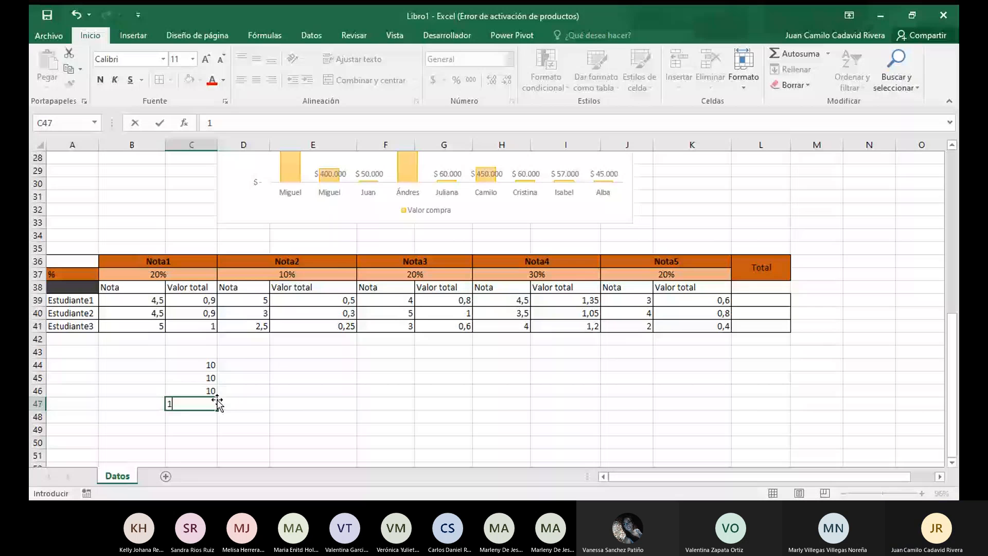
text(0)
key(Return)
Enter 20% in C43, directly above the column of sample values
key(ctrl+Up)
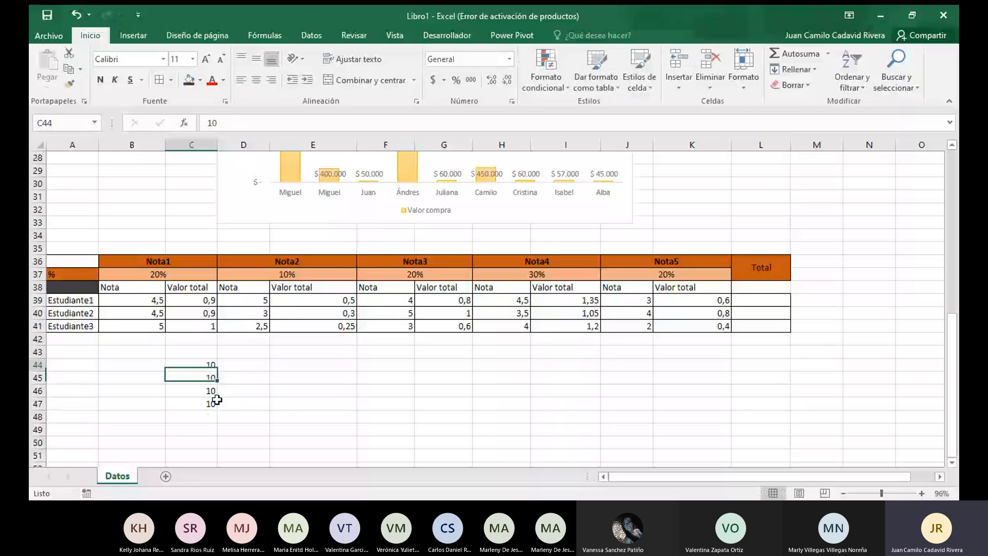
key(Up)
key(Left)
key(Right)
text(2)
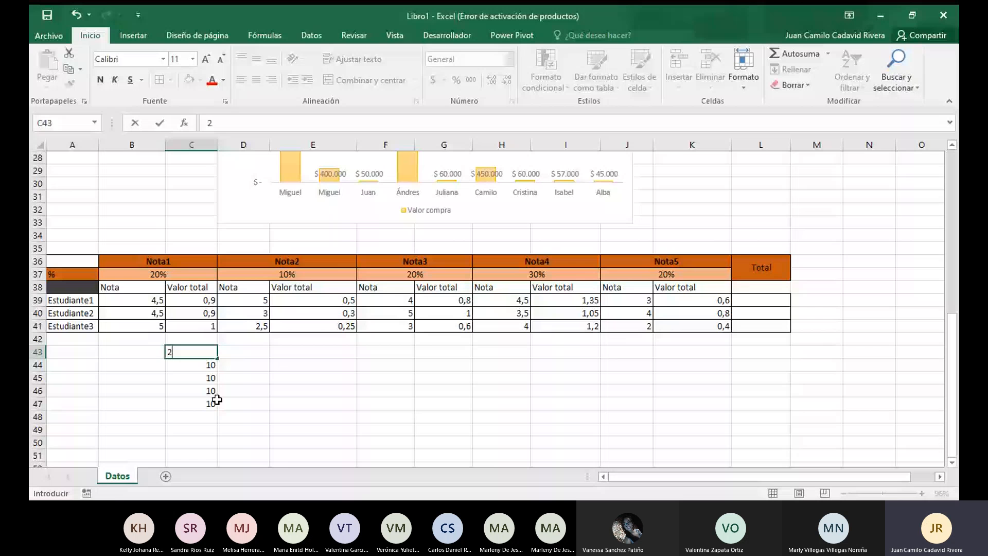
text(0%)
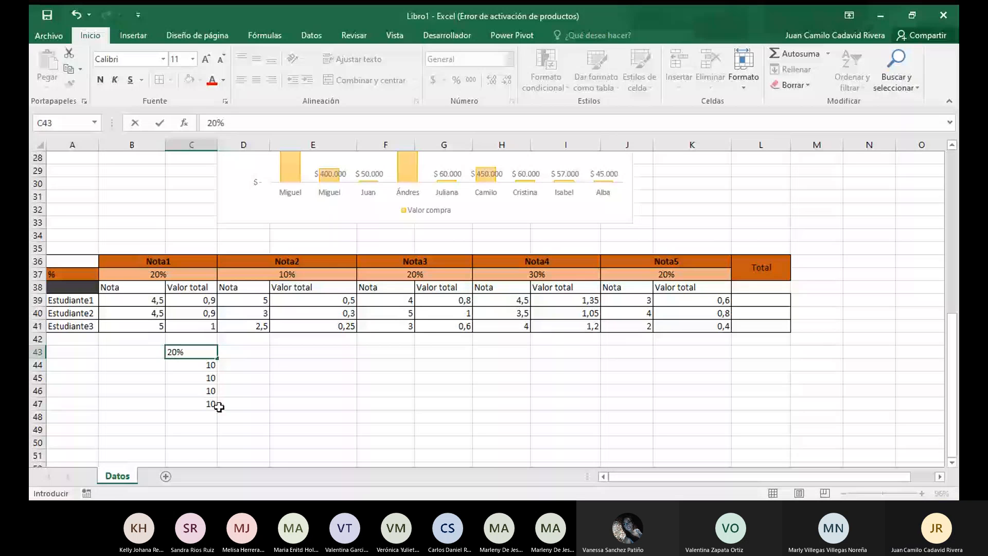
key(Return)
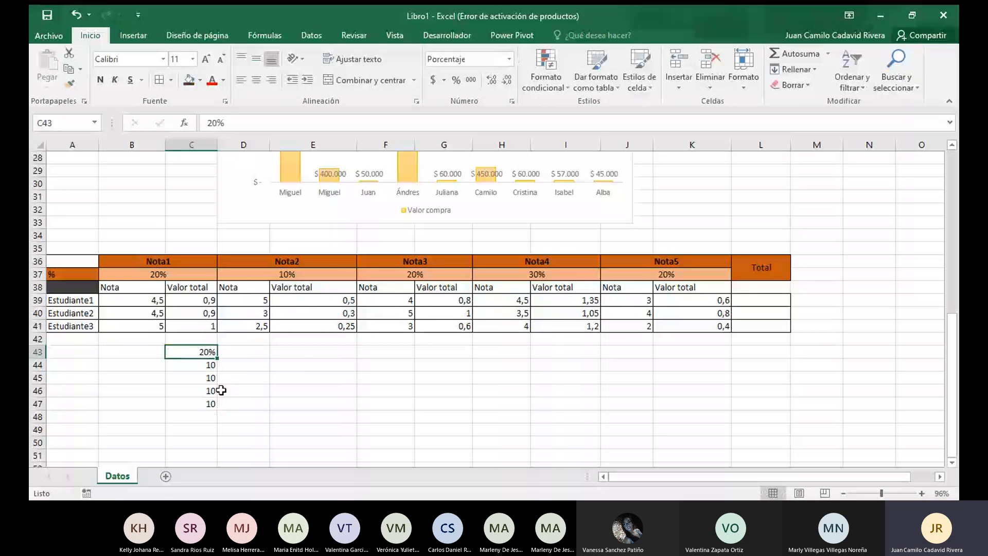
Change the sample values to 20 in C45 and 30 in C46, and clear C47
click(221, 389)
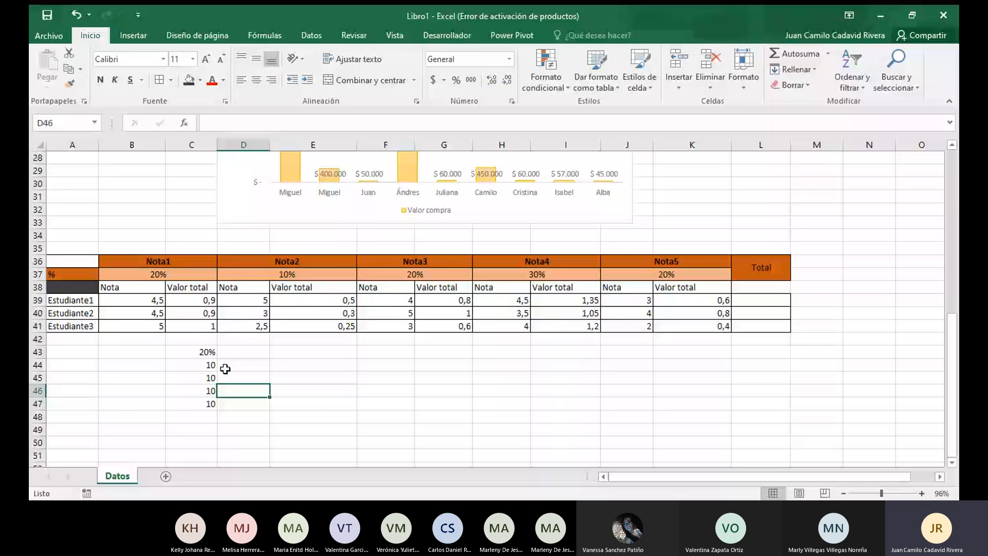
click(205, 354)
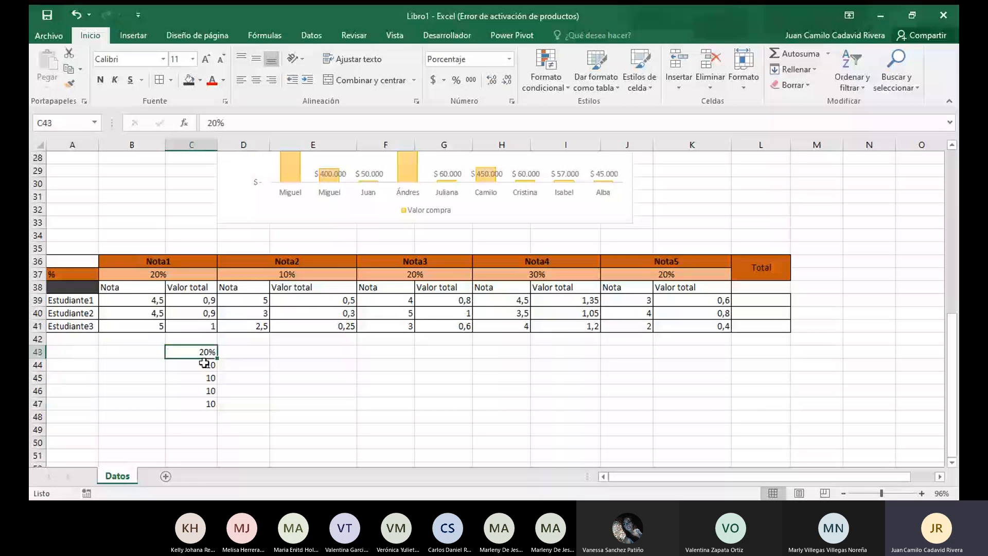
click(241, 365)
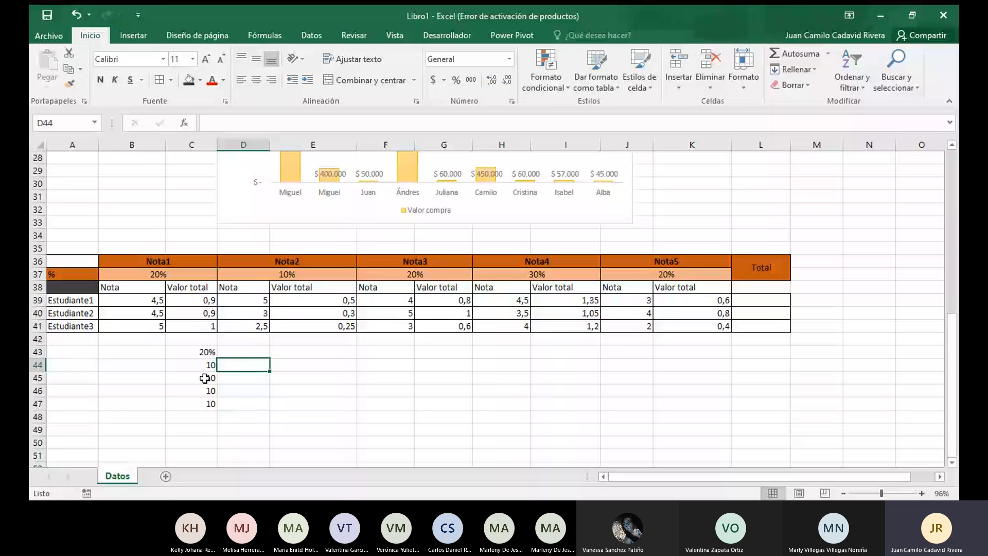
key(Left)
key(Down)
key(Down)
text(30)
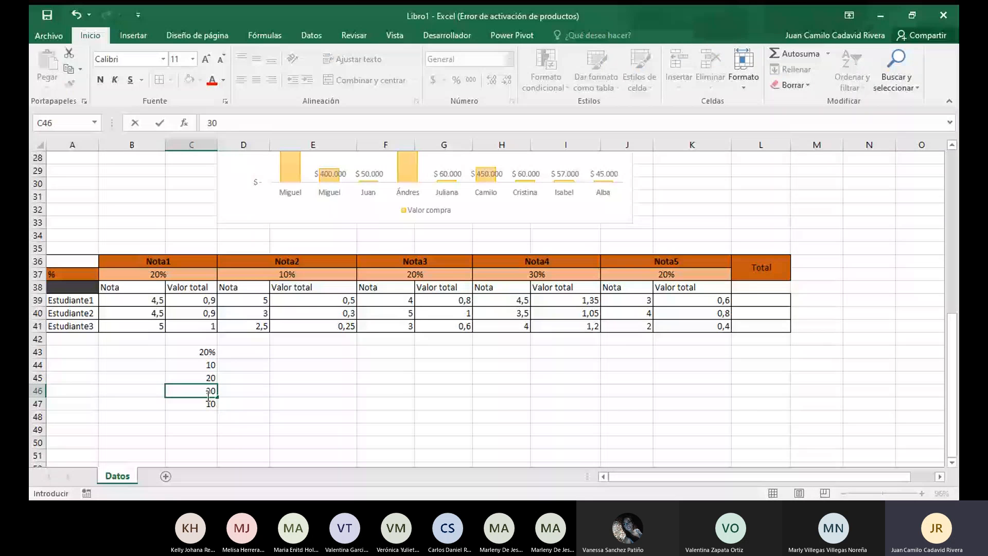
key(Return)
key(Delete)
key(Down)
key(Right)
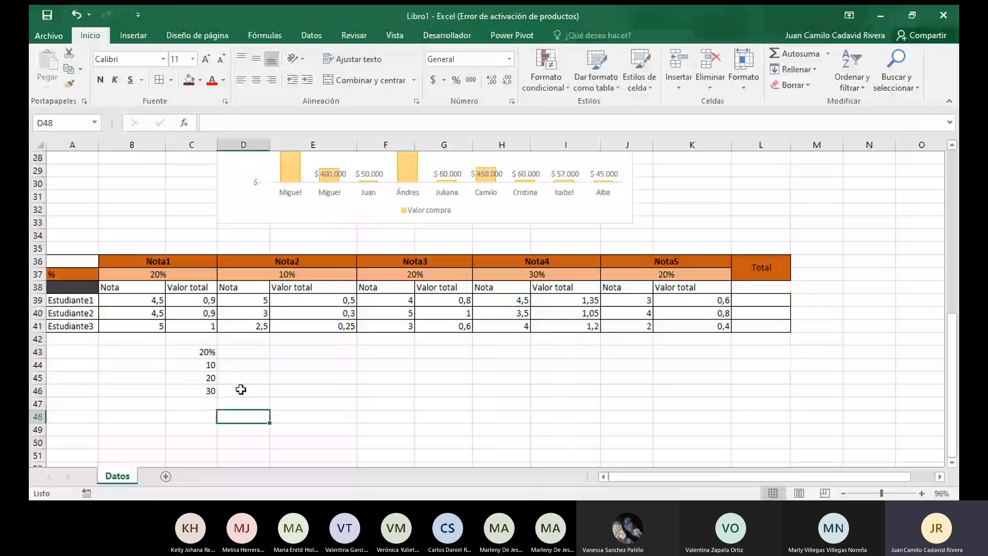
Enter the relative formula =C44*C43 in D44 and fill it down to D46
click(249, 368)
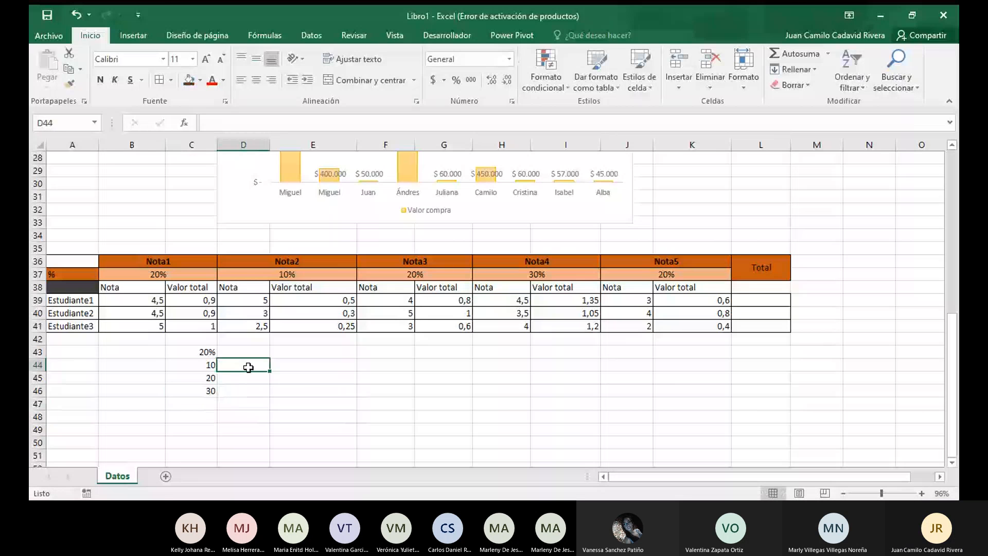
text(=)
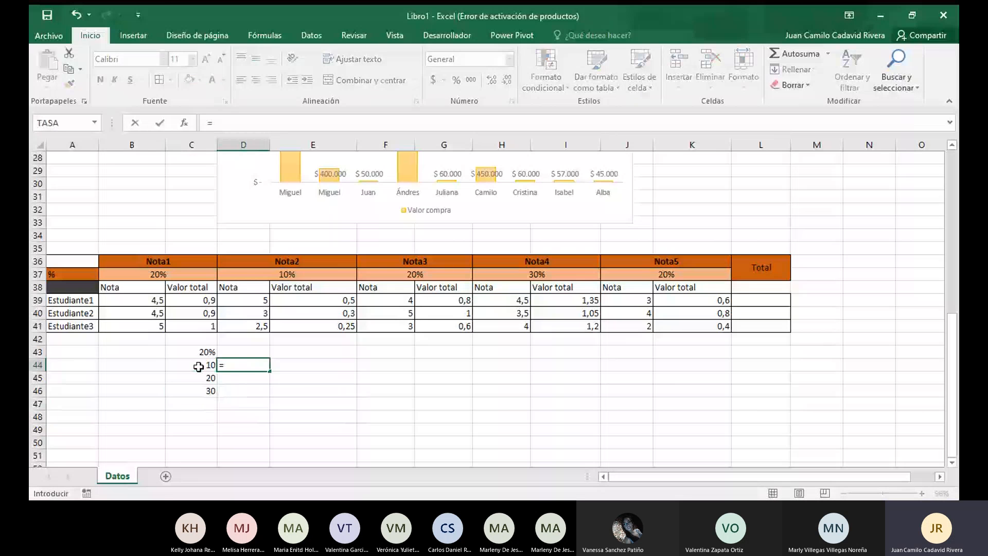
click(198, 366)
text(*)
key(Left)
key(Up)
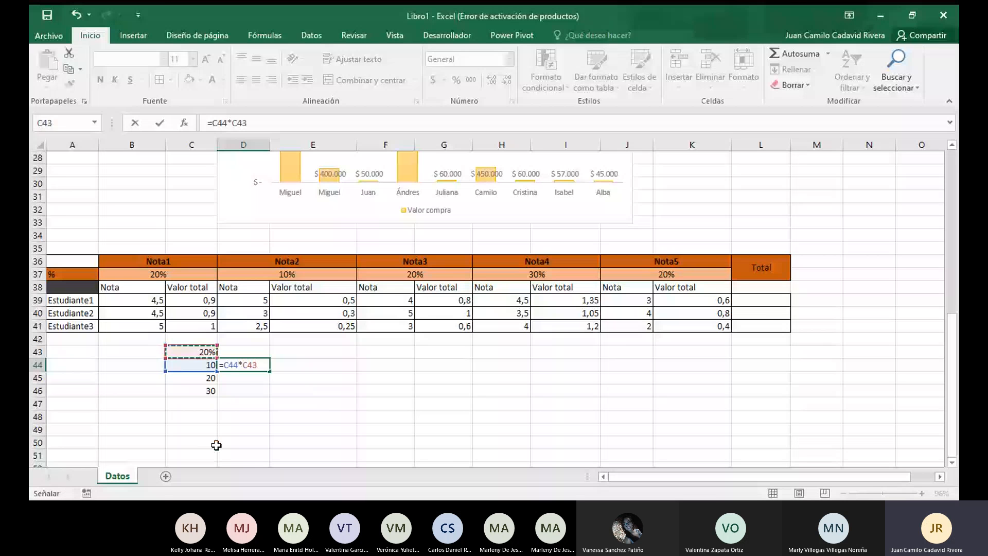
key(Return)
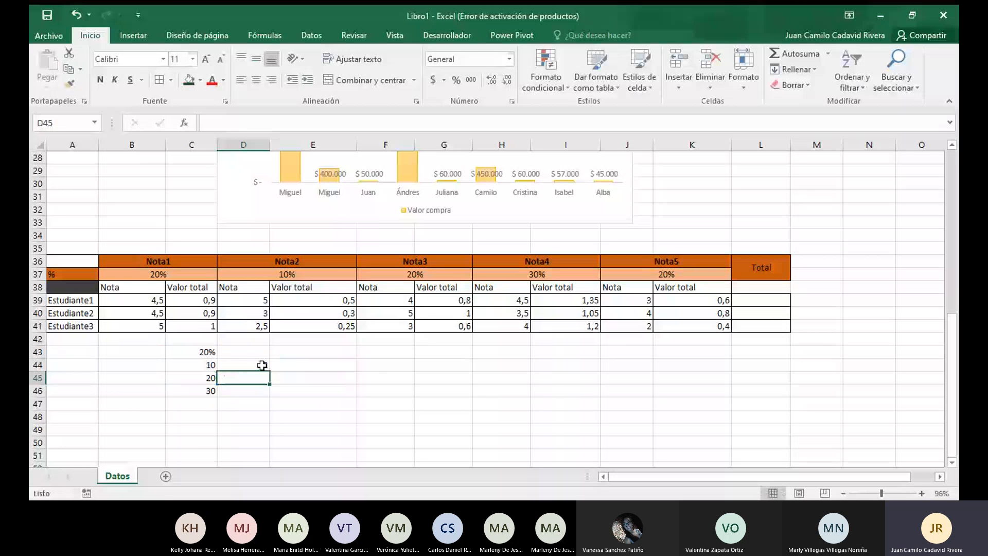
click(262, 366)
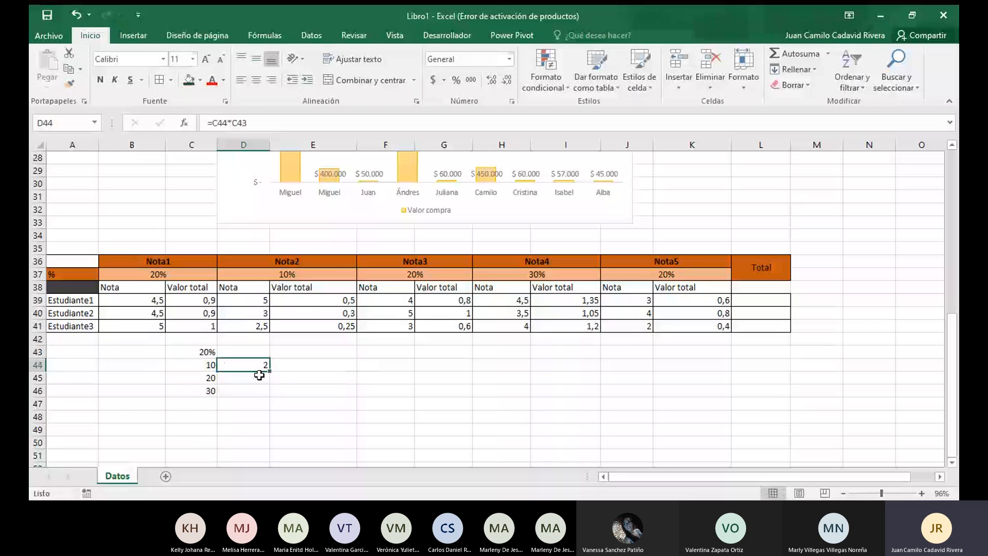
drag(271, 370, 260, 391)
click(237, 417)
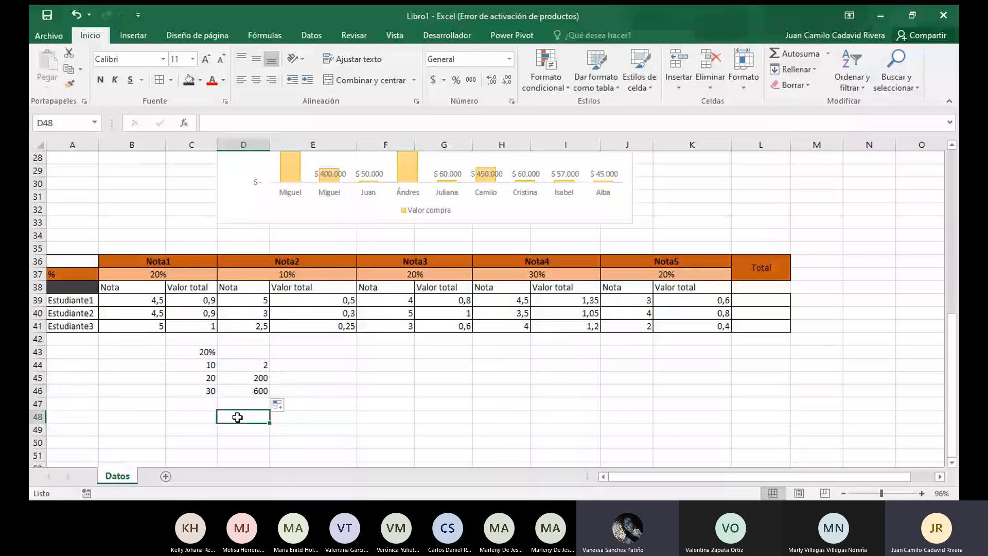
Examine how the relative references shift in the formulas of D44, D45 and D46
click(266, 382)
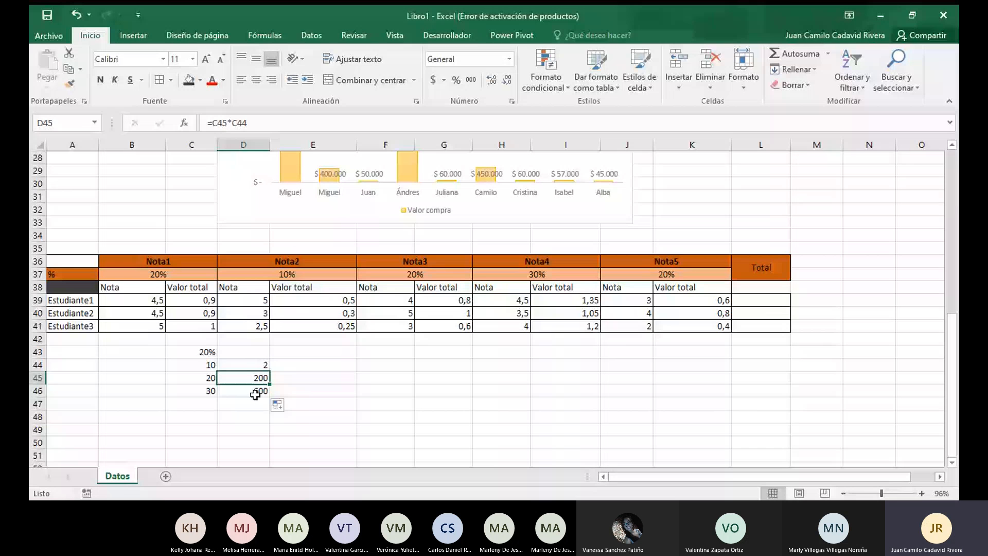
key(Up)
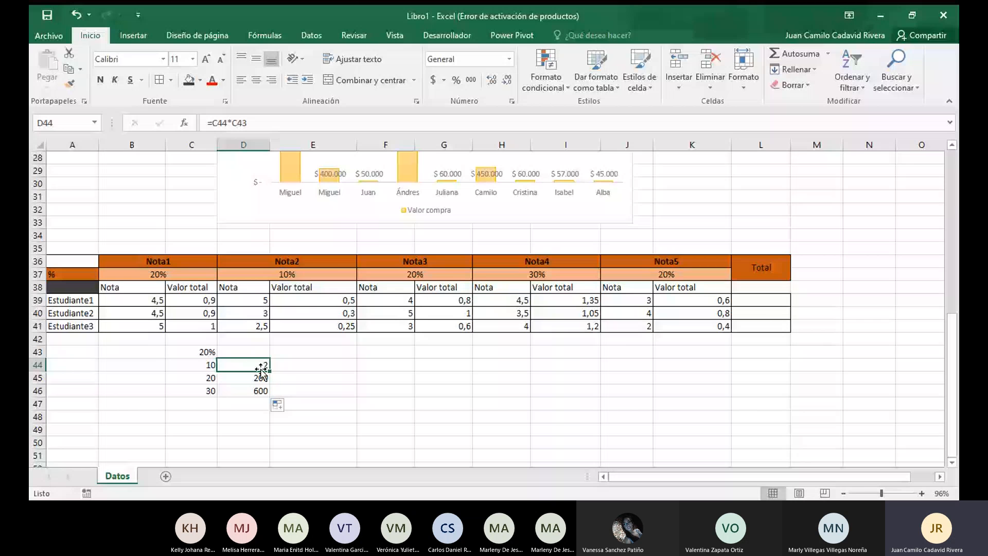
key(F2)
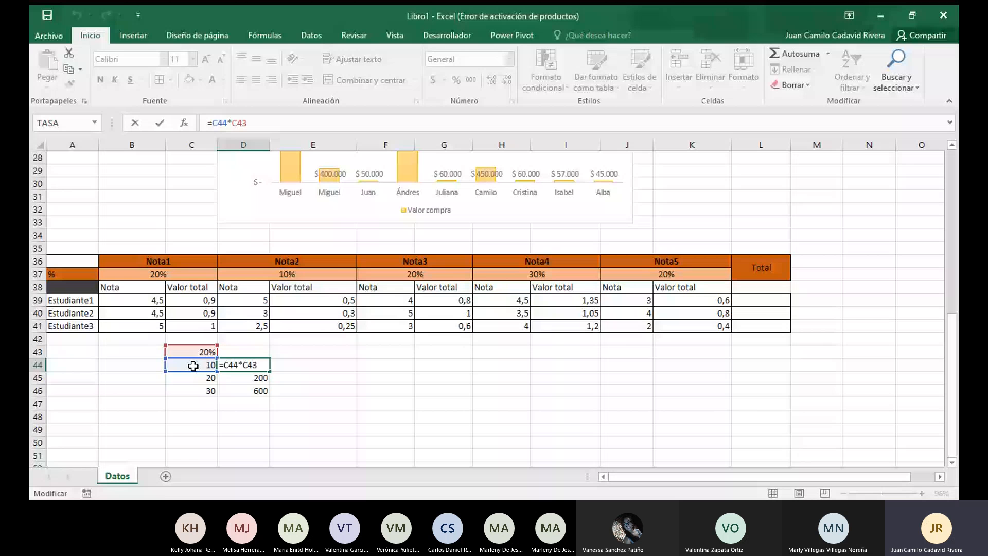
key(Return)
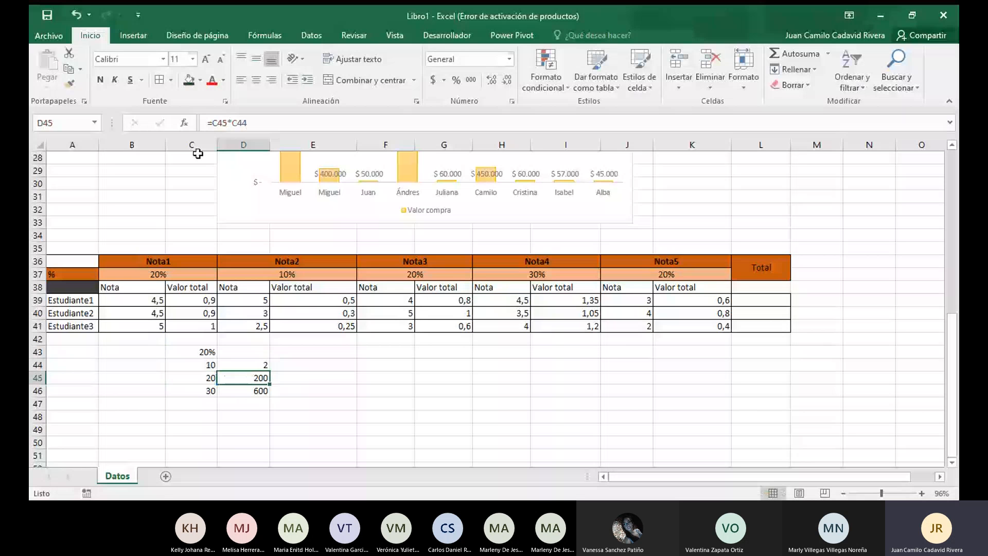
key(F2)
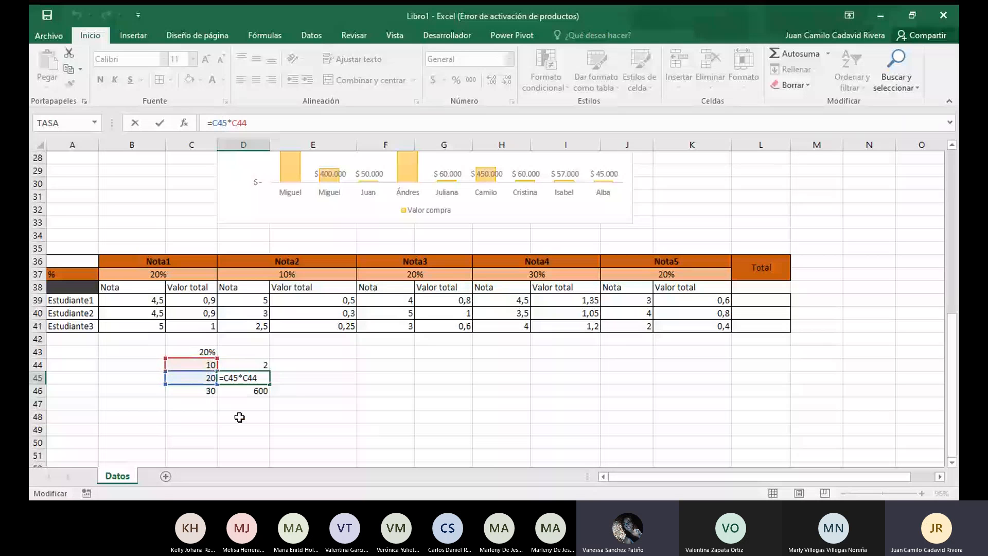
key(ctrl+Return)
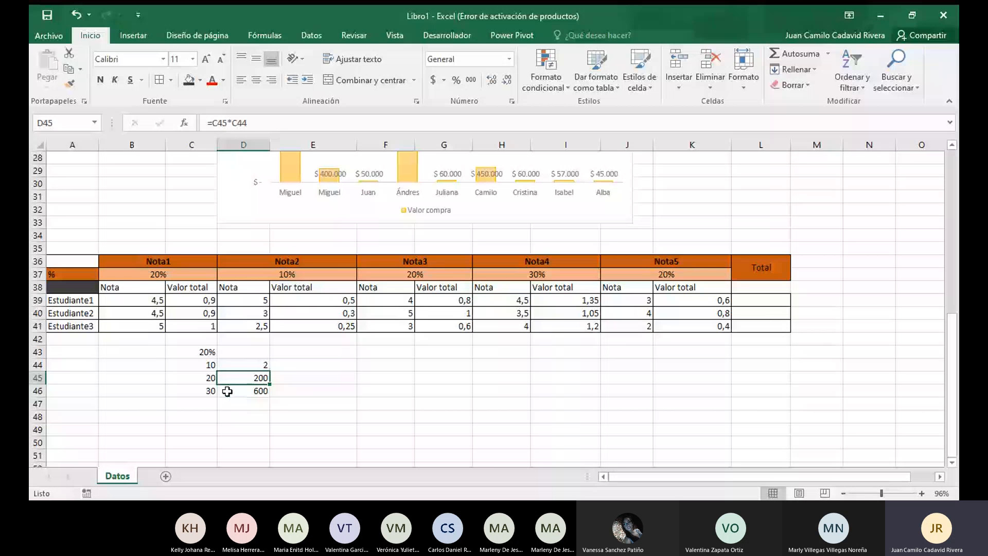
click(262, 362)
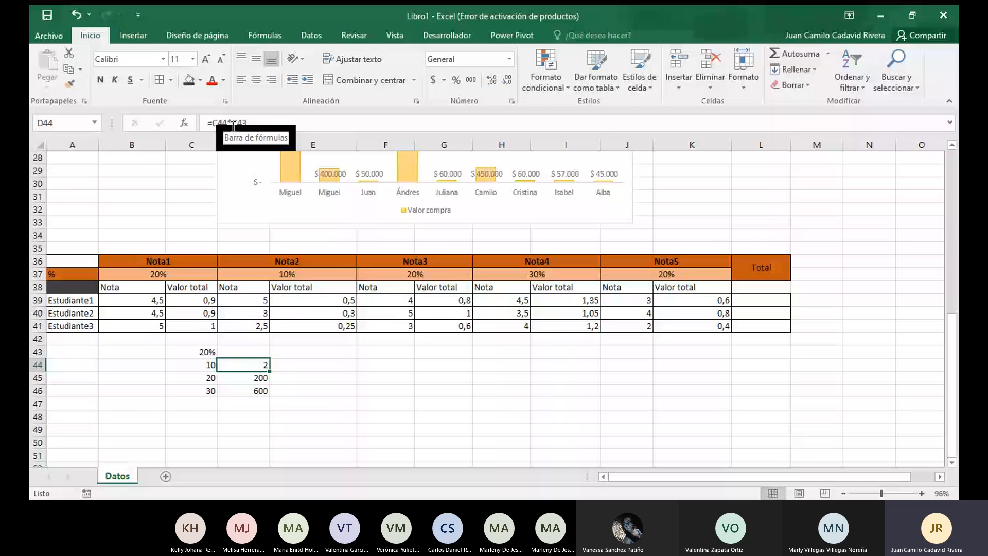
key(Down)
click(260, 390)
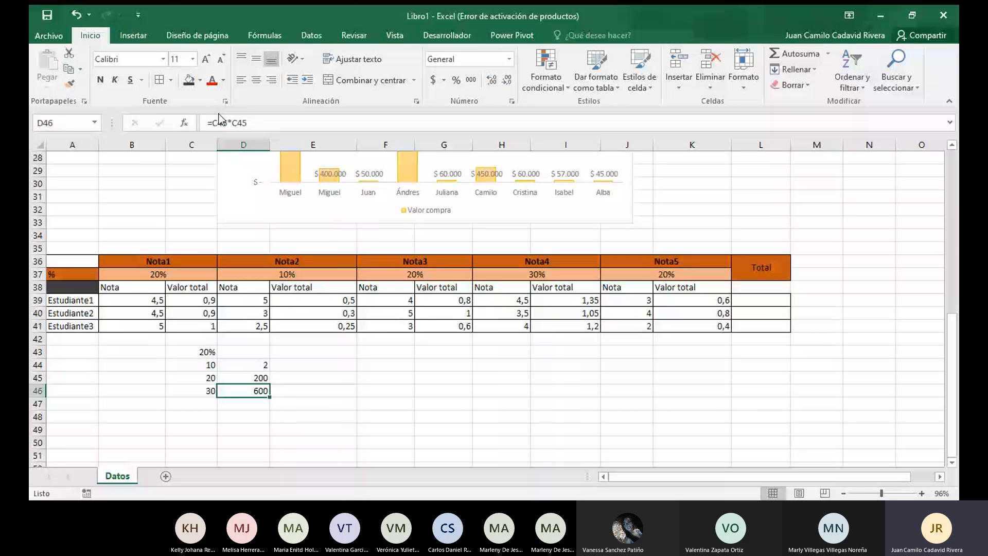
Make the percentage reference in D44 absolute, giving =C44*$C$43, and fill the formula down to D46
click(261, 370)
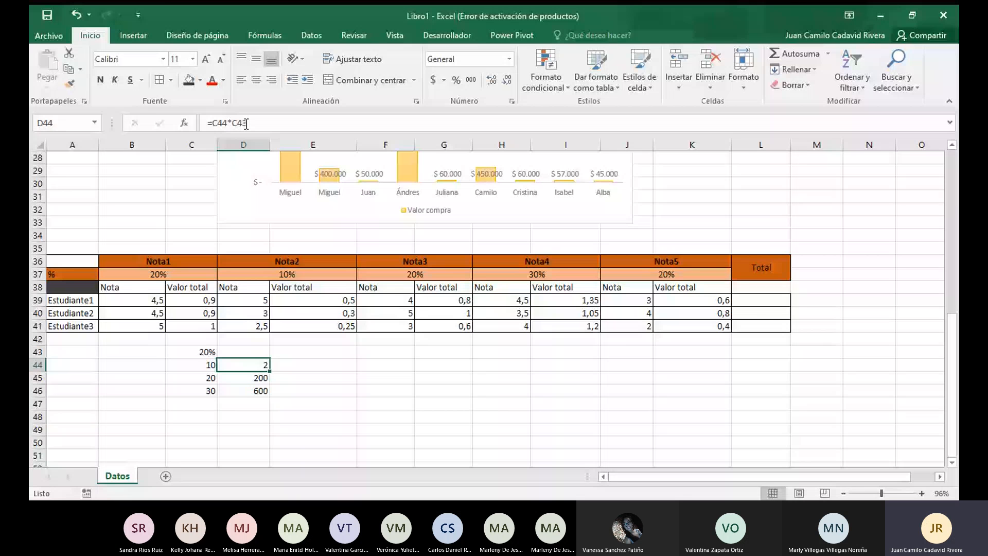
click(247, 124)
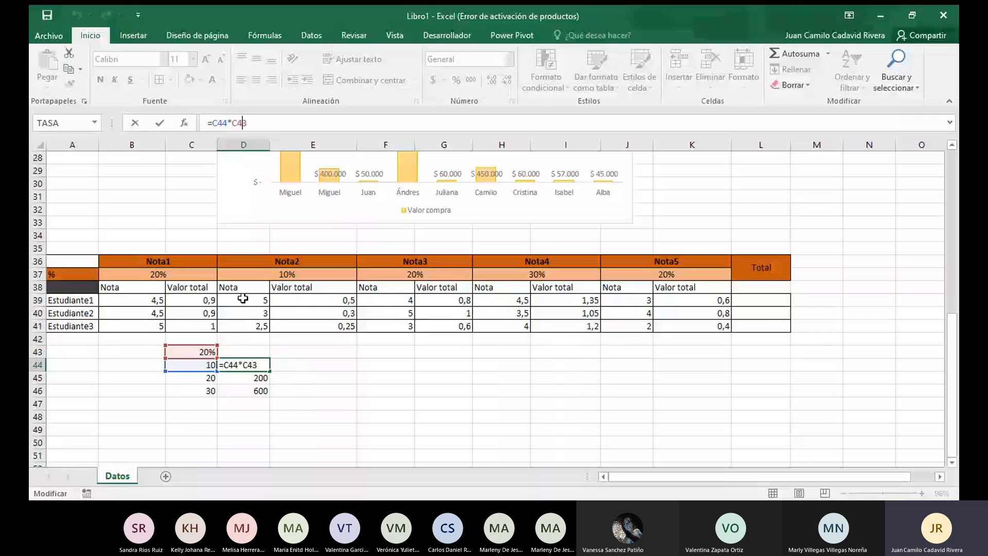
key(Left)
key(Left)
key(Left)
key(F4)
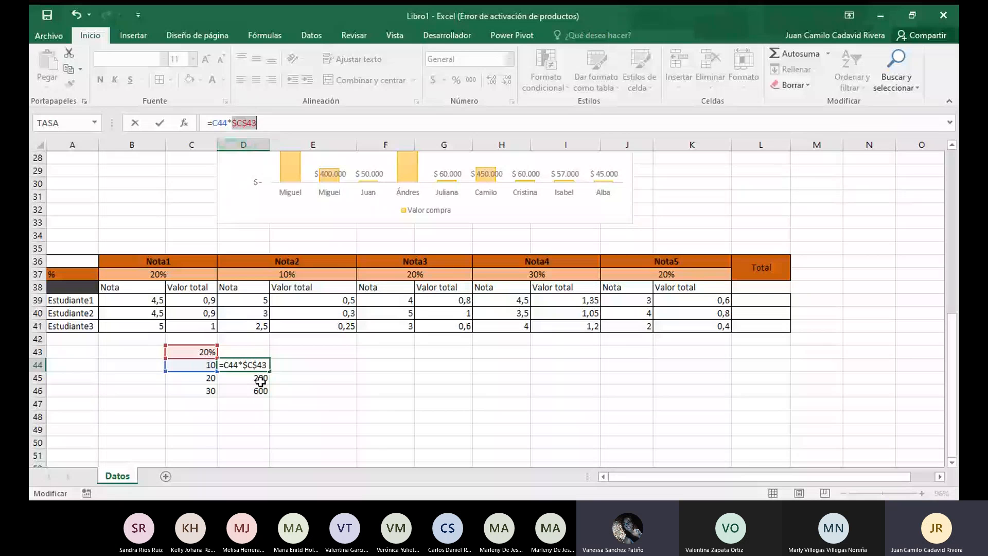
key(Return)
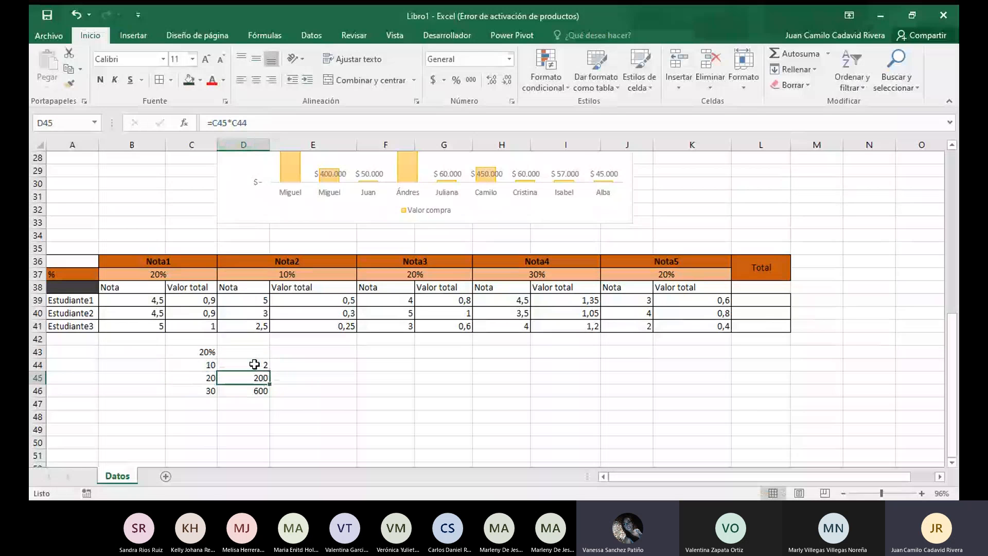
click(254, 364)
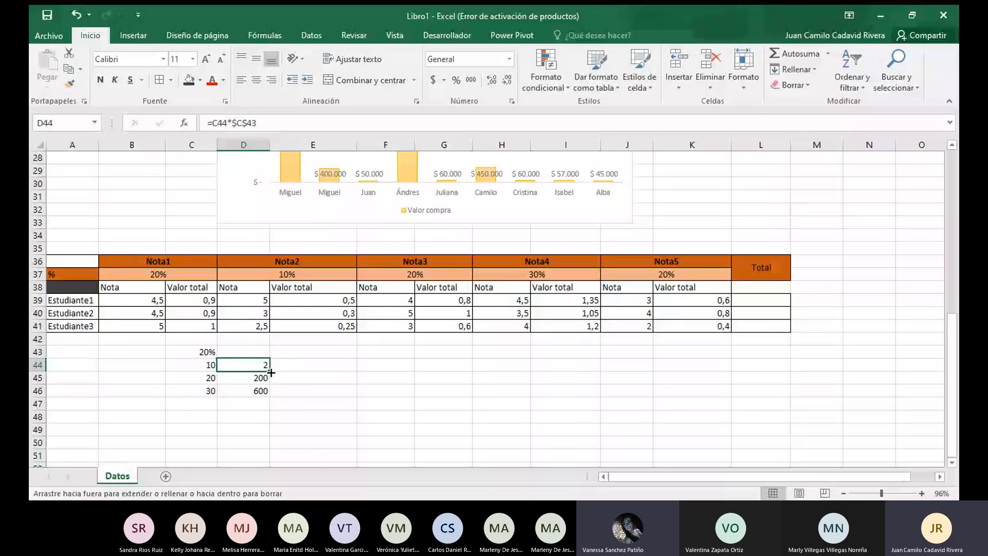
drag(270, 371, 267, 392)
click(243, 417)
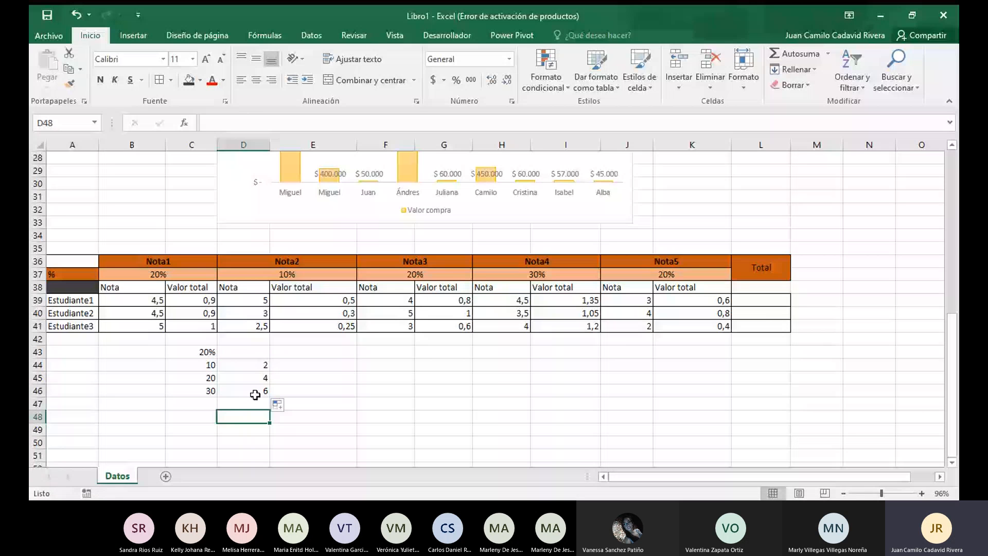
Check the absolute percentage reference in the filled formulas of D45 and D46
click(253, 378)
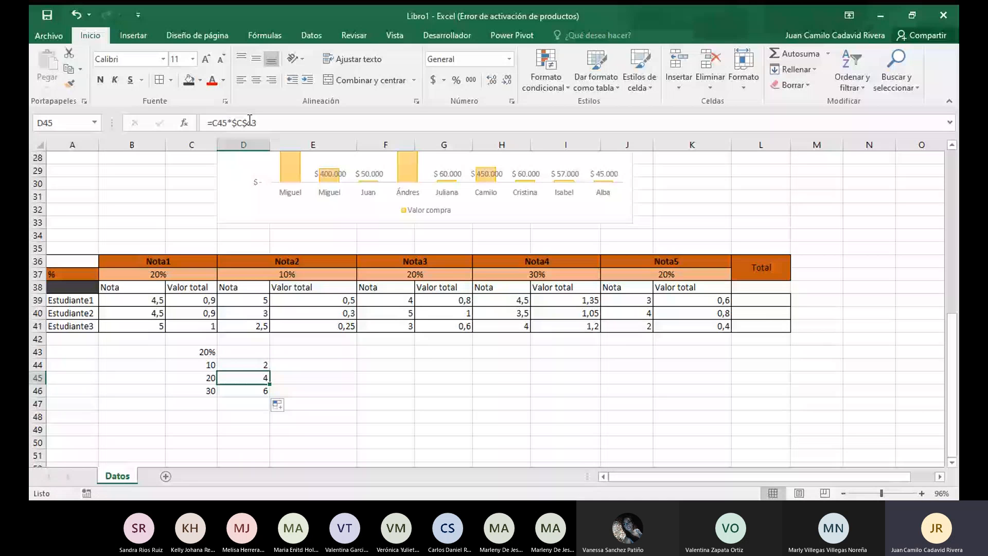
click(250, 120)
click(246, 391)
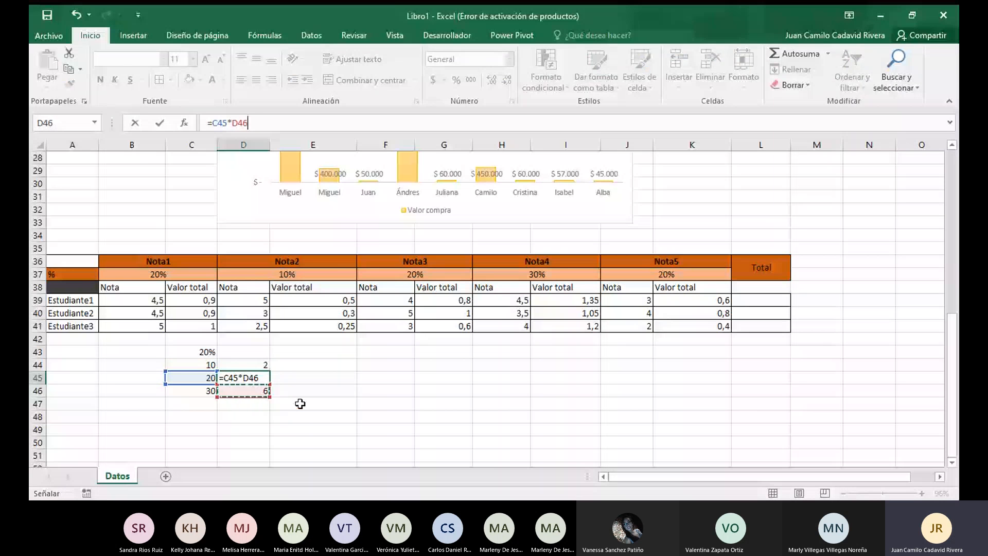
key(Escape)
click(263, 388)
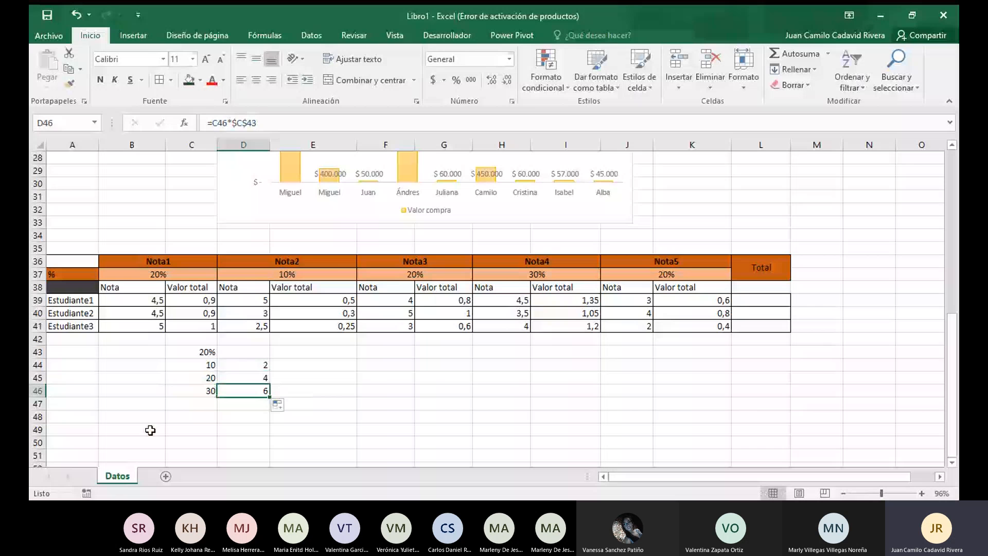
Clear the small percentage example in C43:D46 below the grades table
click(197, 351)
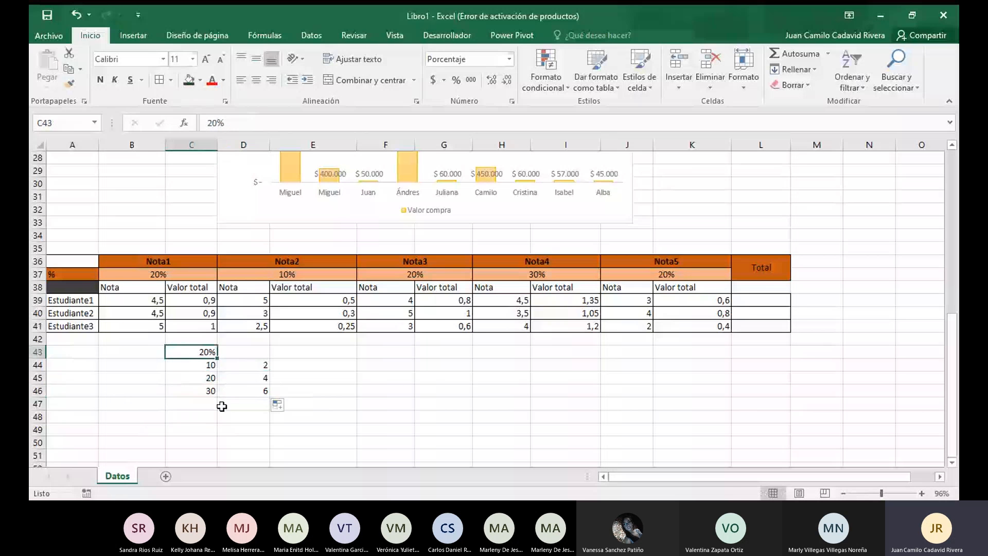
drag(264, 389, 207, 354)
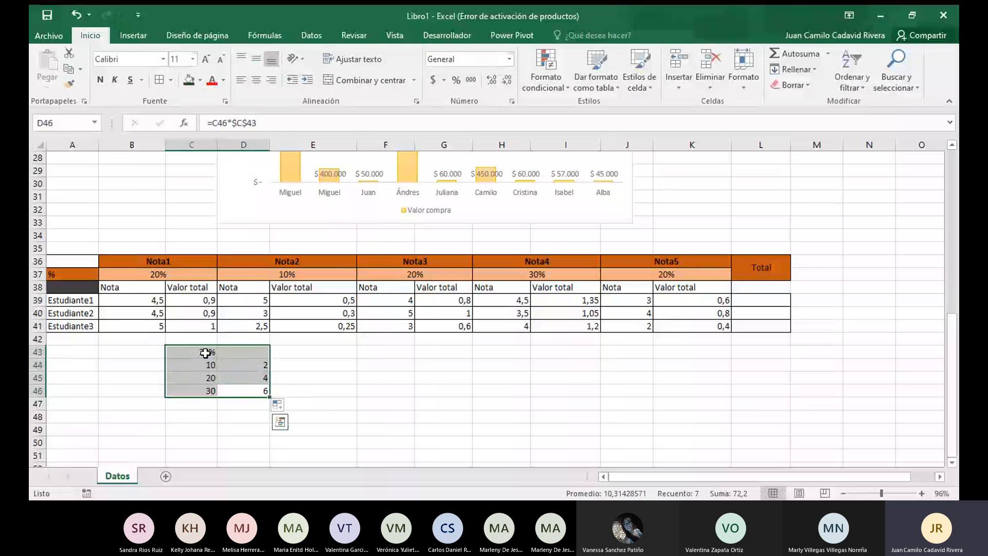
key(Delete)
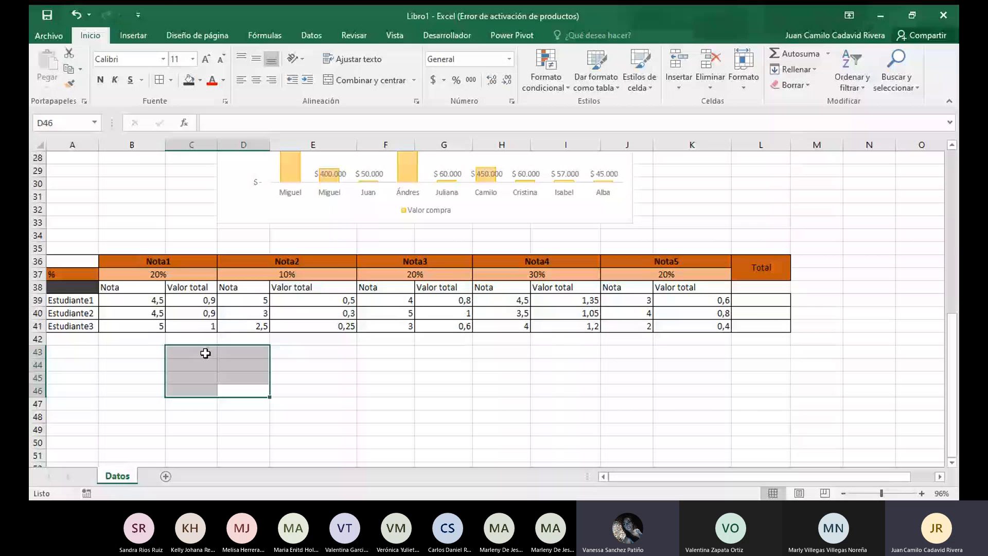
key(Right)
key(Right)
key(Right)
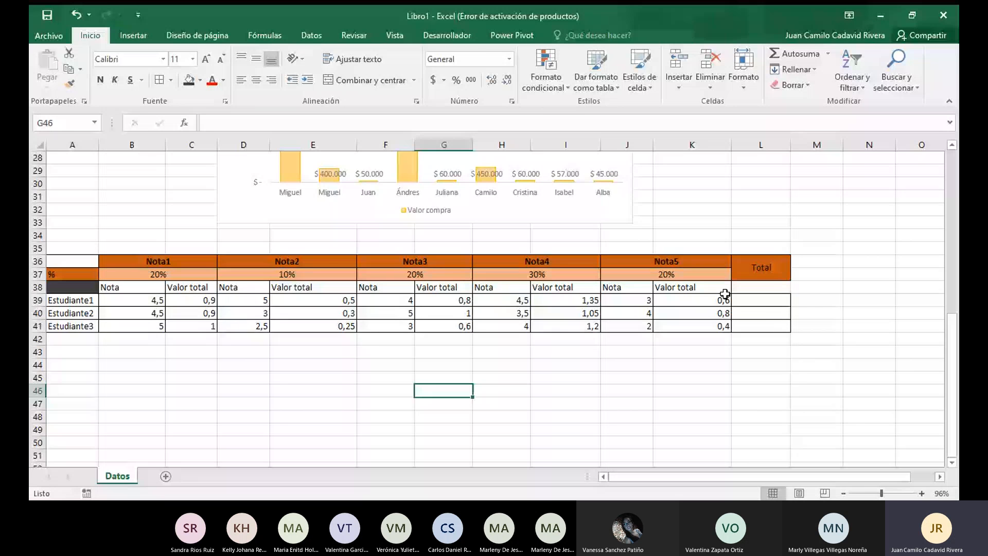
Review the Nota grades of all three students under Nota1 to Nota5
click(755, 288)
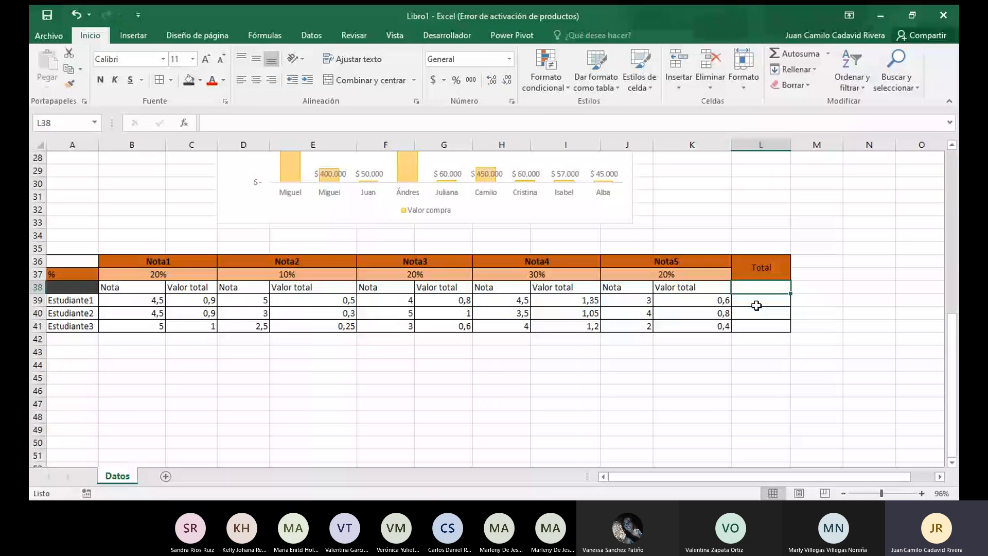
click(699, 301)
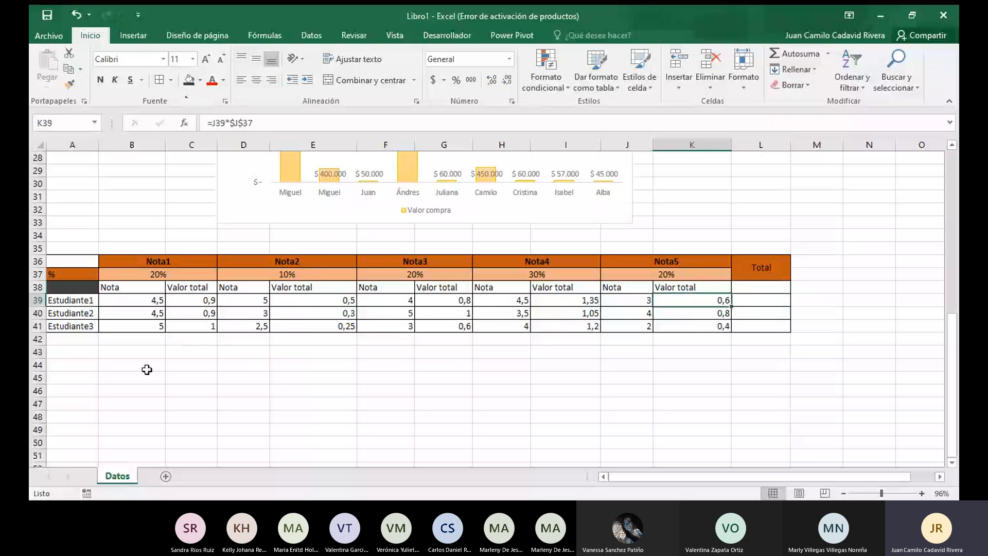
click(146, 304)
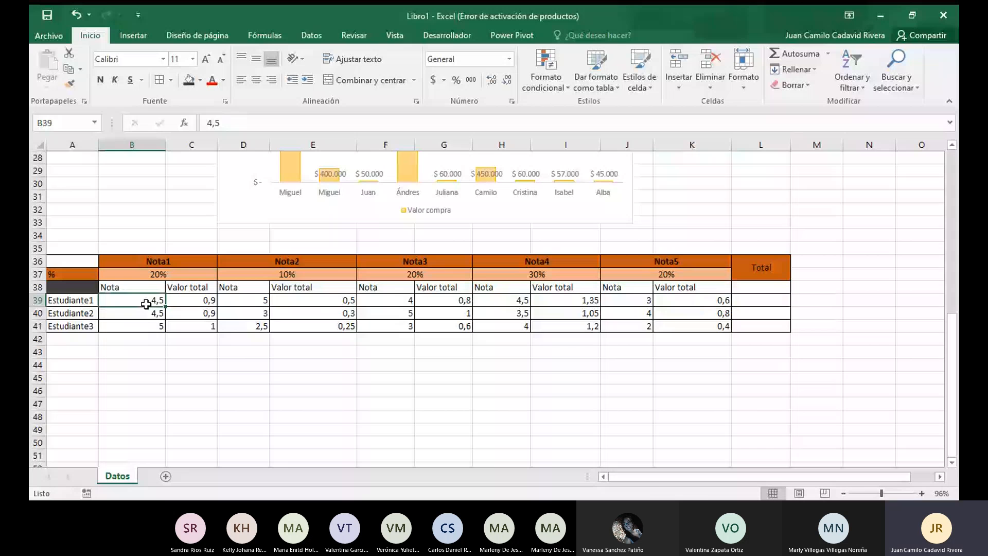
drag(146, 304, 146, 325)
drag(244, 301, 243, 325)
drag(388, 301, 389, 325)
drag(520, 300, 520, 325)
drag(639, 304, 640, 324)
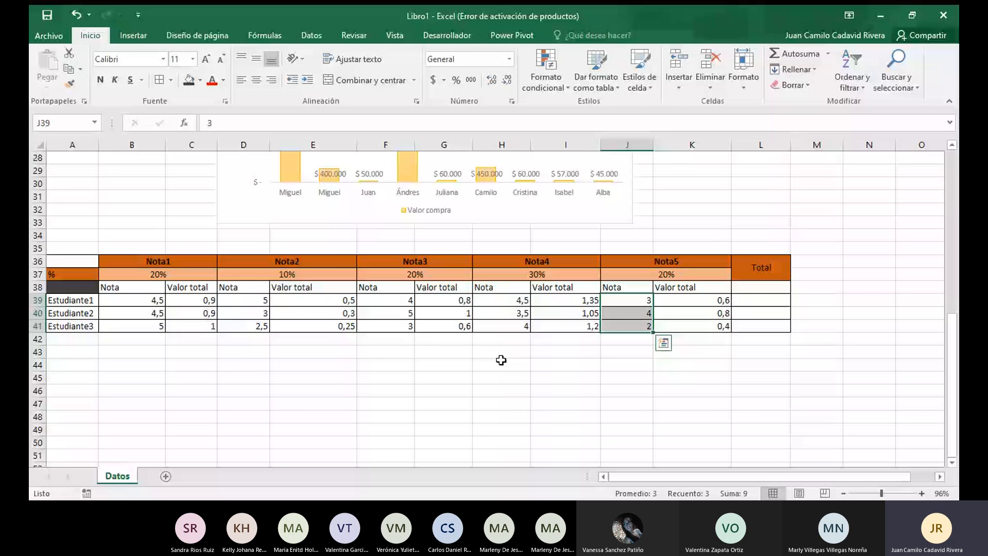
Compare Estudiante1's five Nota cells with the weighted Valor total formula in C39
click(151, 301)
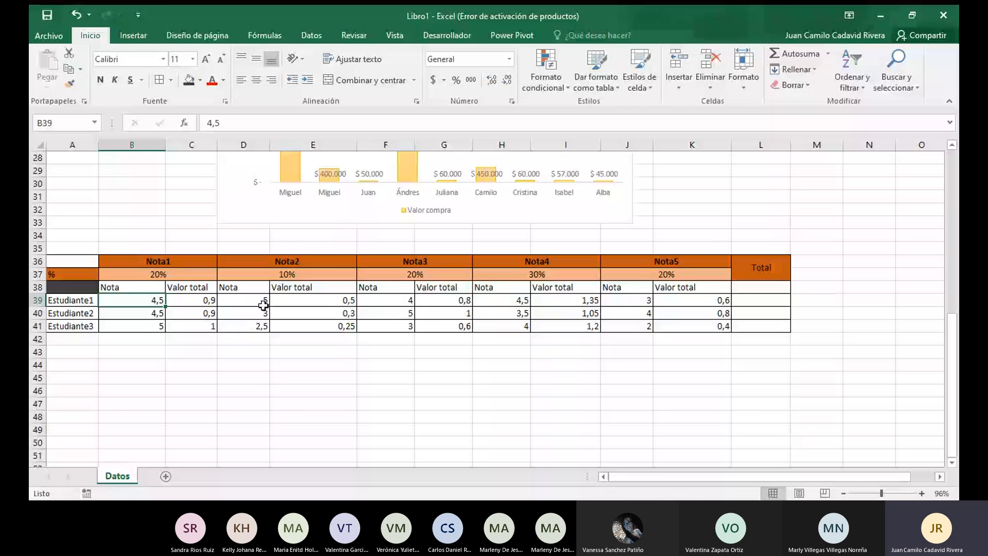
ctrl+click(263, 303)
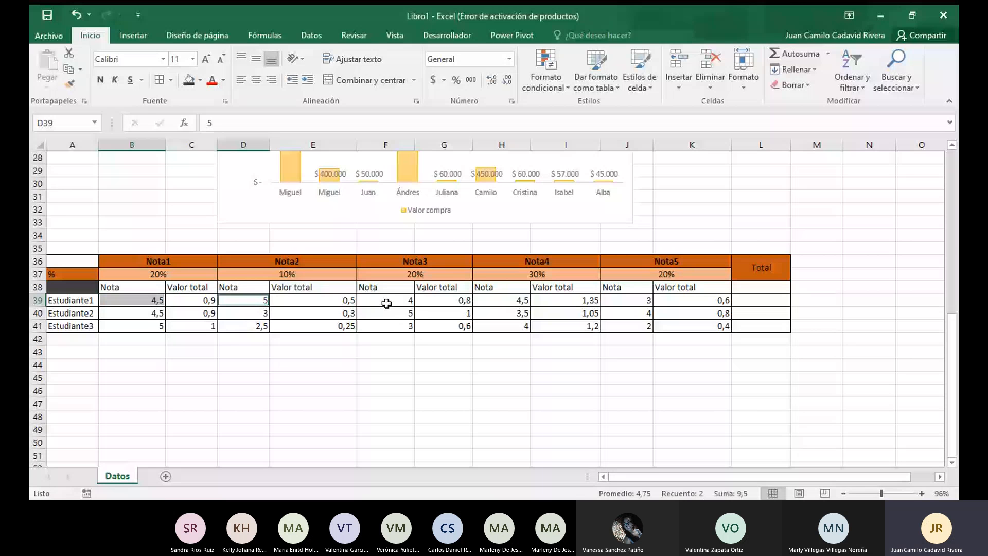
ctrl+click(387, 303)
ctrl+click(507, 302)
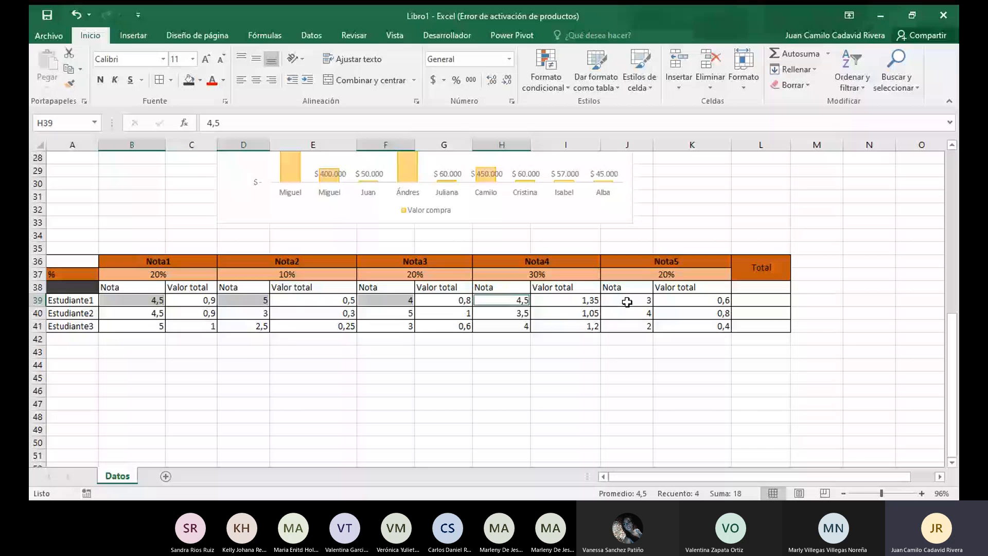
ctrl+click(627, 302)
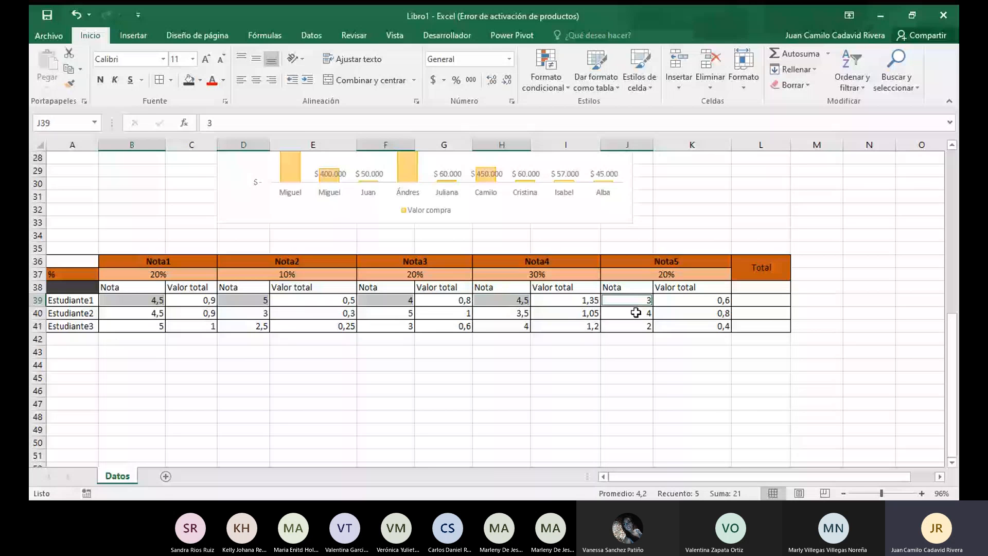
click(207, 304)
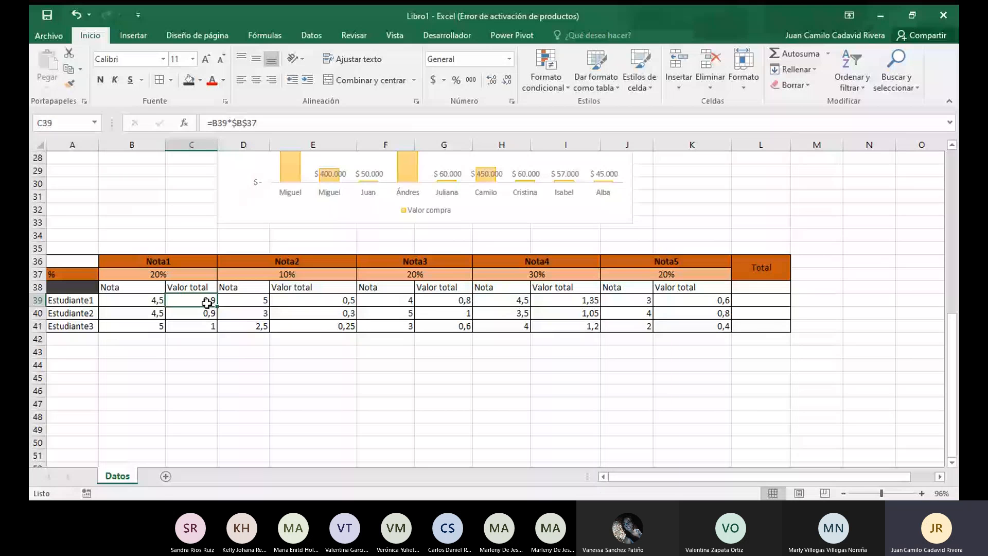
click(150, 301)
click(202, 300)
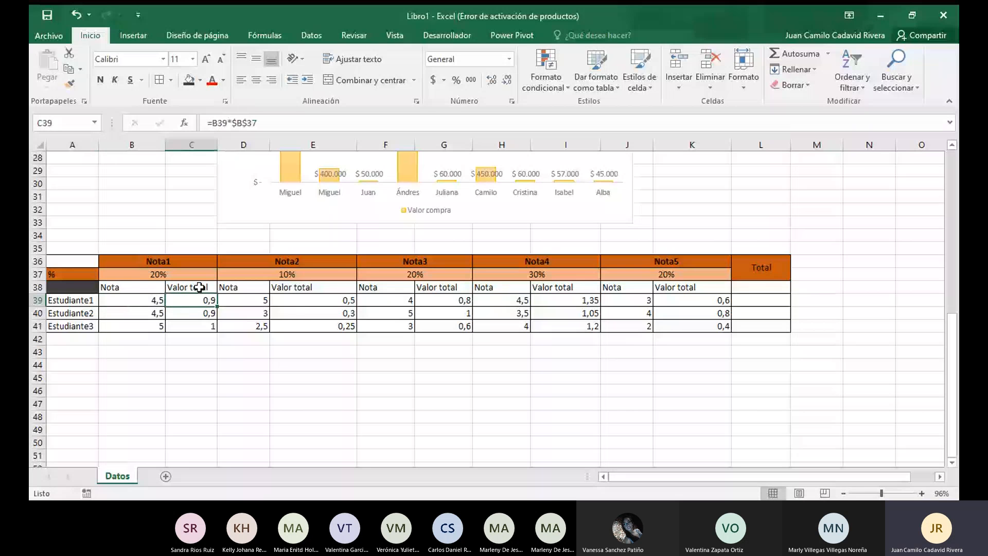
Sum Estudiante1's five Valor total cells in L39 with =SUMA(C39;E39;G39;I39;K39)
click(751, 302)
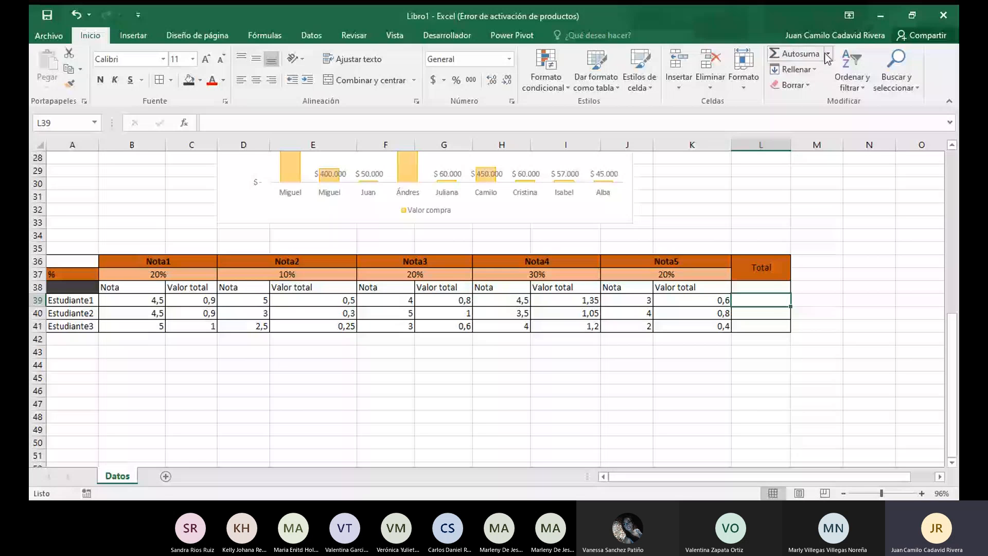
click(803, 54)
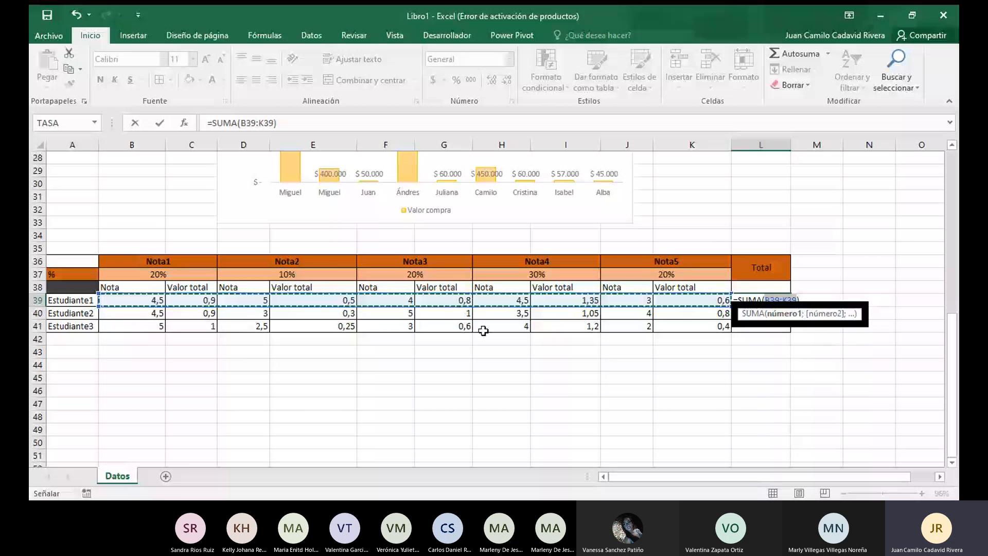
click(437, 319)
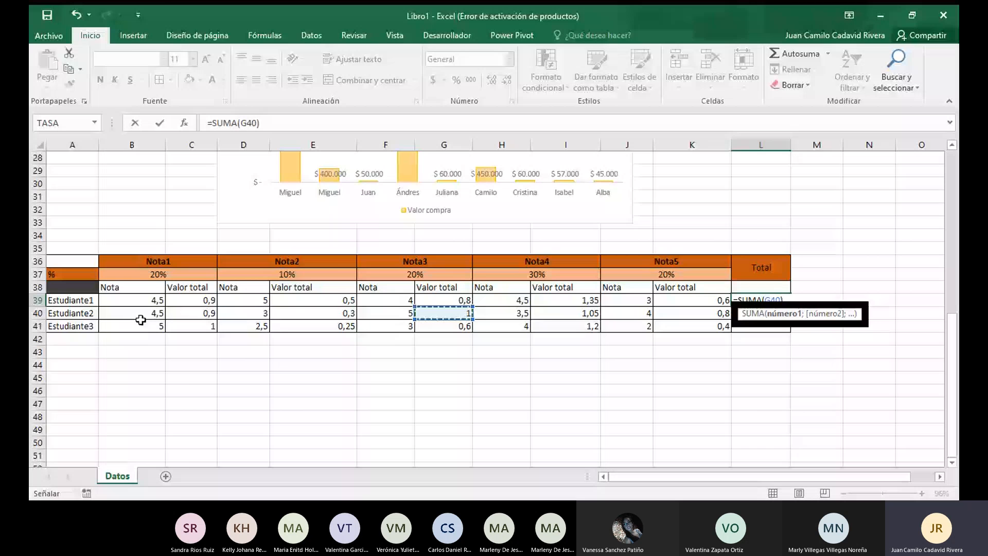
click(187, 301)
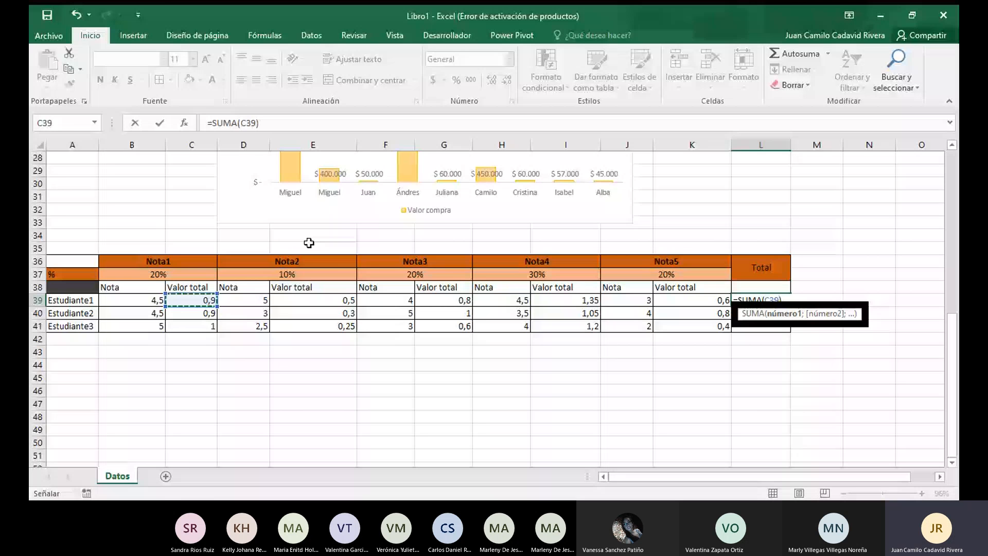
text(;)
click(313, 299)
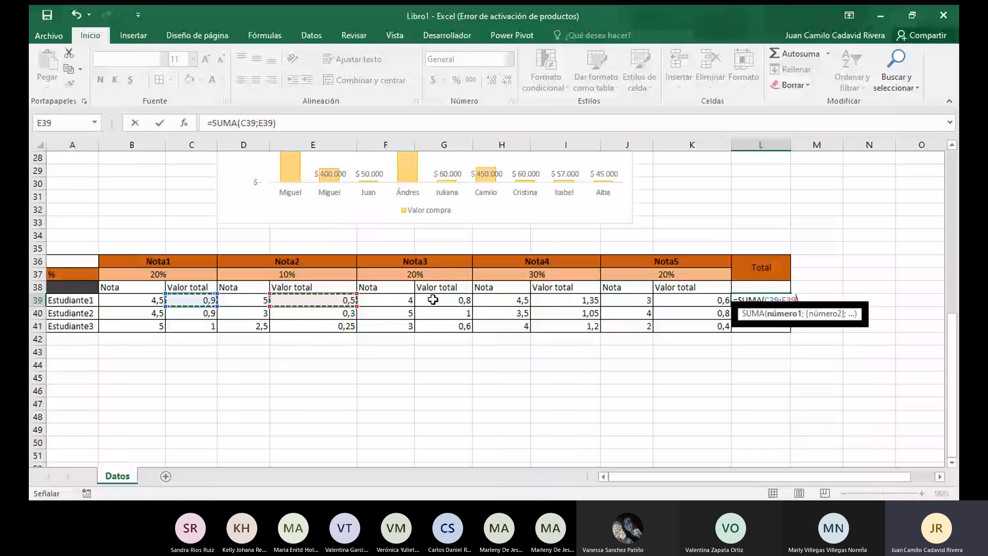
text(;)
click(433, 299)
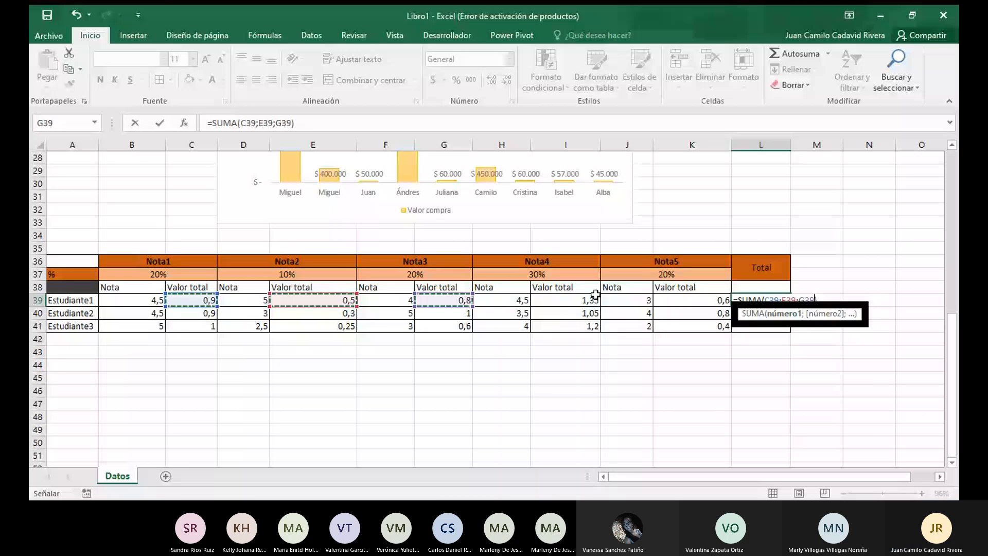
text(;)
click(595, 295)
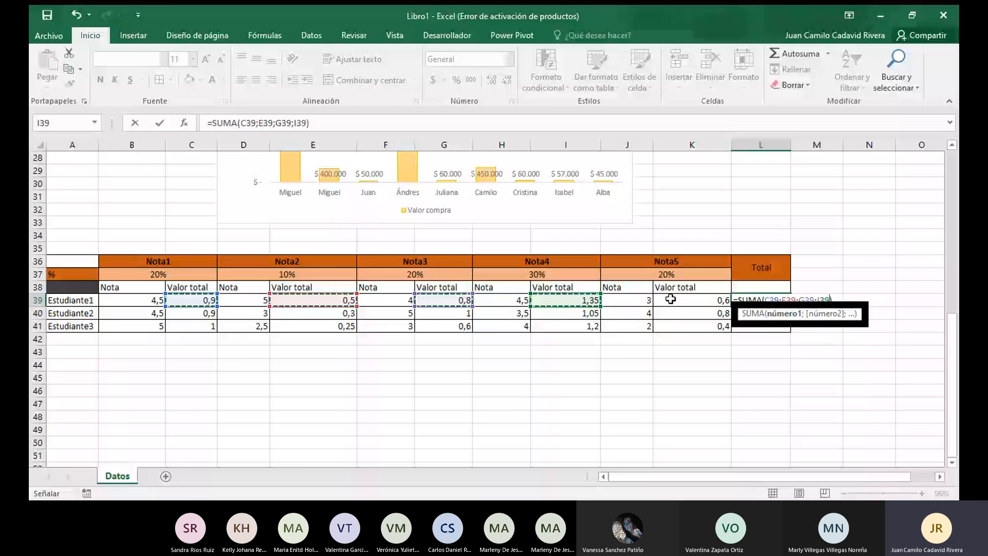
text(;)
click(671, 299)
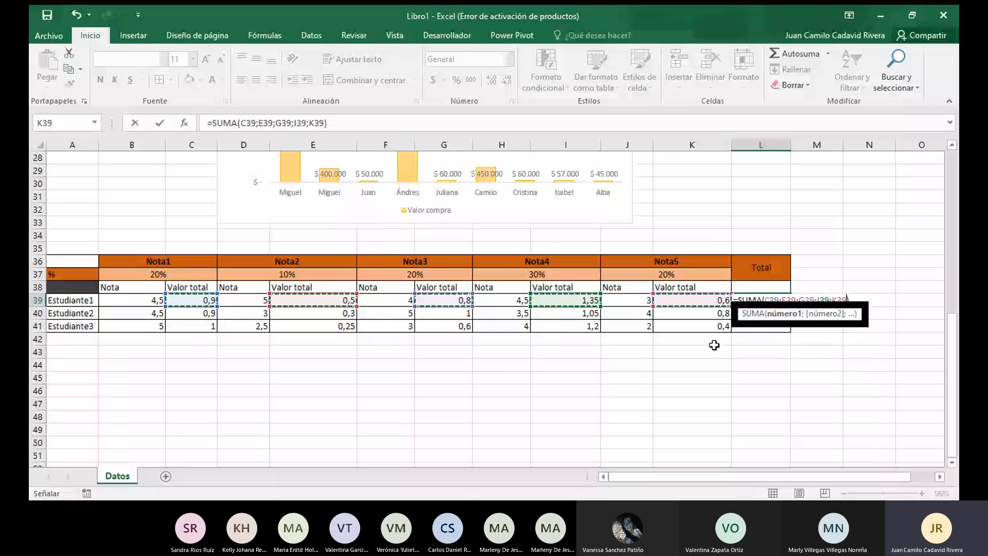
key(Return)
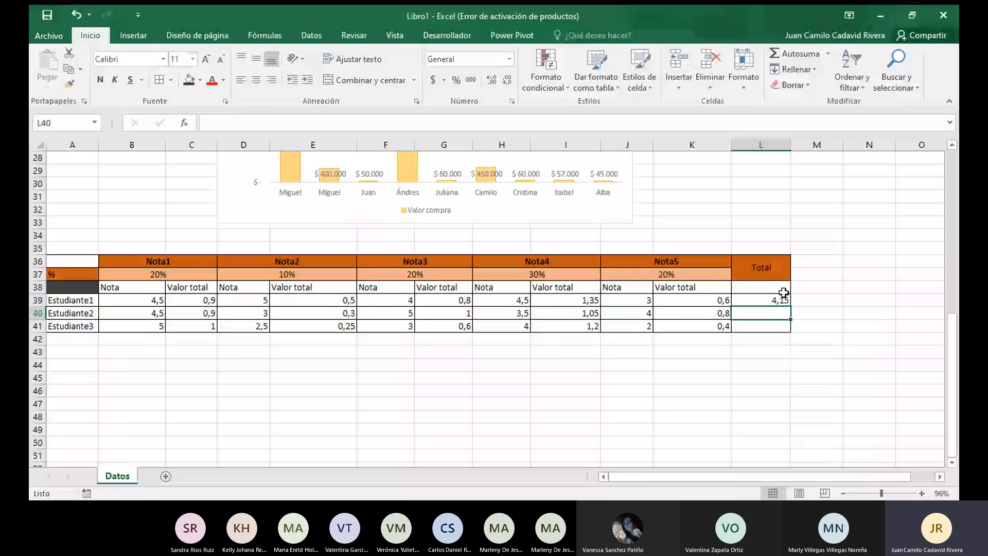
Fill the Total formula in L39 down to L41 for the remaining students
click(783, 295)
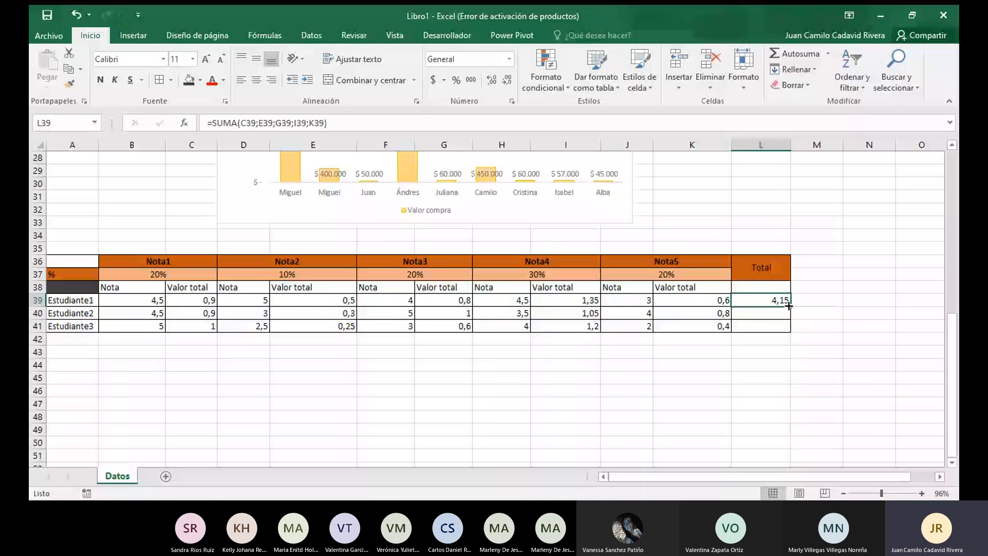
drag(788, 305, 789, 330)
click(762, 364)
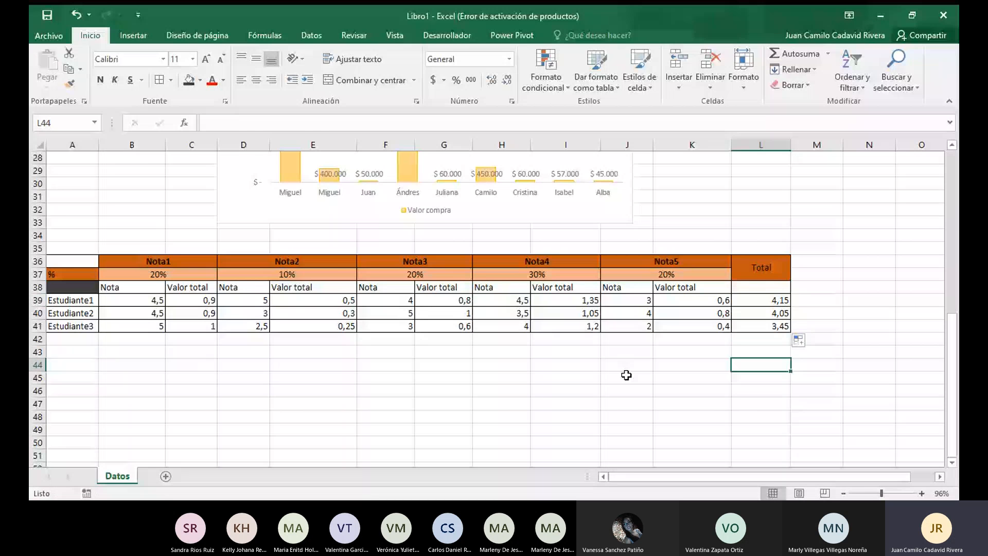
Check the cell references in the filled Total formulas of L40 and L41
key(Up)
key(Up)
key(Up)
key(Up)
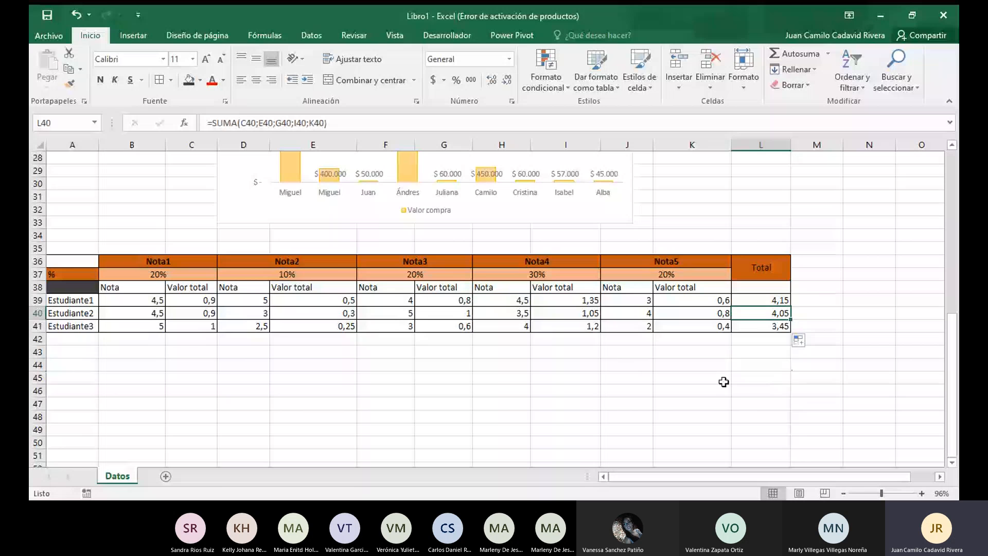
click(778, 325)
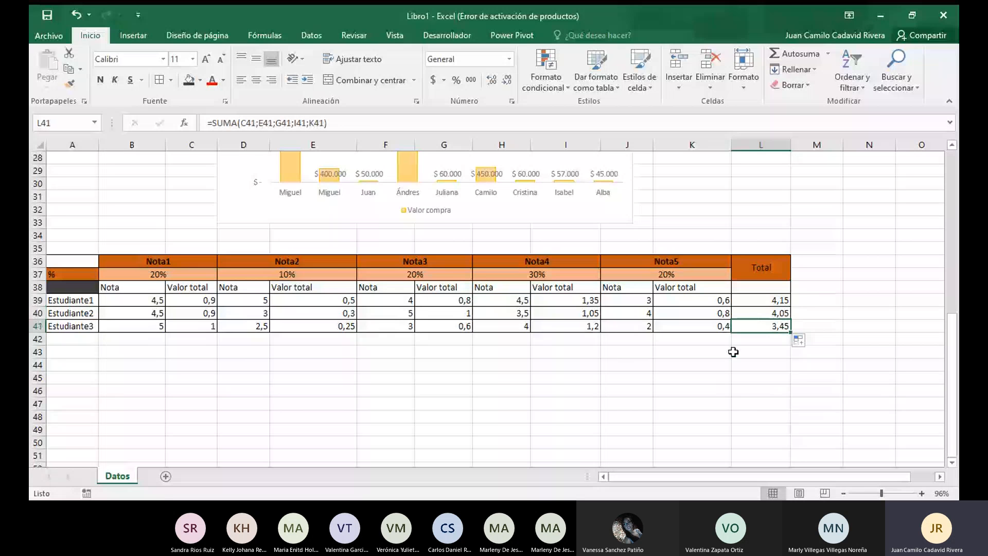
Change Estudiante3's Nota1 grade in B41 to 2 and check that student's Total
click(161, 324)
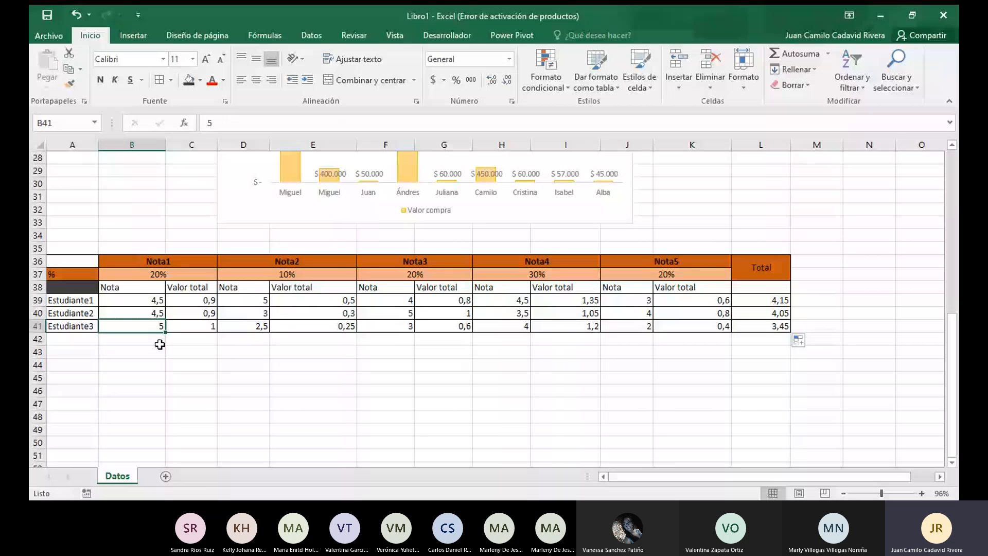
text(2)
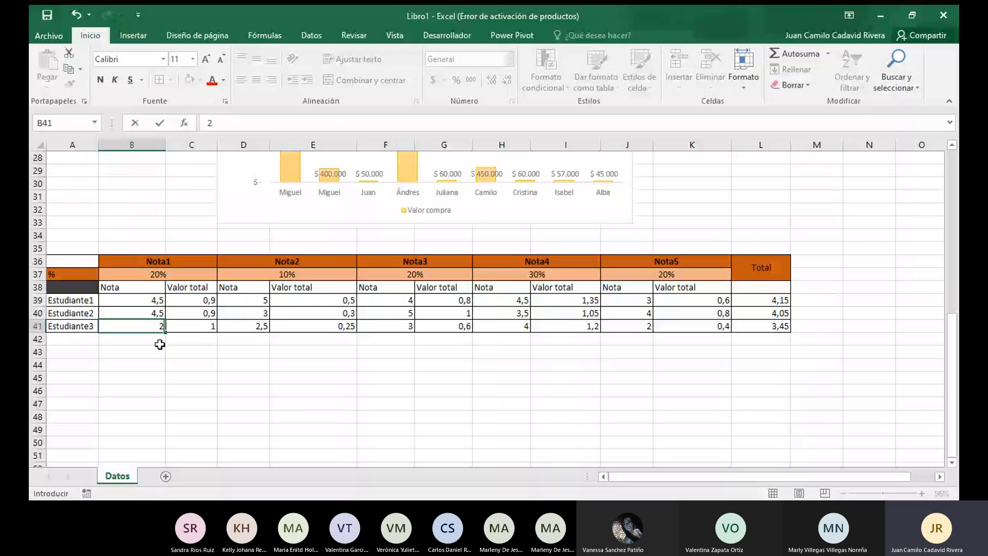
key(Return)
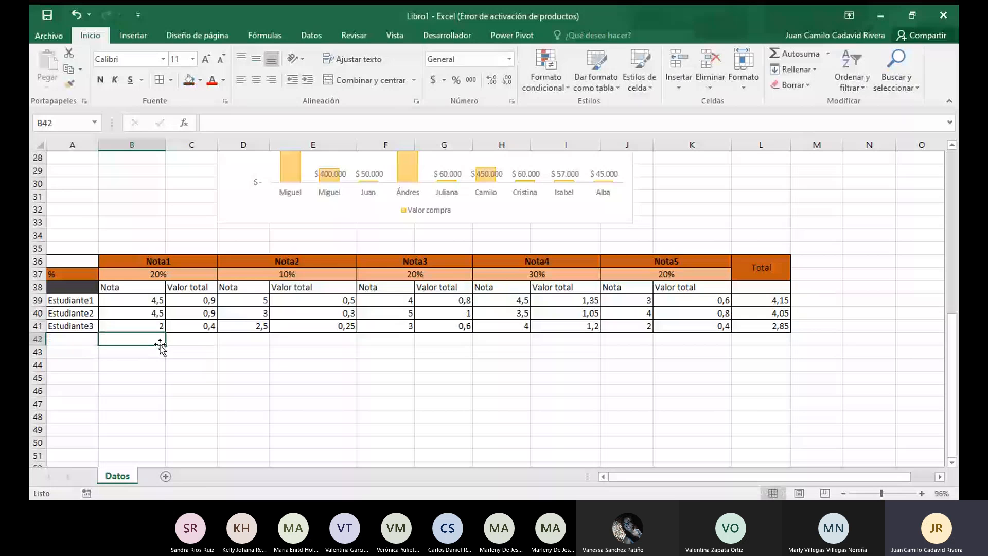
scroll(161, 346, up, 1)
click(205, 364)
click(775, 365)
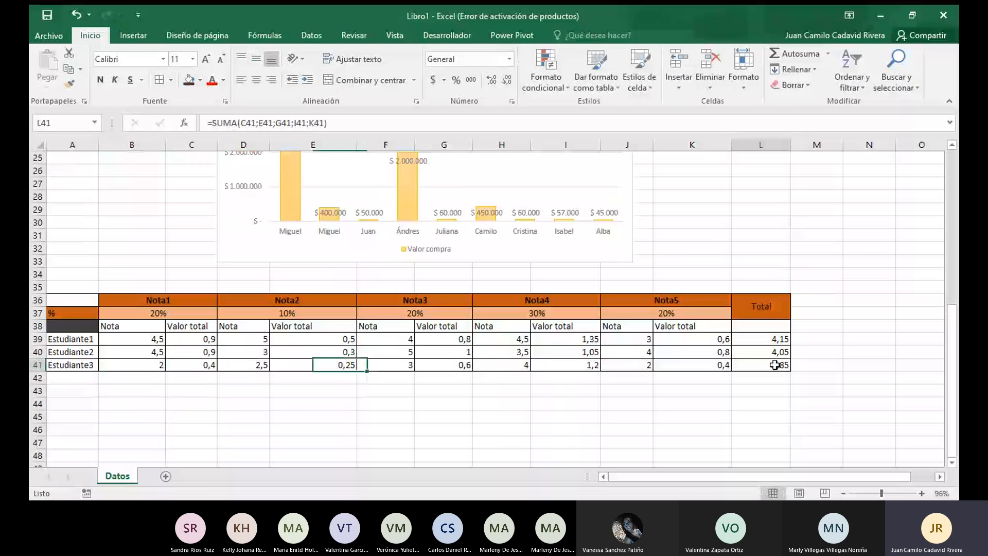
Set Estudiante3's Nota1 grade in B41 to 3 and review the students' Total cells
click(149, 363)
text(3)
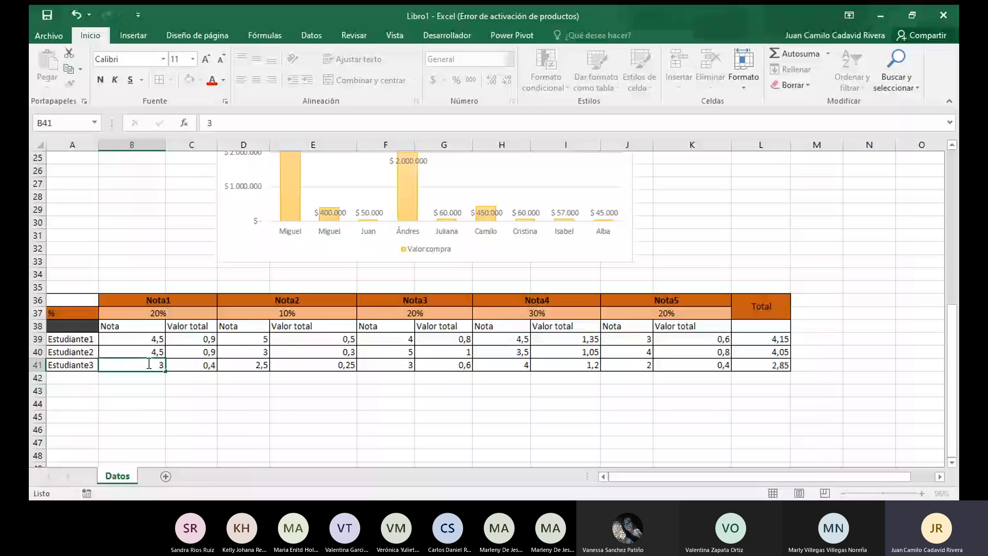
key(Tab)
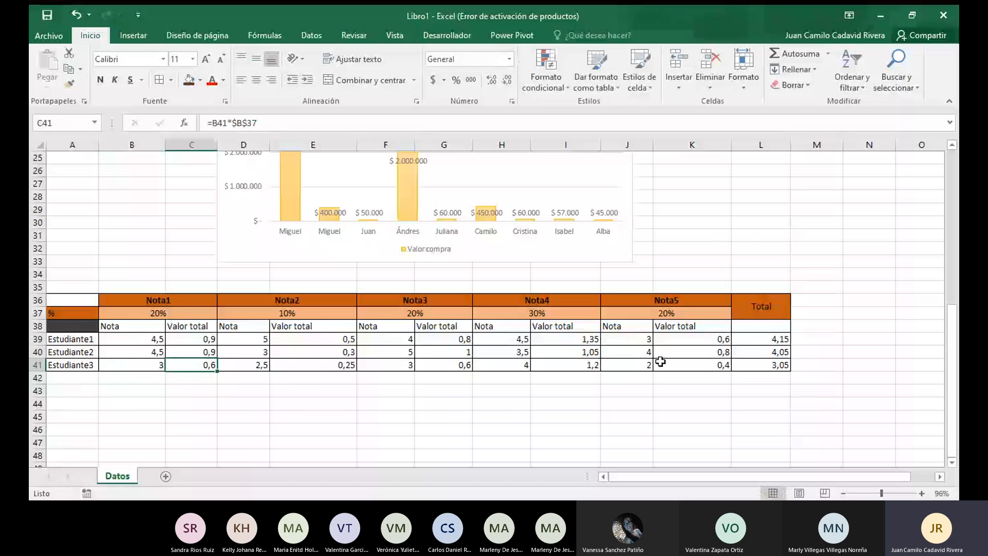
click(761, 364)
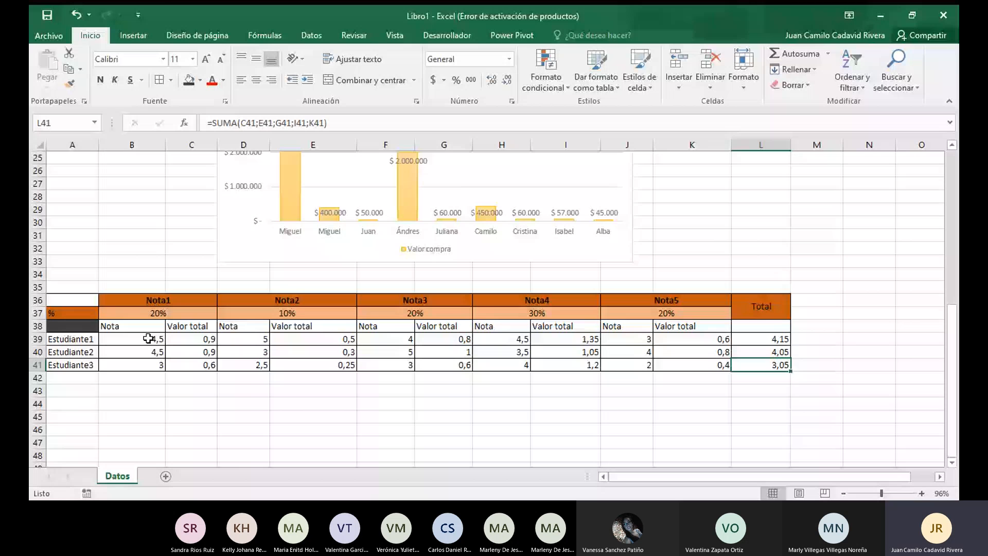
key(Up)
key(Up)
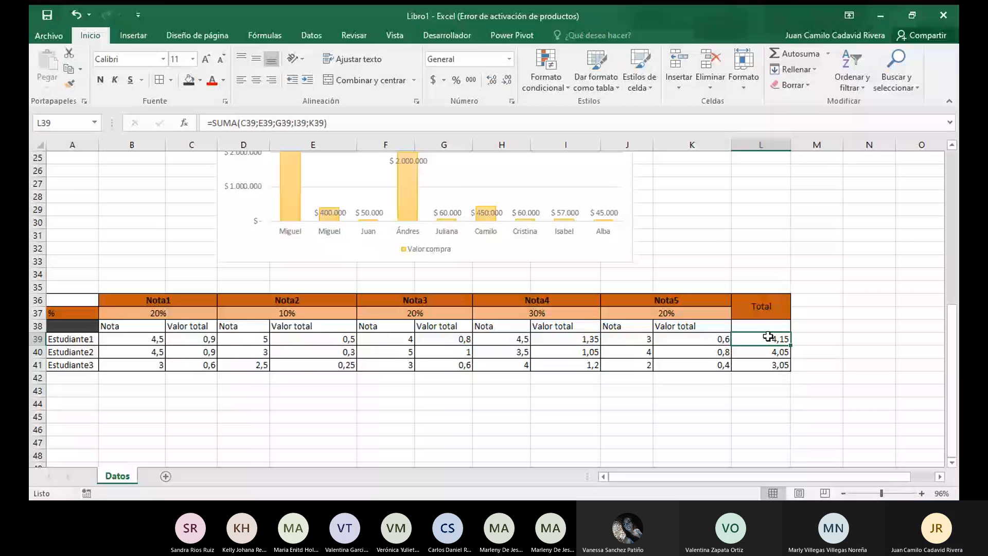
Try a Nota1 grade of 6 for Estudiante1 in B39 to test that student's Total
click(158, 339)
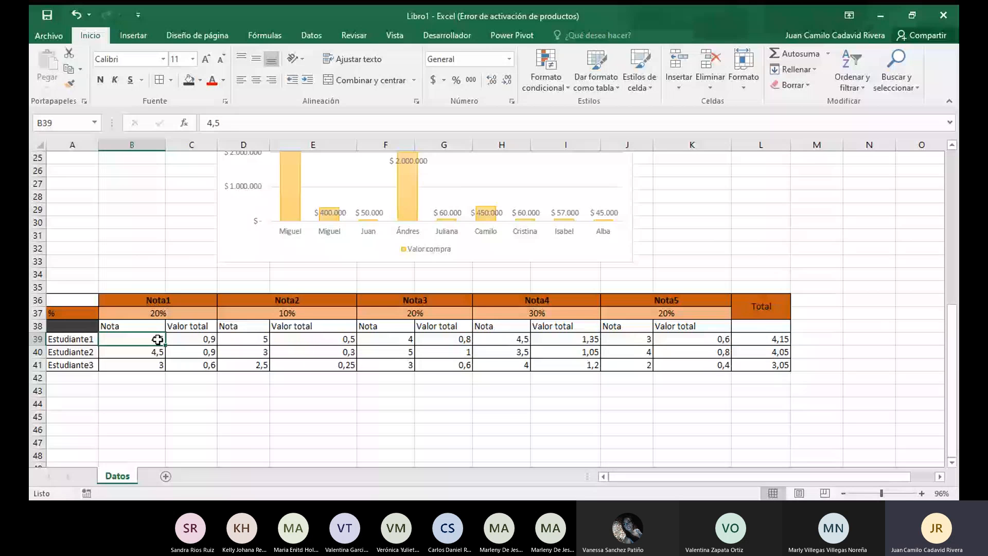
text(6)
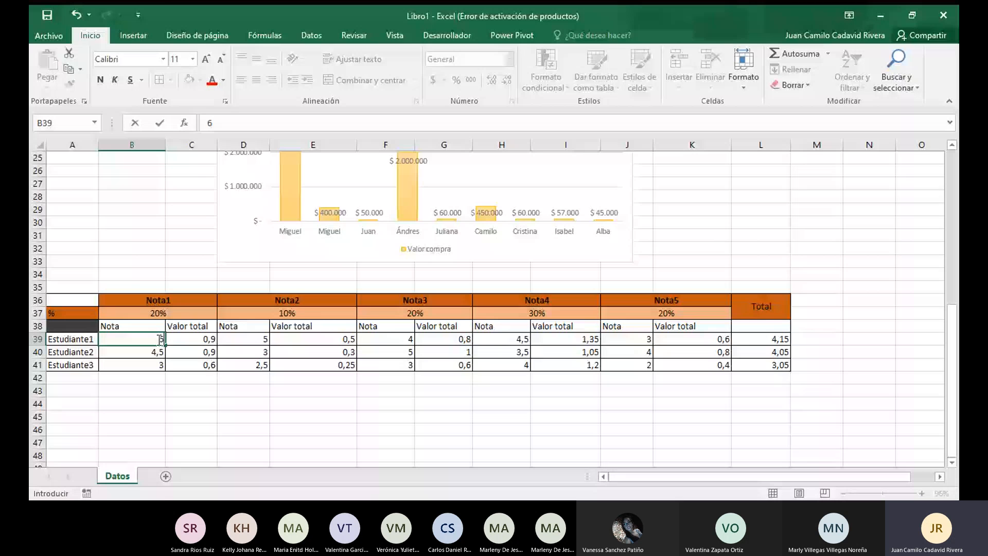
key(Return)
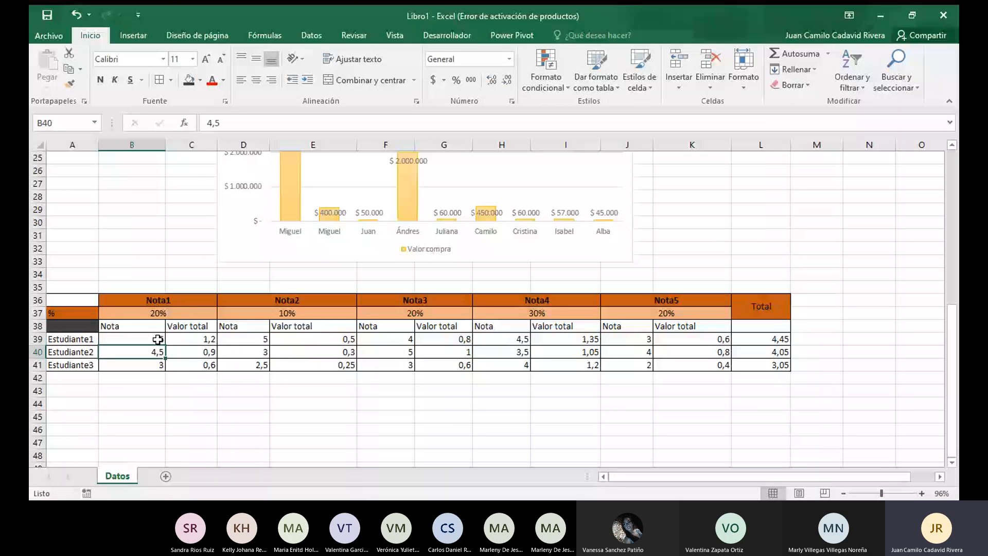
Set Estudiante1's Nota1 grade in B39 to 5
double_click(124, 343)
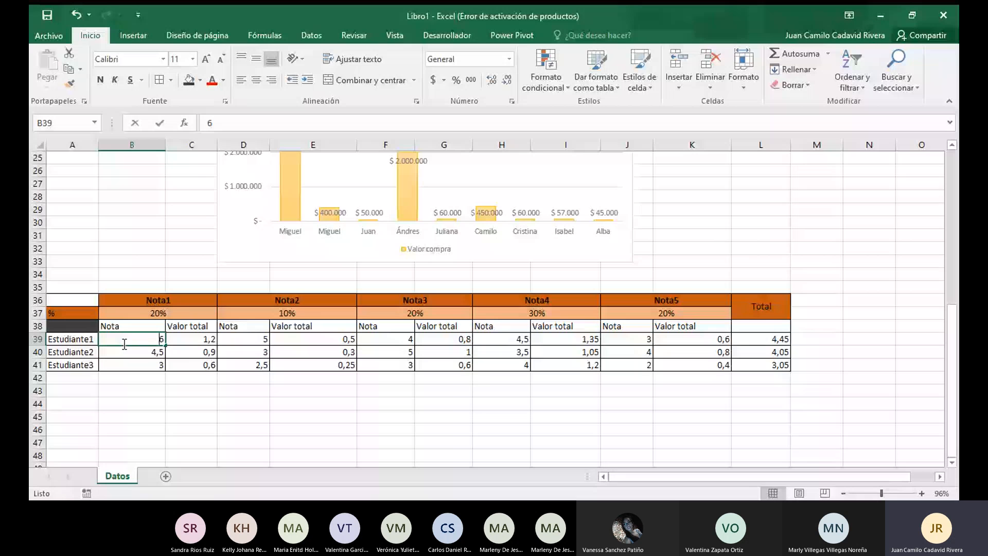
text(5)
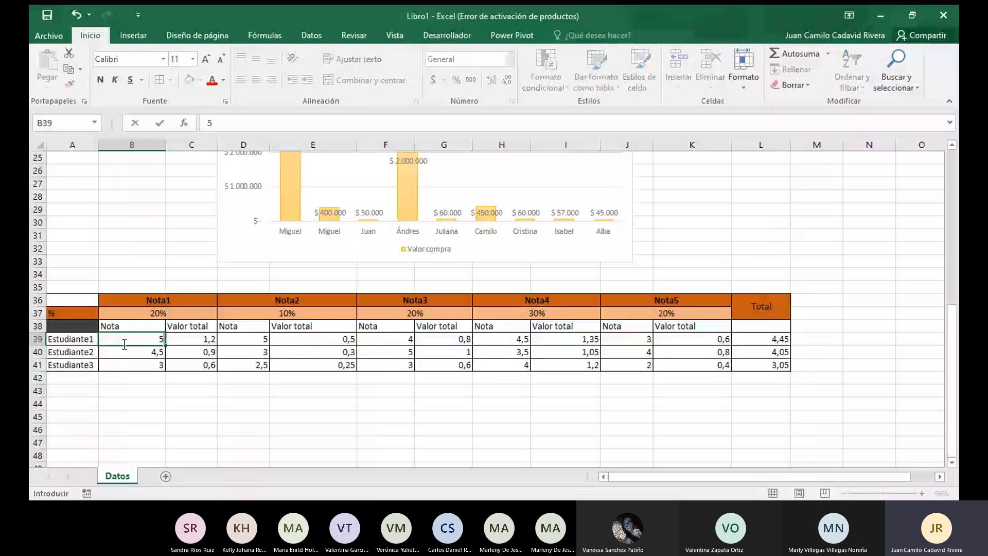
key(Return)
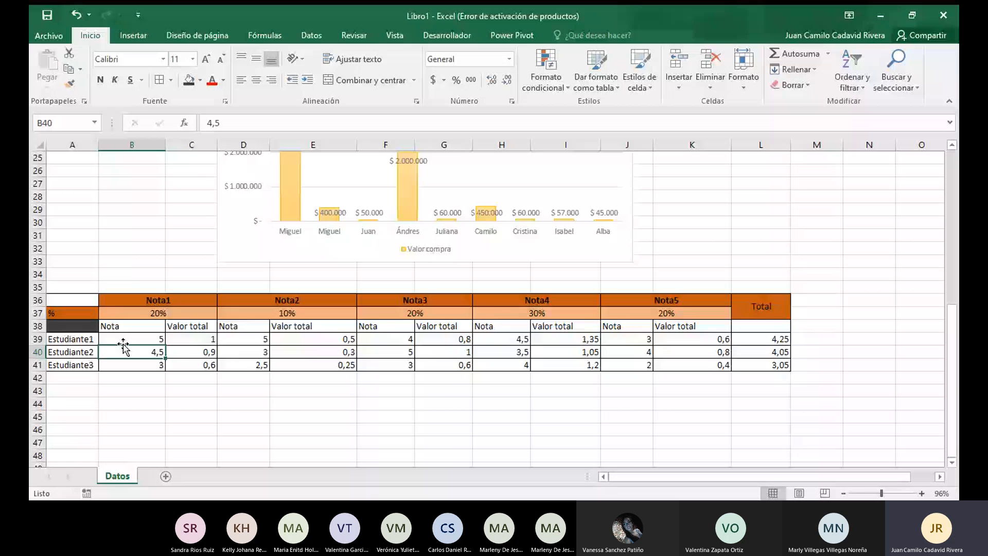
Review the completed grades table in A36:L41, including Estudiante1's Nota2 and Nota3 grades
scroll(123, 346, up, 8)
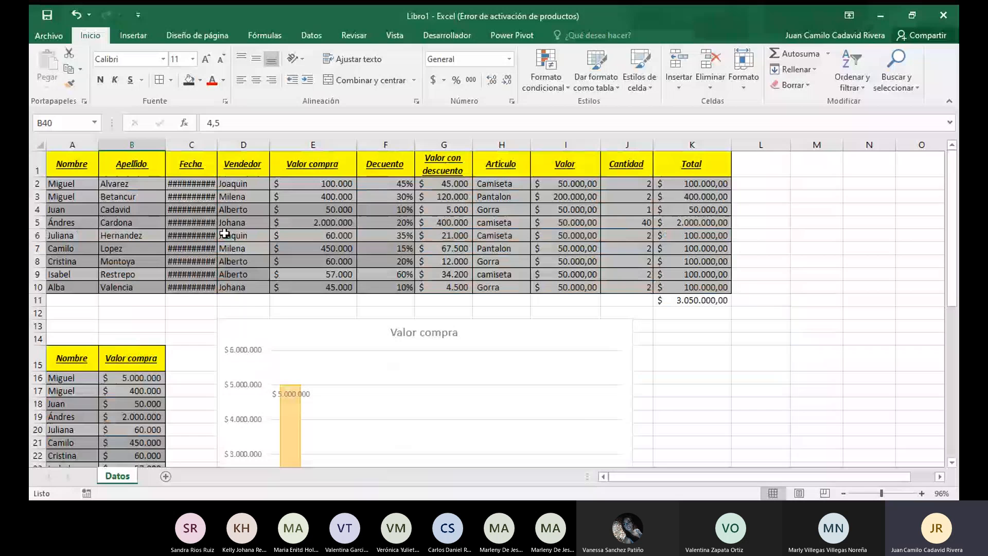
scroll(224, 234, down, 6)
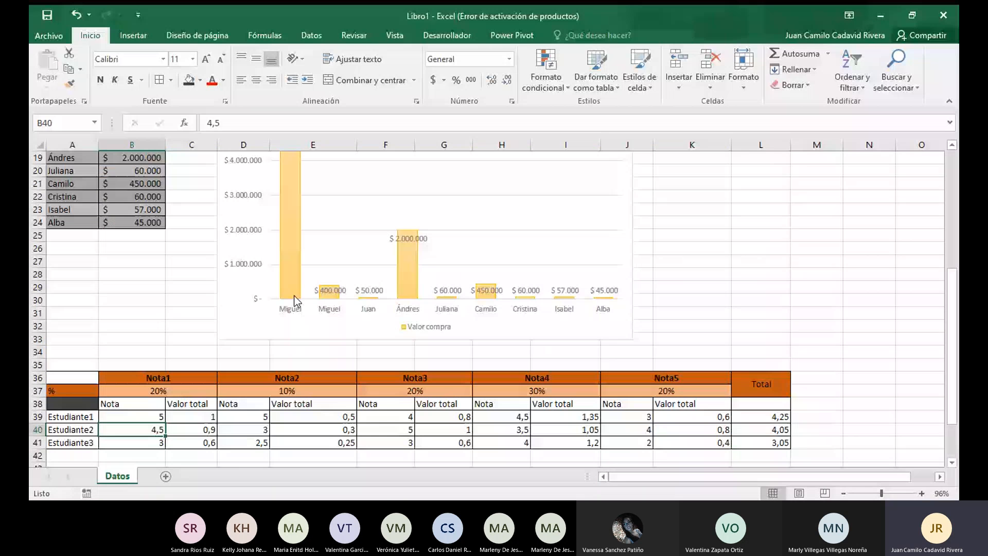
mouse_move(296, 301)
drag(92, 388, 663, 438)
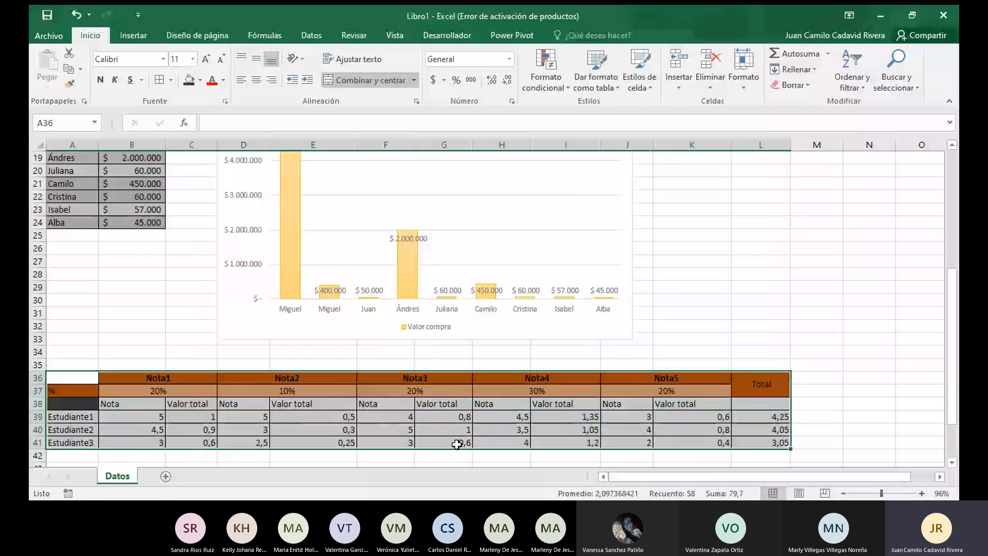
click(259, 350)
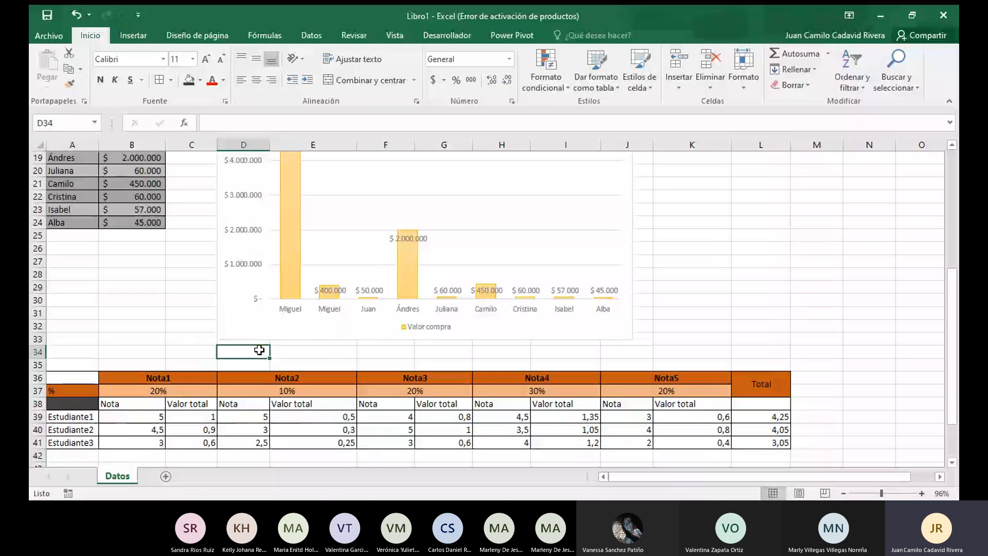
click(494, 329)
click(710, 332)
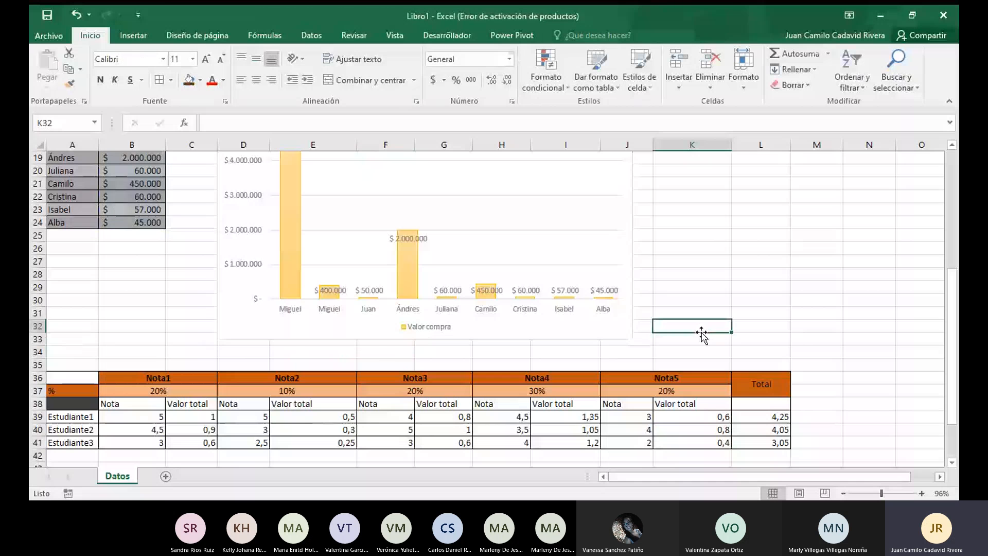
click(375, 418)
click(244, 419)
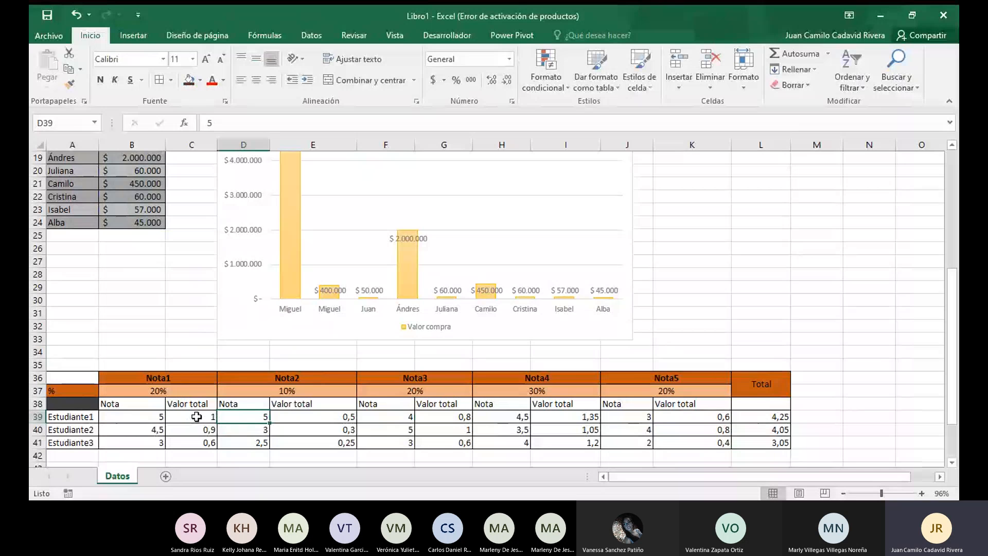
scroll(196, 417, up, 1)
scroll(197, 417, down, 1)
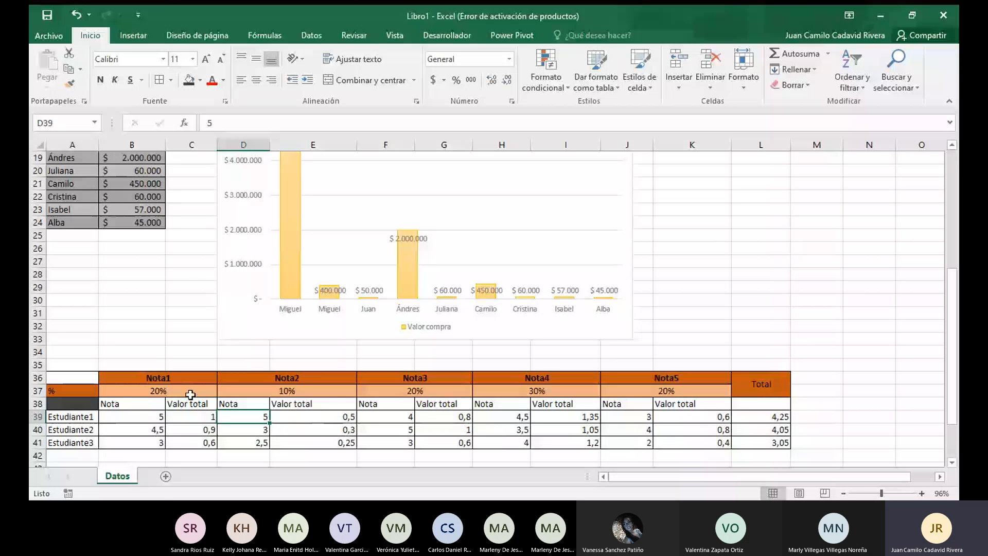
scroll(190, 394, down, 1)
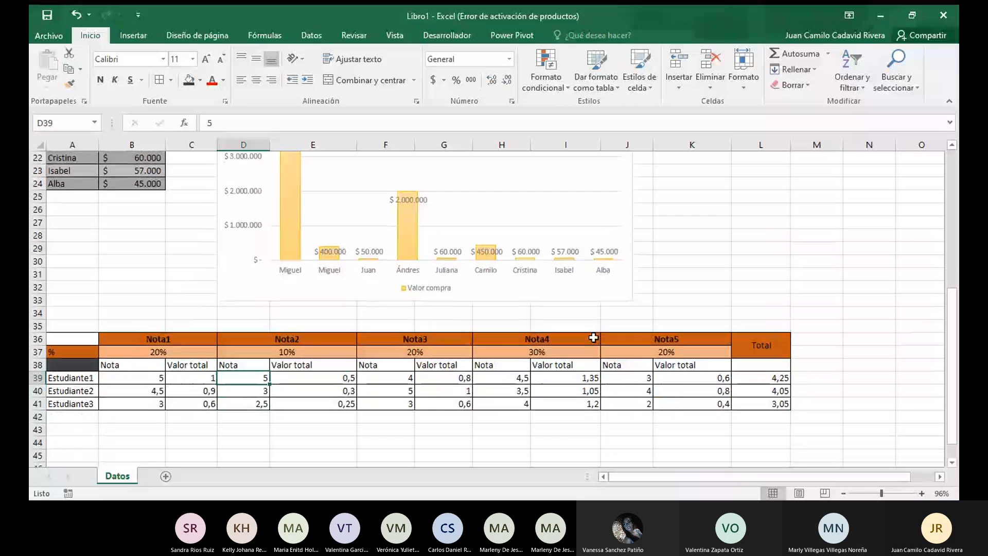
Look over the whole Datos sheet: the sales table, the Valor compra chart and the grades table
scroll(369, 218, up, 7)
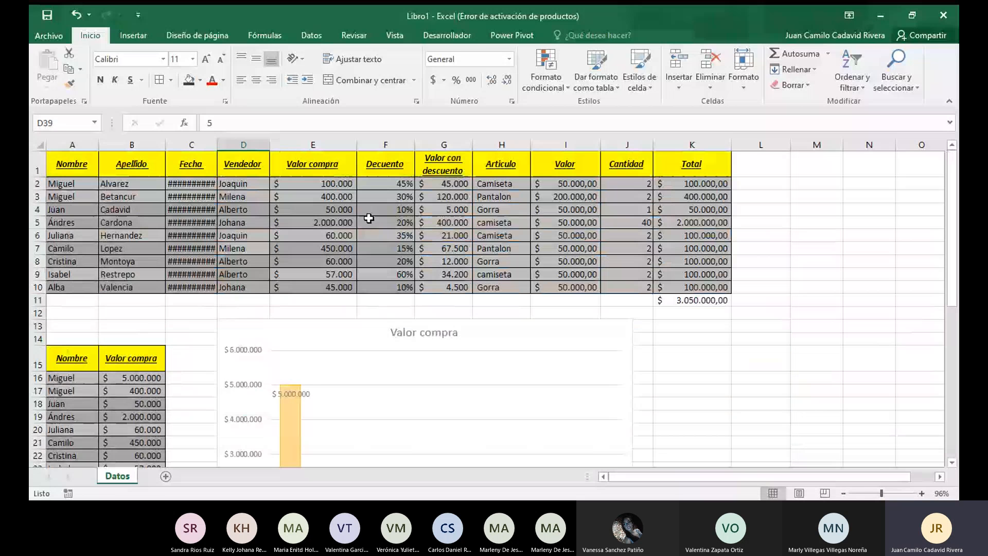
scroll(384, 323, down, 7)
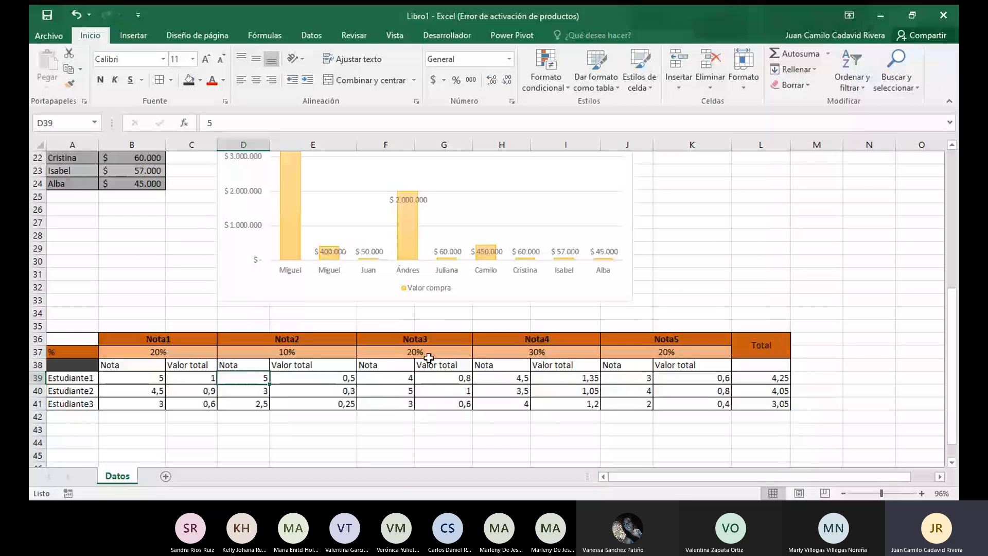
scroll(258, 307, up, 7)
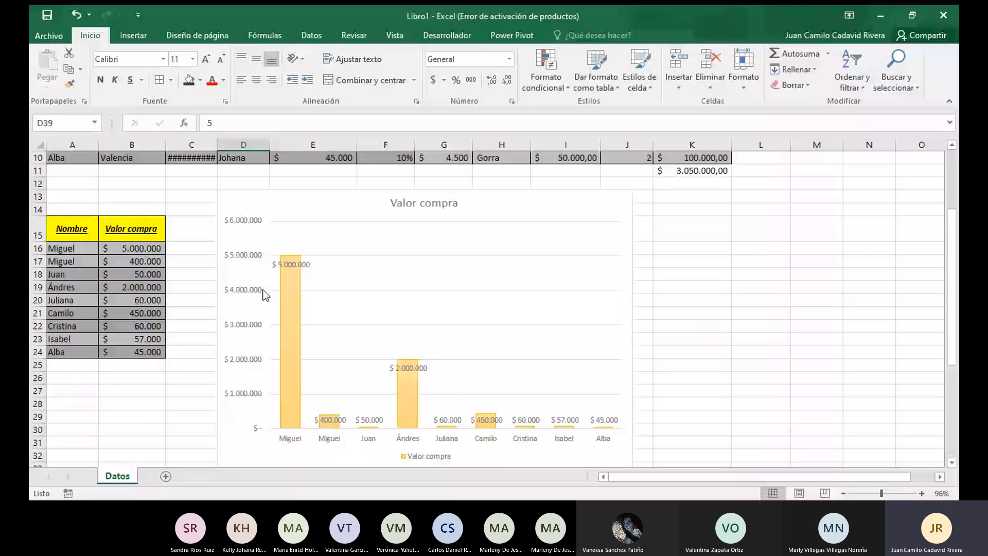
click(450, 240)
scroll(323, 287, down, 5)
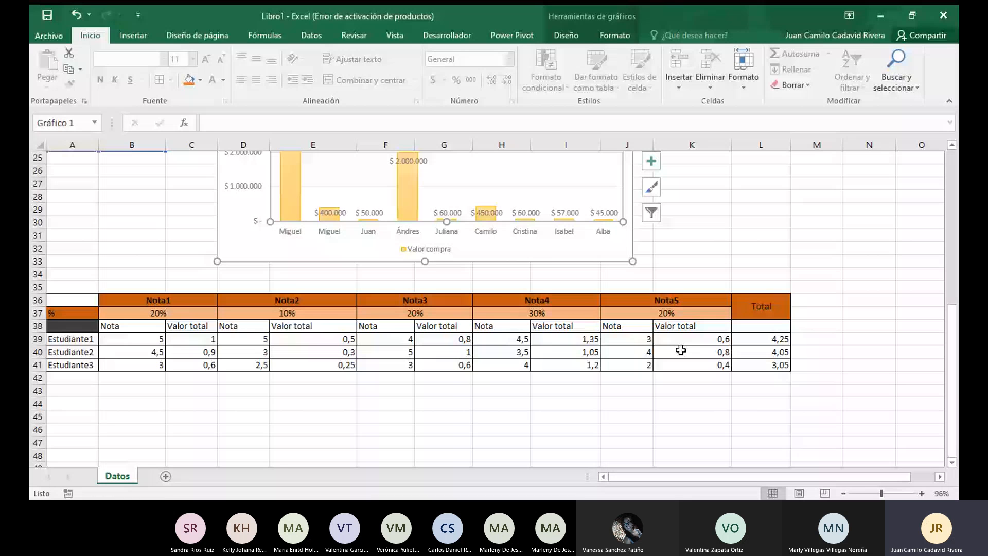
scroll(768, 281, up, 7)
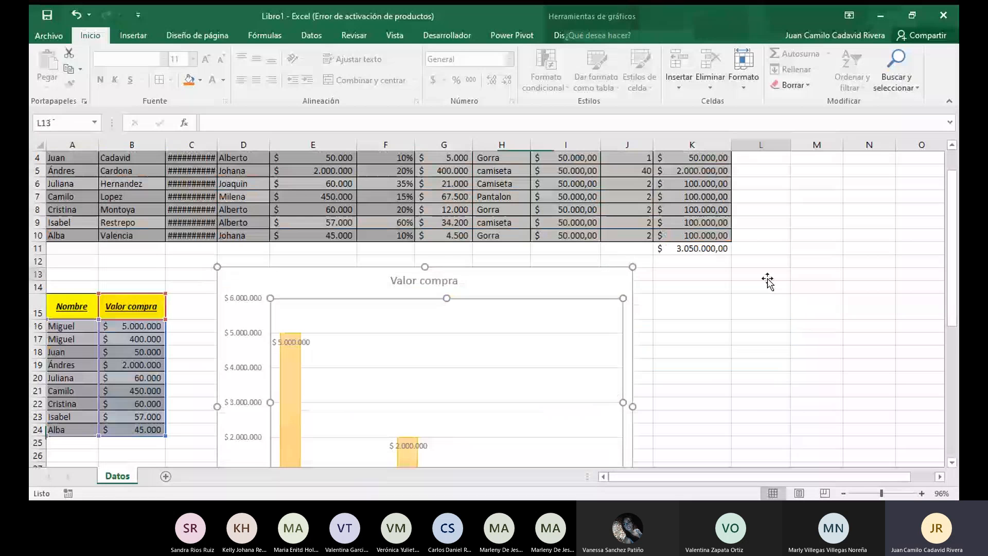
click(768, 278)
scroll(768, 277, down, 1)
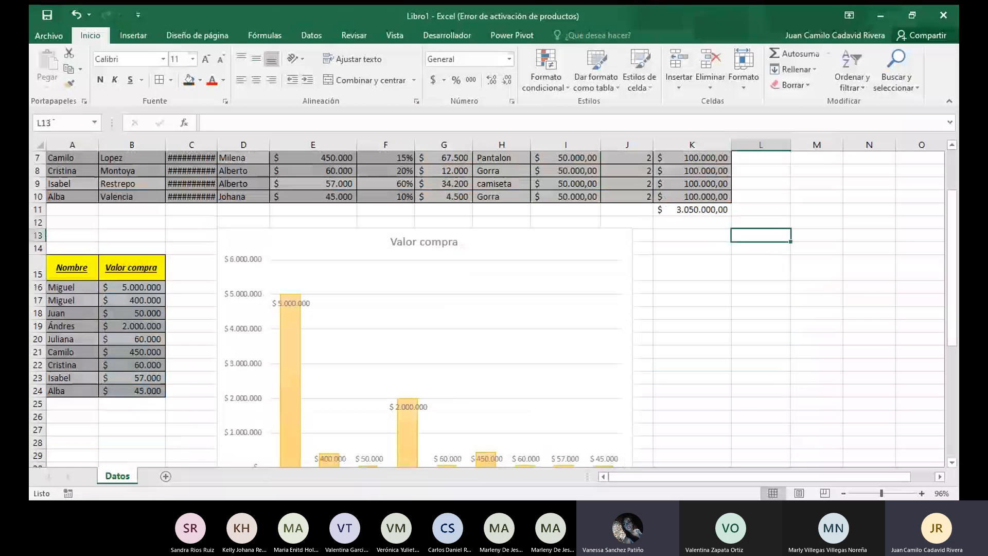
key(alt+Tab)
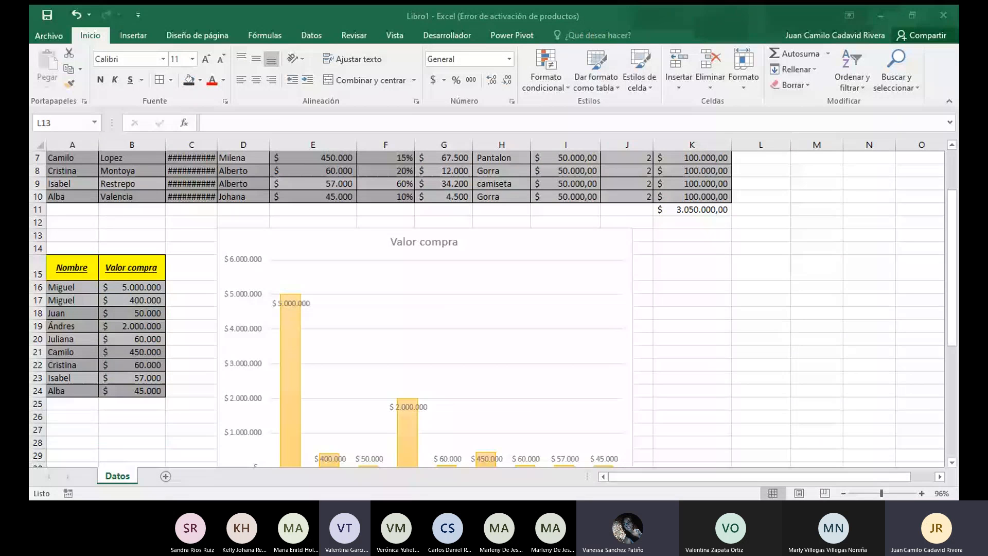